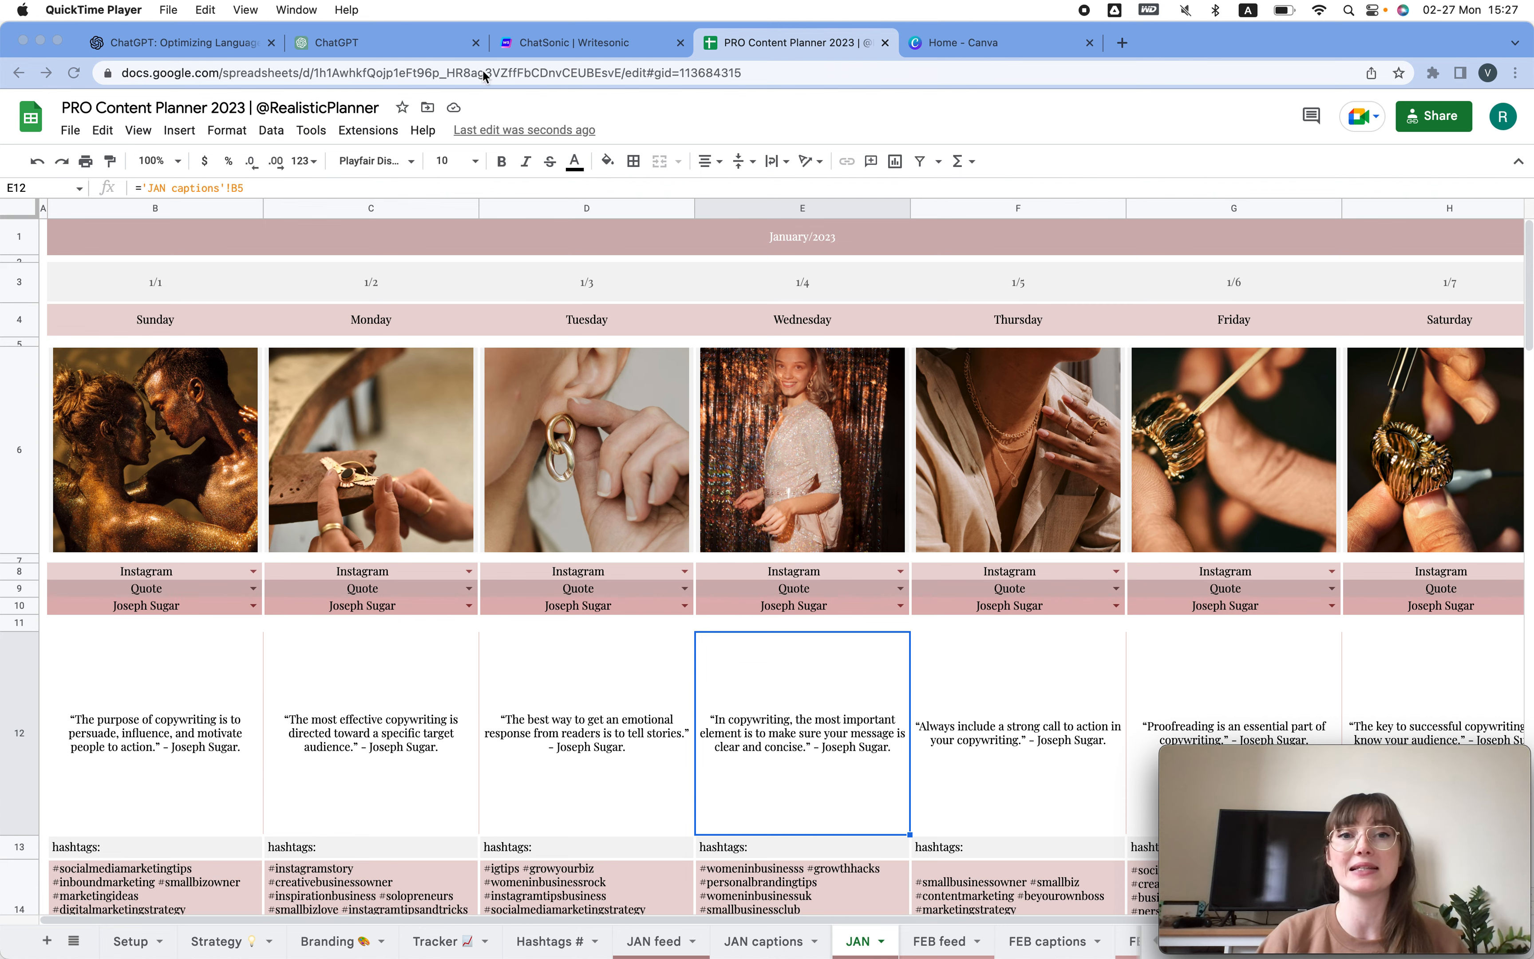
# Check the ChatGPT page's status notice, and read the ten copywriting quotes in the ChatSonic reply.
pyautogui.click(419, 45)
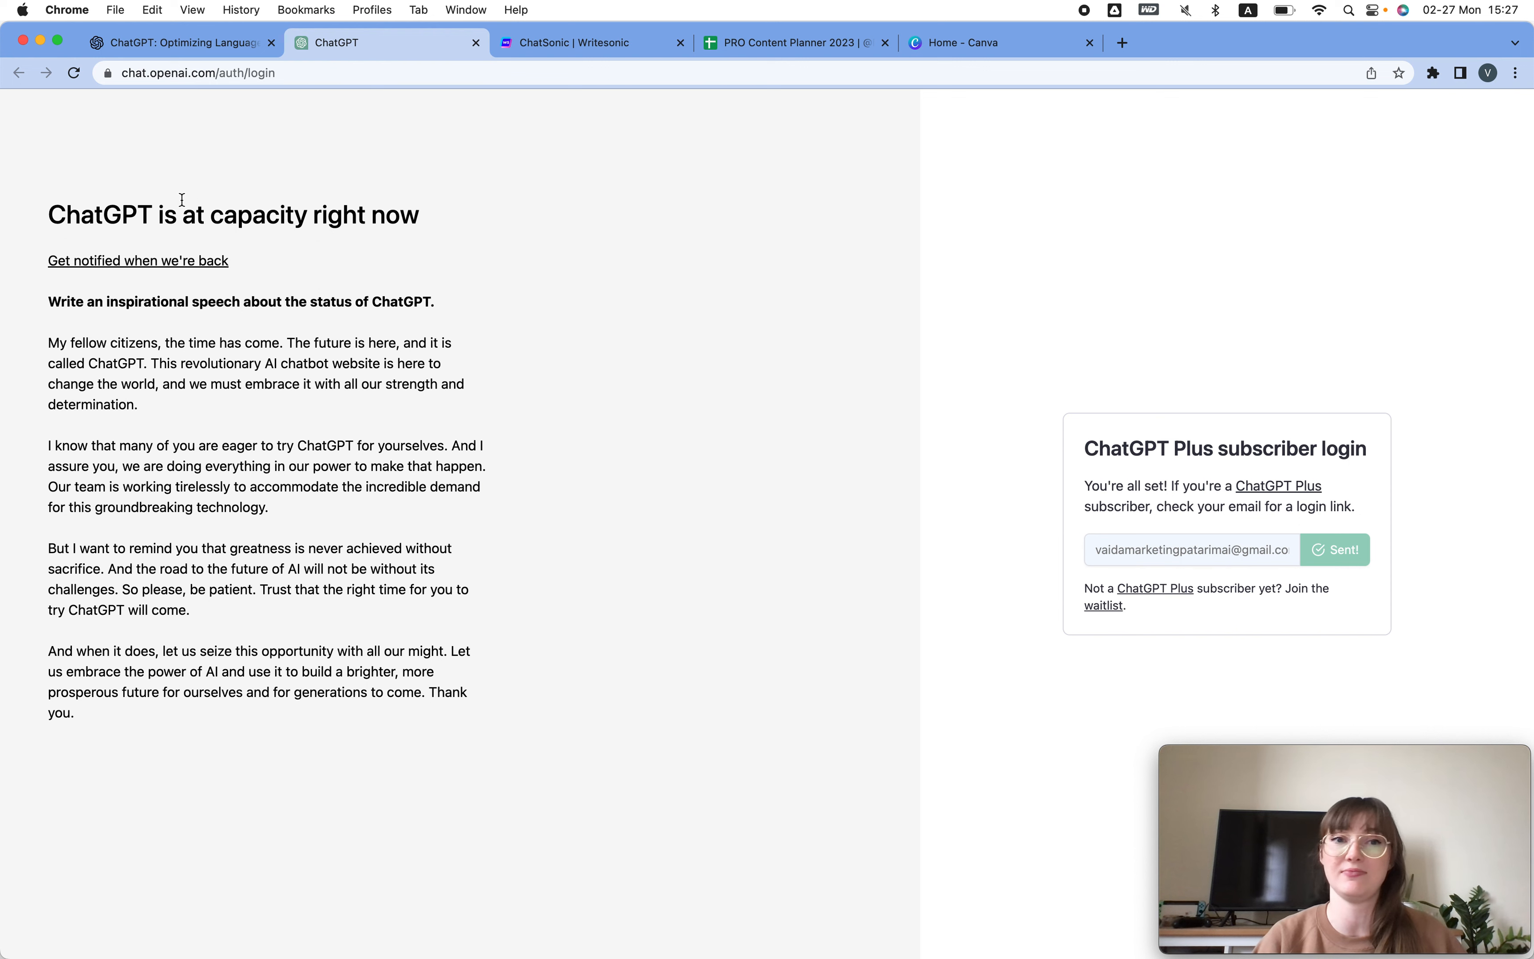
pyautogui.moveTo(183, 199); pyautogui.dragTo(631, 217)
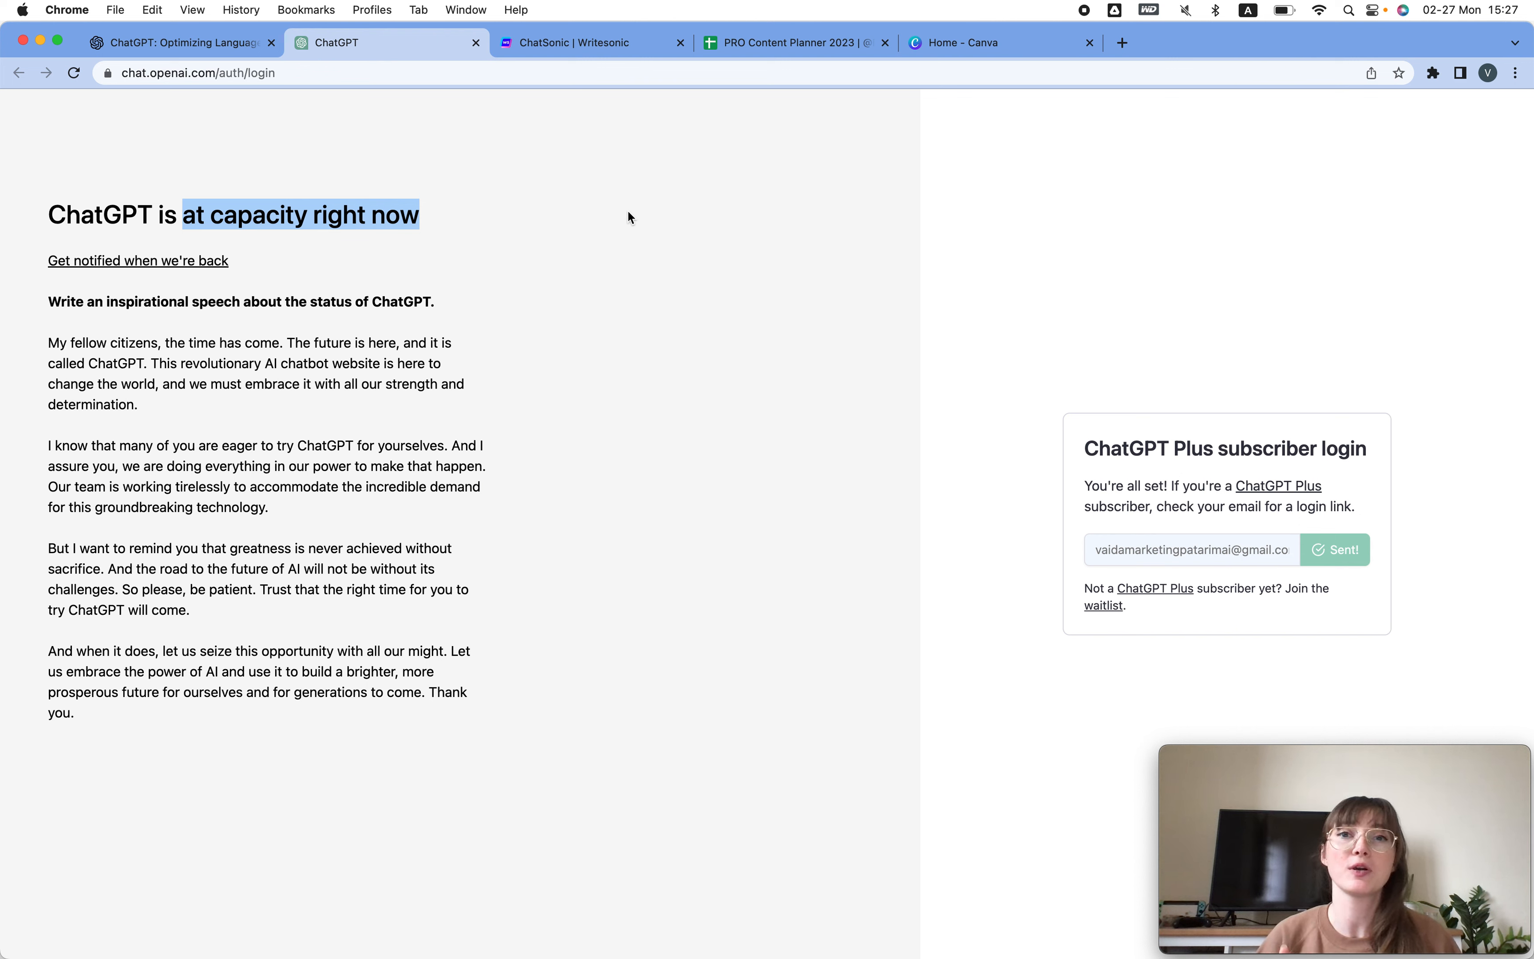
pyautogui.click(585, 51)
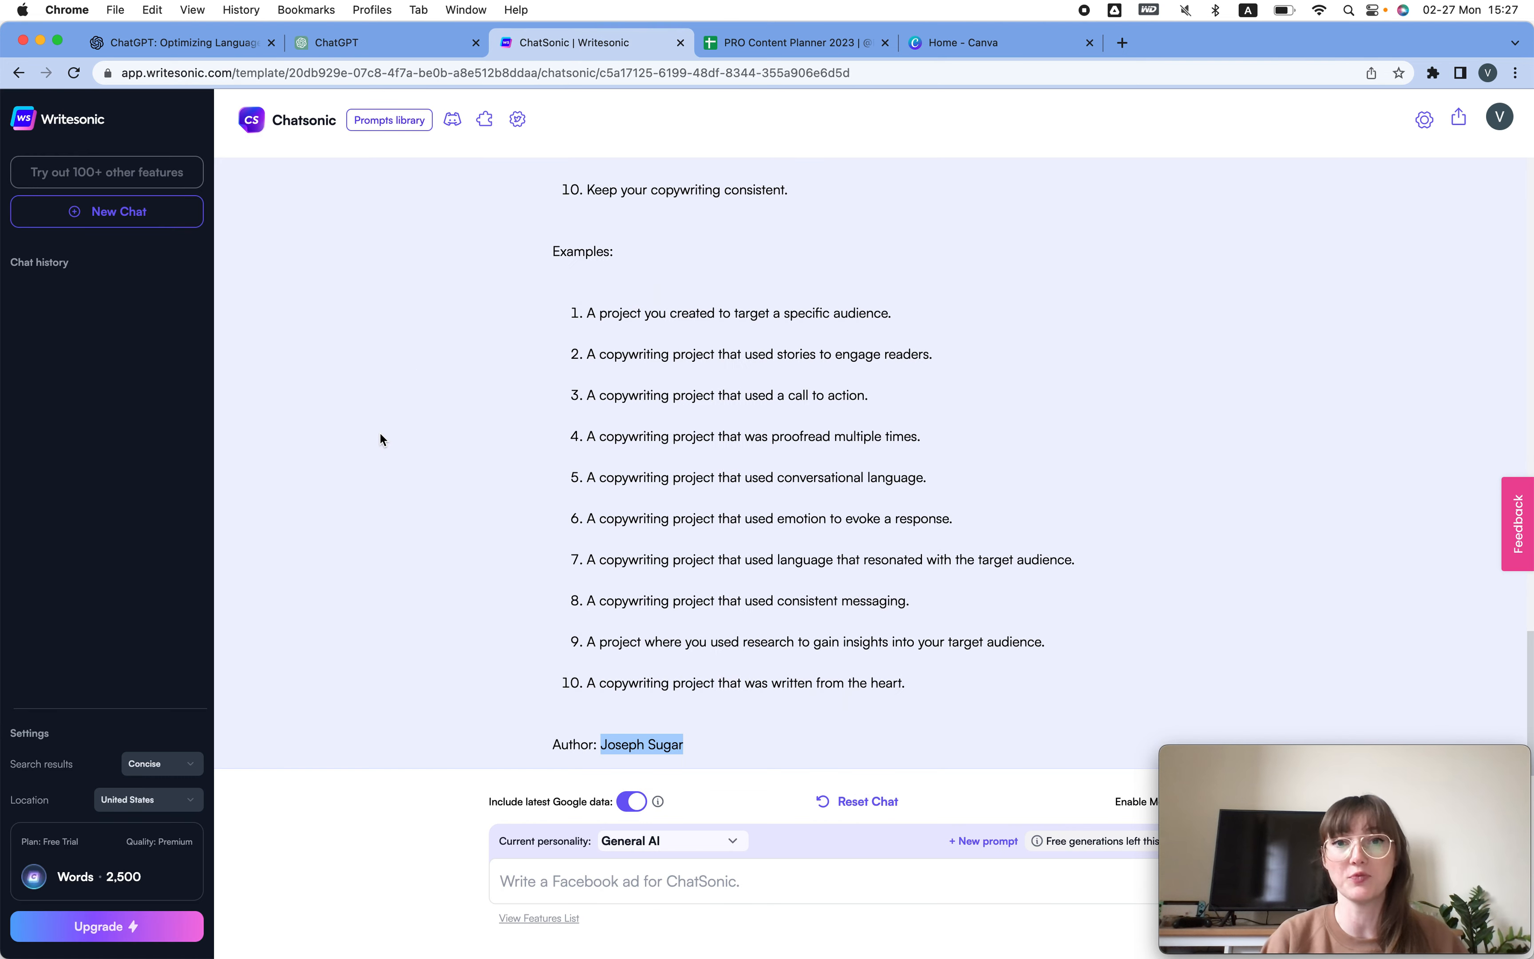
pyautogui.scroll(5, 659, 454)
pyautogui.scroll(10, 659, 454)
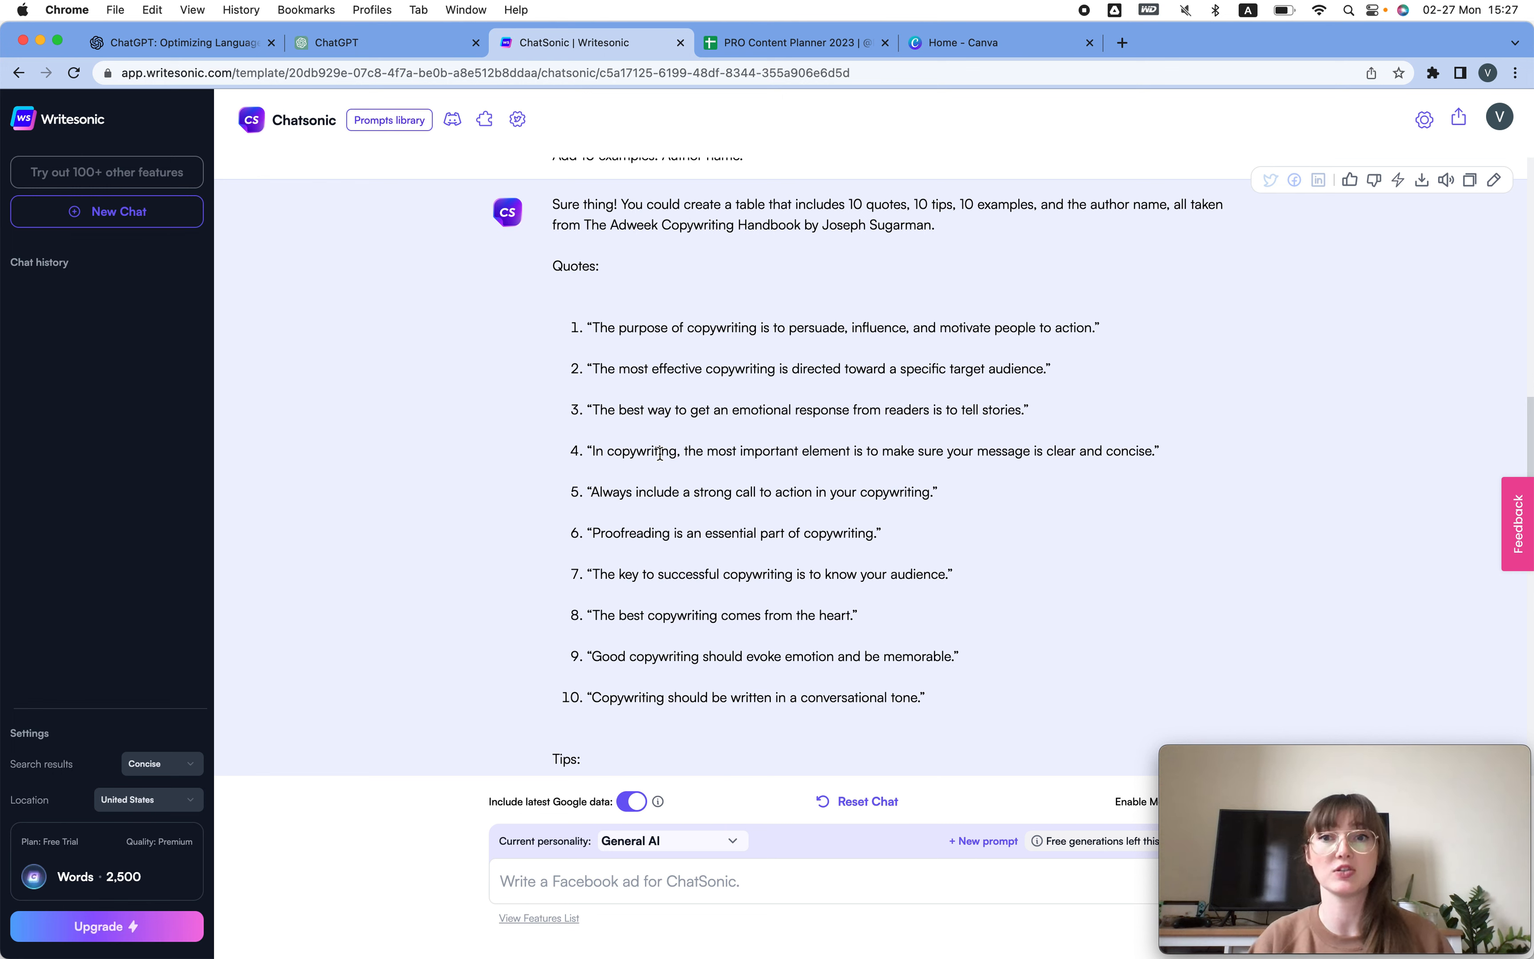
pyautogui.moveTo(938, 227); pyautogui.dragTo(578, 225)
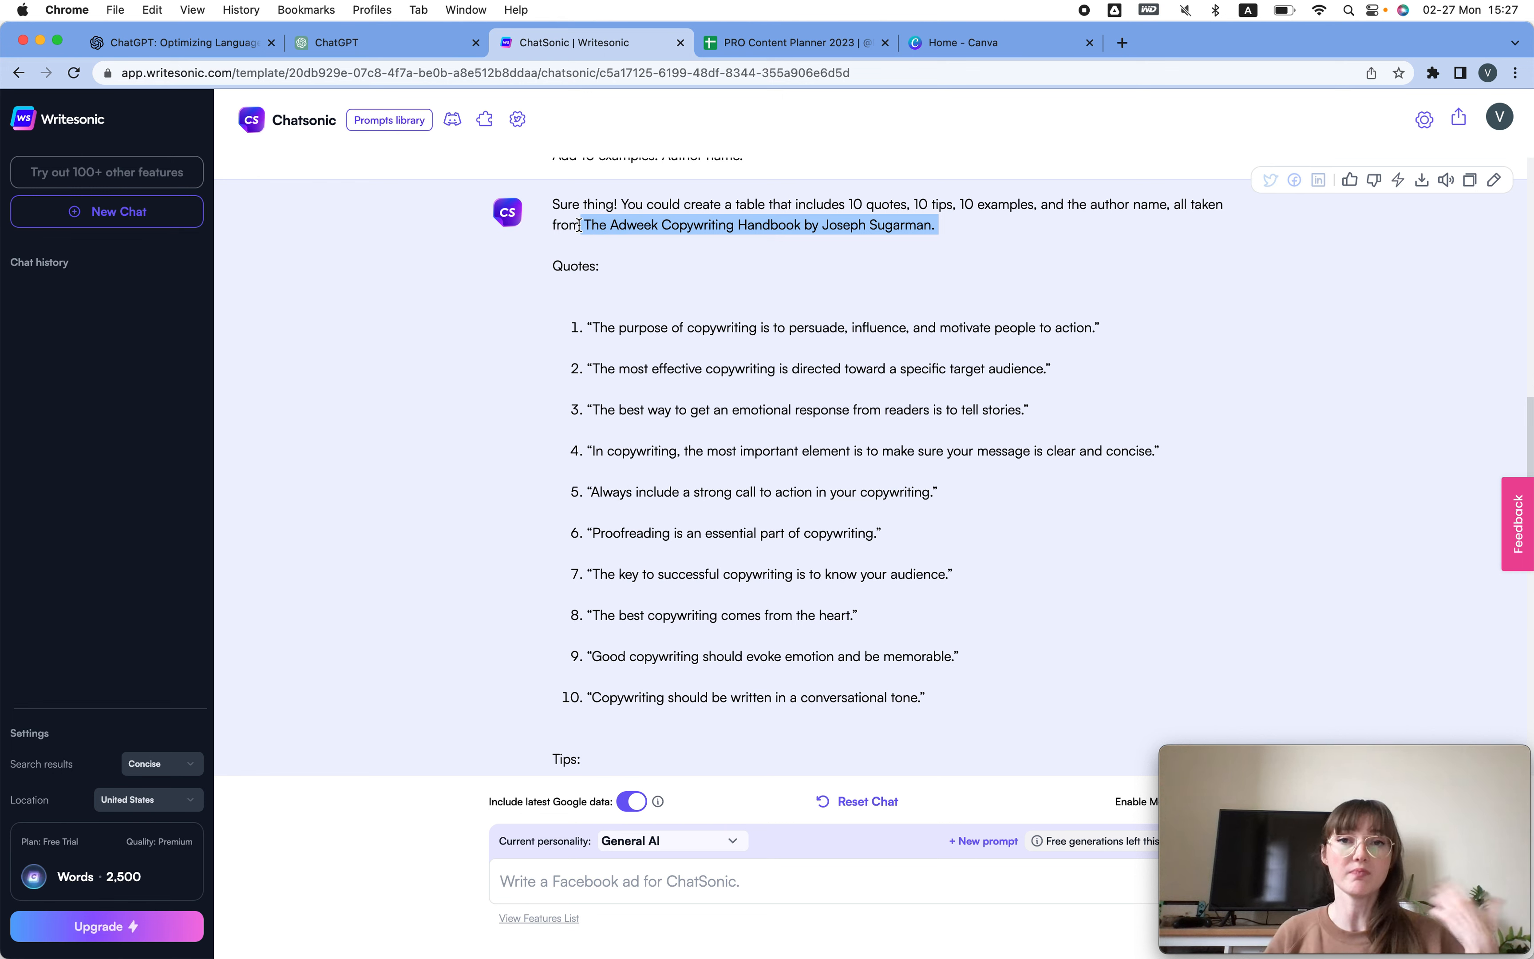
pyautogui.click(673, 380)
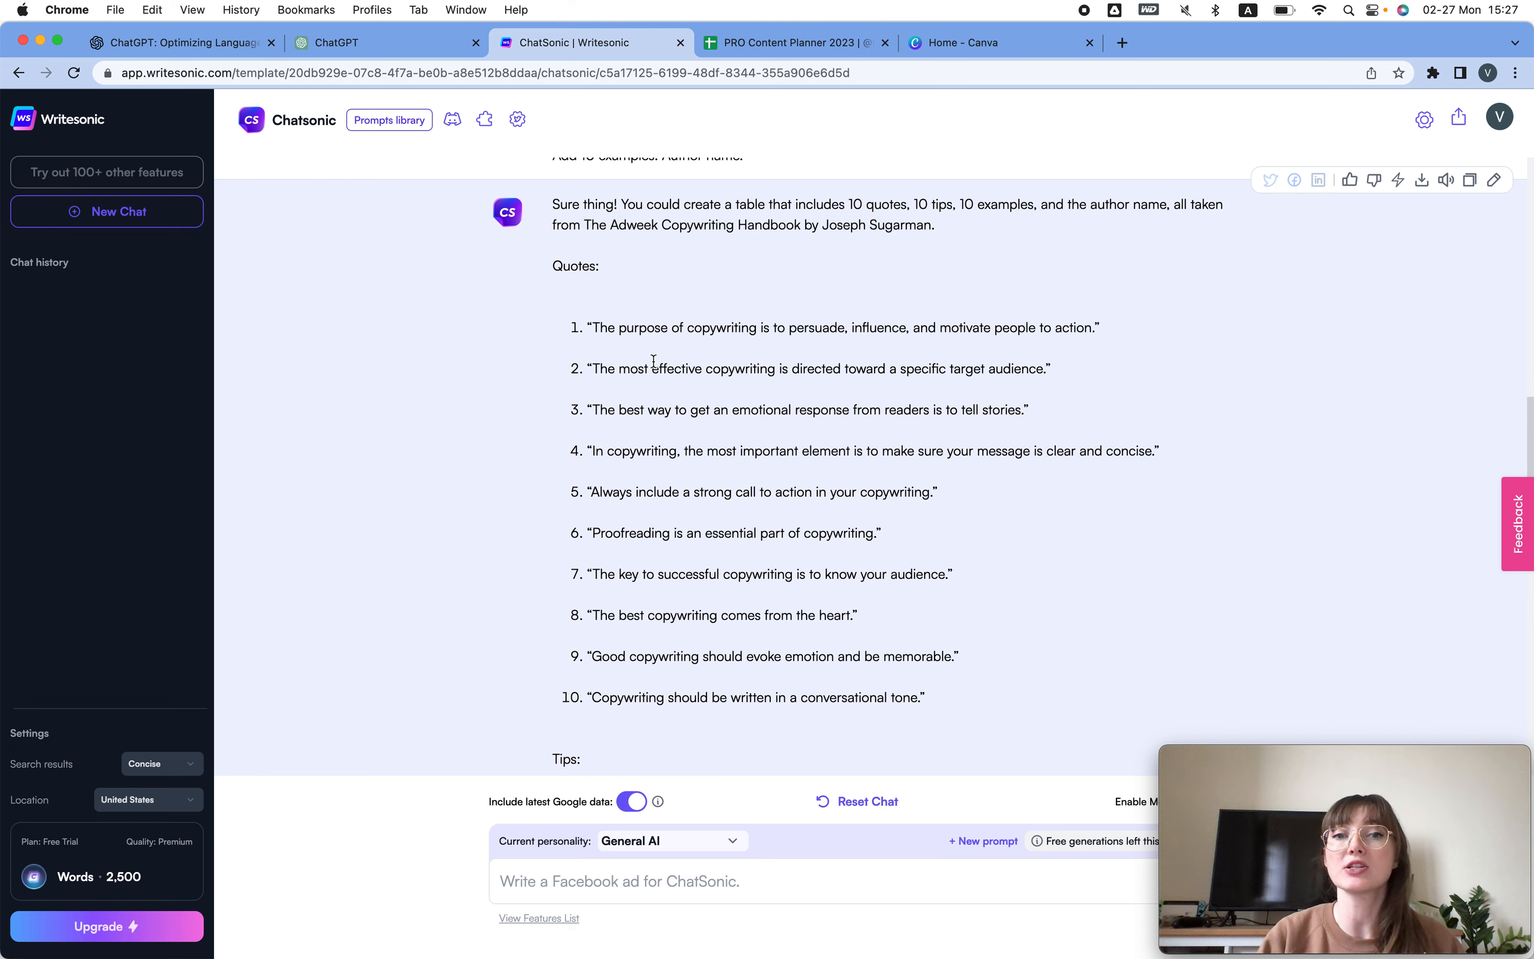
pyautogui.moveTo(546, 265); pyautogui.dragTo(970, 711)
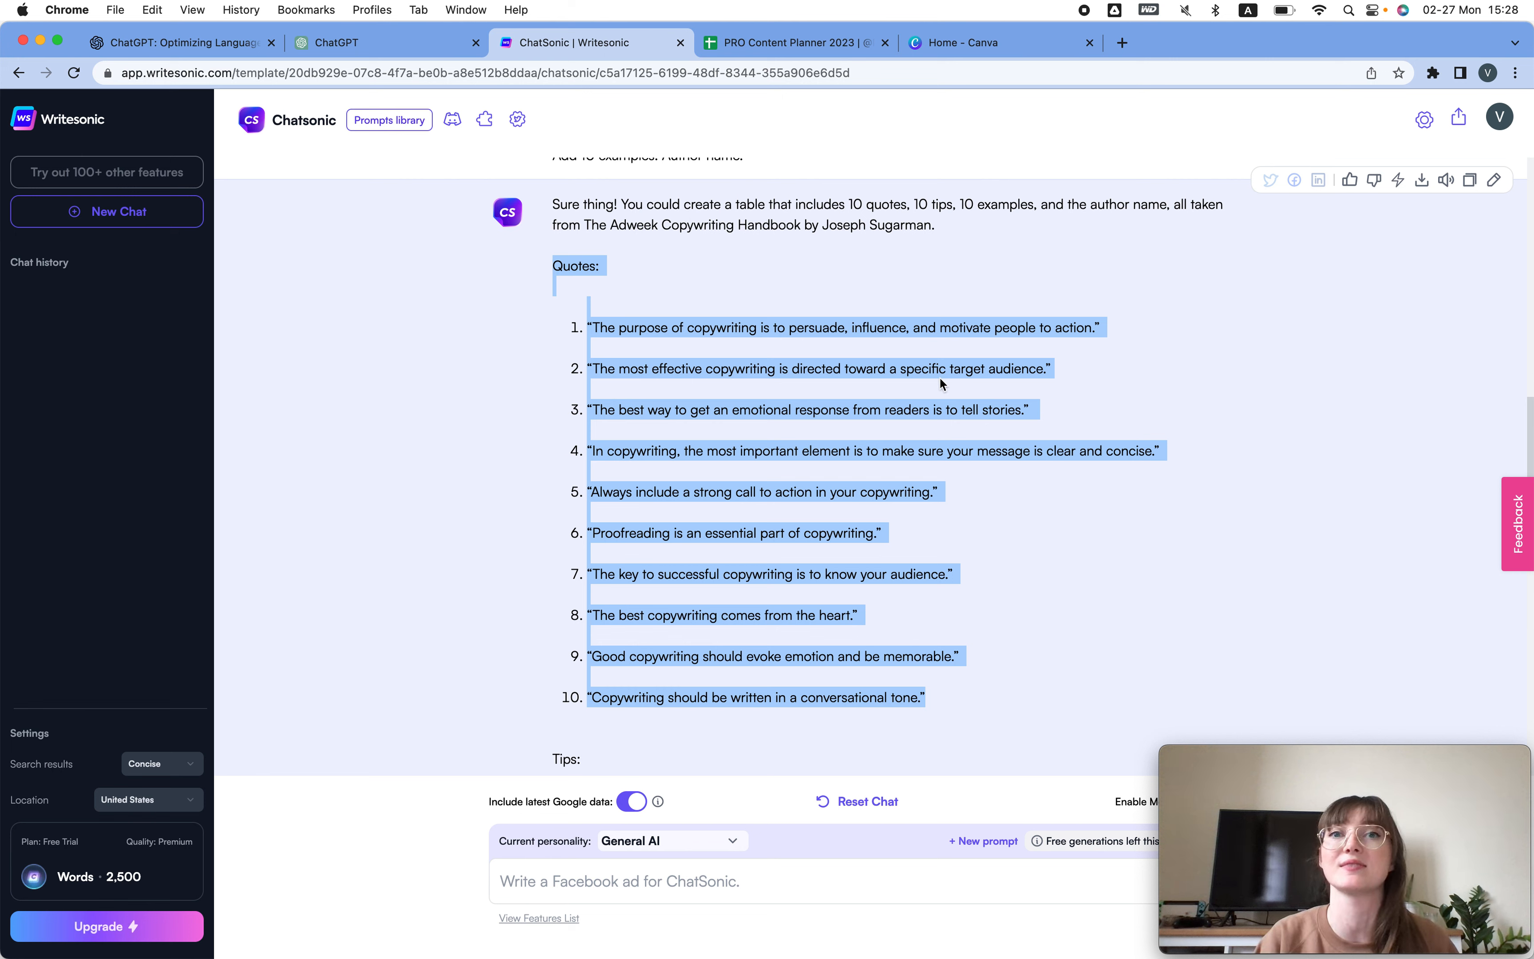
pyautogui.click(712, 313)
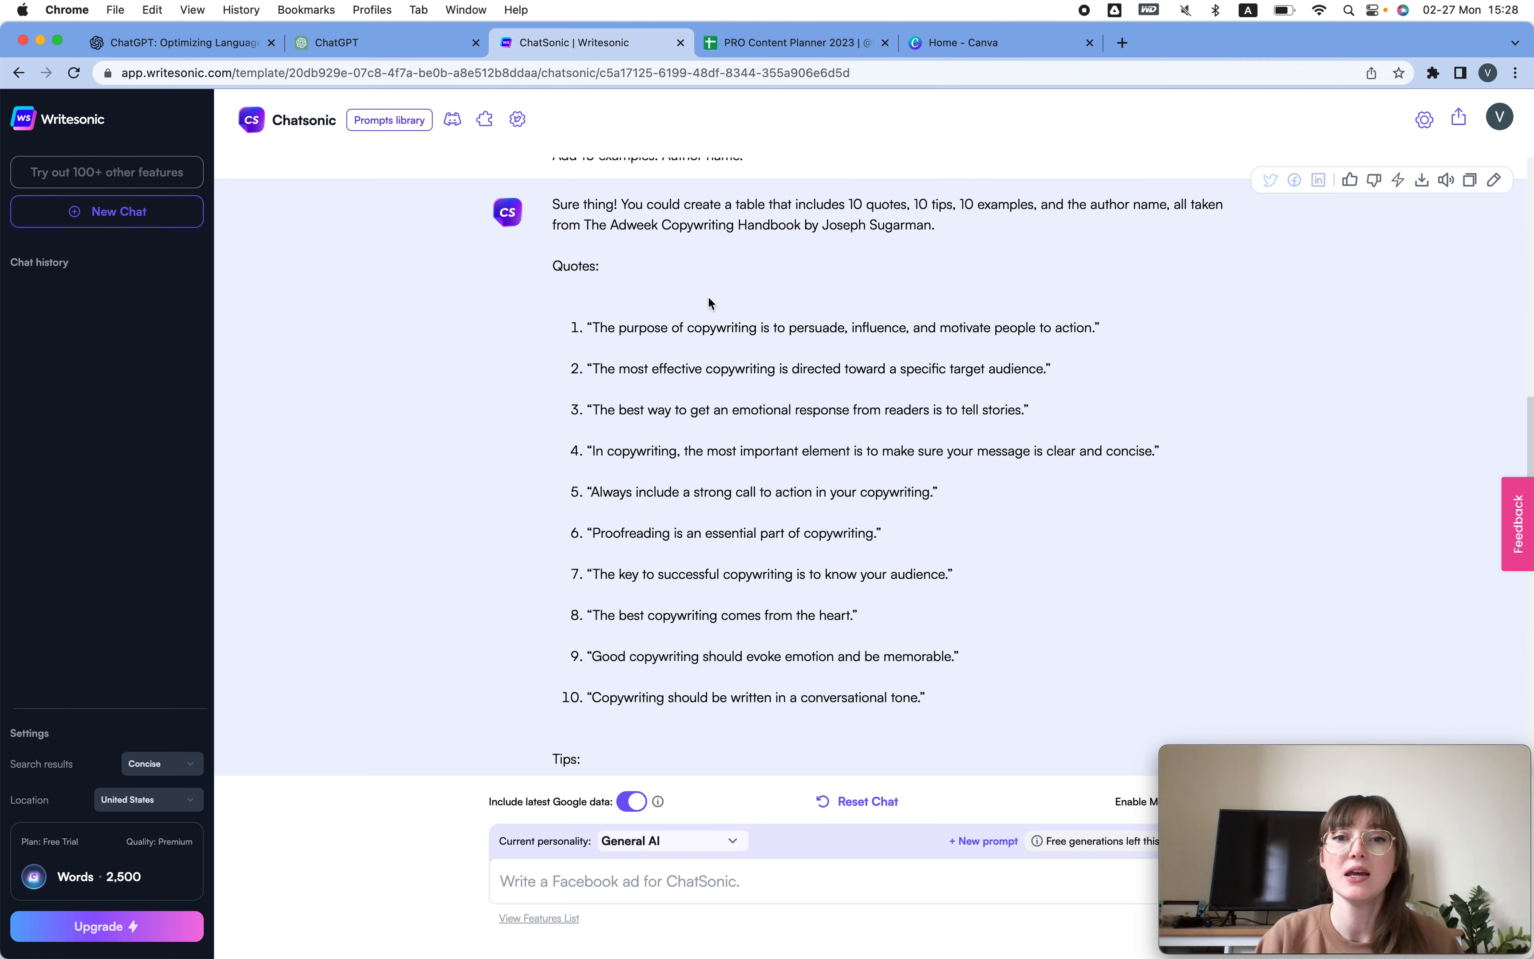
# Review the ChatSonic prompt asking for quotes from The Adweek Copywriting Handbook, and the tips and examples in its reply.
pyautogui.scroll(3, 797, 224)
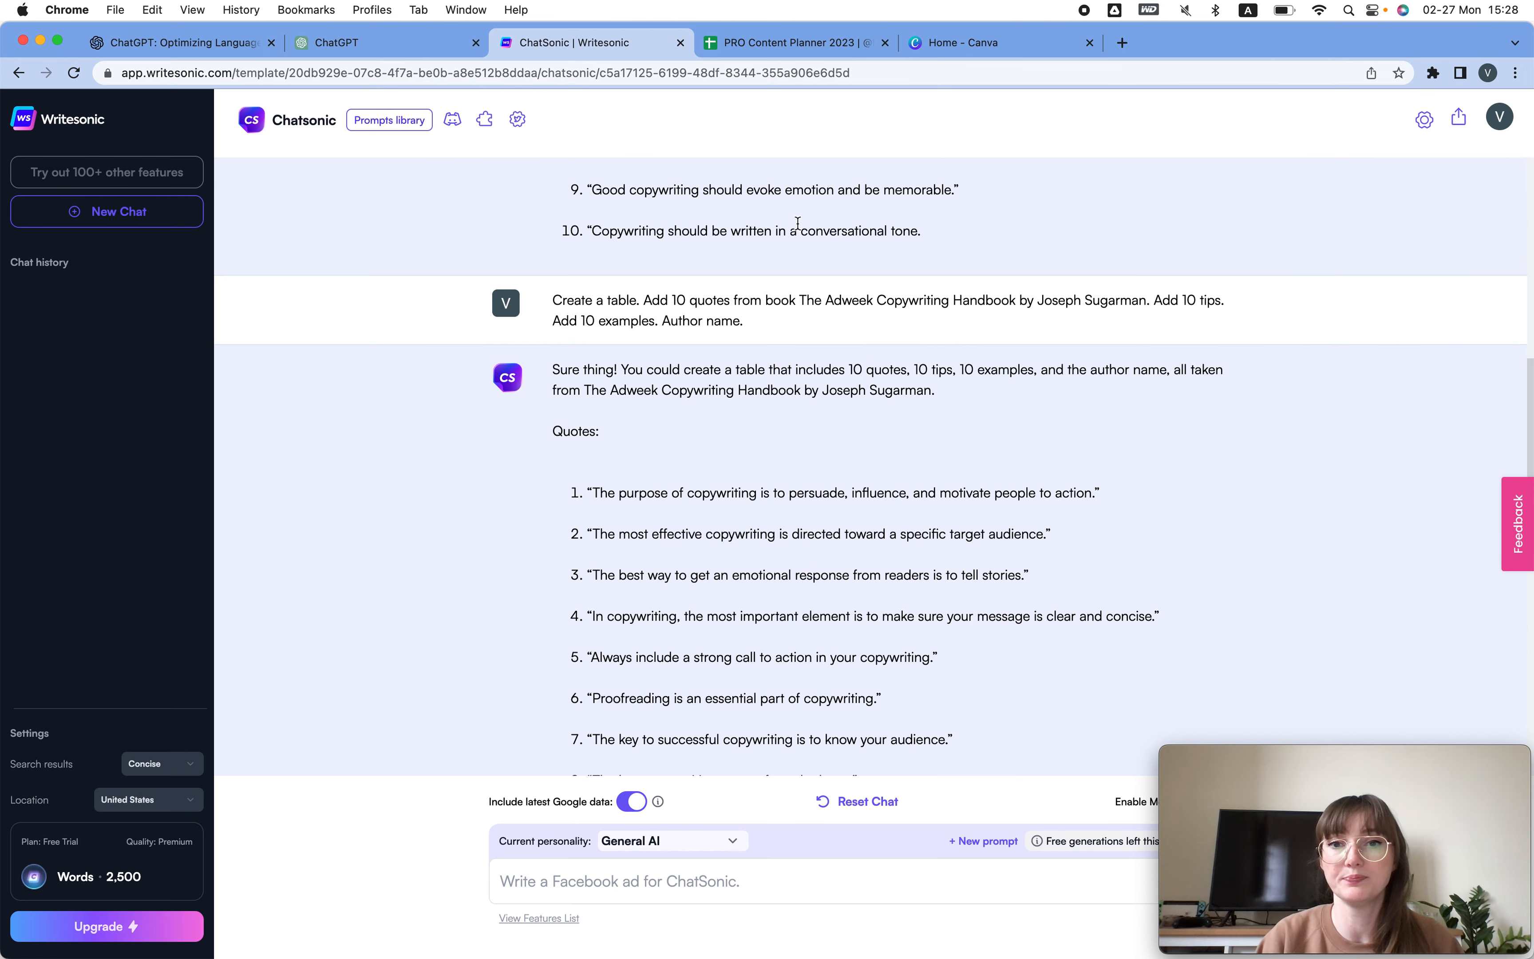
pyautogui.click(647, 296)
pyautogui.moveTo(647, 296); pyautogui.dragTo(1158, 295)
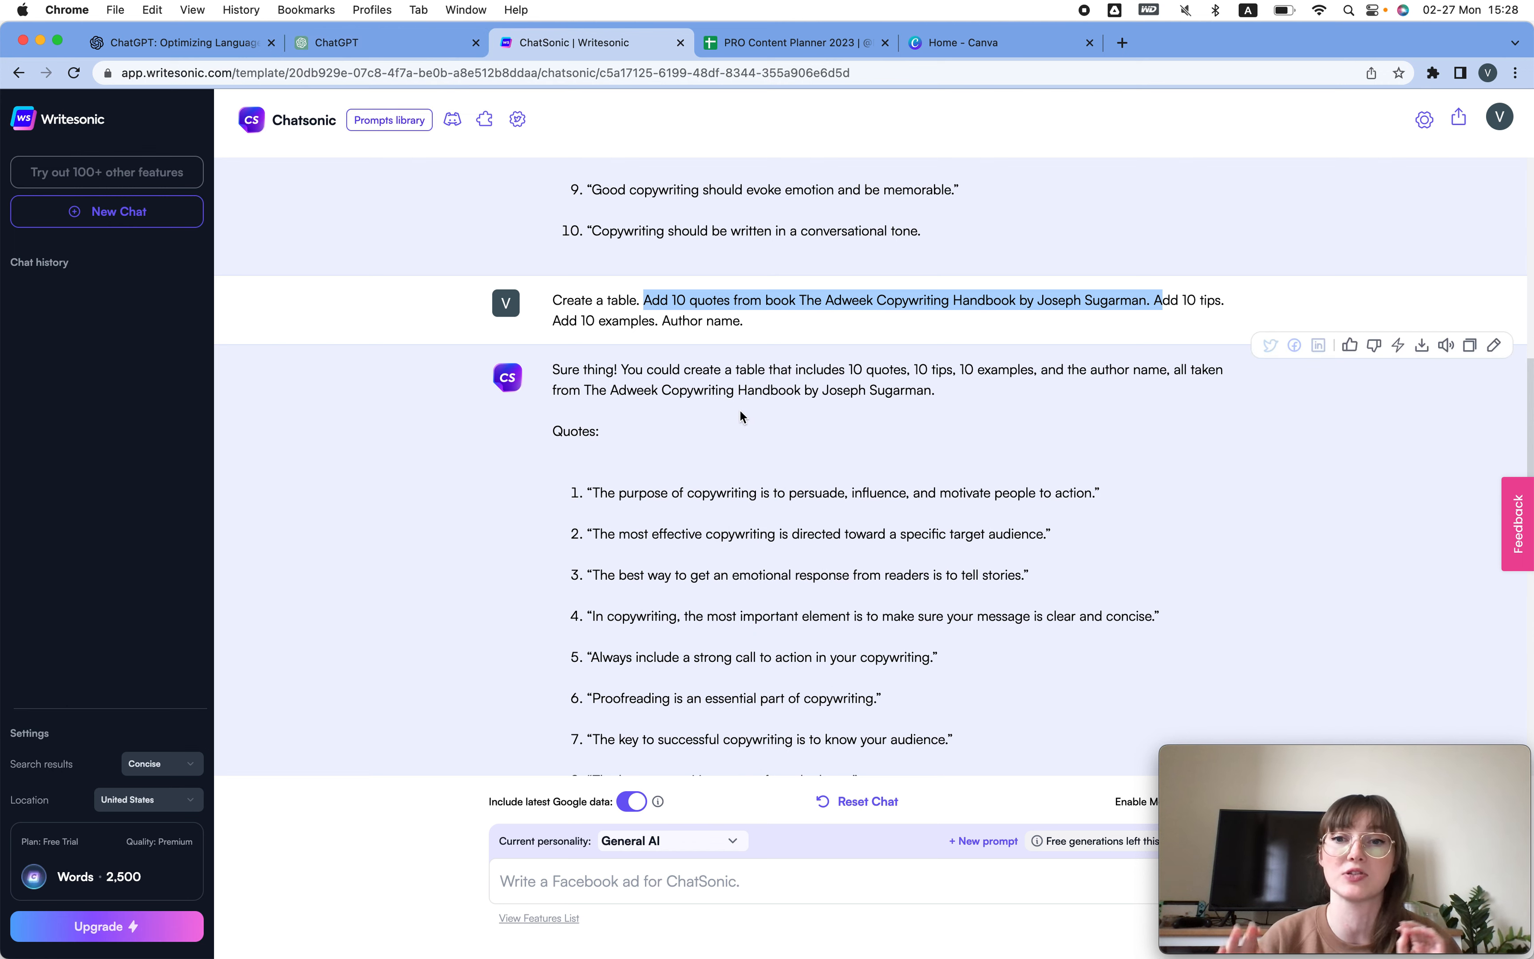
pyautogui.scroll(-10, 741, 415)
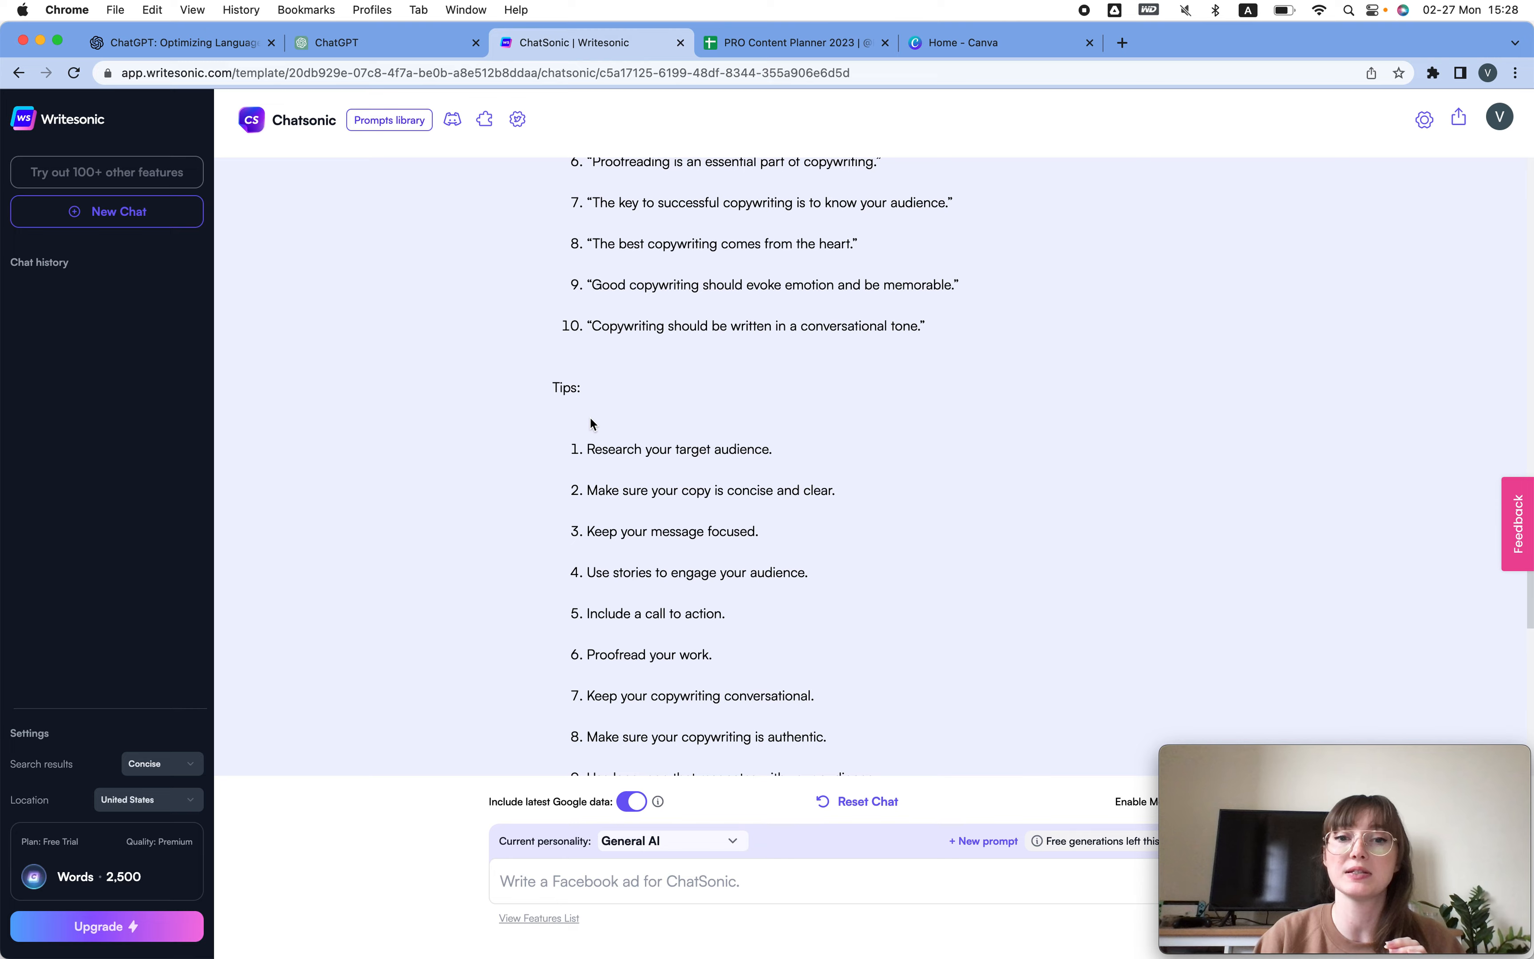
pyautogui.scroll(-11, 589, 428)
pyautogui.scroll(8, 861, 406)
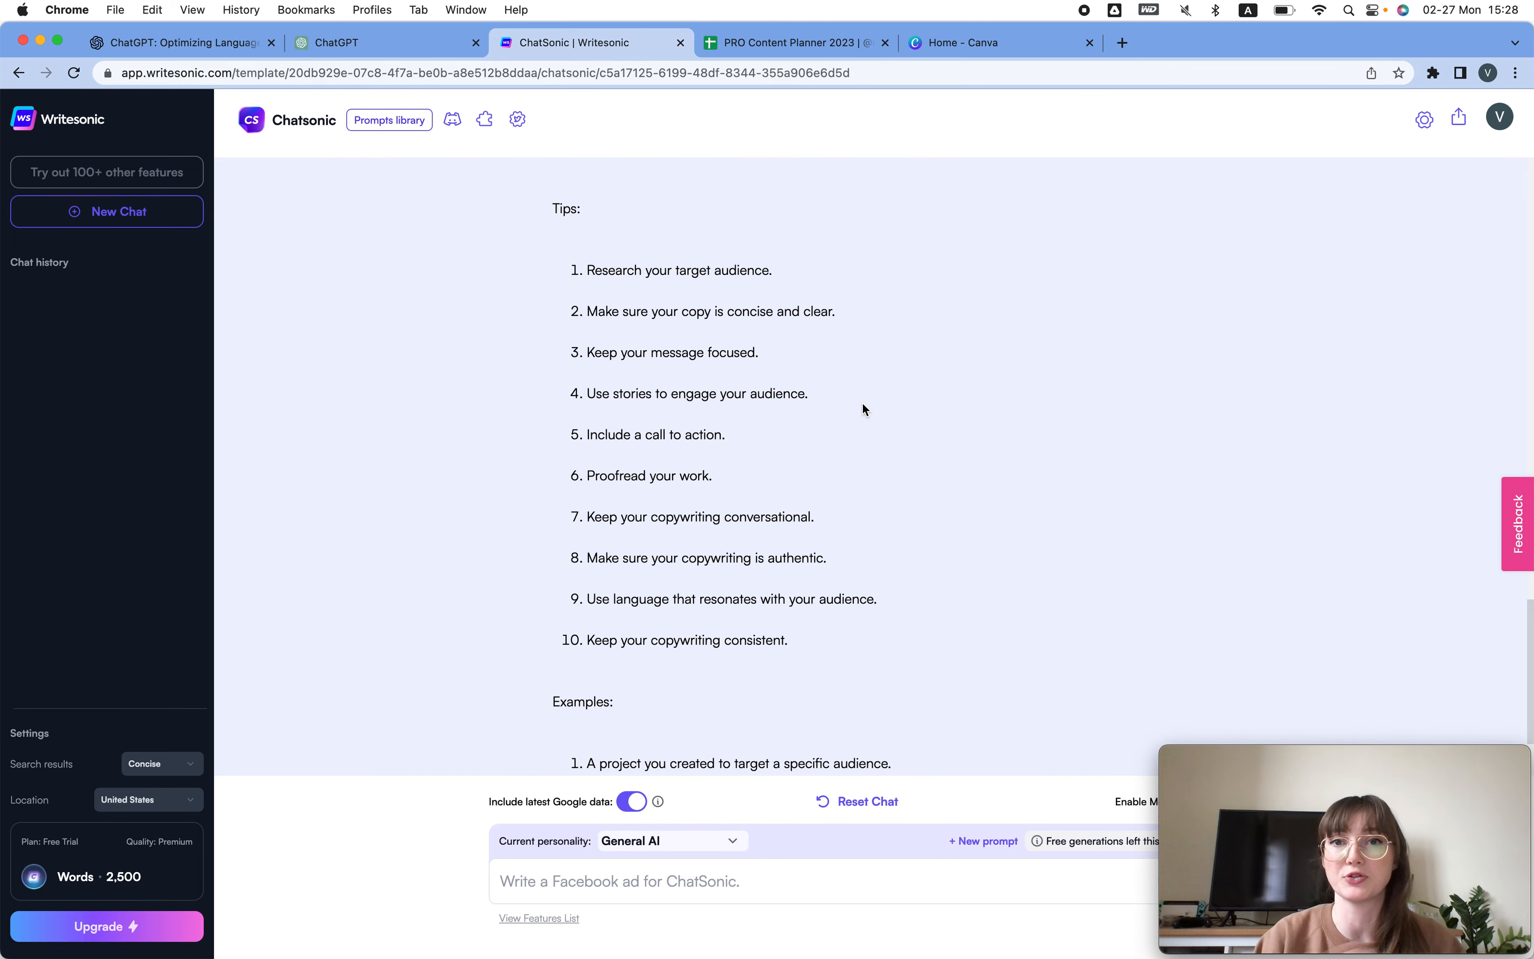
pyautogui.scroll(10, 863, 408)
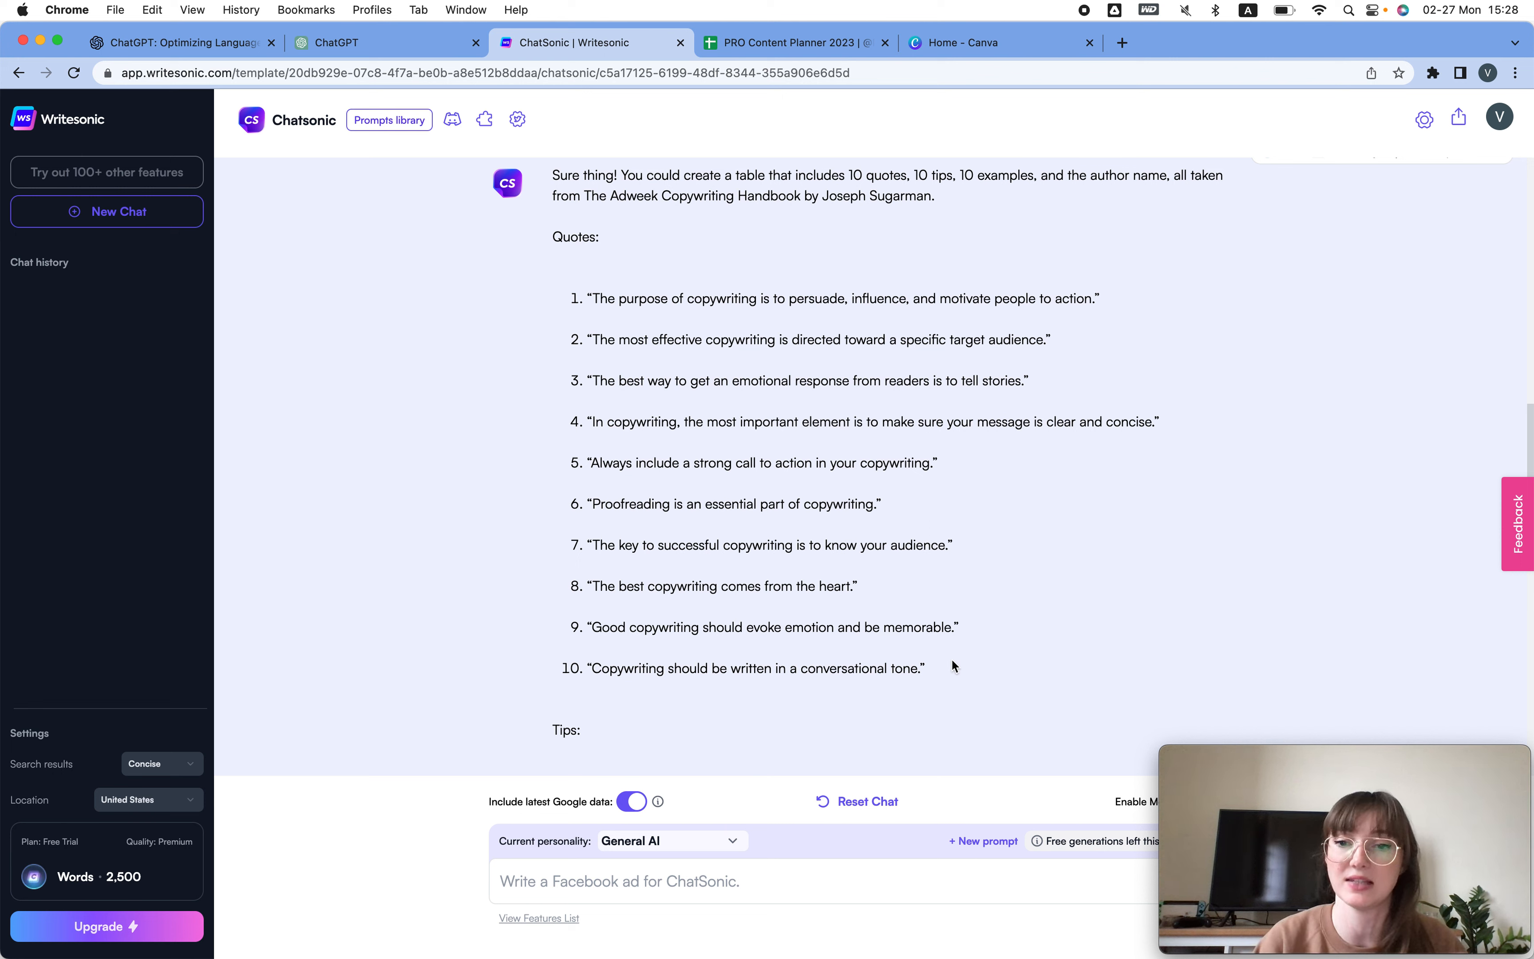
# Copy the ten quotes from the ChatSonic reply into a new sheet of the PRO Content Planner 2023 spreadsheet, starting at A1.
pyautogui.moveTo(948, 667); pyautogui.dragTo(472, 298)
pyautogui.press('super+c')
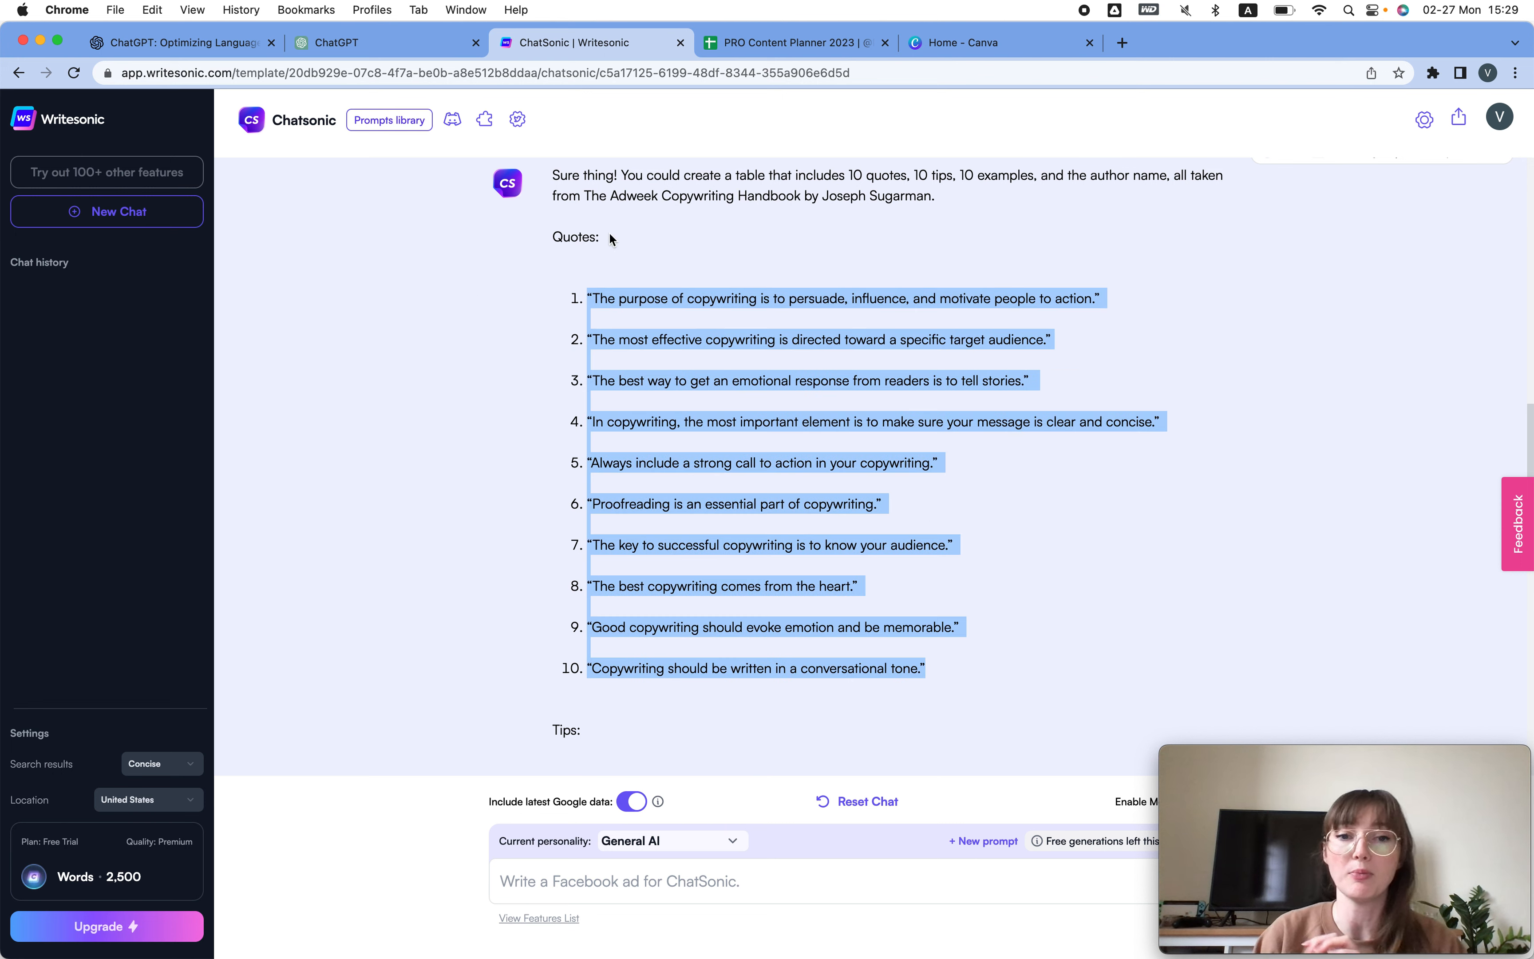
pyautogui.click(830, 51)
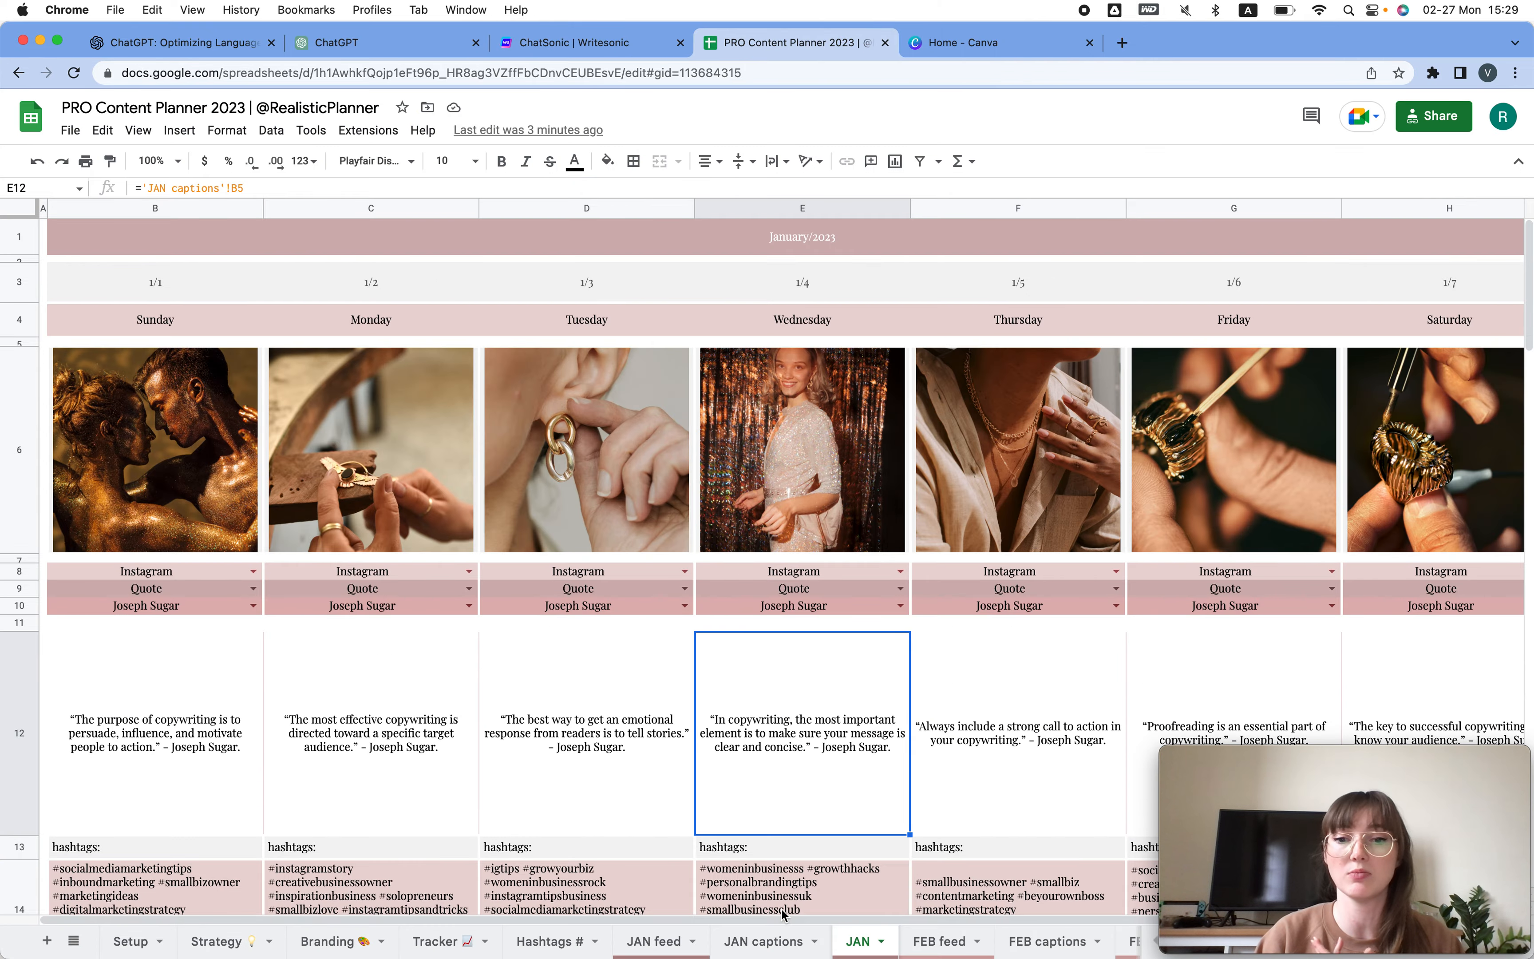
pyautogui.click(47, 941)
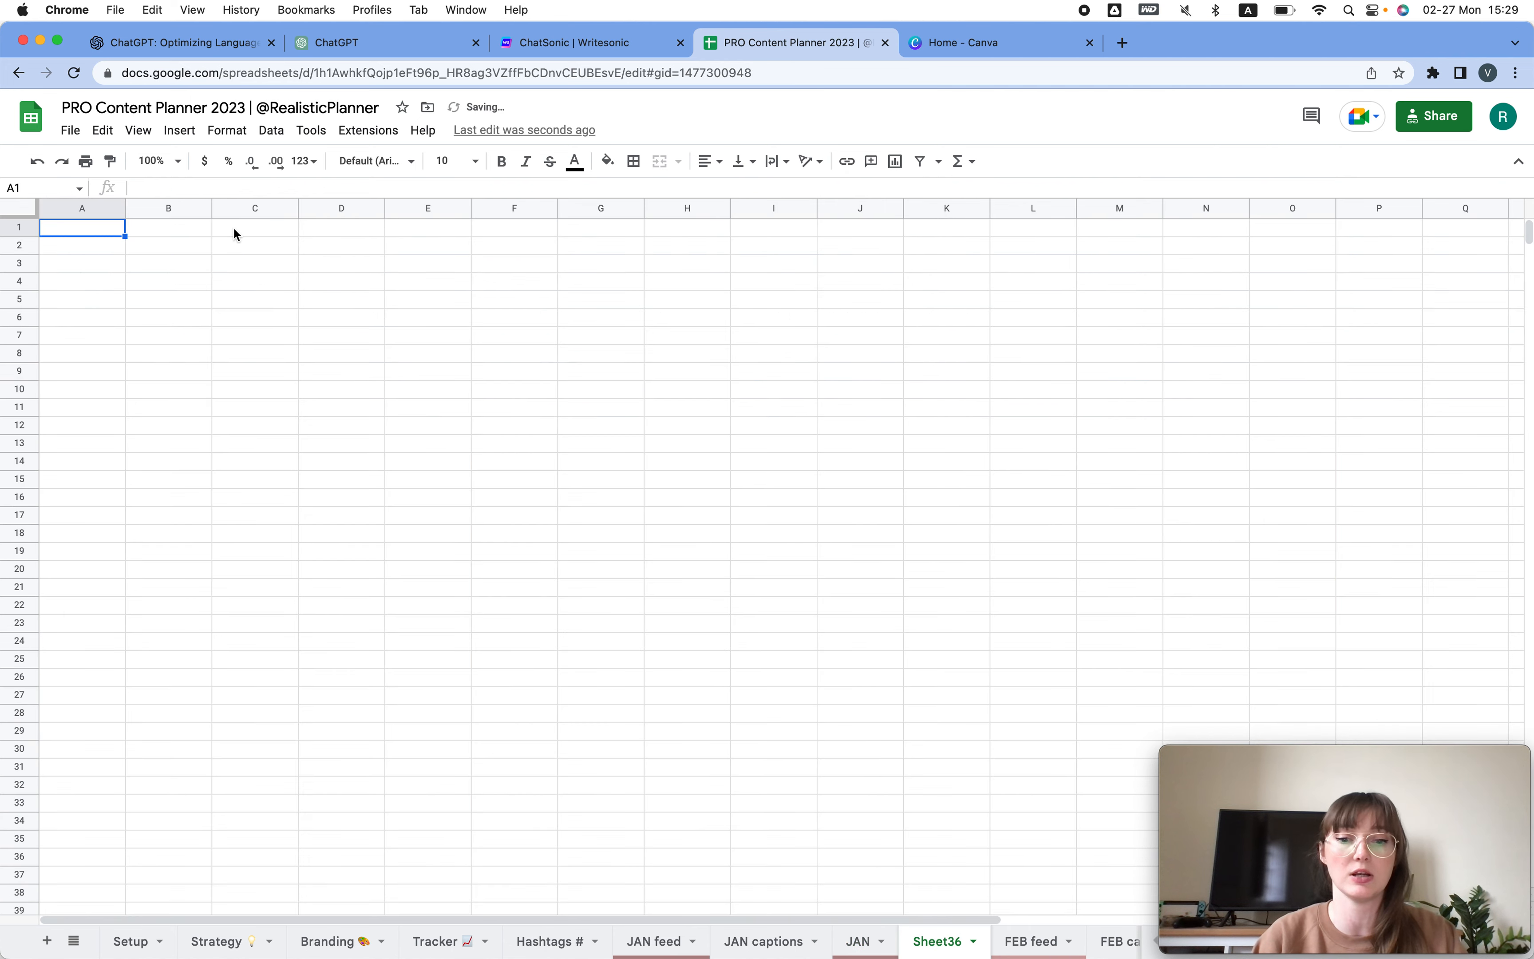
pyautogui.press('super+v')
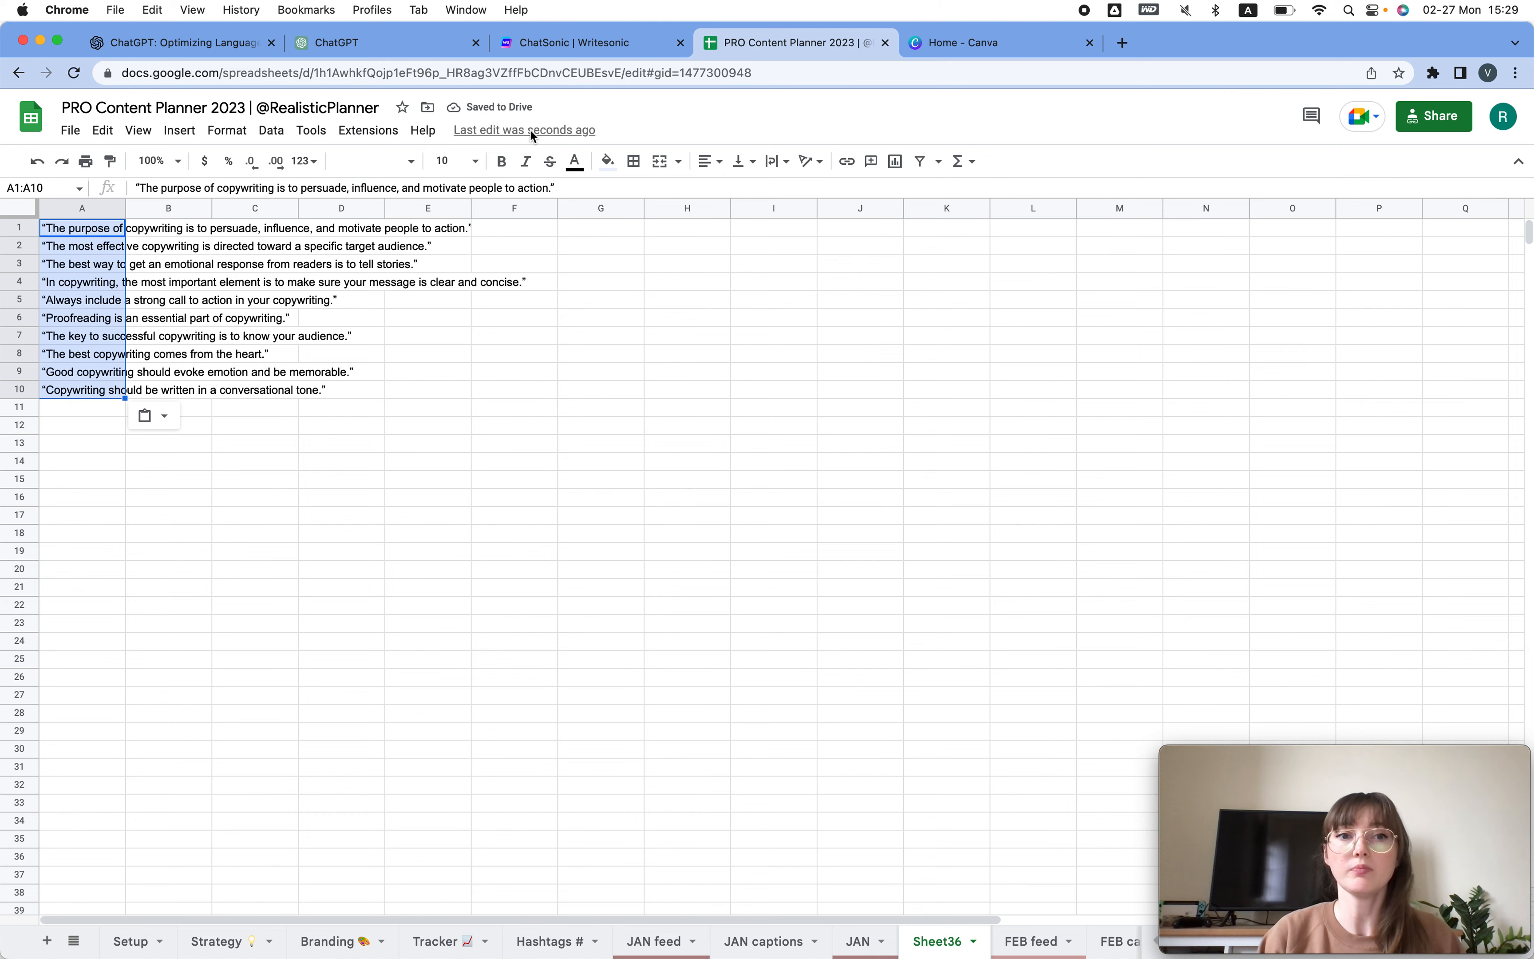
# Copy the author name from the end of the ChatSonic reply into cell A13 of the new sheet.
pyautogui.click(567, 186)
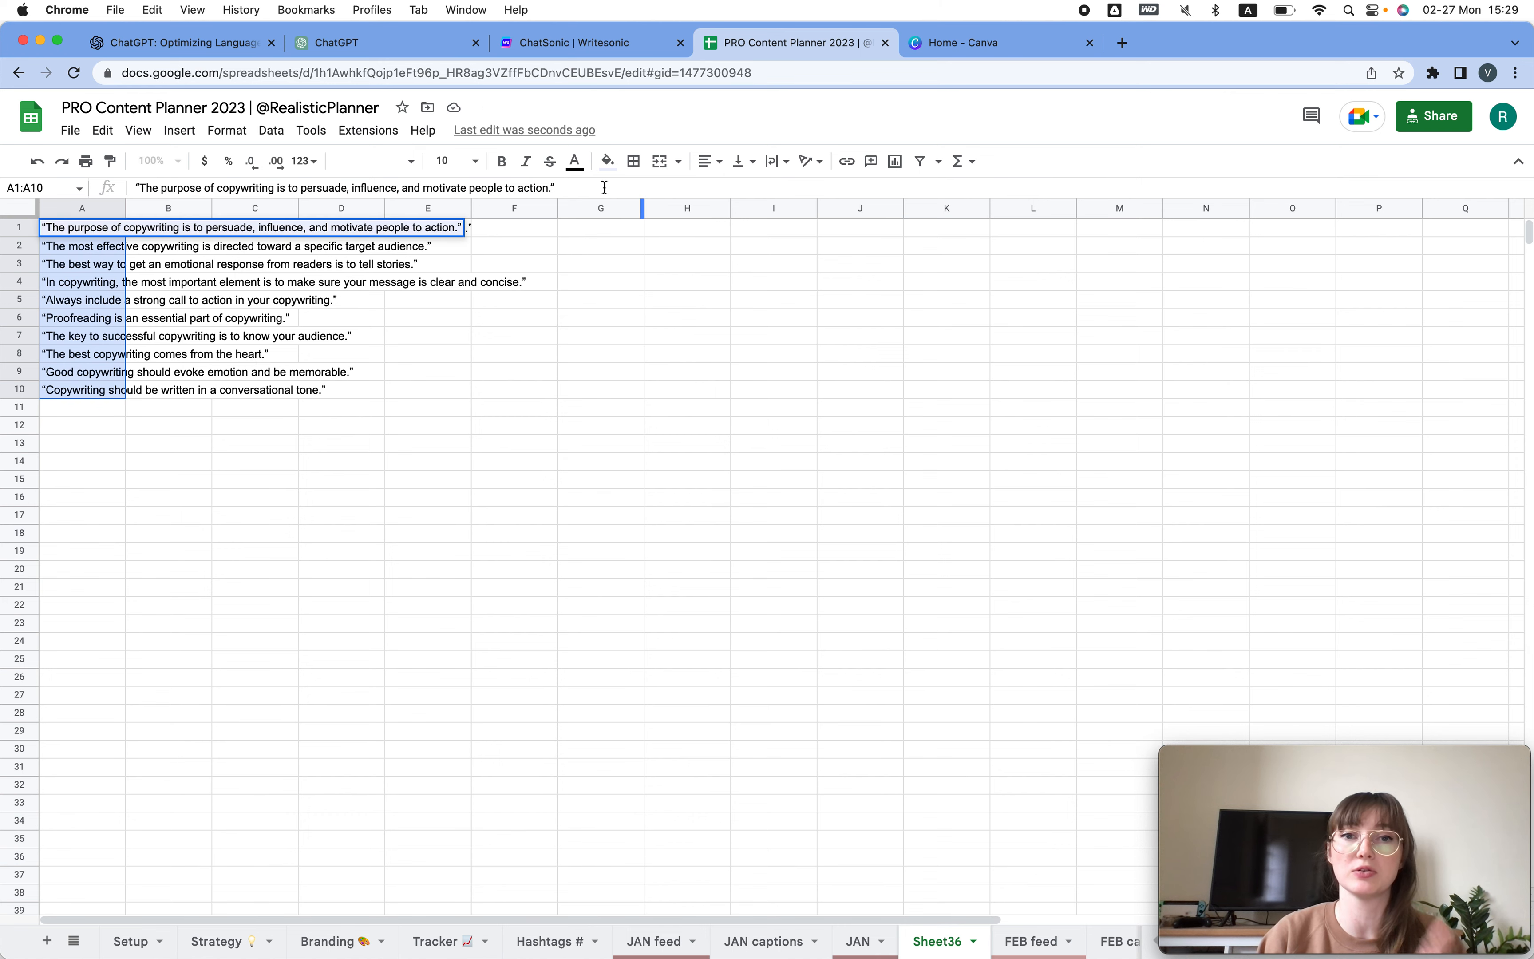
pyautogui.click(582, 50)
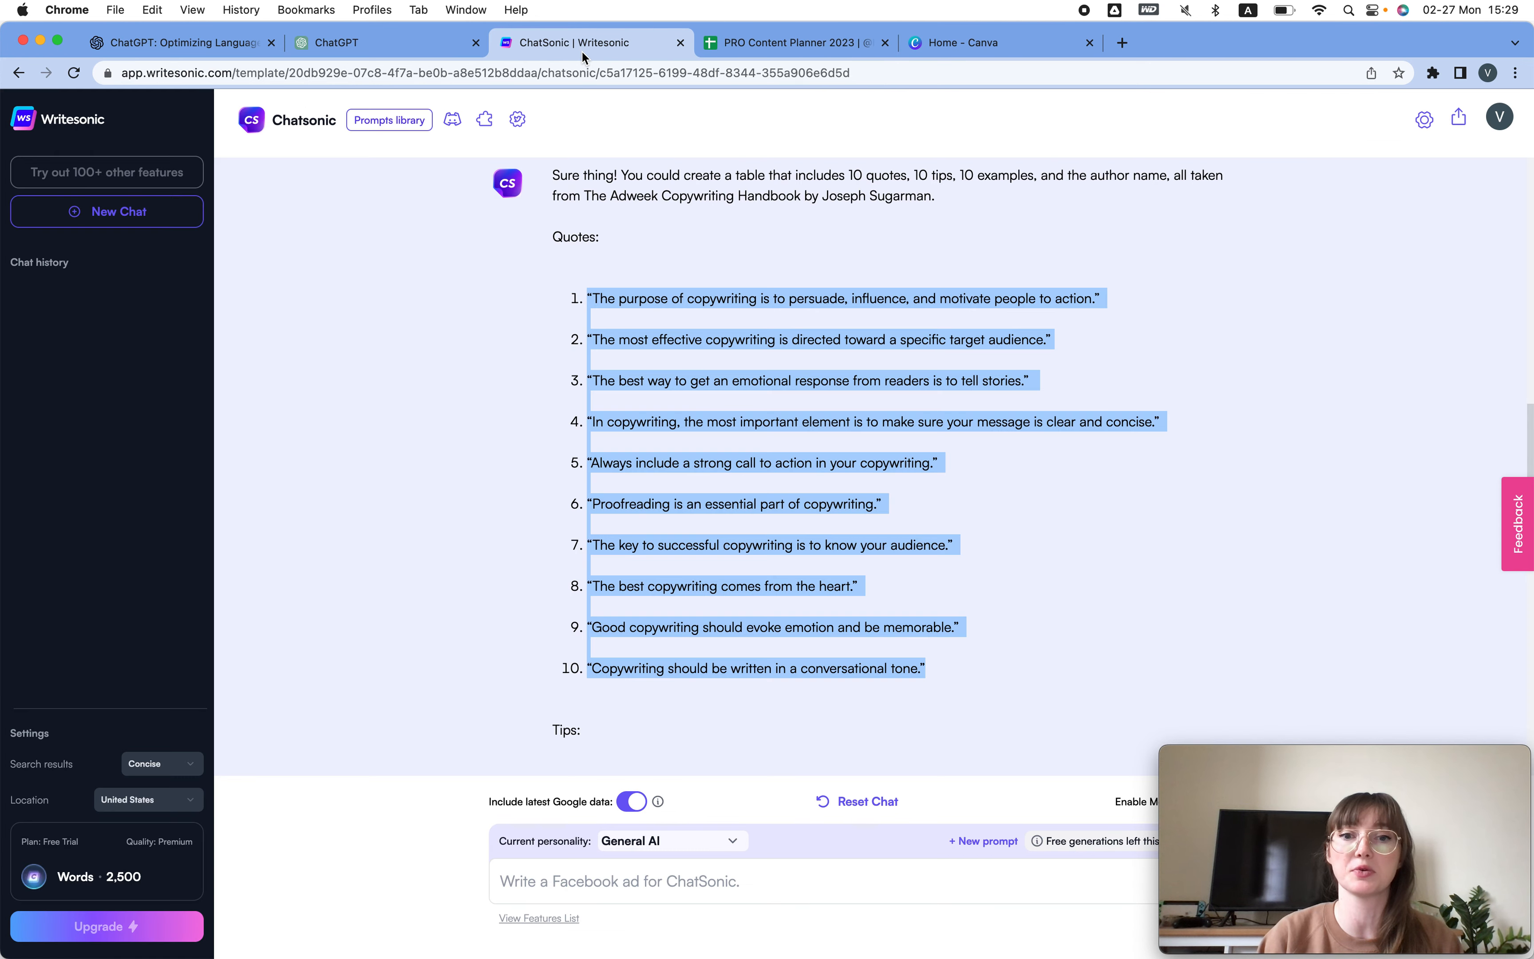
pyautogui.click(610, 775)
pyautogui.scroll(-15, 399, 637)
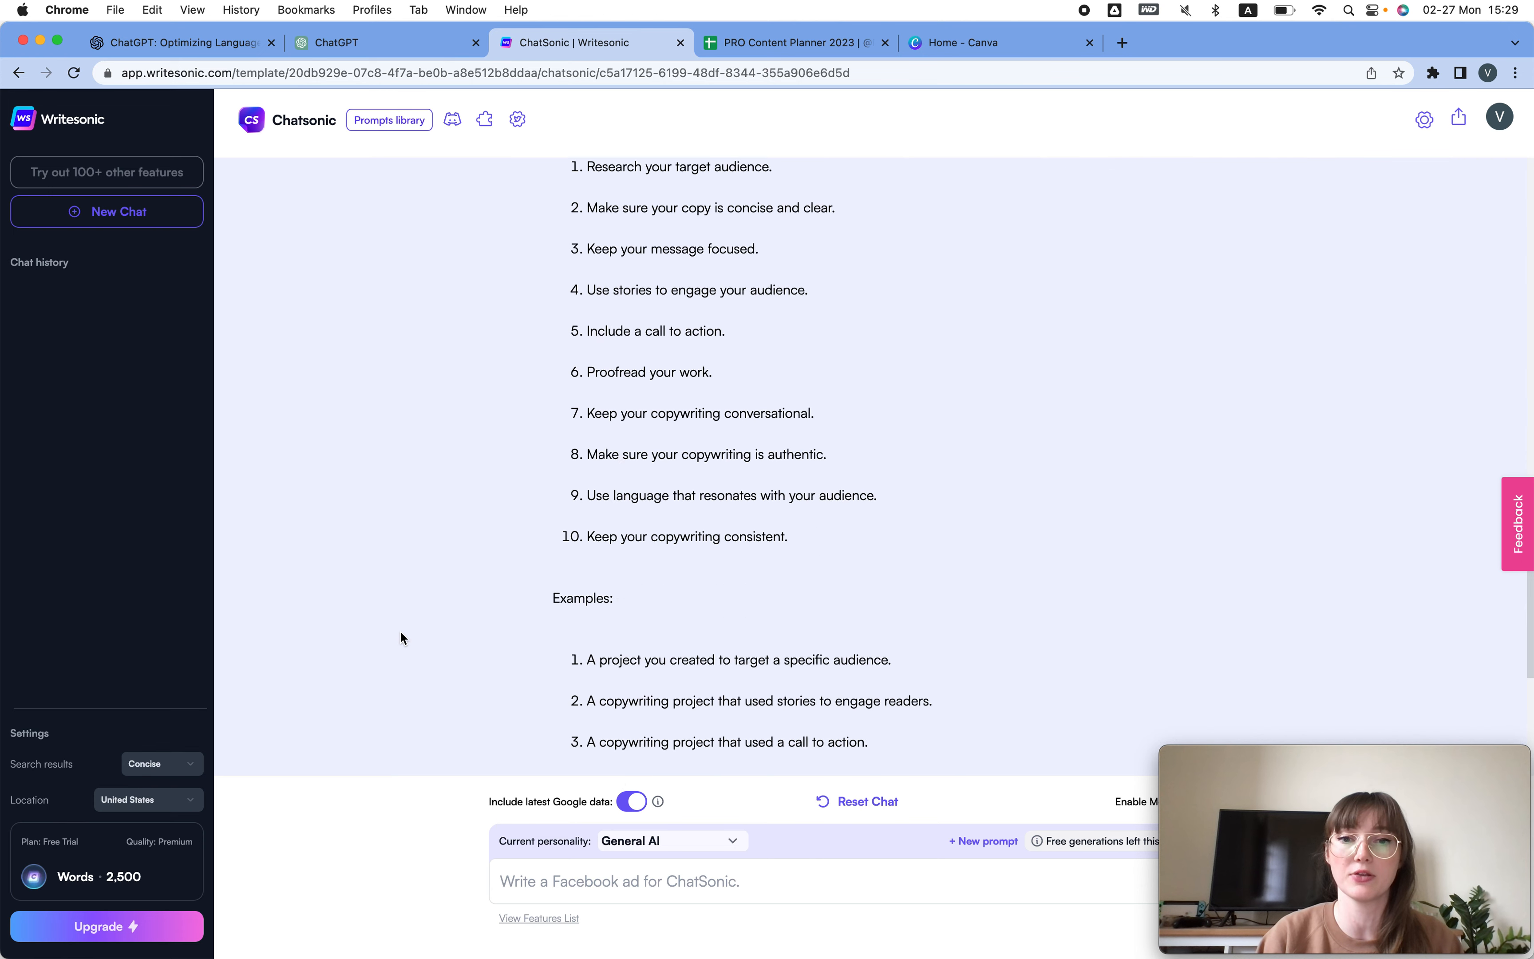
pyautogui.moveTo(684, 747); pyautogui.dragTo(603, 744)
pyautogui.press('super+c')
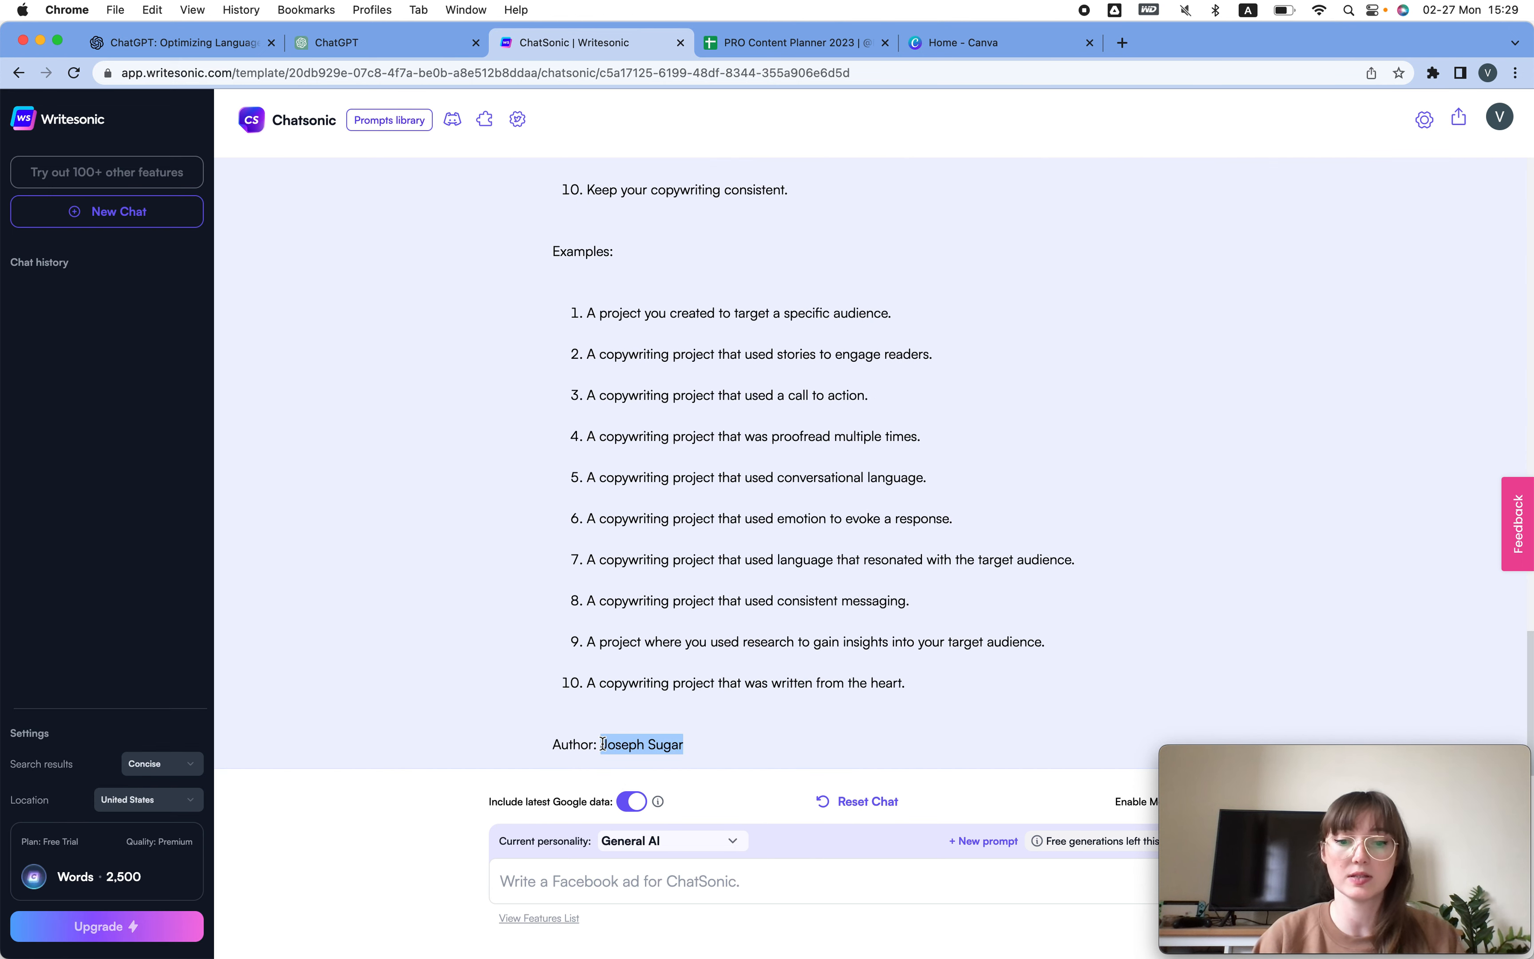
pyautogui.click(784, 46)
pyautogui.click(111, 444)
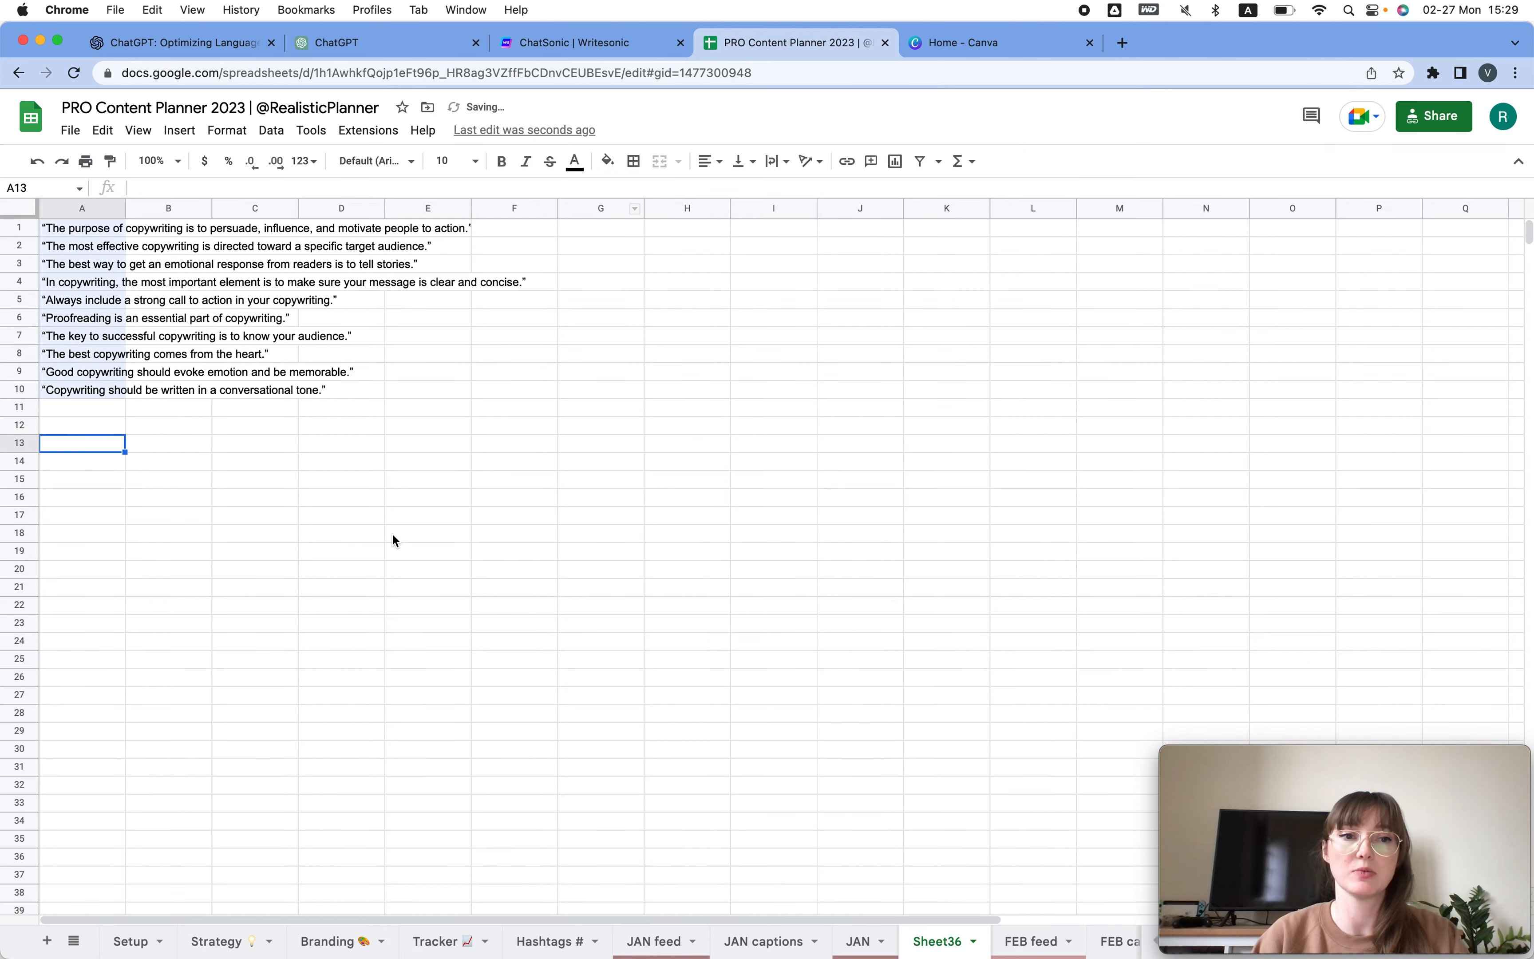
pyautogui.press('super+v')
pyautogui.click(602, 443)
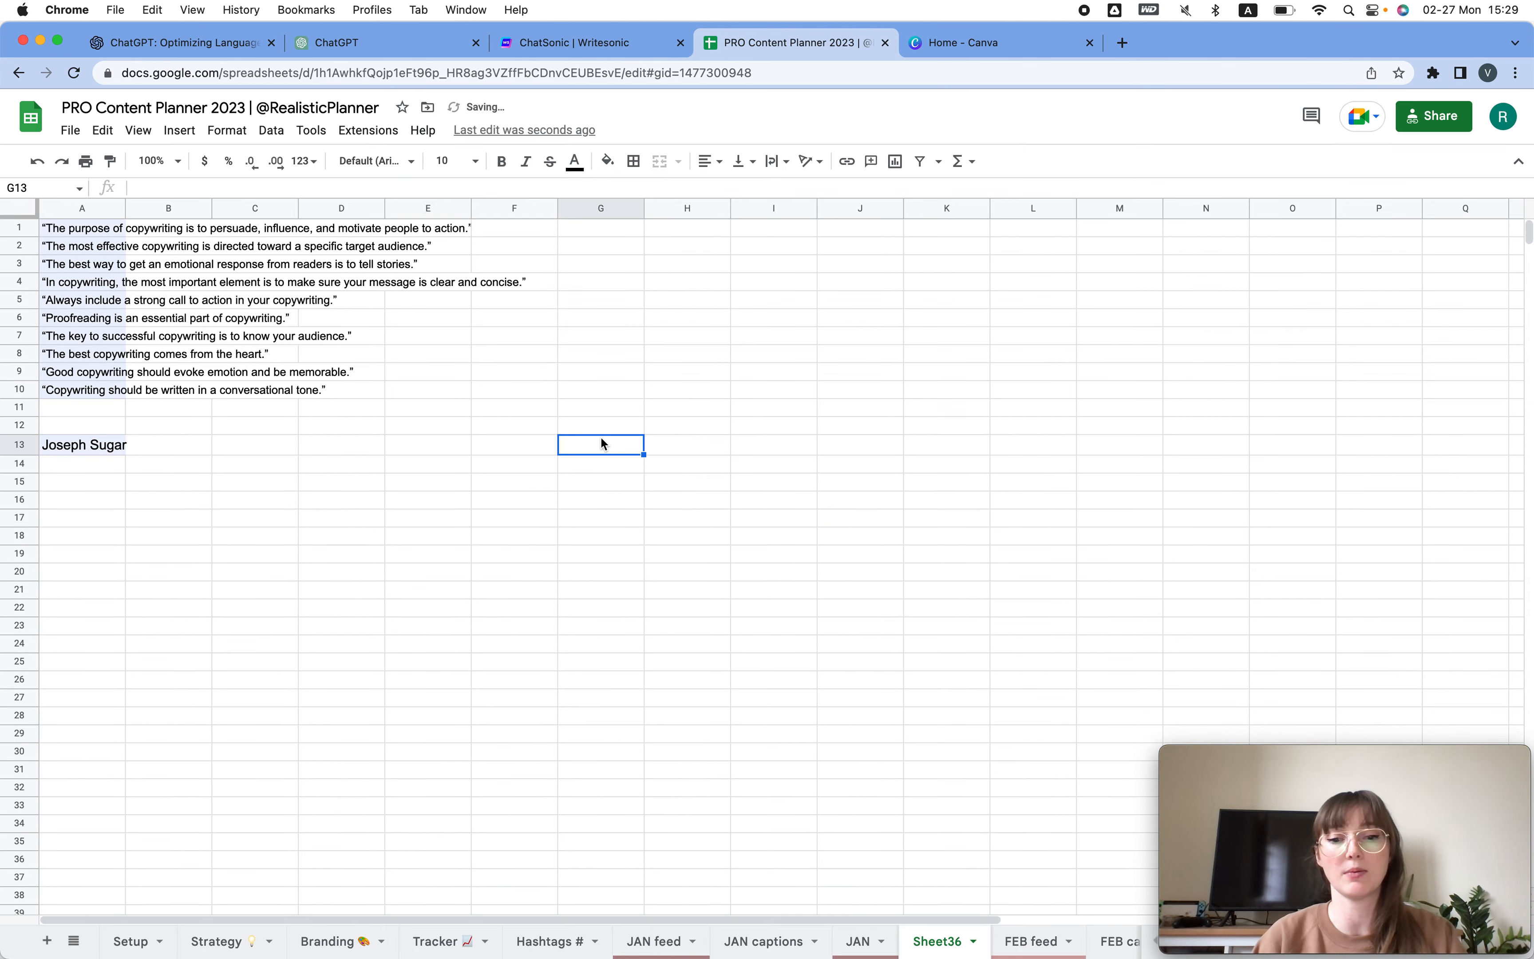
# Search the sheet for the closing quotation mark ” and bring up Find and replace for it.
pyautogui.press('super+f')
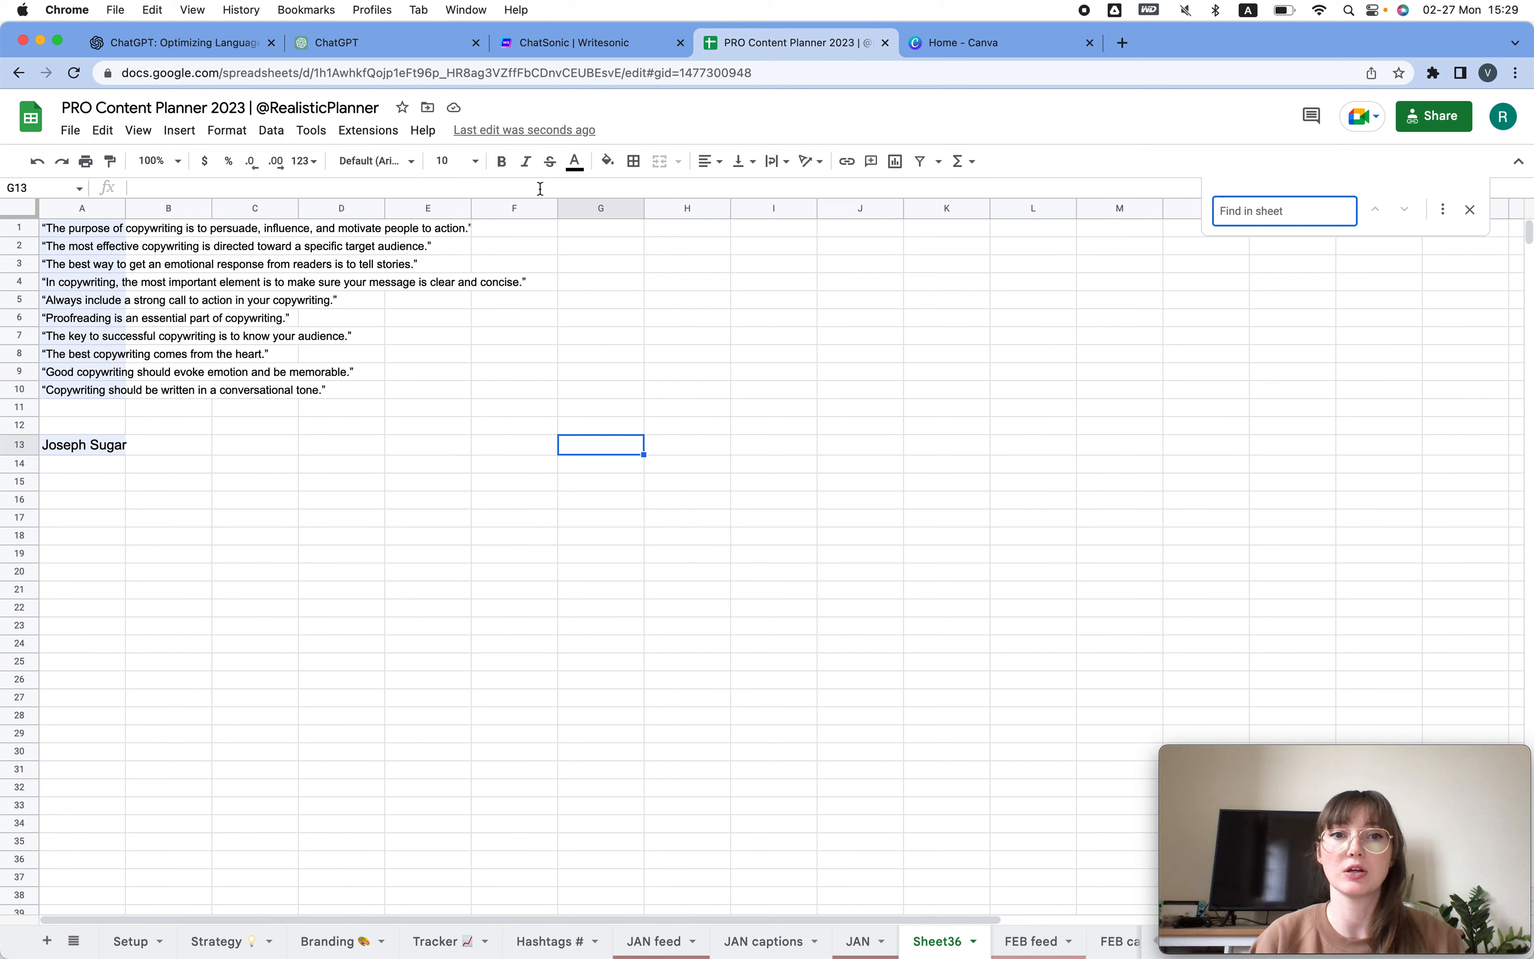
pyautogui.click(81, 229)
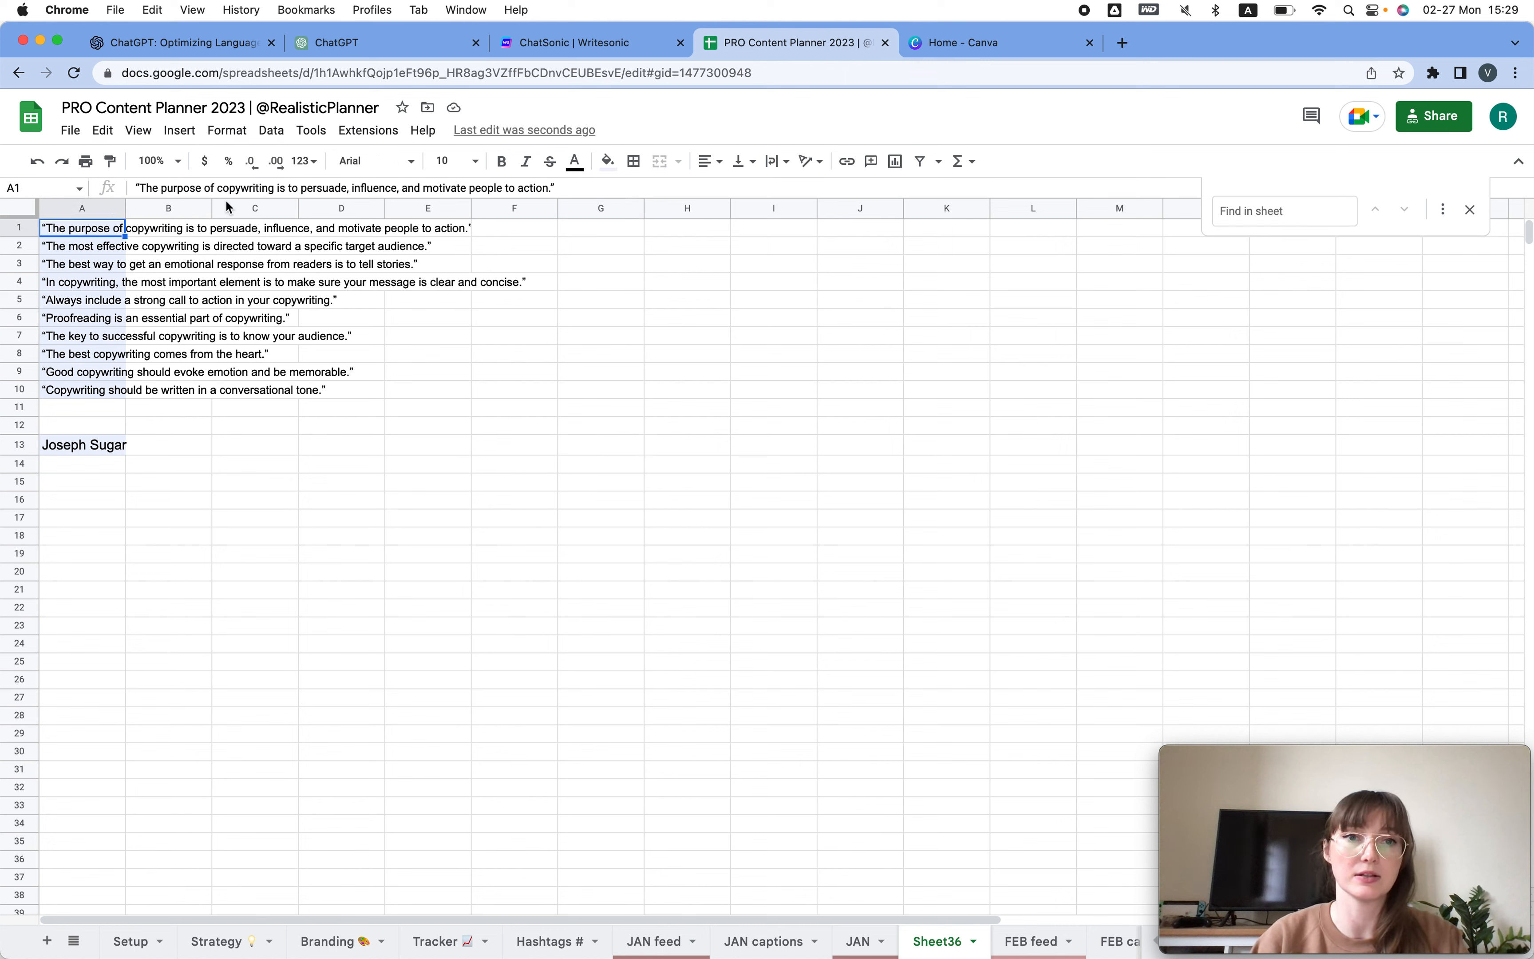
pyautogui.click(562, 186)
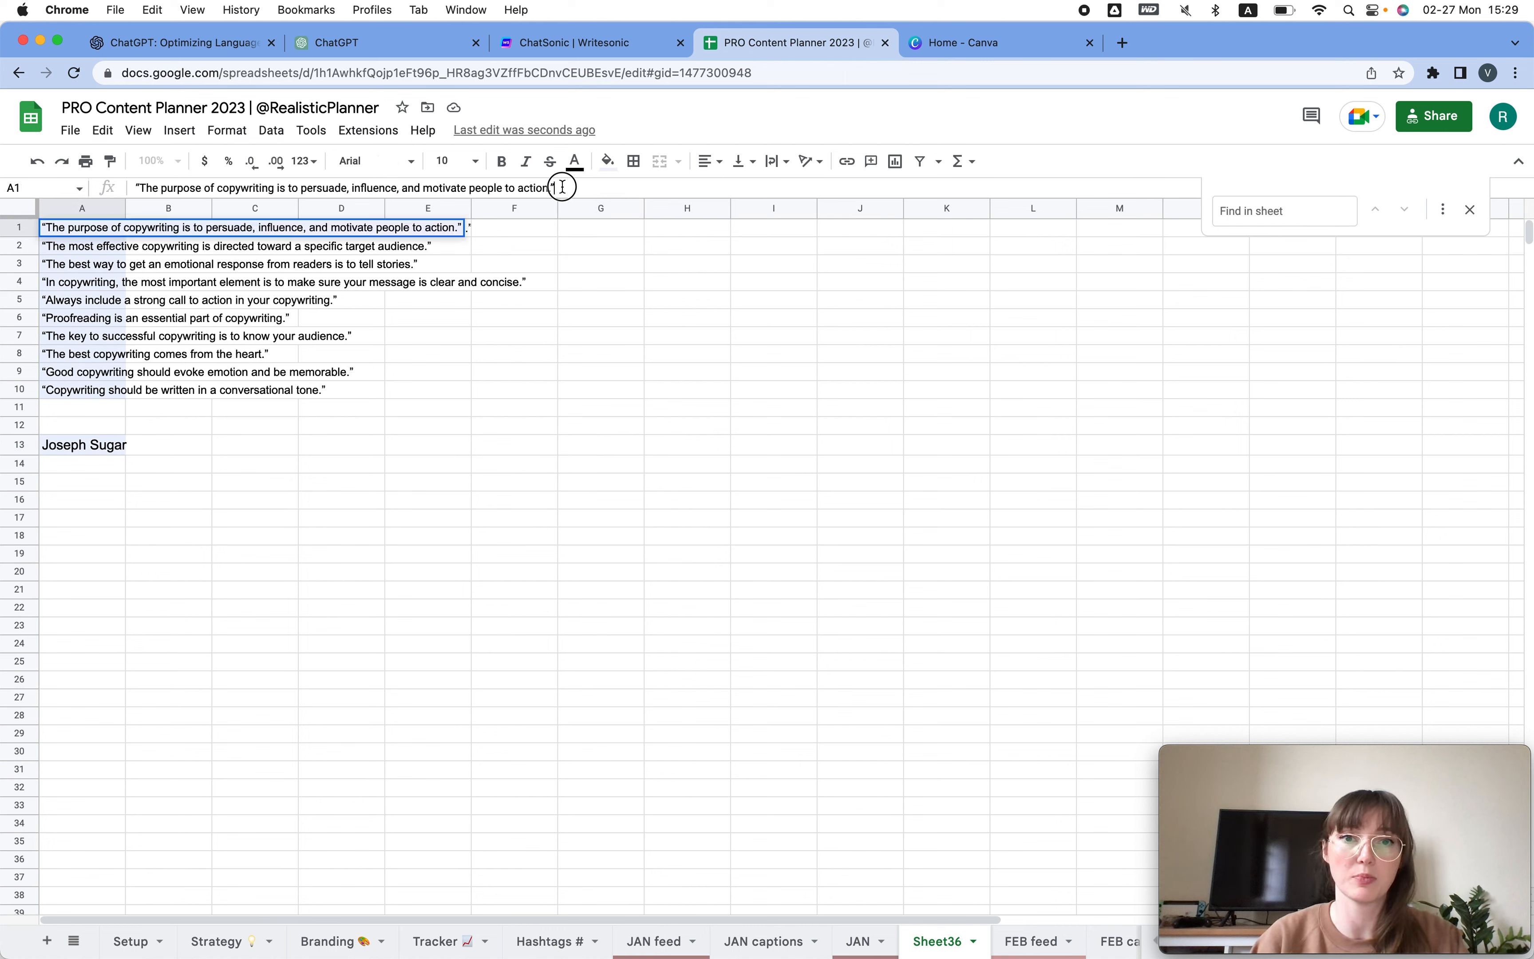
pyautogui.click(1261, 203)
pyautogui.write('“')
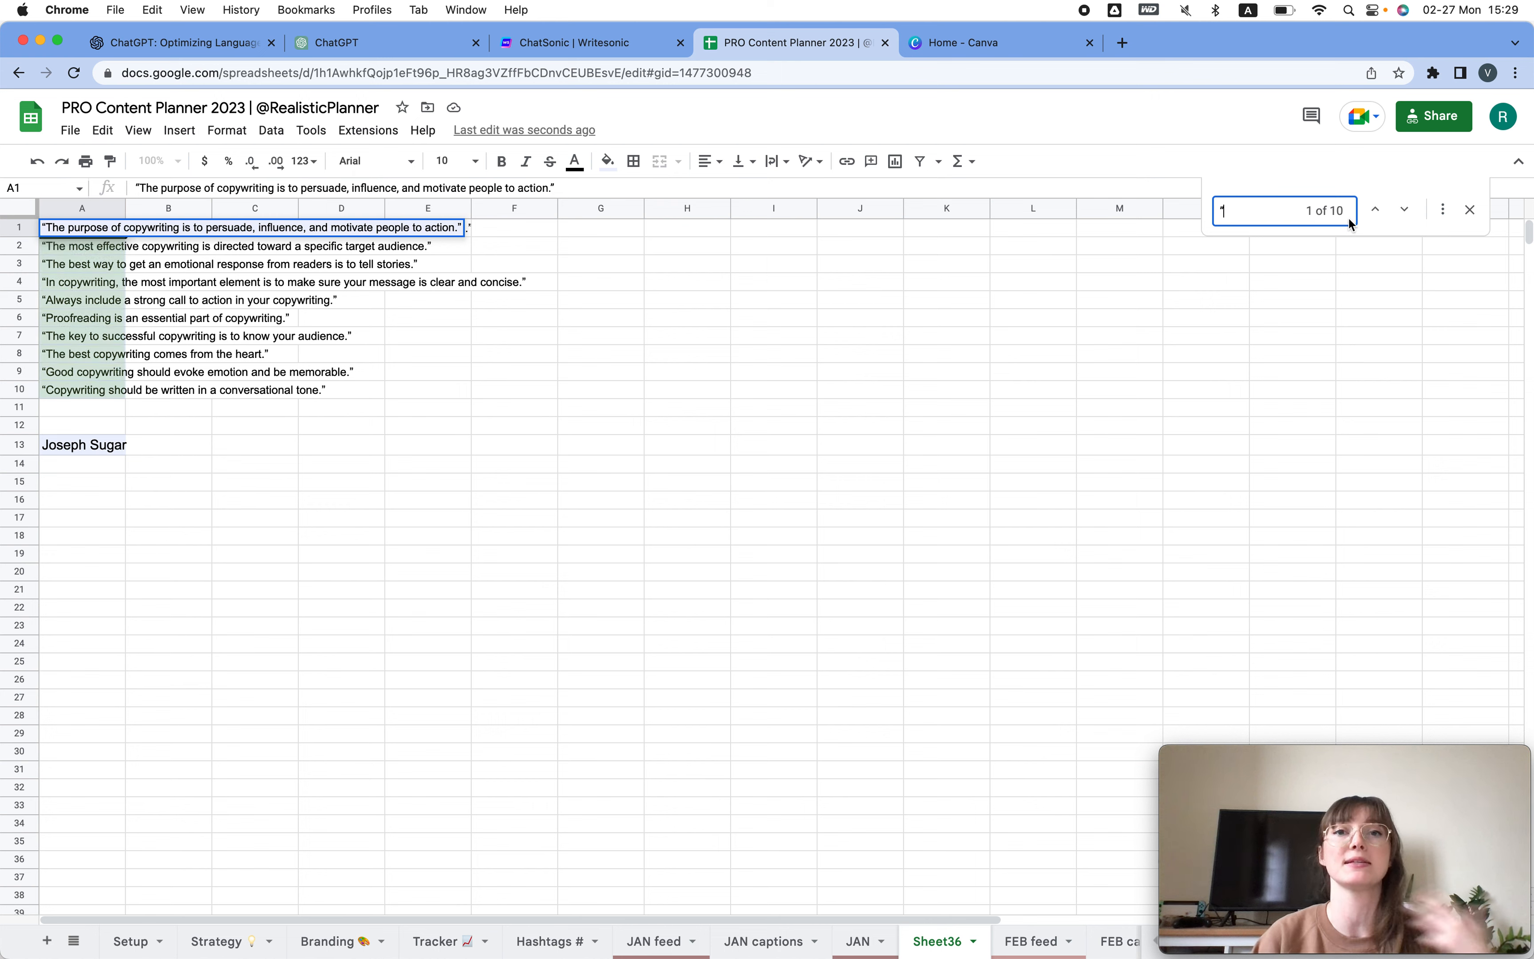
pyautogui.click(1441, 210)
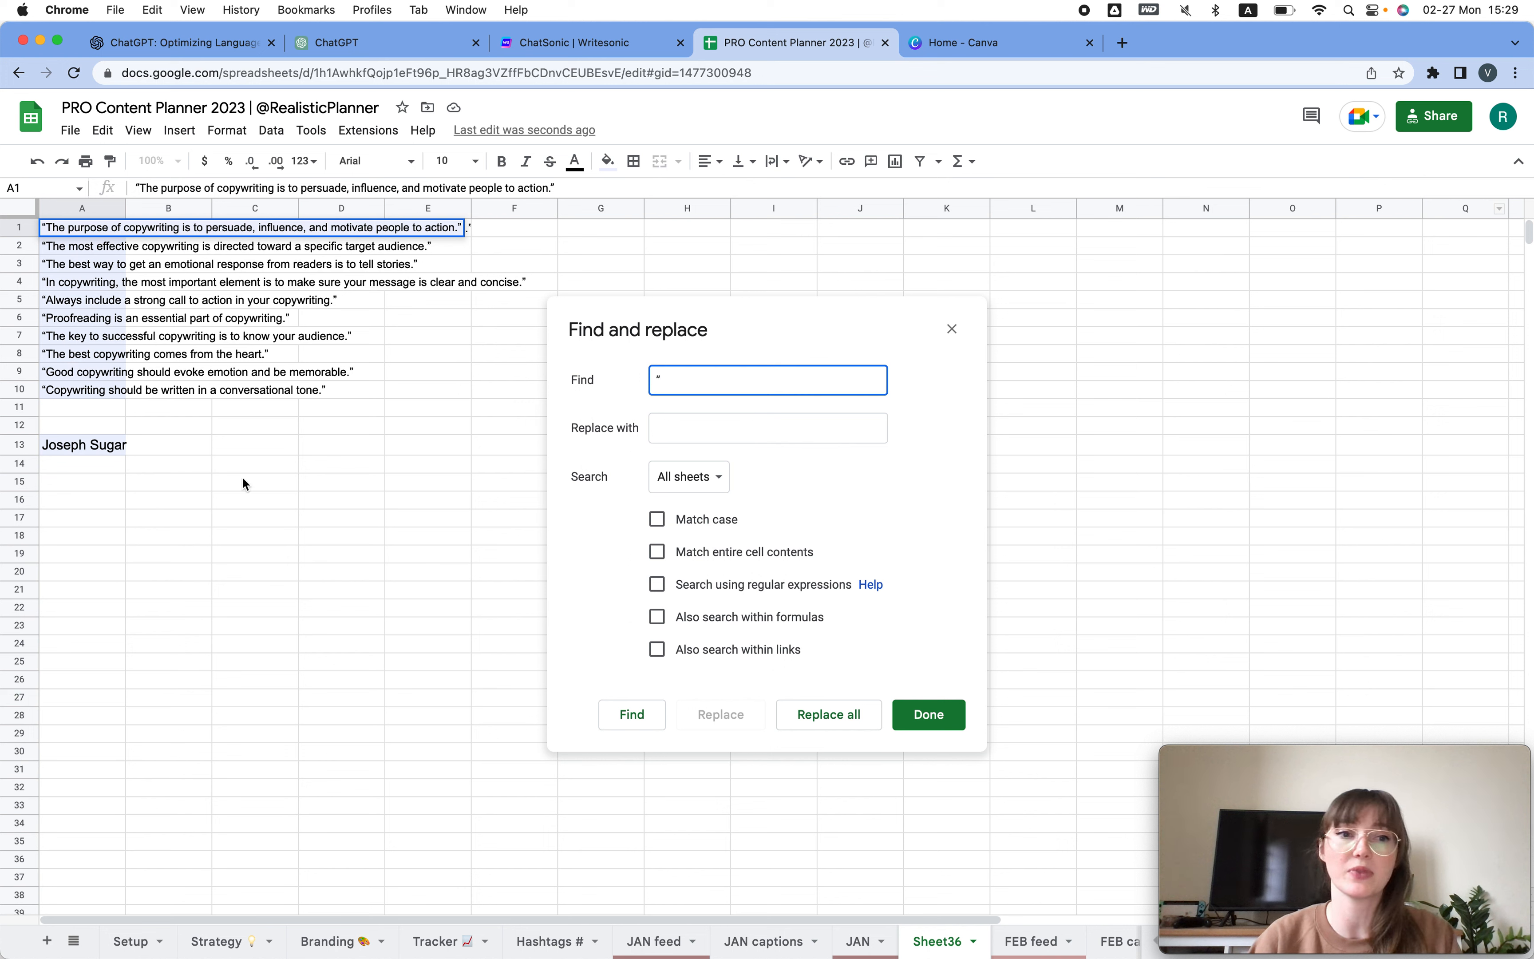
# Set the replacement text to "” - Joseph Sugar.", copying the author name from cell A13.
pyautogui.click(90, 449)
pyautogui.click(692, 430)
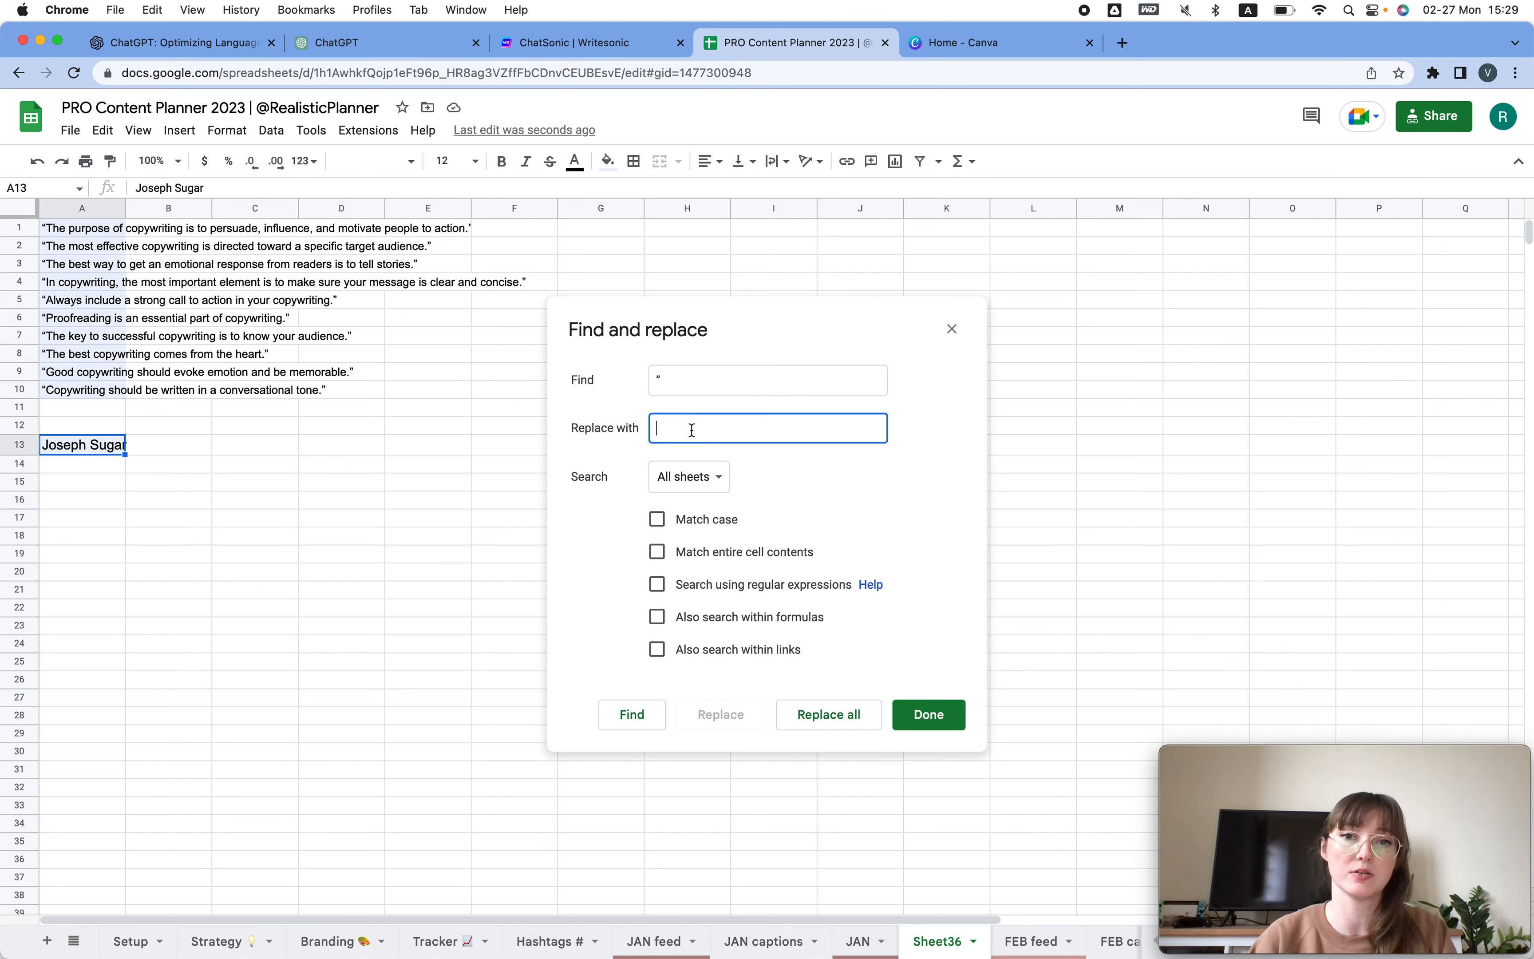
pyautogui.write('"')
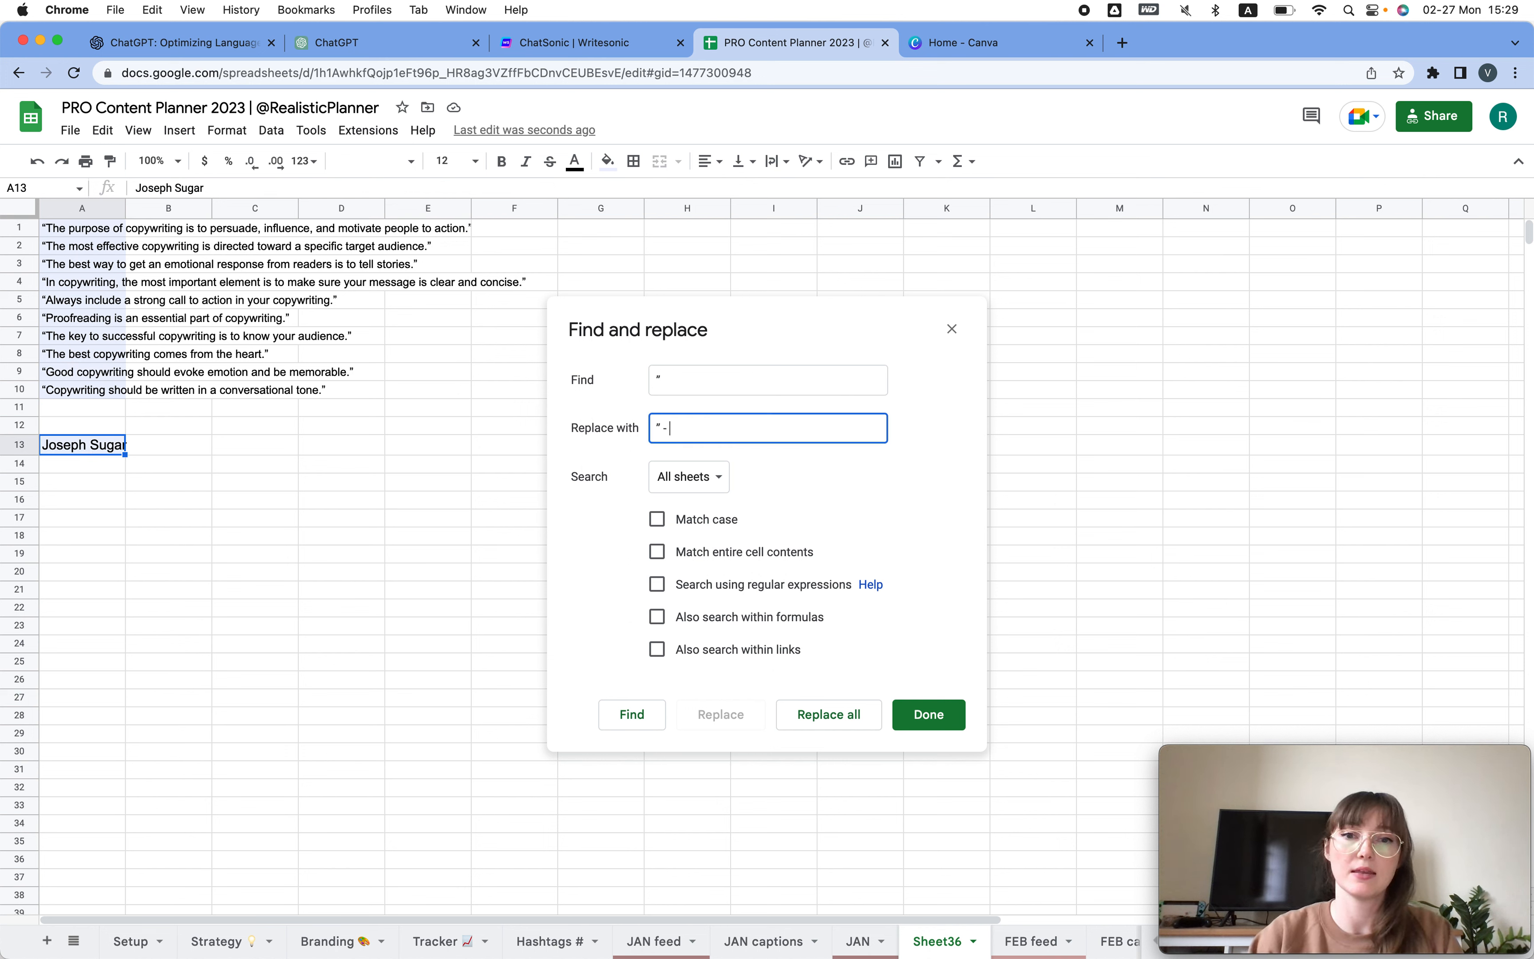
pyautogui.click(102, 448)
pyautogui.press('super+c')
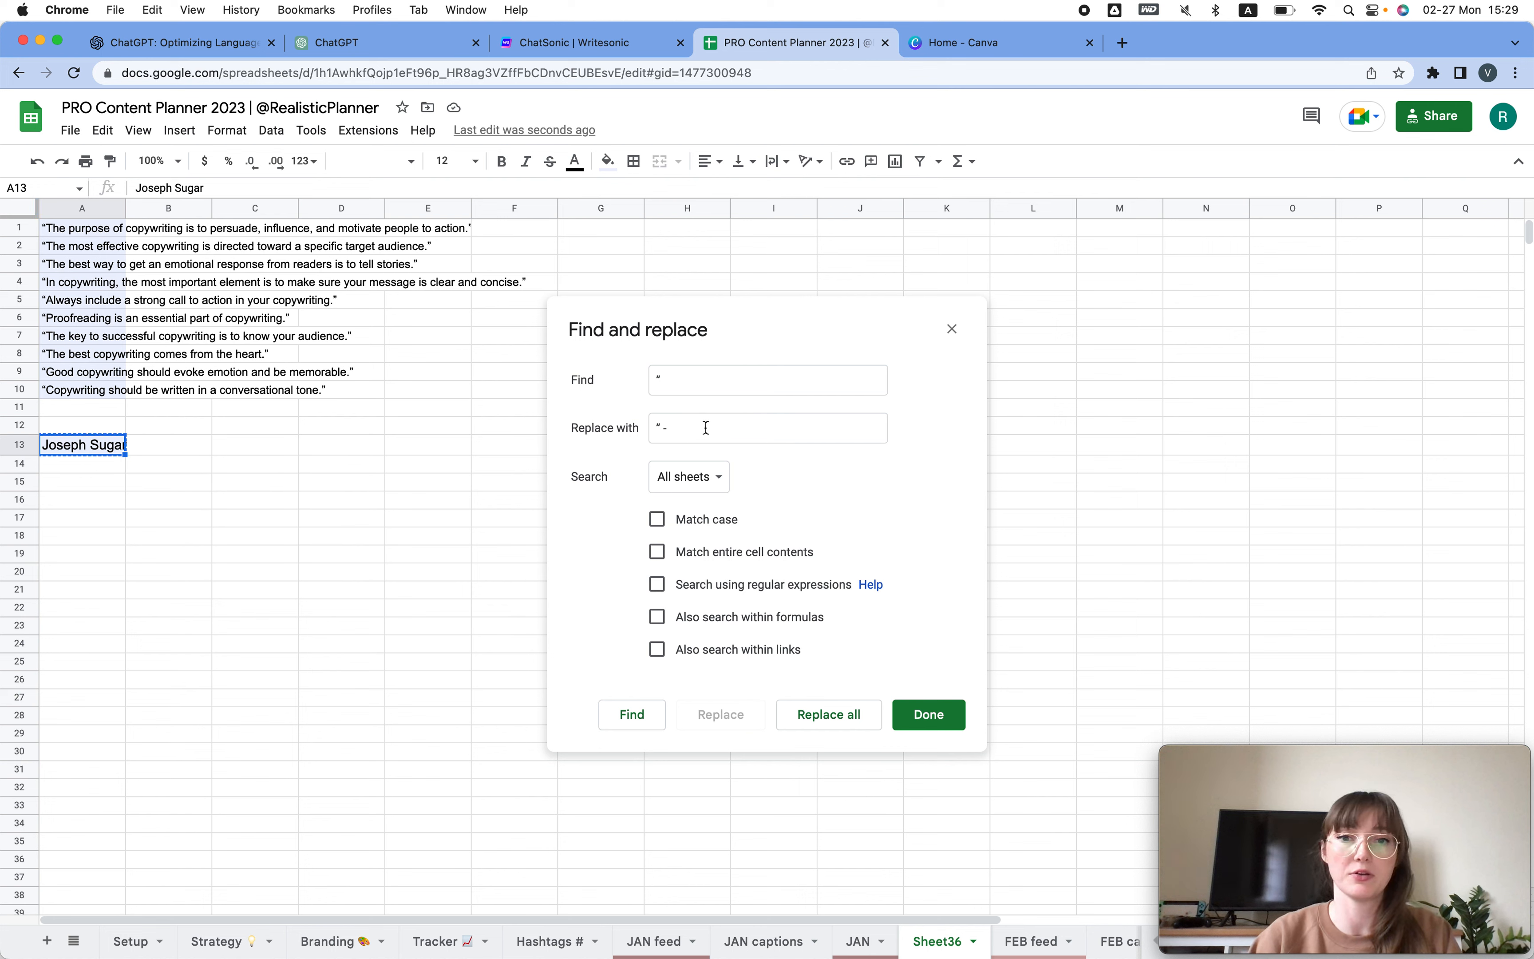
pyautogui.click(705, 427)
pyautogui.press('super+v')
pyautogui.write('.')
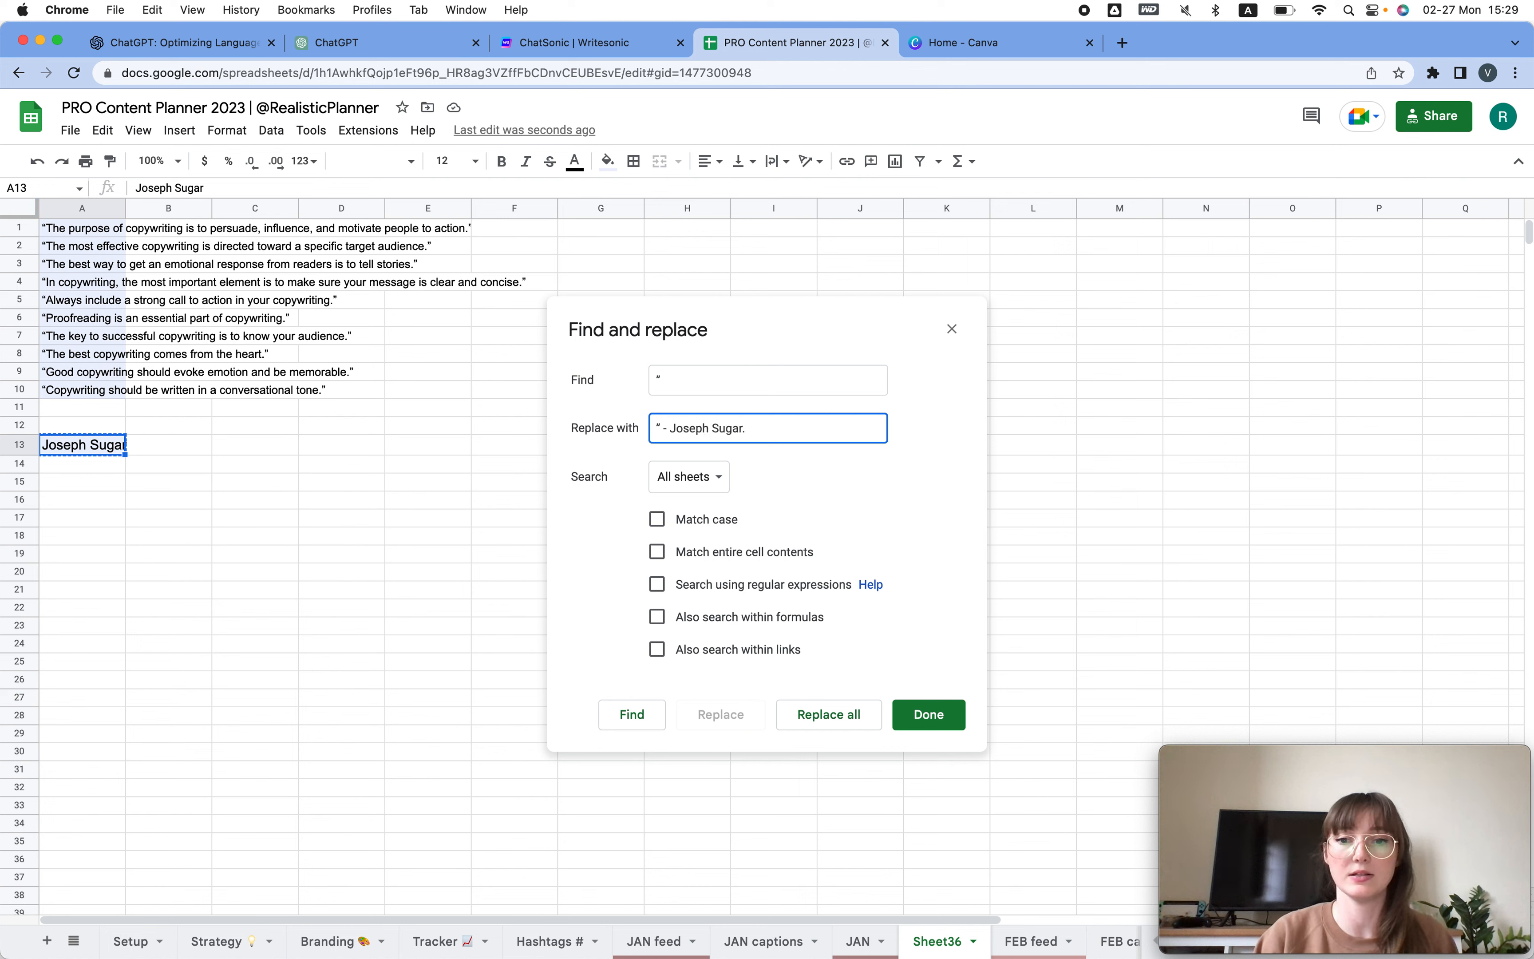
# Limit the search to this sheet, replace every closing quotation mark with the attributed ending, and close Find and replace.
pyautogui.click(685, 476)
pyautogui.click(713, 505)
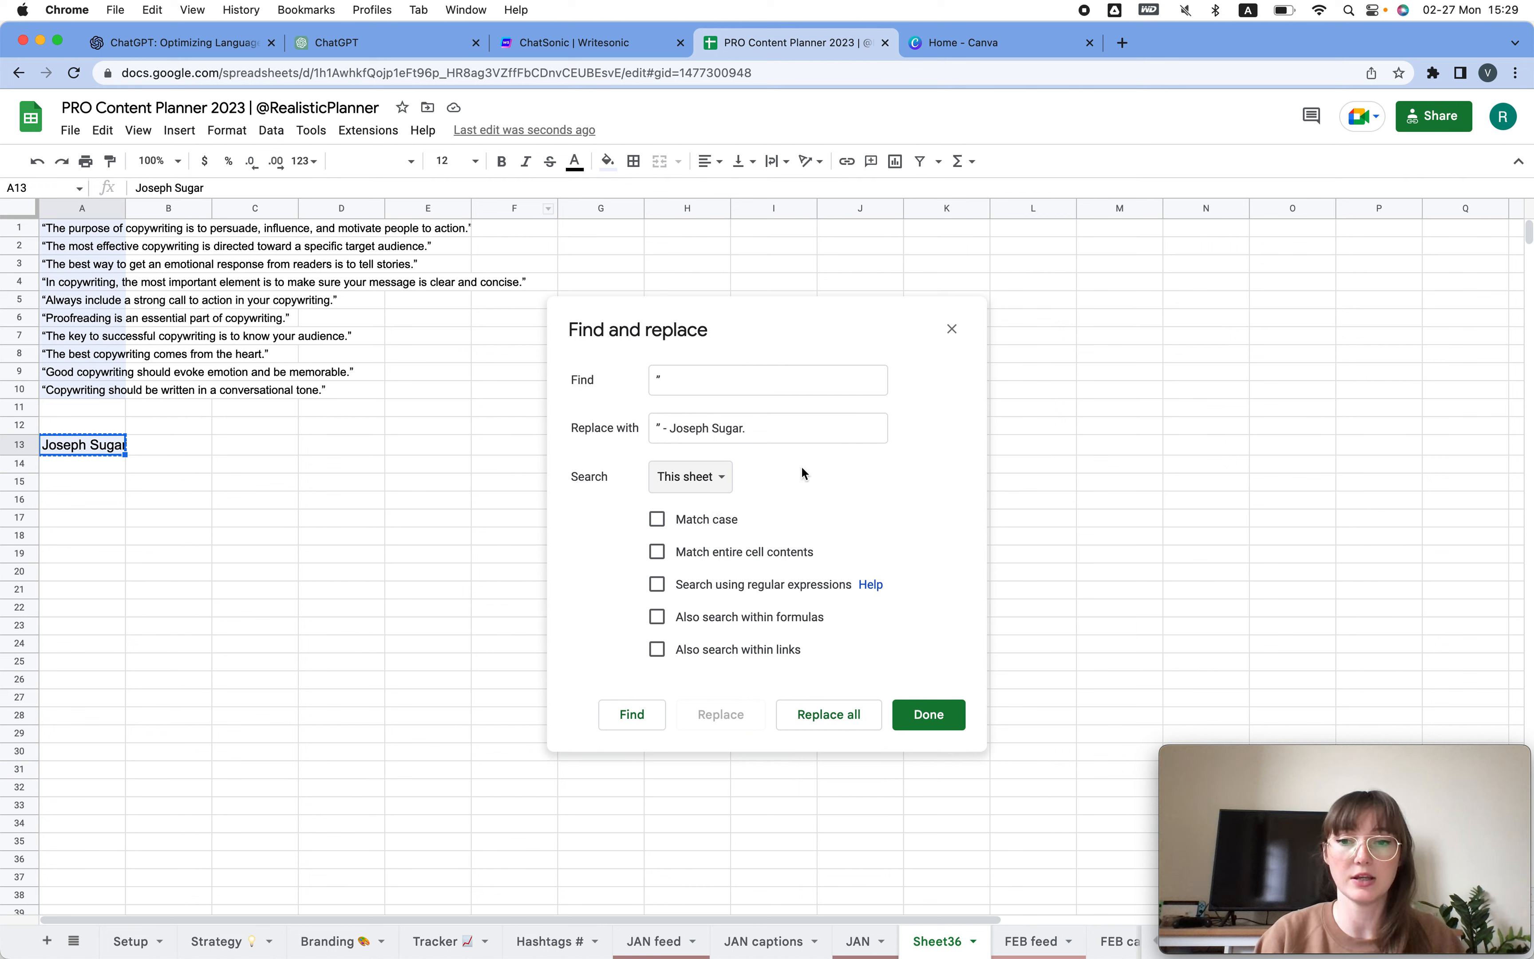
pyautogui.click(828, 714)
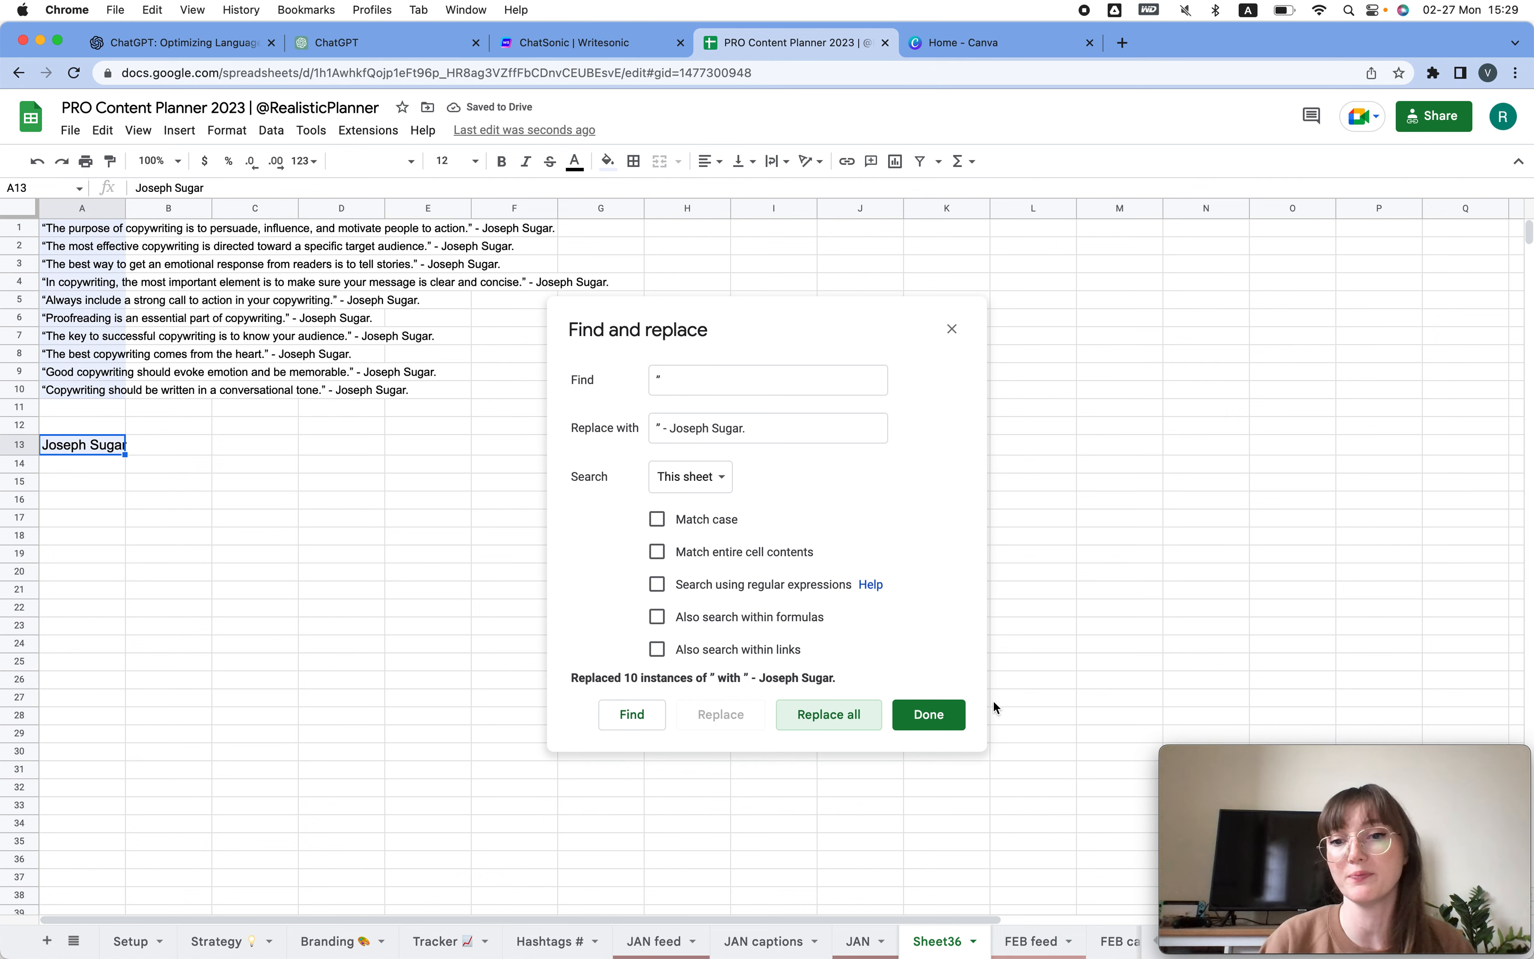
pyautogui.click(925, 715)
pyautogui.click(901, 468)
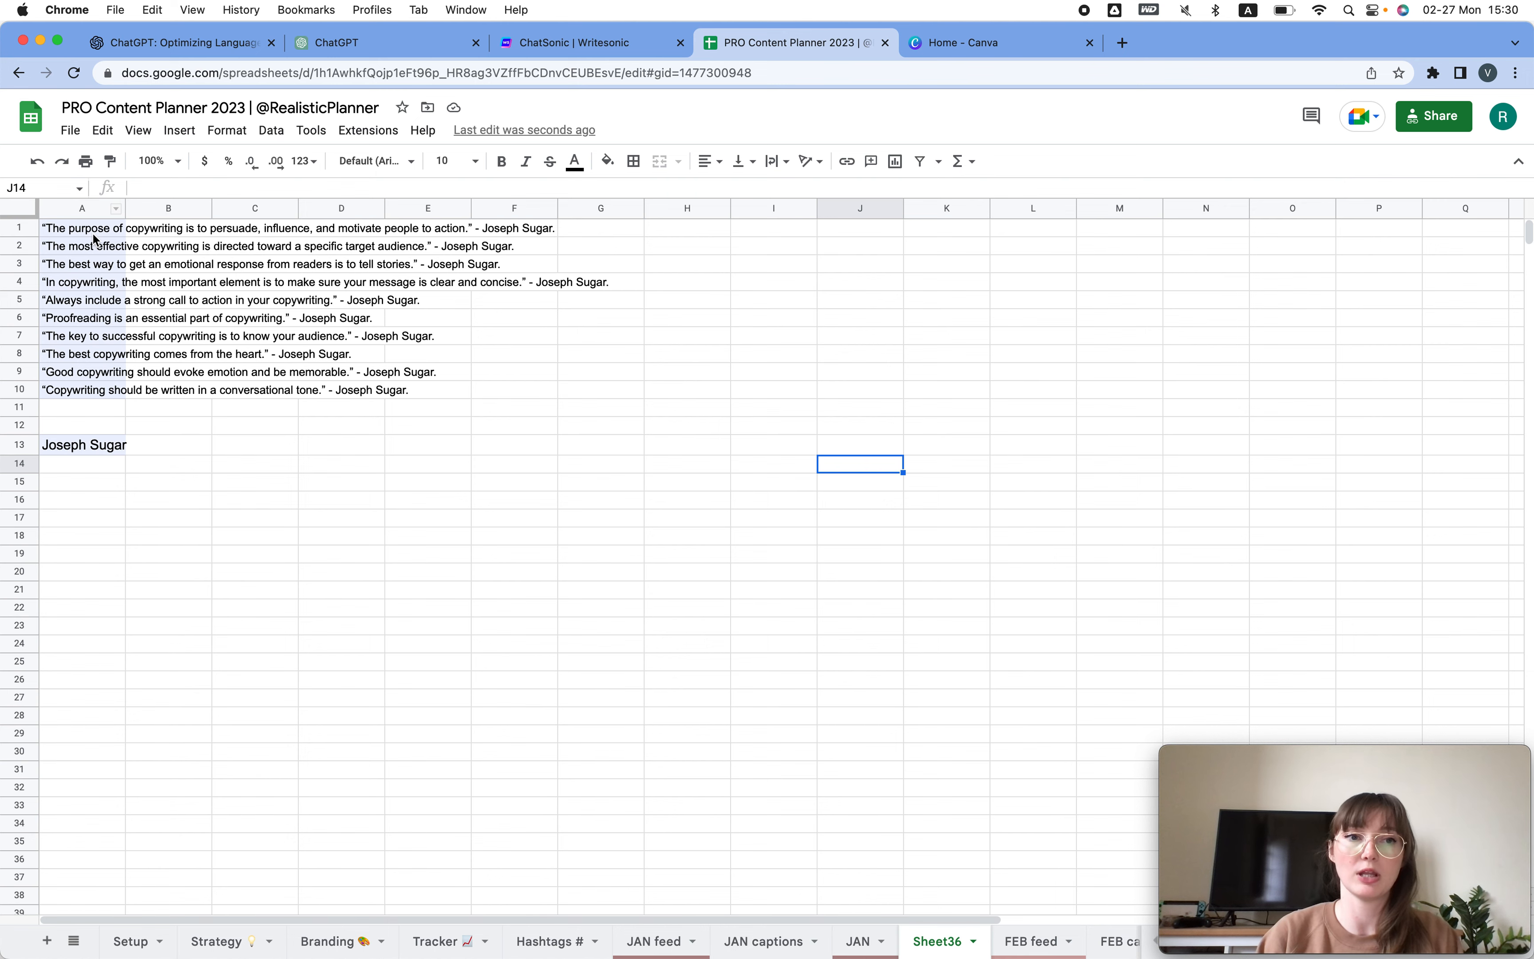
# Copy the attributed quotes in A1:A10 and open the captions list on the JAN captions sheet.
pyautogui.moveTo(93, 230); pyautogui.dragTo(102, 388)
pyautogui.press('super+c')
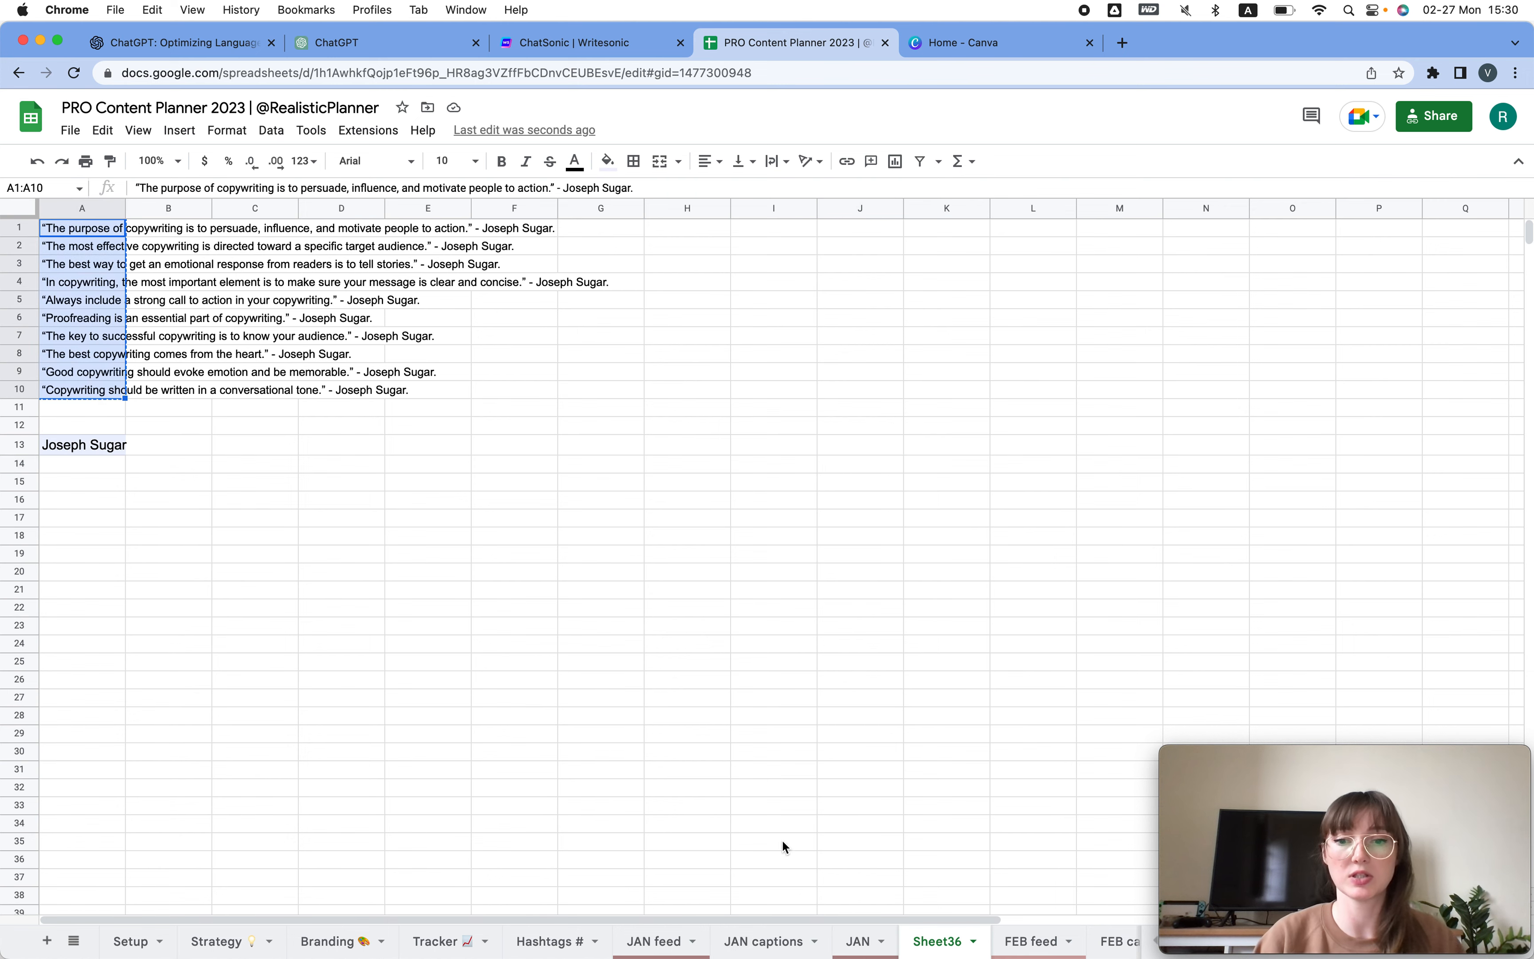
pyautogui.click(763, 941)
pyautogui.click(986, 345)
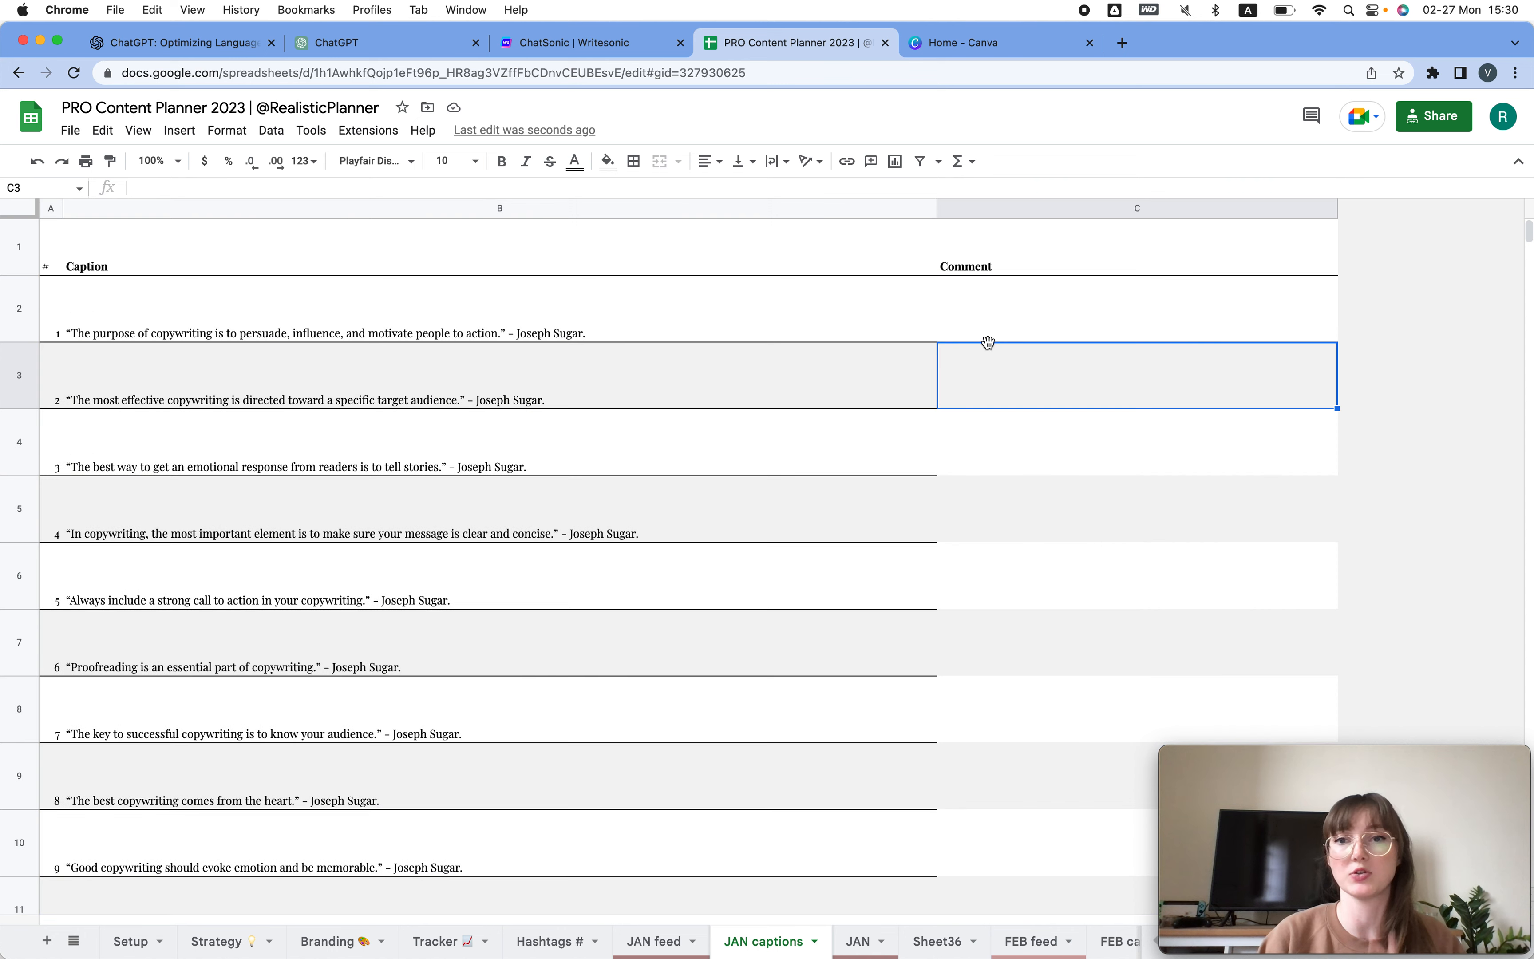
pyautogui.click(1056, 309)
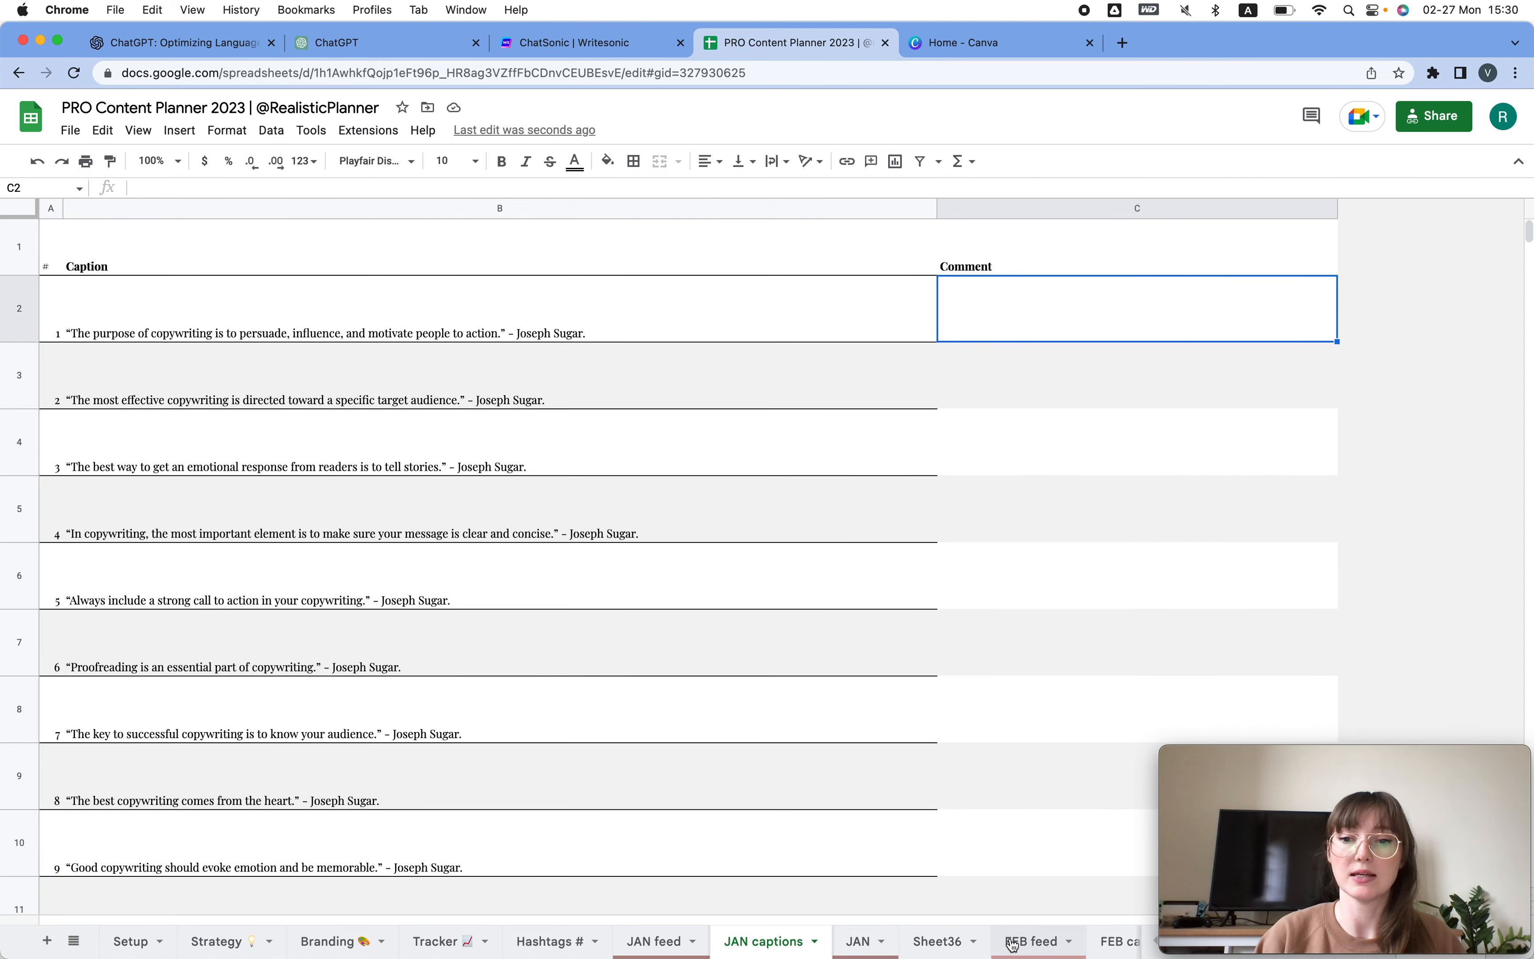
# Overwrite the first caption on the JAN captions sheet with "example" and check the linked 1/1 caption in the JAN calendar.
pyautogui.click(865, 941)
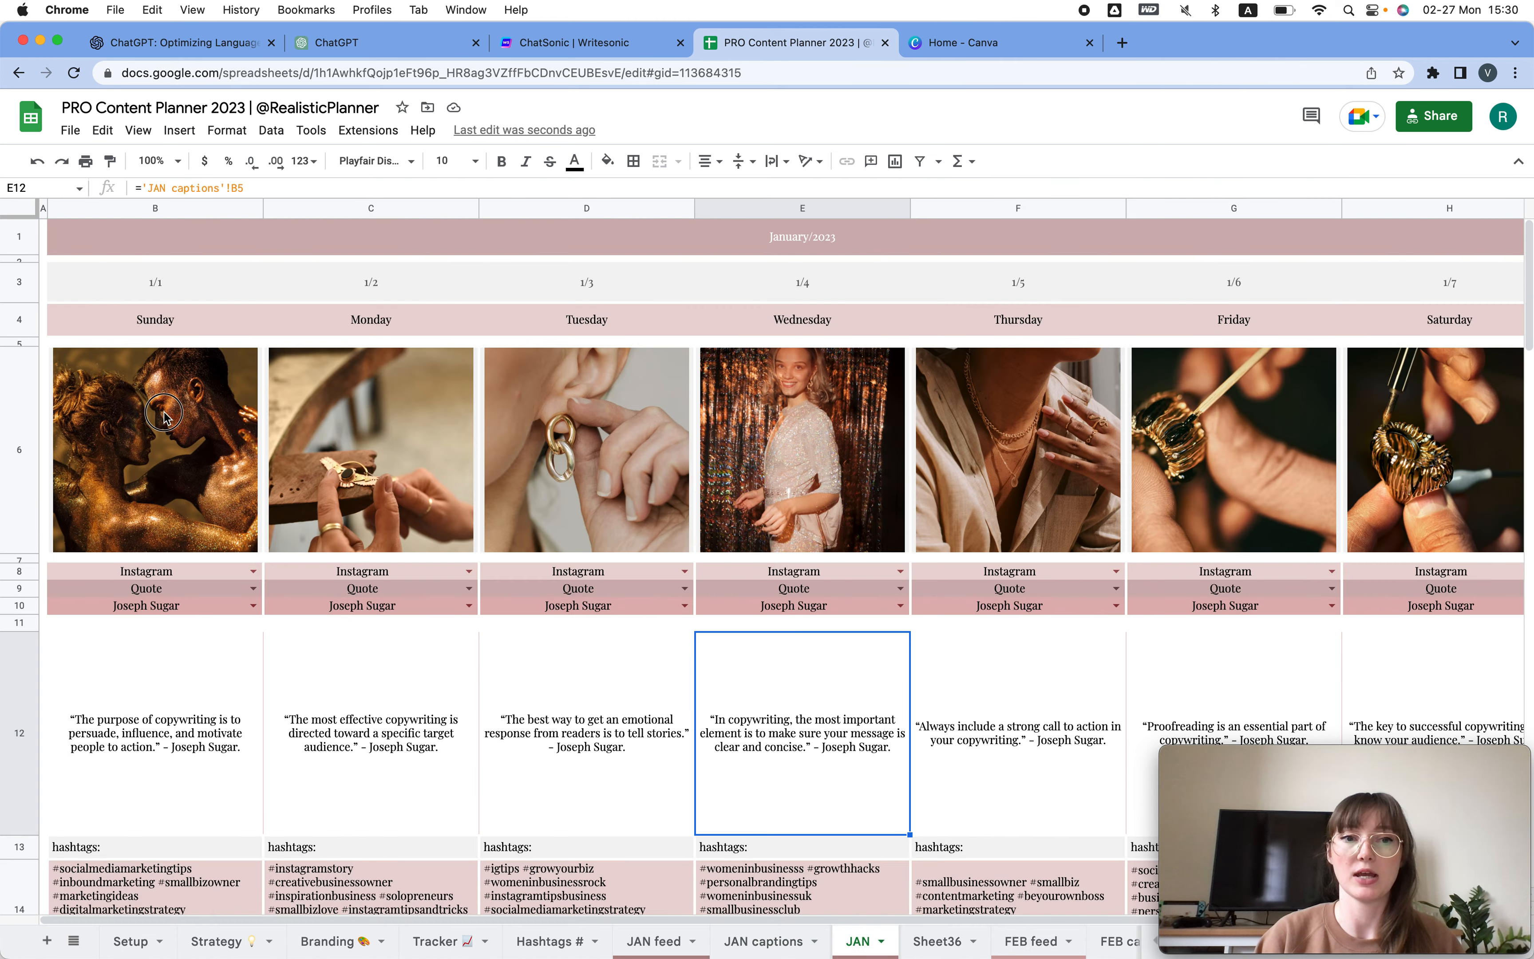
pyautogui.click(162, 726)
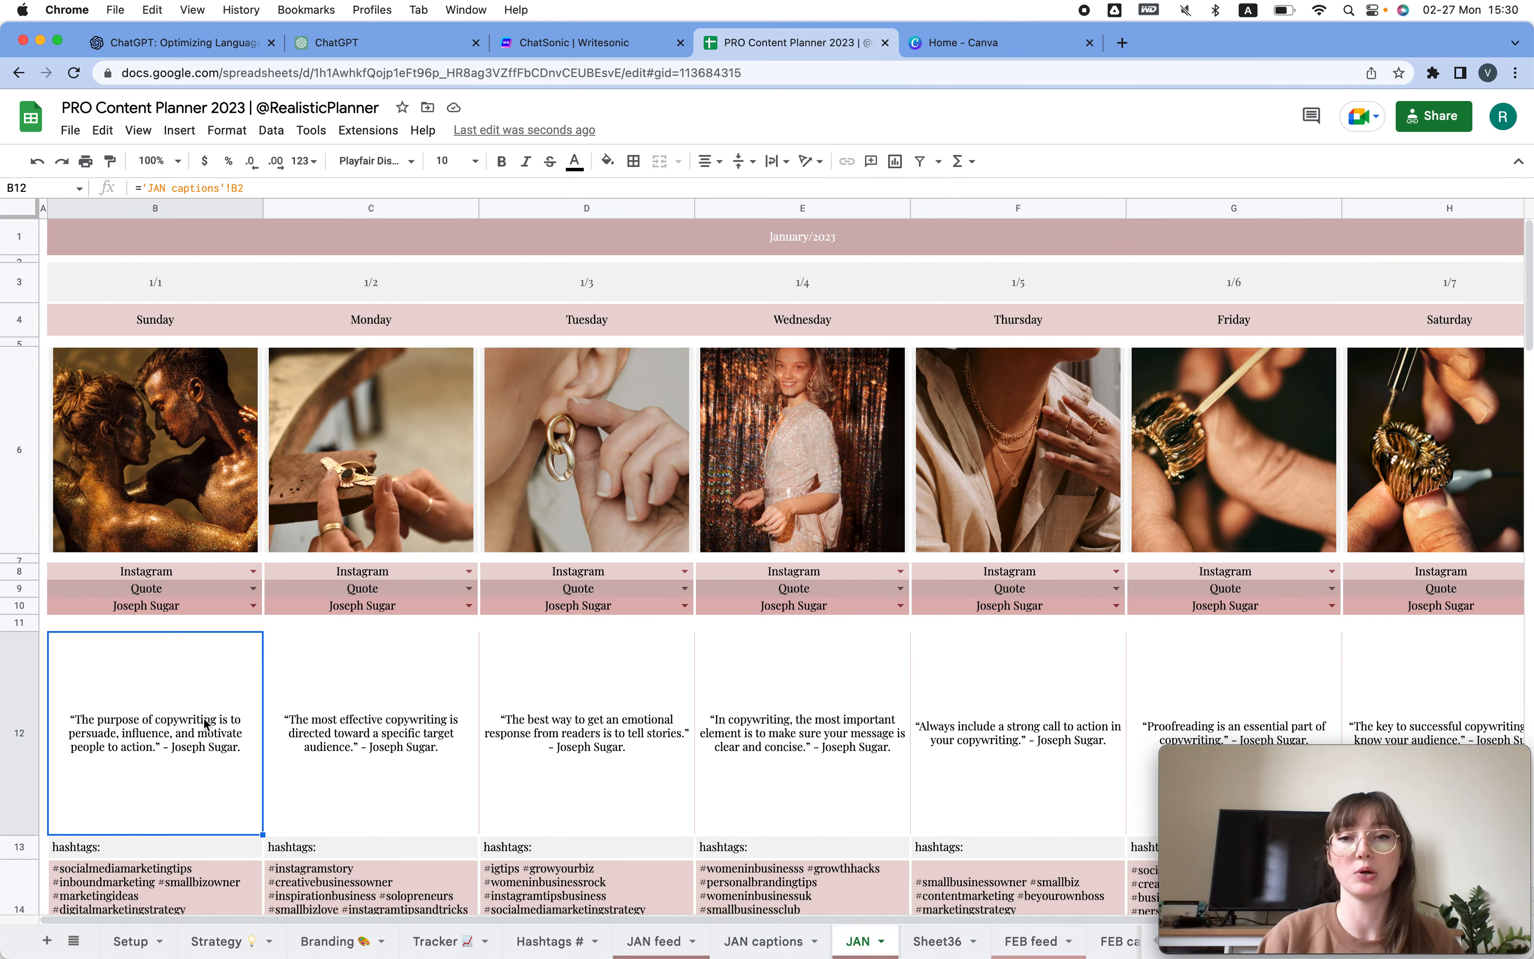
pyautogui.click(769, 941)
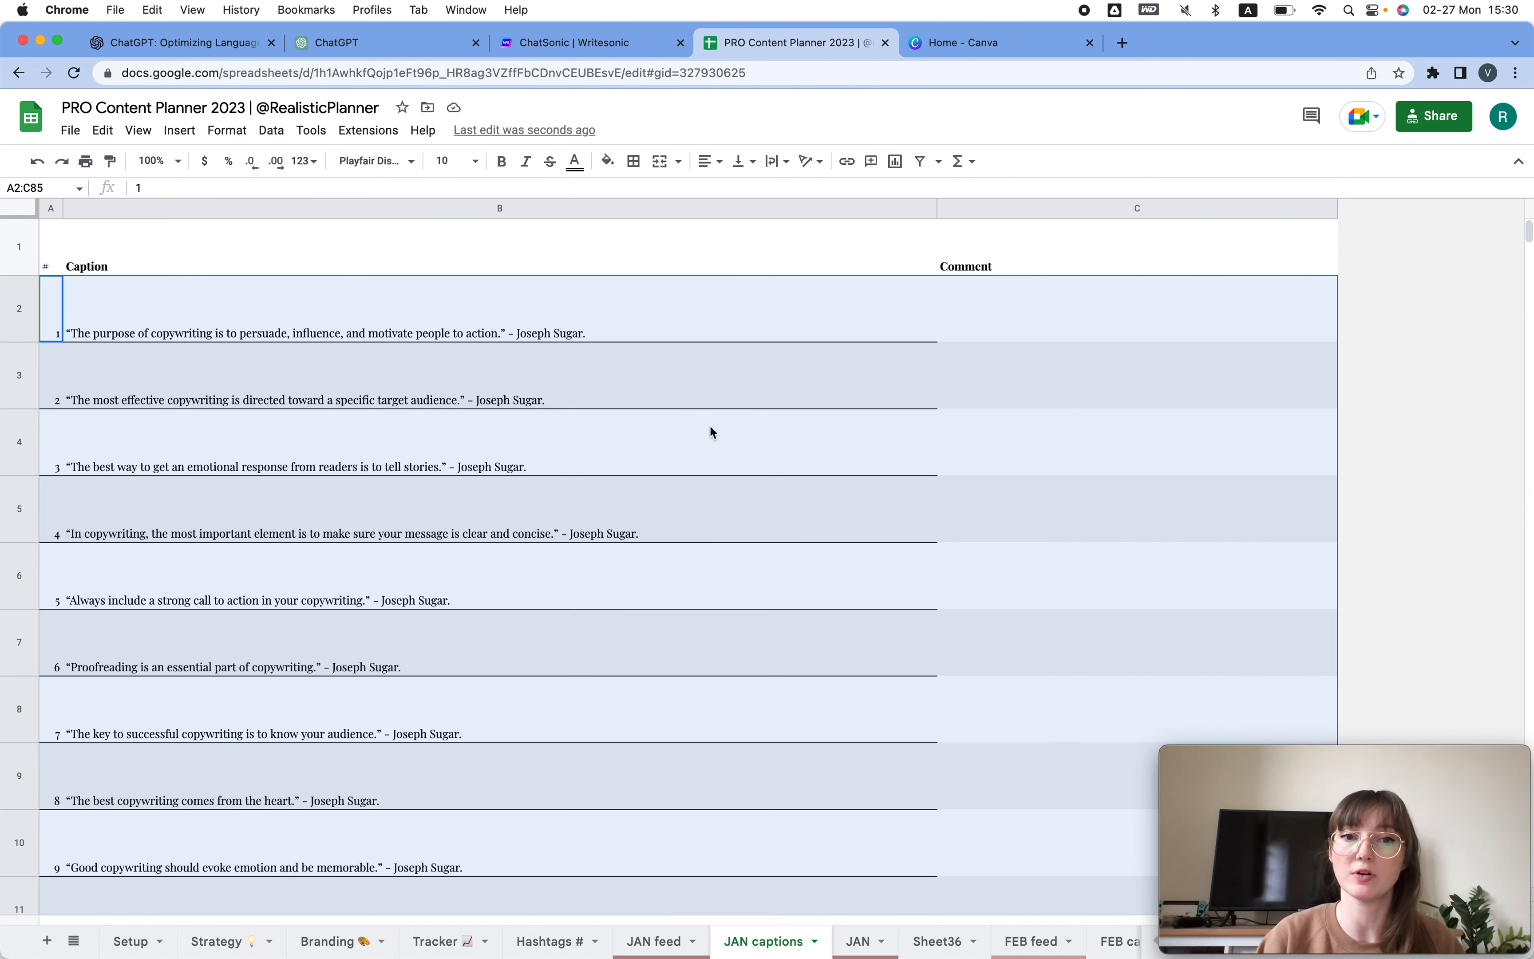
pyautogui.click(269, 333)
pyautogui.write('ex')
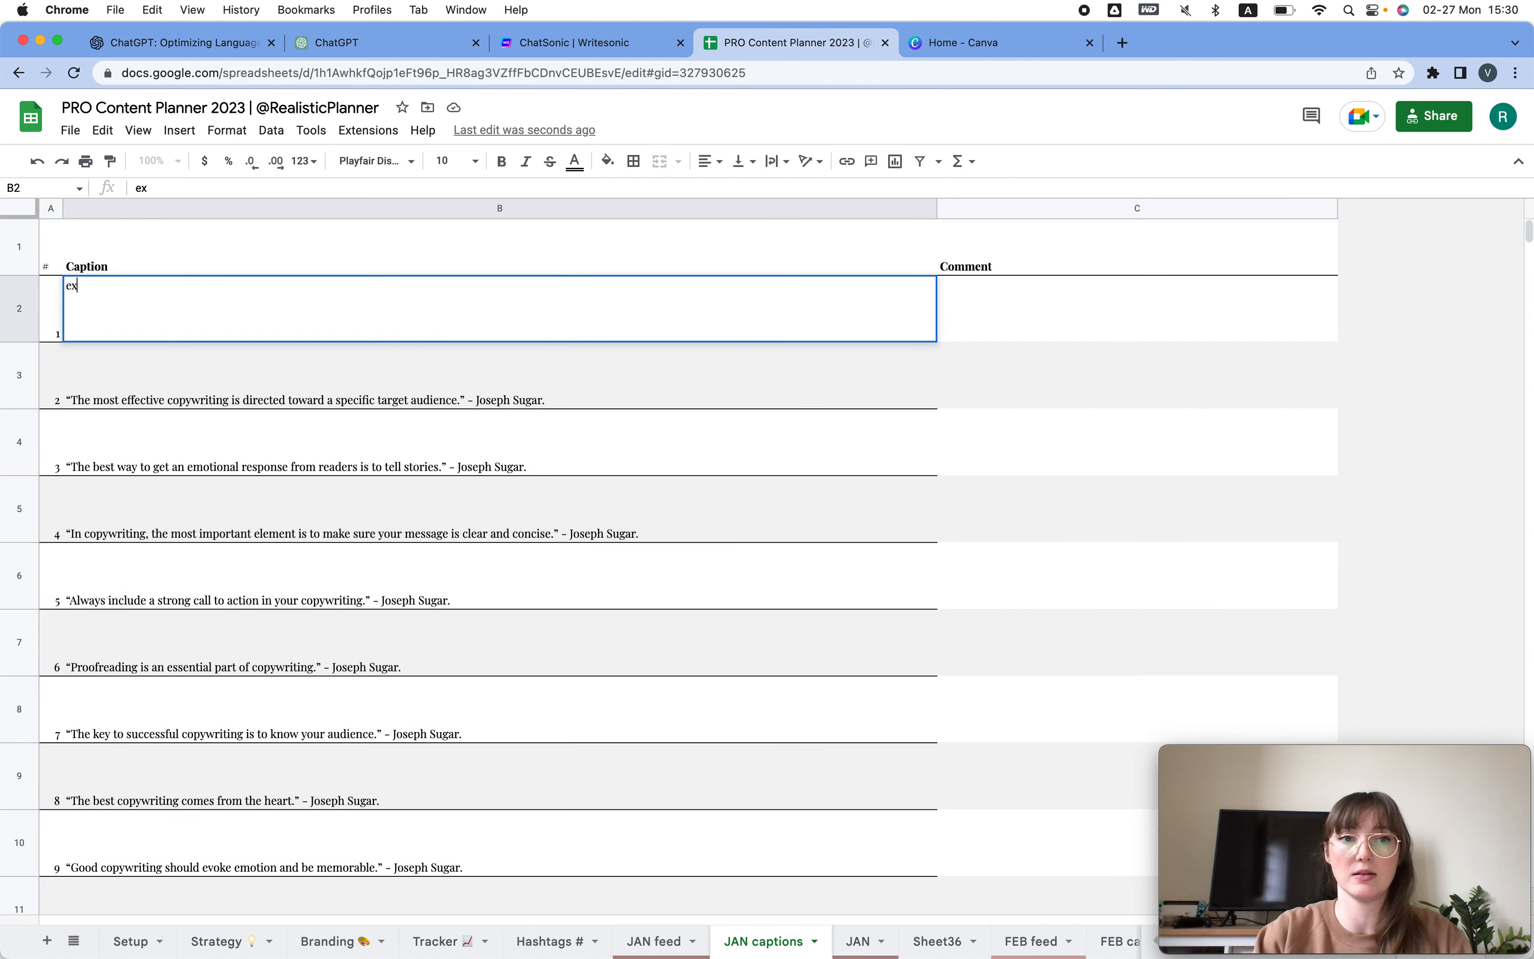
pyautogui.write('ample')
pyautogui.press('Return')
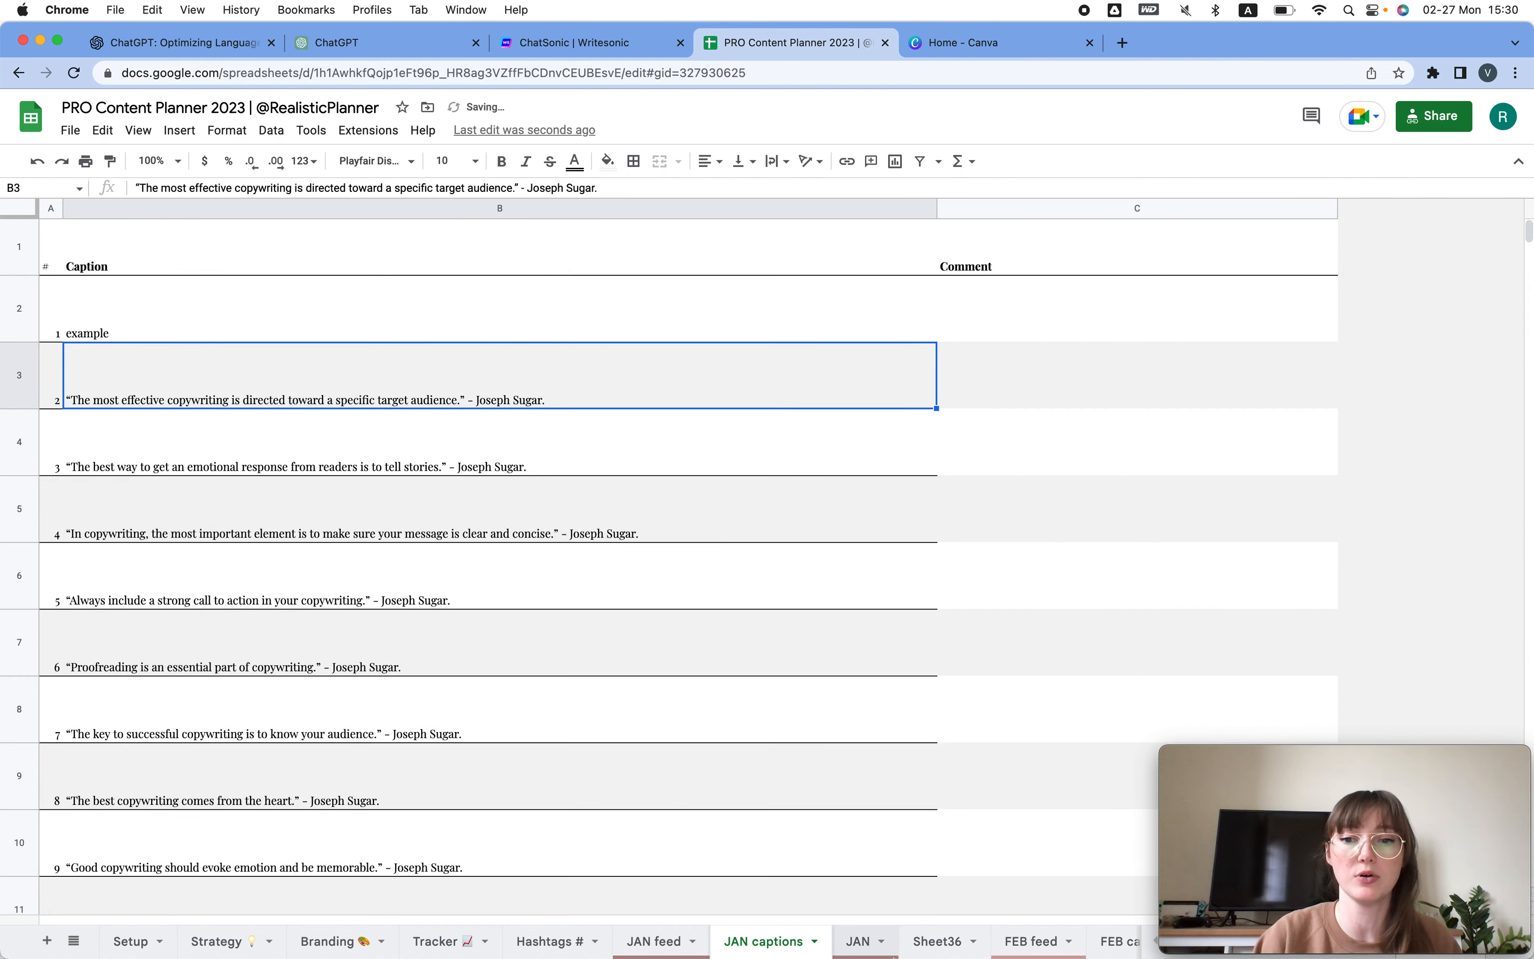
pyautogui.click(859, 941)
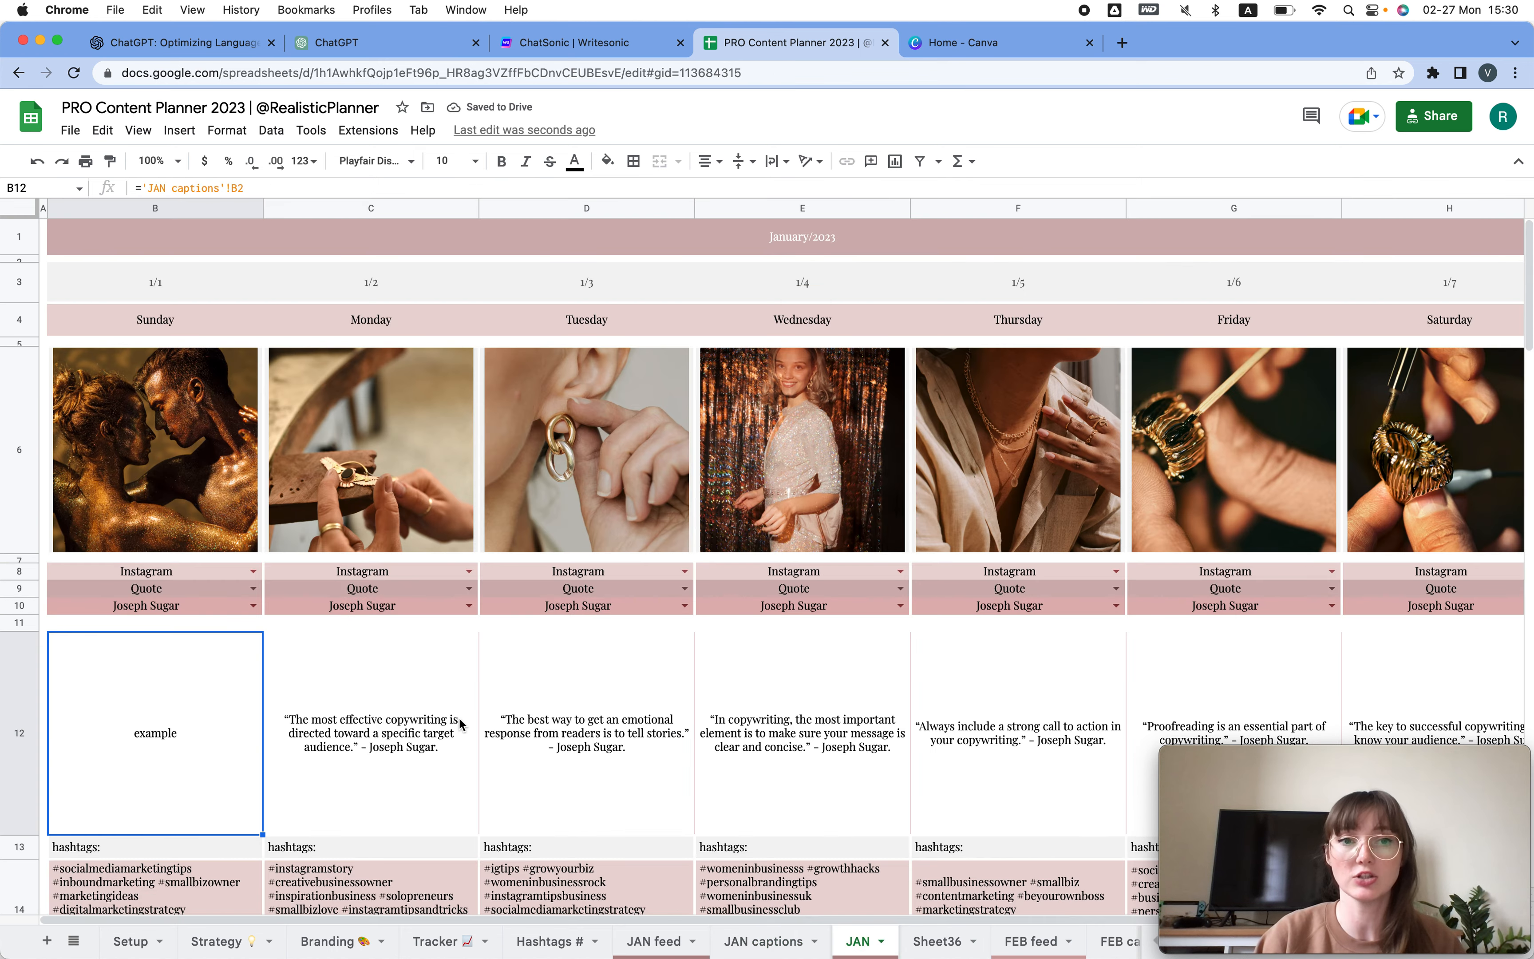
# Inspect the 1/1 image cell in the JAN calendar and look through the photos on the JAN feed sheet.
pyautogui.click(136, 428)
pyautogui.click(681, 940)
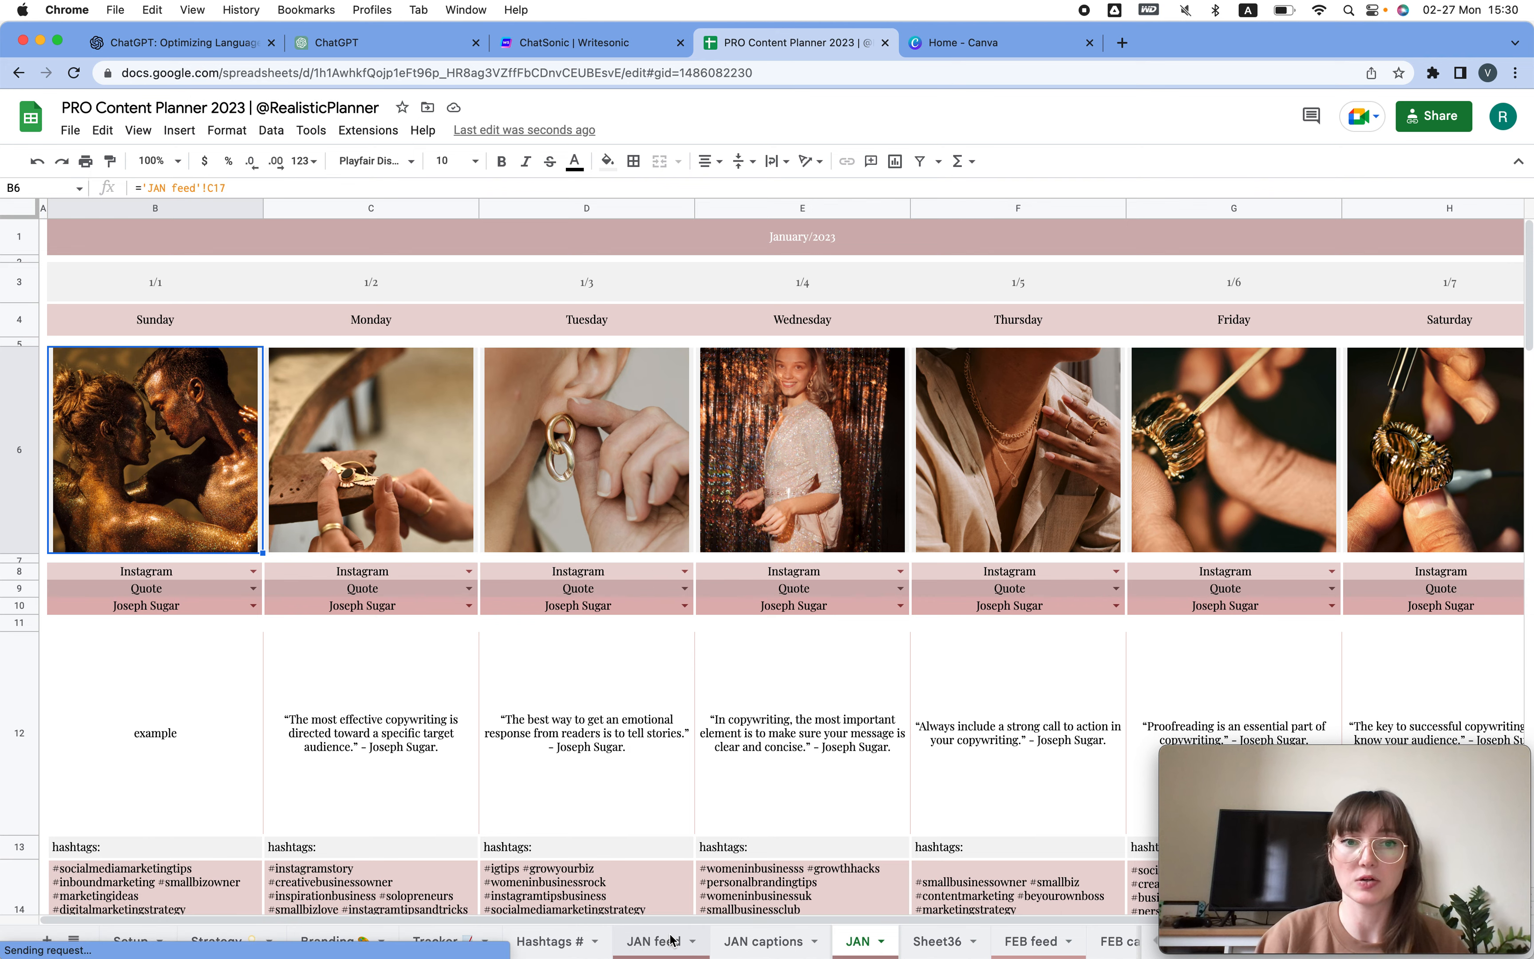
pyautogui.scroll(-10, 328, 698)
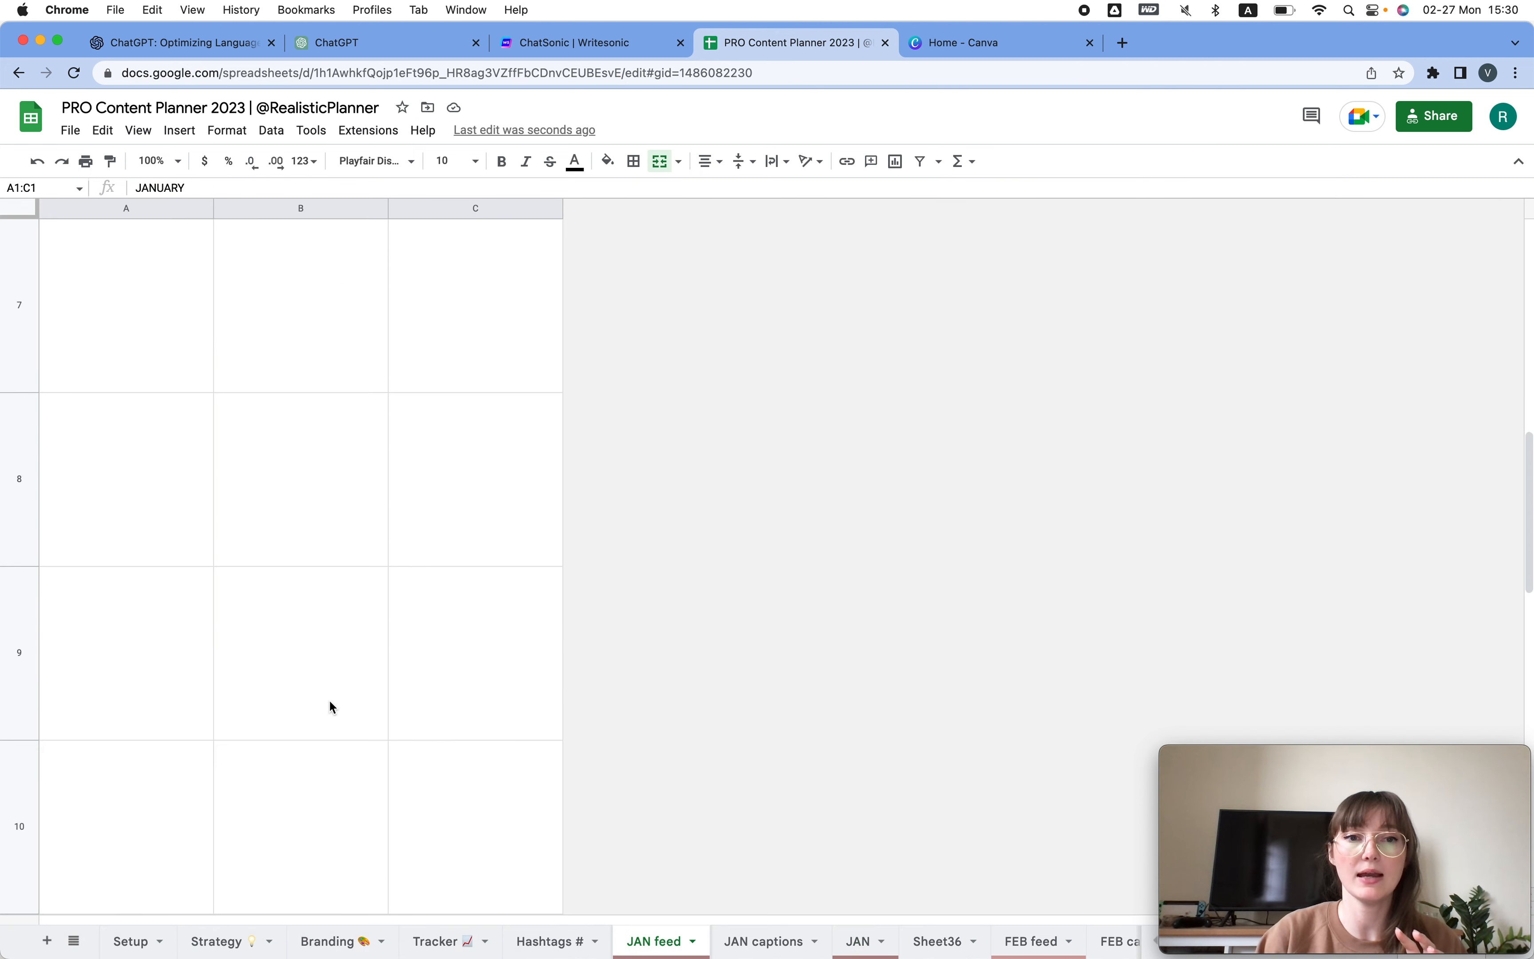
pyautogui.scroll(10, 353, 509)
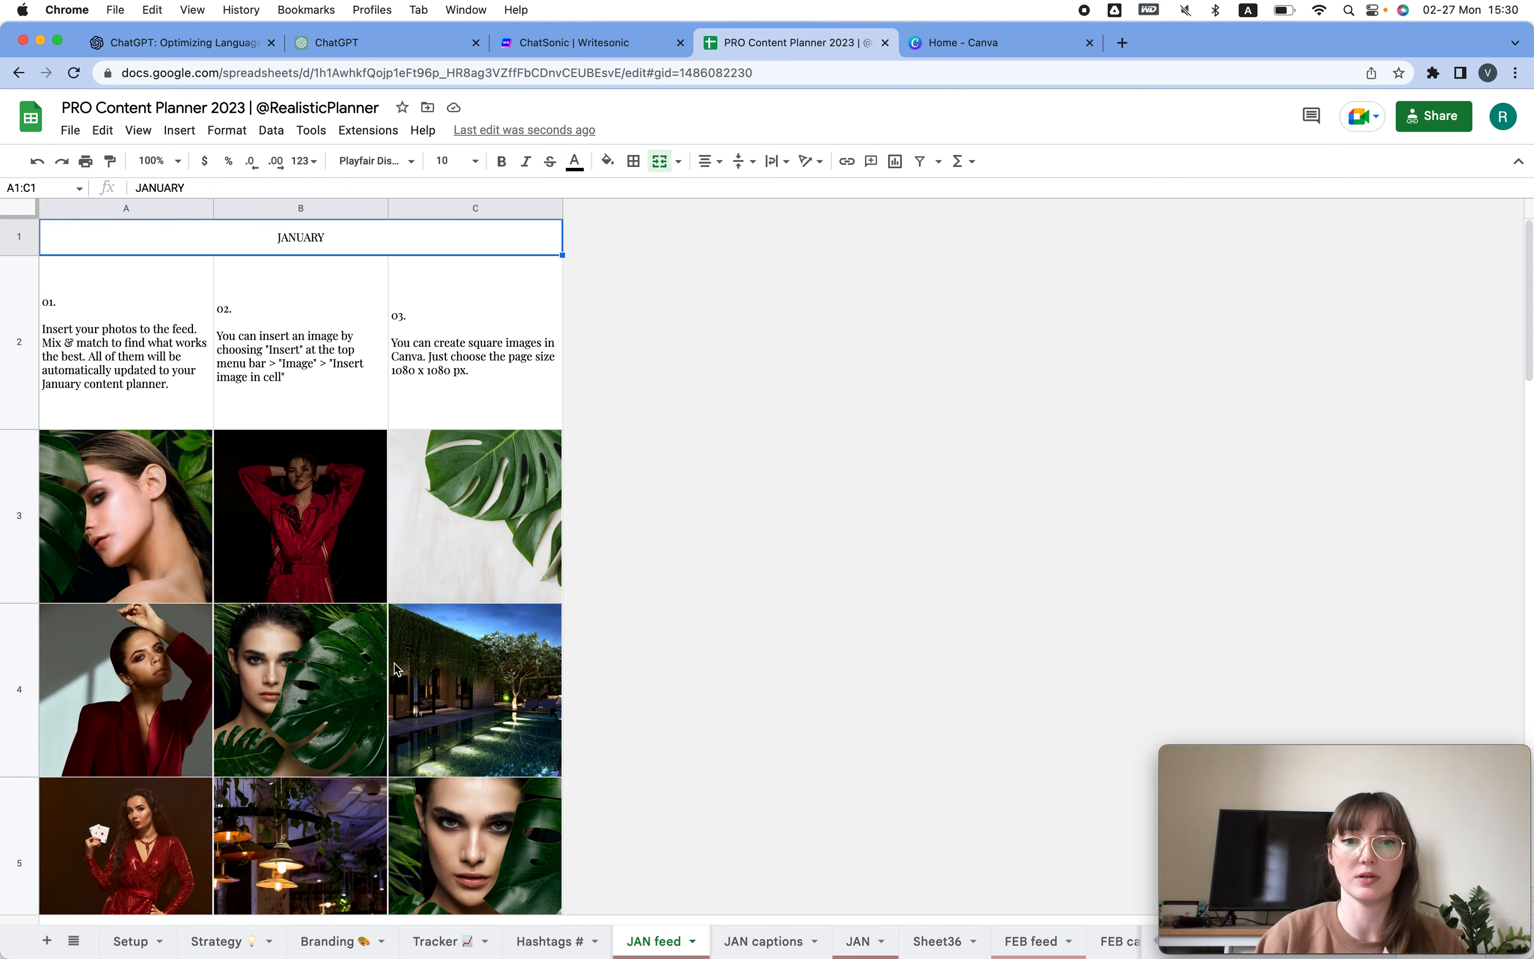
# Review the Group 1 hashtags on the Hashtags # sheet and the linked hashtags for 1/2 in the JAN calendar.
pyautogui.click(569, 932)
pyautogui.moveTo(770, 600); pyautogui.dragTo(873, 764)
pyautogui.click(871, 941)
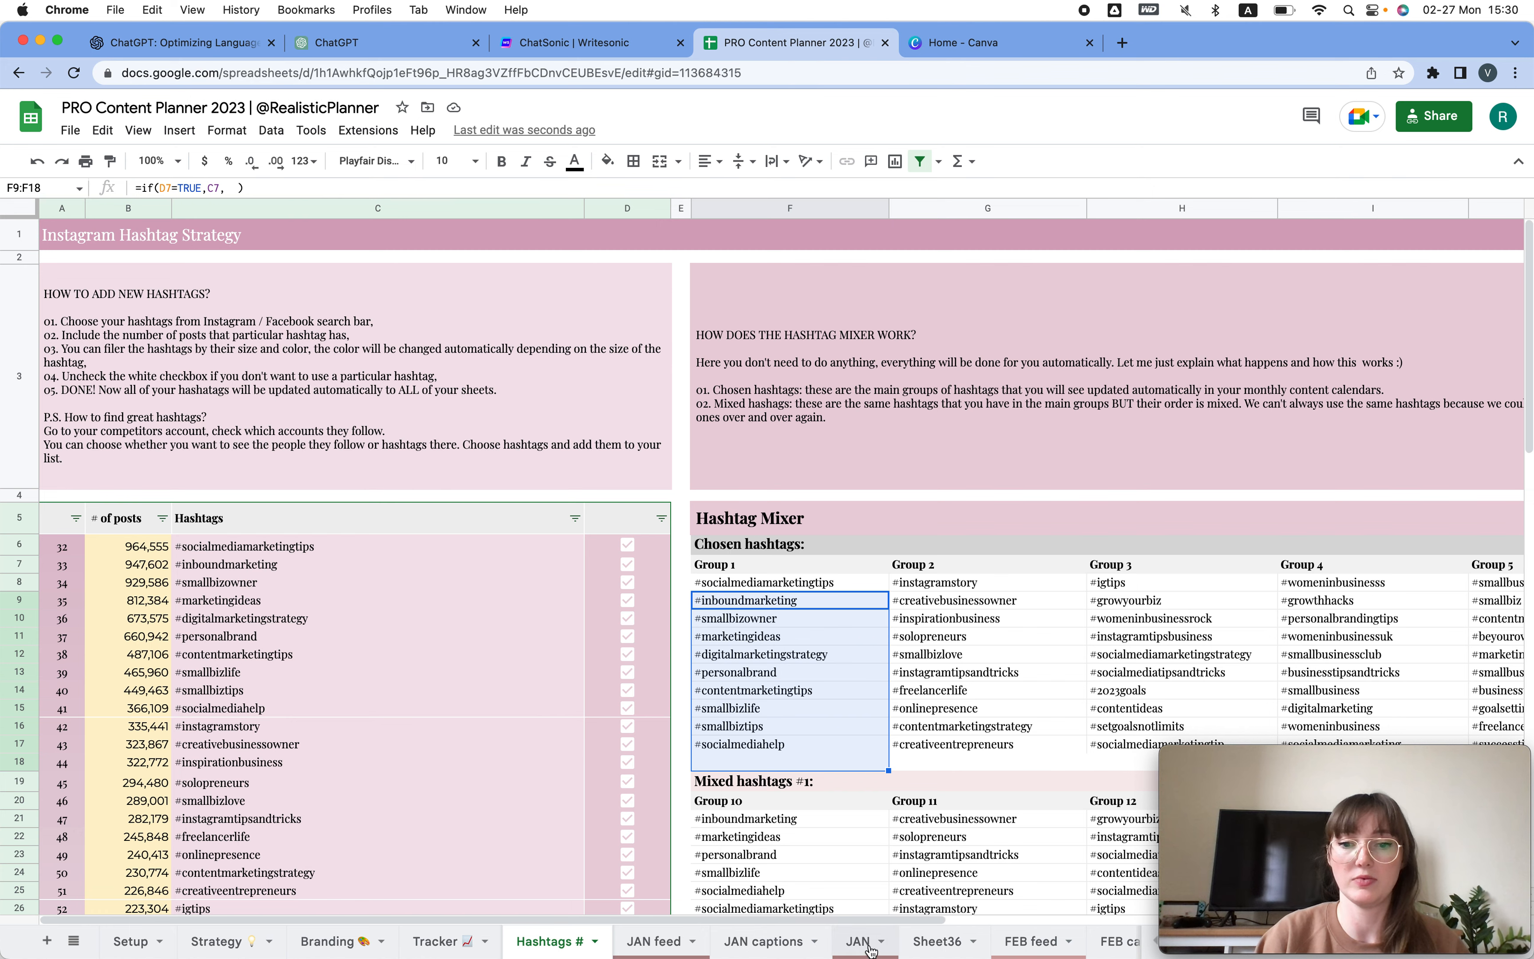
pyautogui.scroll(-3, 283, 699)
pyautogui.click(359, 791)
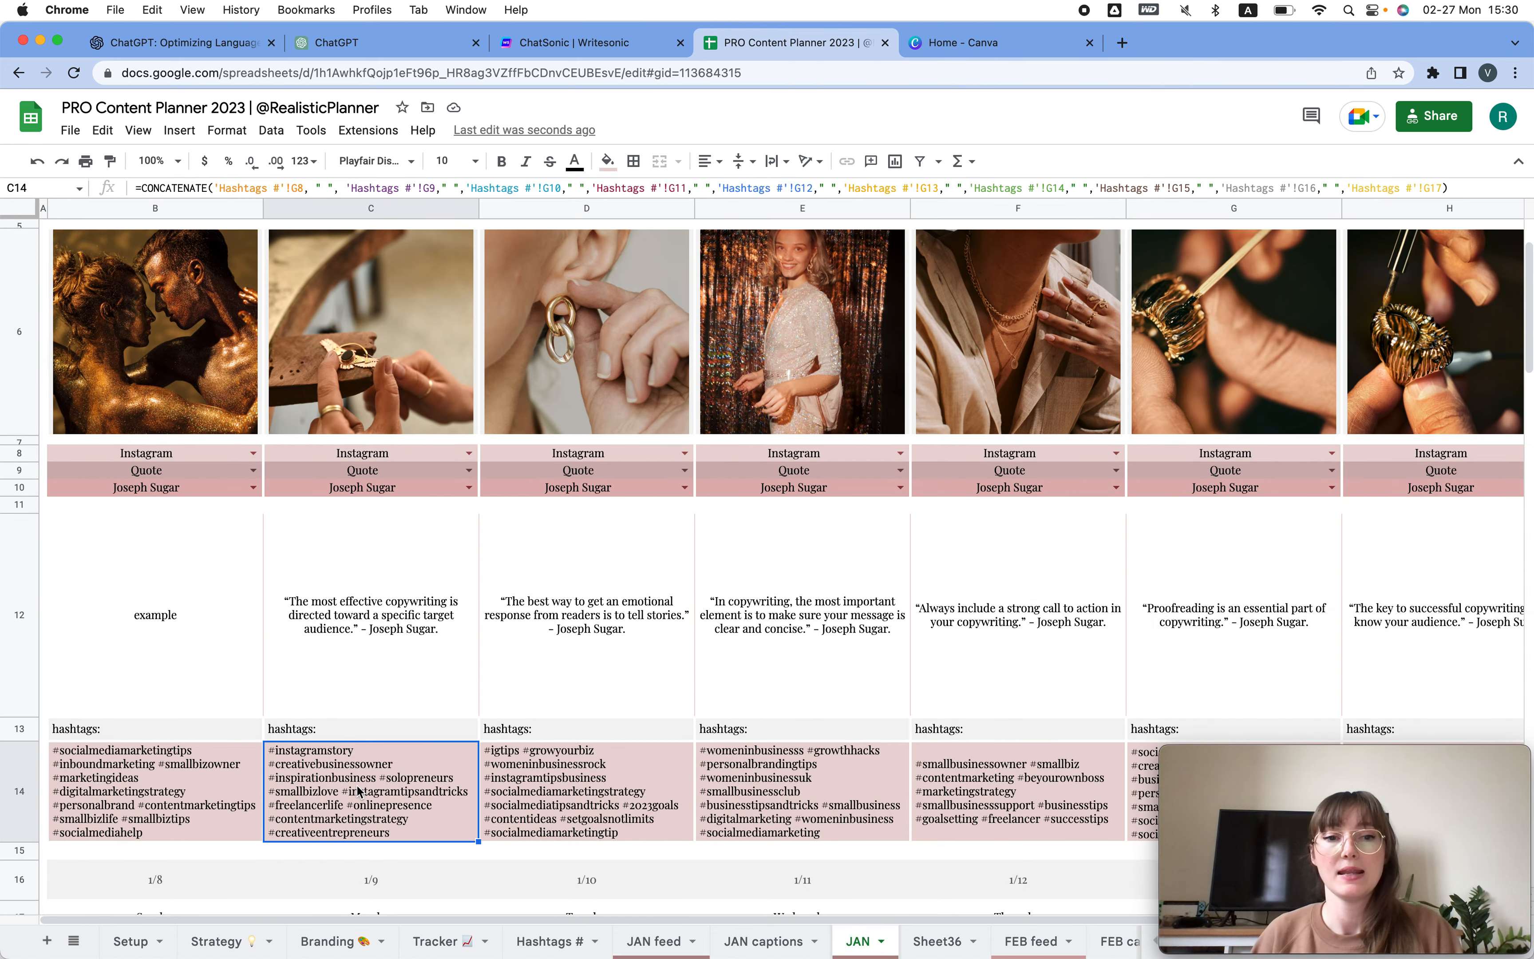
# Undo the "example" caption edit and return to the 1/1 caption in the JAN calendar.
pyautogui.hotkey('alt', 'Up')
pyautogui.hotkey('alt', 'Down')
pyautogui.hotkey('alt', 'Down')
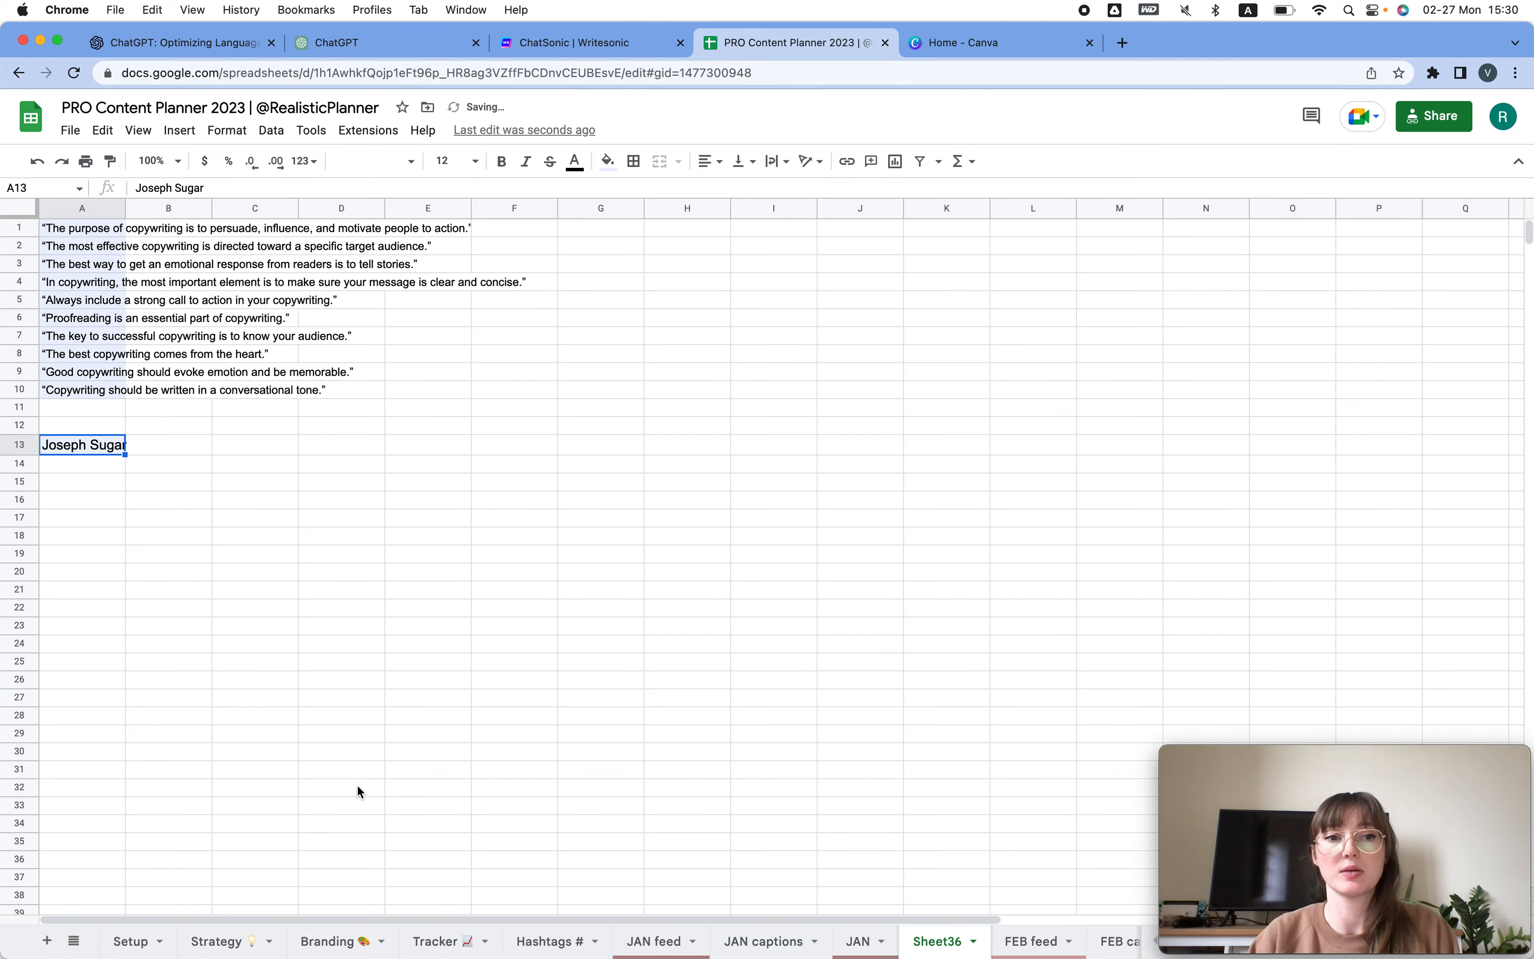
pyautogui.press('Delete')
pyautogui.click(859, 941)
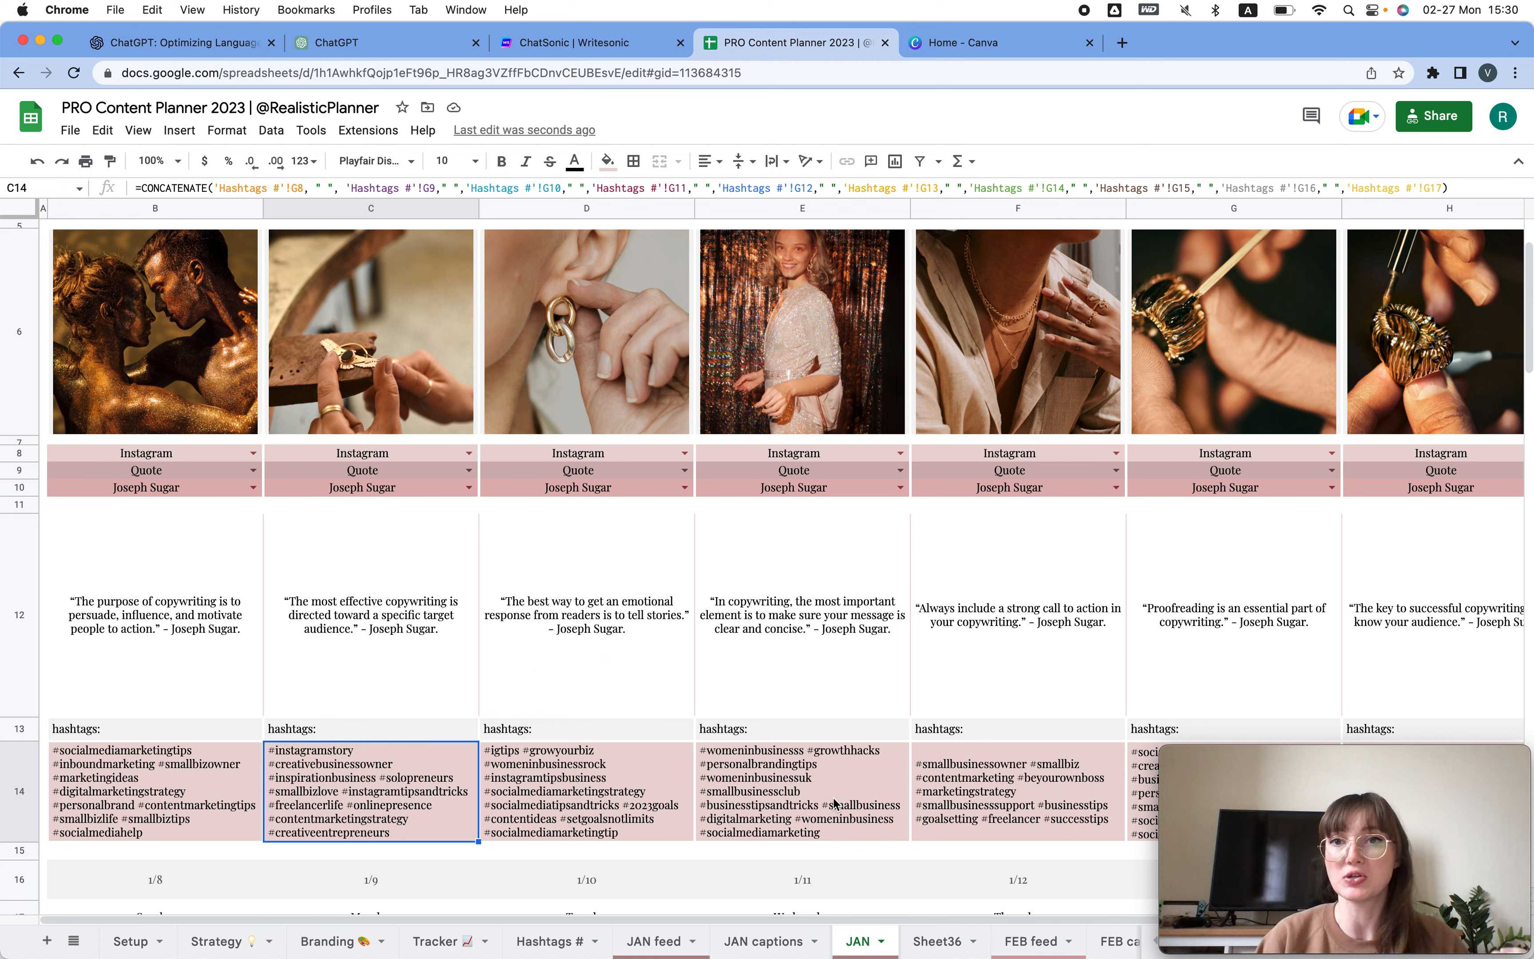
pyautogui.click(118, 575)
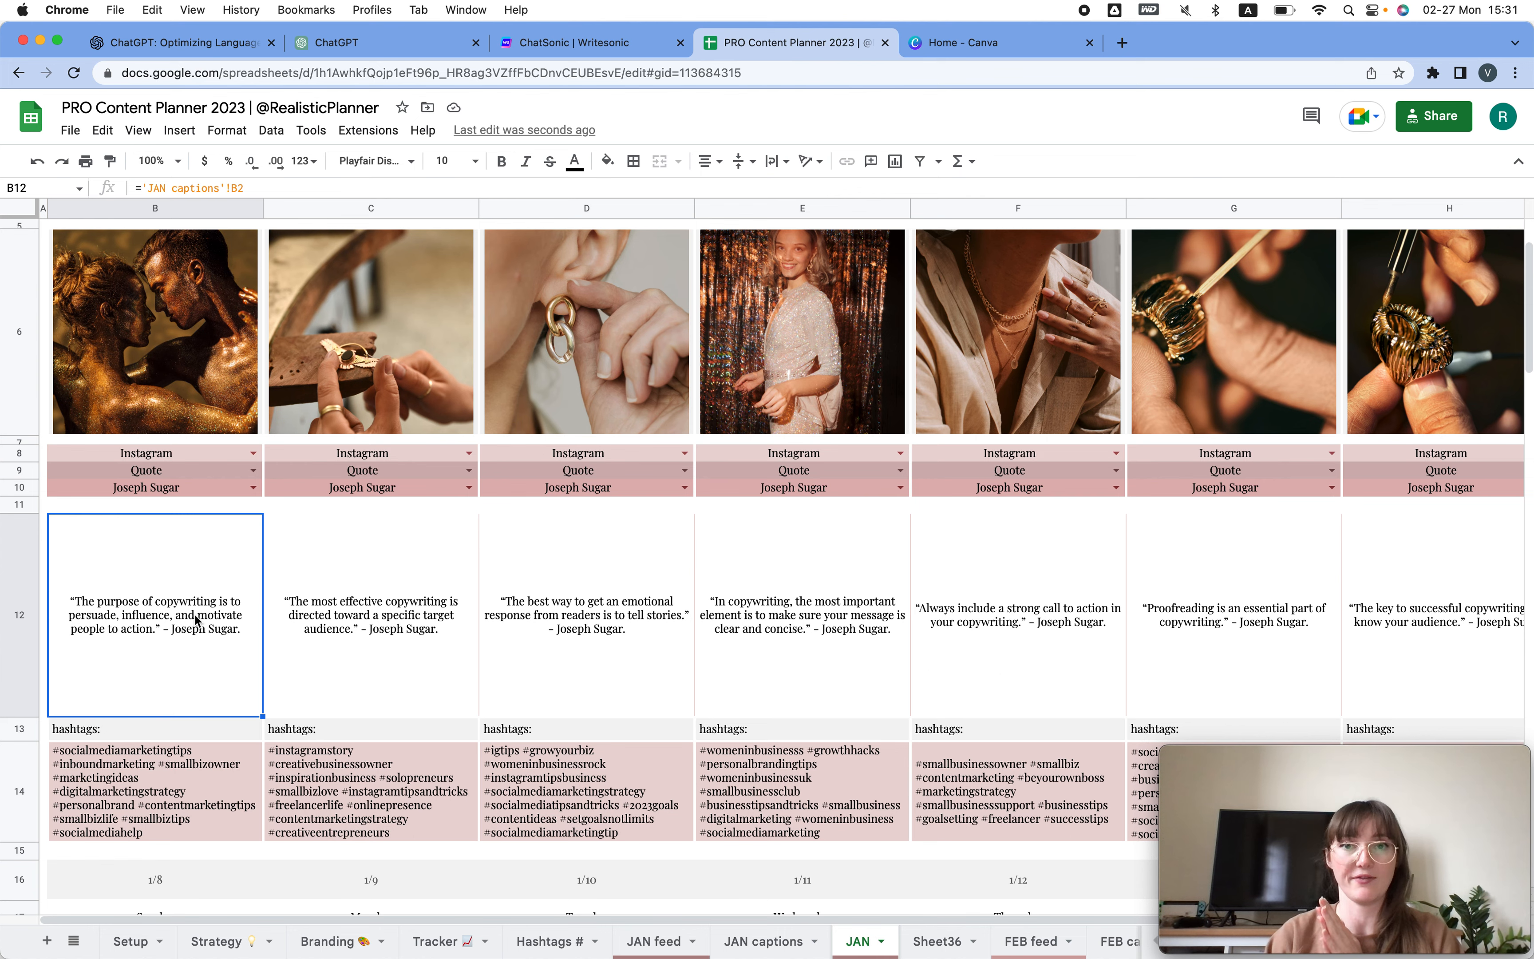
# Switch to Canva and search its templates for "instagram post".
pyautogui.click(981, 36)
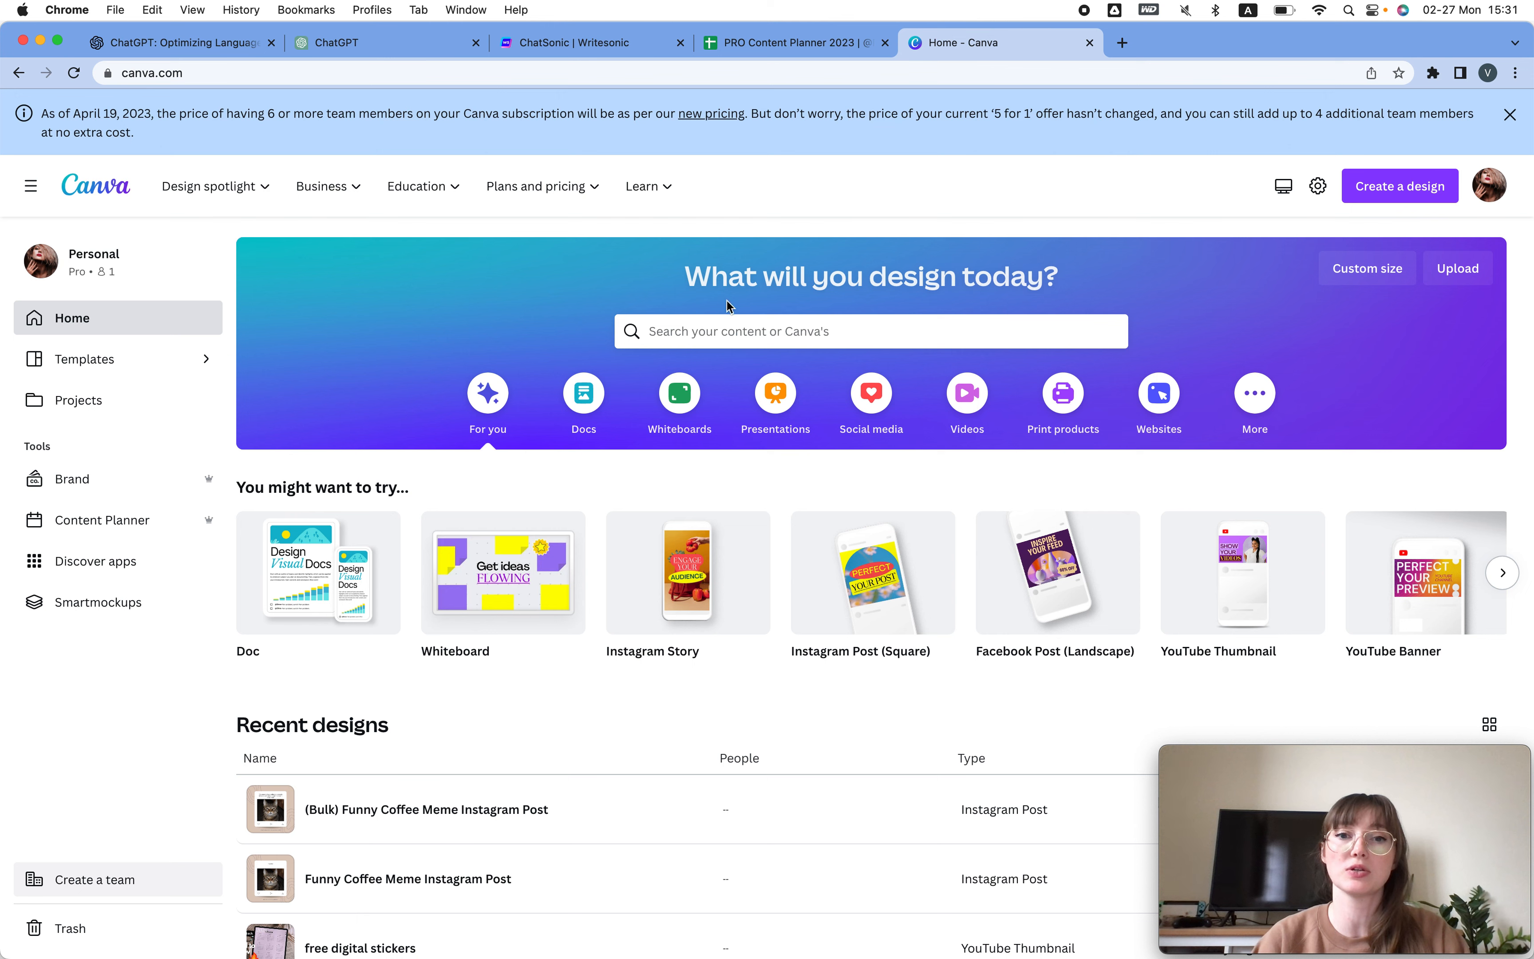
pyautogui.click(706, 331)
pyautogui.write('instagram ')
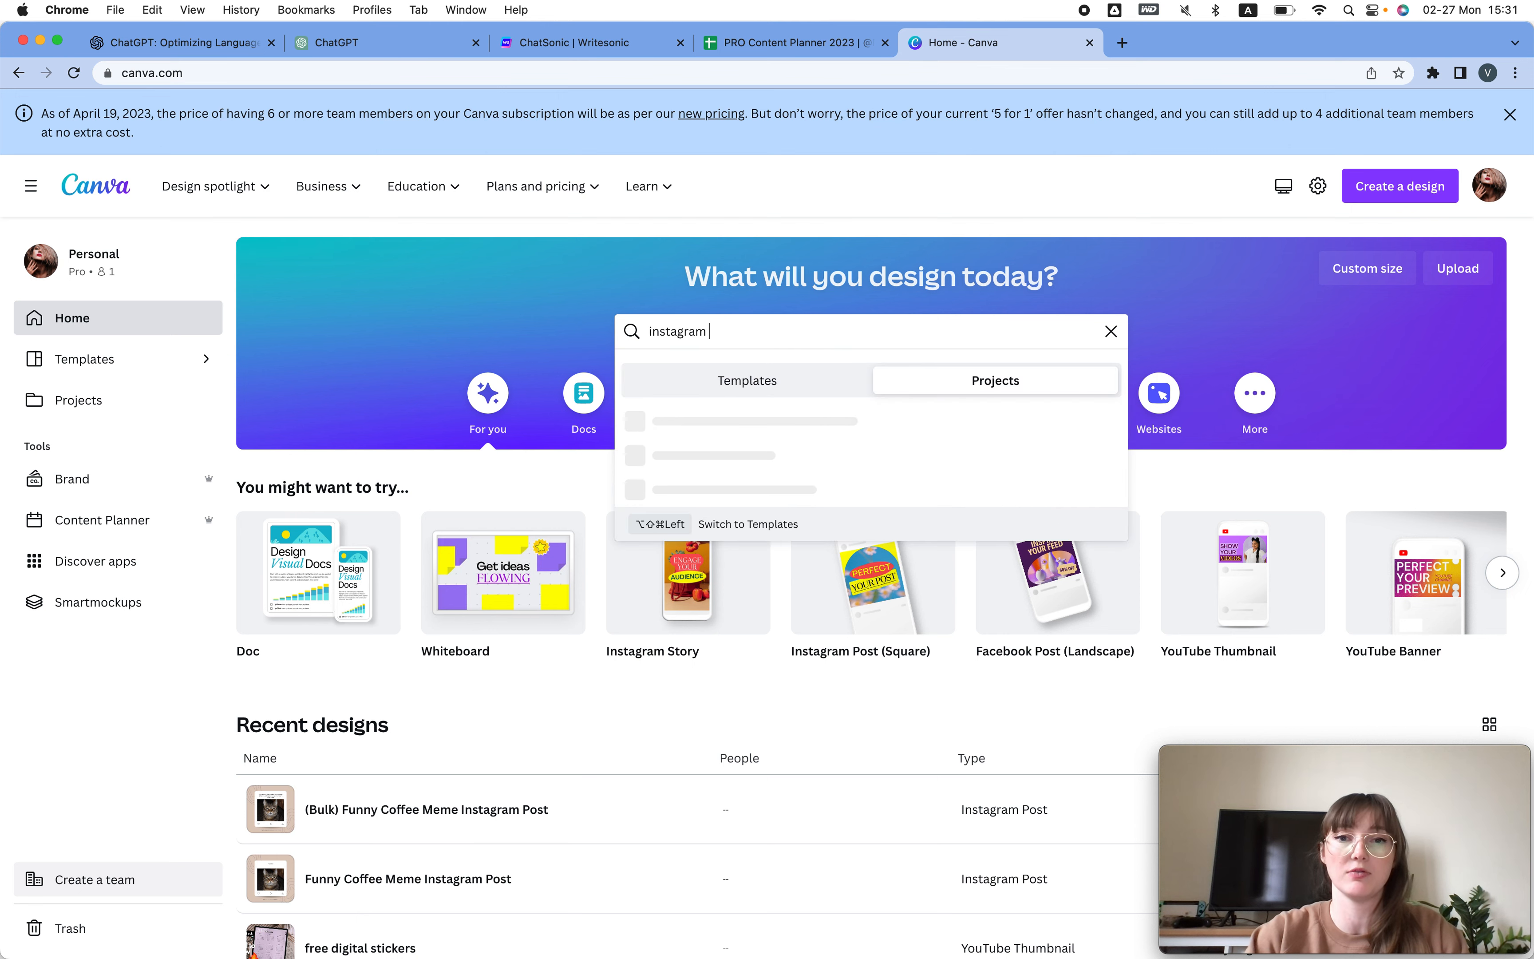
pyautogui.write('post')
pyautogui.press('Return')
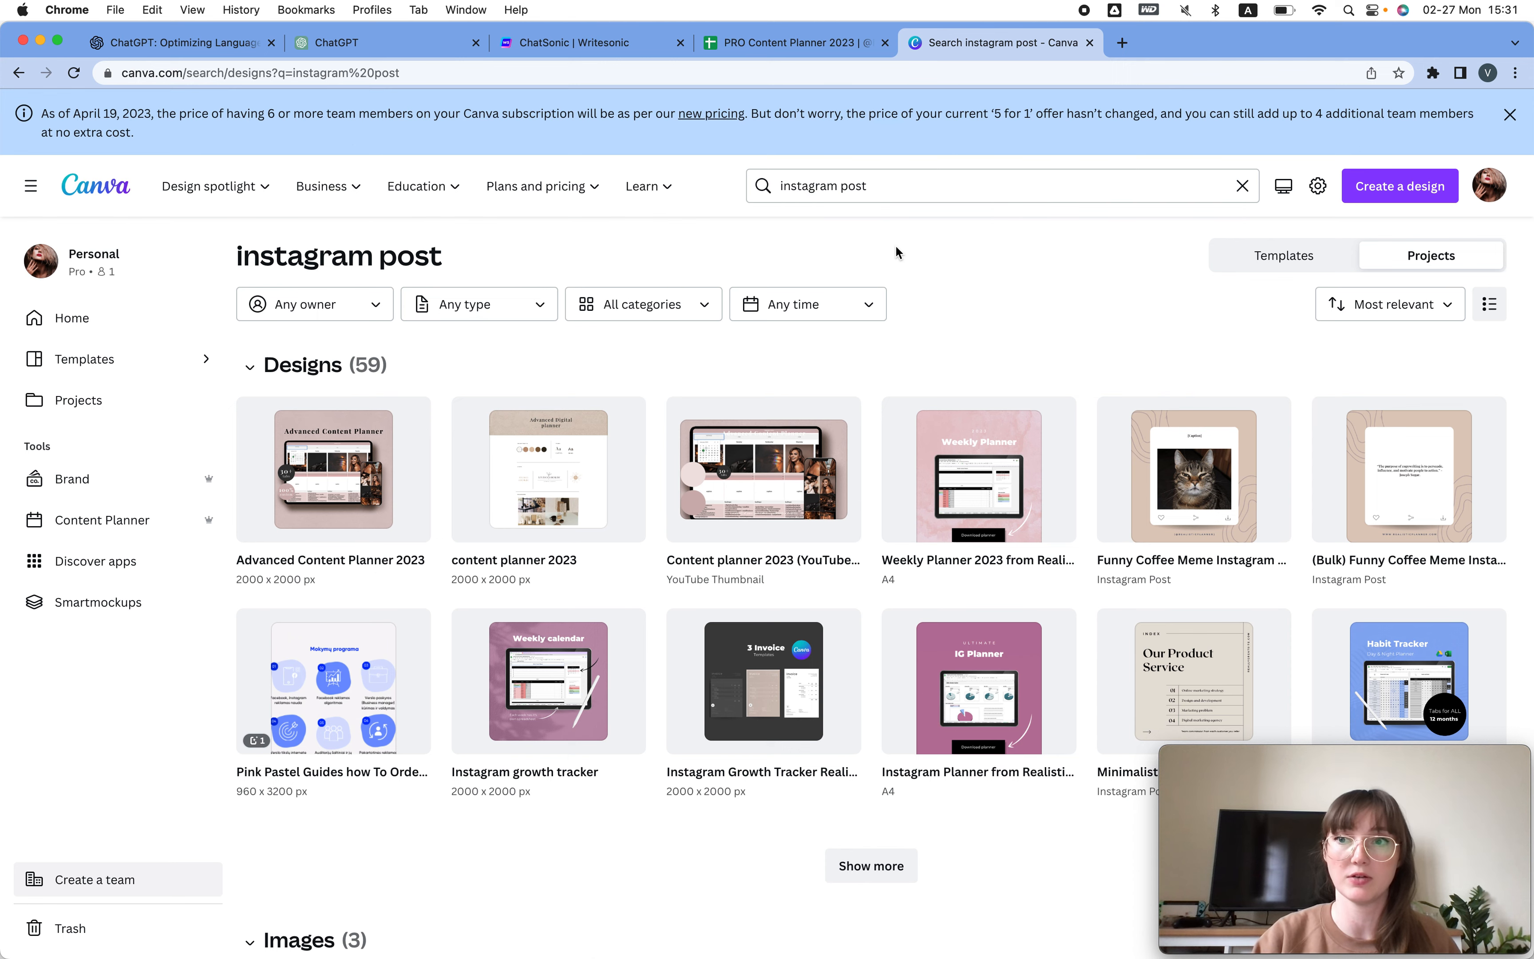
pyautogui.click(1242, 256)
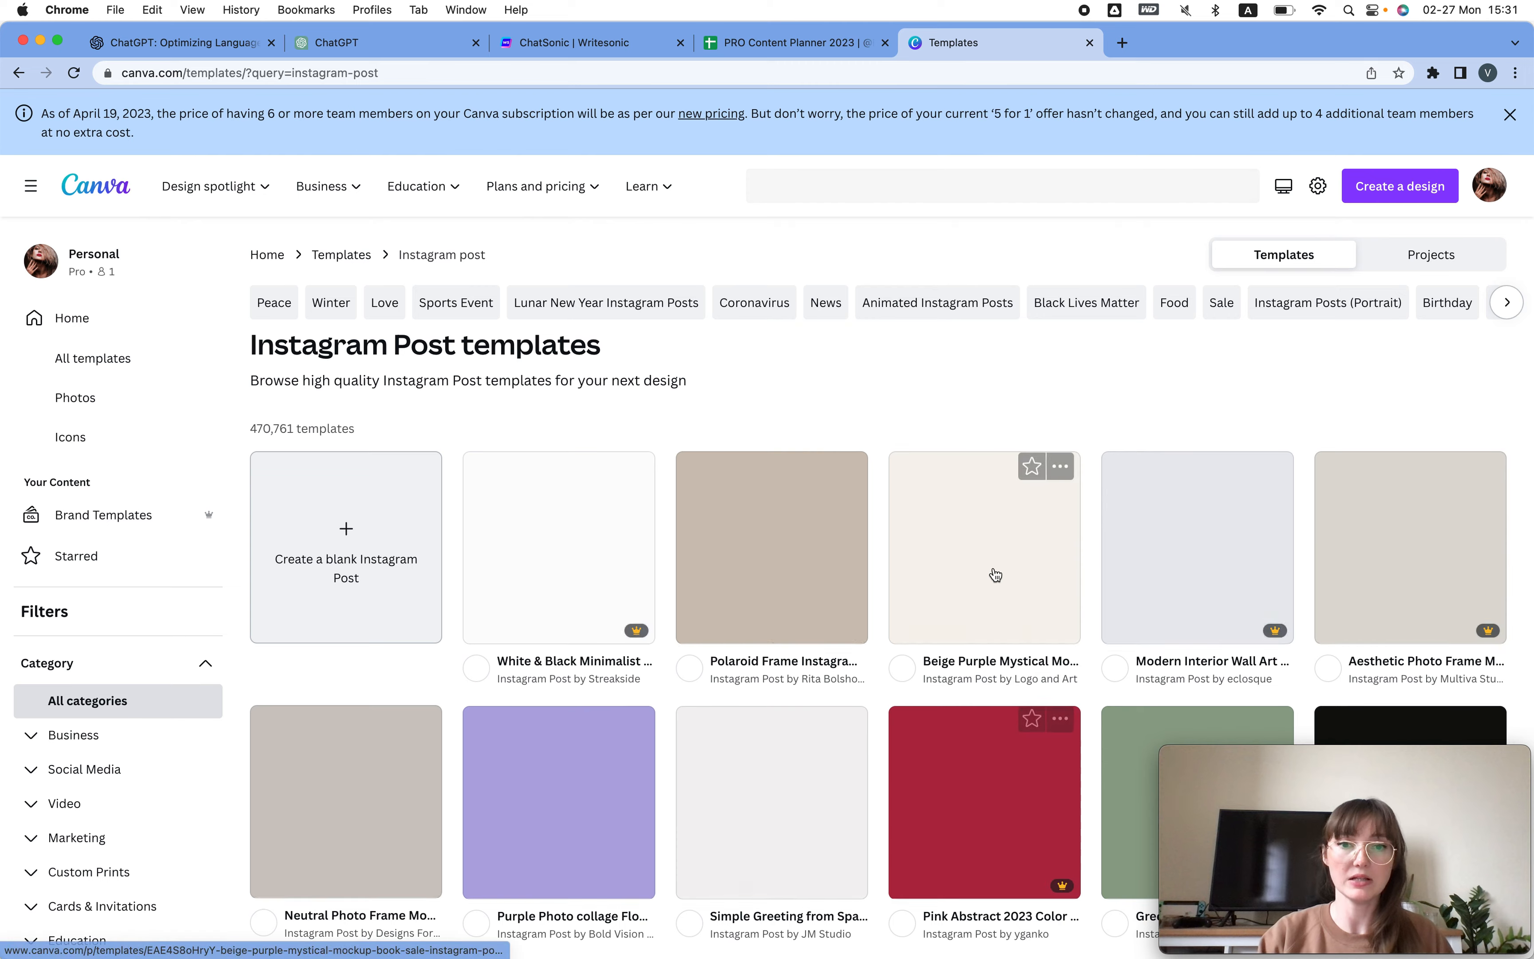
# Choose the Polaroid Frame Instagram Post template and open it for customizing.
pyautogui.scroll(-3, 995, 574)
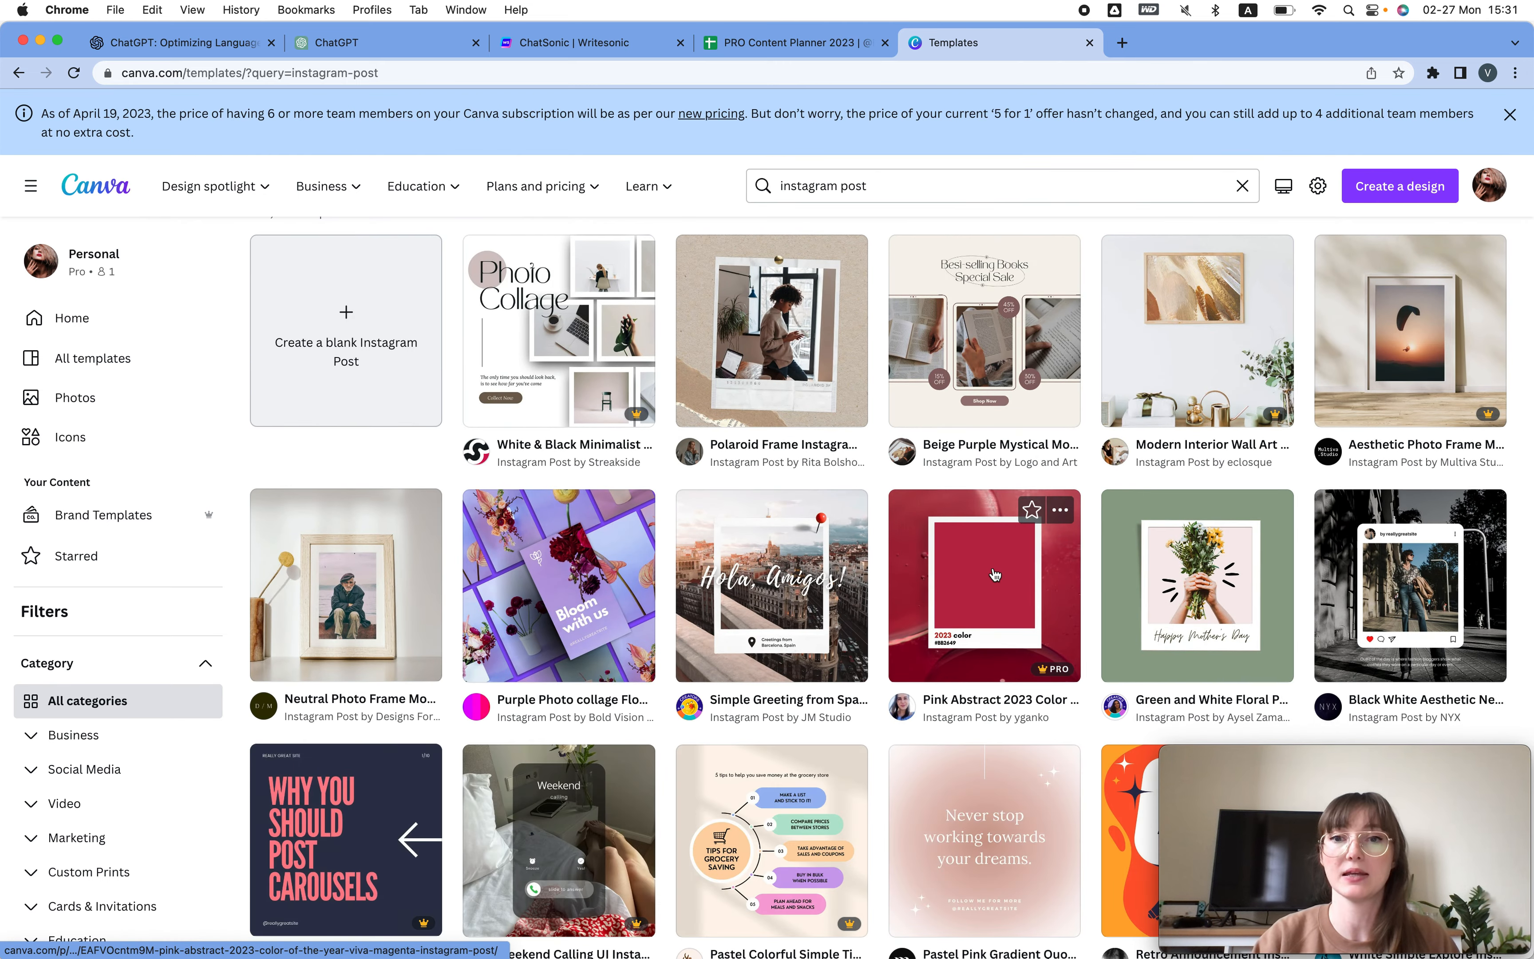
pyautogui.click(795, 354)
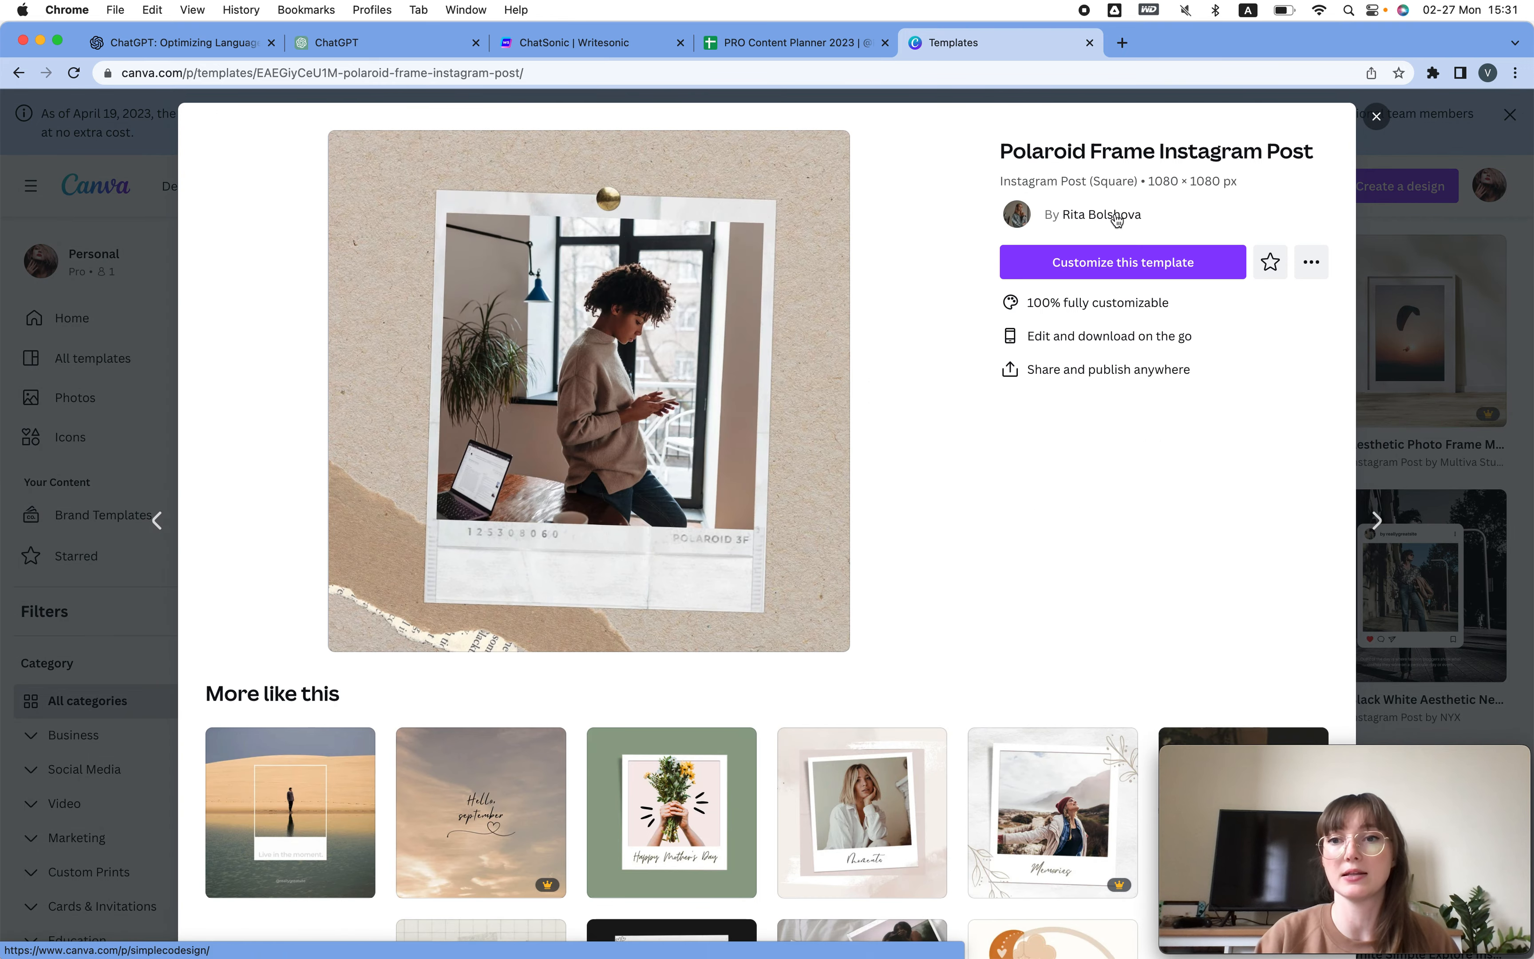
pyautogui.click(1116, 262)
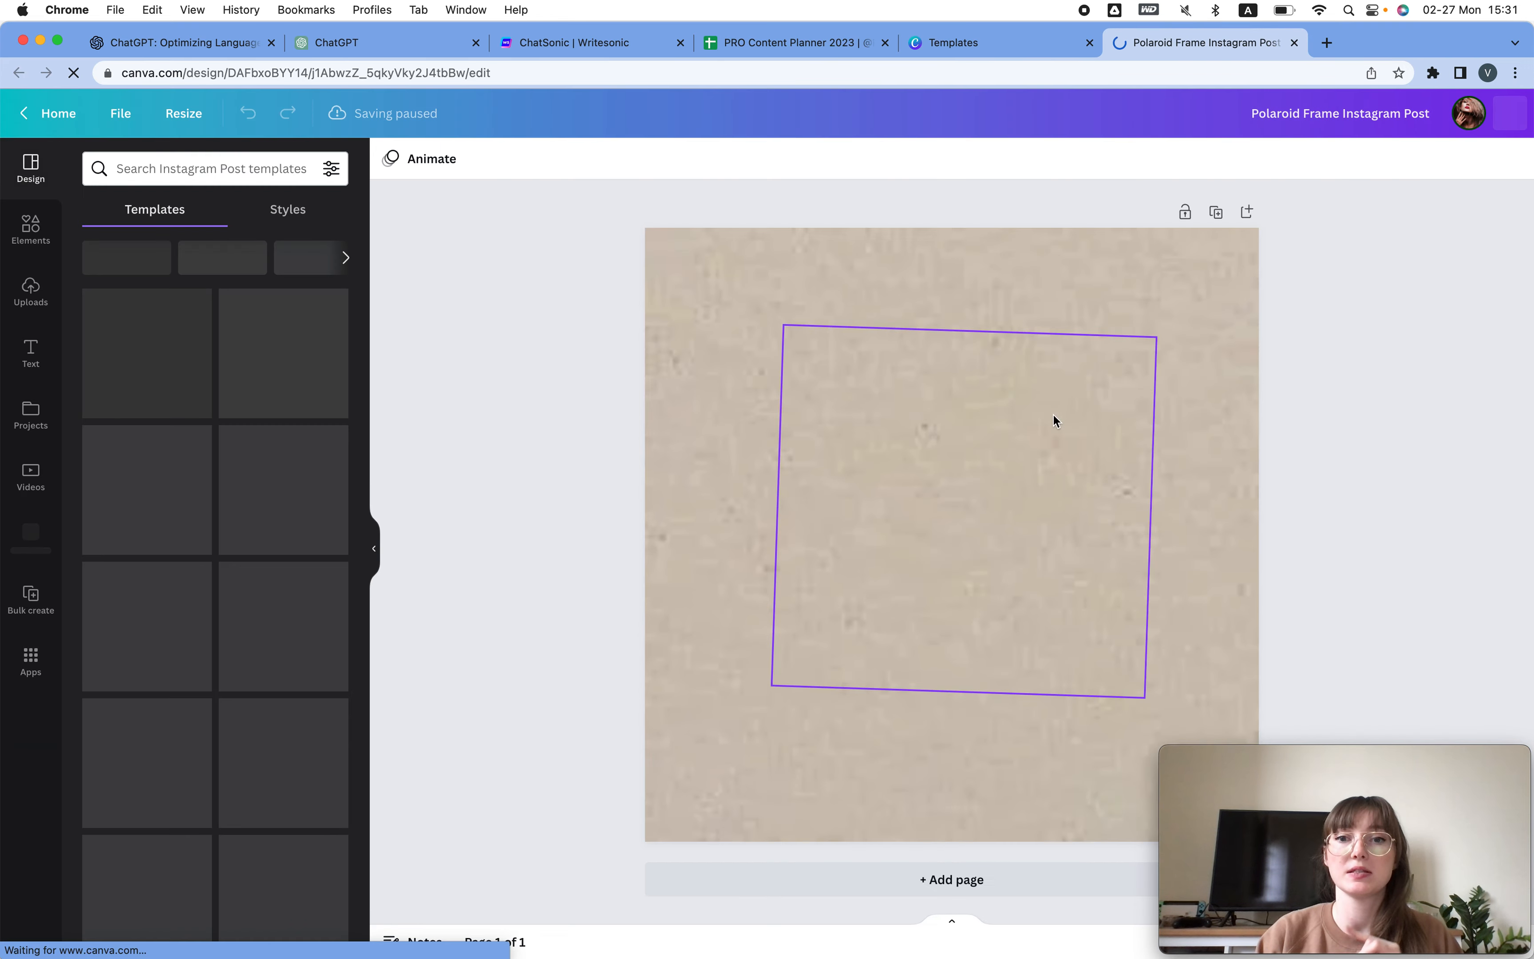
pyautogui.click(993, 482)
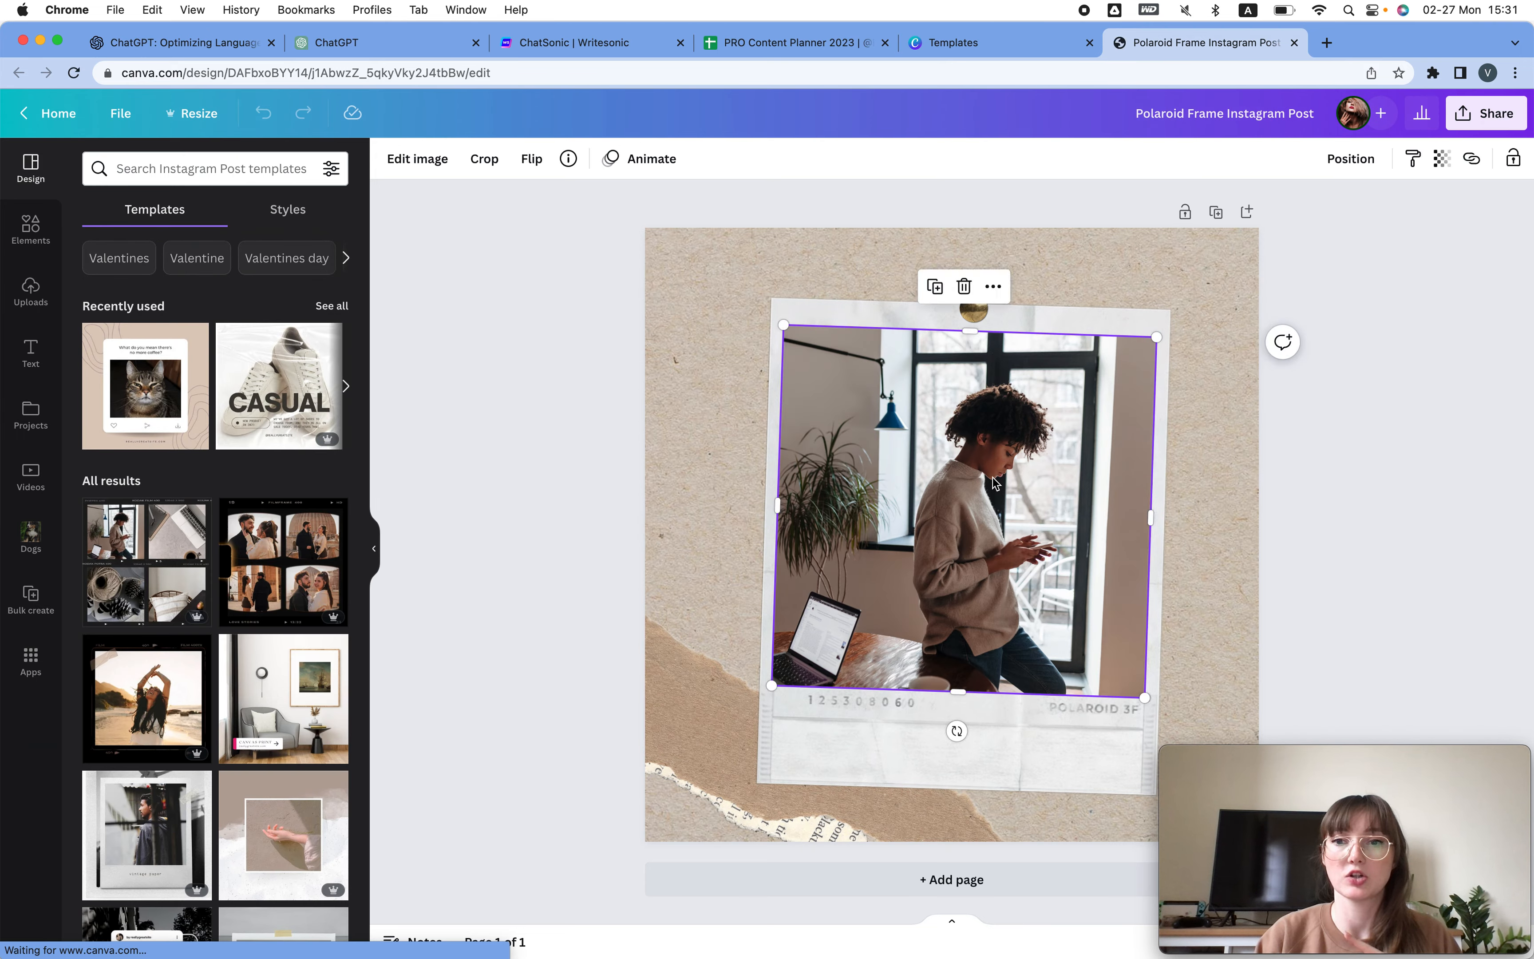
pyautogui.press('BackSpace')
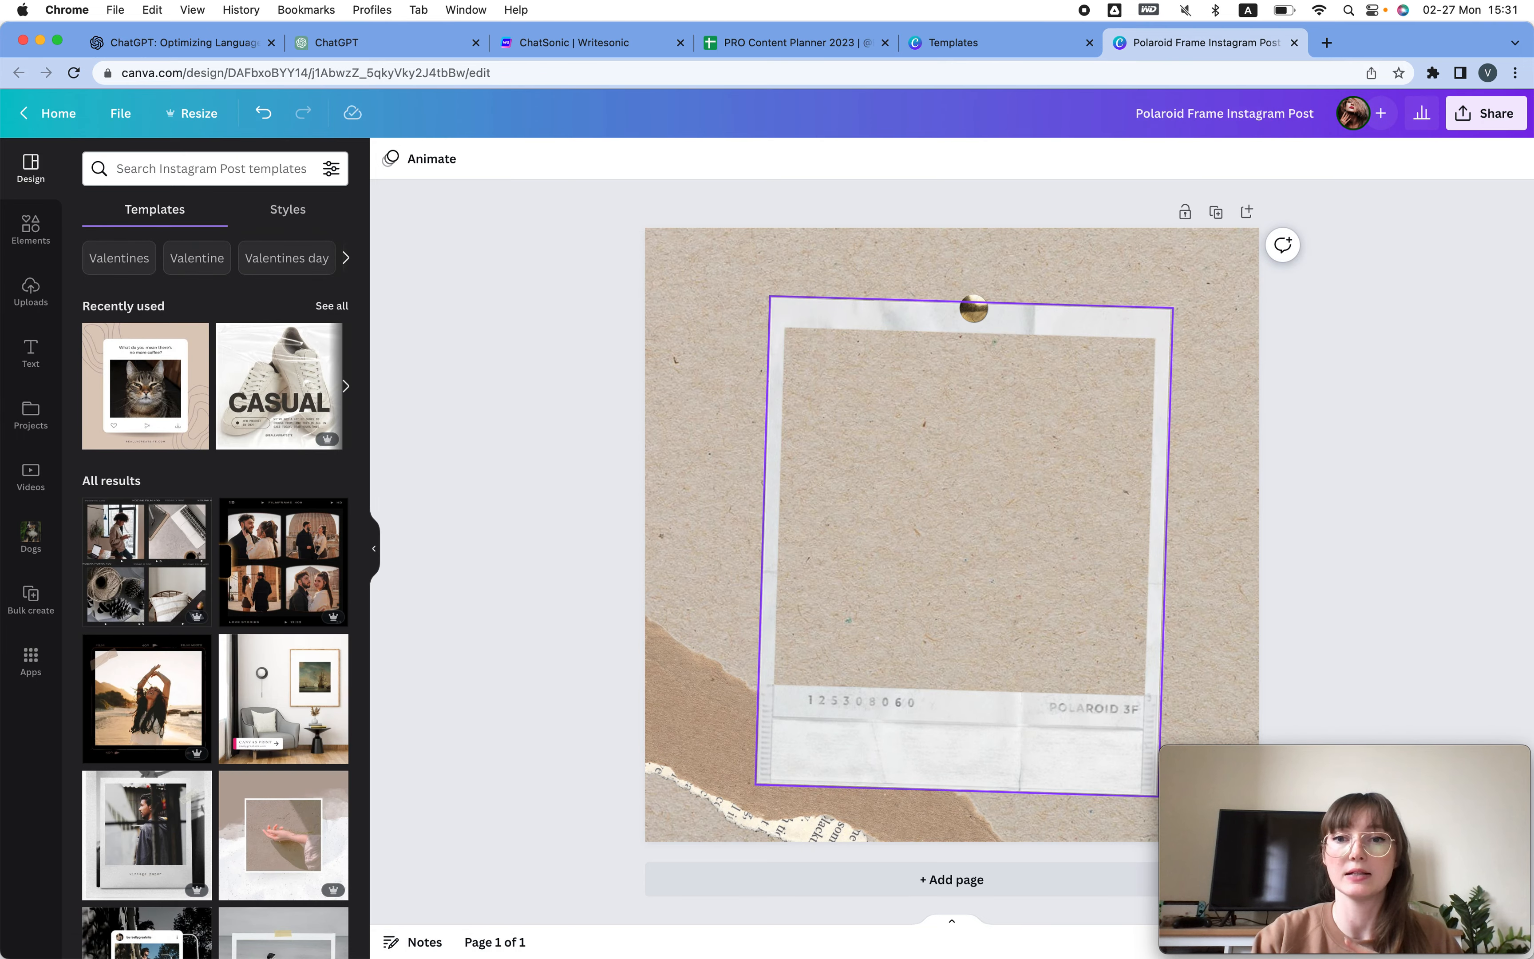
pyautogui.click(1037, 416)
pyautogui.moveTo(1191, 360); pyautogui.dragTo(1014, 384)
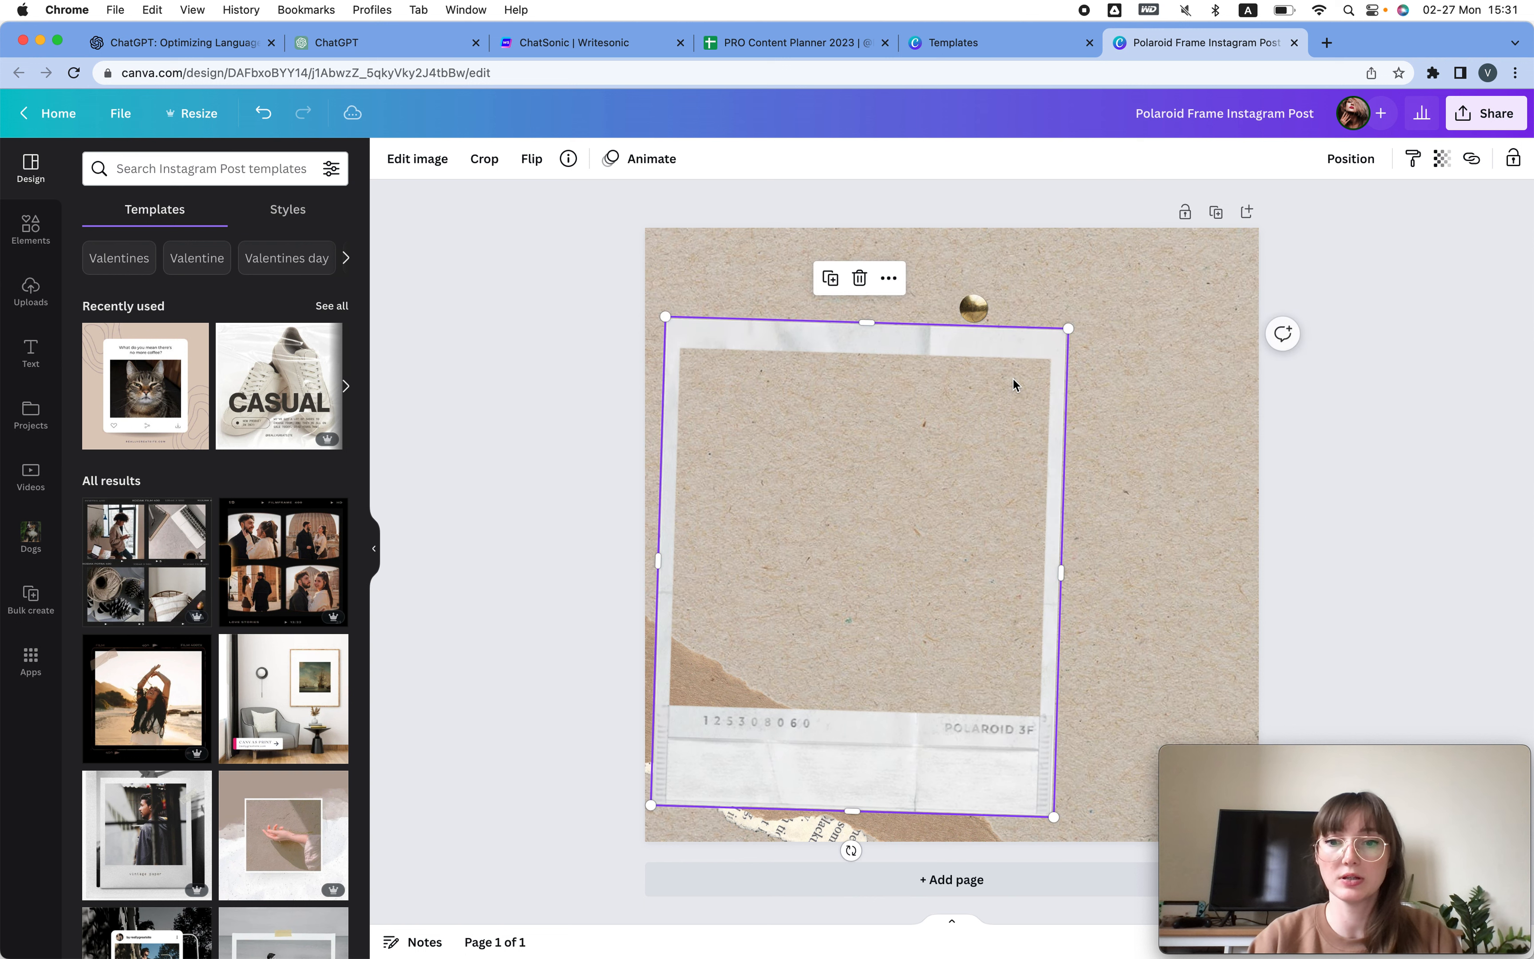
pyautogui.press('super+z')
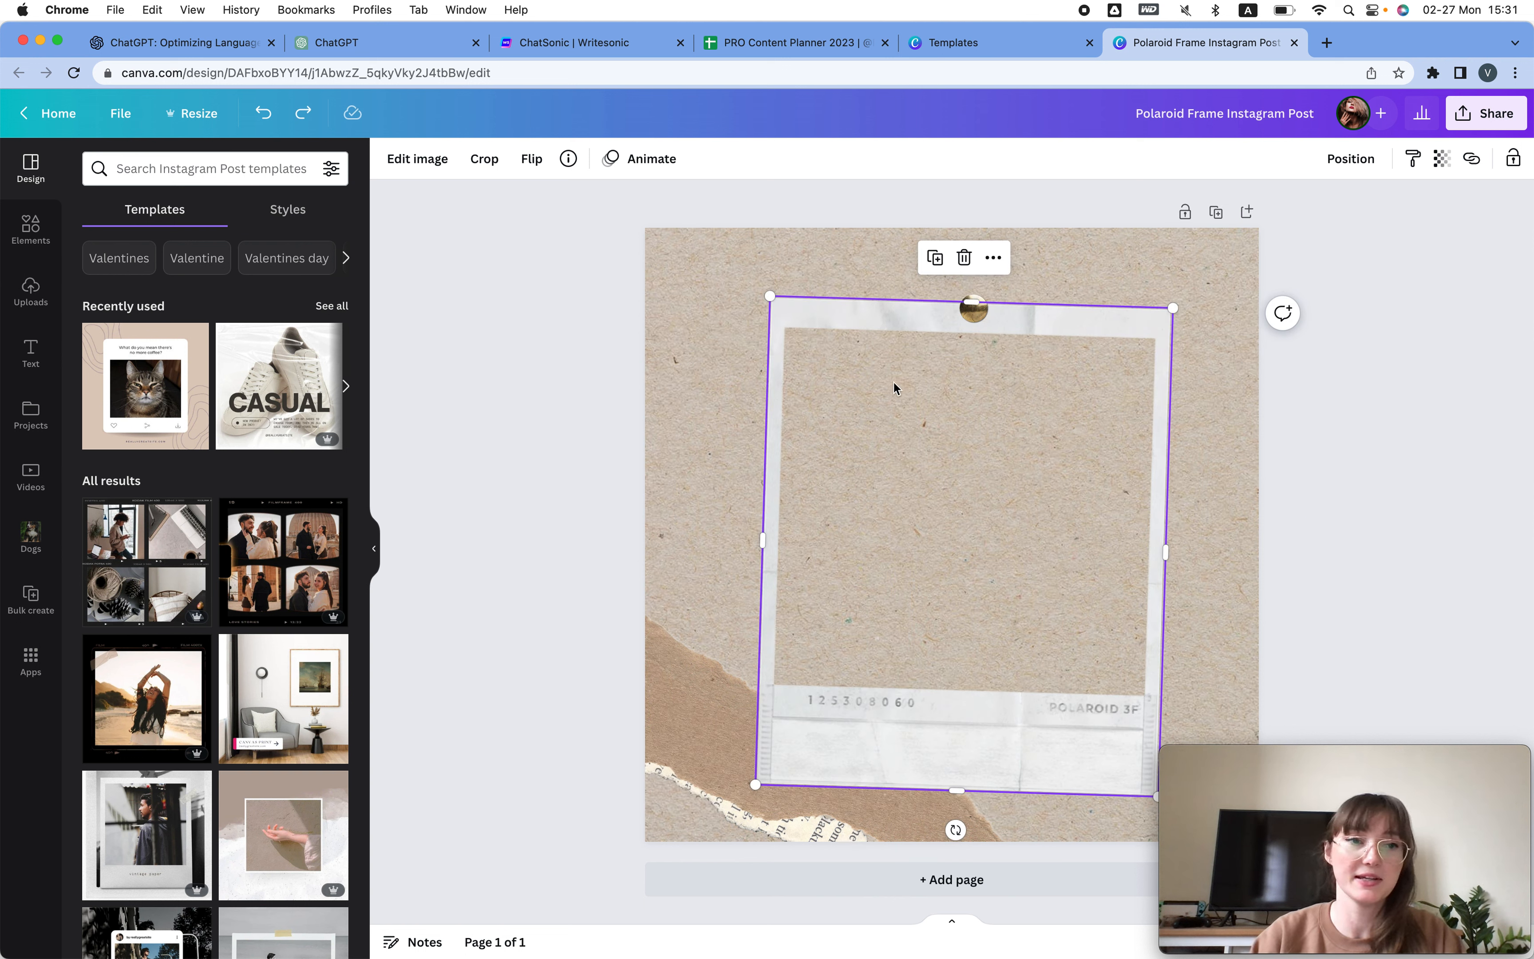
pyautogui.press('super+z')
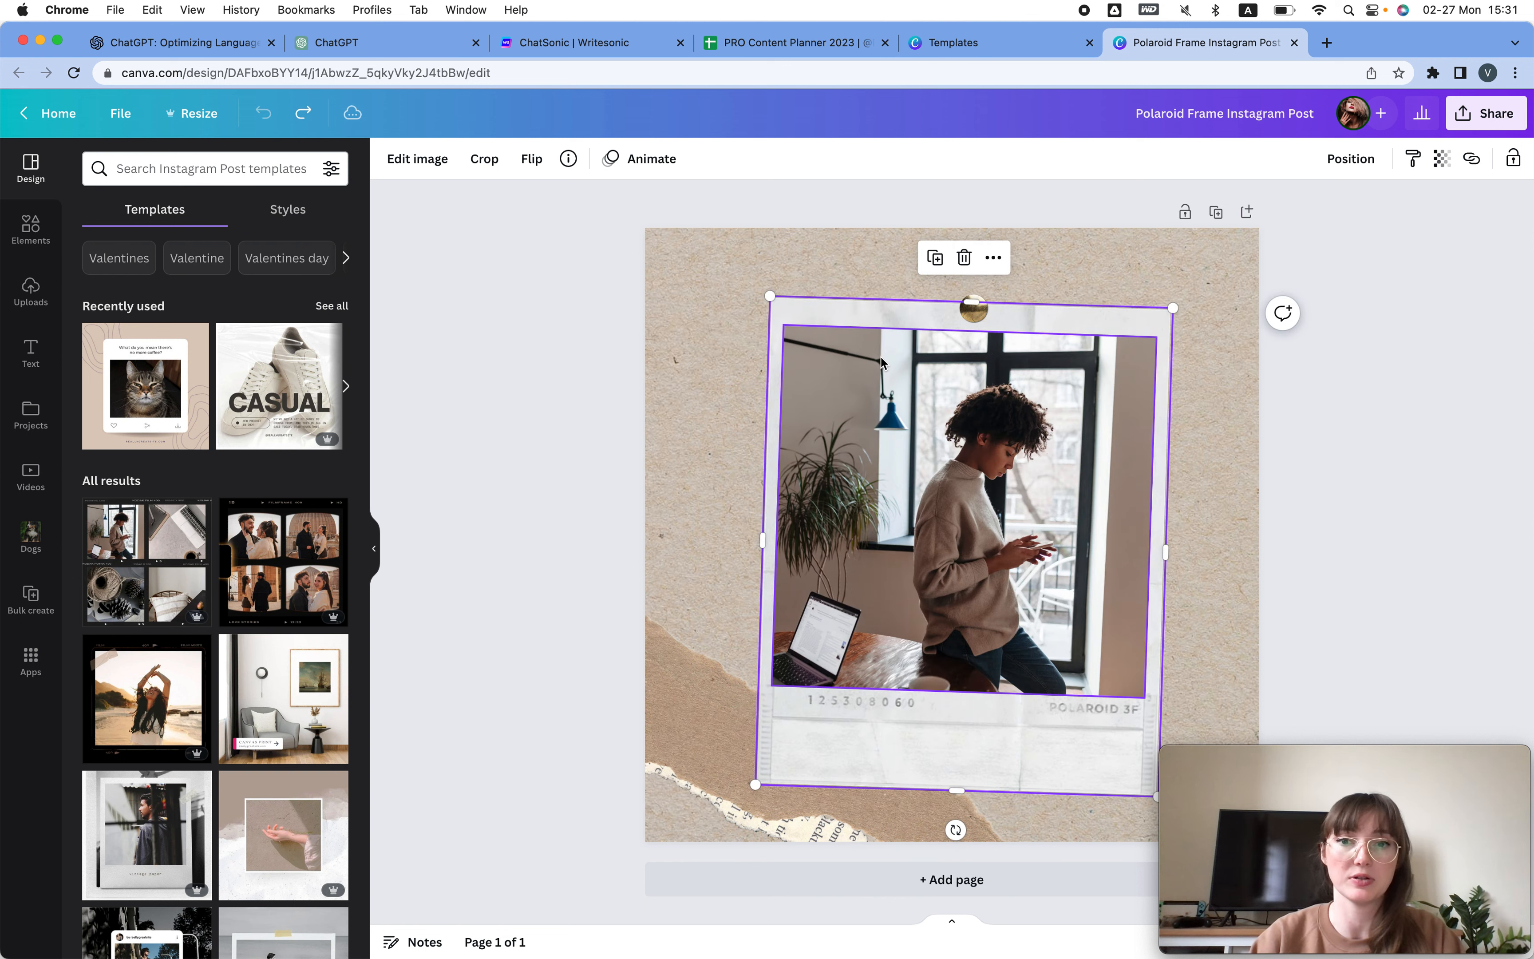
# Search the elements for "paper" and fill the polaroid's photo area with the beige crumpled paper image, trying the white one as well.
pyautogui.click(31, 228)
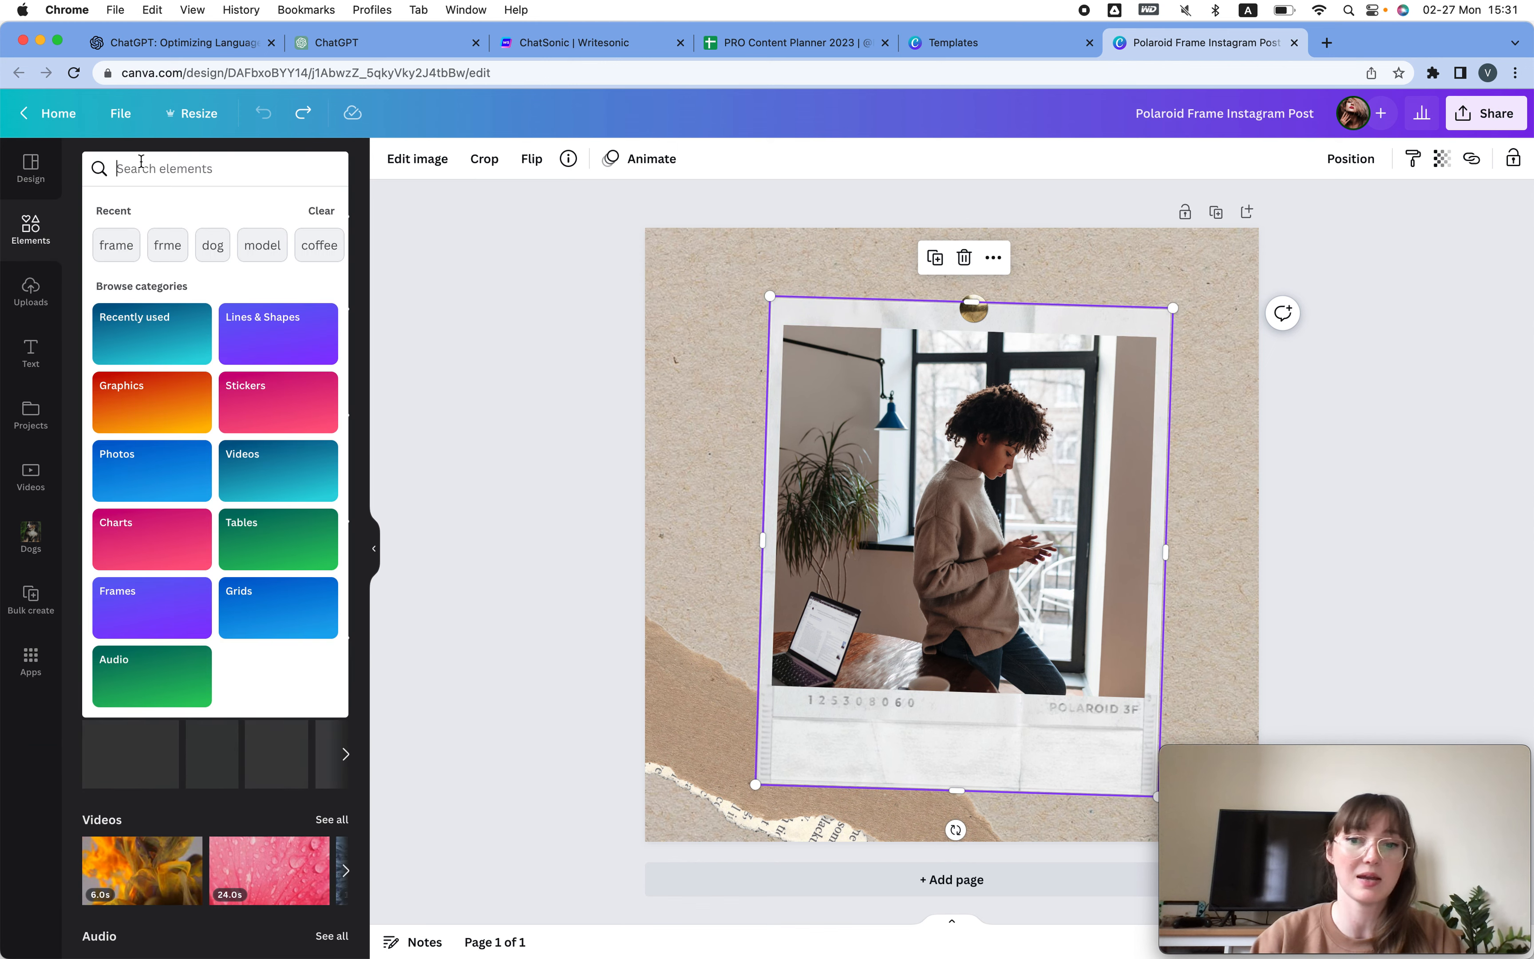
pyautogui.write('p')
pyautogui.click(130, 478)
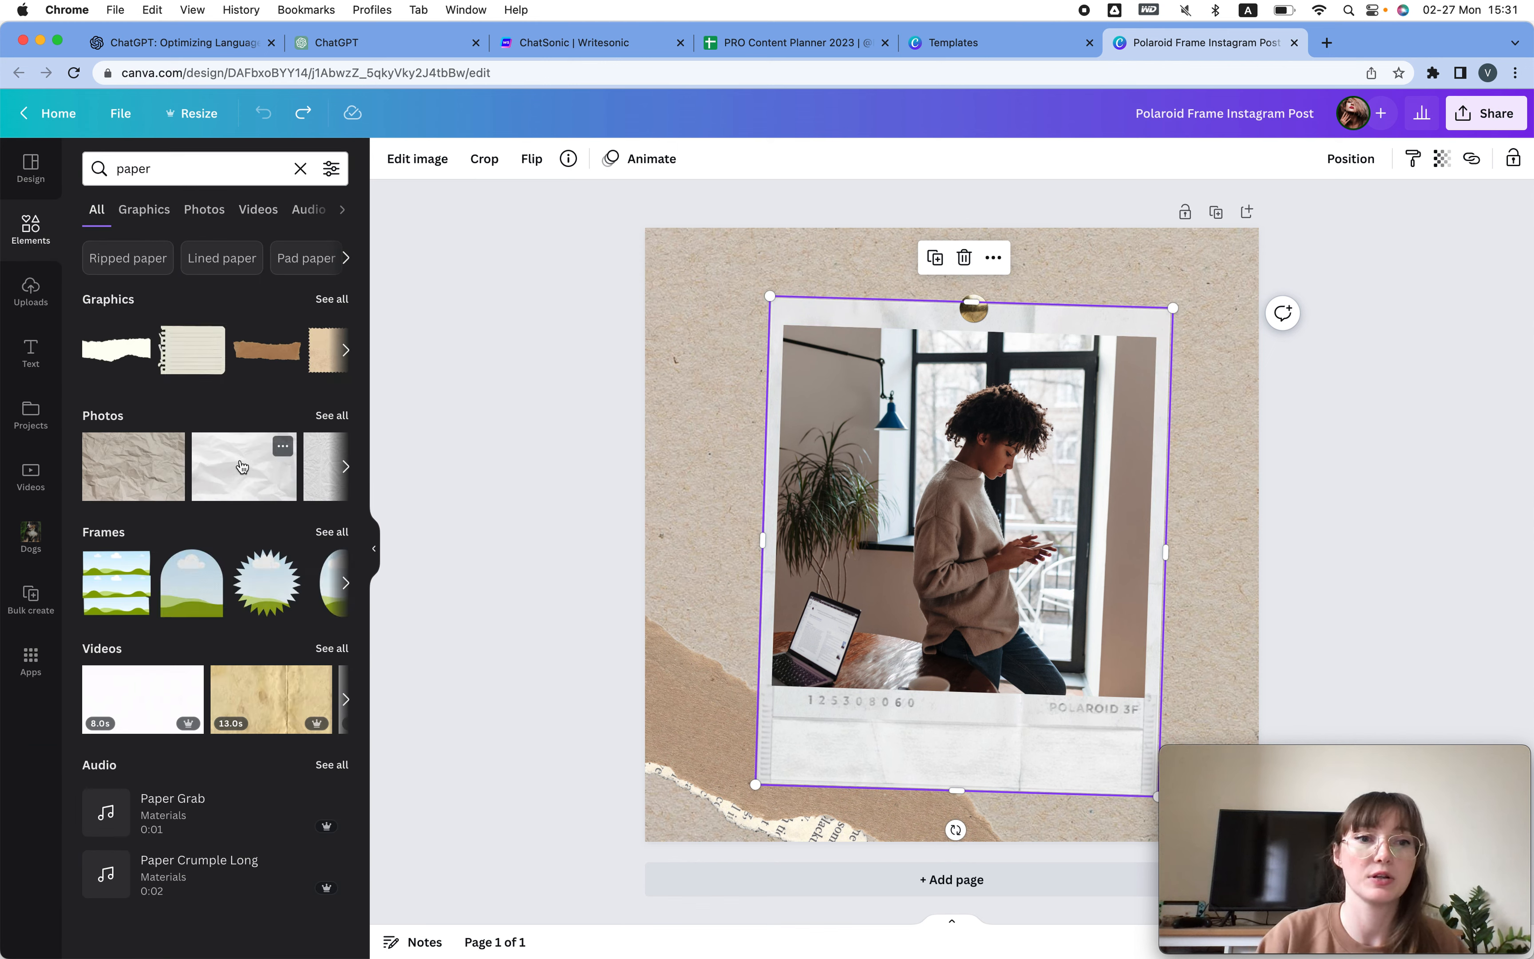
pyautogui.moveTo(128, 476); pyautogui.dragTo(1024, 444)
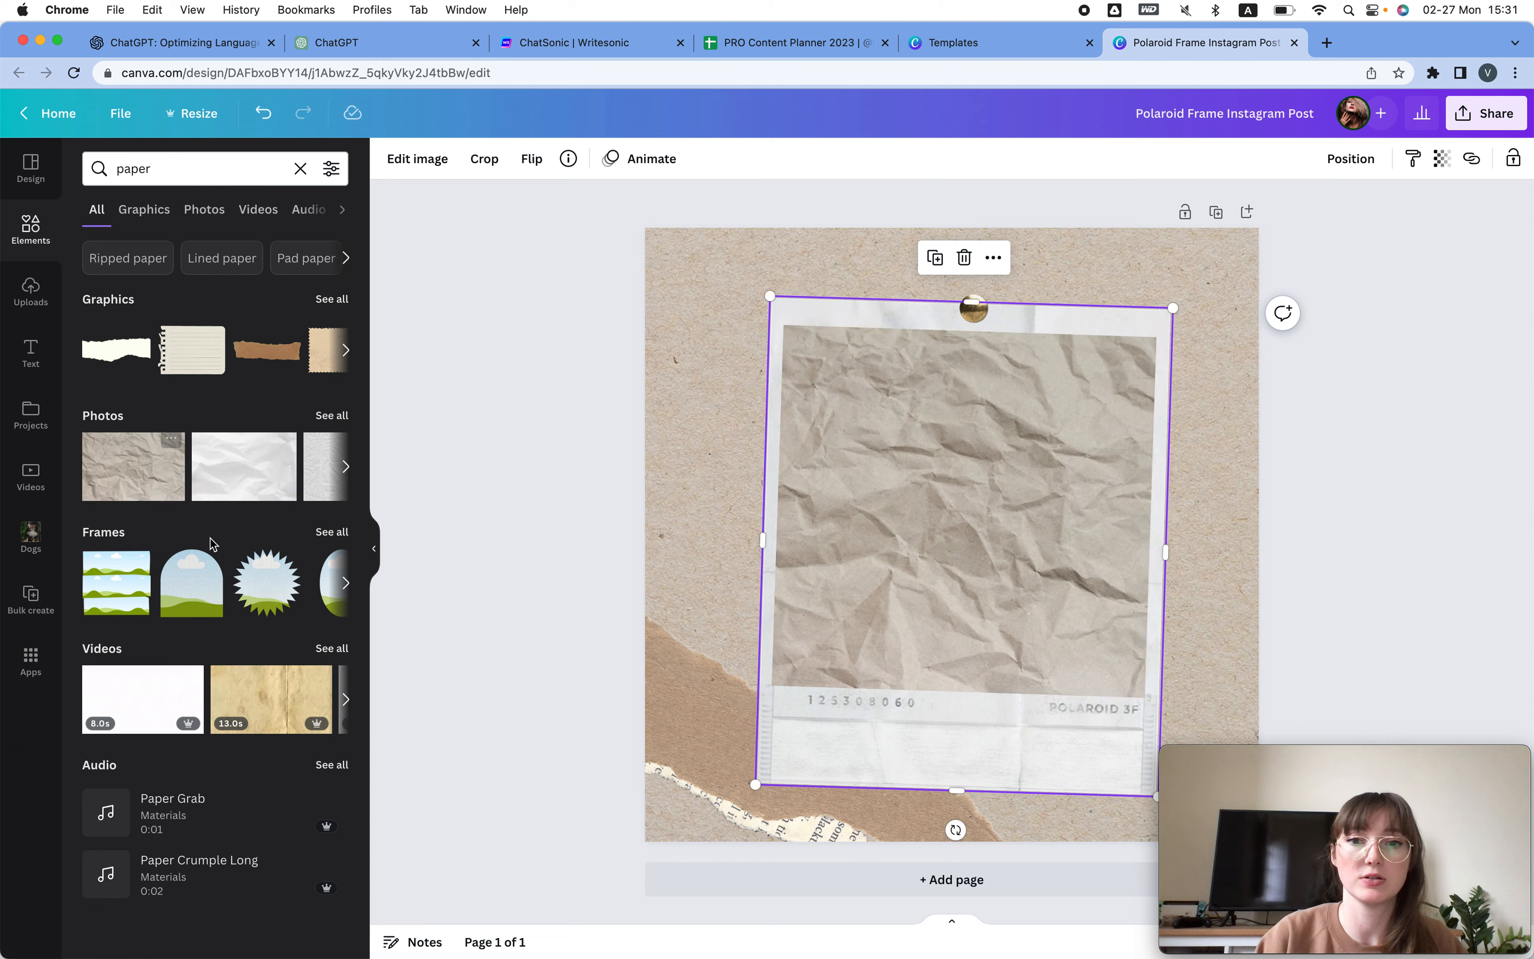
pyautogui.moveTo(265, 445); pyautogui.dragTo(996, 482)
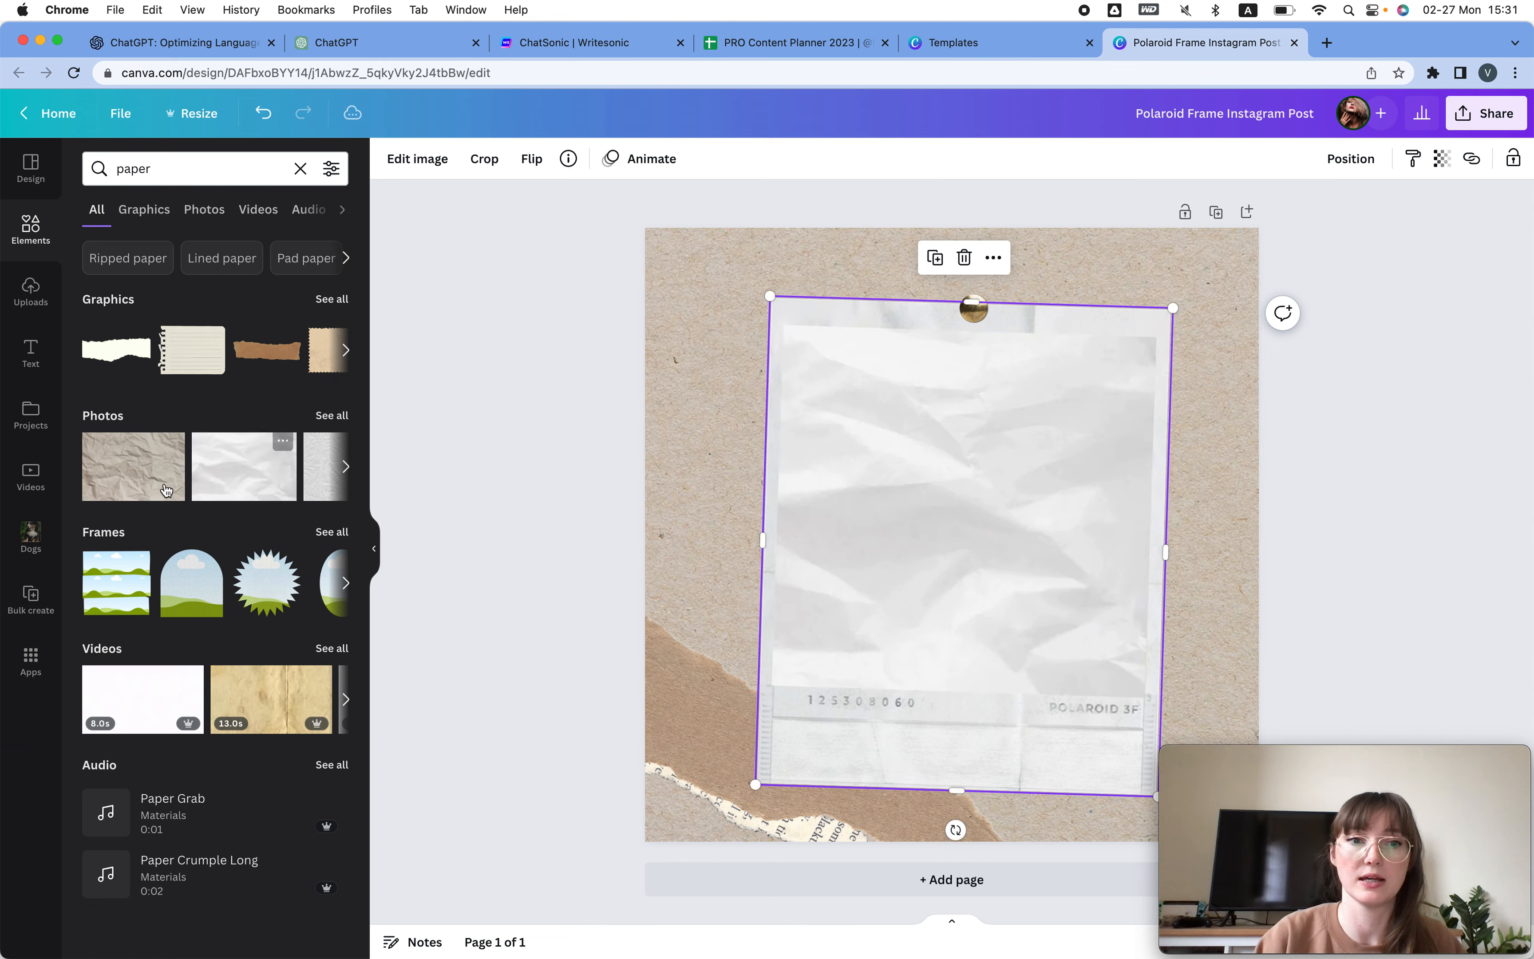
pyautogui.moveTo(133, 466); pyautogui.dragTo(1102, 466)
pyautogui.click(1506, 445)
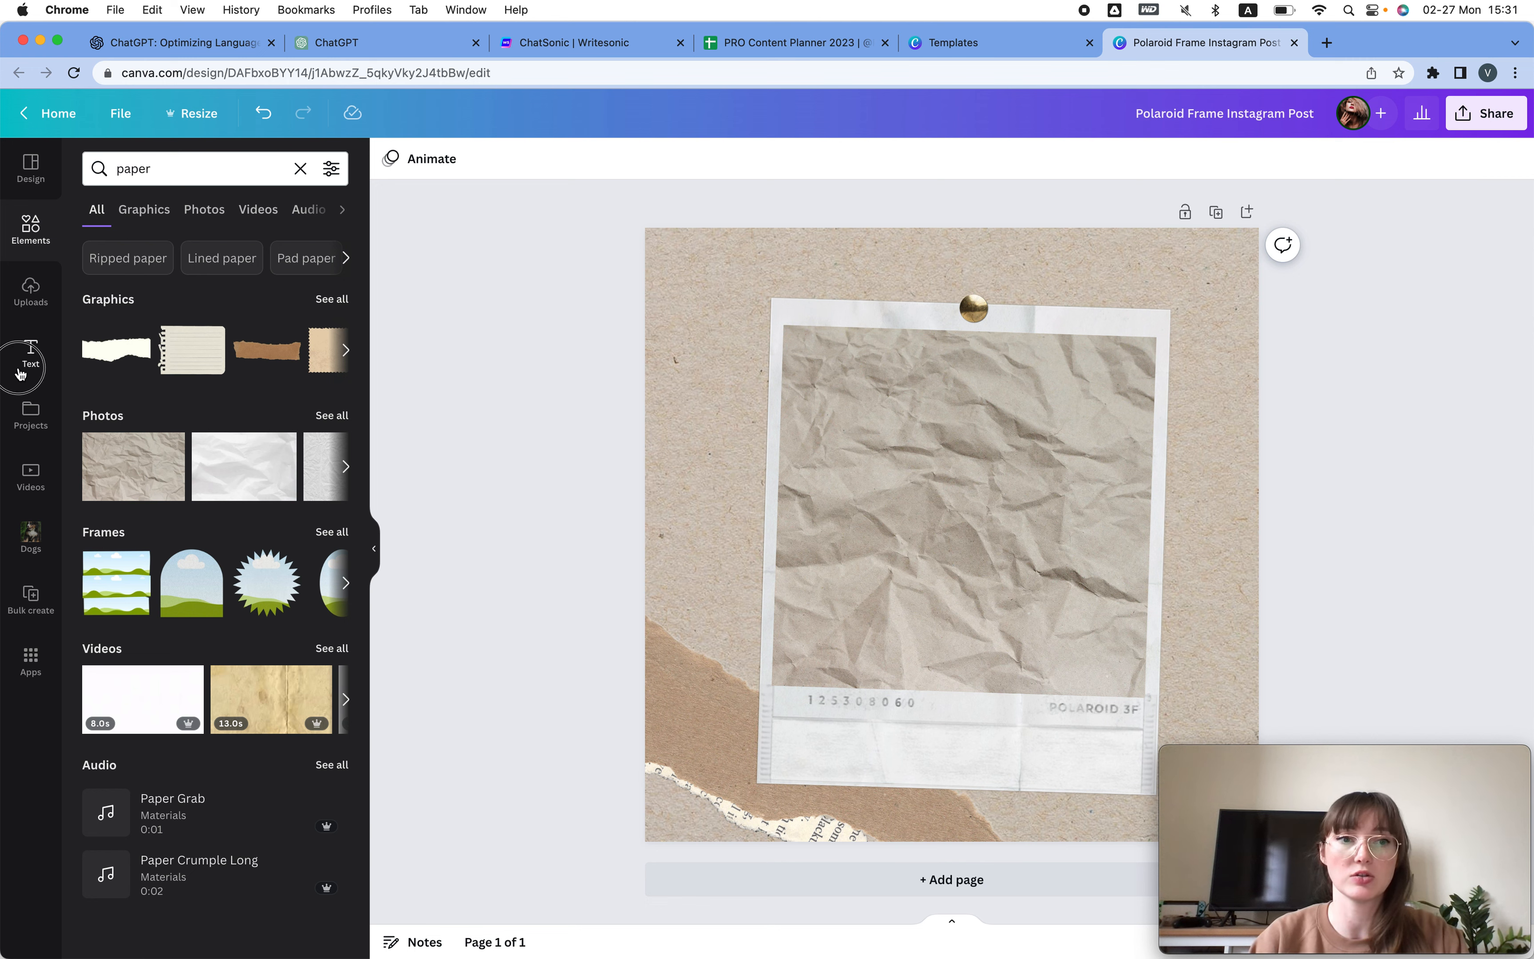
# Add a text box, enlarge it to about size 44.4, and place it near the top of the crumpled paper area.
pyautogui.click(31, 353)
pyautogui.press('t')
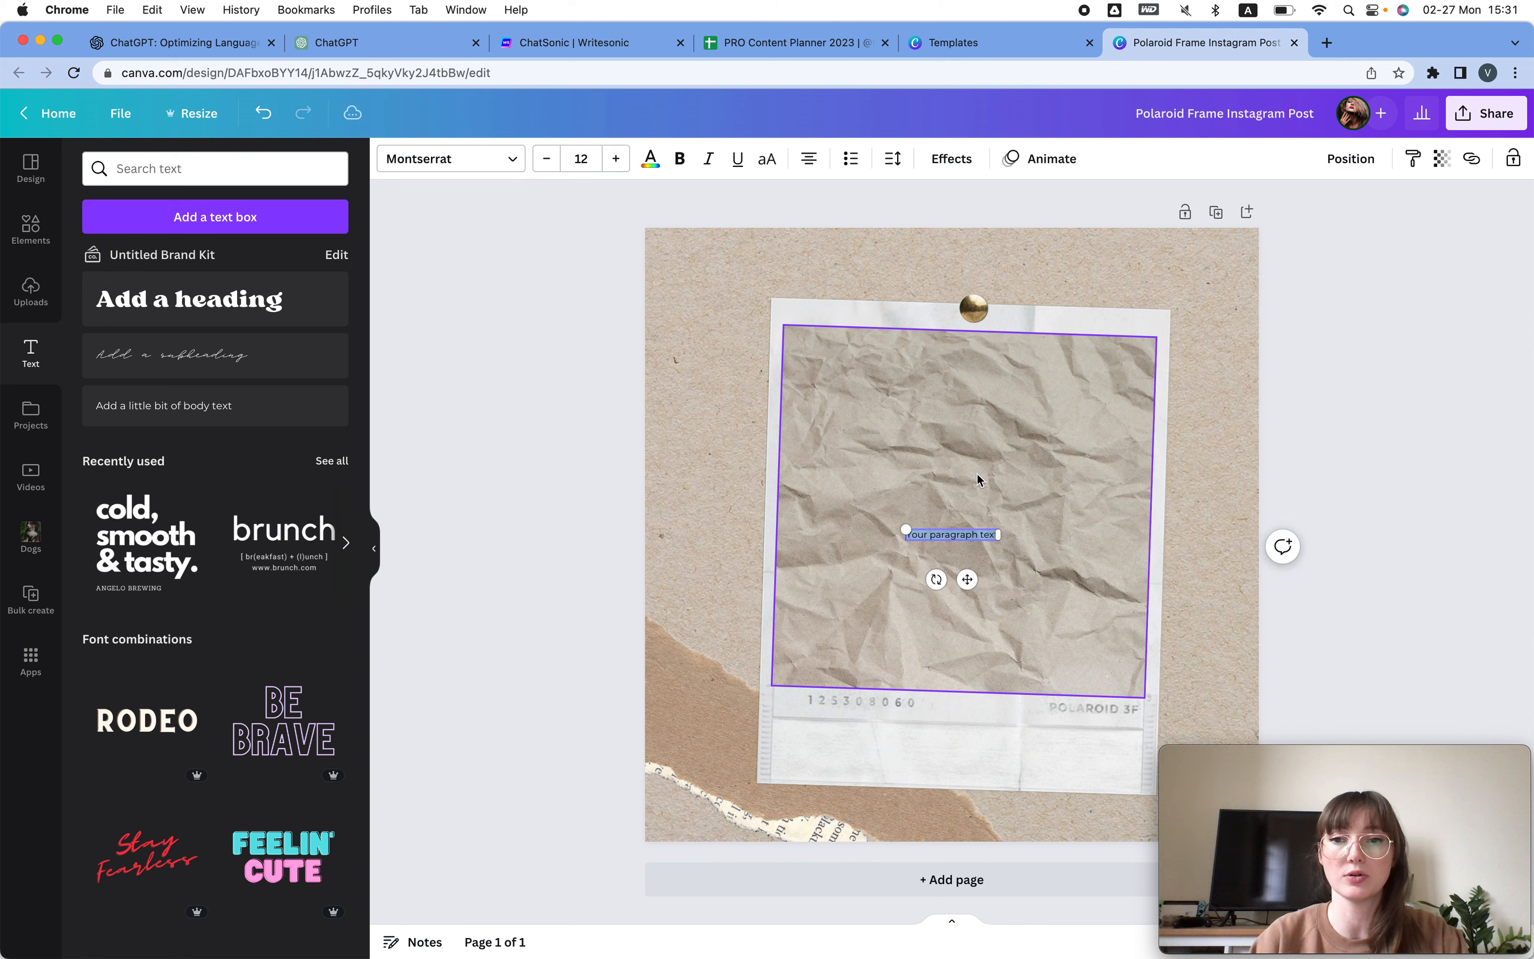
pyautogui.moveTo(1002, 527); pyautogui.dragTo(1091, 531)
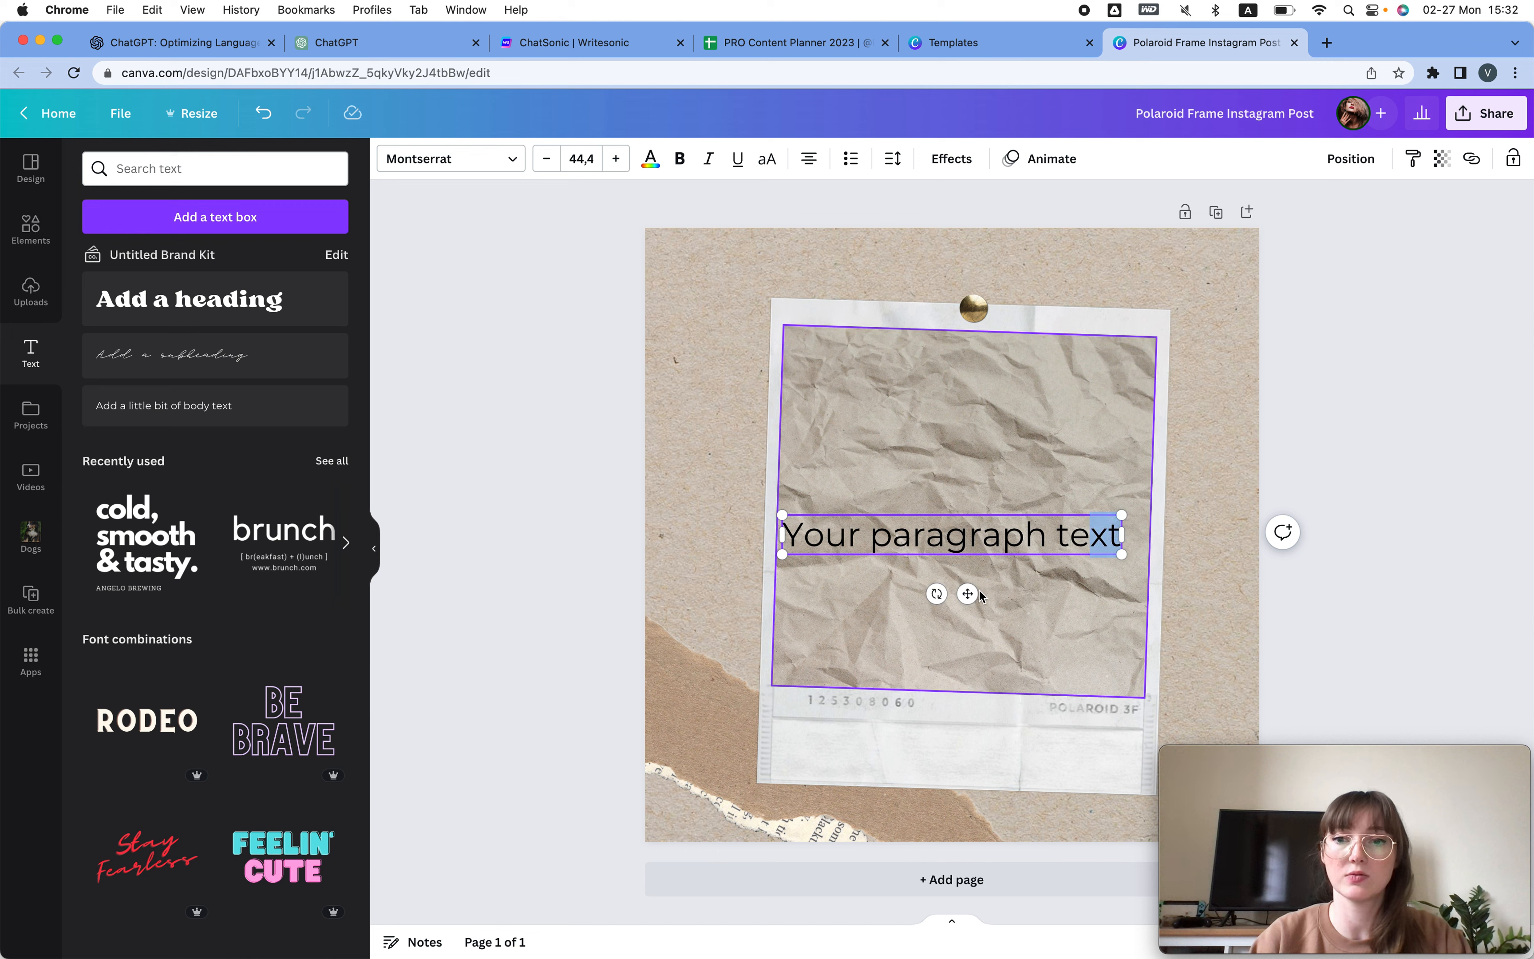
pyautogui.moveTo(967, 593); pyautogui.dragTo(947, 438)
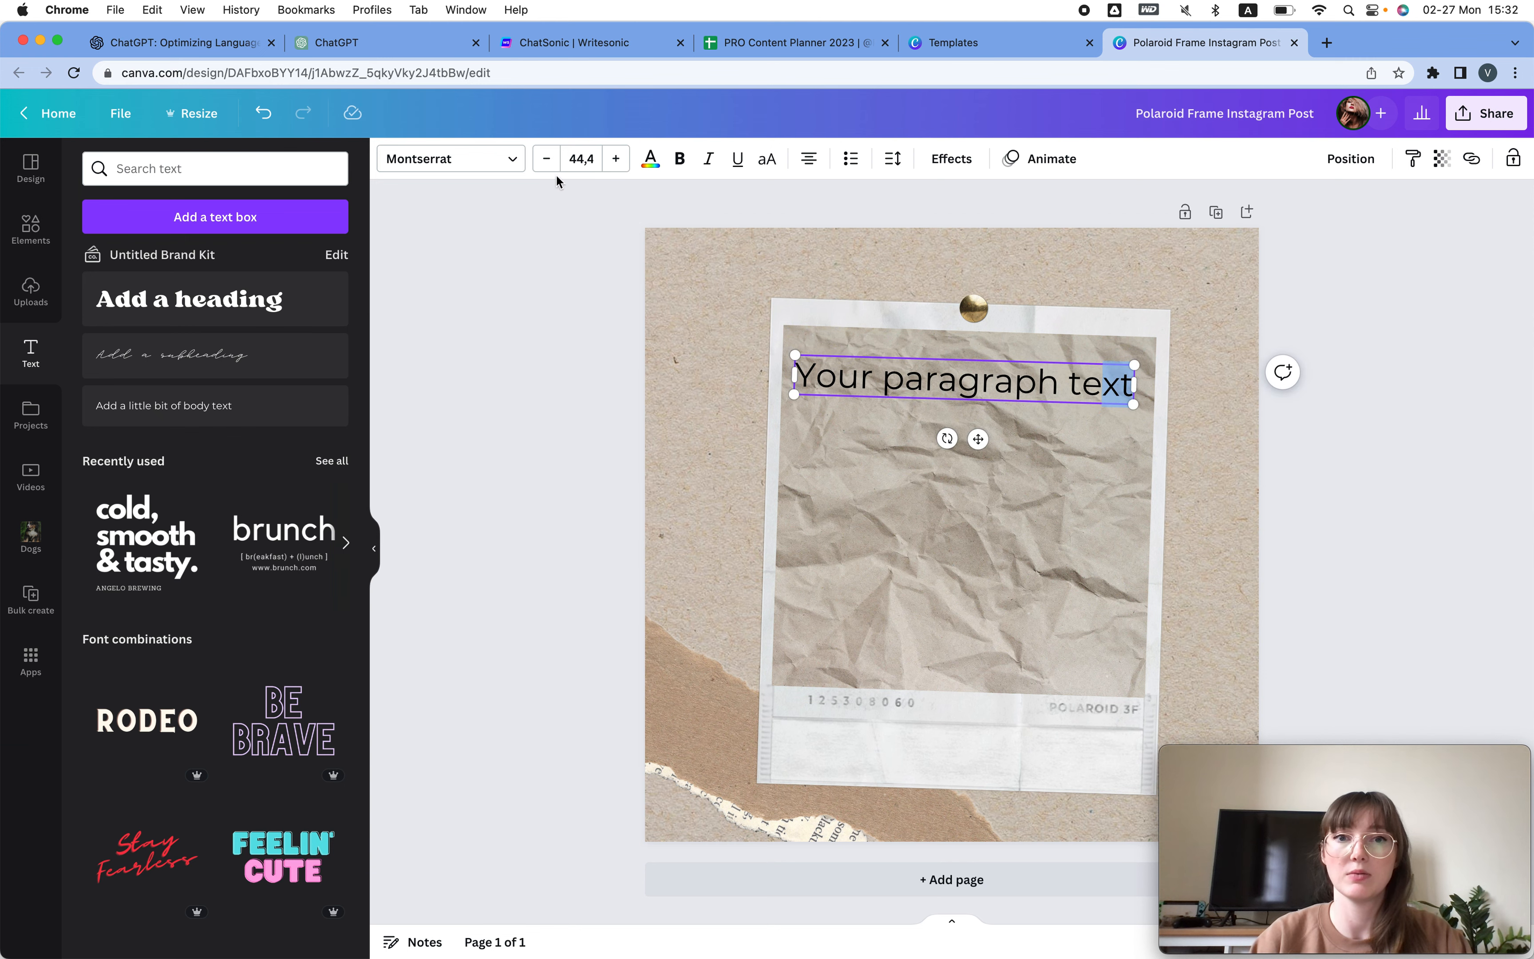
# Reduce the paragraph text to size 39.4 and change its font to Playfair Display.
pyautogui.click(546, 158)
pyautogui.click(545, 159)
pyautogui.click(546, 158)
pyautogui.click(546, 159)
pyautogui.click(546, 159)
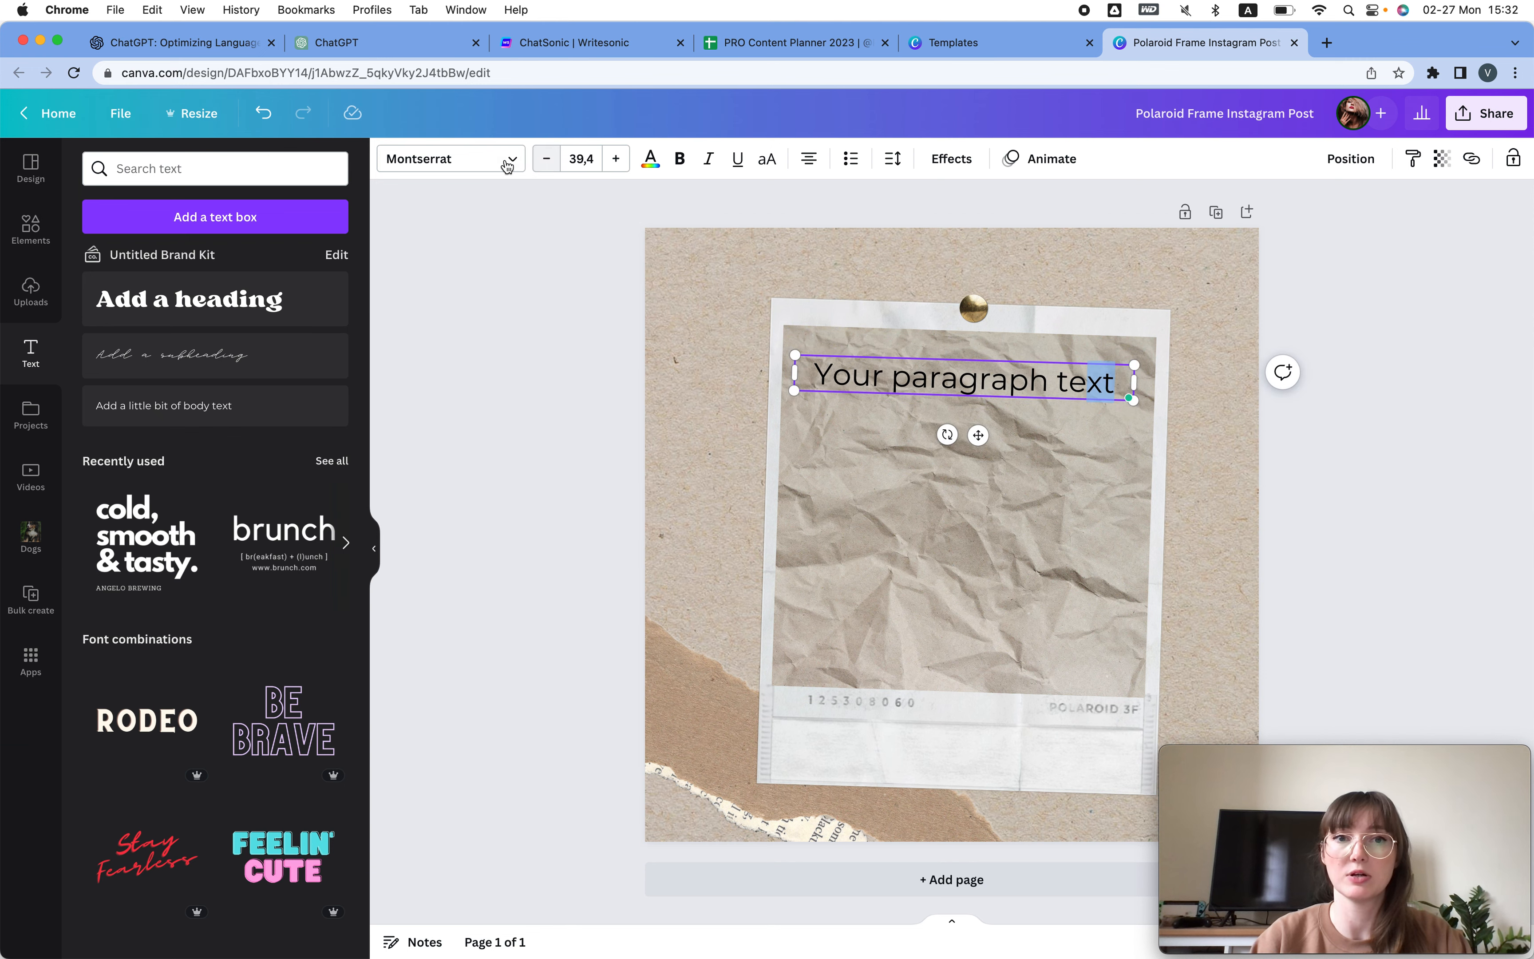
pyautogui.click(472, 167)
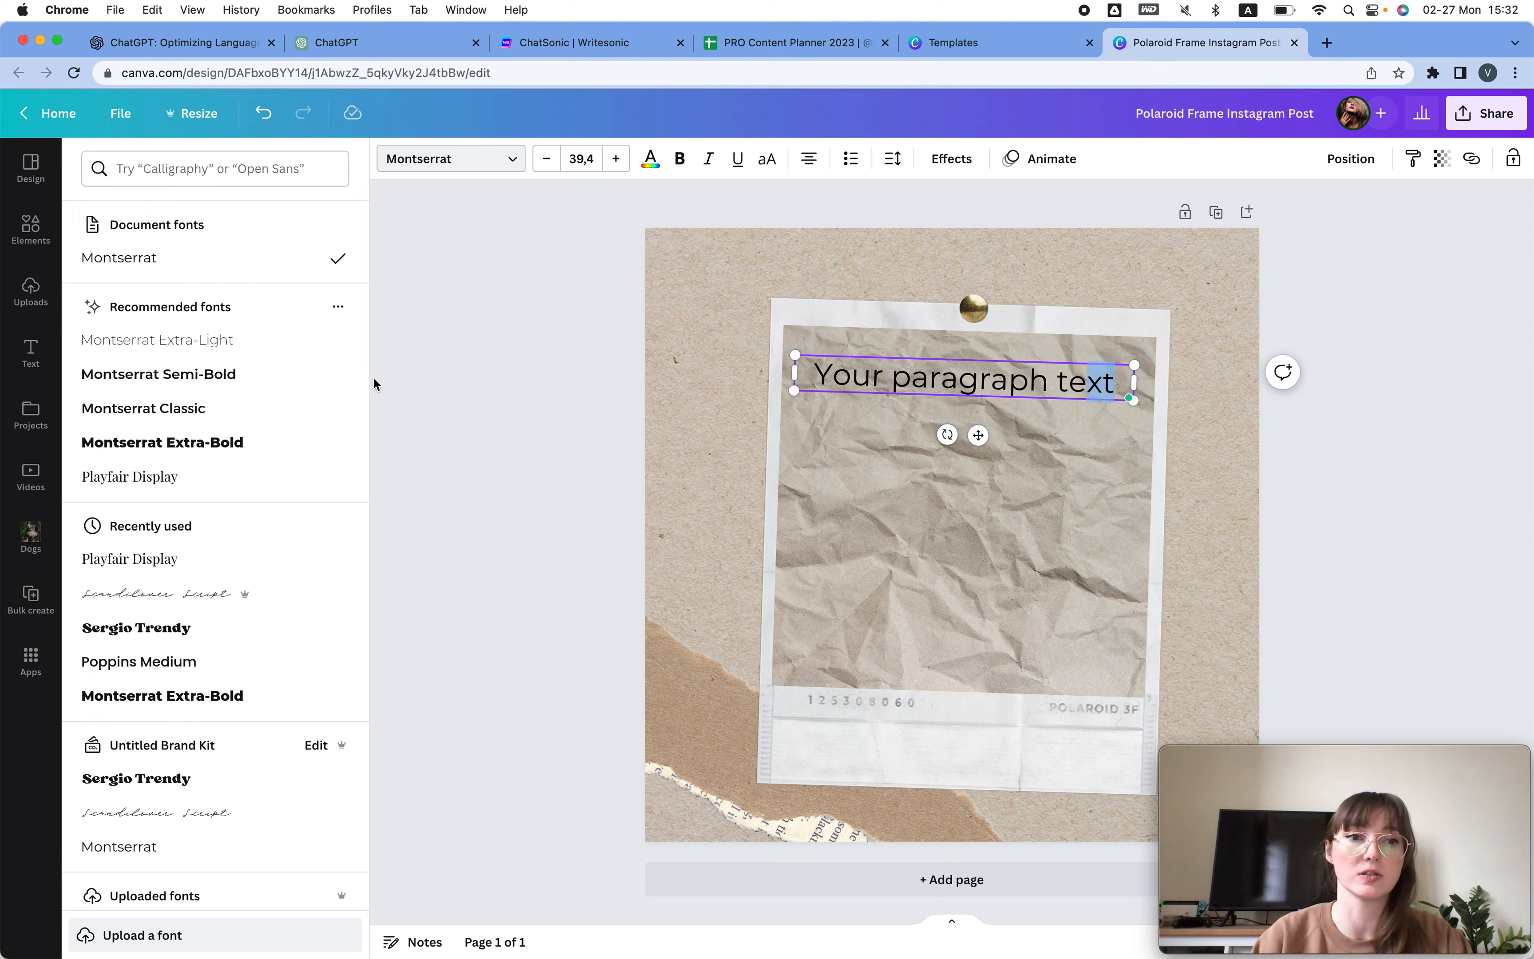
pyautogui.click(137, 481)
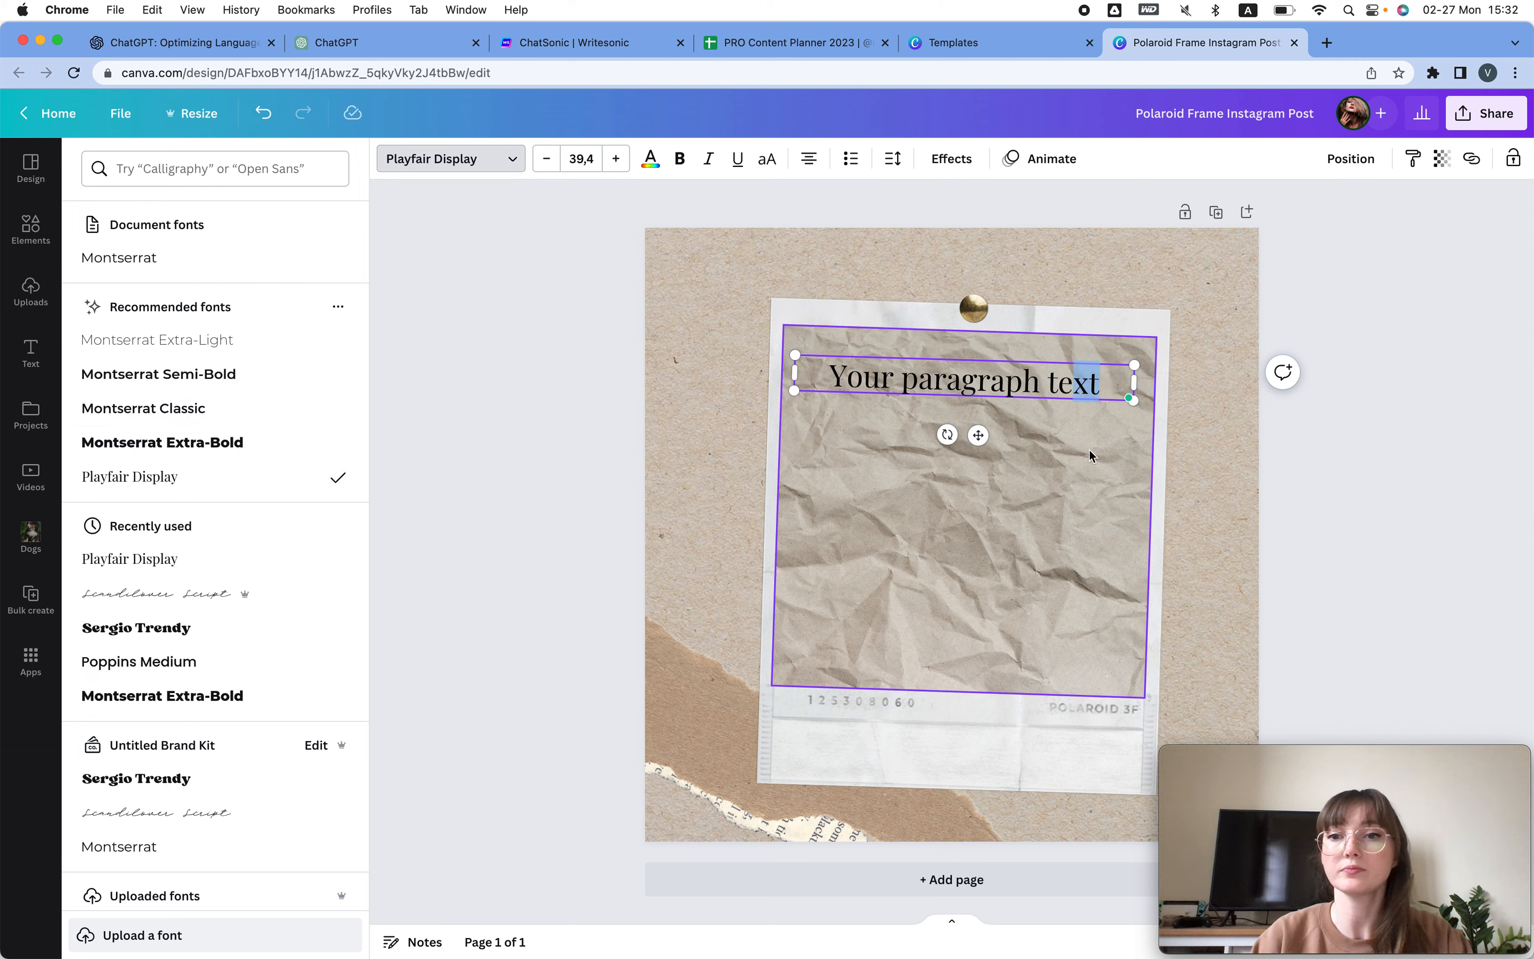
pyautogui.click(1475, 378)
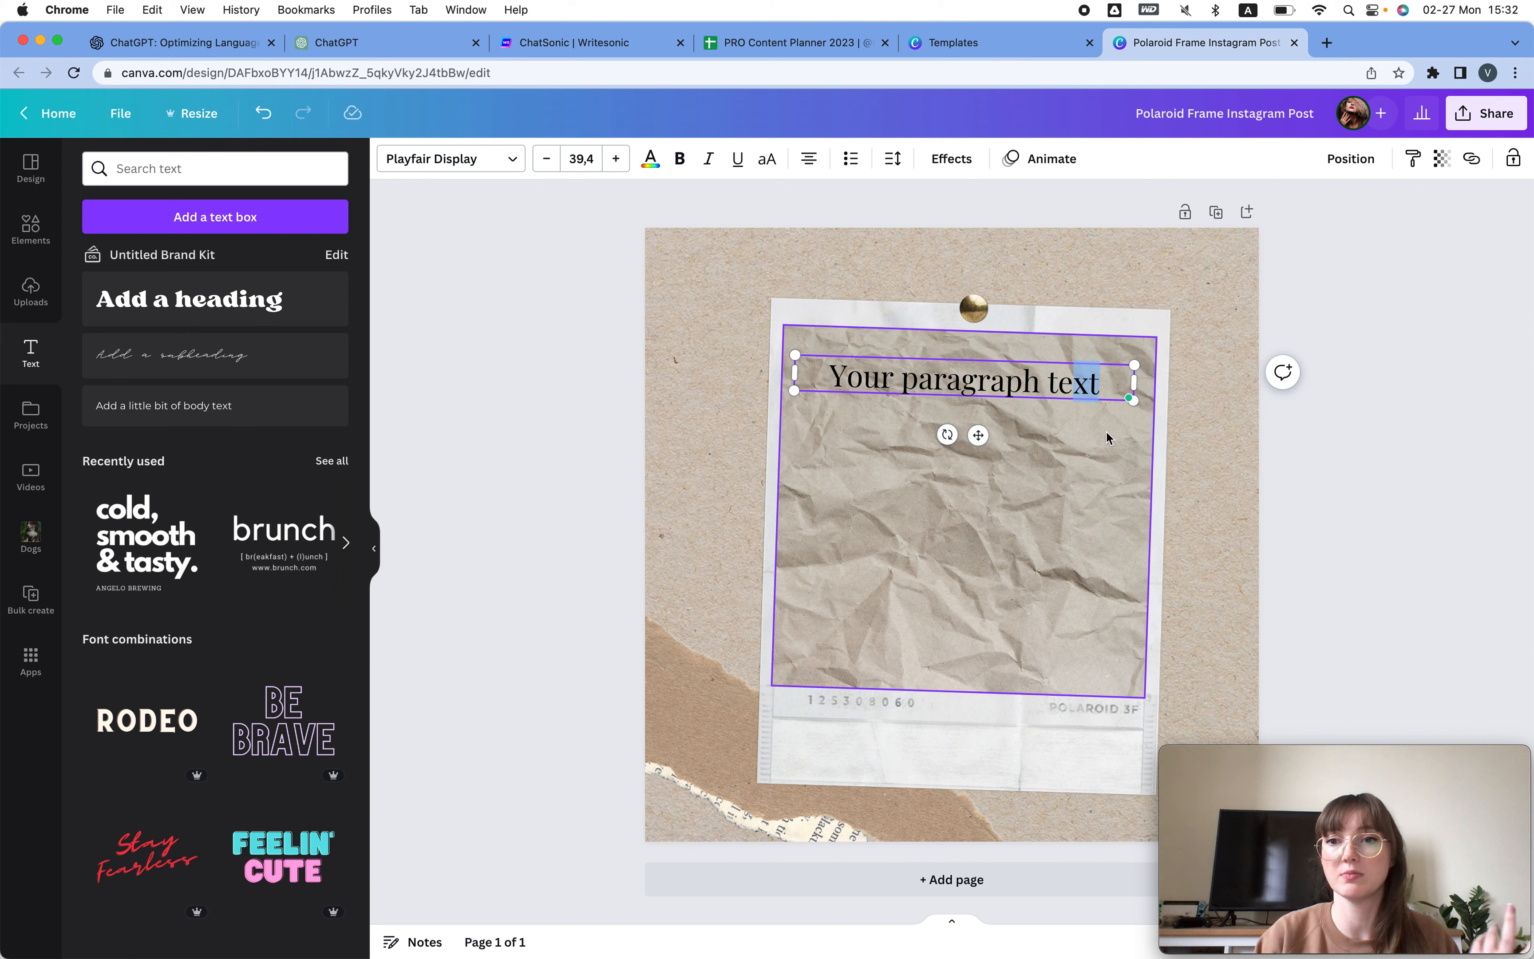
pyautogui.click(1404, 426)
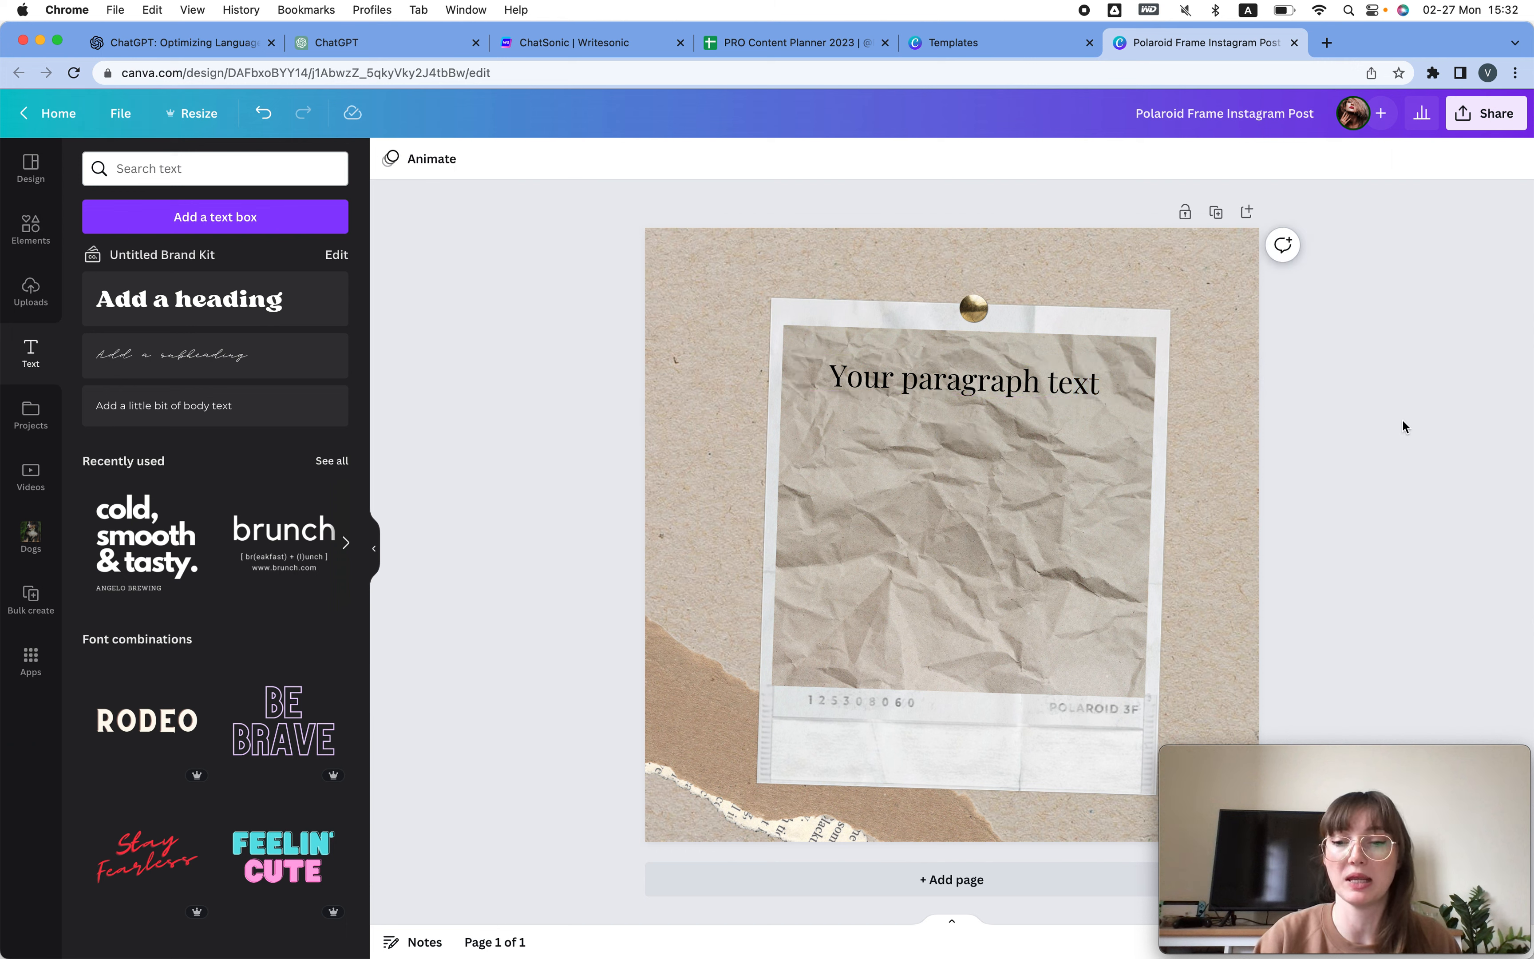
pyautogui.click(992, 377)
pyautogui.moveTo(993, 374); pyautogui.dragTo(983, 758)
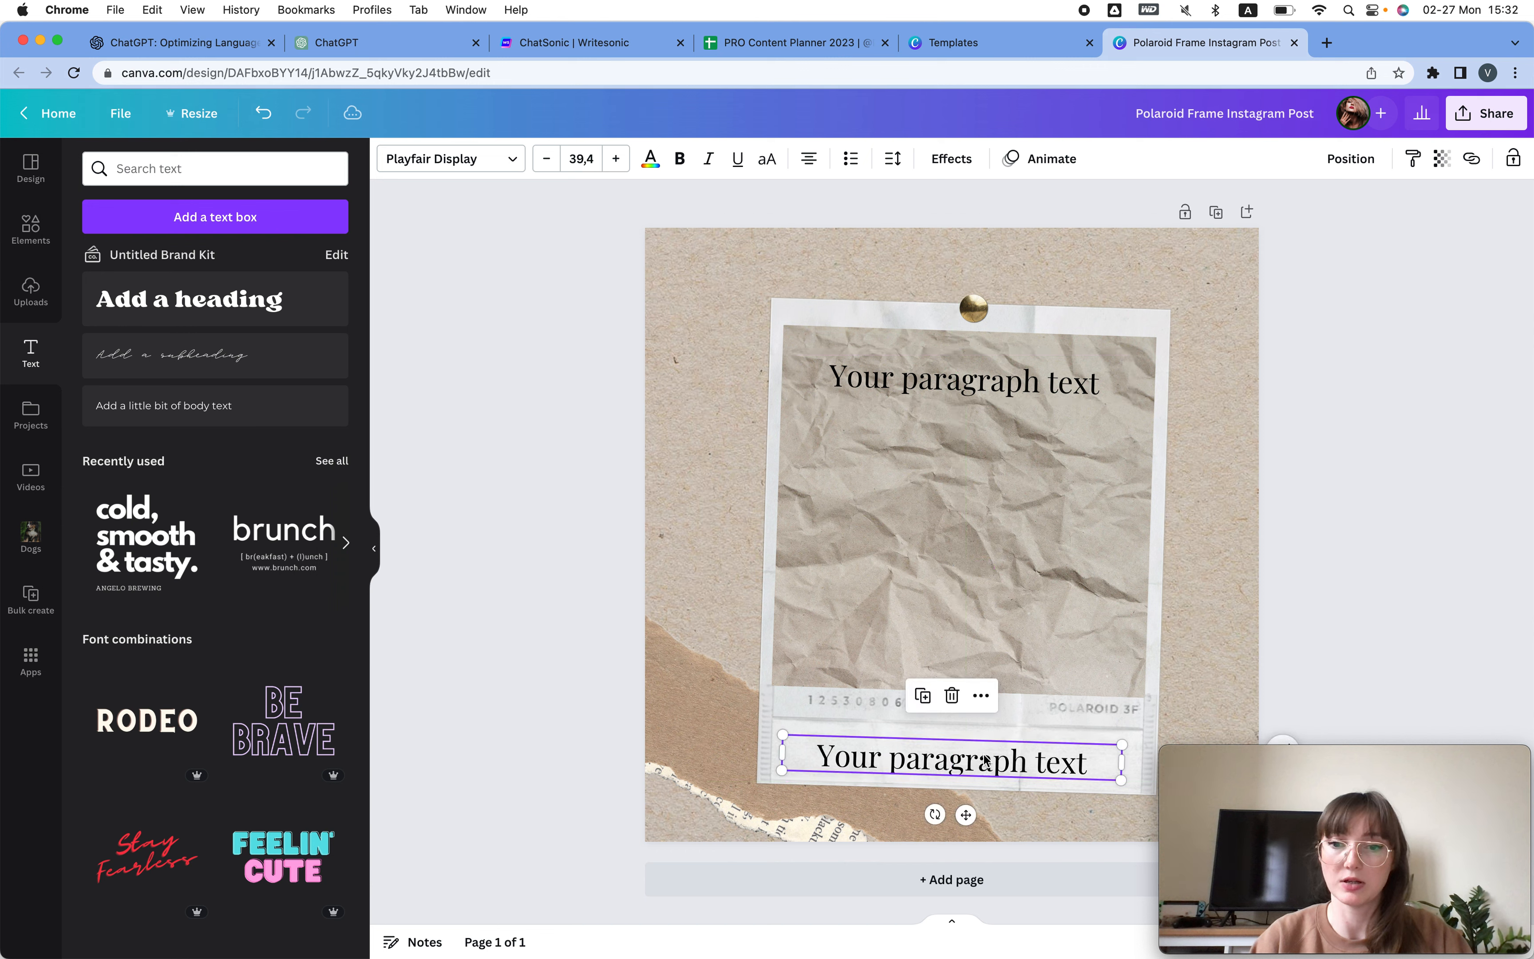
pyautogui.doubleClick(981, 759)
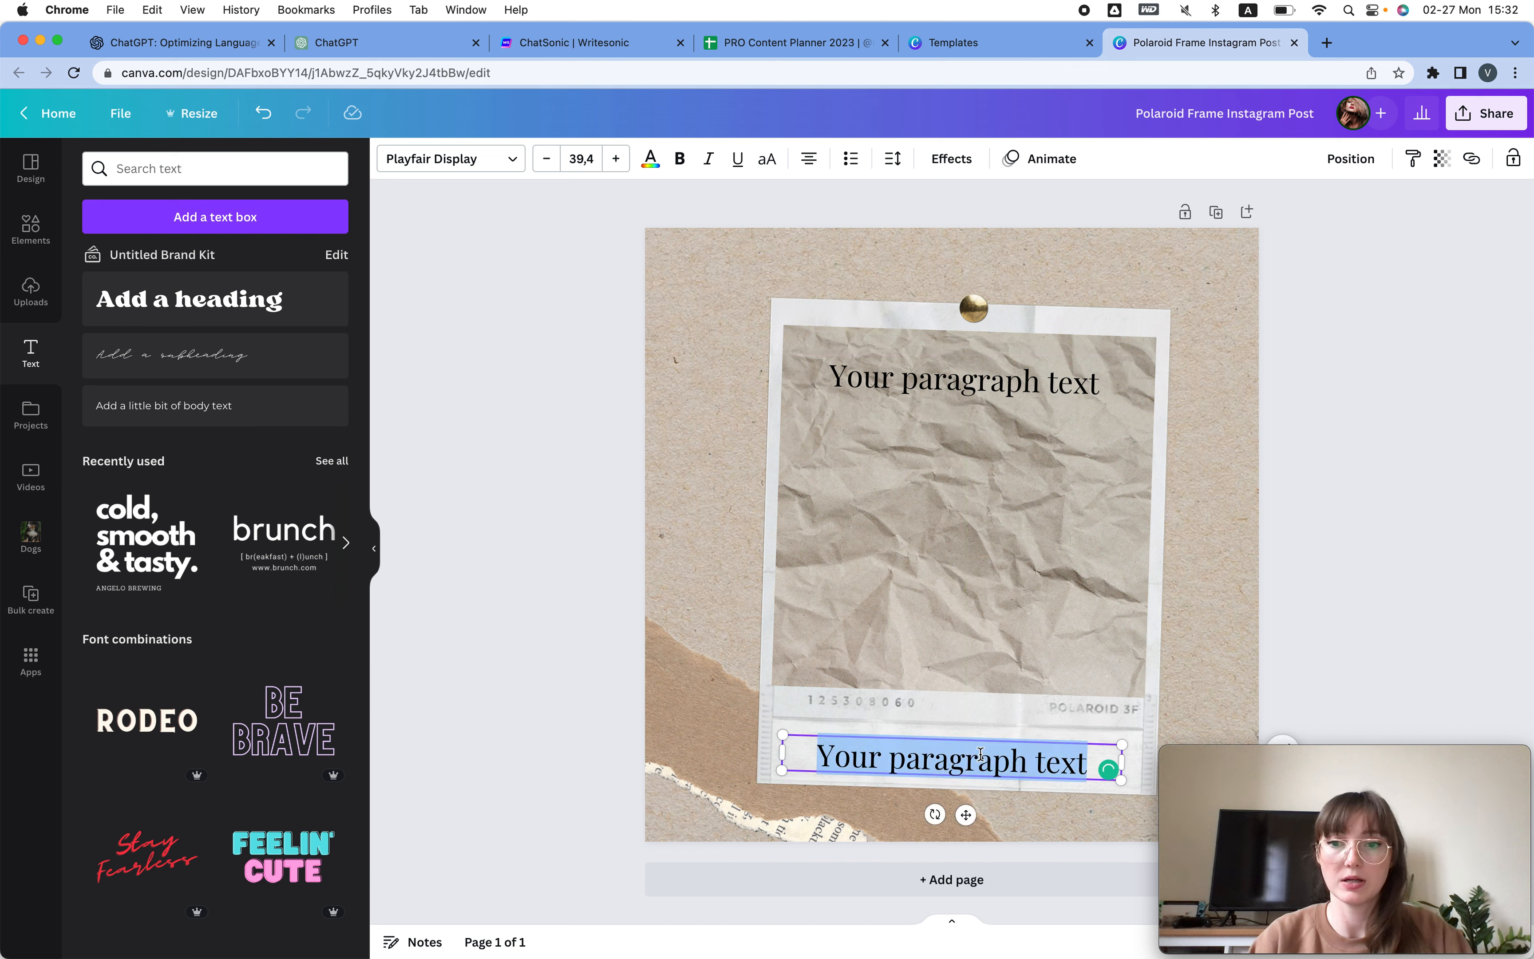
pyautogui.write('@')
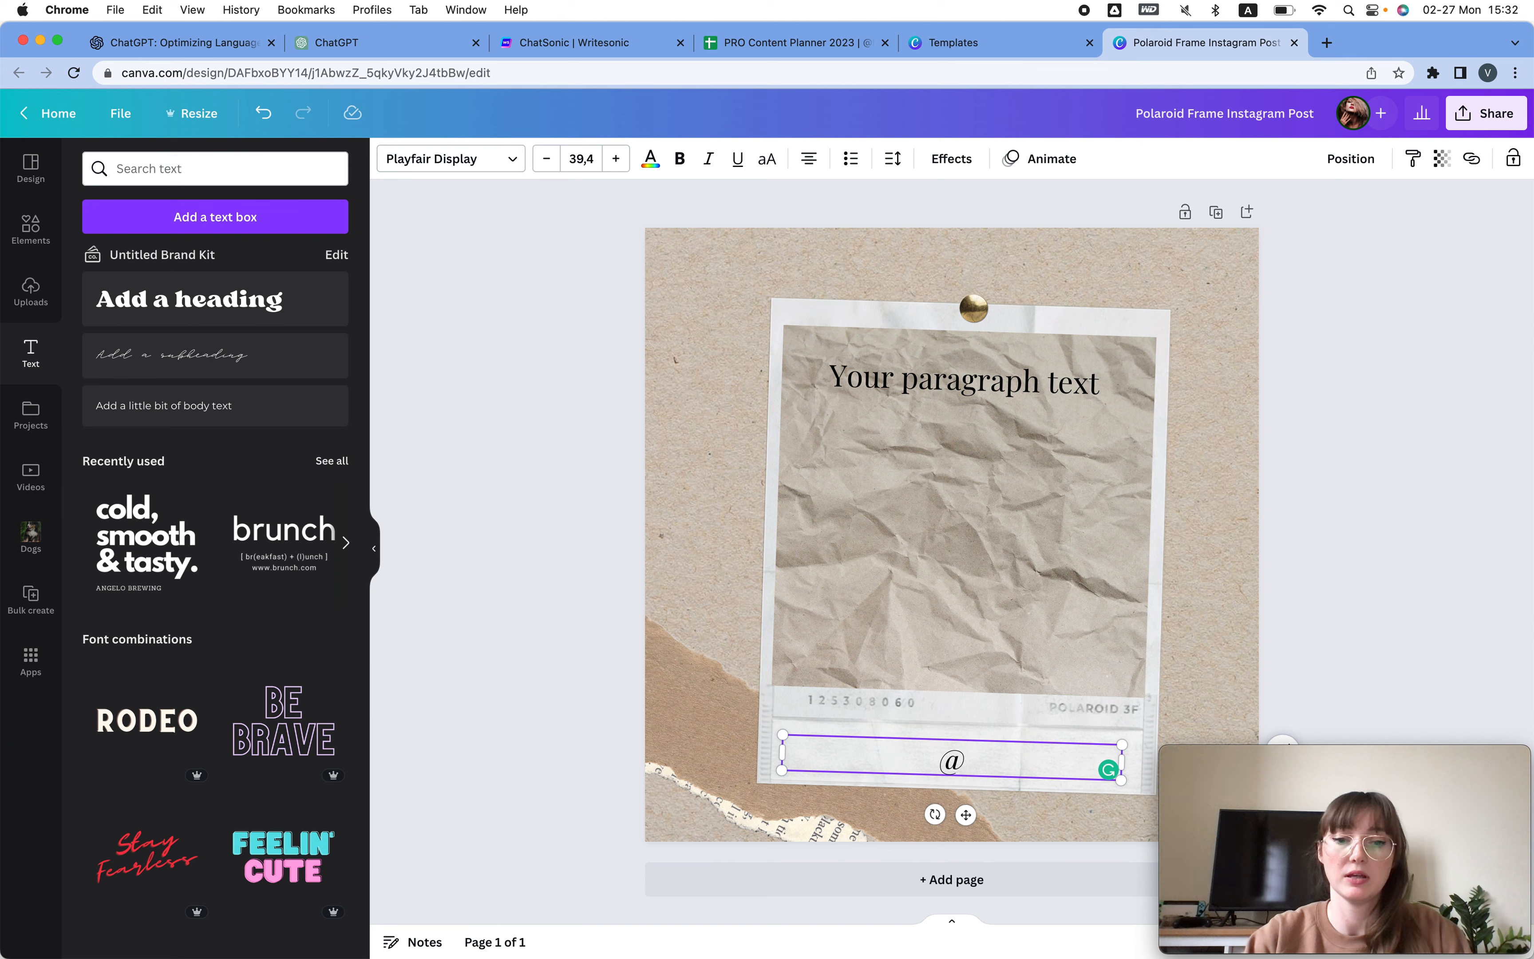
pyautogui.write('RealisticP')
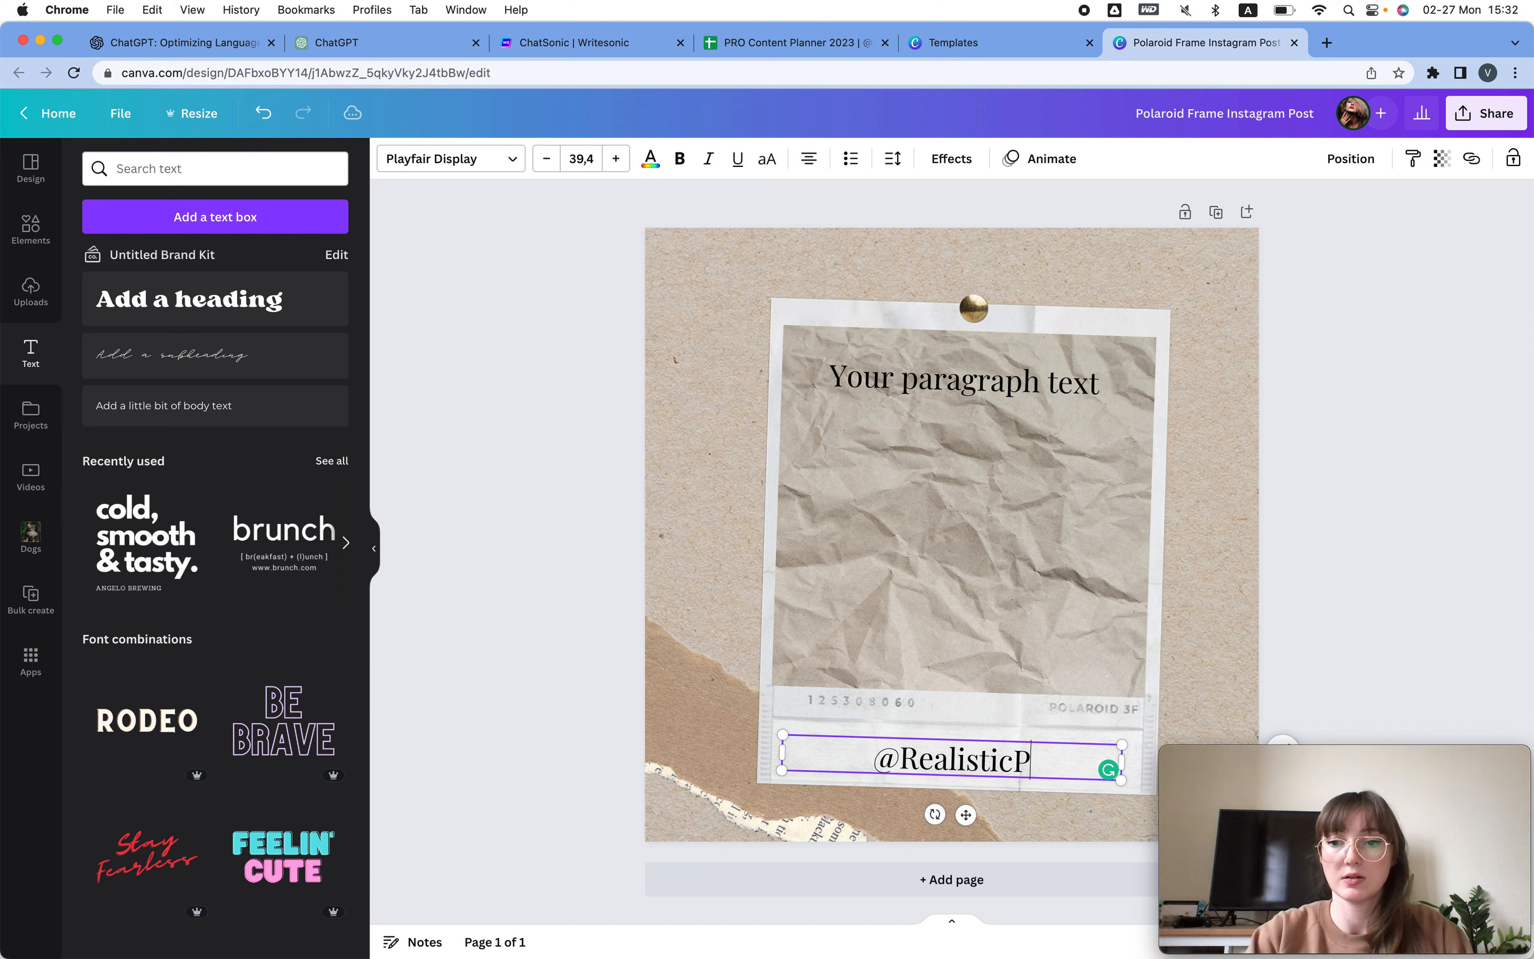
pyautogui.write('lanner')
pyautogui.press('super+a')
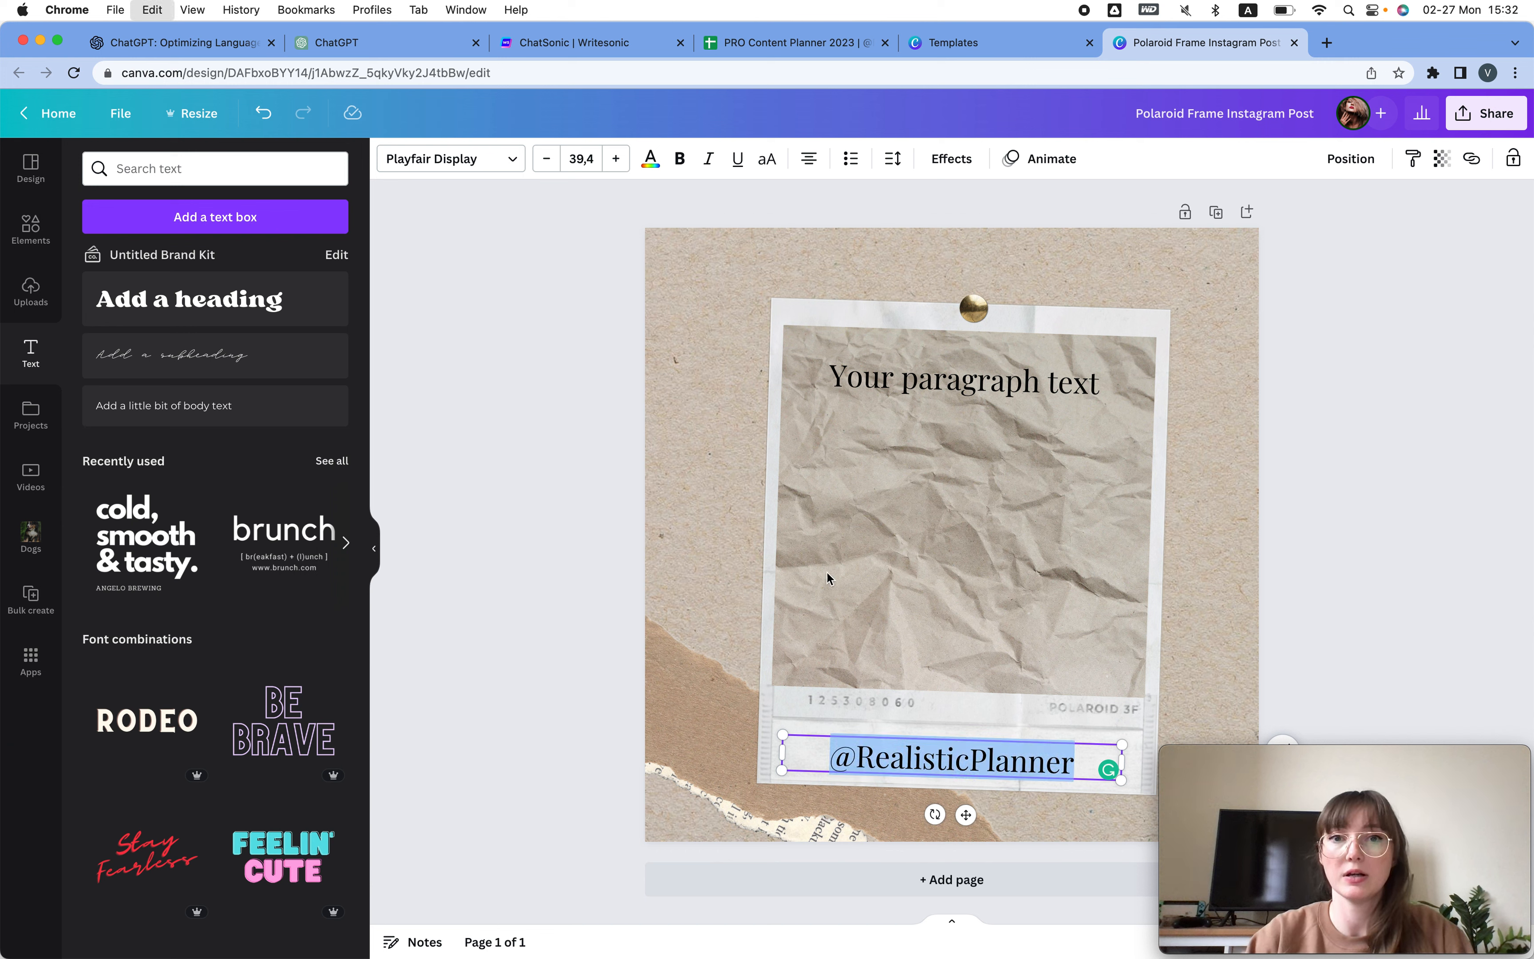
pyautogui.click(584, 159)
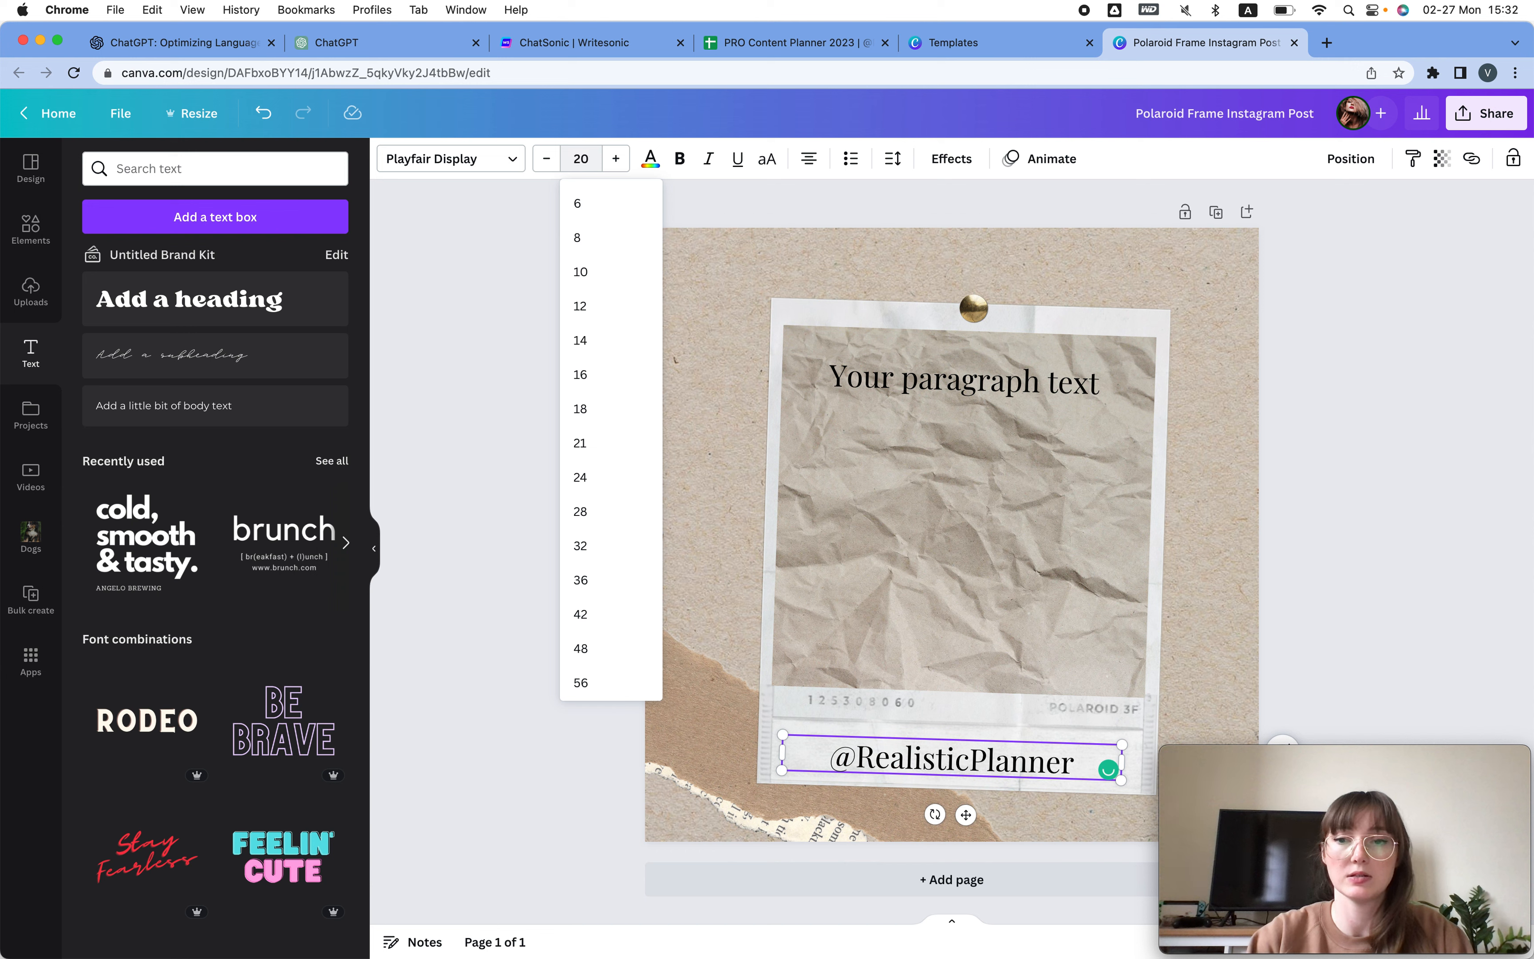
pyautogui.press('Return')
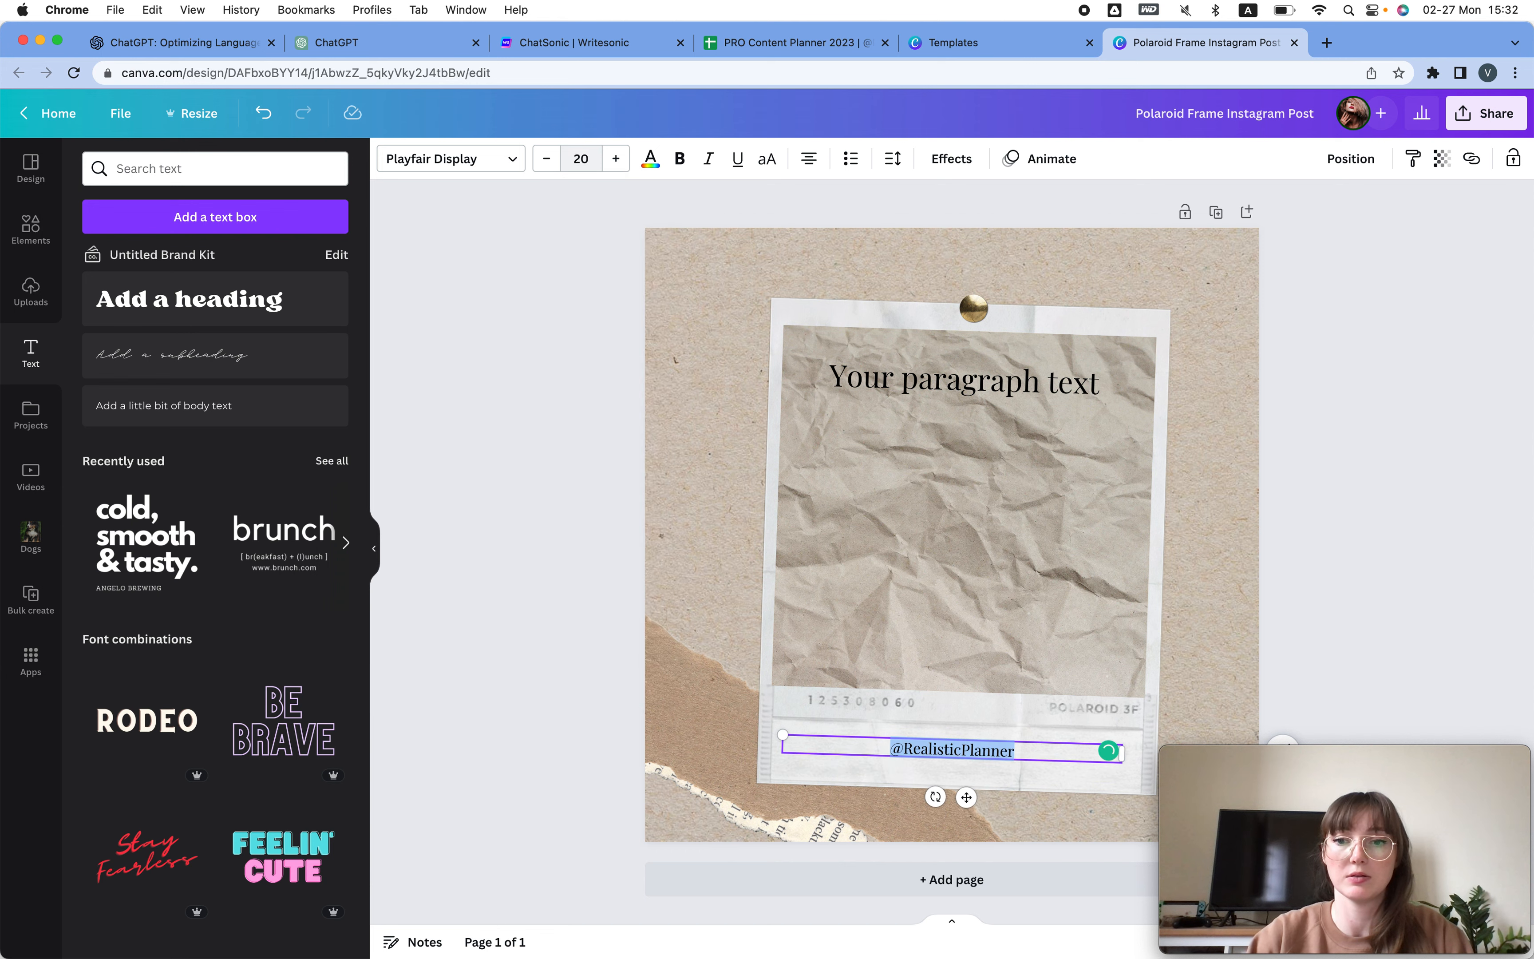
pyautogui.click(546, 159)
pyautogui.click(546, 159)
pyautogui.click(546, 159)
pyautogui.moveTo(965, 797); pyautogui.dragTo(968, 808)
pyautogui.click(1437, 580)
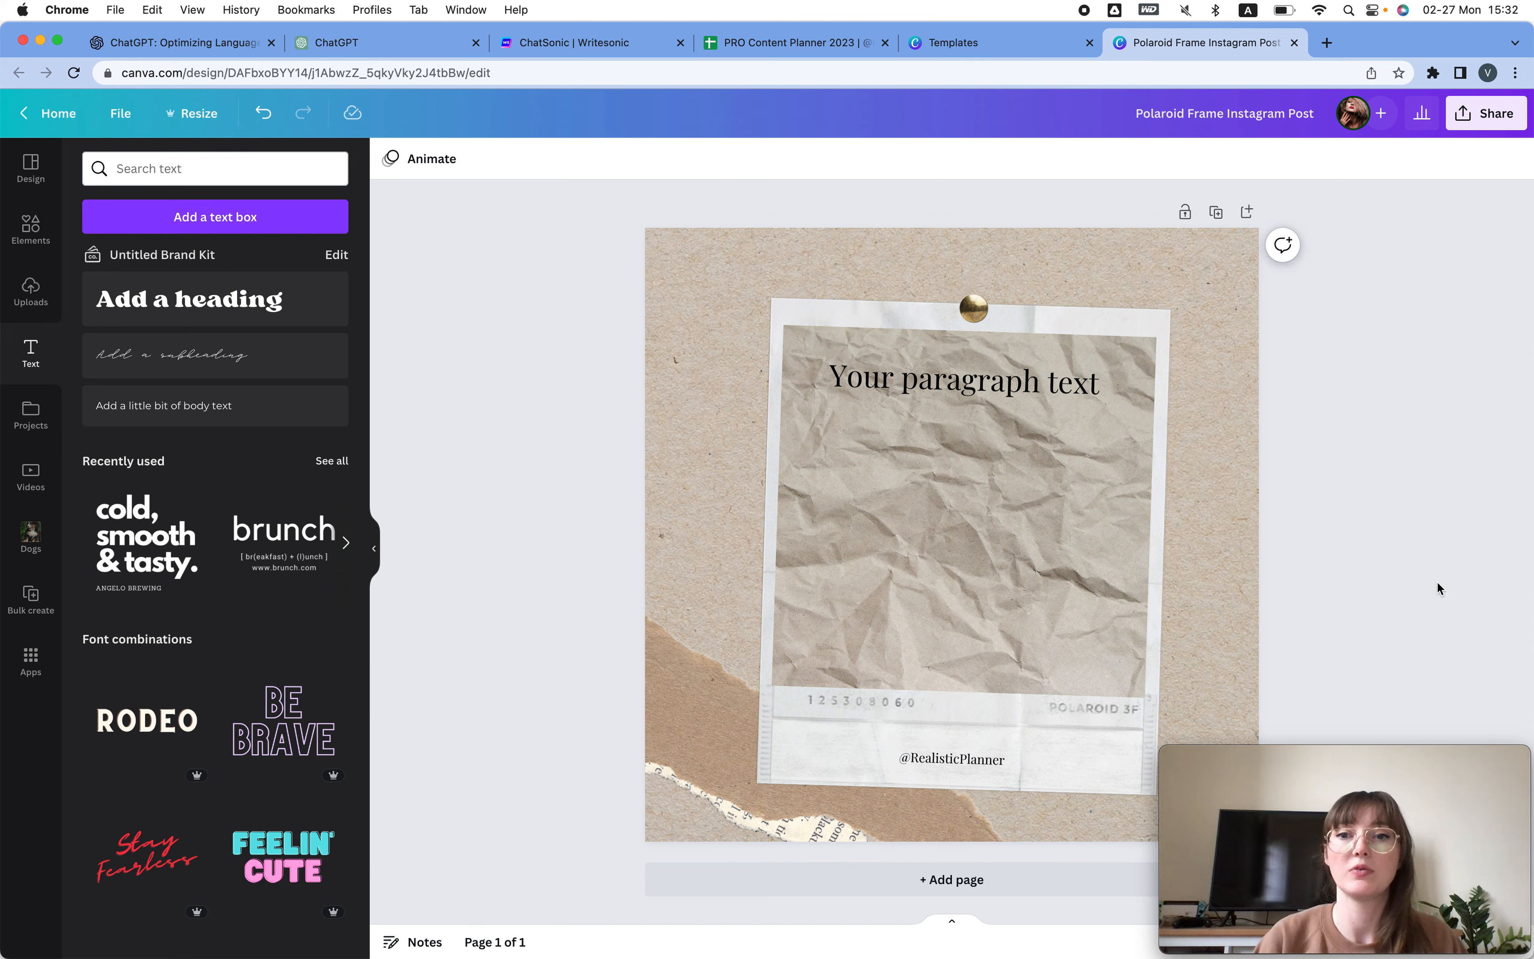
# Change the color of the paragraph text on the crumpled paper to white.
pyautogui.click(1080, 385)
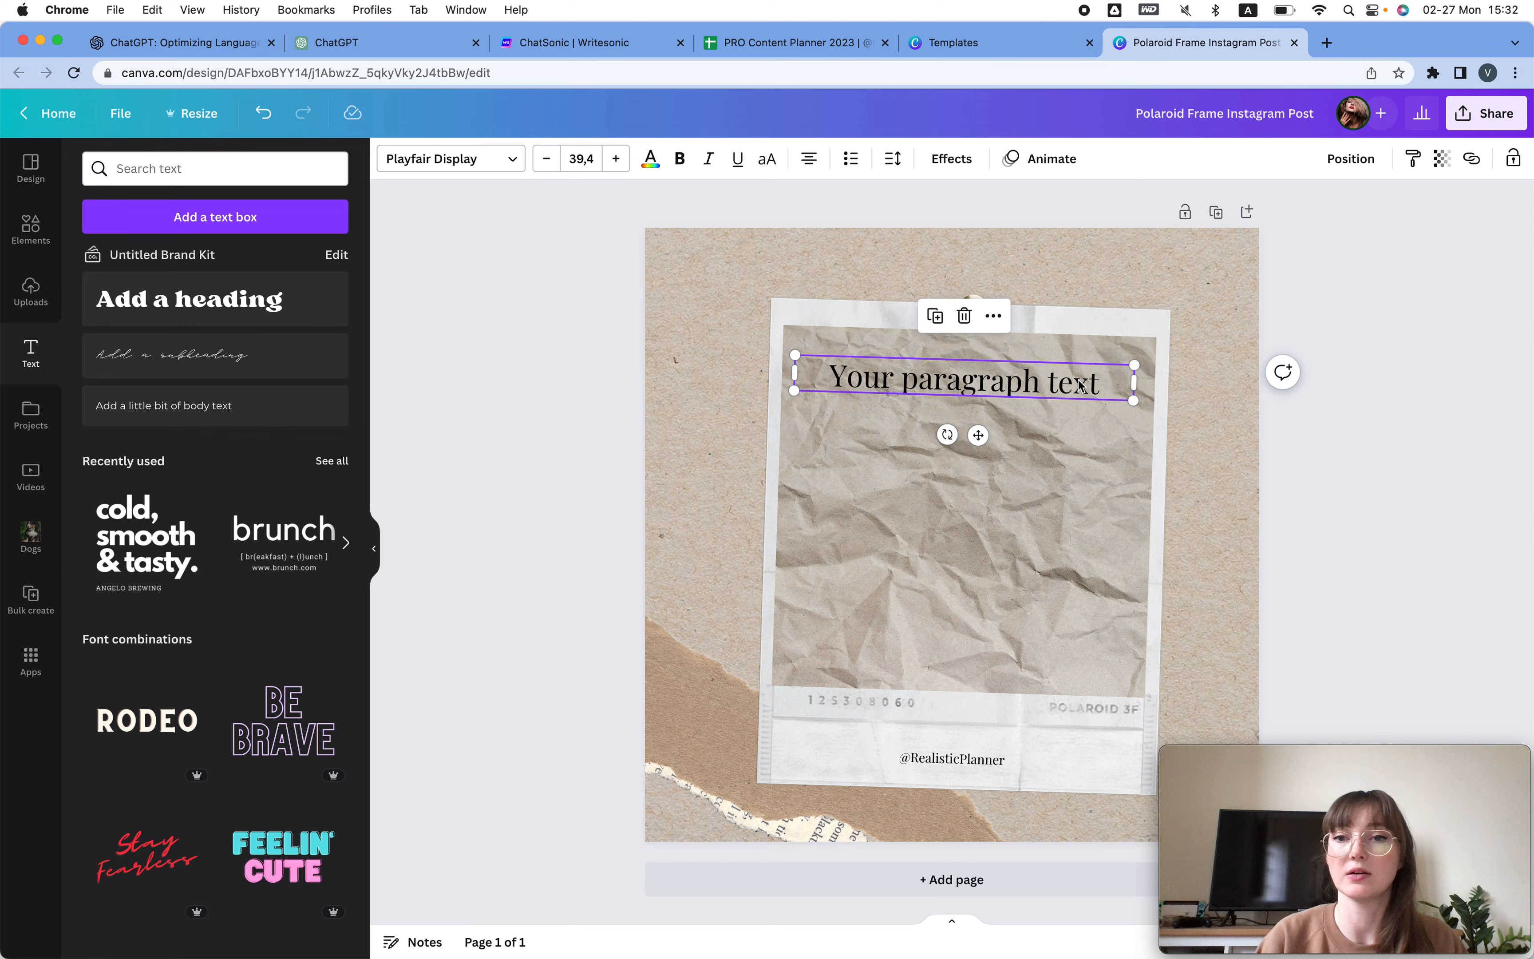
pyautogui.click(651, 159)
pyautogui.click(200, 250)
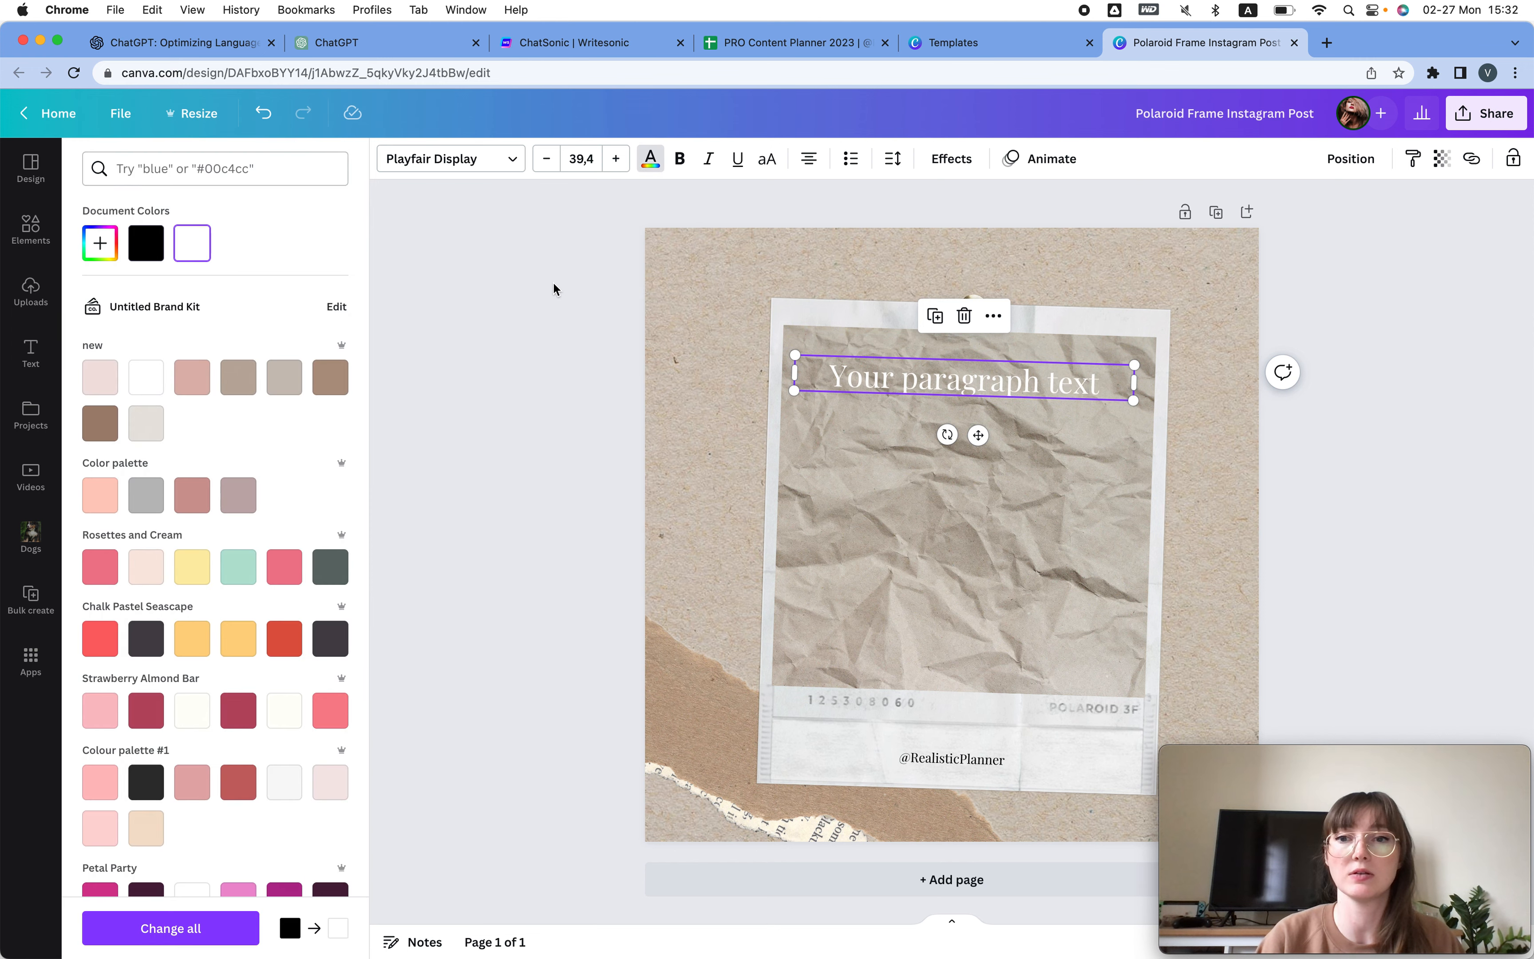
pyautogui.click(1366, 465)
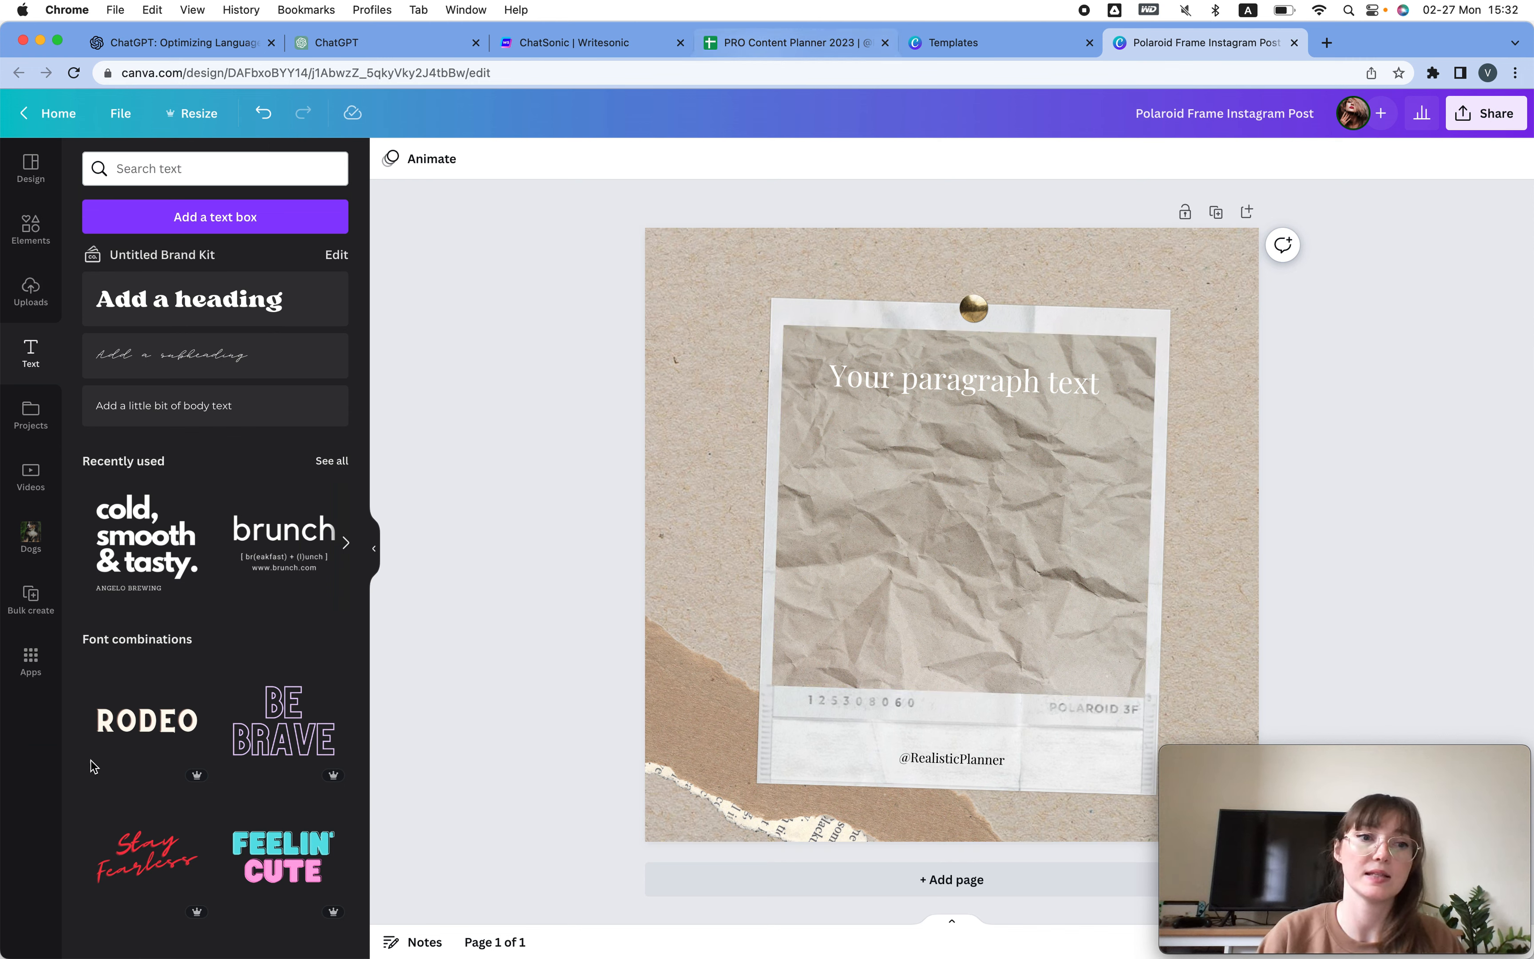
# Look up "bulk" among the Canva apps, open Bulk create, and start entering its data manually.
pyautogui.click(30, 659)
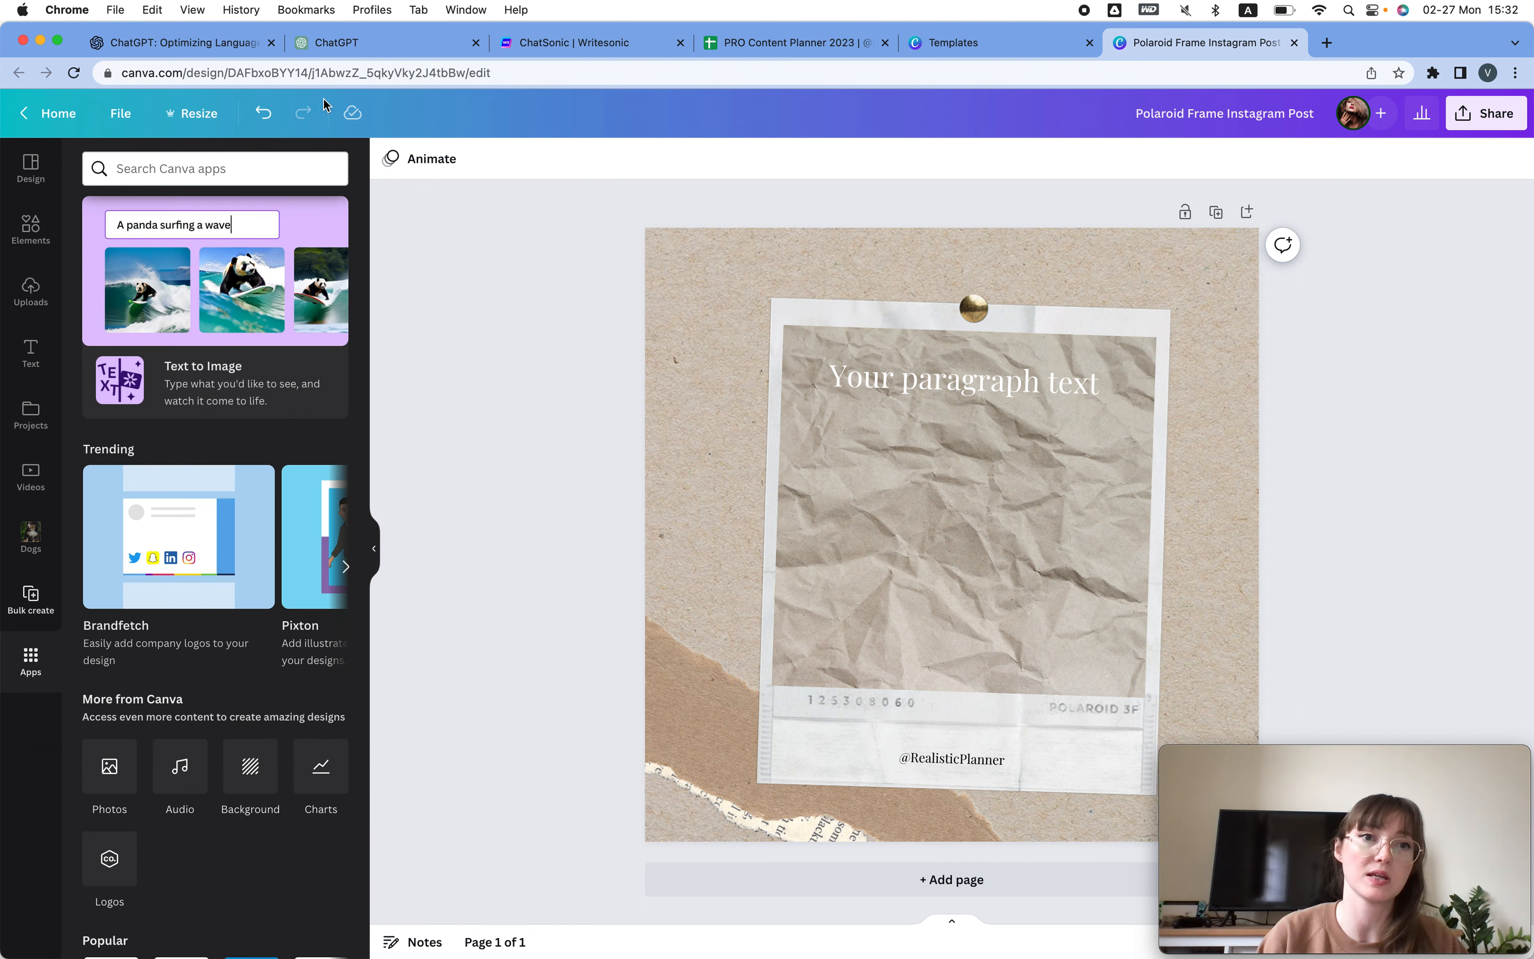
pyautogui.click(232, 161)
pyautogui.write('bulk')
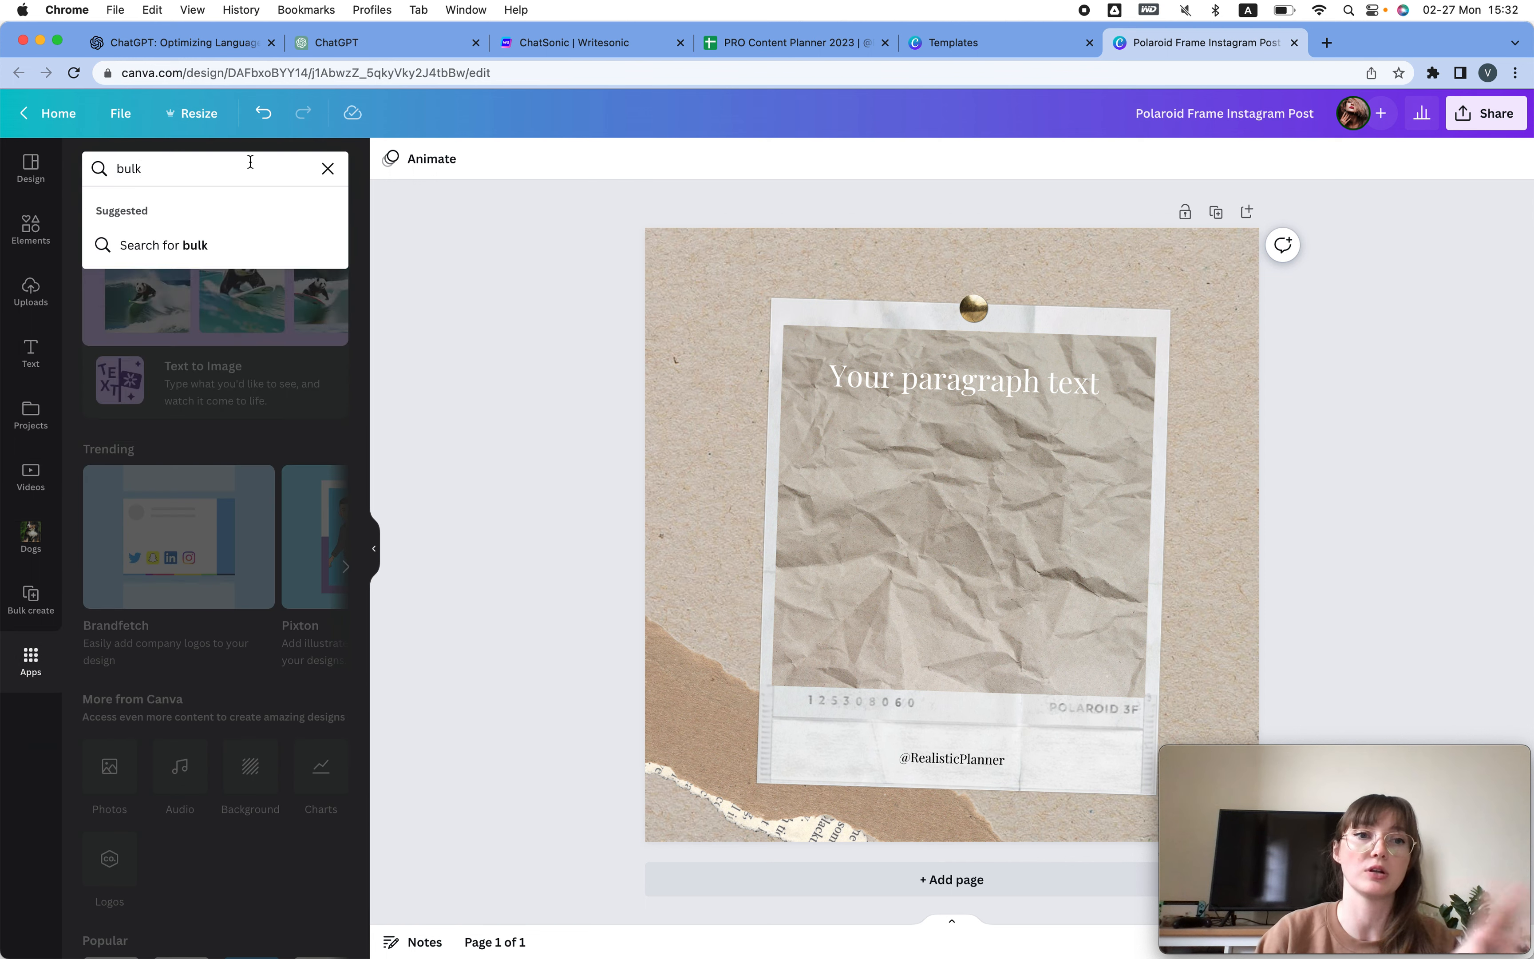
pyautogui.click(35, 606)
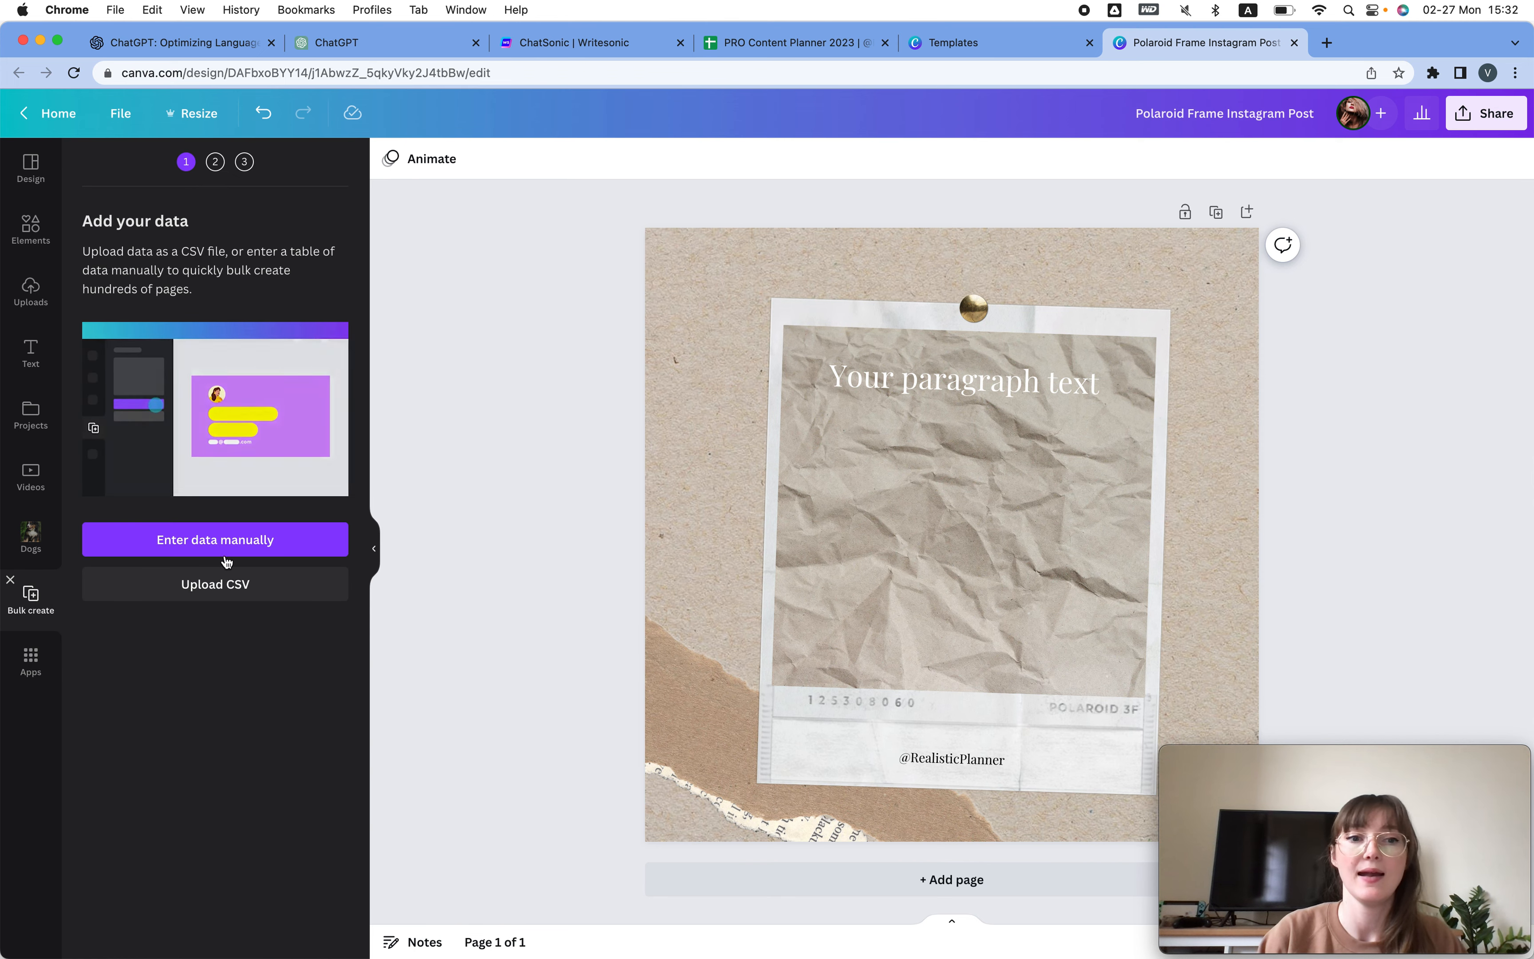
pyautogui.click(211, 546)
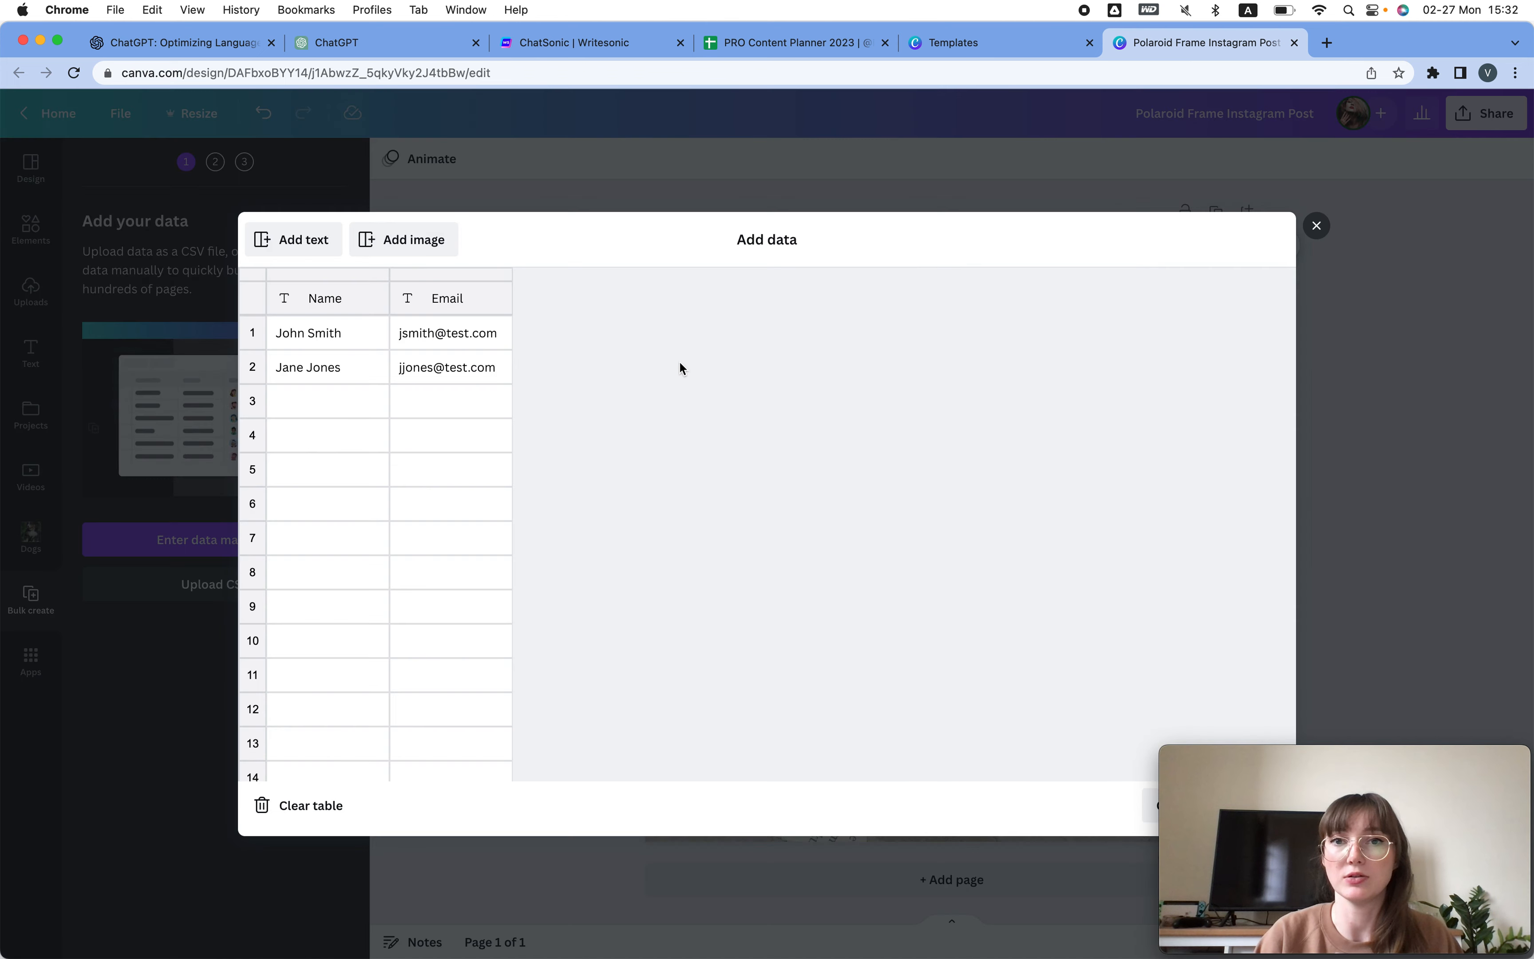
# Switch to the PRO Content Planner 2023 spreadsheet and copy the ten quotes in B2:B11 of the JAN captions sheet.
pyautogui.click(820, 43)
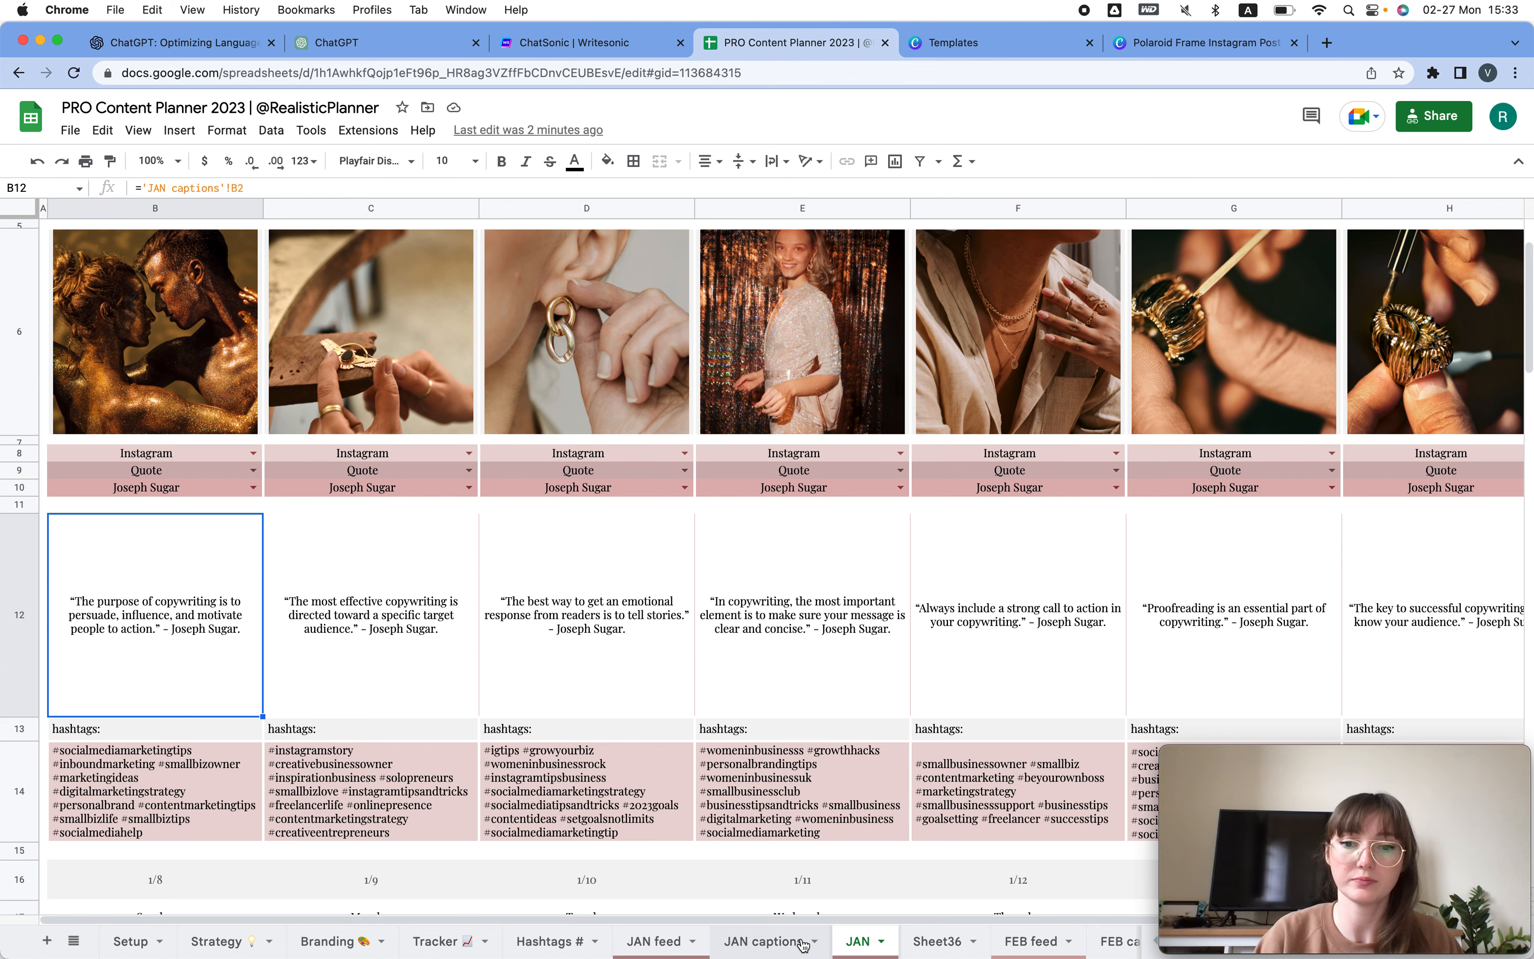
pyautogui.click(764, 940)
pyautogui.moveTo(274, 330); pyautogui.dragTo(246, 612)
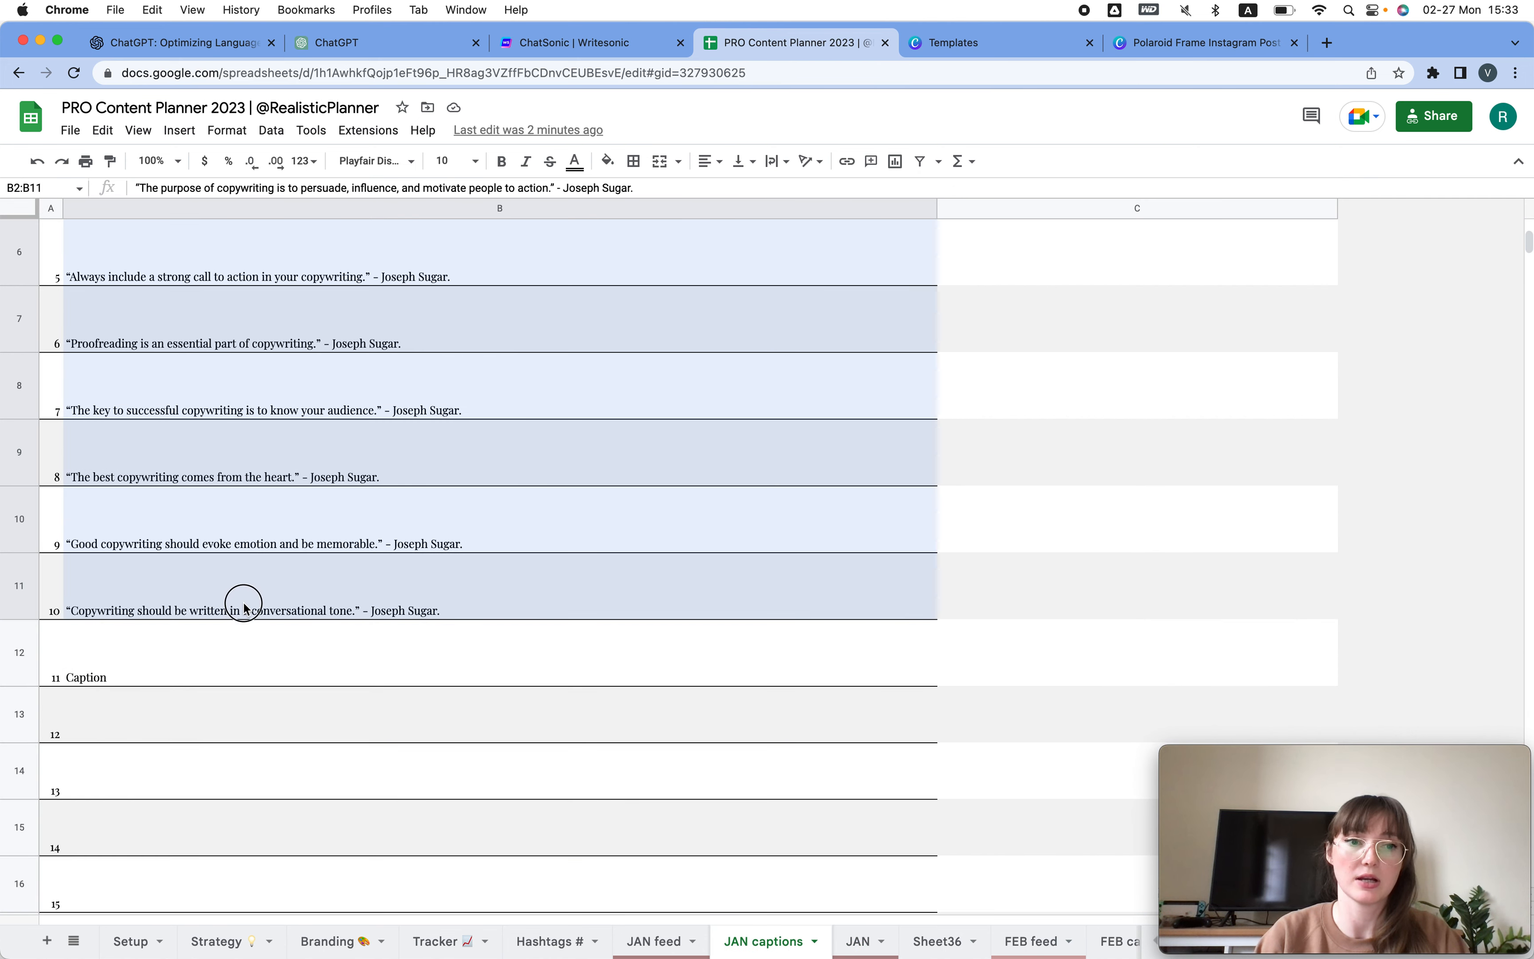
pyautogui.press('super+c')
pyautogui.scroll(5, 247, 613)
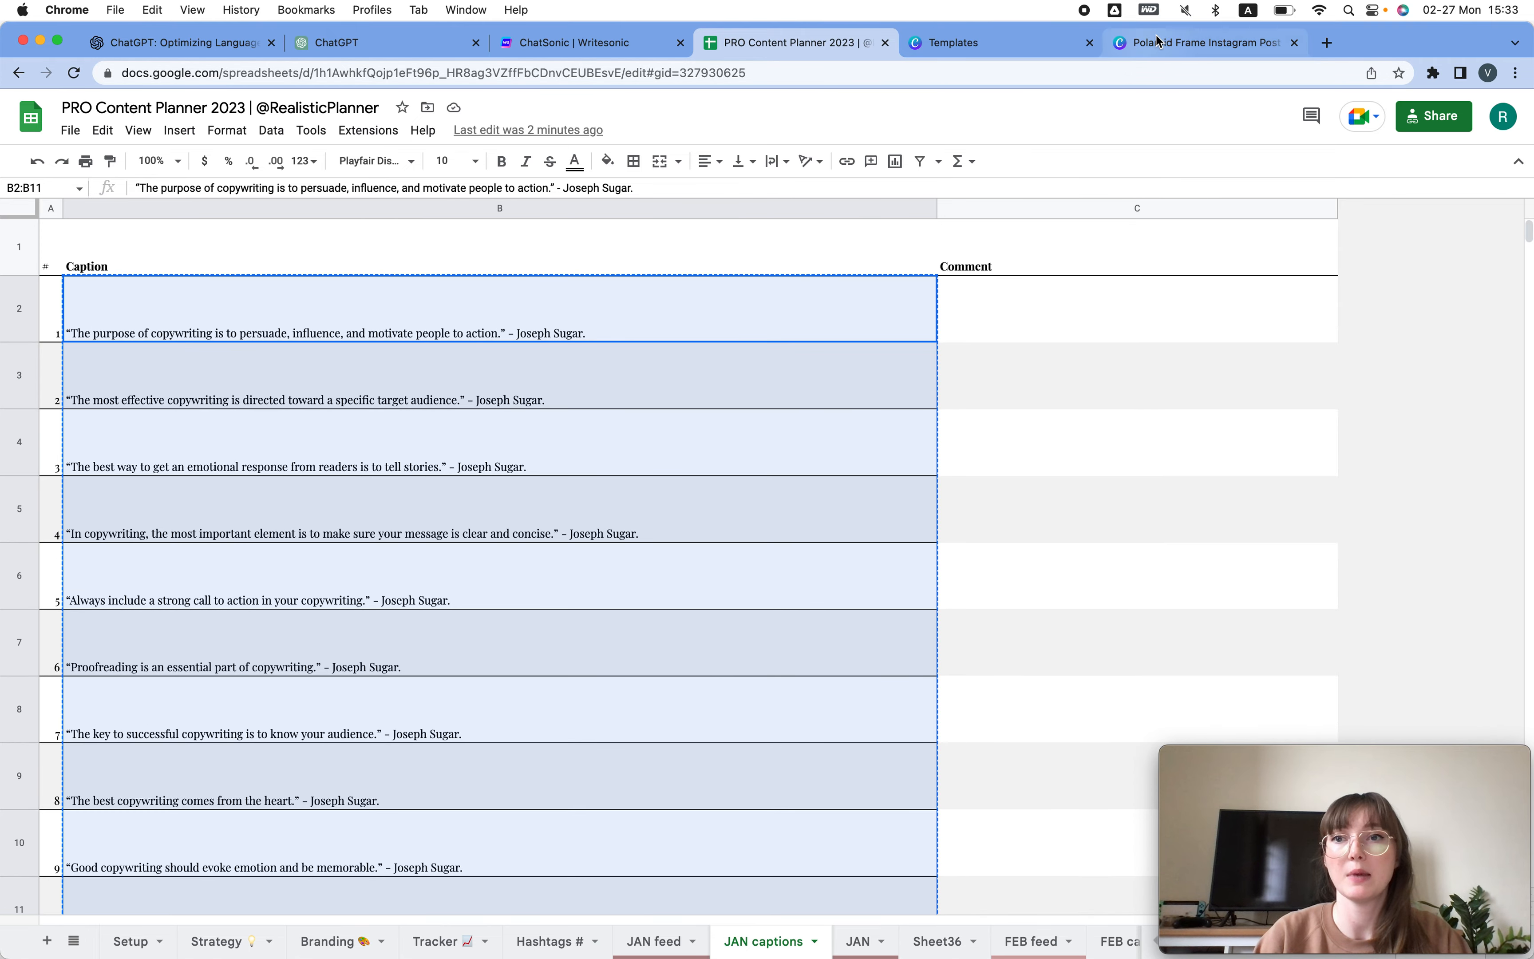
# Return to the Canva design and paste the copied quotes into the Name column of the data table from row 1.
pyautogui.click(1204, 43)
pyautogui.click(344, 335)
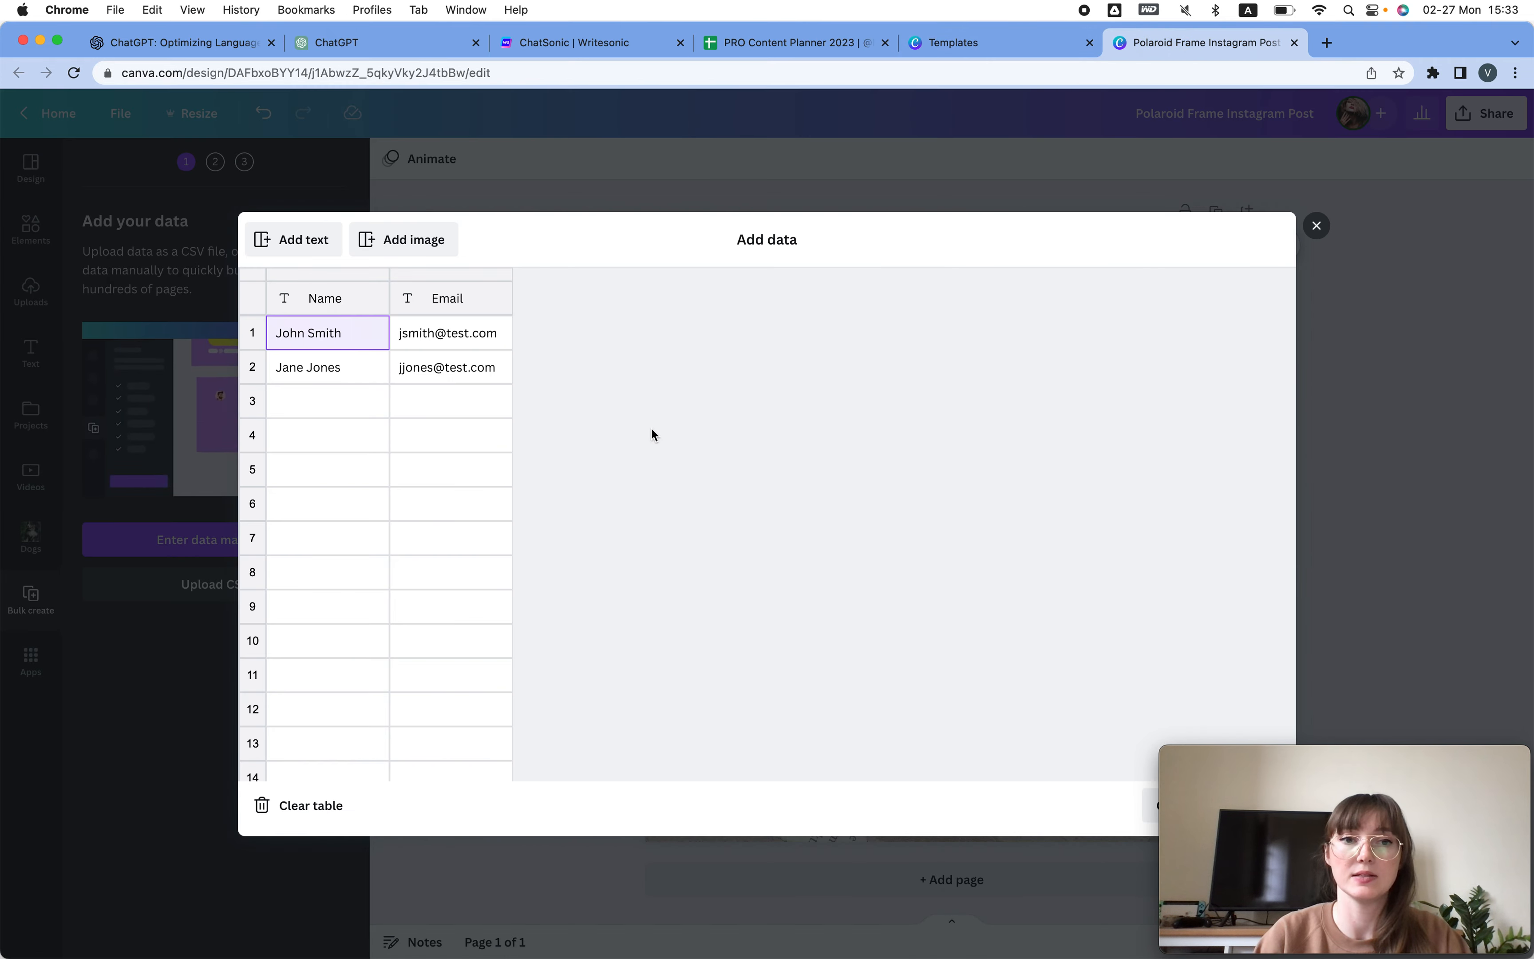
pyautogui.press('super+v')
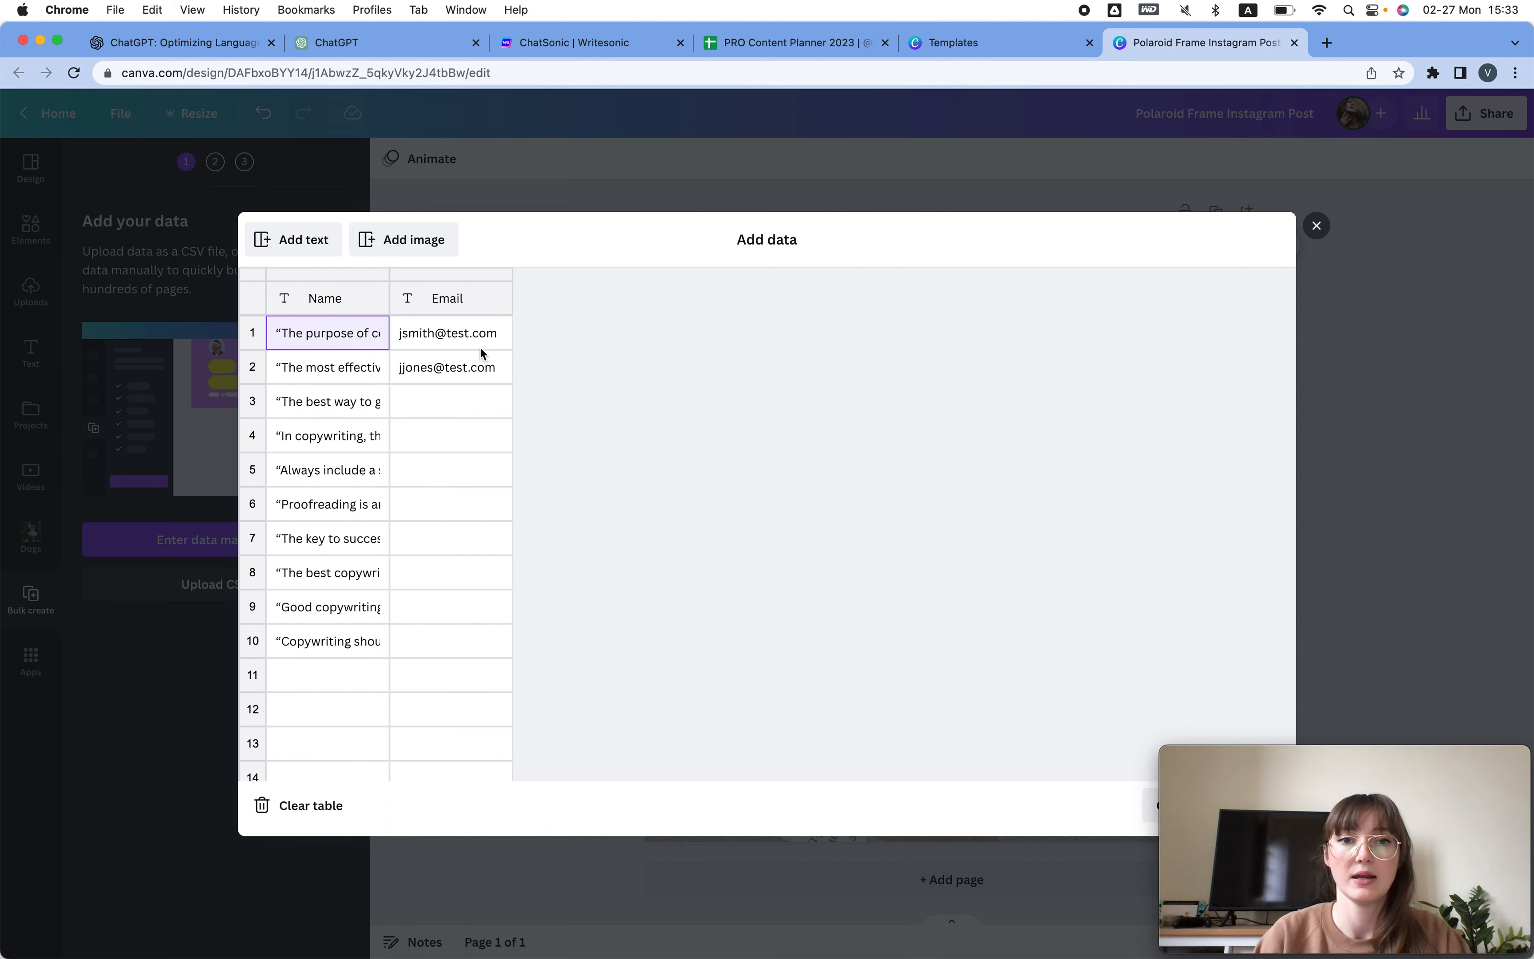
# Clear the whole data table, paste the copied quotes into its empty first column, and save the data.
pyautogui.click(474, 334)
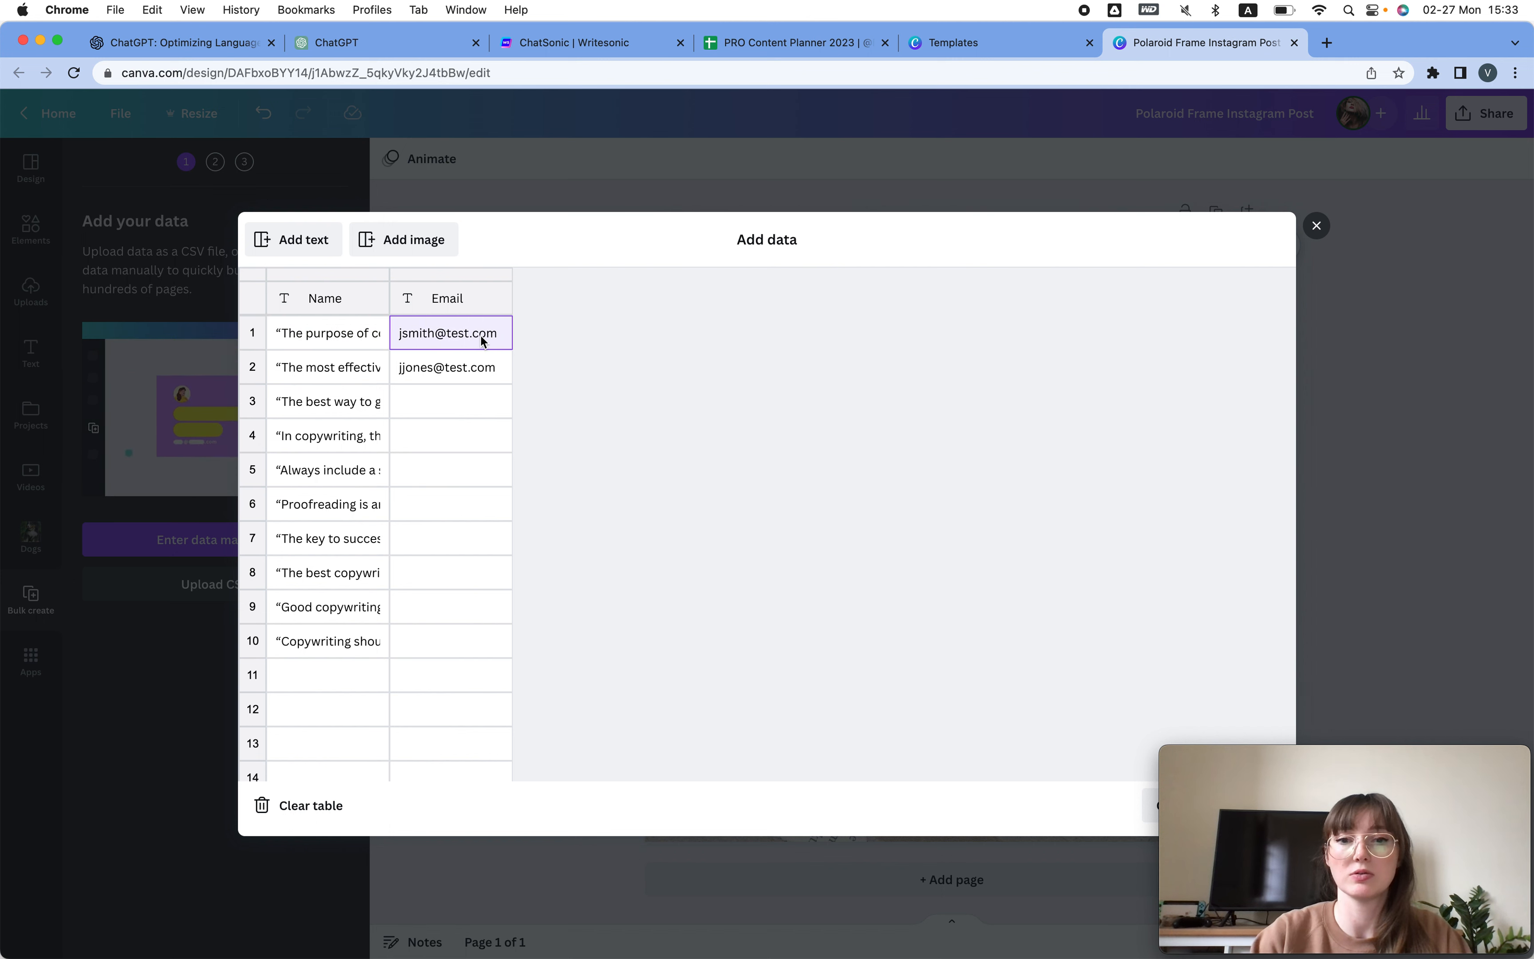
pyautogui.click(440, 367)
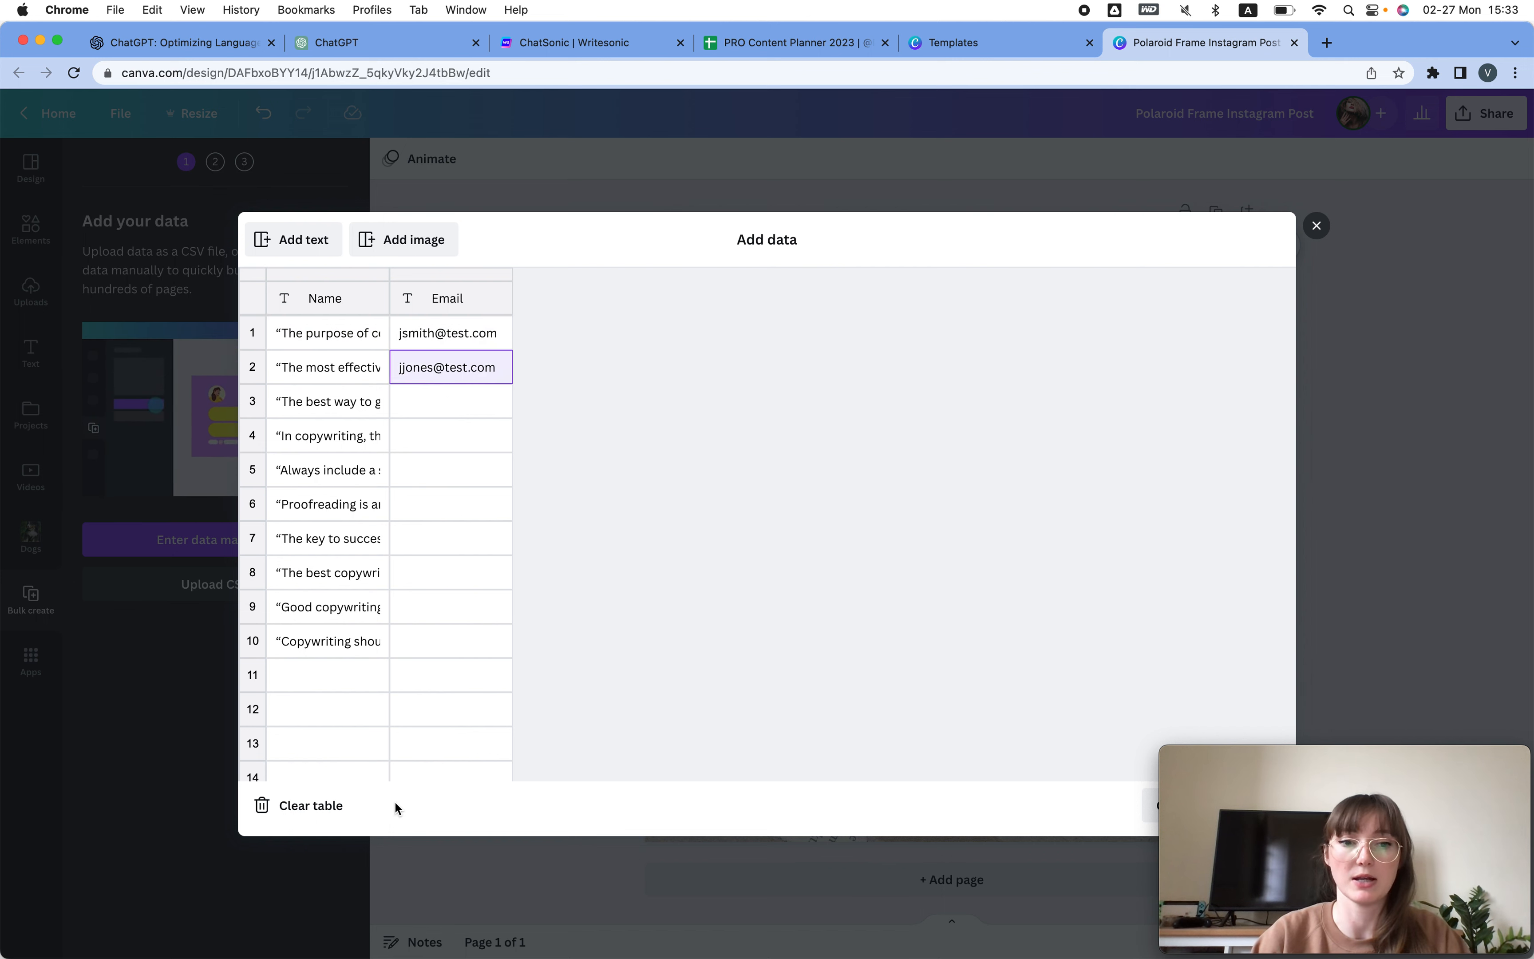
pyautogui.click(304, 805)
pyautogui.click(285, 333)
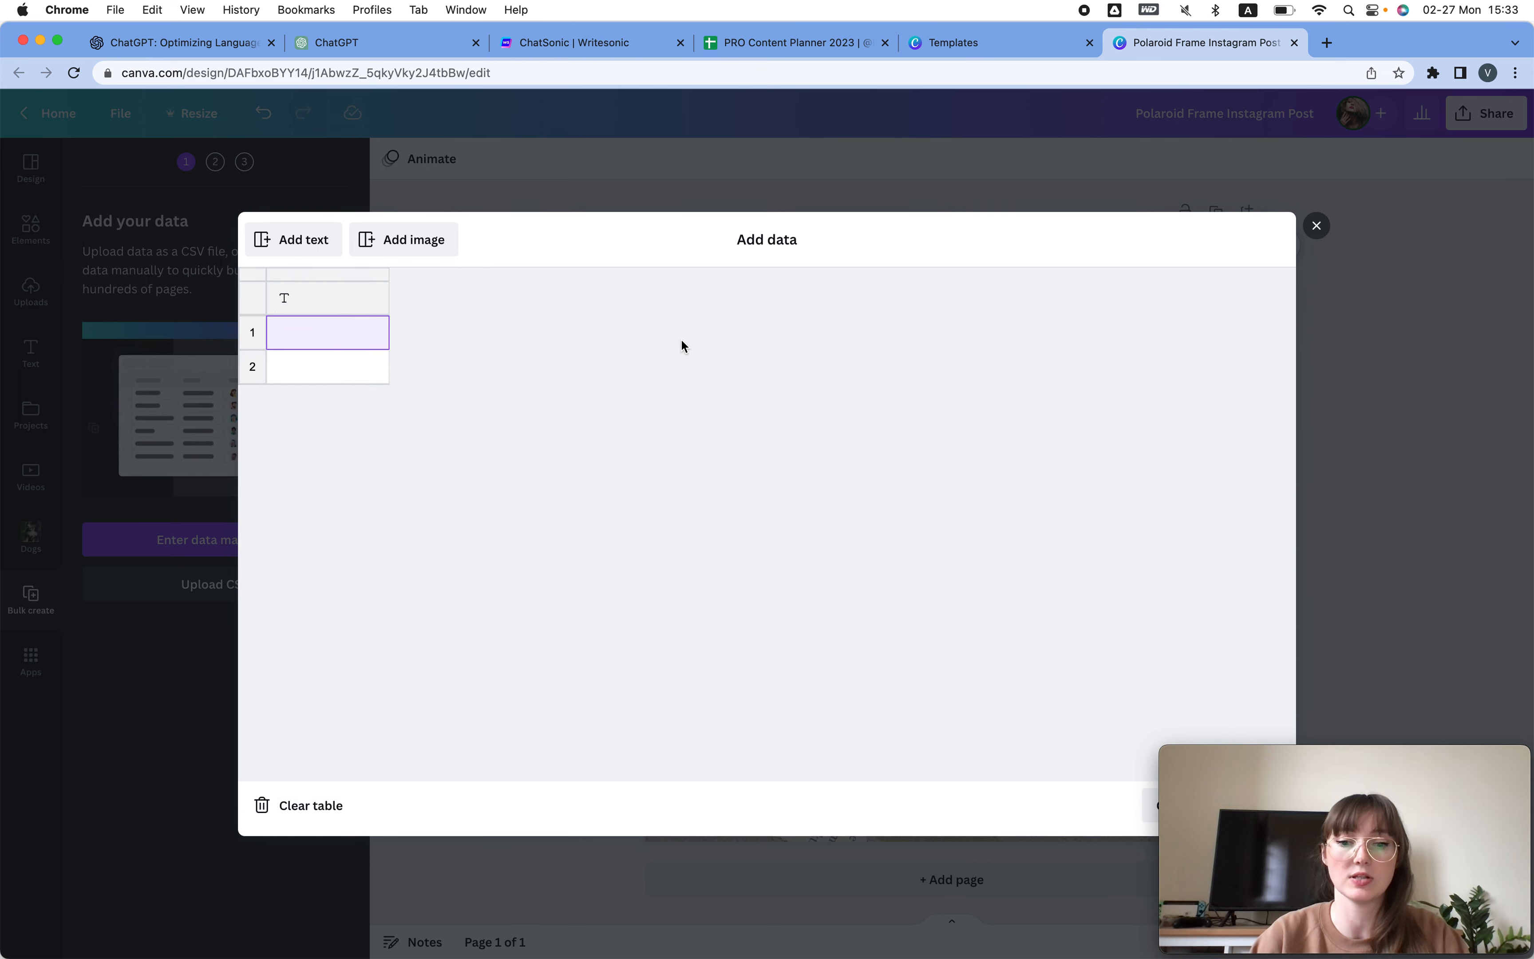
pyautogui.press('super+v')
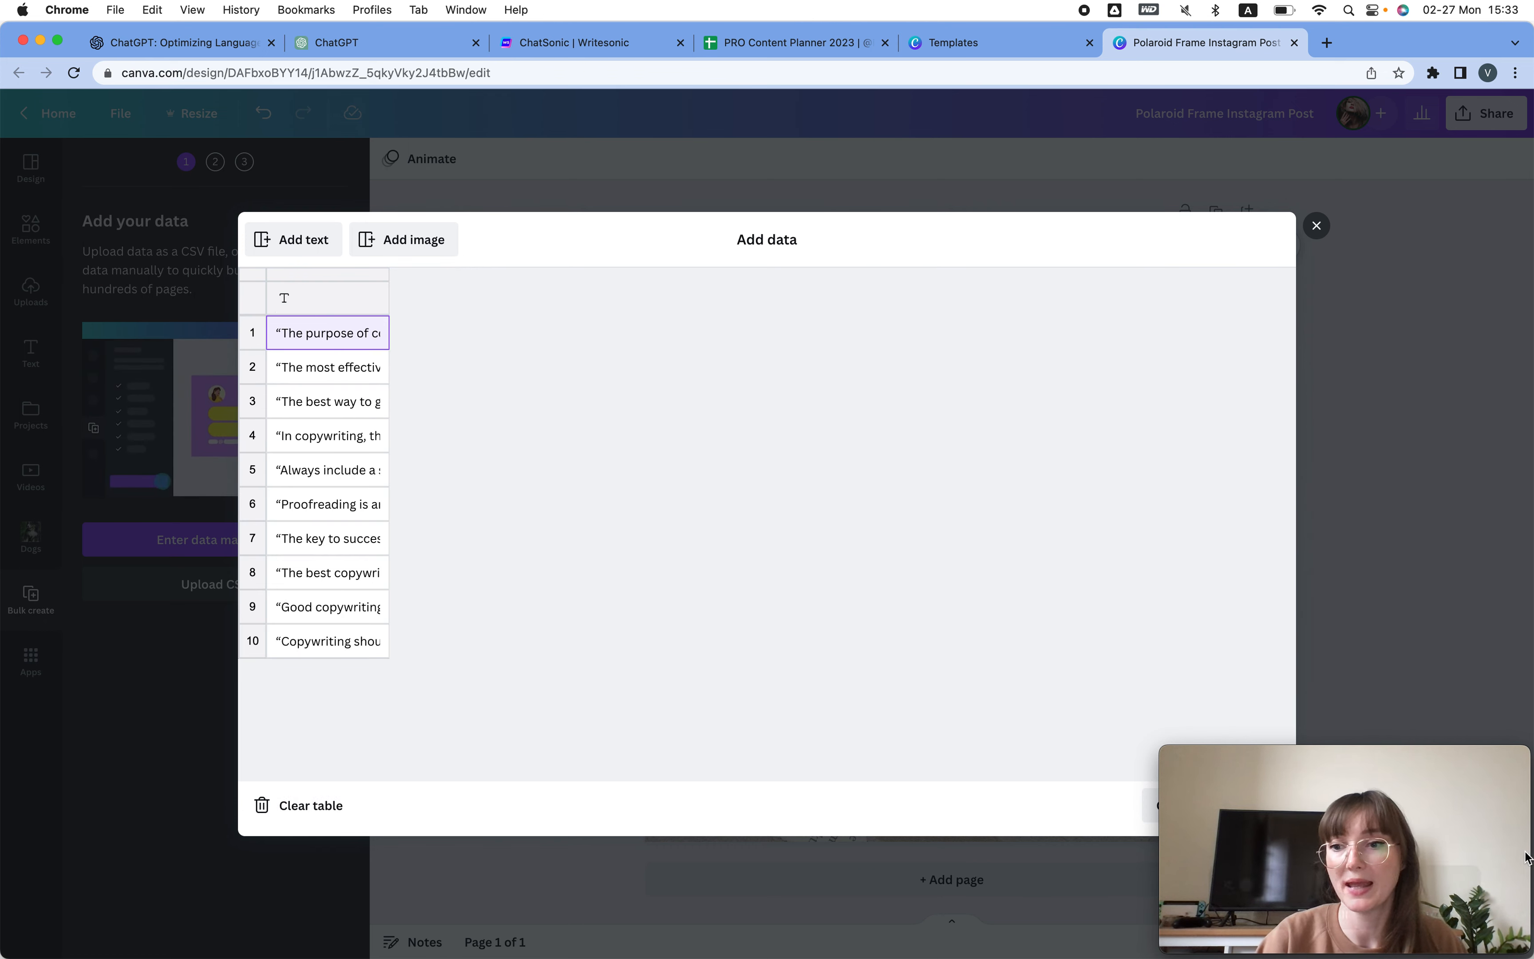
pyautogui.moveTo(1337, 843); pyautogui.dragTo(1330, 458)
pyautogui.click(1261, 802)
pyautogui.click(1261, 802)
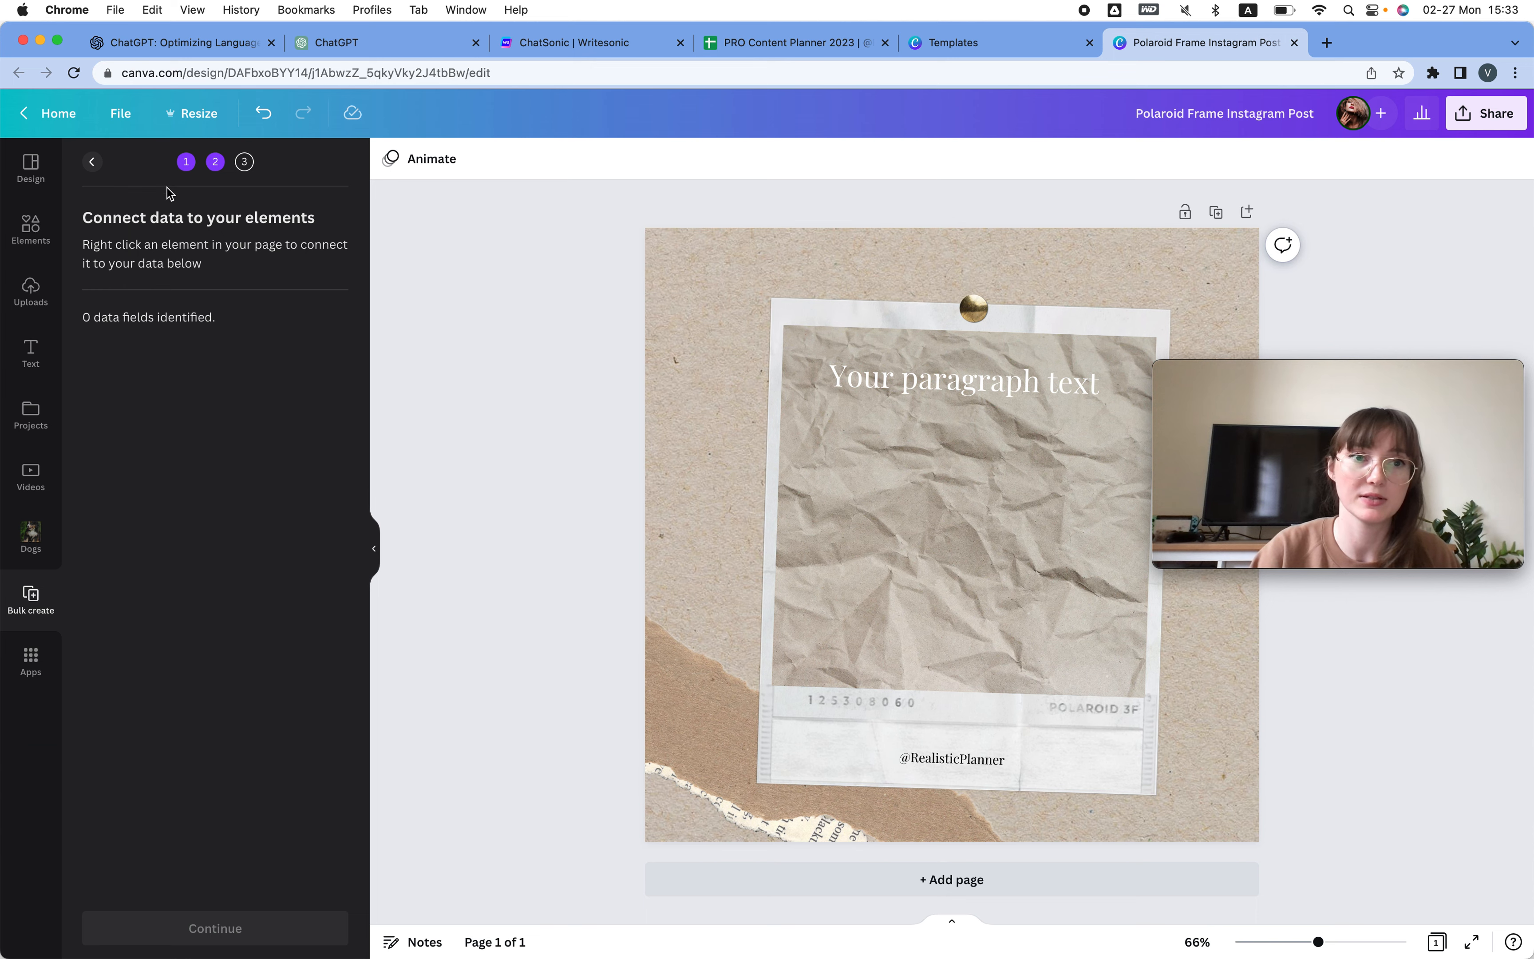
pyautogui.click(94, 163)
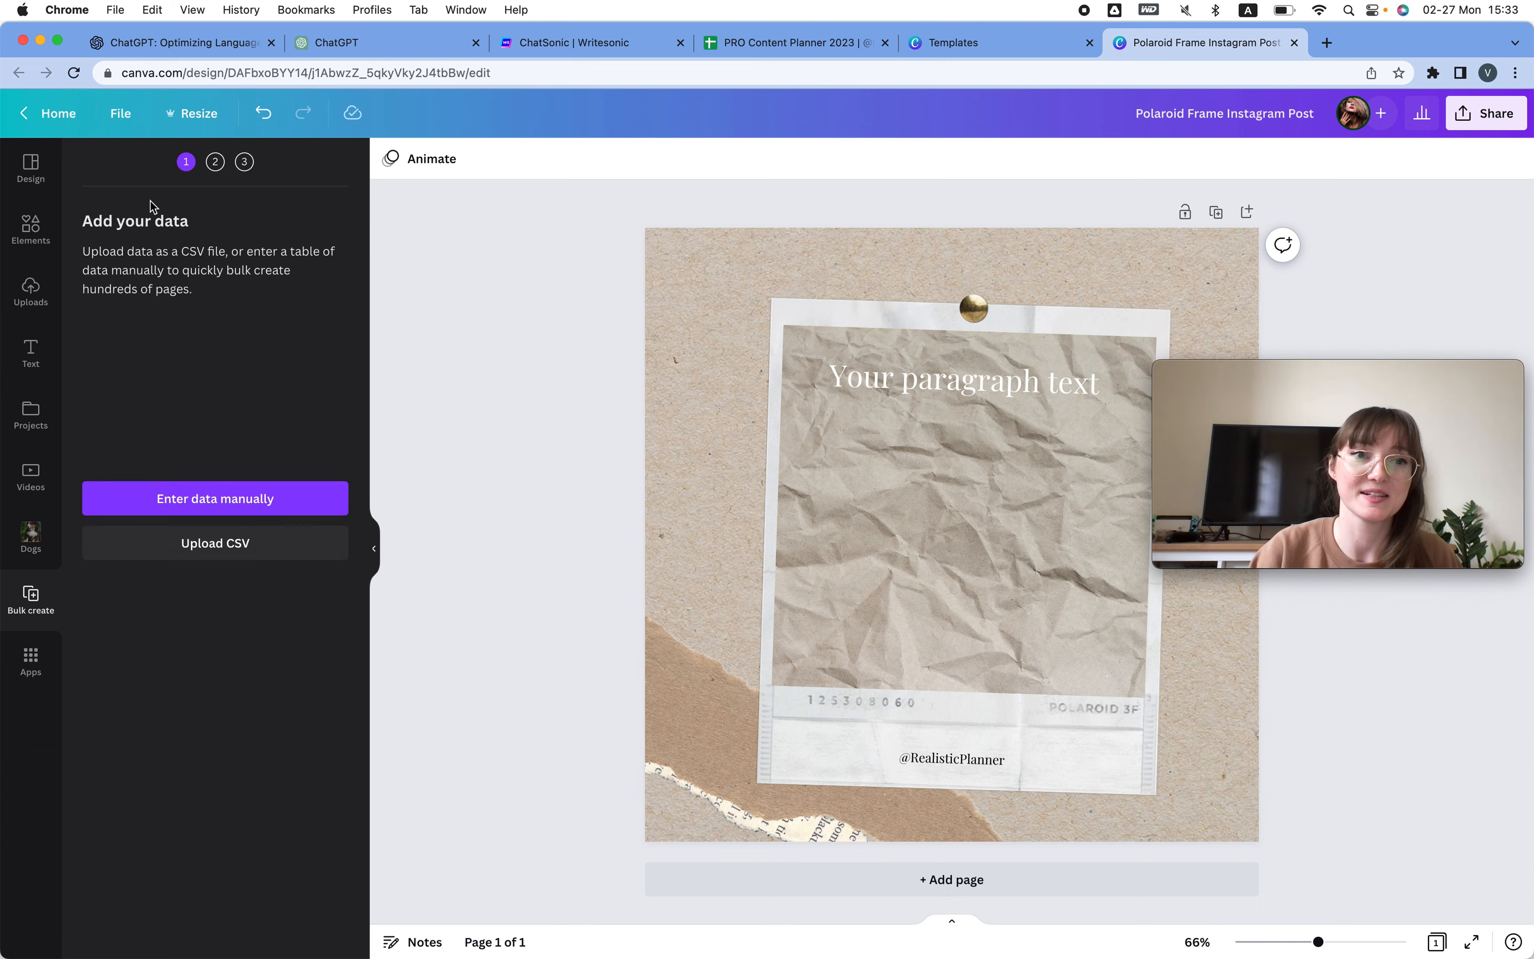
pyautogui.click(212, 539)
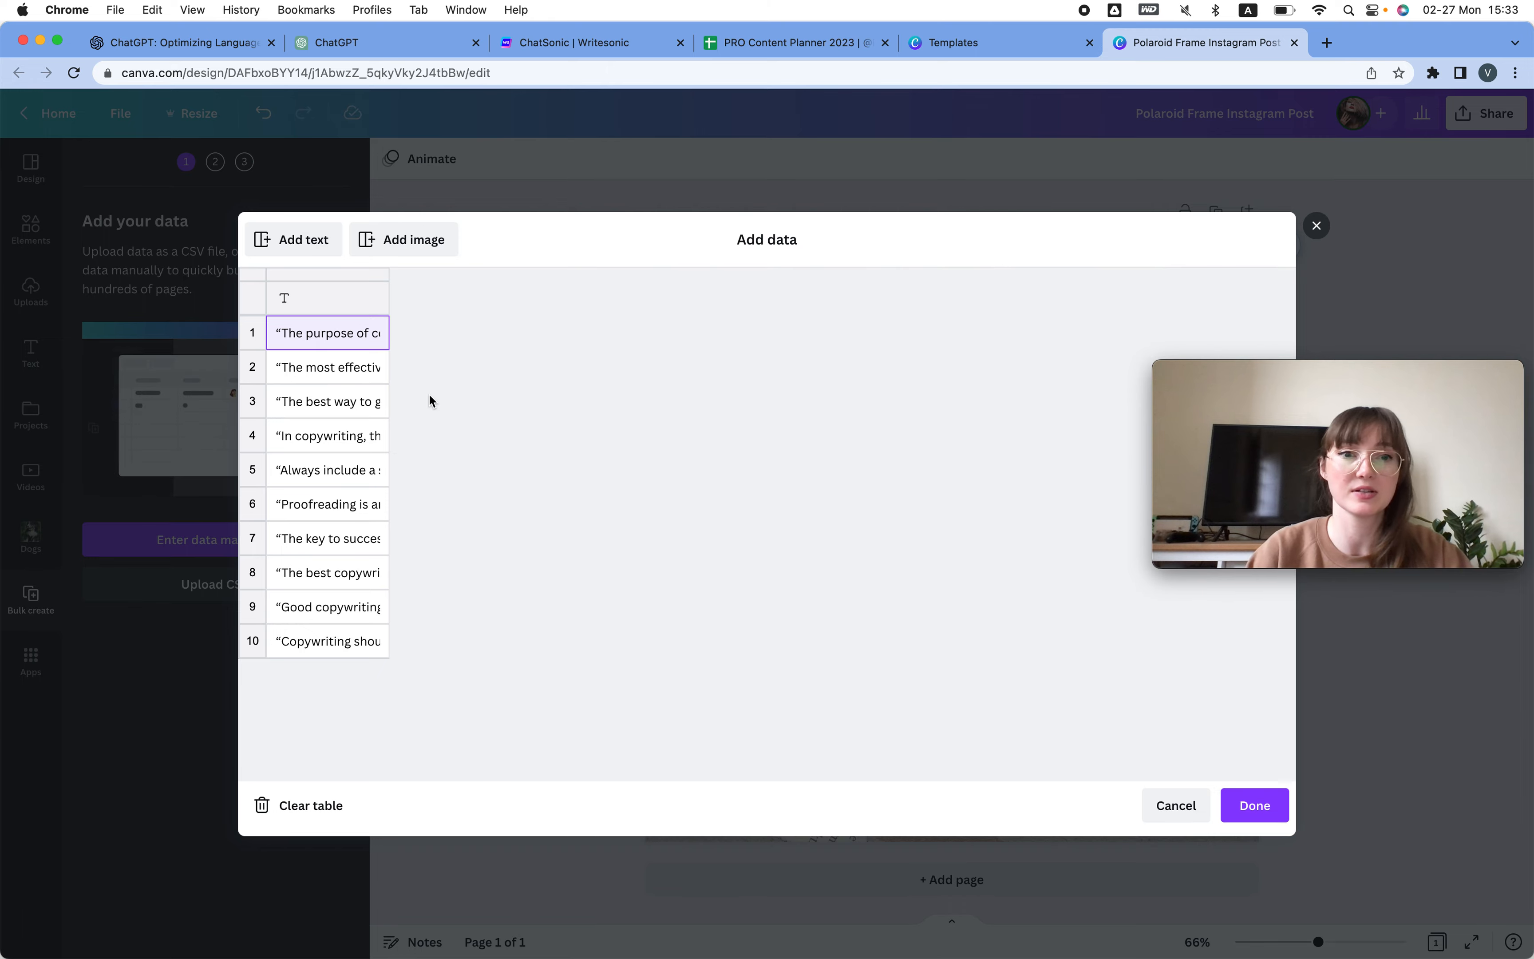
pyautogui.click(1255, 803)
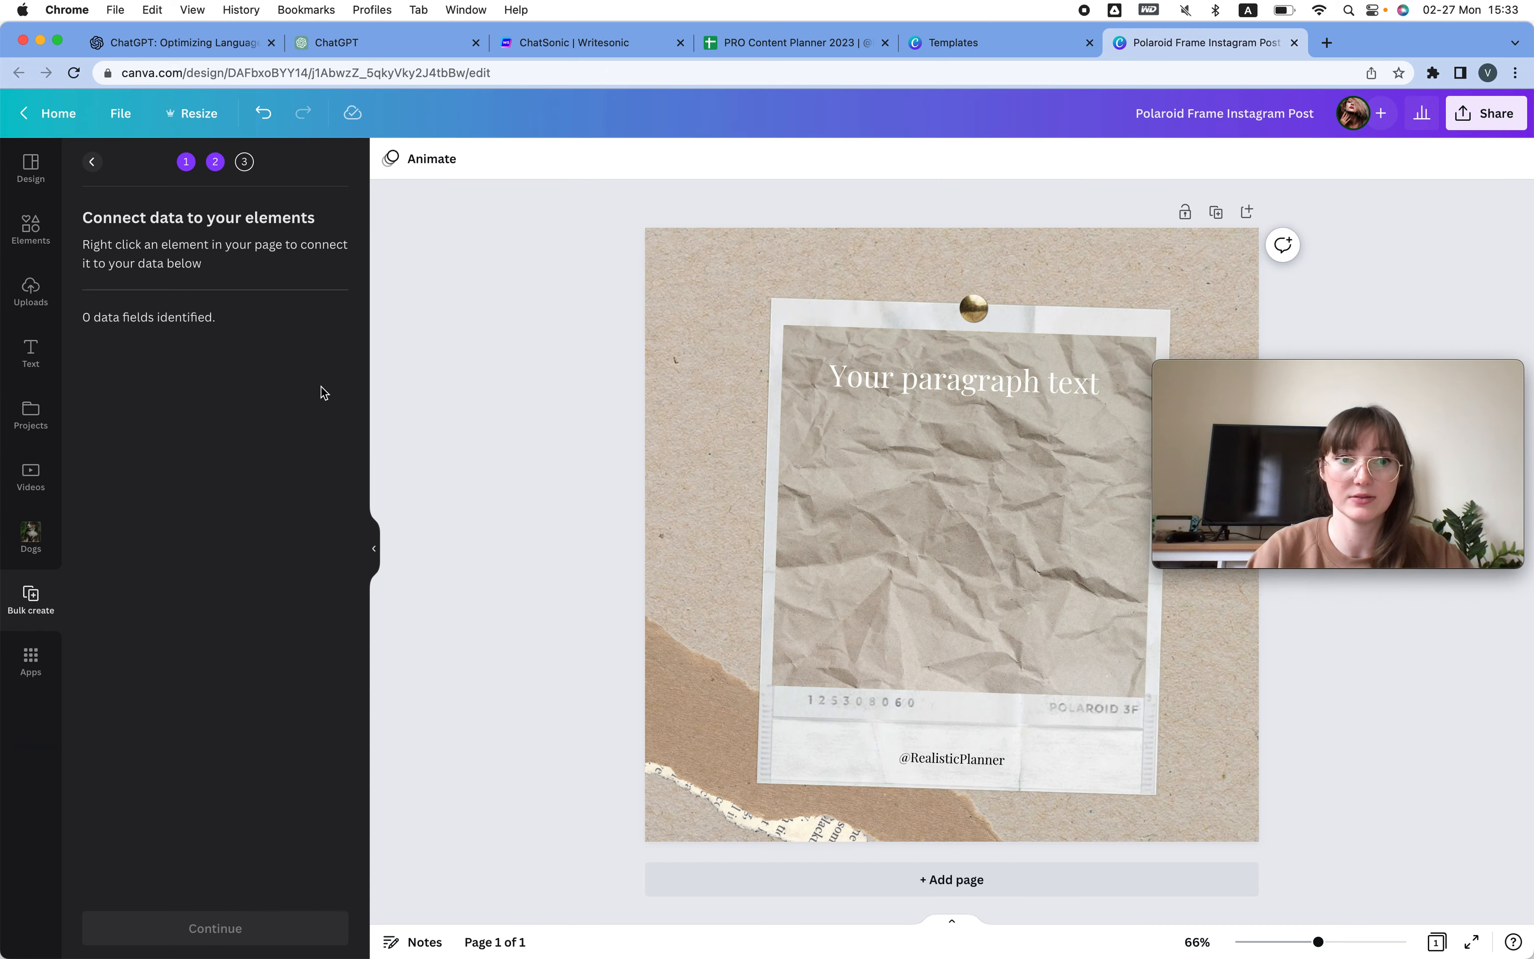
# Reopen the manual bulk data table, name the quotes' text column Quote, and save the data.
pyautogui.click(94, 162)
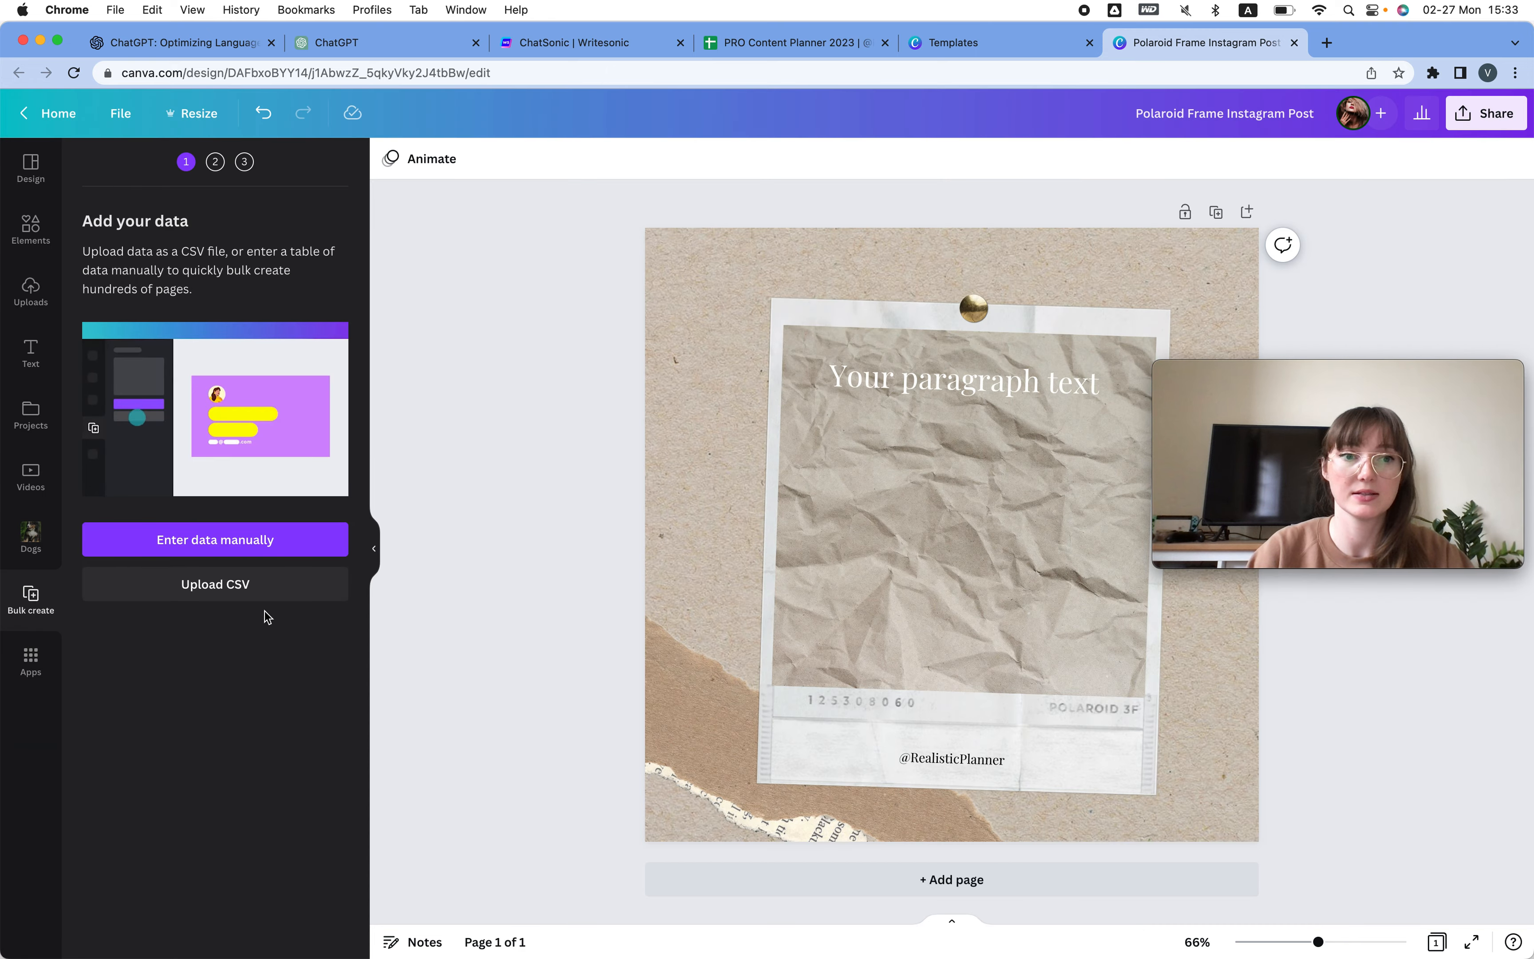
pyautogui.click(225, 540)
pyautogui.click(349, 299)
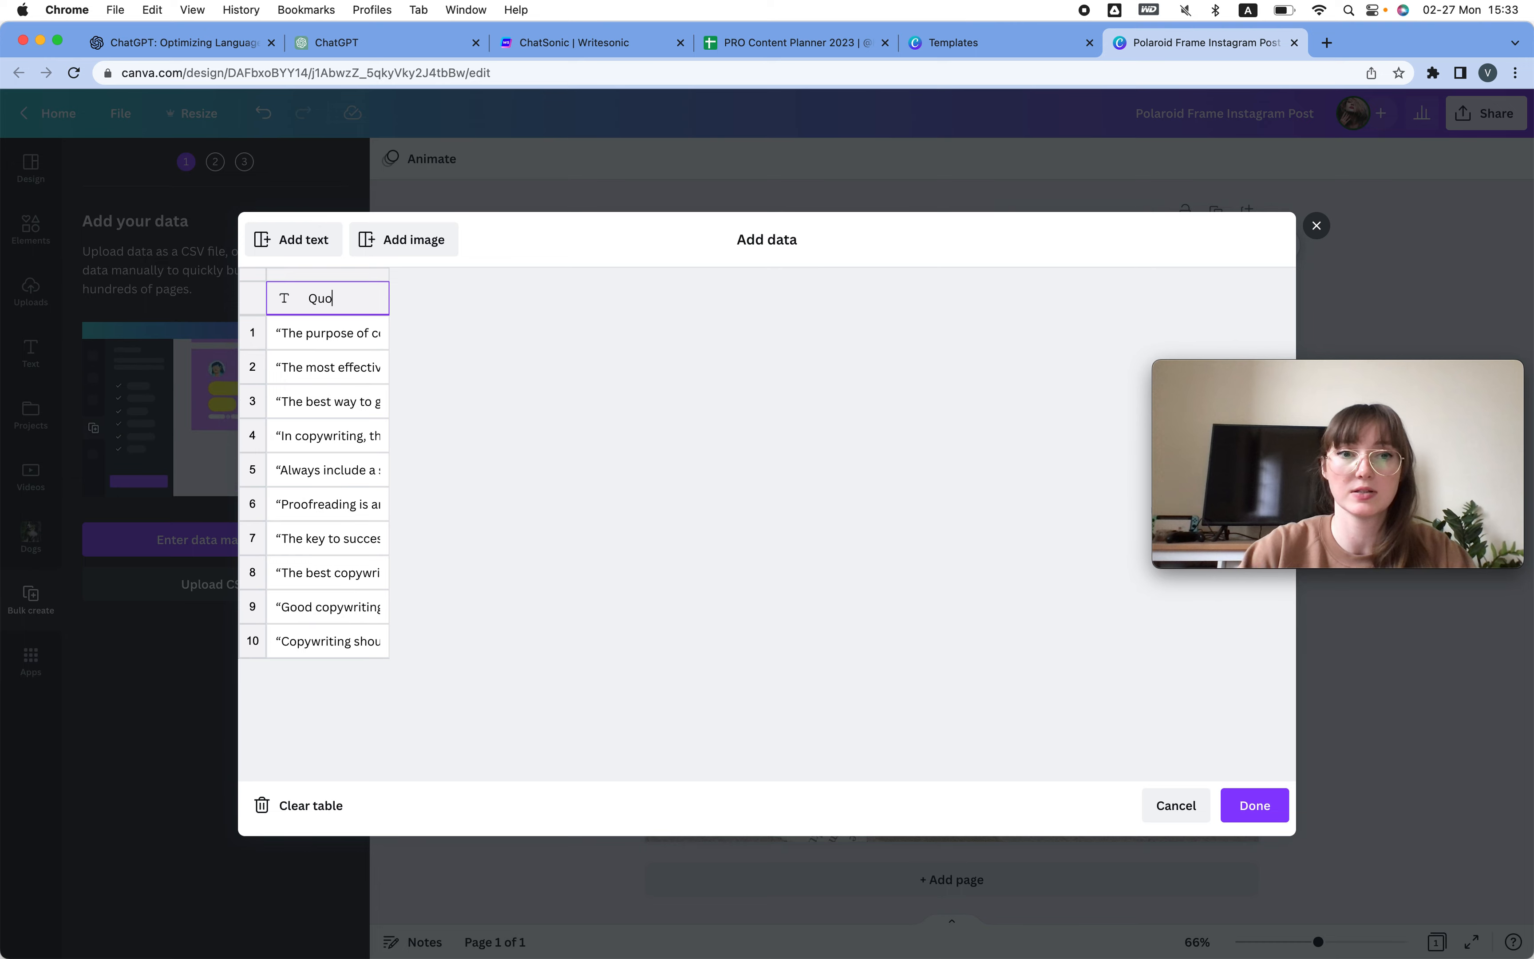
pyautogui.click(1256, 818)
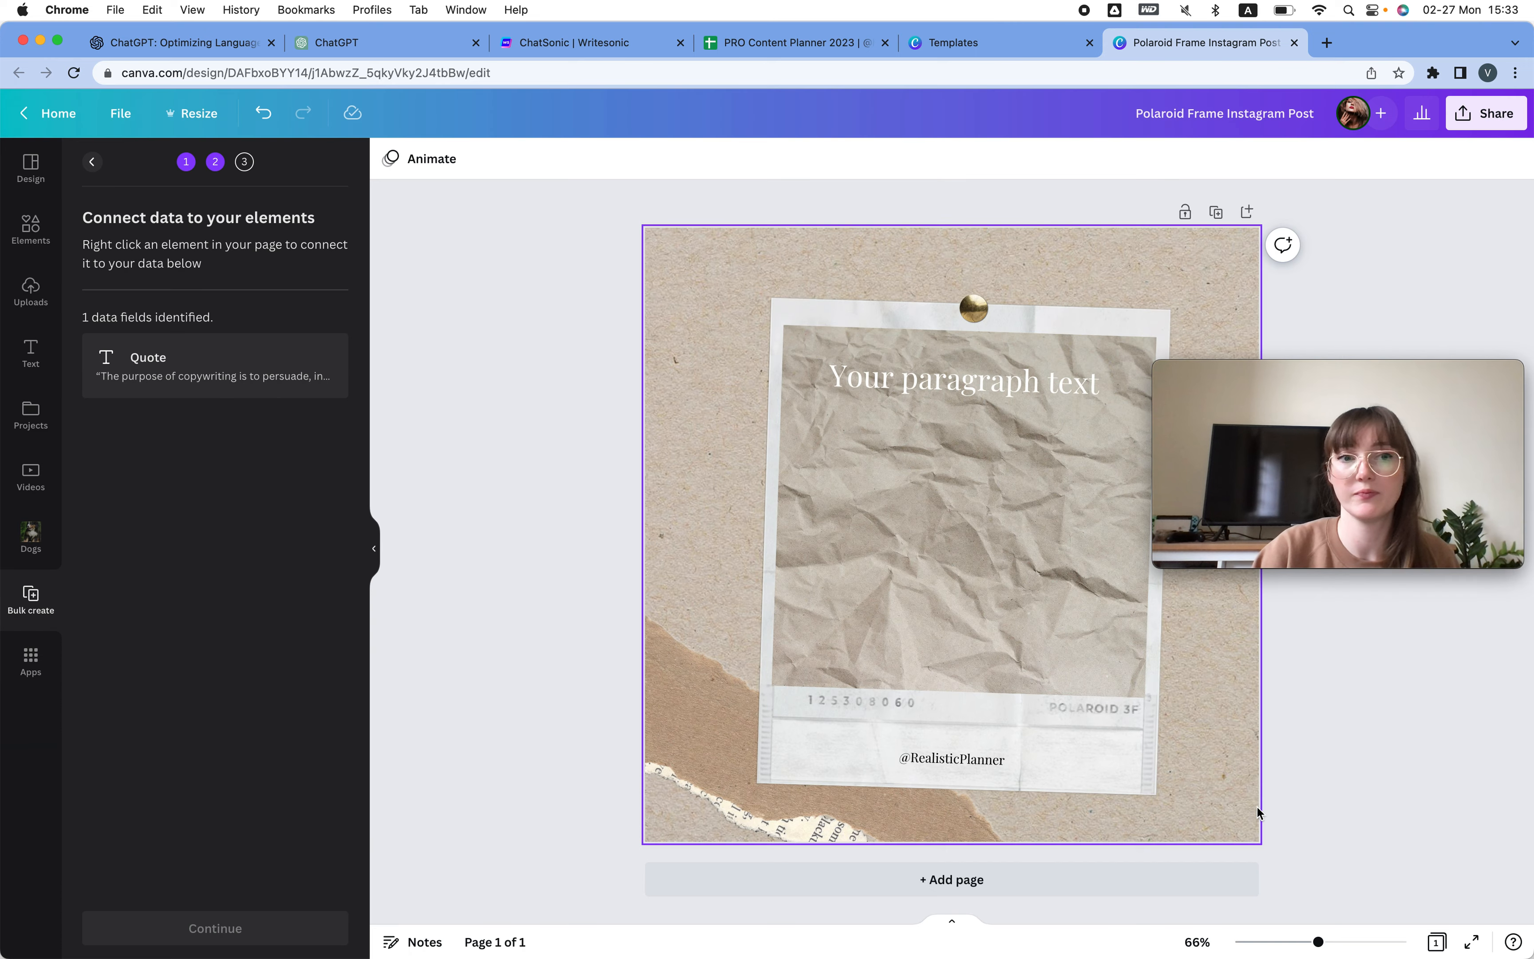
# Connect the "Your paragraph text" box on the polaroid to the Quote data field.
pyautogui.click(902, 377)
pyautogui.click(993, 316)
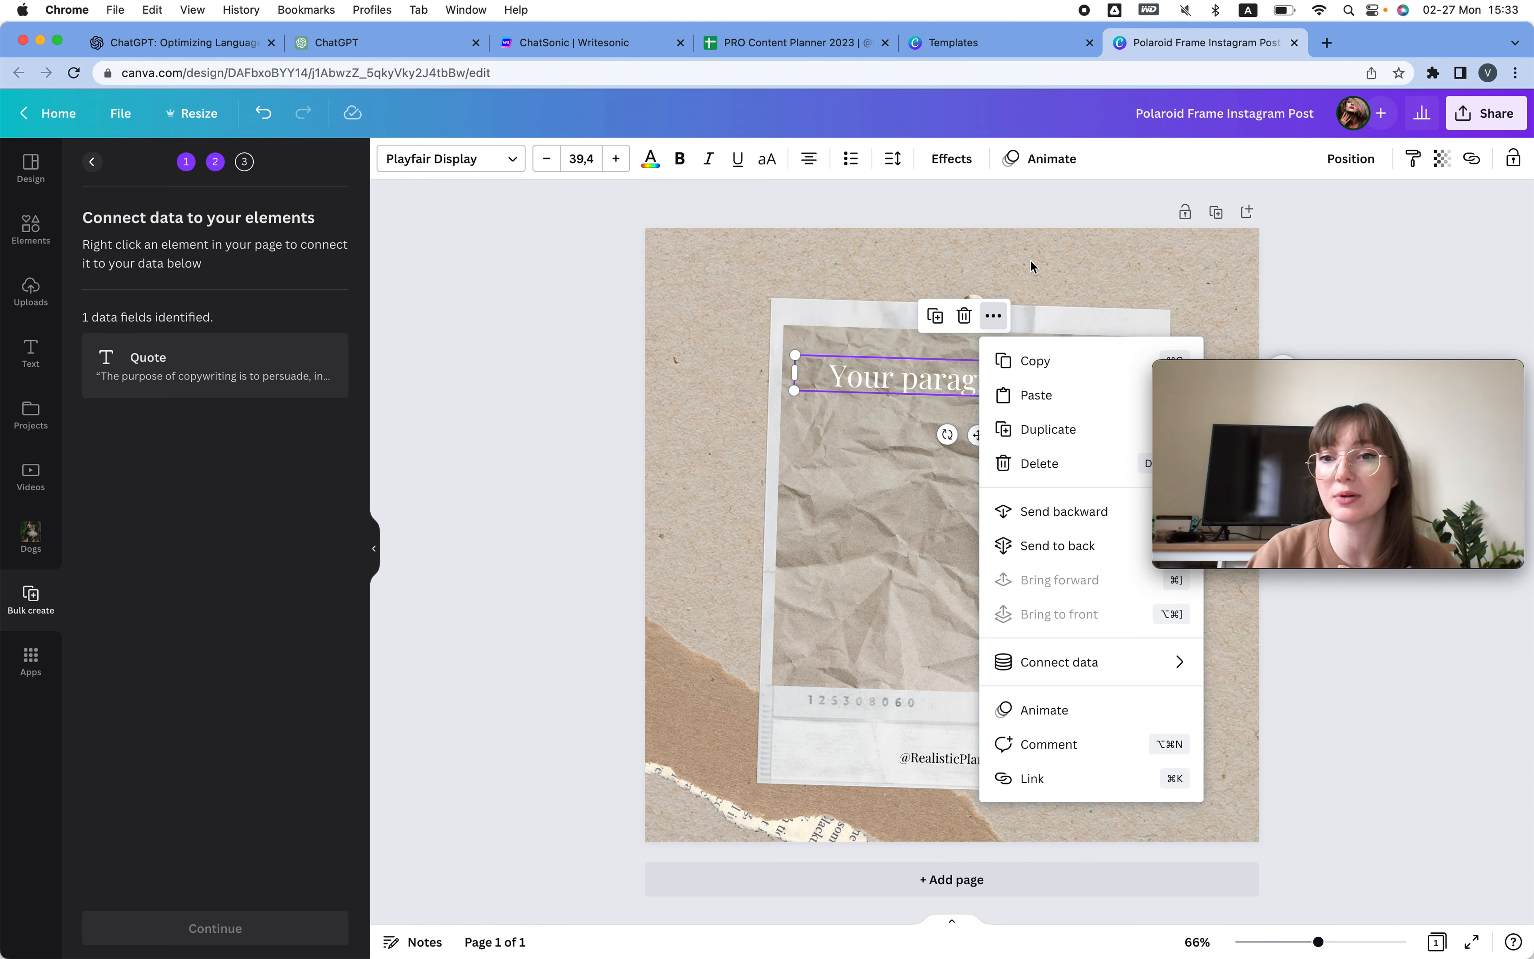
pyautogui.moveTo(1061, 660)
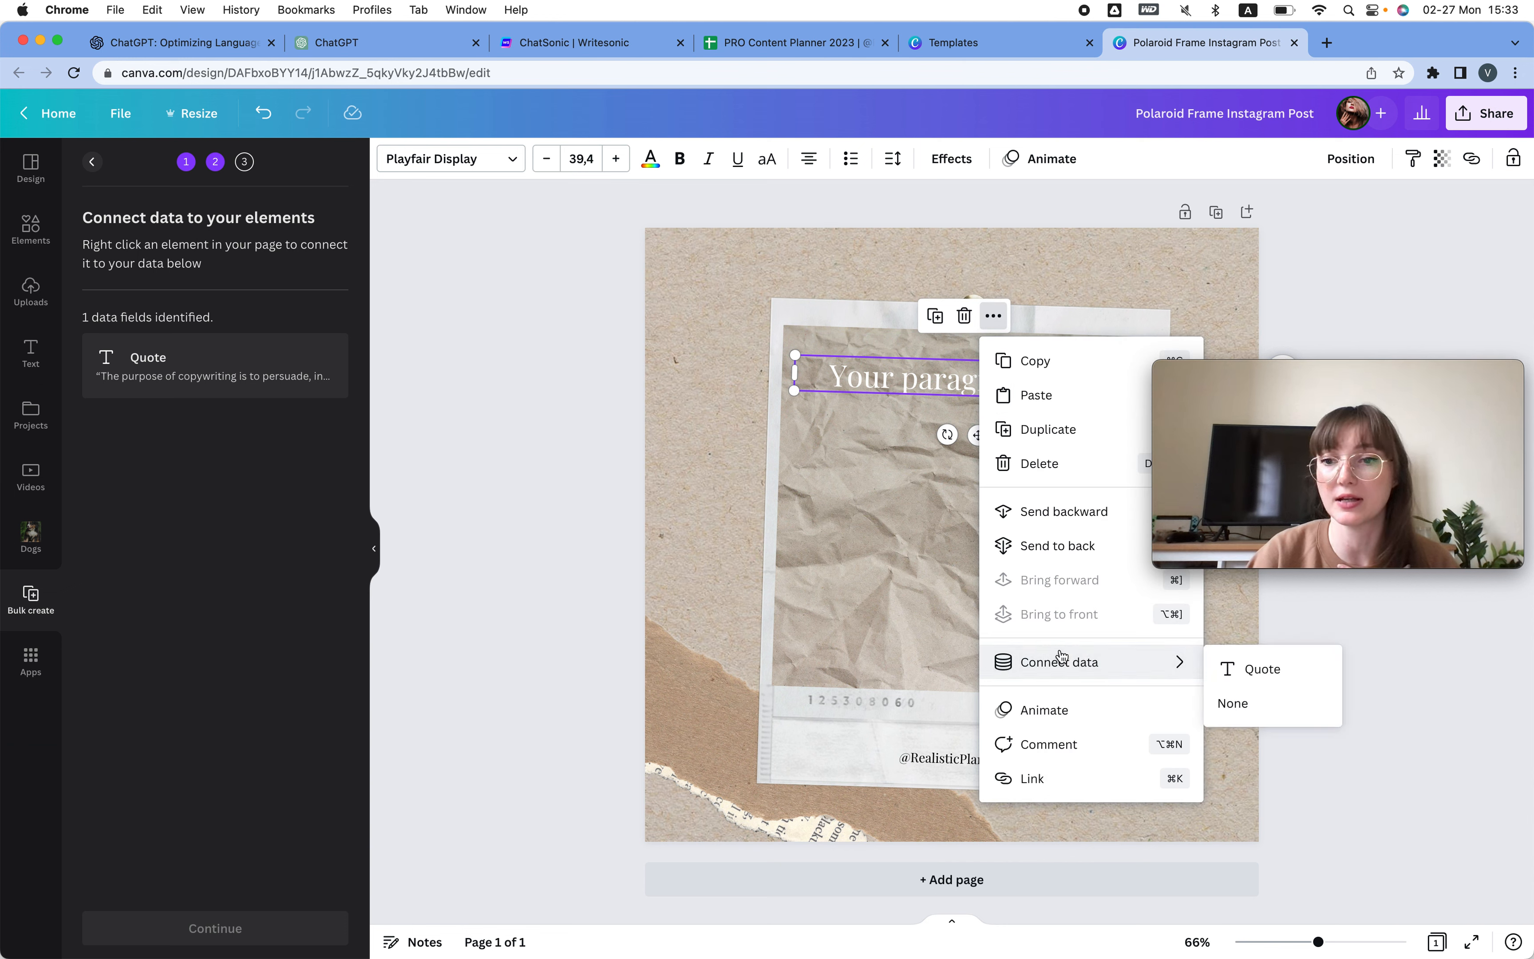
pyautogui.click(1280, 676)
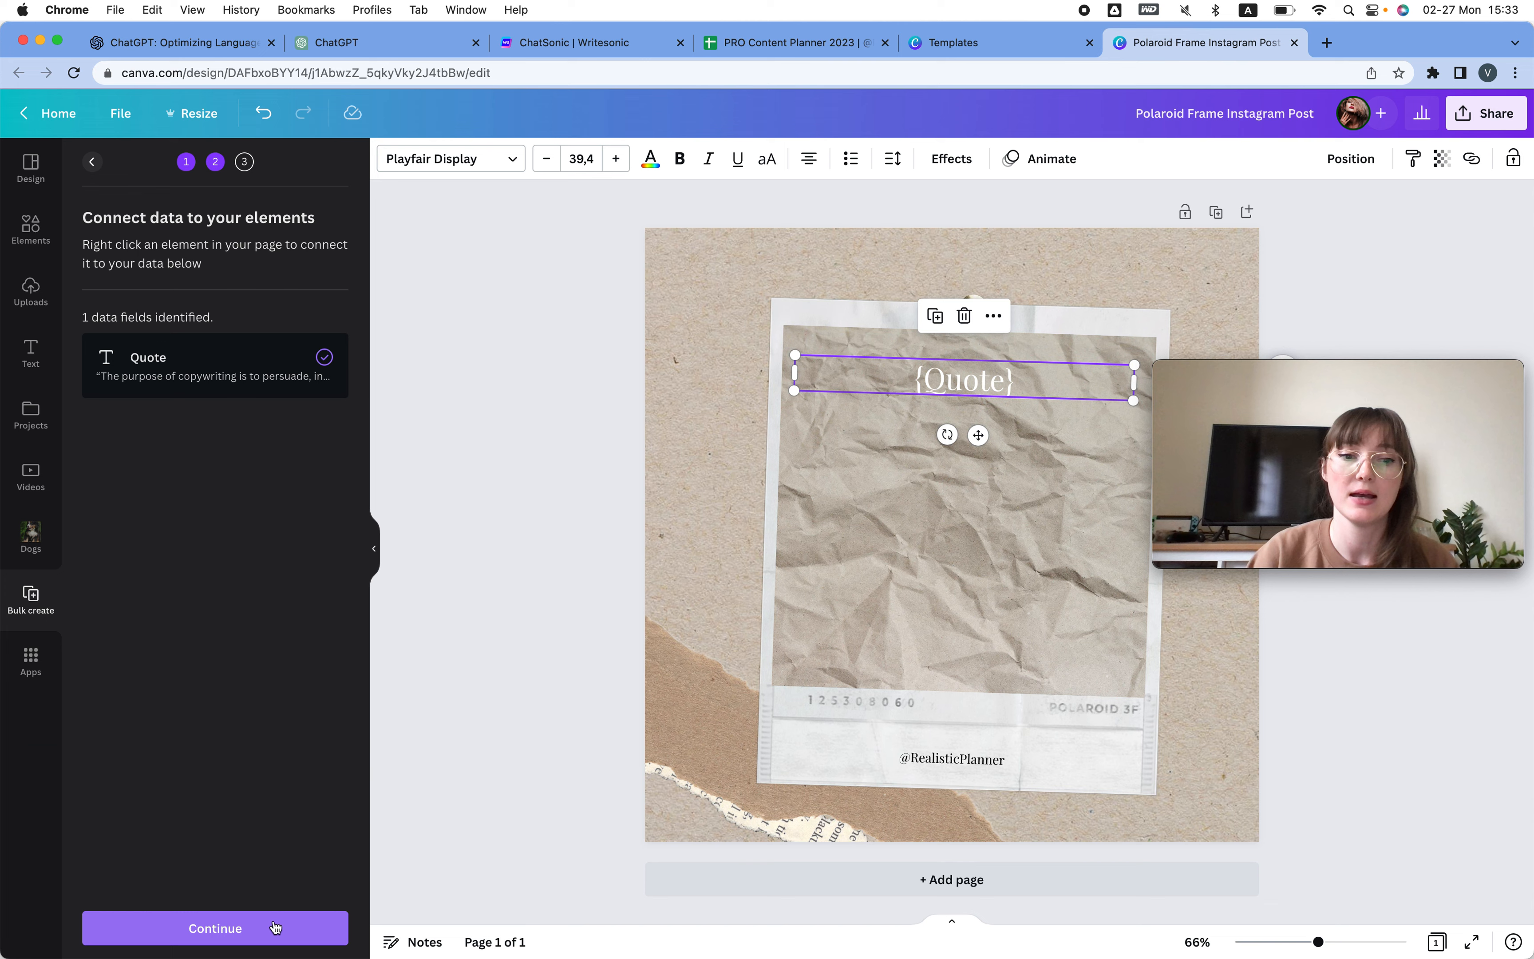
# Generate the ten quote posts from the connected data and look through the first pages of the new design.
pyautogui.click(214, 928)
pyautogui.click(214, 927)
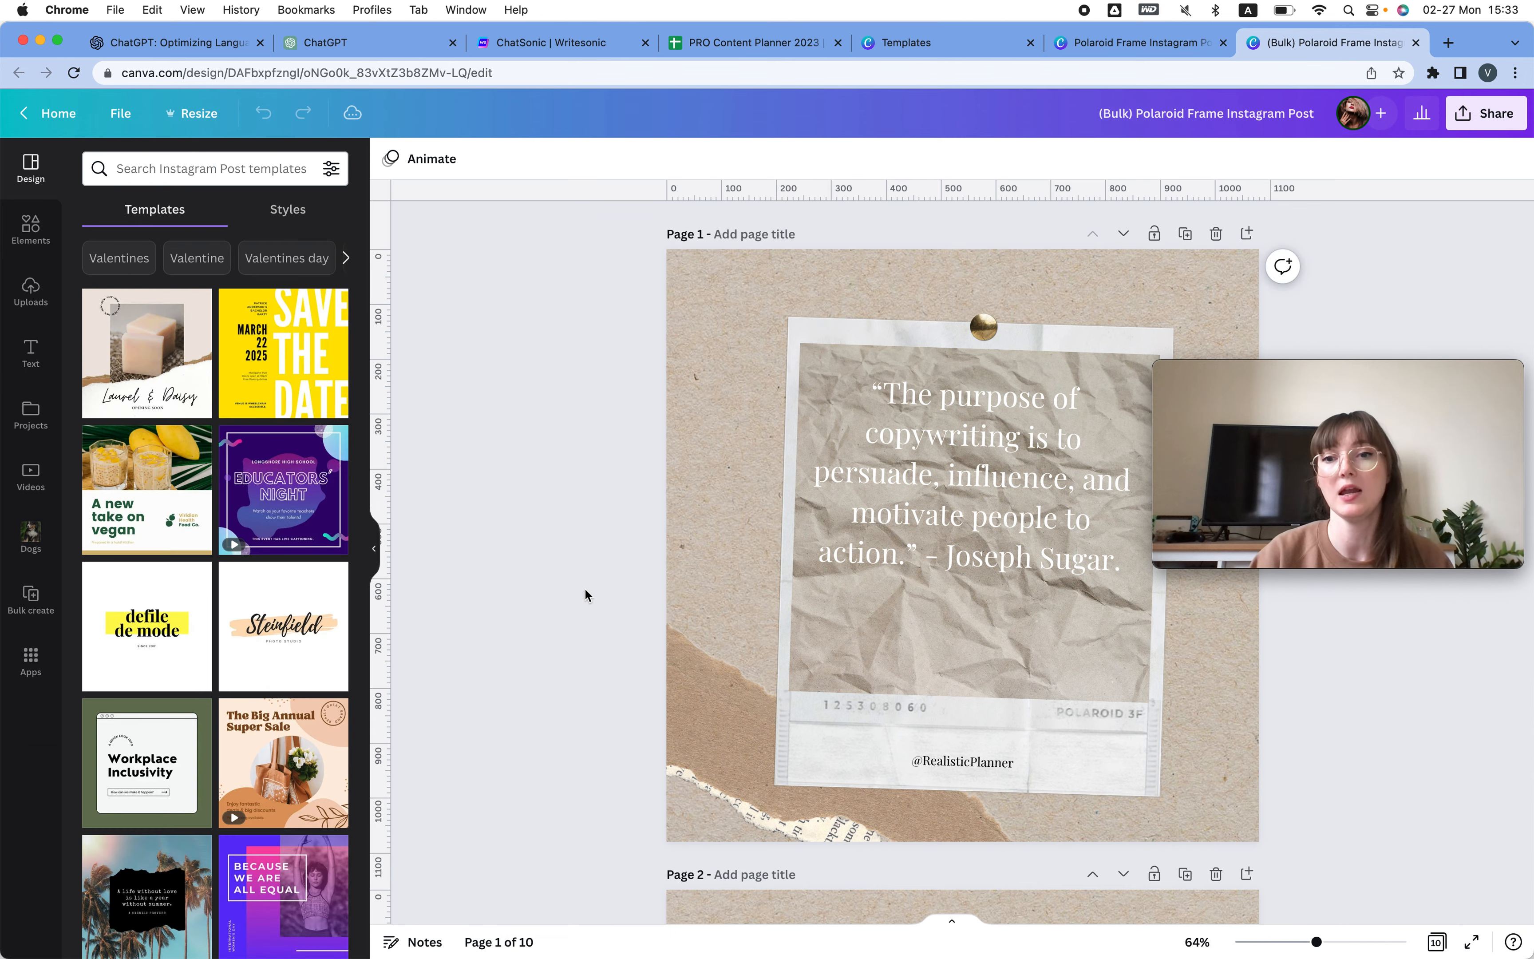
pyautogui.scroll(-8, 748, 647)
pyautogui.scroll(-10, 746, 645)
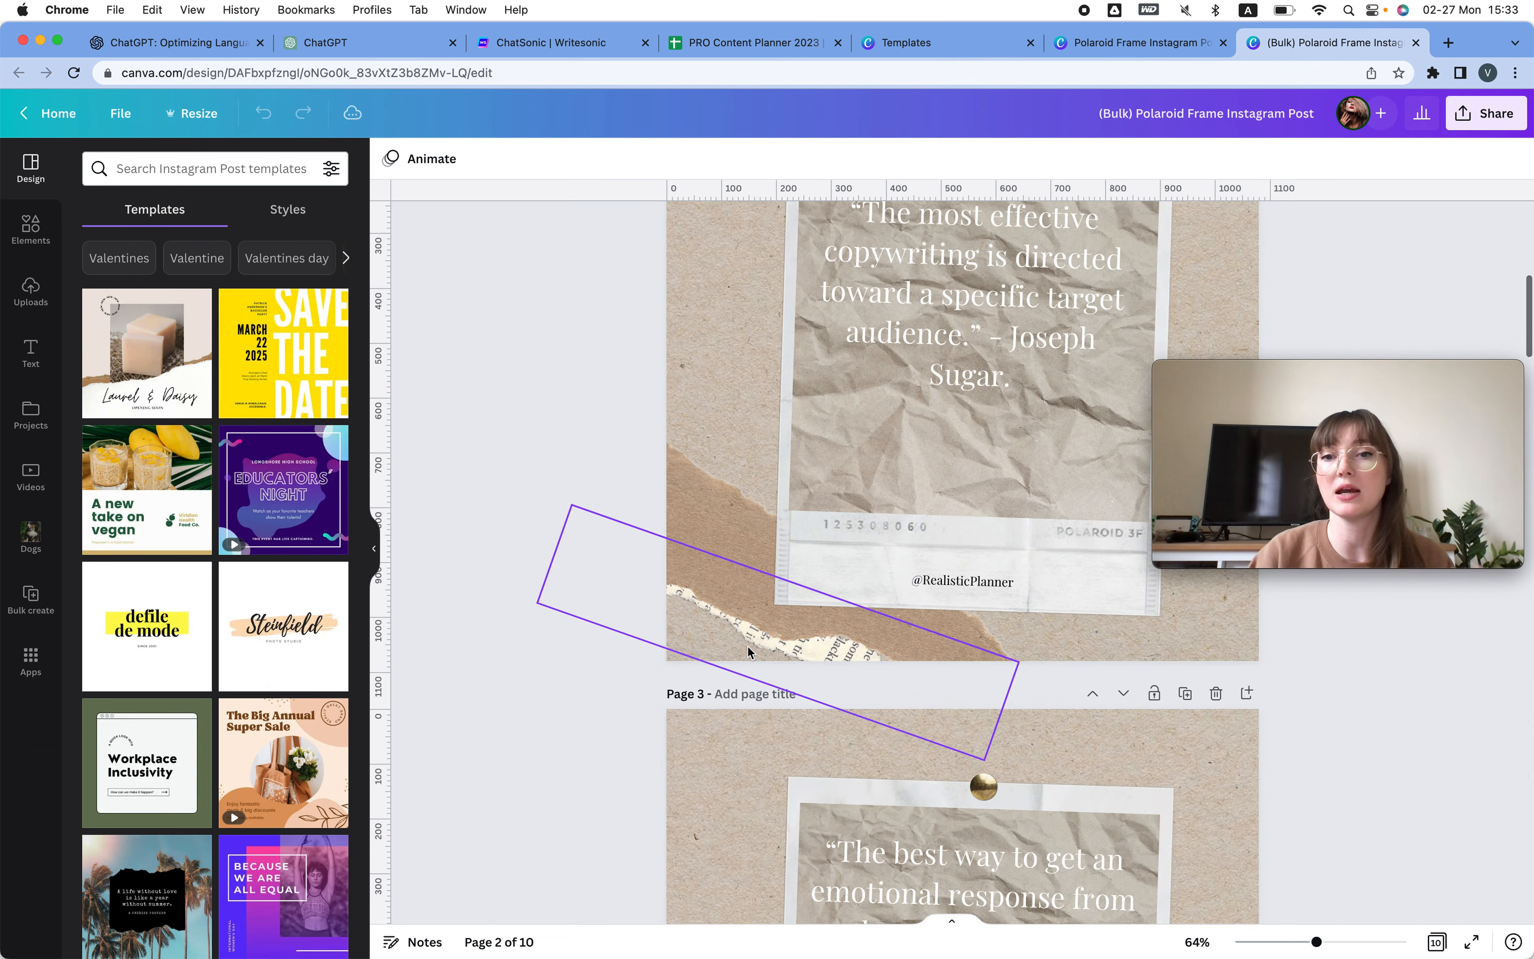
pyautogui.scroll(-15, 746, 645)
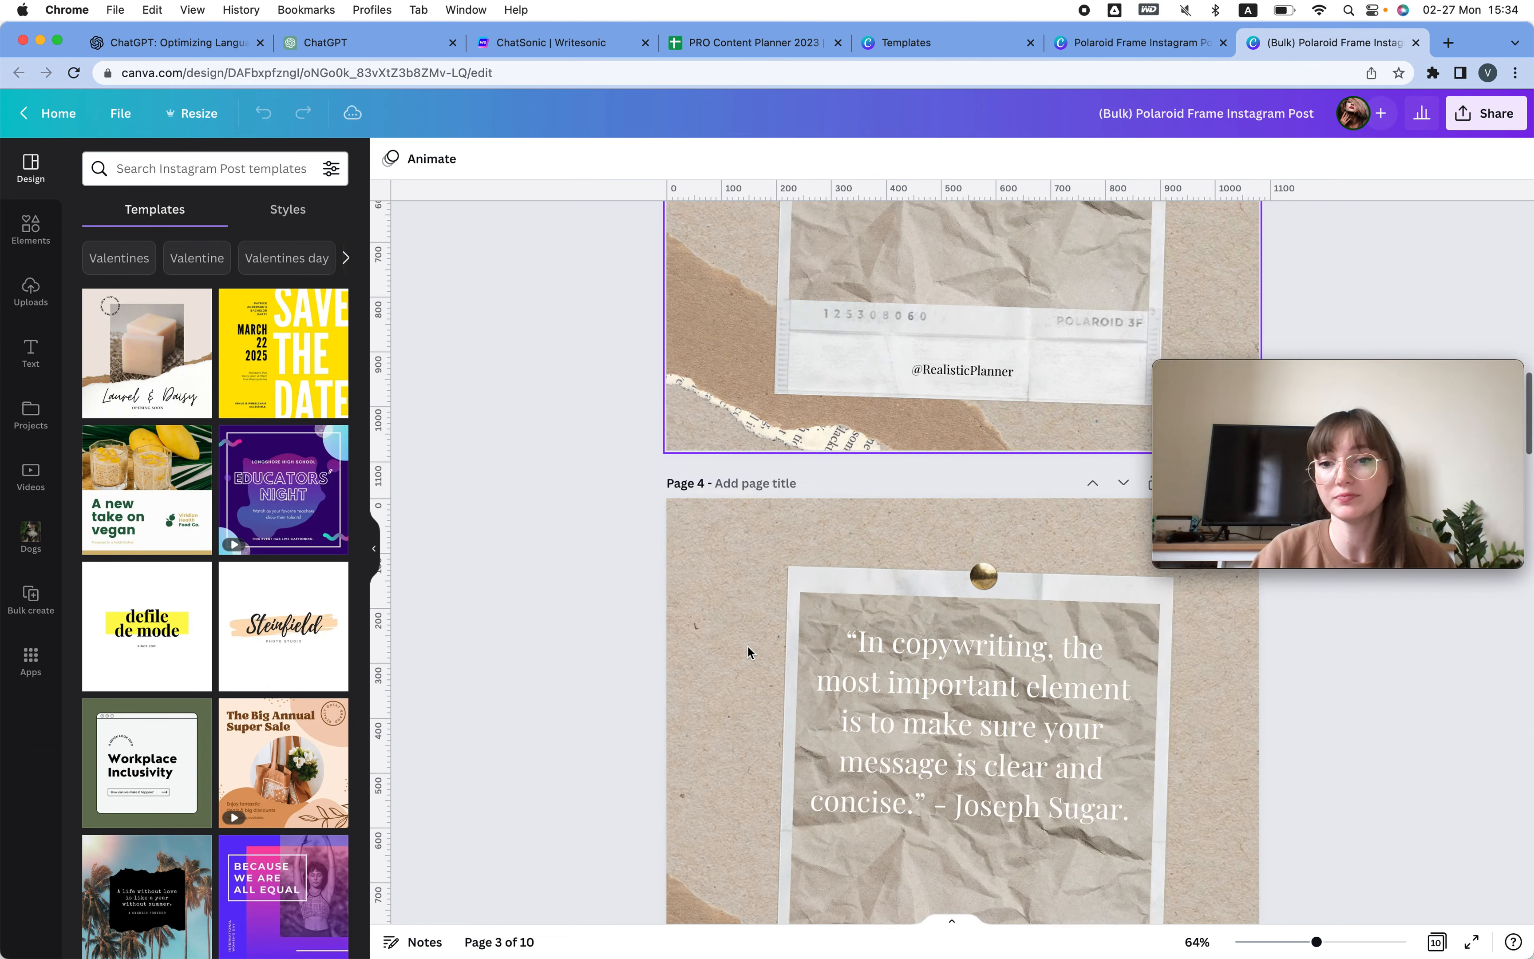
pyautogui.scroll(-8, 746, 644)
pyautogui.scroll(20, 747, 645)
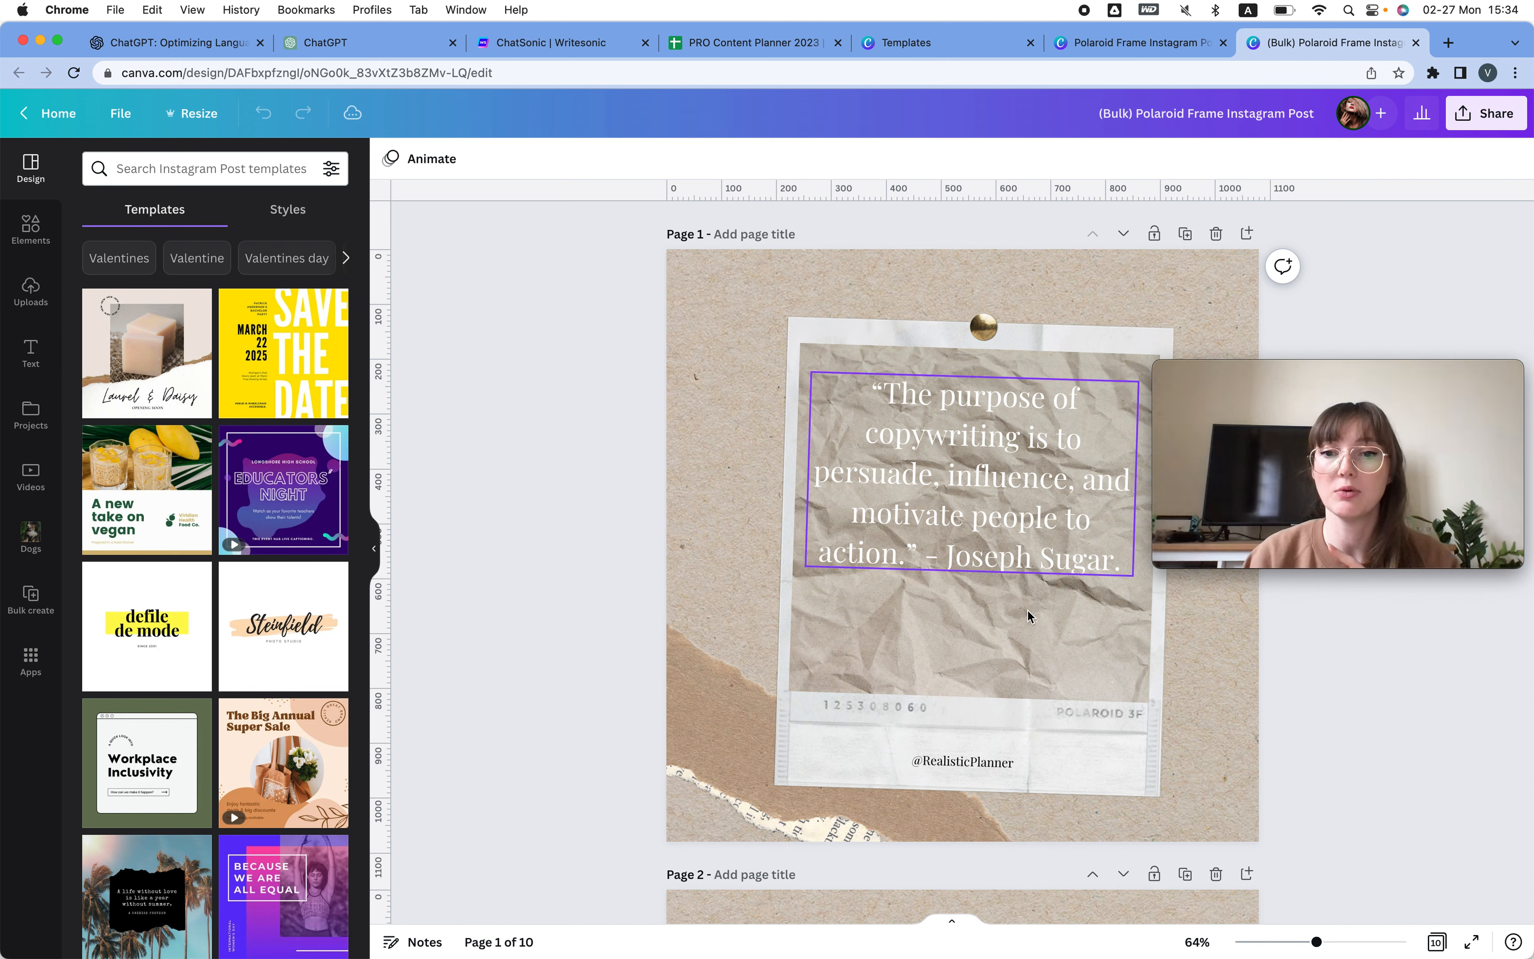
# Try applying the torn brown paper's colors to page 1, and undo the color change.
pyautogui.click(702, 676)
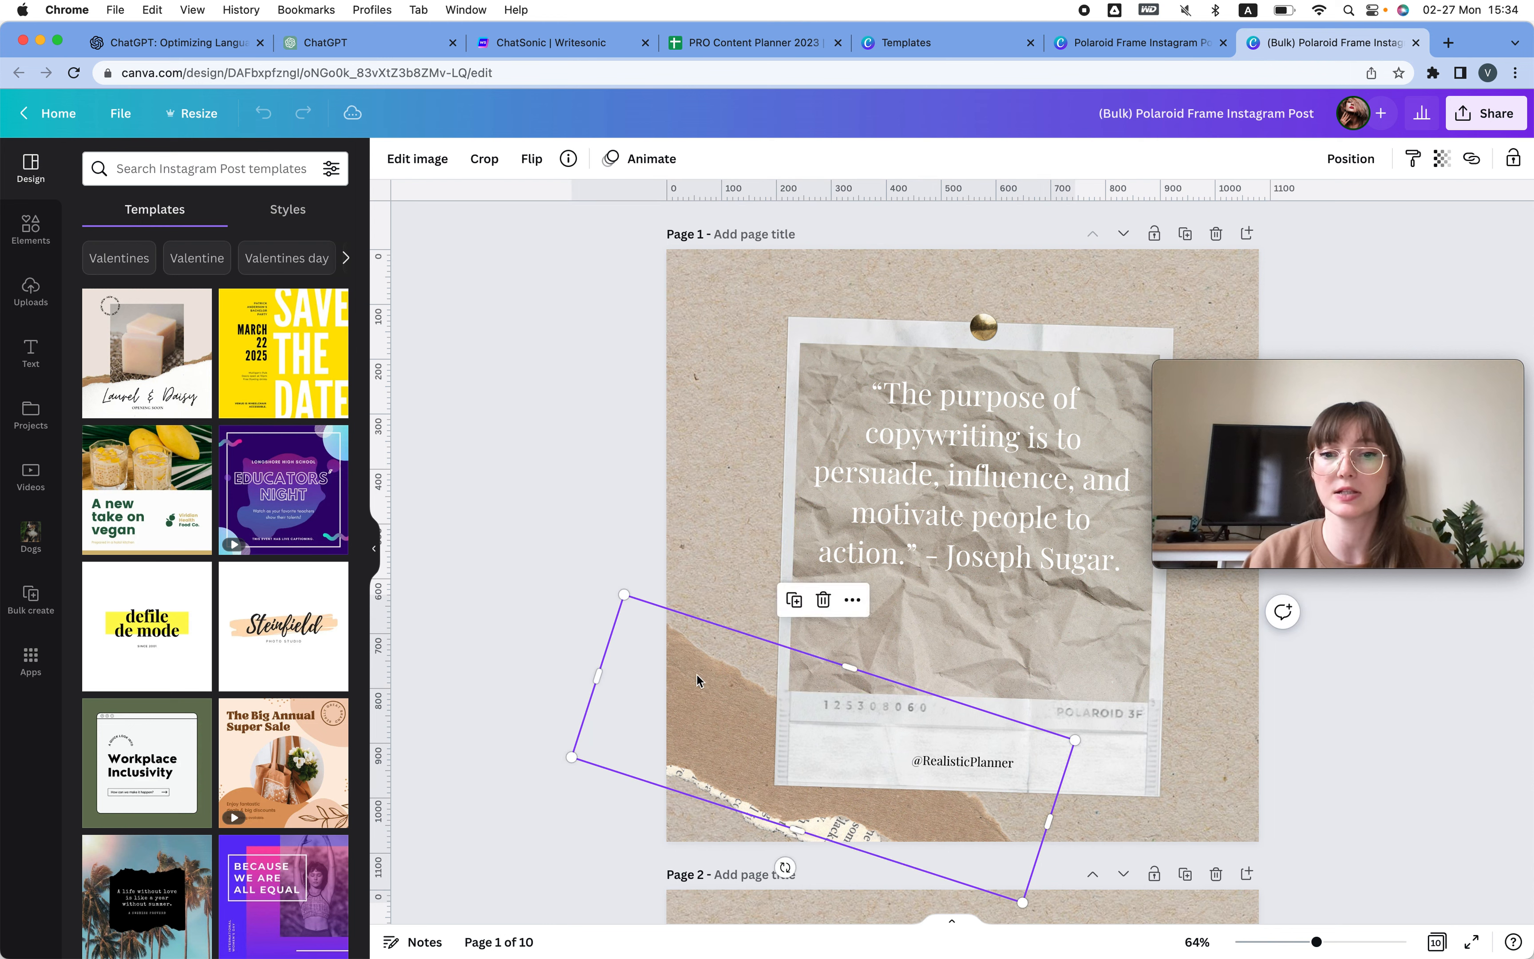
pyautogui.rightClick(696, 675)
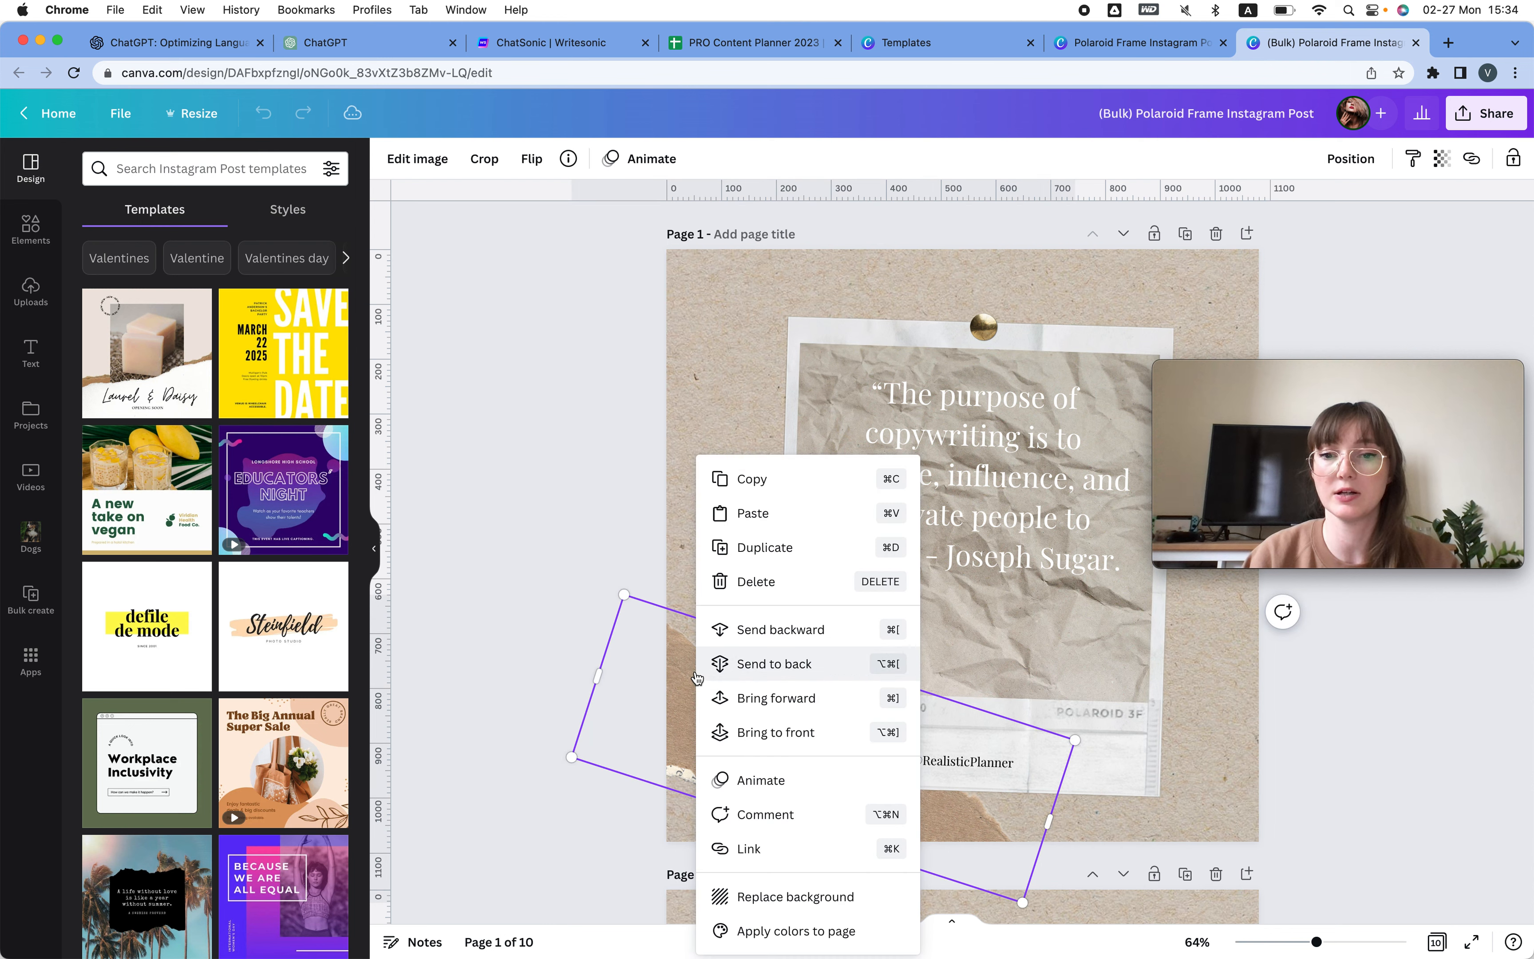
pyautogui.click(807, 932)
pyautogui.press('super+z')
pyautogui.click(1215, 702)
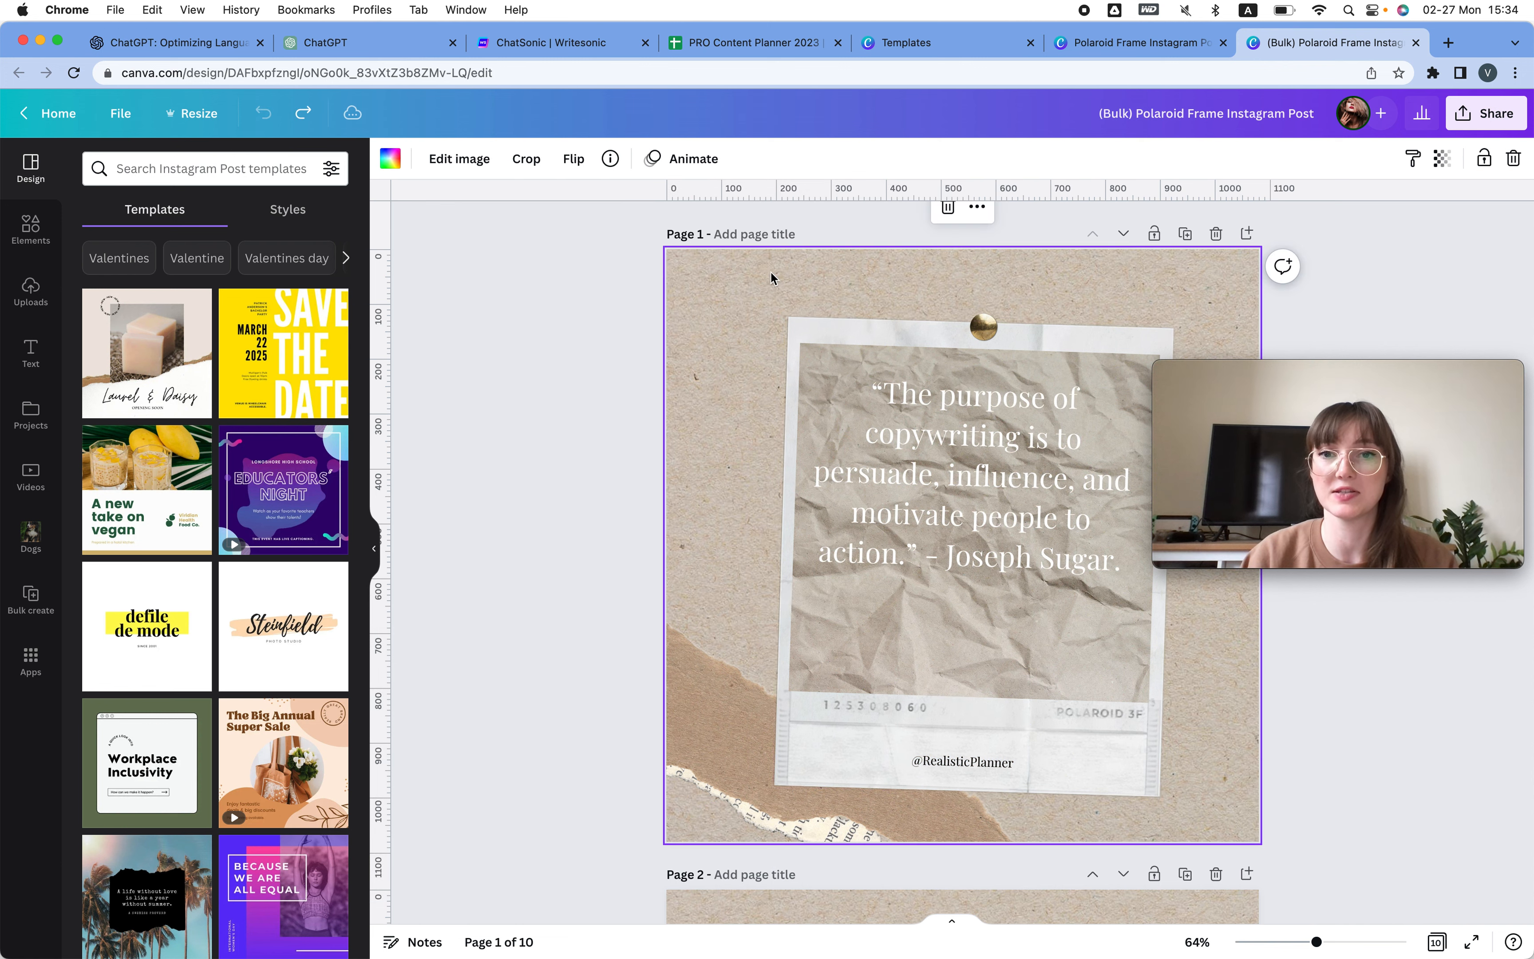
# Delete the textured cardboard background image from page 2.
pyautogui.scroll(-5, 702, 646)
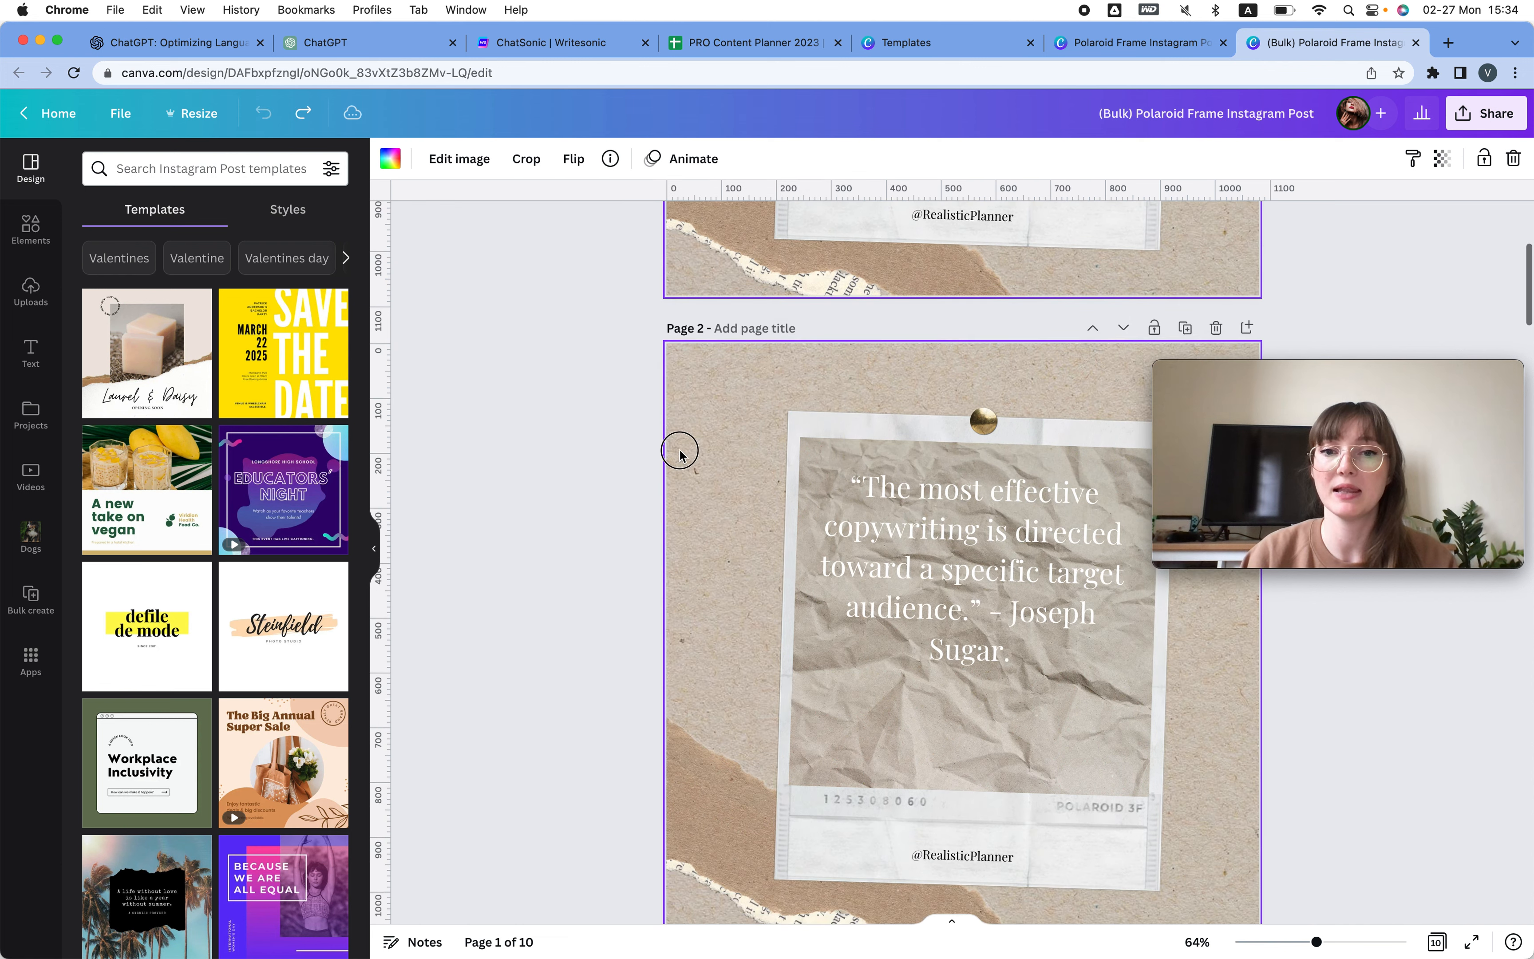
pyautogui.click(710, 426)
pyautogui.press('Delete')
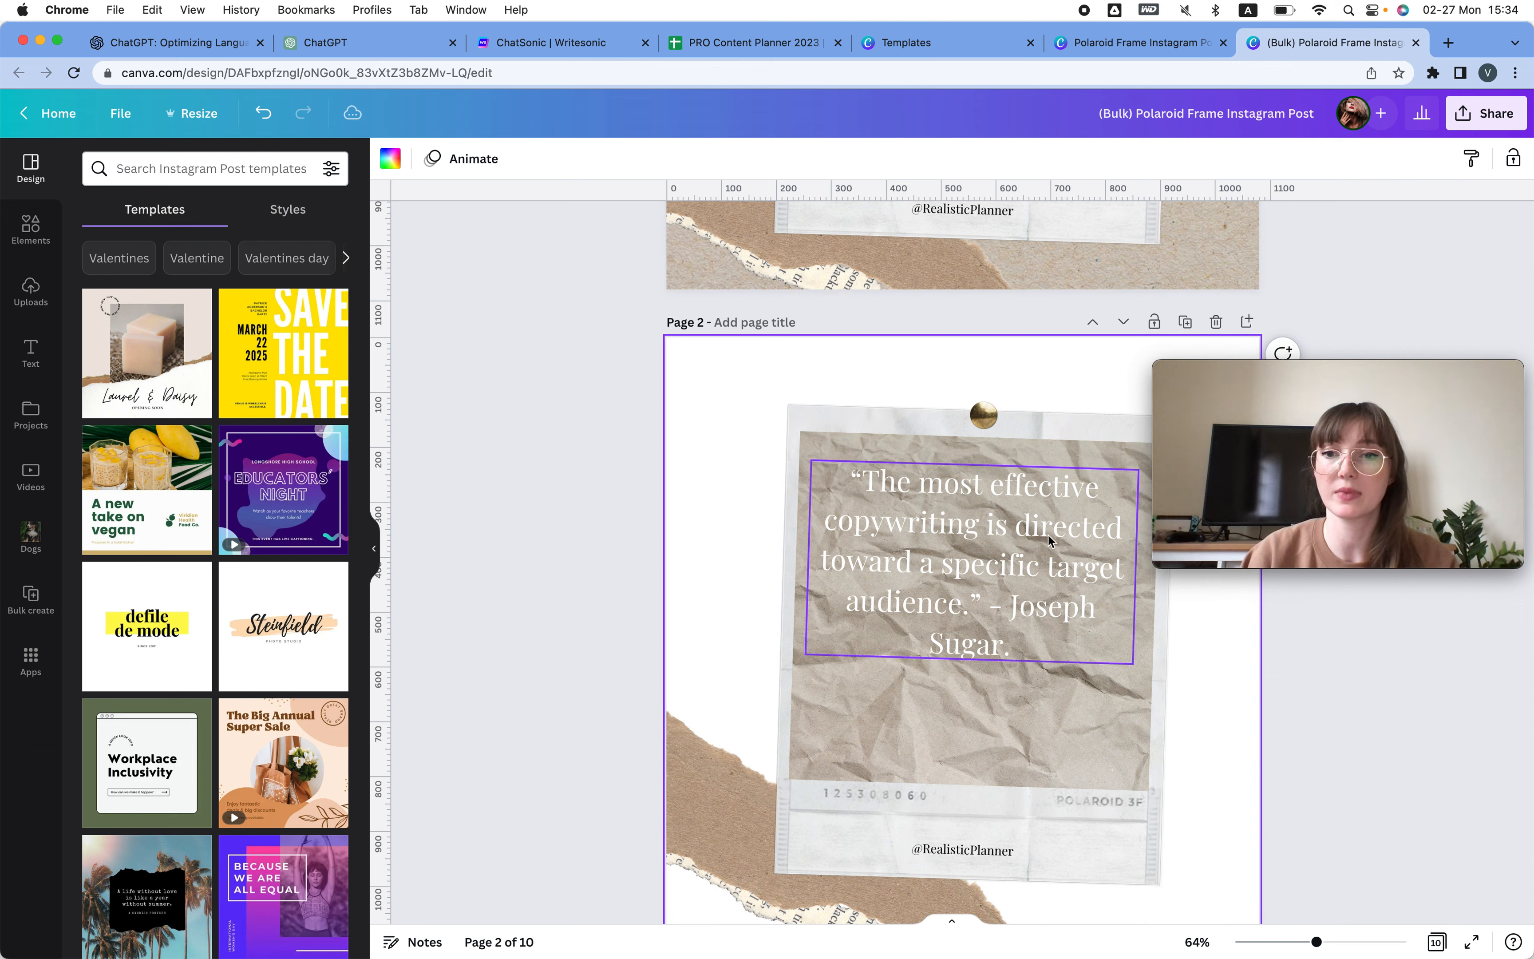
# Apply the crumpled paper image's colors to page 2, cycling the variations to a light beige background with dark brown text.
pyautogui.click(1057, 719)
pyautogui.click(1055, 745)
pyautogui.rightClick(1055, 745)
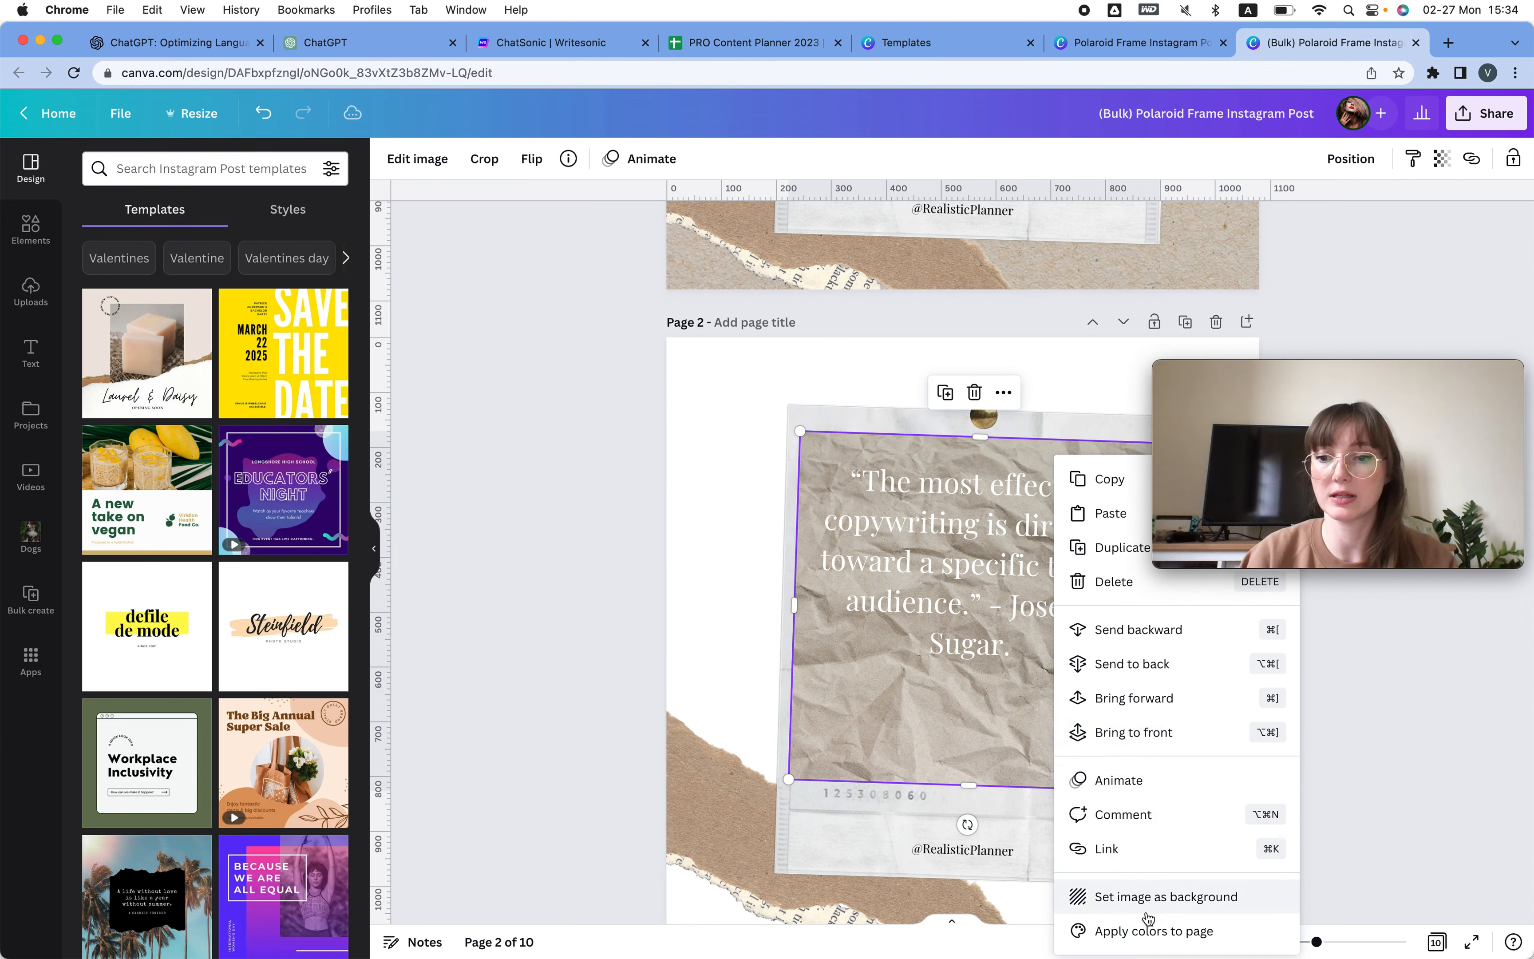
pyautogui.click(1144, 932)
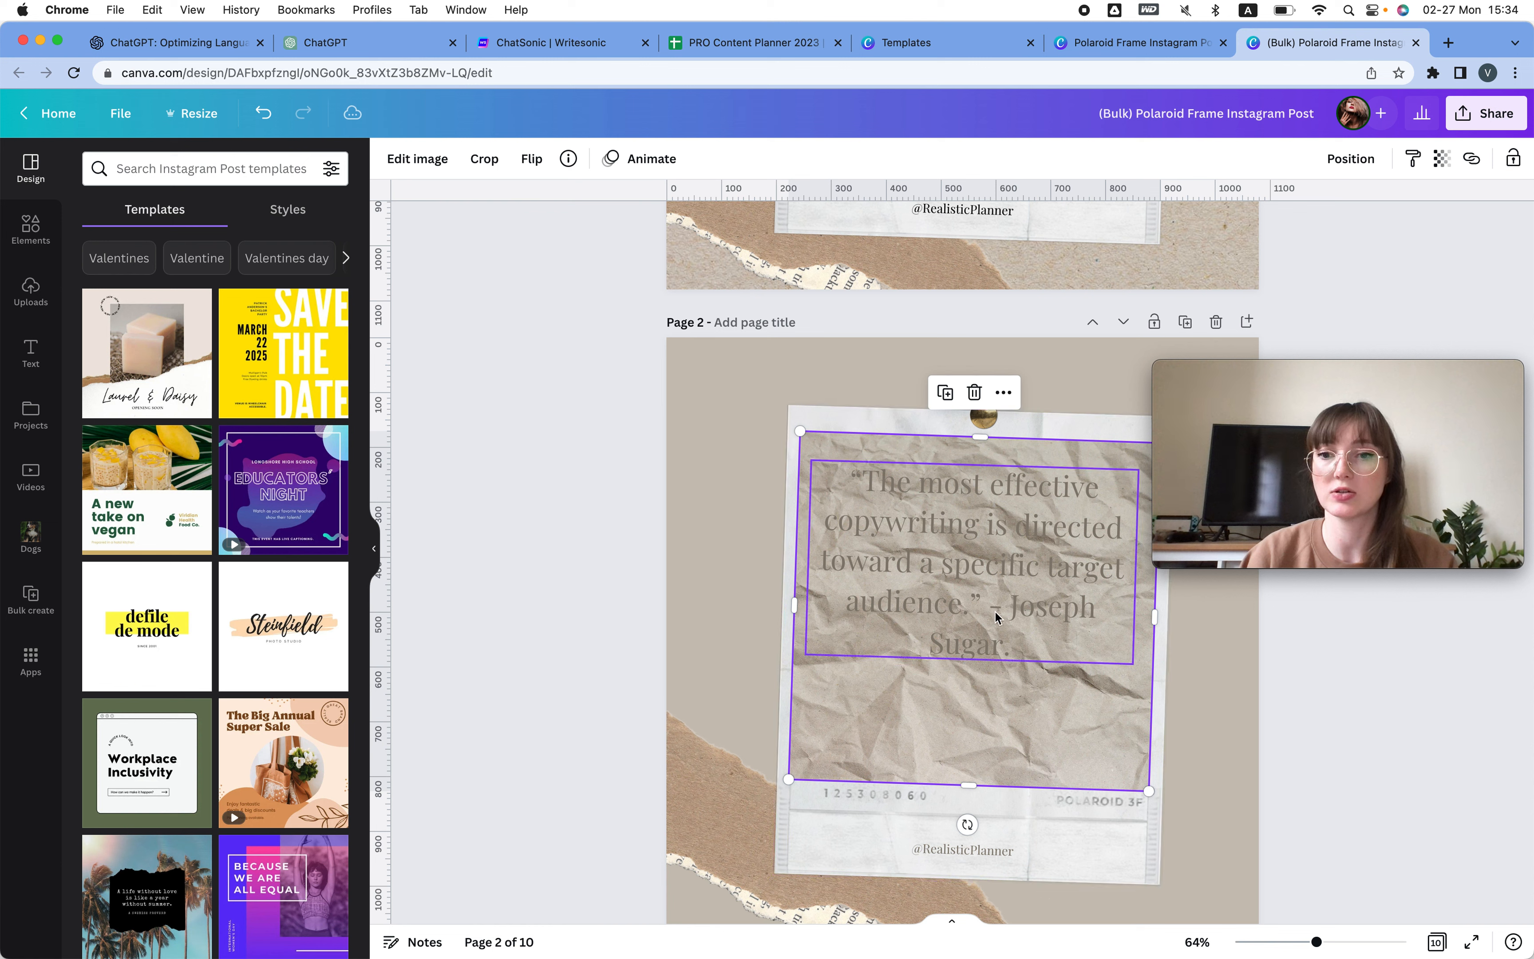
pyautogui.rightClick(1009, 768)
pyautogui.click(1144, 931)
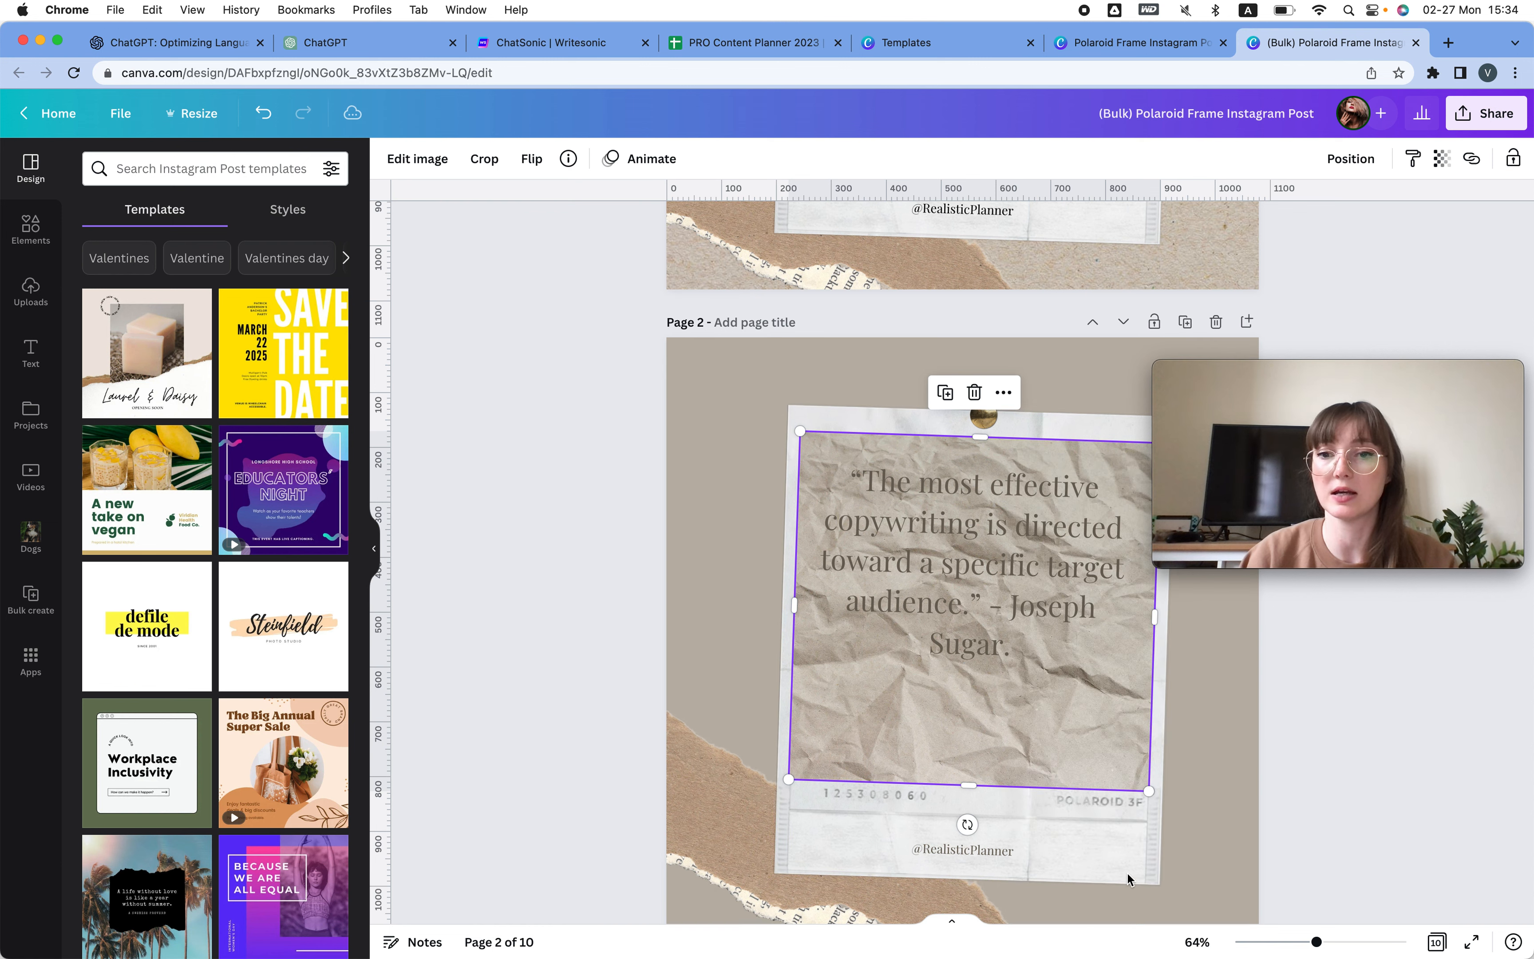
pyautogui.rightClick(1070, 745)
pyautogui.click(1153, 929)
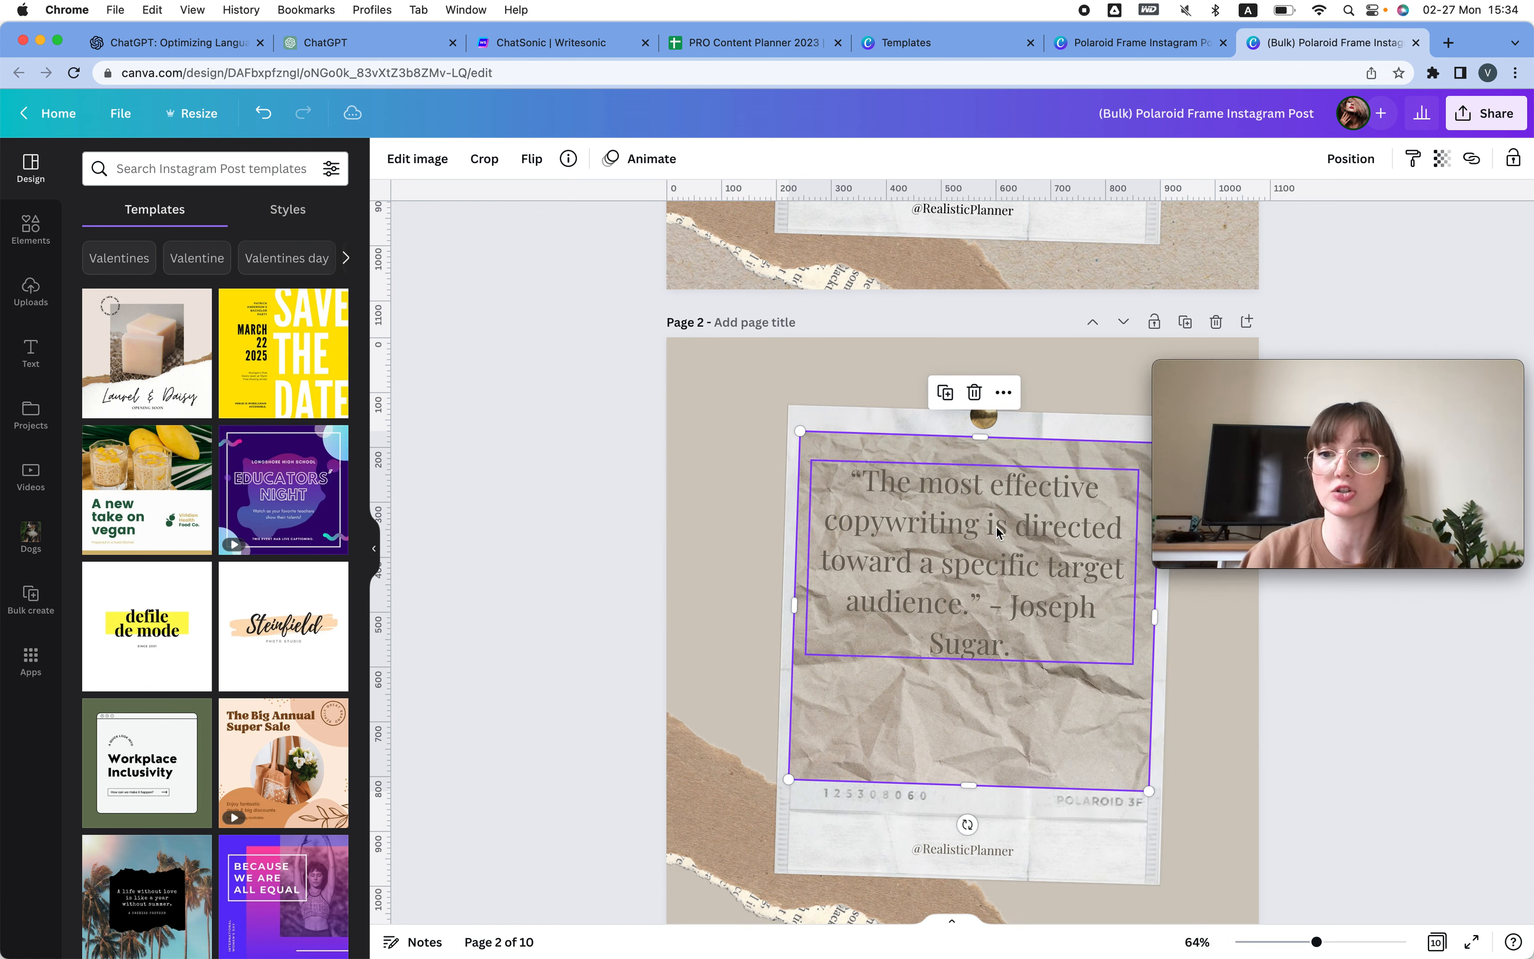
# Change the quote text on page 2 to black from the document colors.
pyautogui.click(1035, 553)
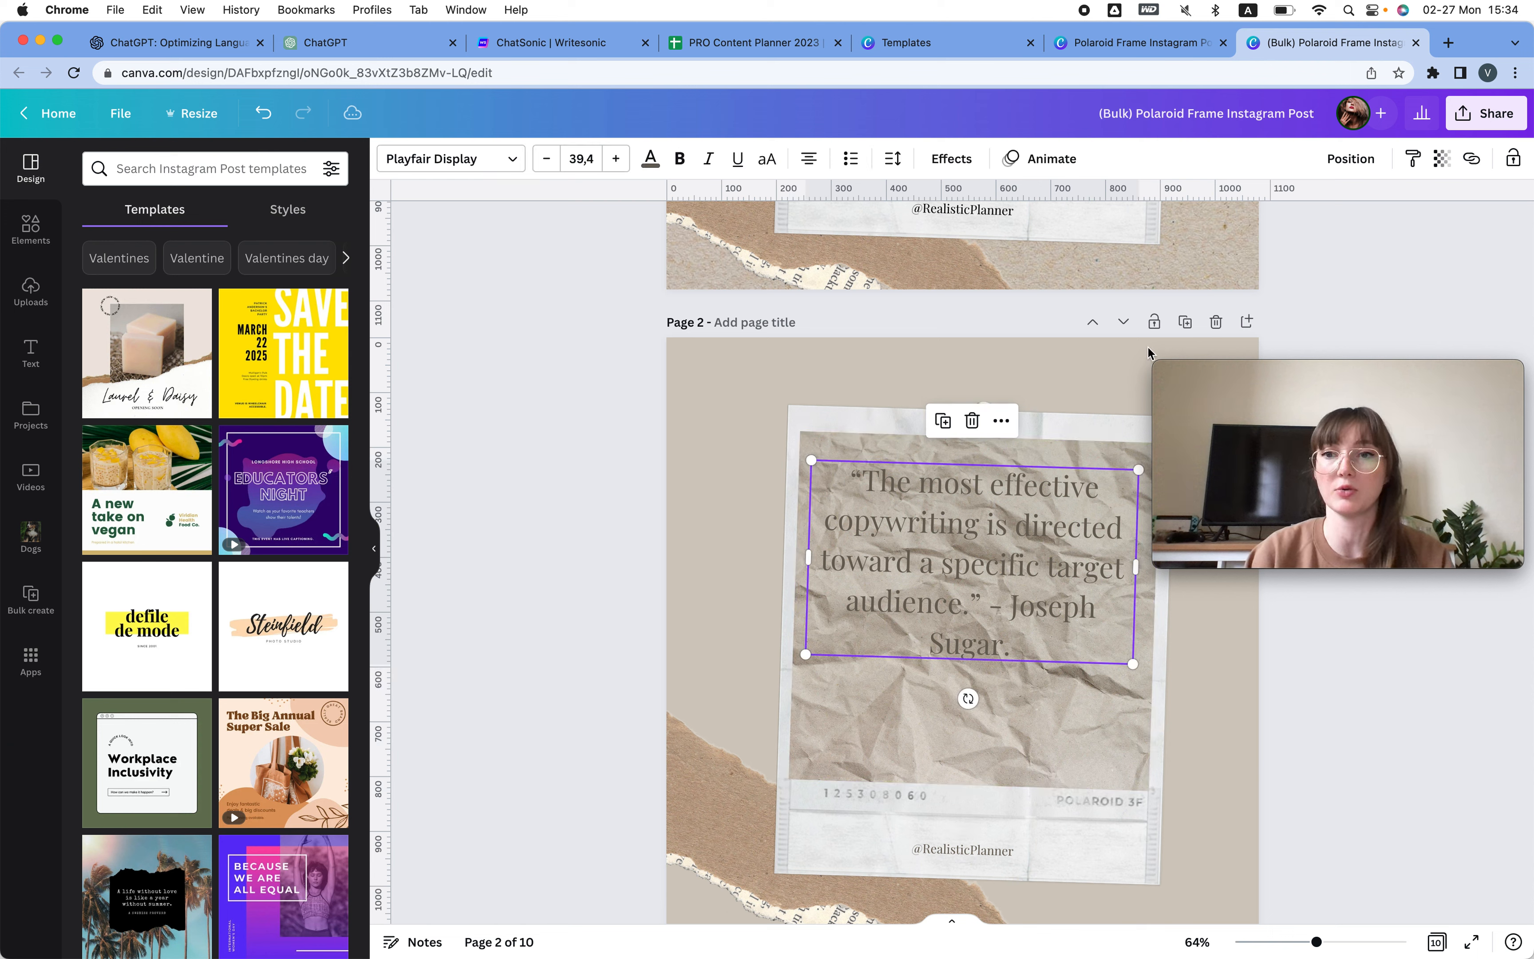
pyautogui.click(650, 159)
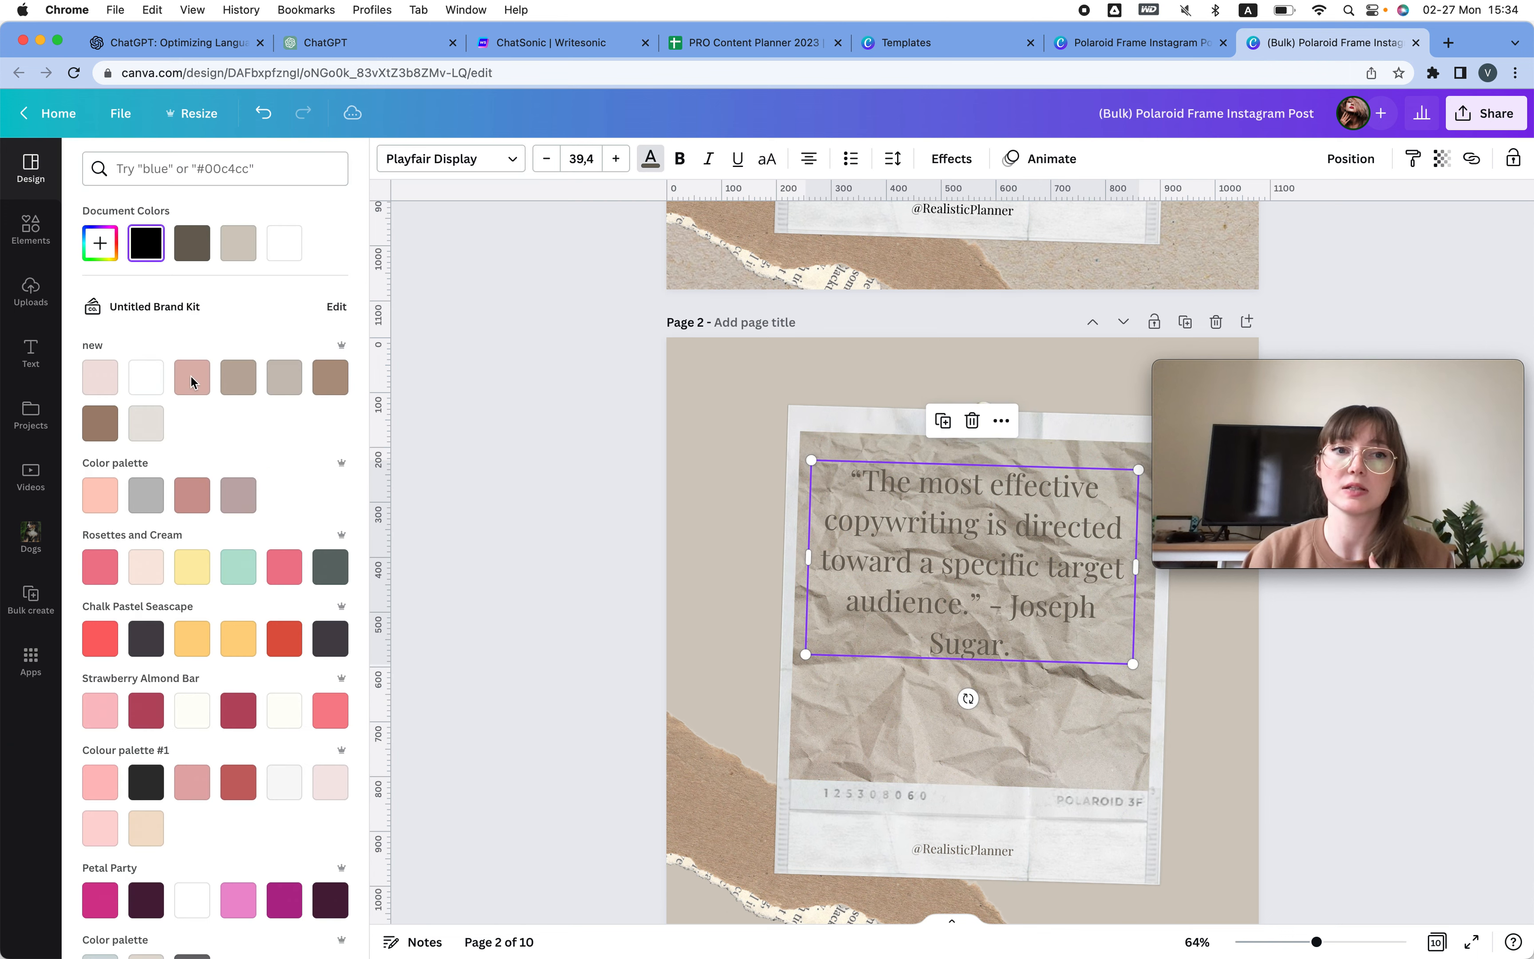
pyautogui.click(159, 247)
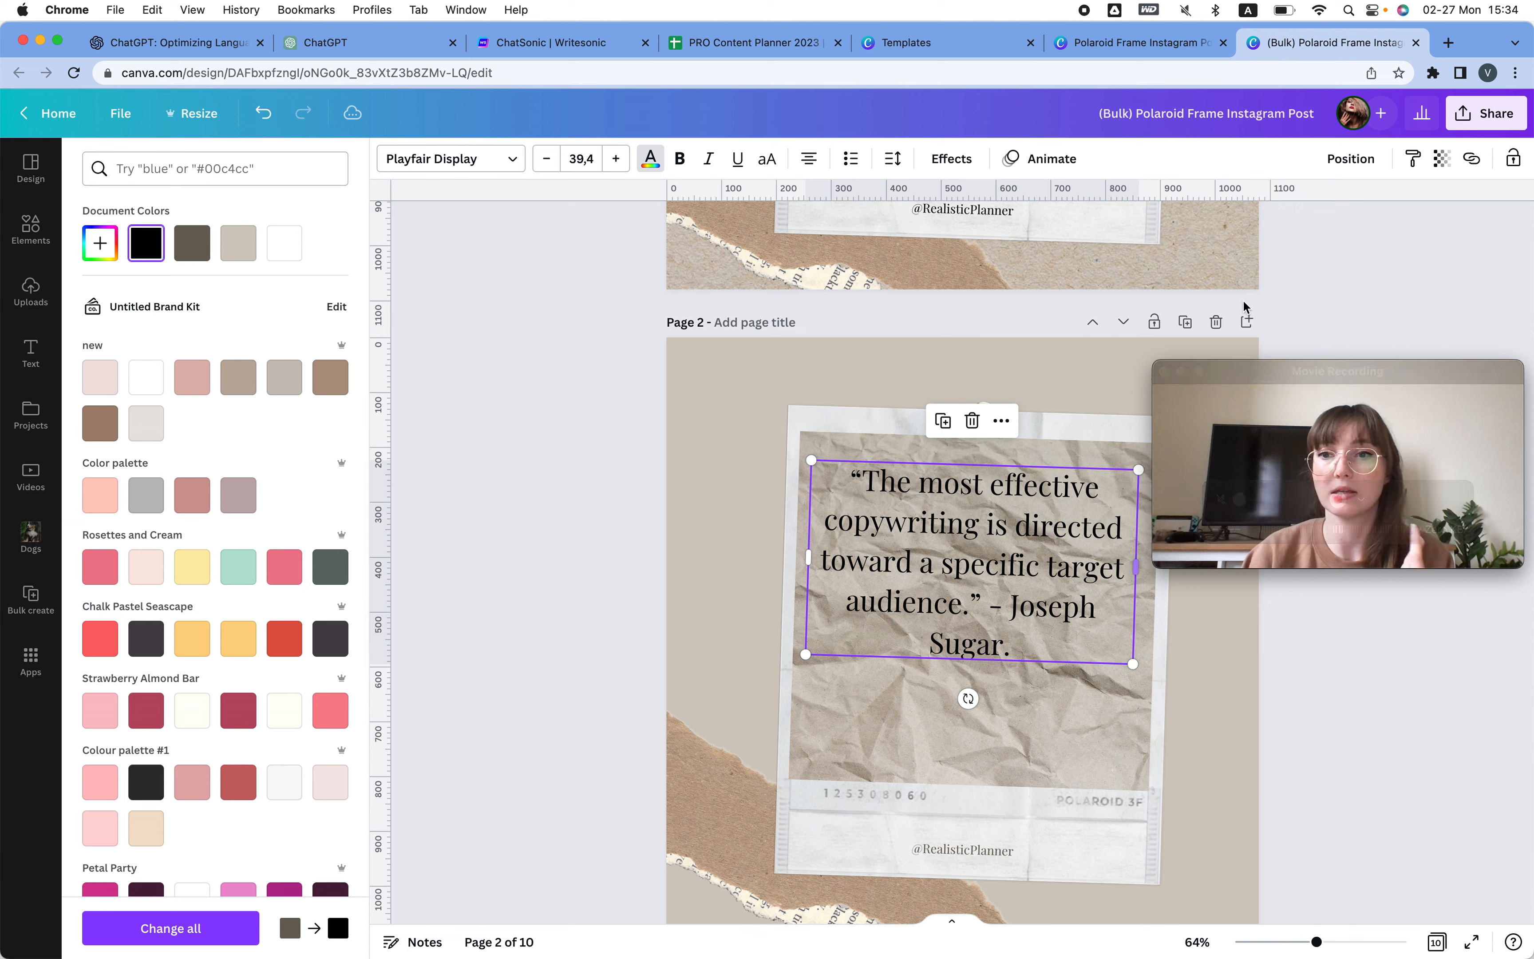
pyautogui.press('Escape')
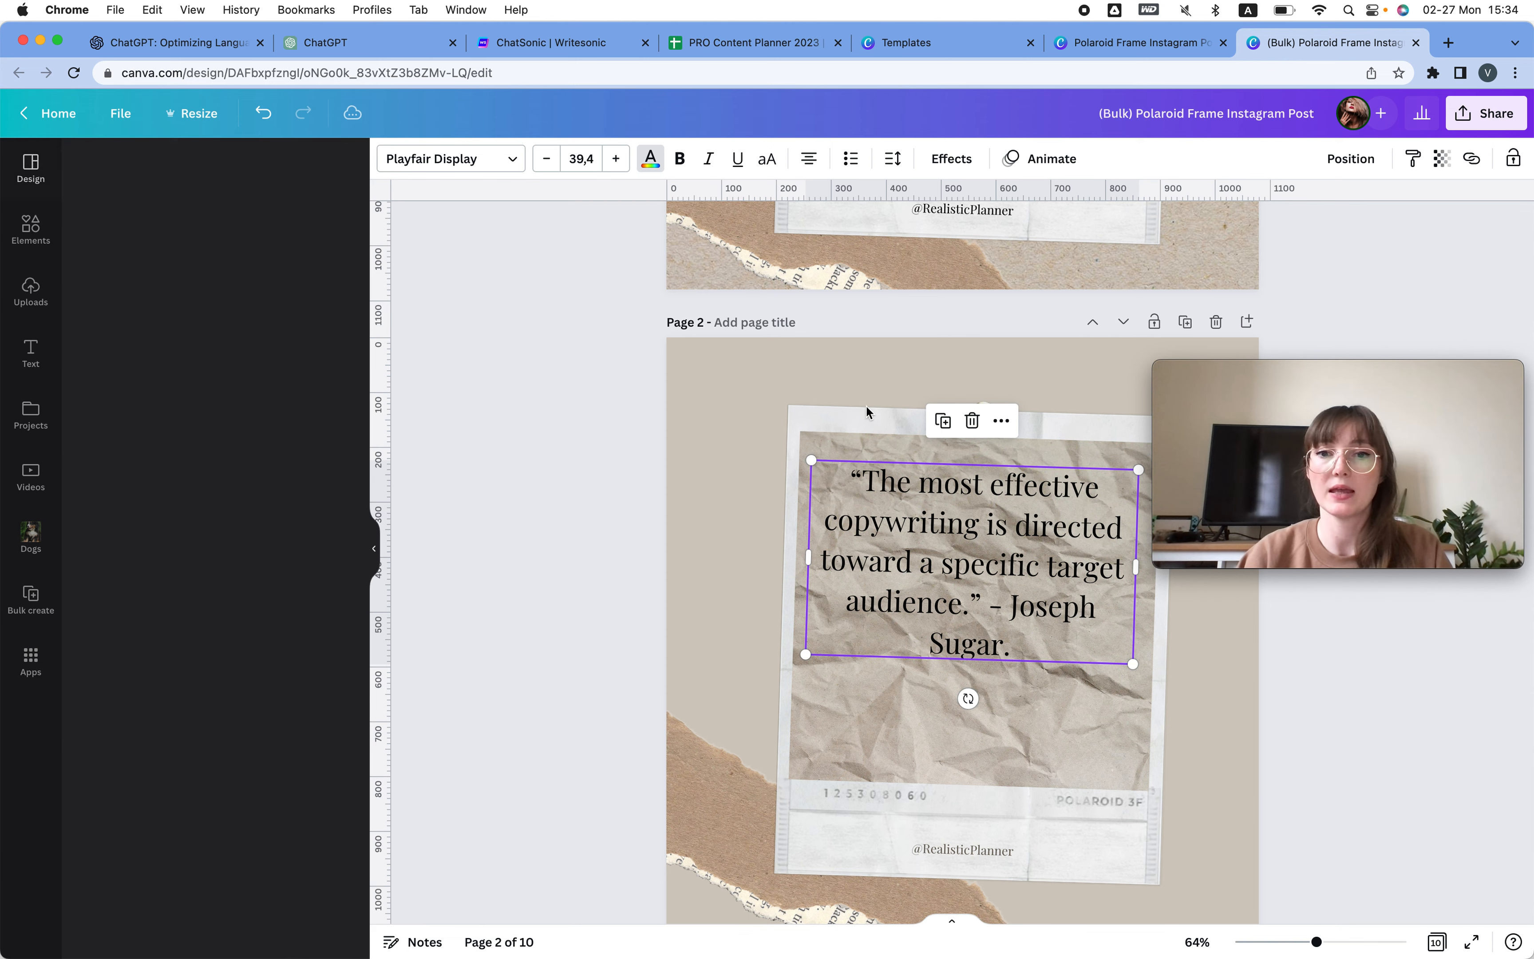
# Replace the crumpled paper in page 3's polaroid with the recently used white paper photo and color its quote text black.
pyautogui.click(31, 228)
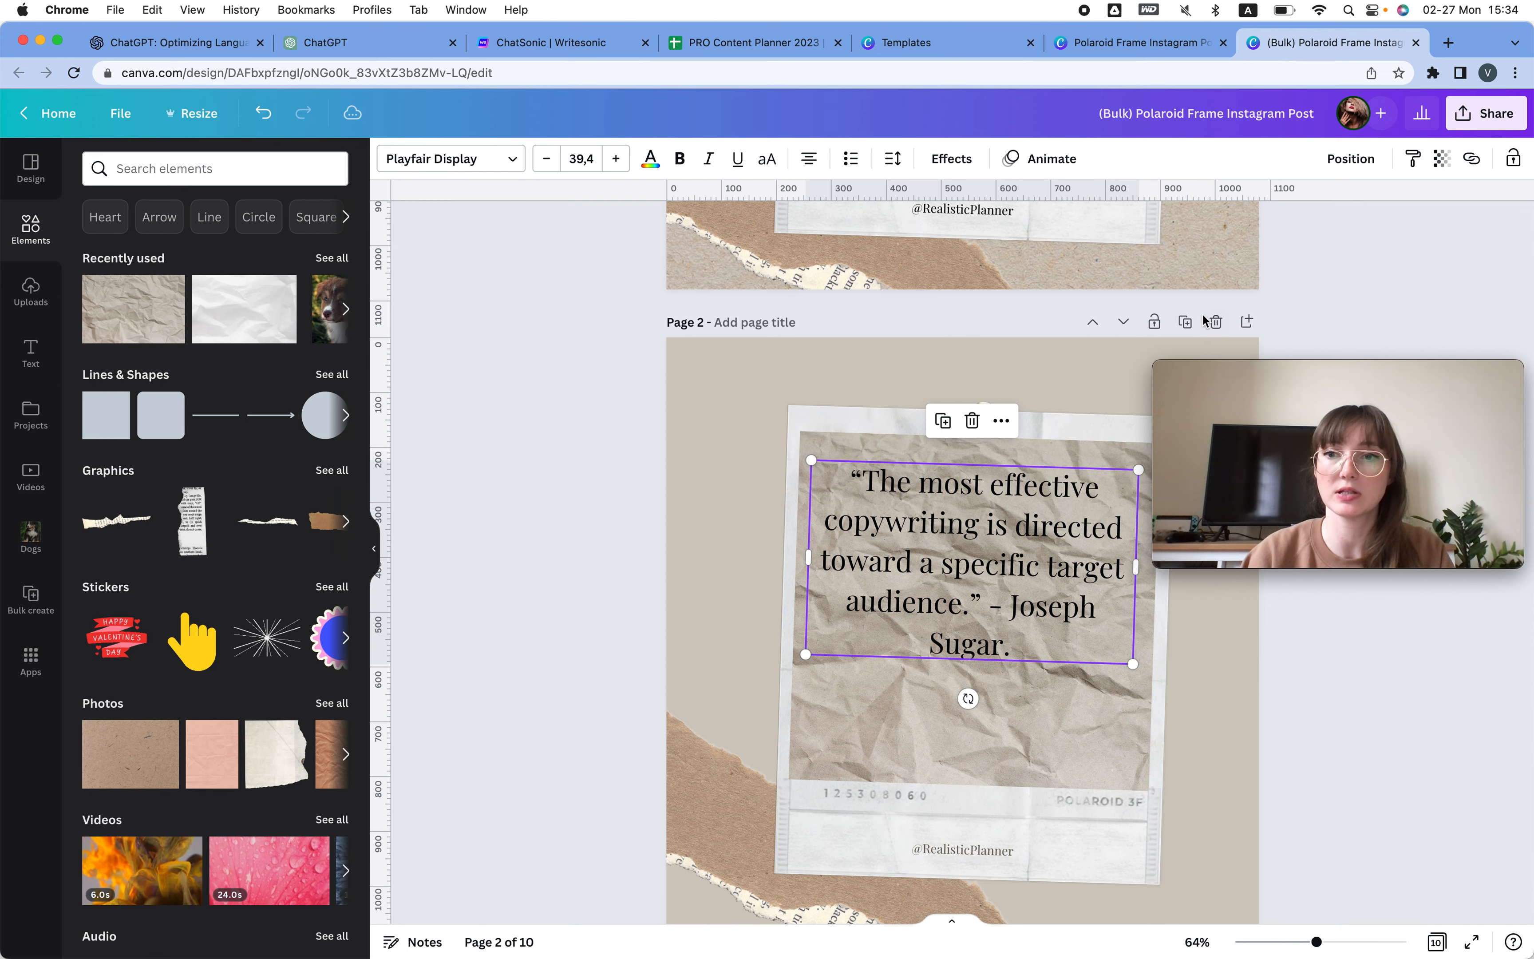
pyautogui.scroll(-10, 897, 581)
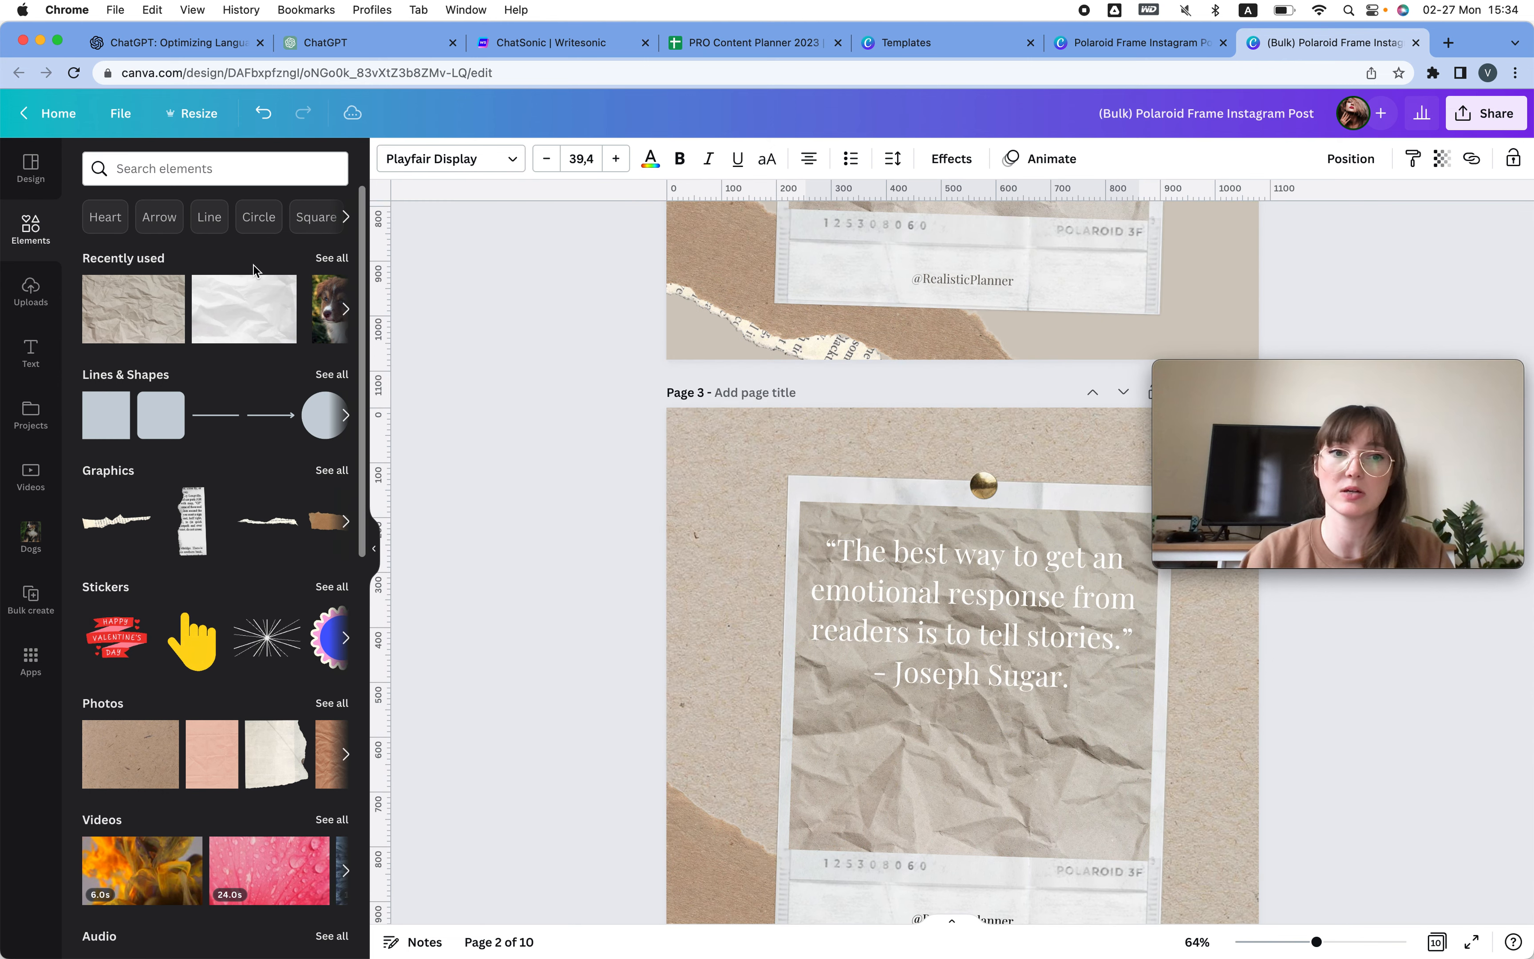
pyautogui.moveTo(241, 309); pyautogui.dragTo(868, 545)
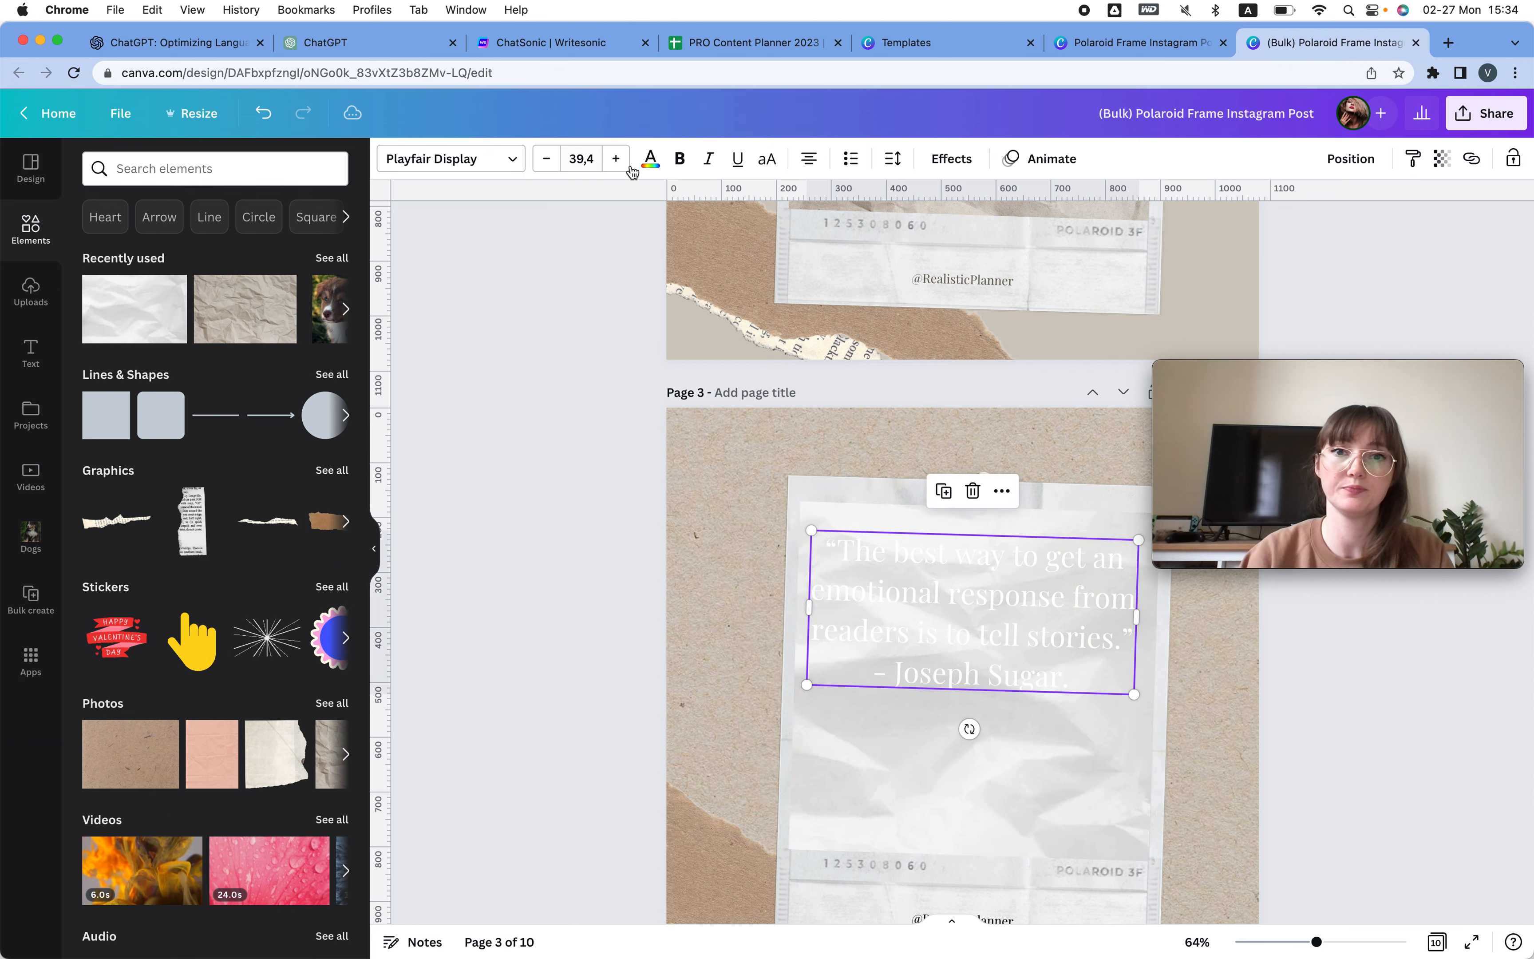
pyautogui.click(146, 243)
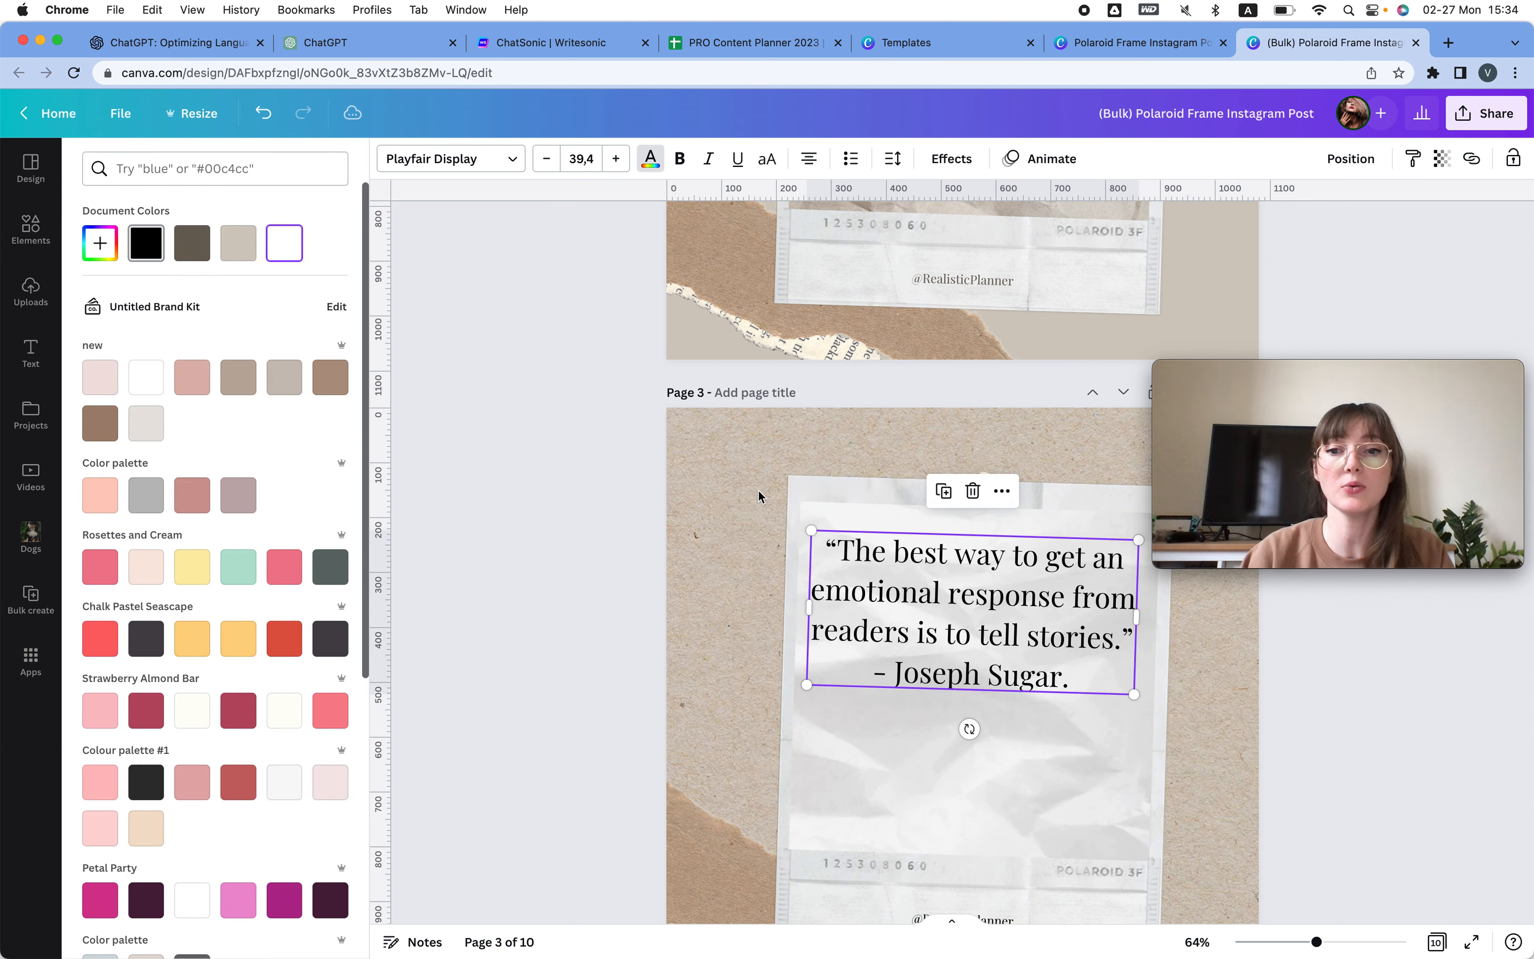
# Delete the textured cardboard background image from page 4.
pyautogui.scroll(-1, 821, 502)
pyautogui.scroll(-10, 821, 503)
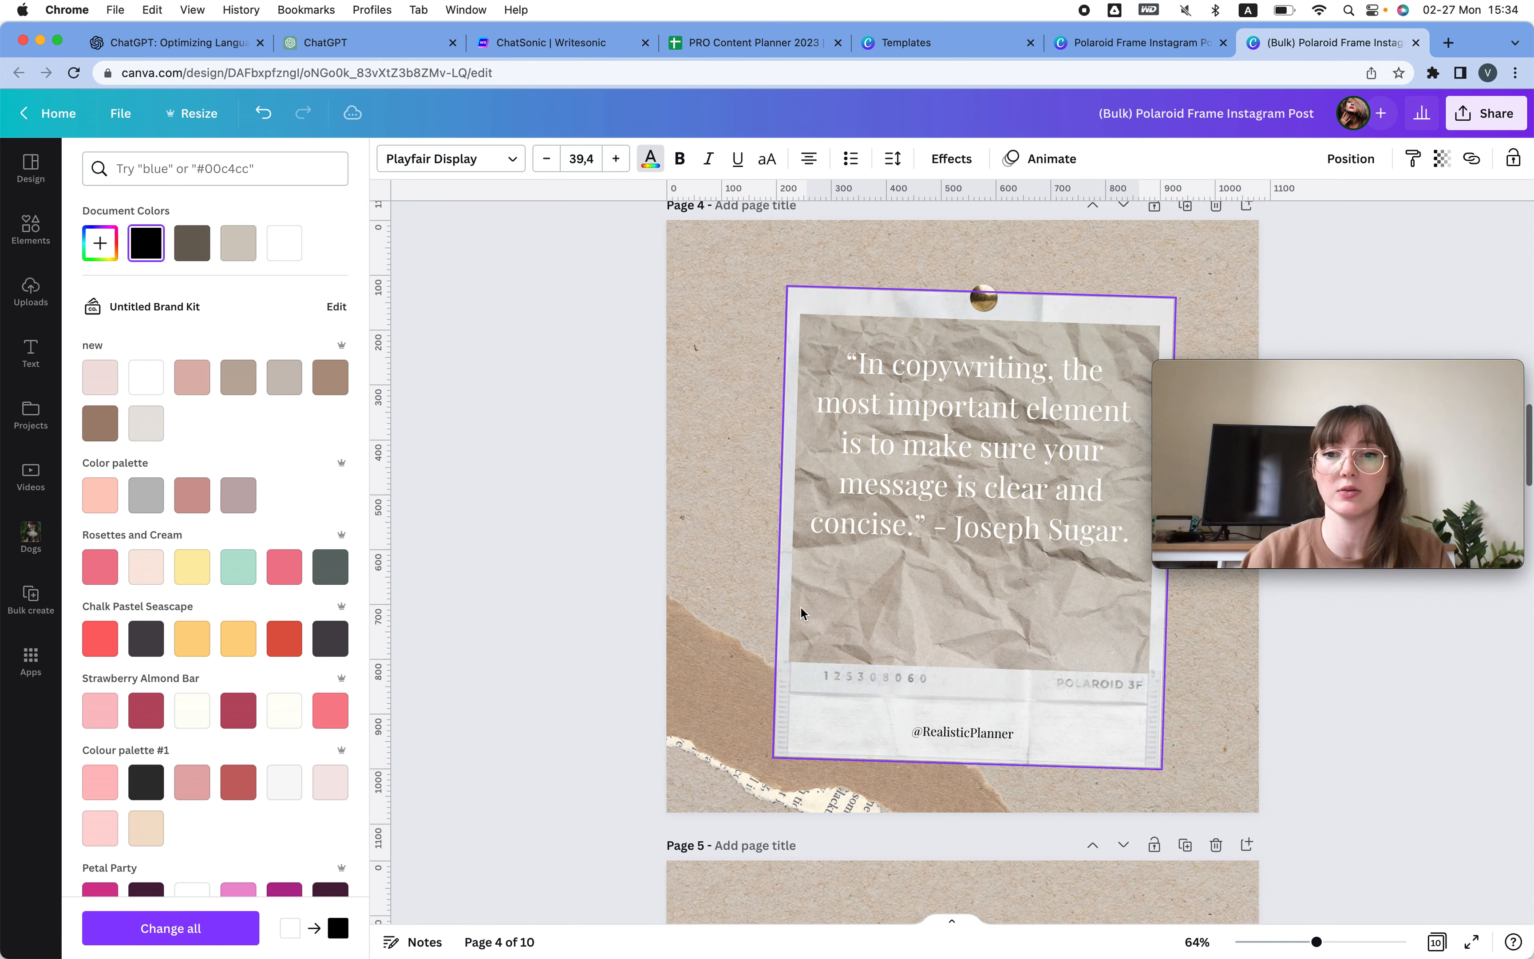
pyautogui.click(705, 386)
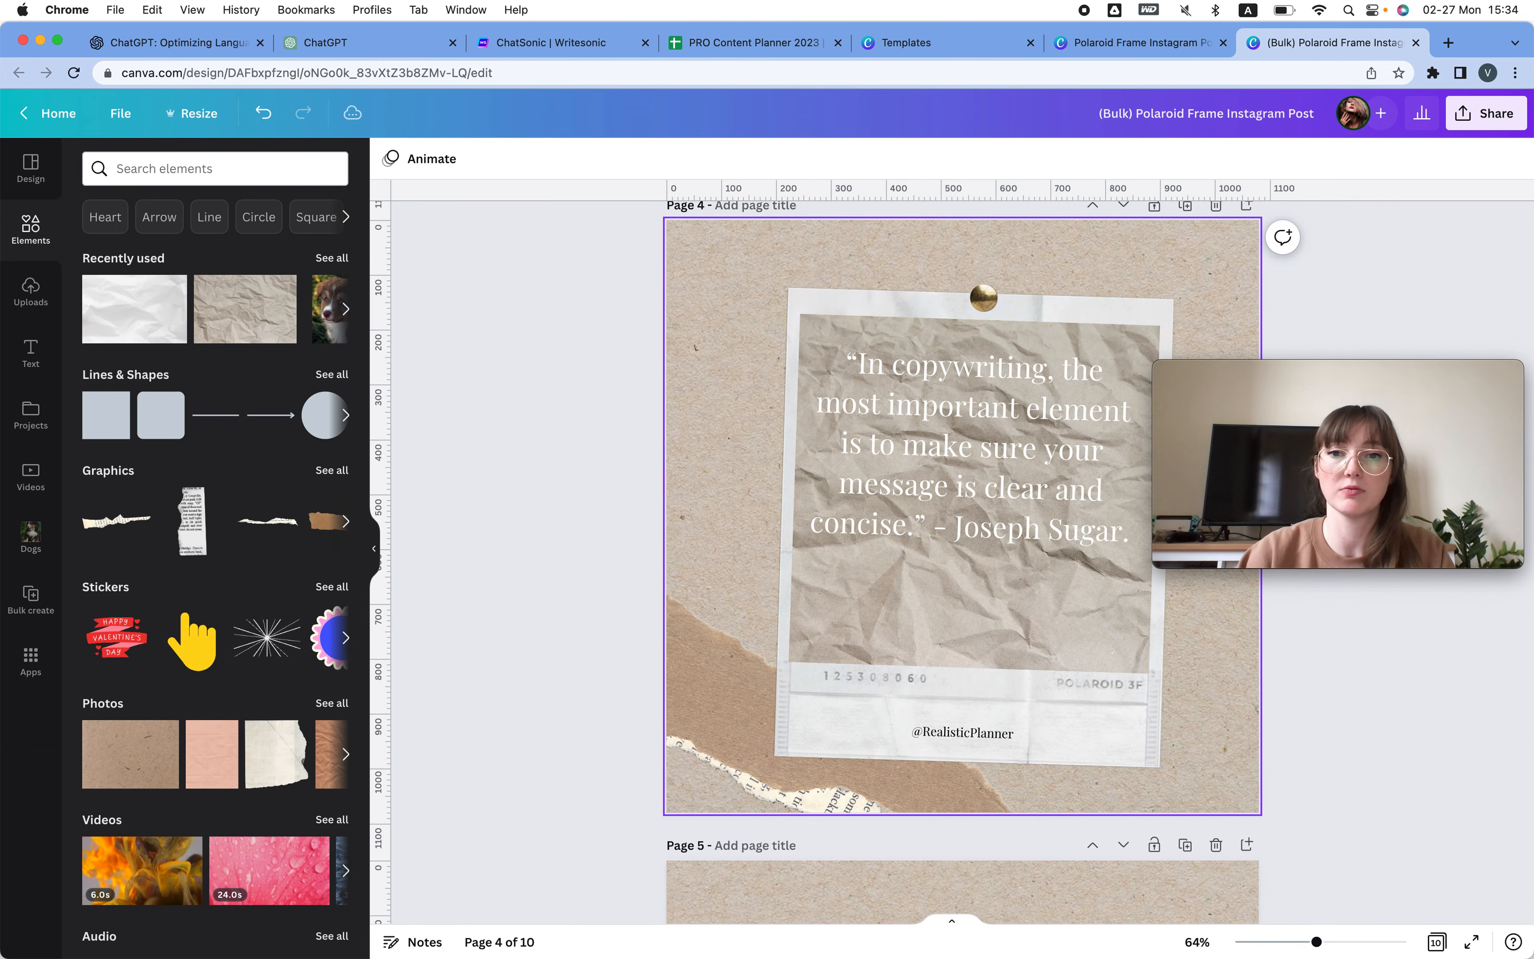
pyautogui.press('Delete')
# Replace the crumpled paper in page 4's polaroid with the brown cardboard photo.
pyautogui.click(913, 546)
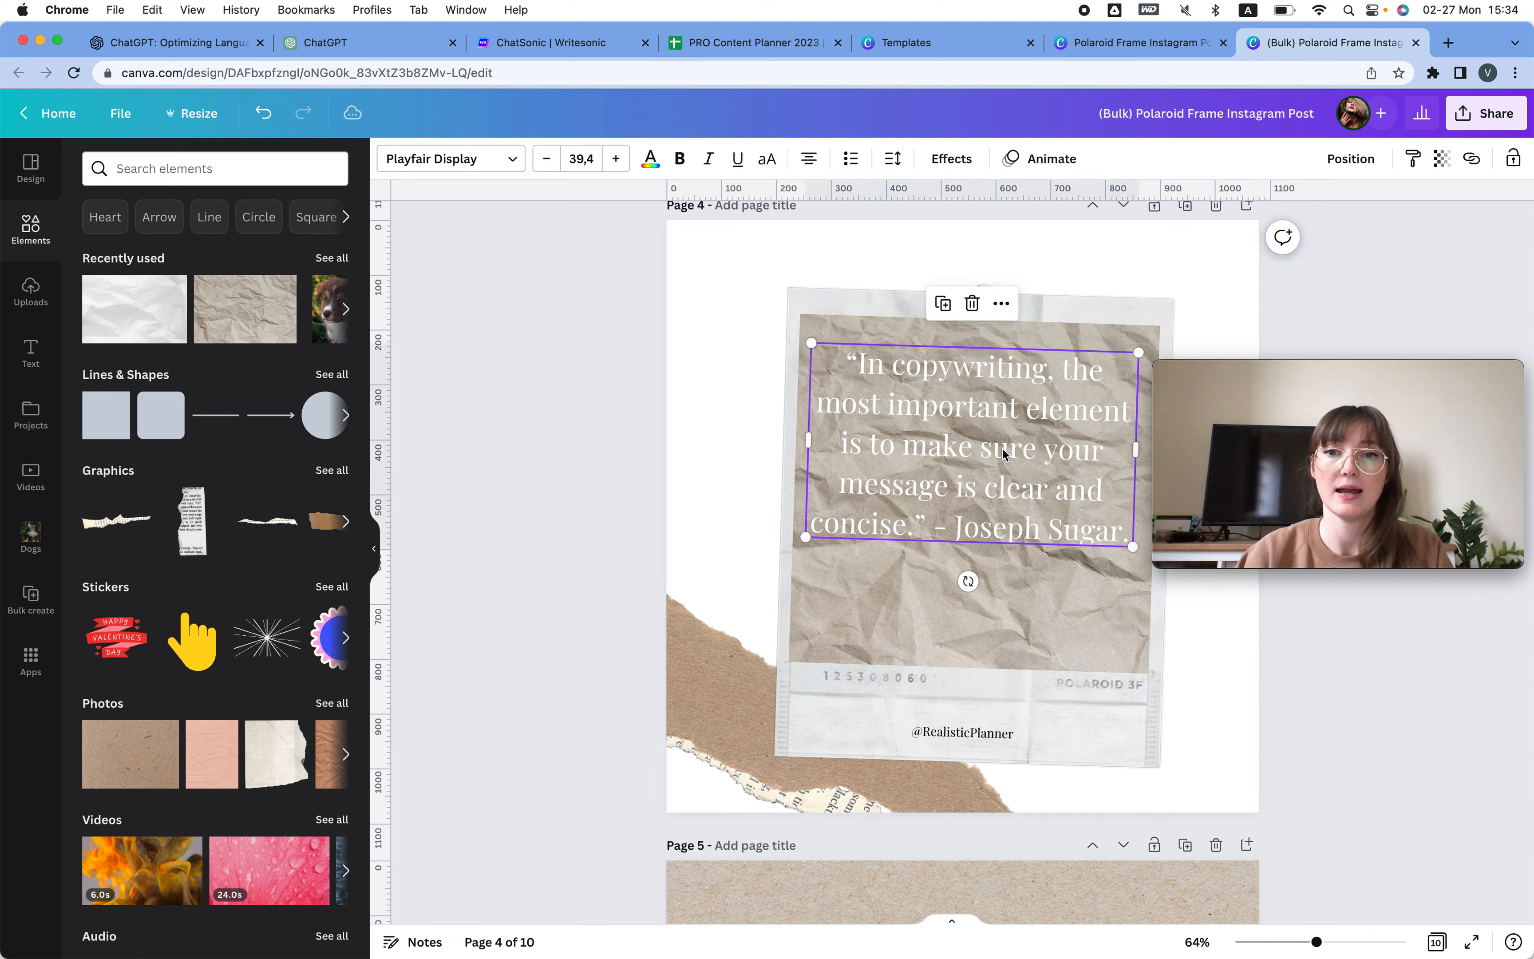
pyautogui.click(906, 576)
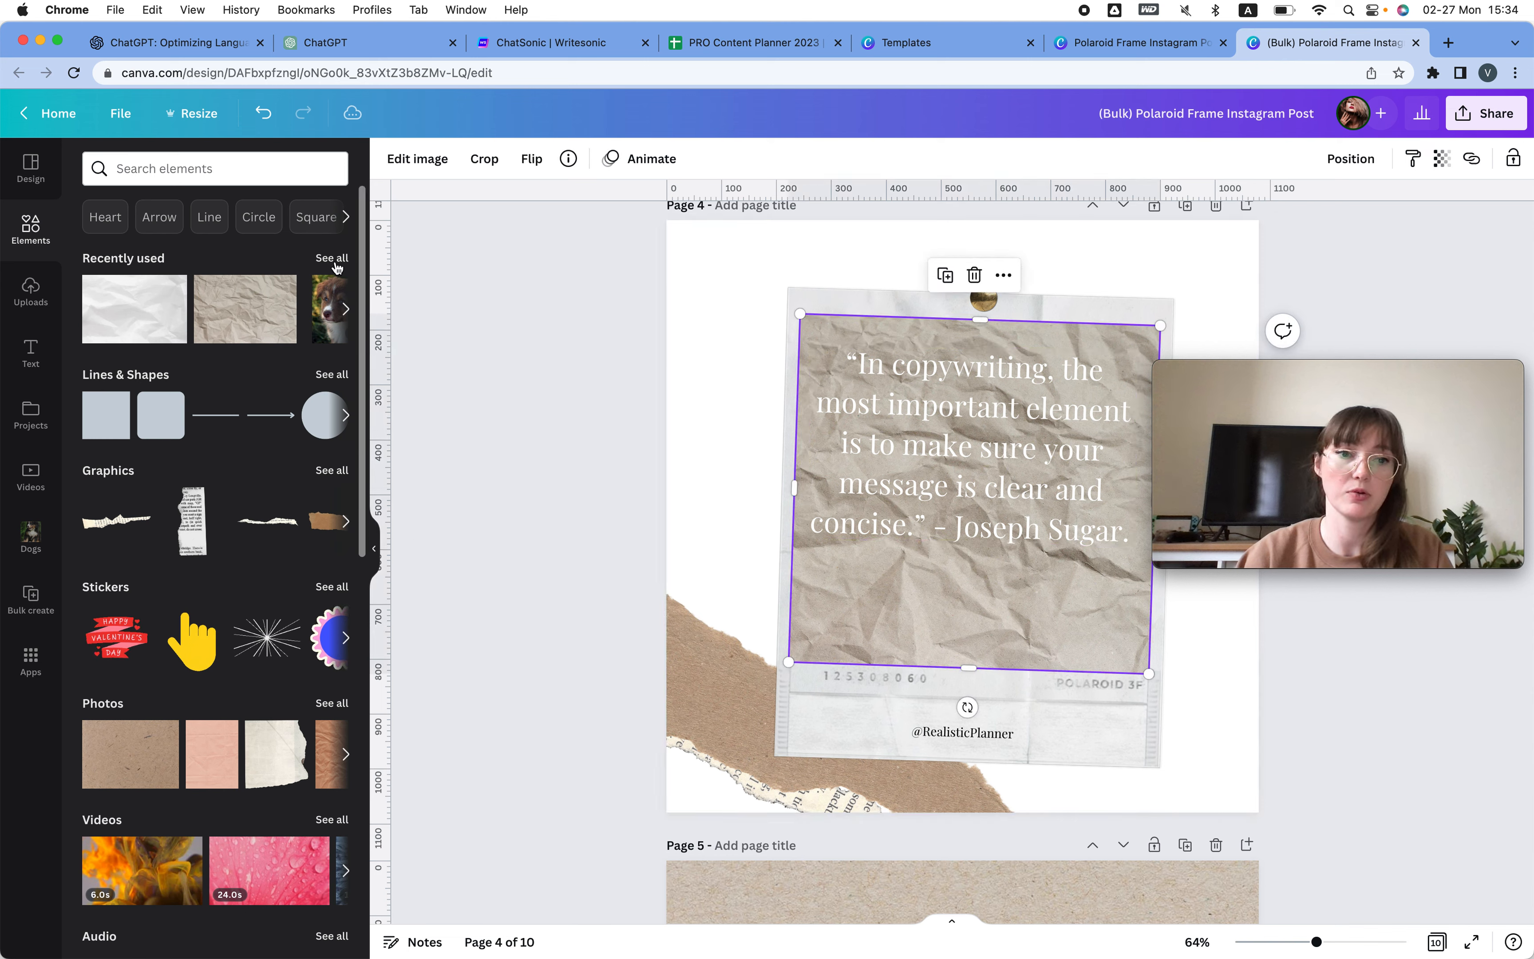
pyautogui.moveTo(855, 420); pyautogui.dragTo(897, 545)
# Apply the brown cardboard photo's colors to page 4, cycling the variations to a tan brown background.
pyautogui.rightClick(894, 640)
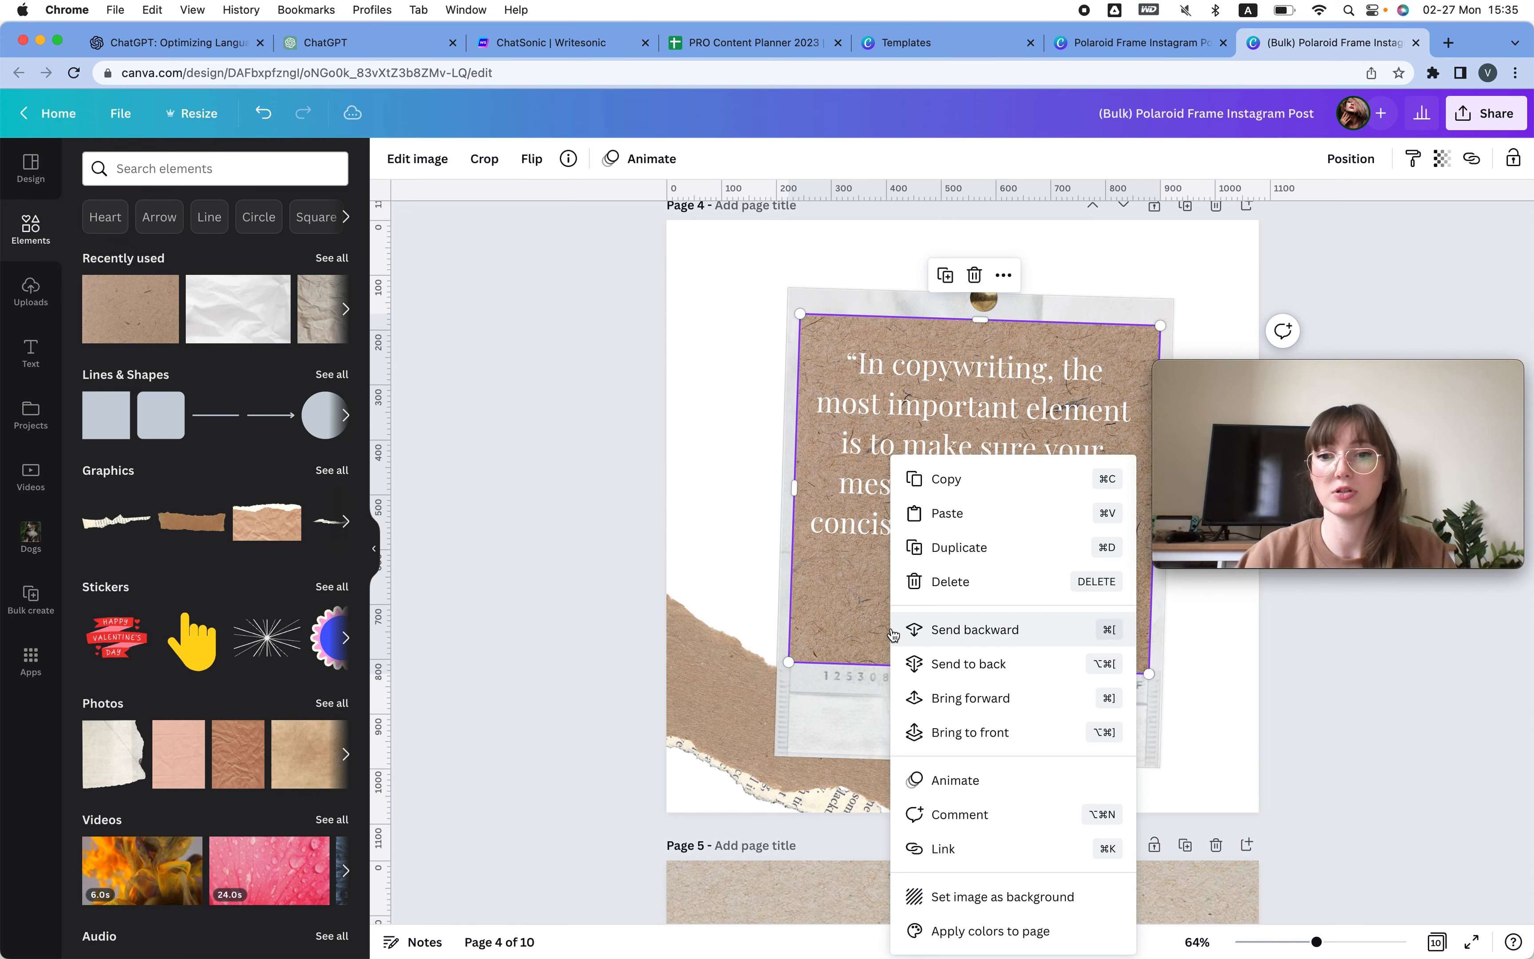
pyautogui.click(1047, 931)
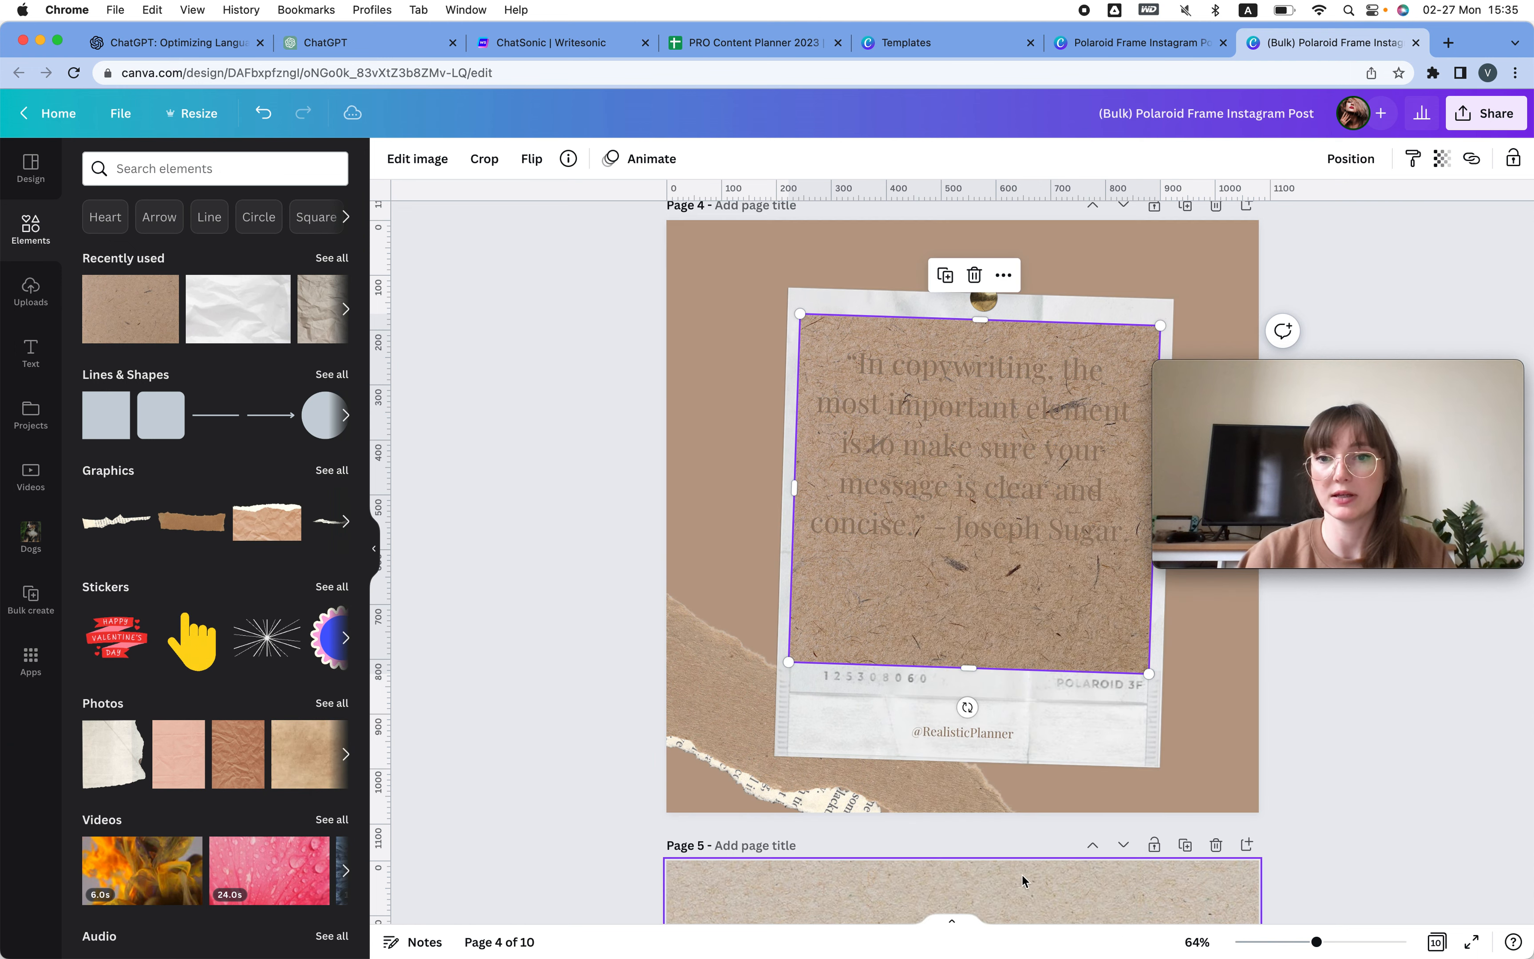
pyautogui.rightClick(1000, 590)
pyautogui.click(1077, 945)
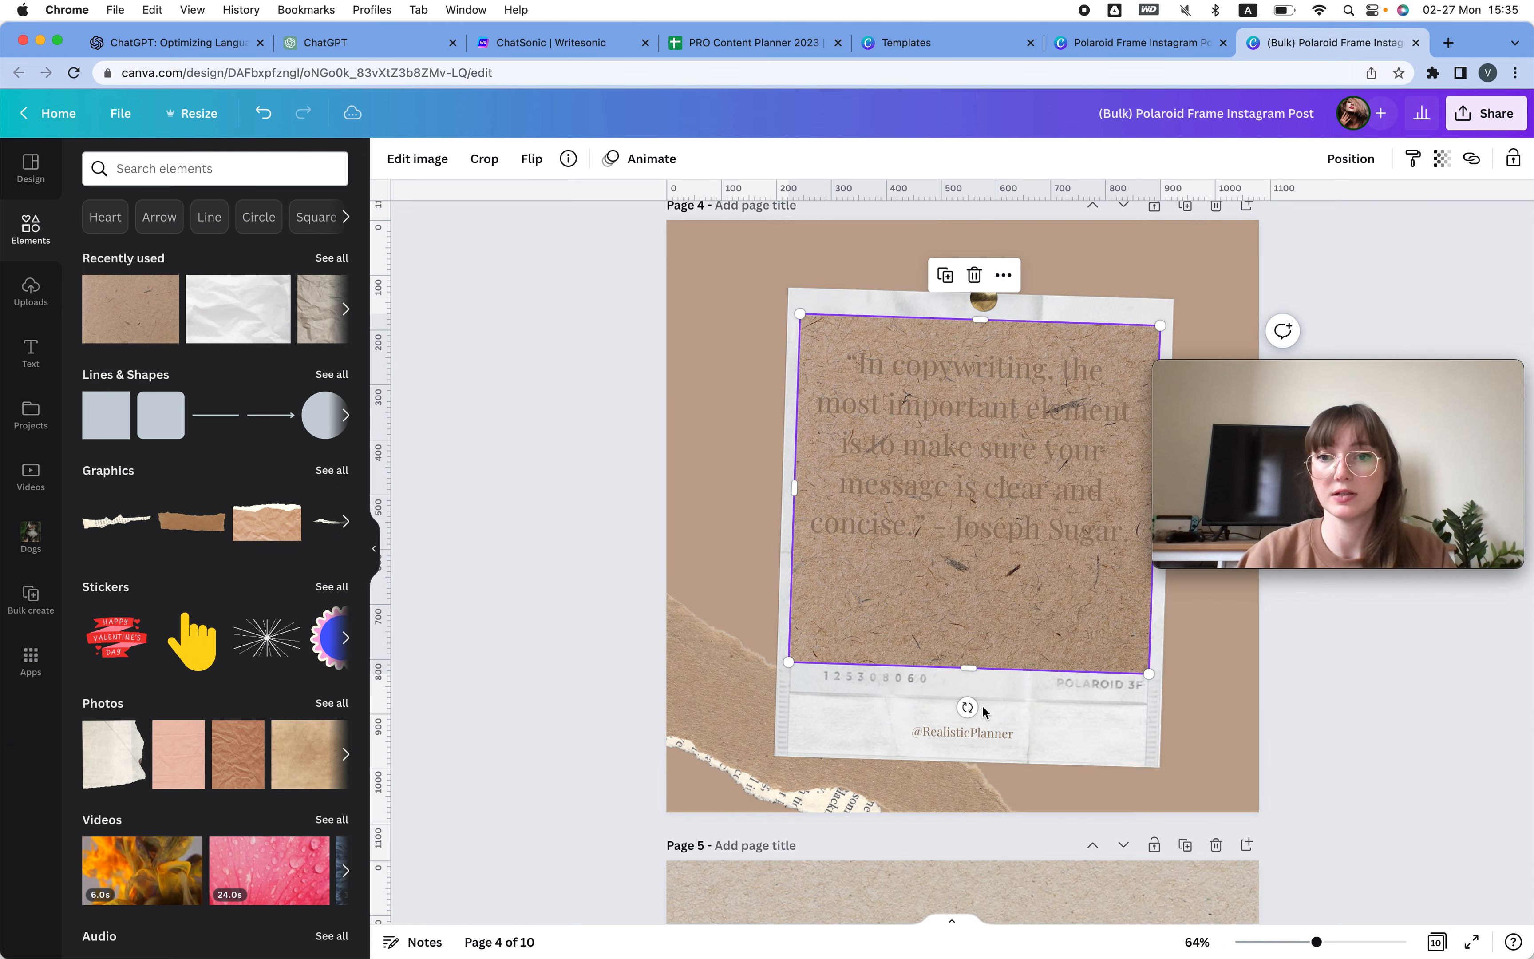
pyautogui.rightClick(956, 619)
pyautogui.click(1046, 925)
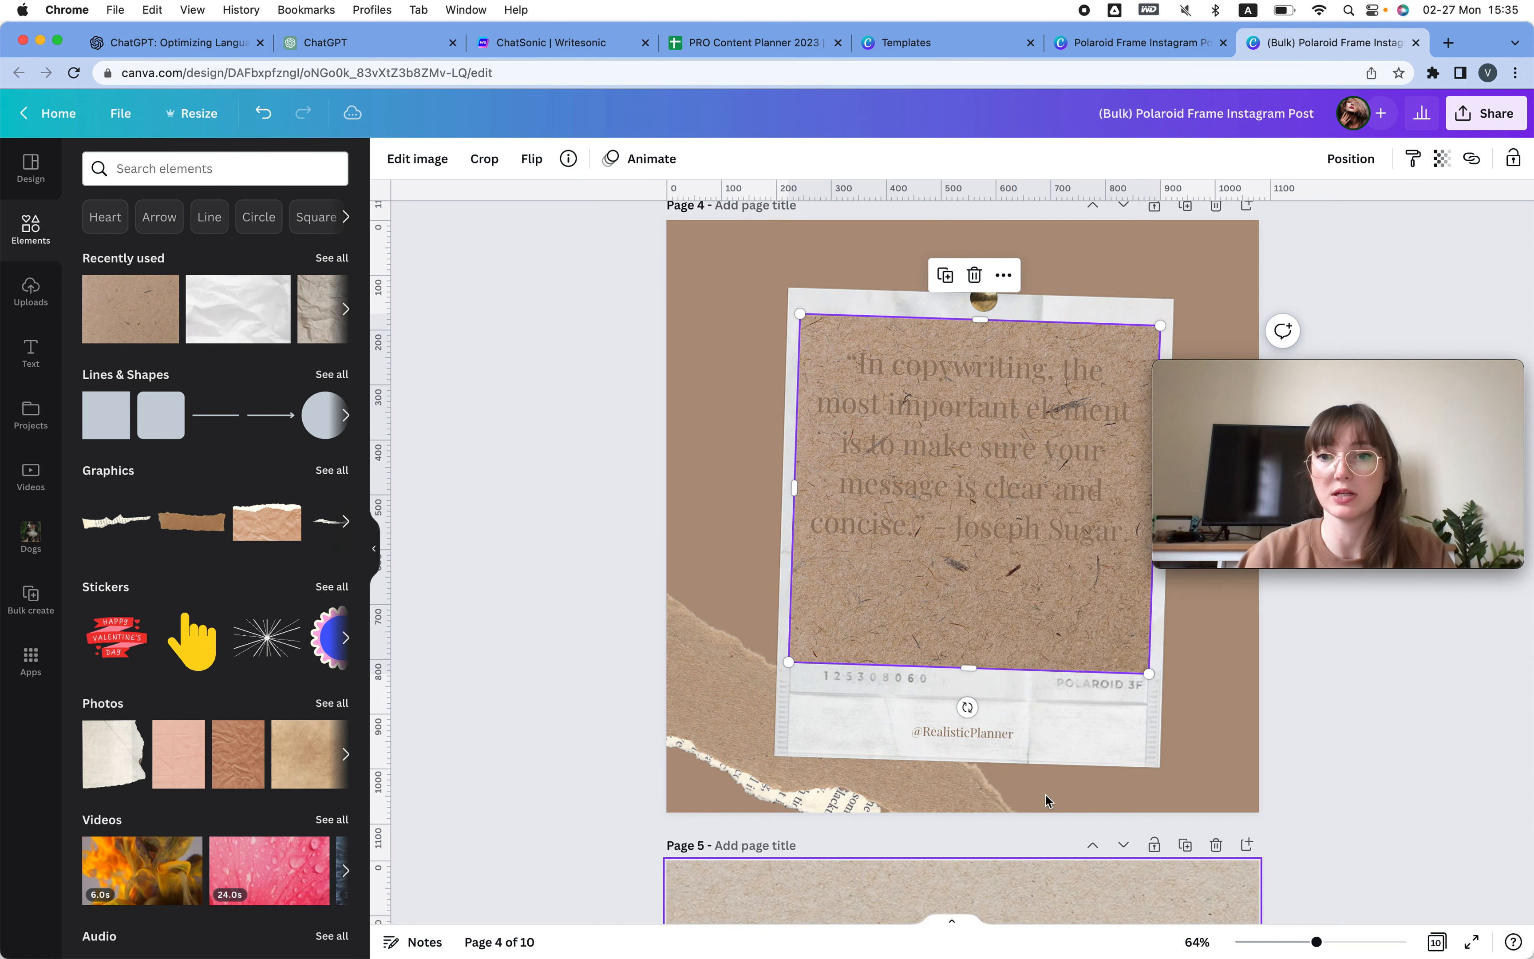
pyautogui.rightClick(970, 709)
pyautogui.click(1078, 927)
# Change the quote text on page 4 to white from the document colors.
pyautogui.click(929, 368)
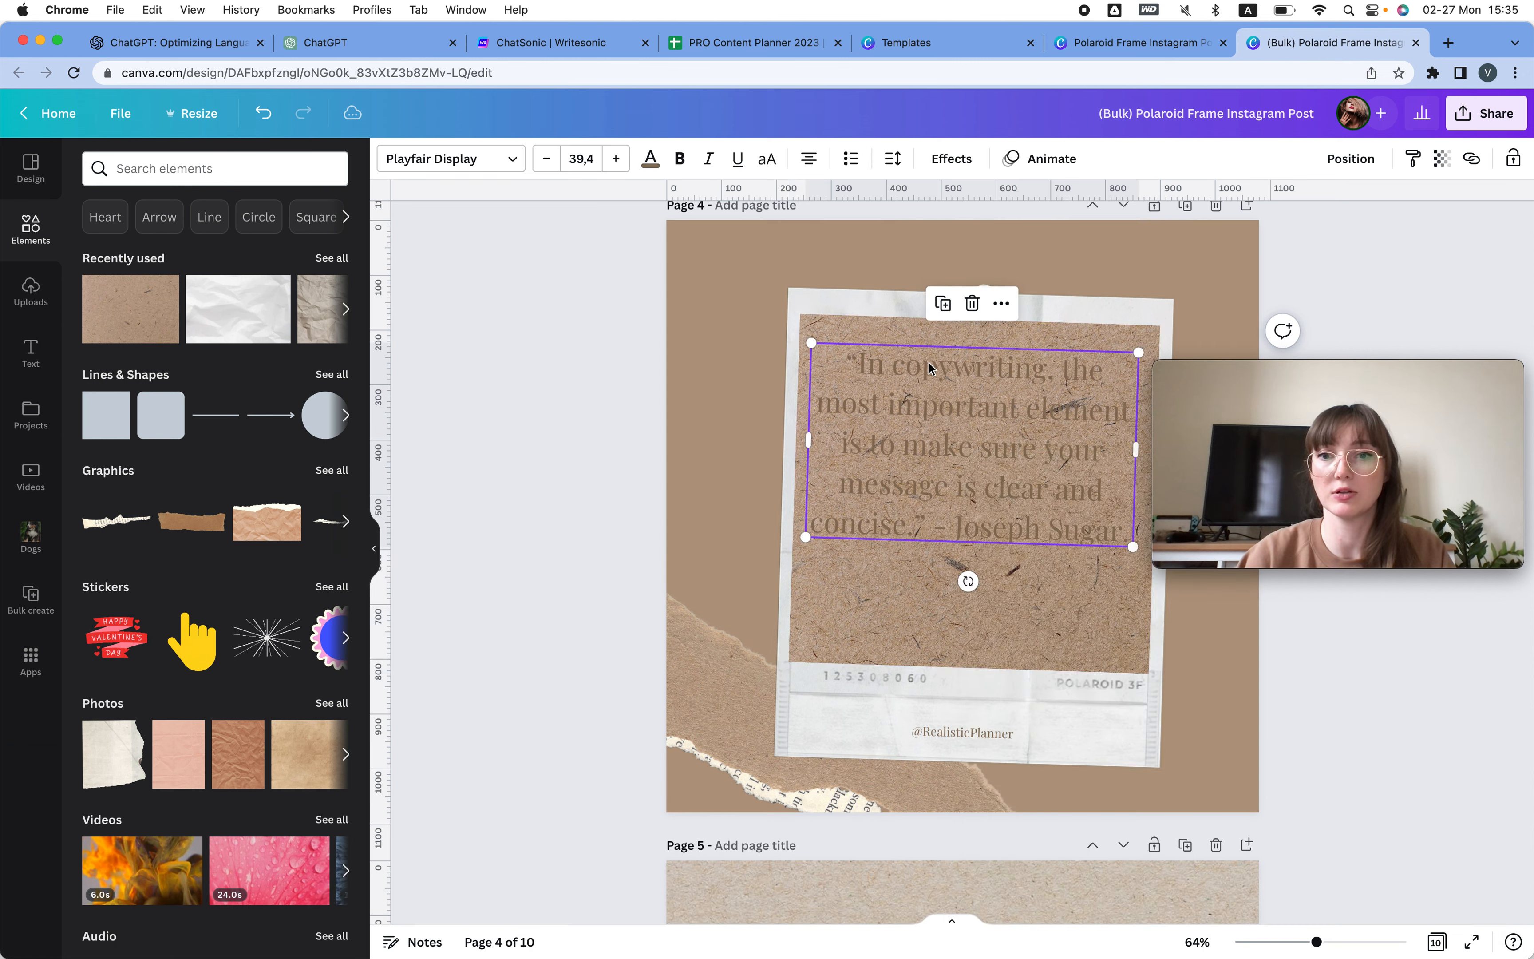
pyautogui.click(651, 159)
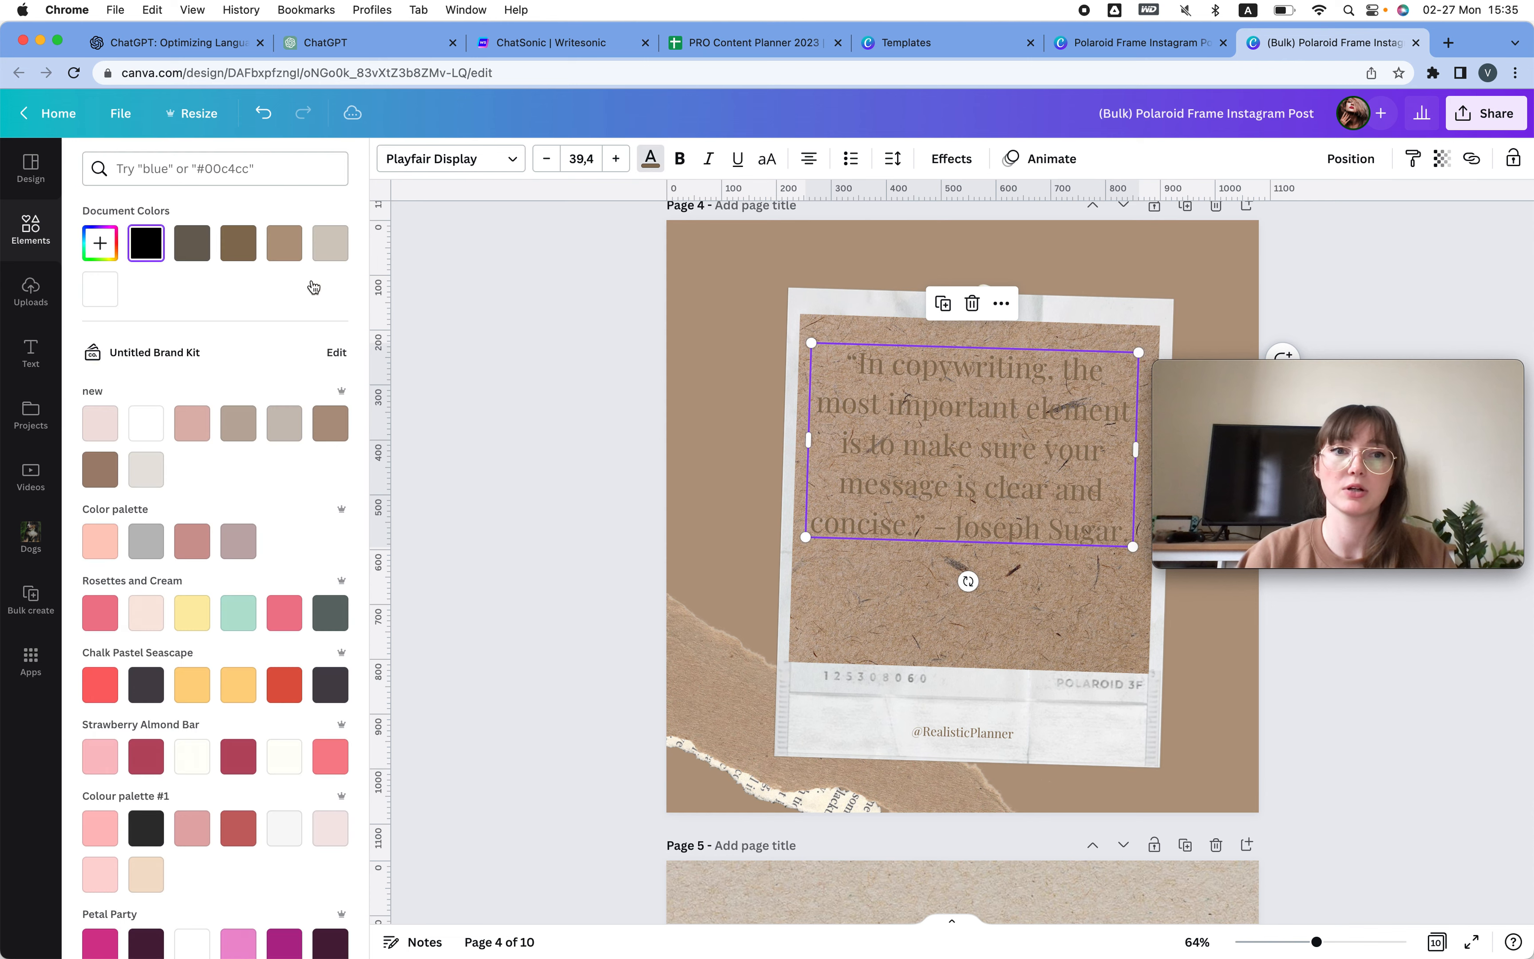
pyautogui.click(111, 292)
# Search the elements for flower photos and place the golden wildflower meadow photo over page 4's lower-left area.
pyautogui.click(31, 228)
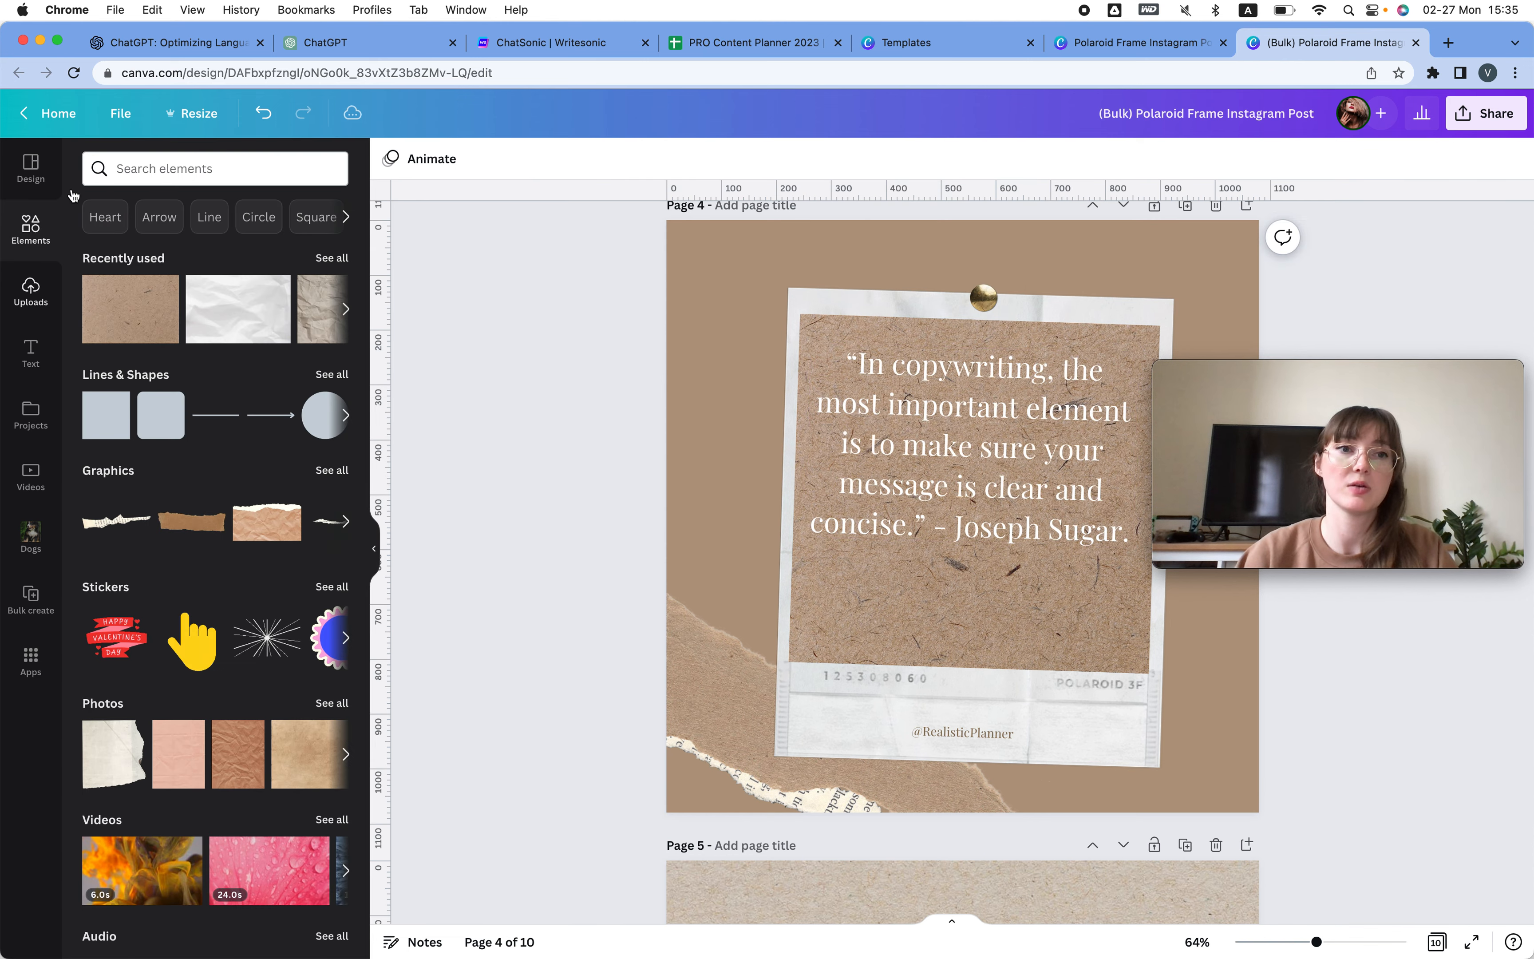
pyautogui.click(203, 159)
pyautogui.write('flower')
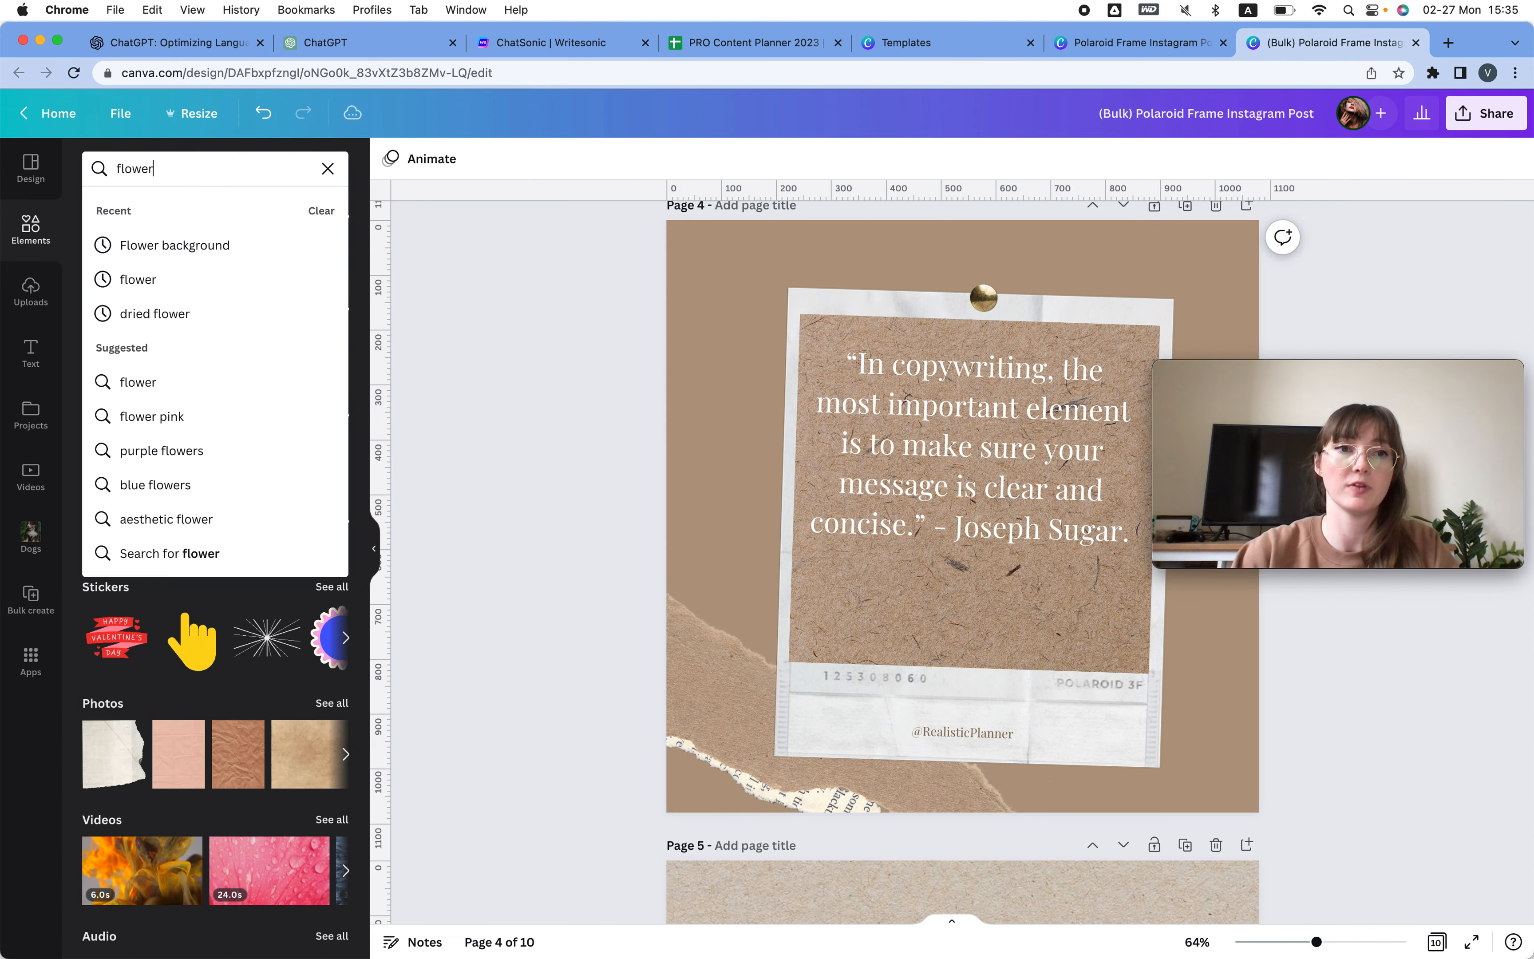
pyautogui.press('Return')
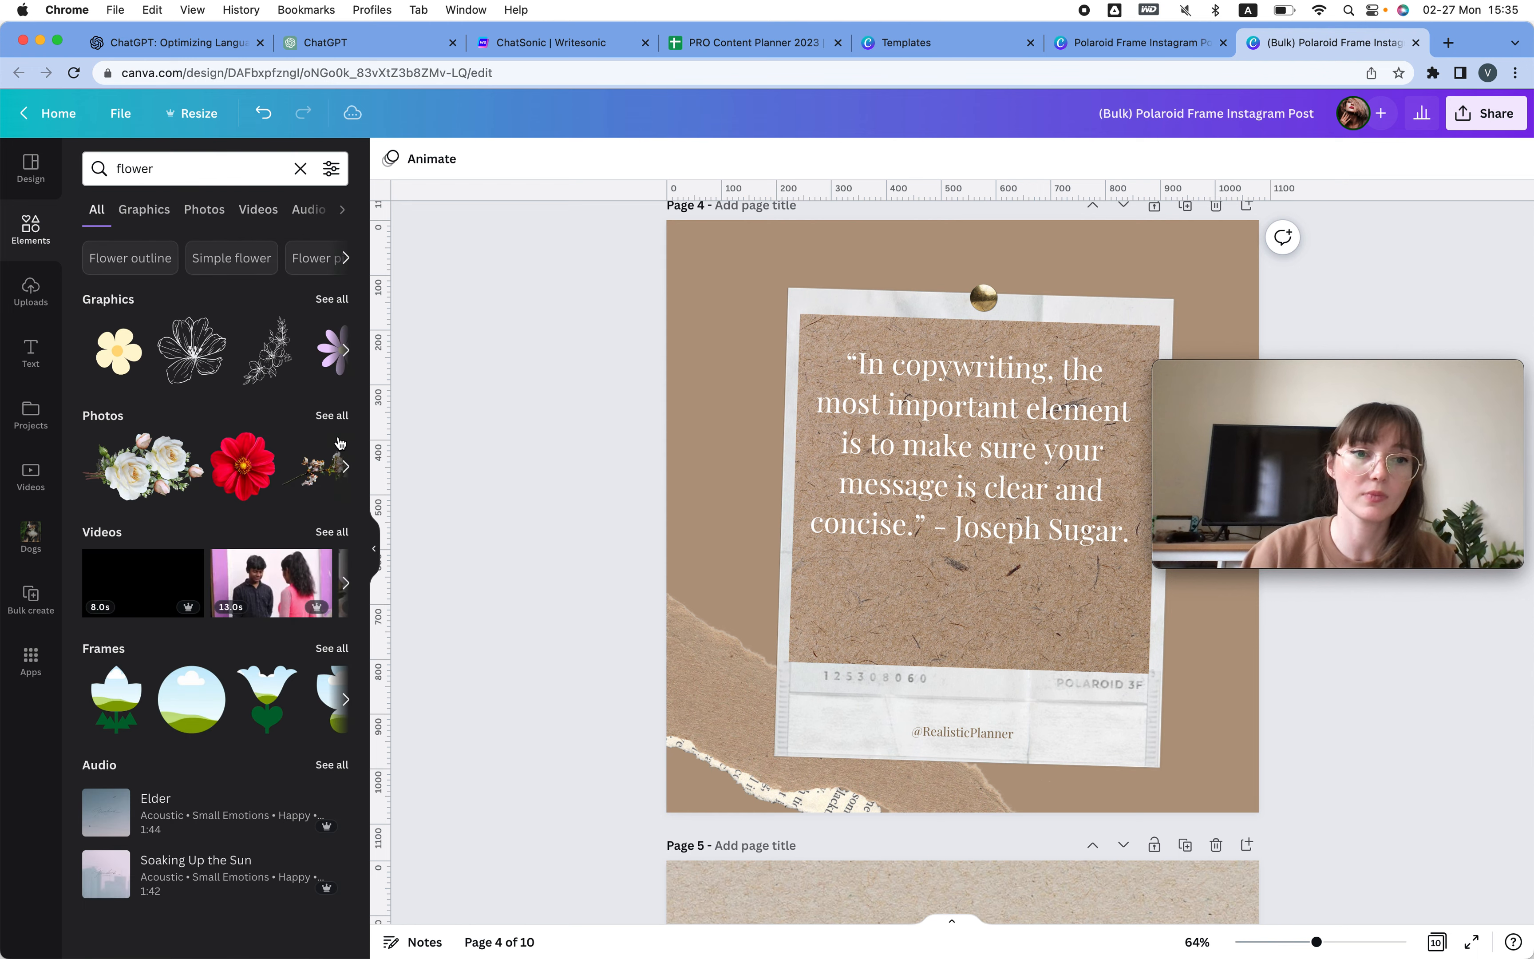
pyautogui.click(193, 211)
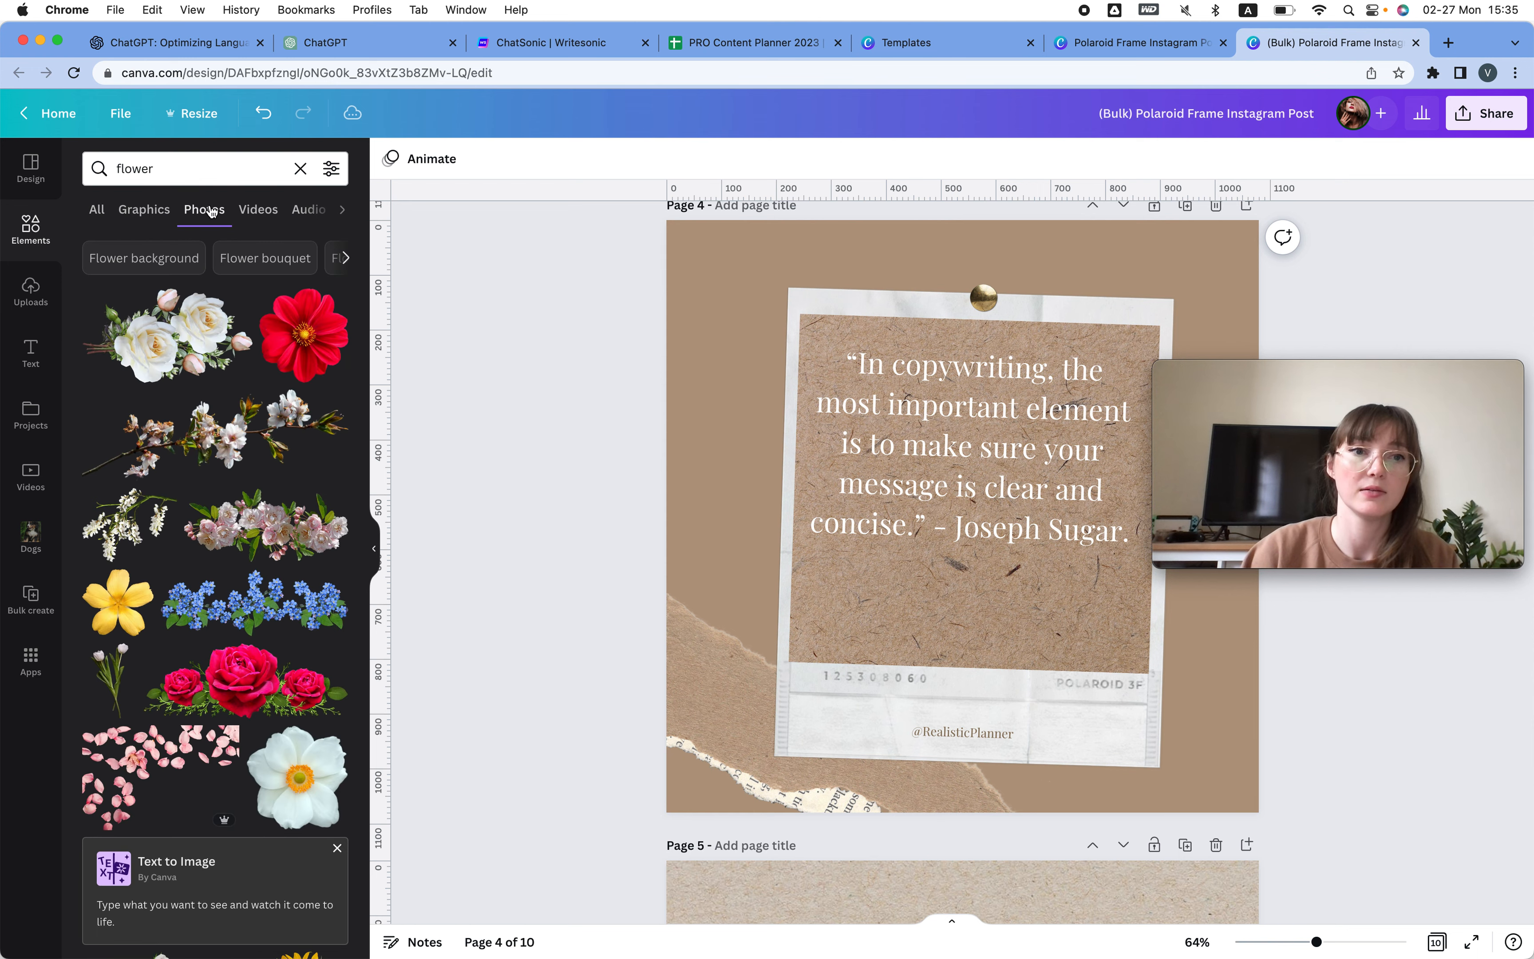
pyautogui.scroll(-10, 275, 531)
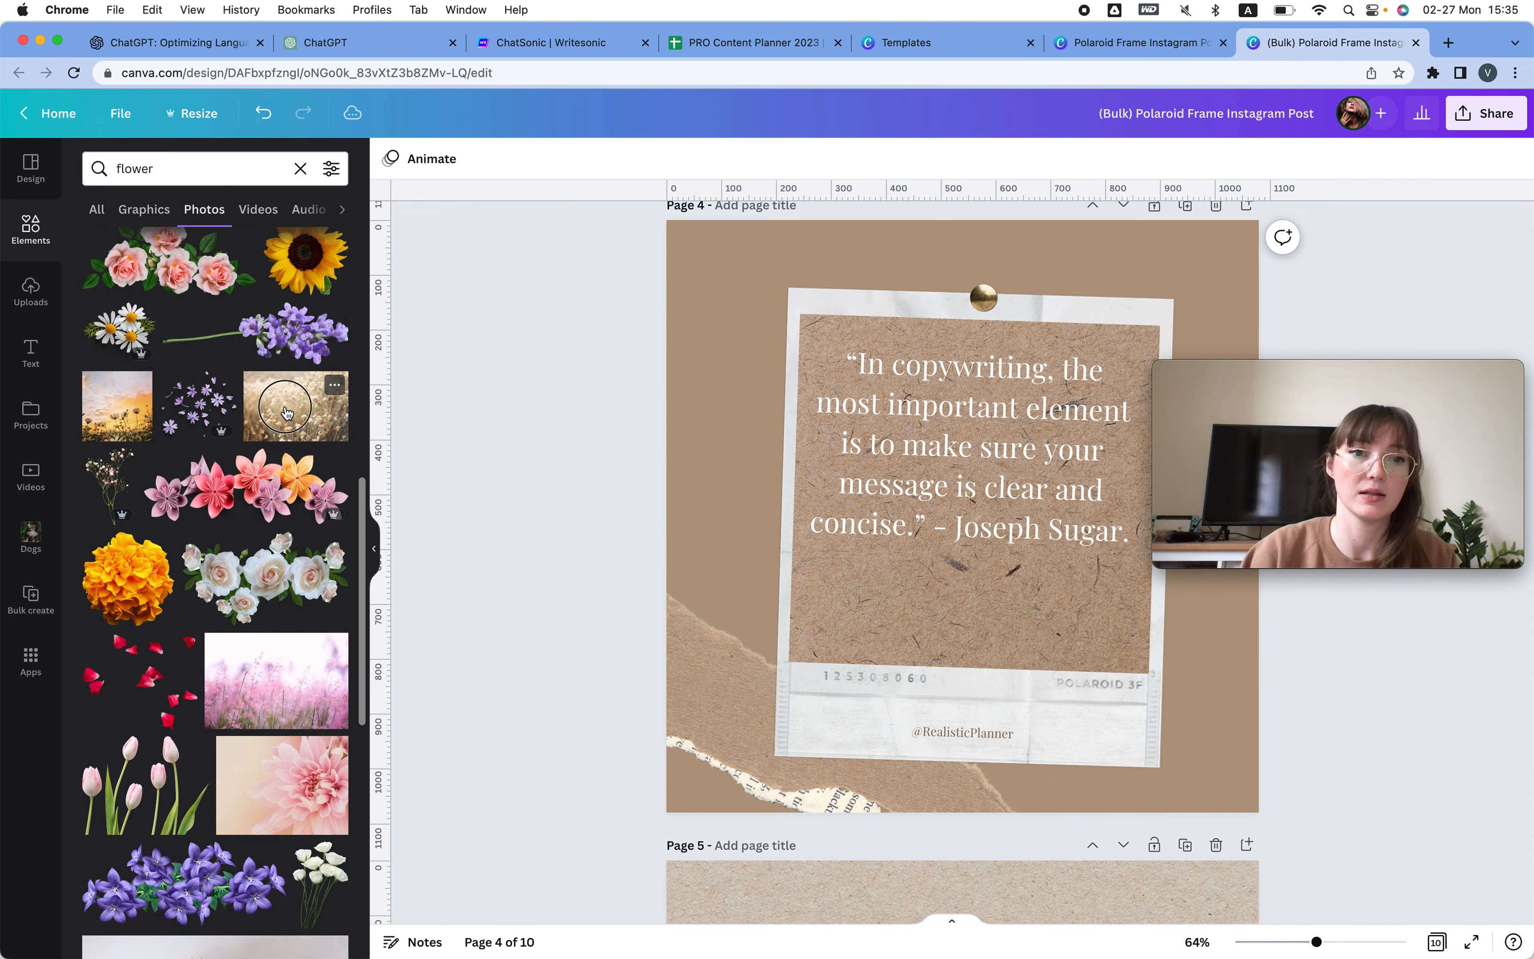
pyautogui.click(295, 406)
pyautogui.moveTo(750, 464); pyautogui.dragTo(628, 624)
# Apply the meadow photo's colors to page 4, cycling to a light beige background, and delete the photo.
pyautogui.rightClick(756, 631)
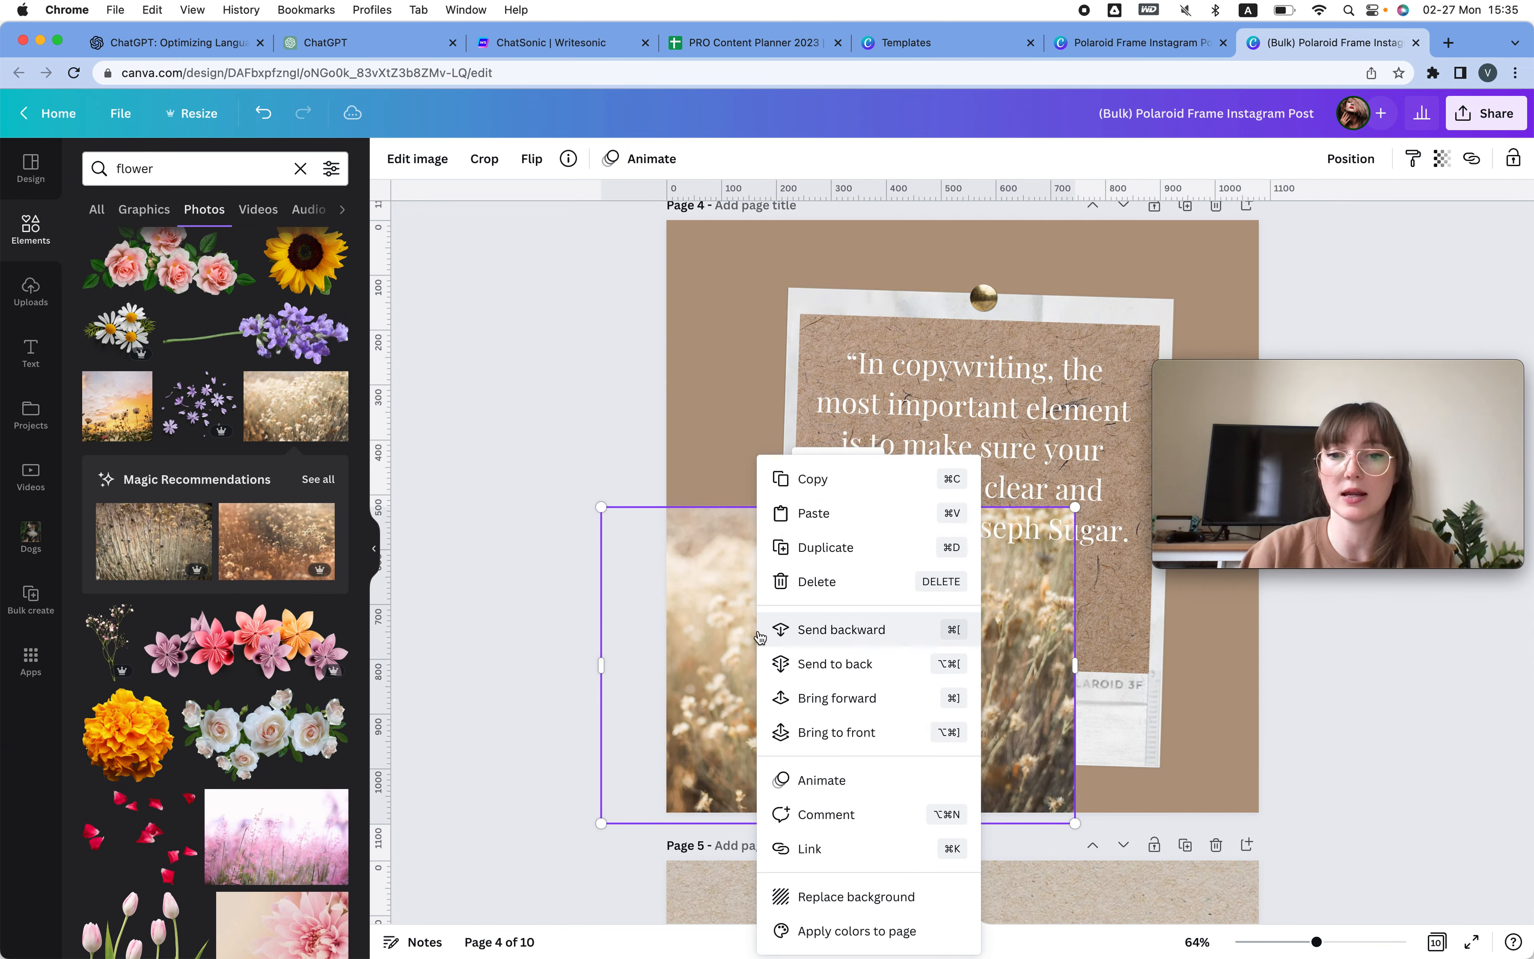
pyautogui.click(887, 925)
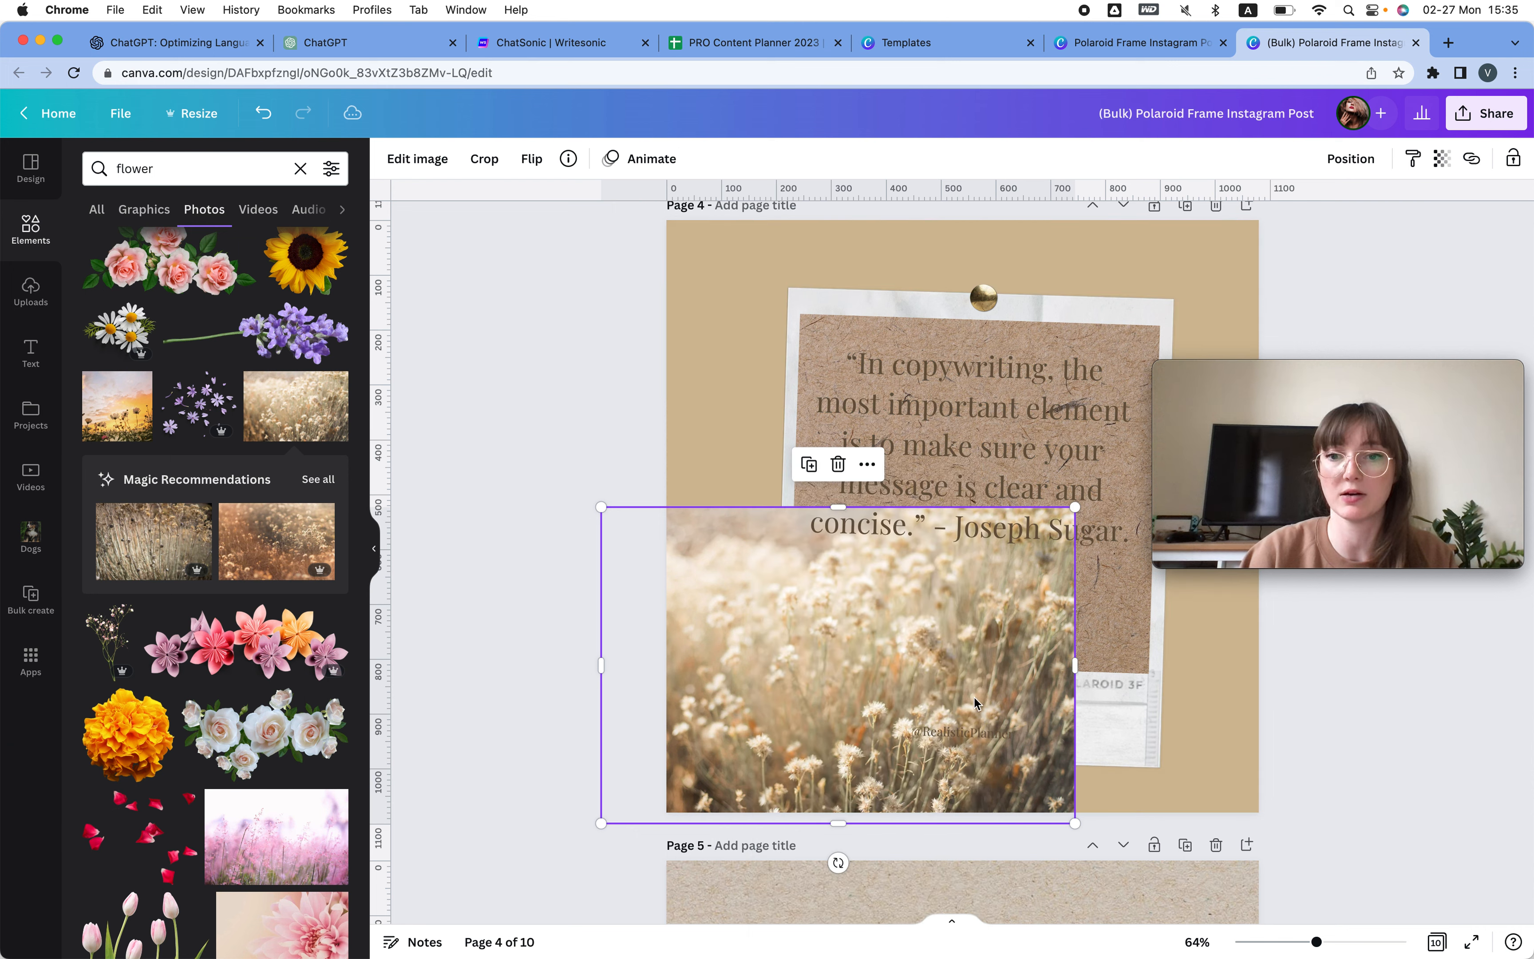
pyautogui.rightClick(899, 703)
pyautogui.click(992, 927)
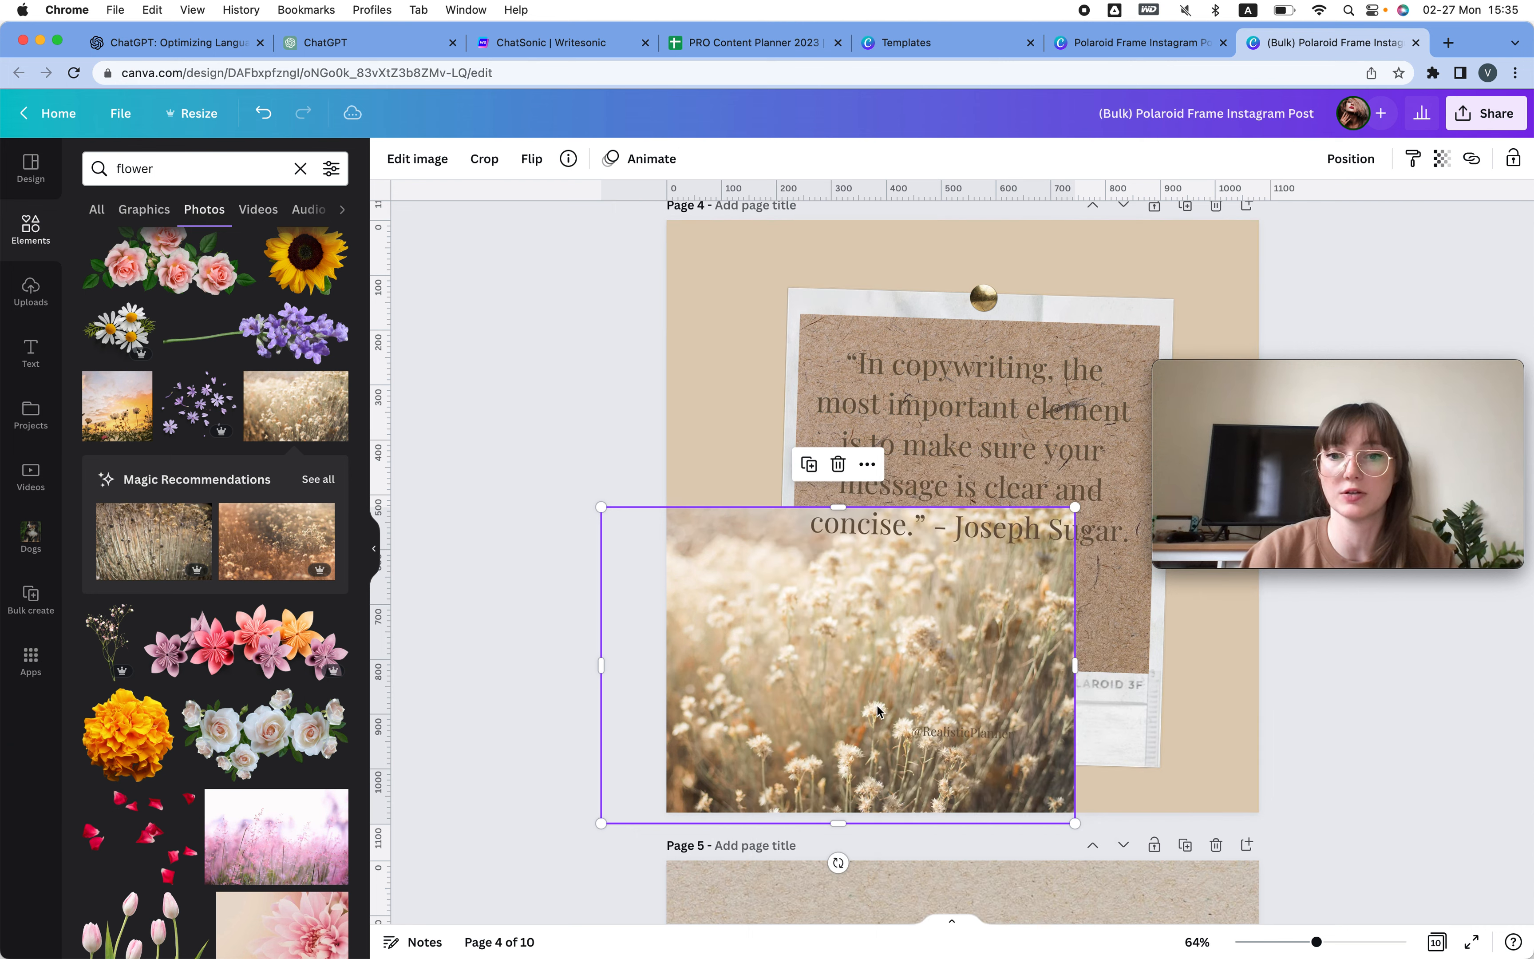
pyautogui.press('Delete')
# Recolor page 4's quote text white using the document colors.
pyautogui.click(957, 439)
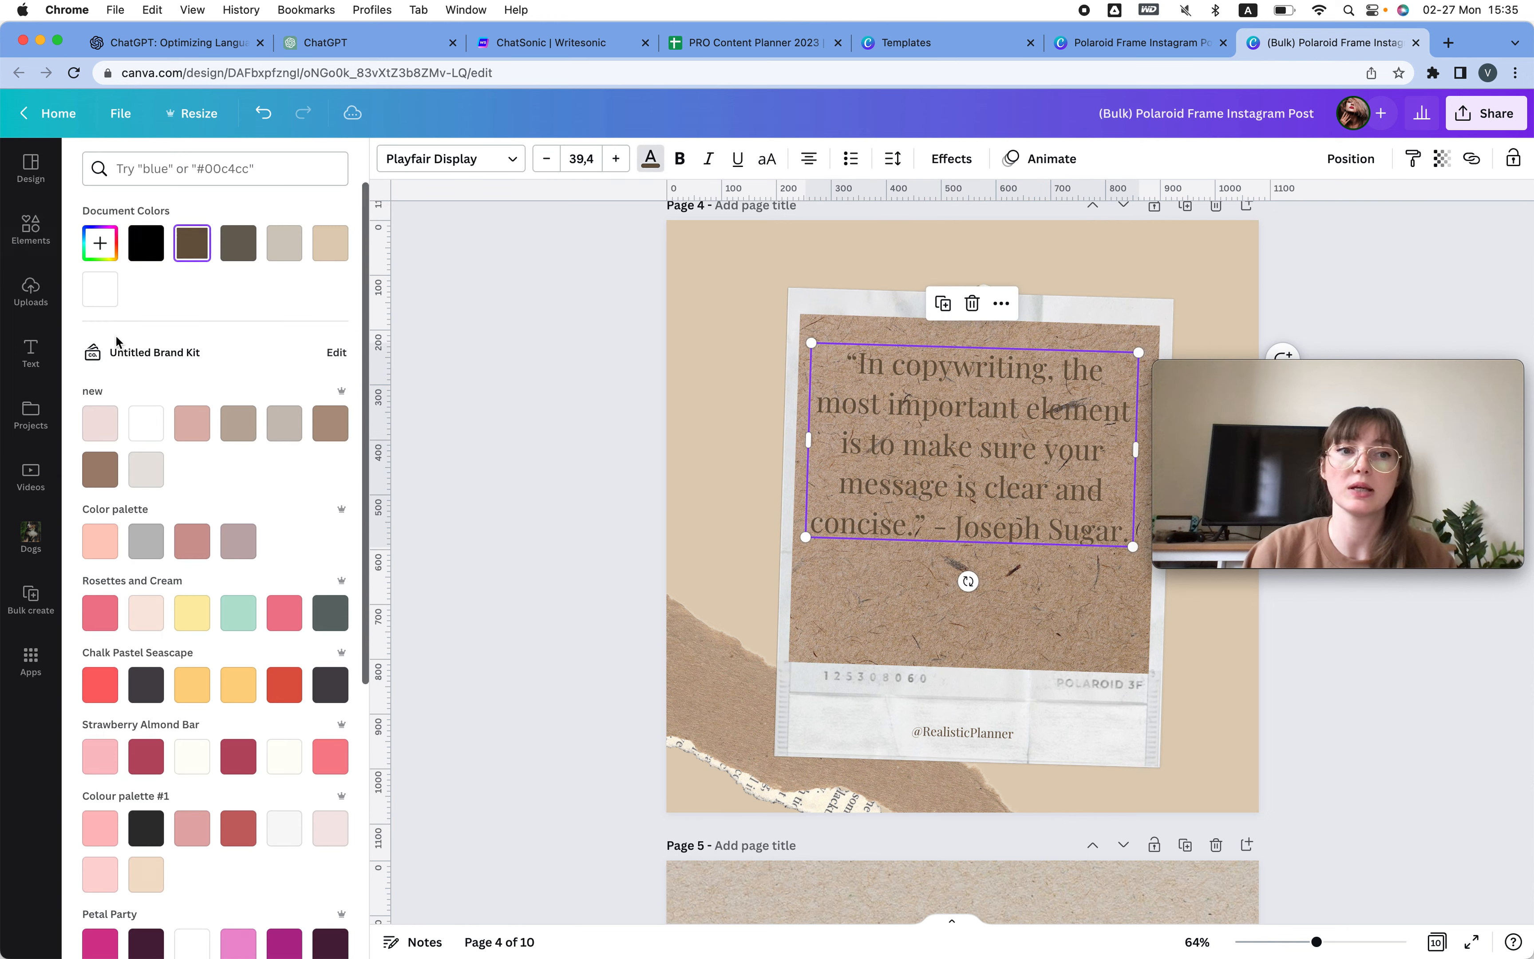
pyautogui.click(99, 289)
pyautogui.click(30, 245)
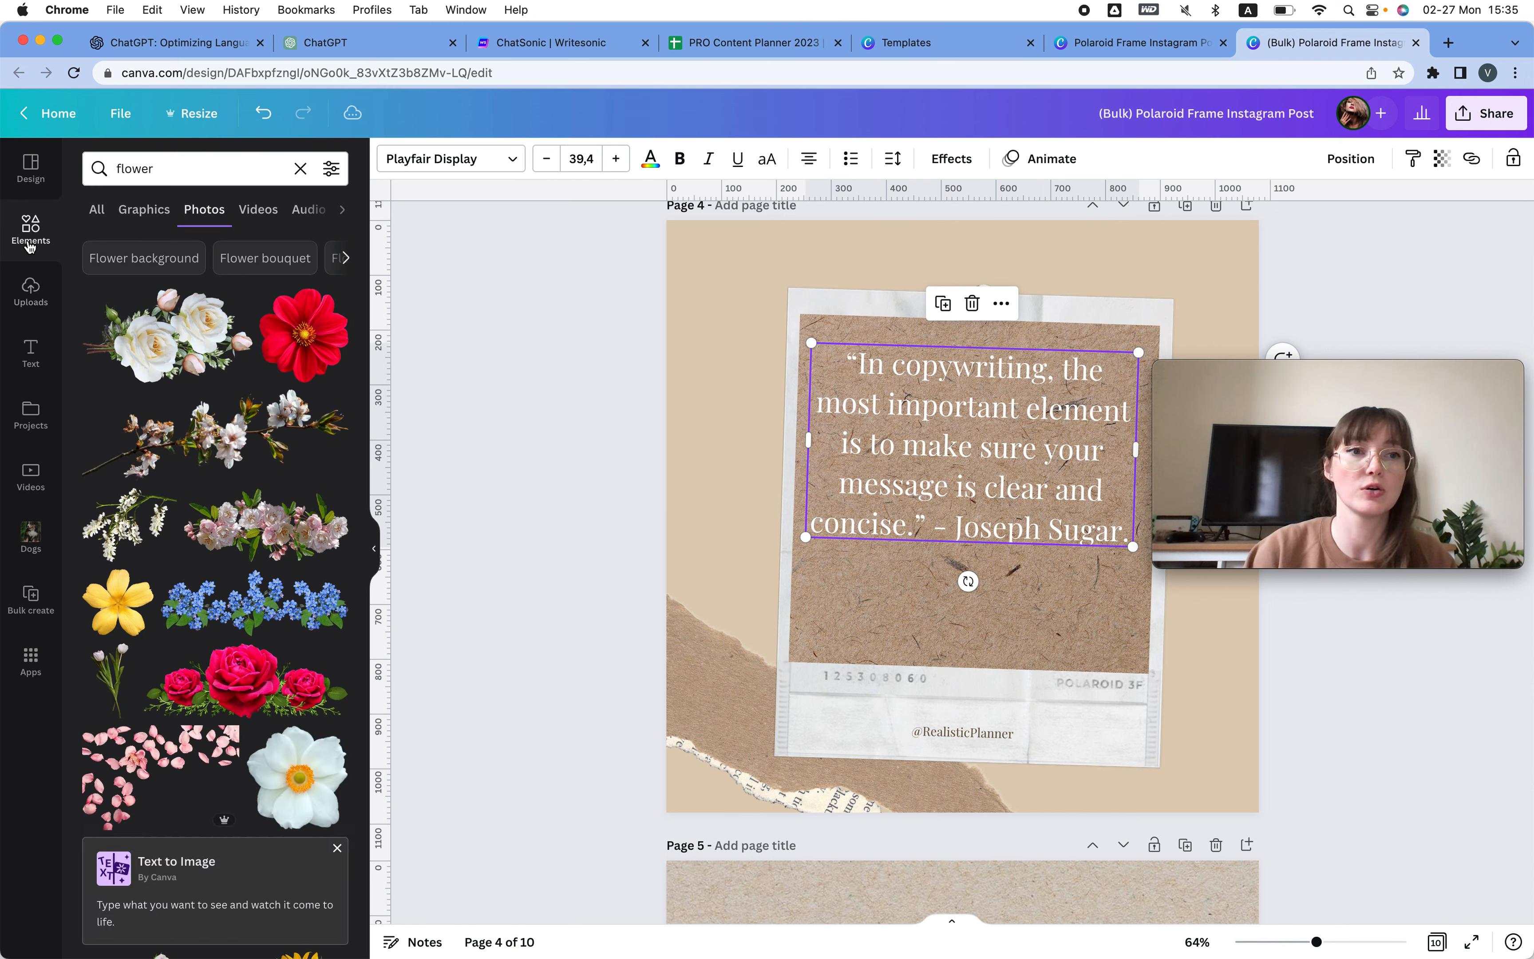
# Open the design styles and apply the brand kit's "new" color palette to page 5.
pyautogui.click(31, 169)
pyautogui.click(287, 209)
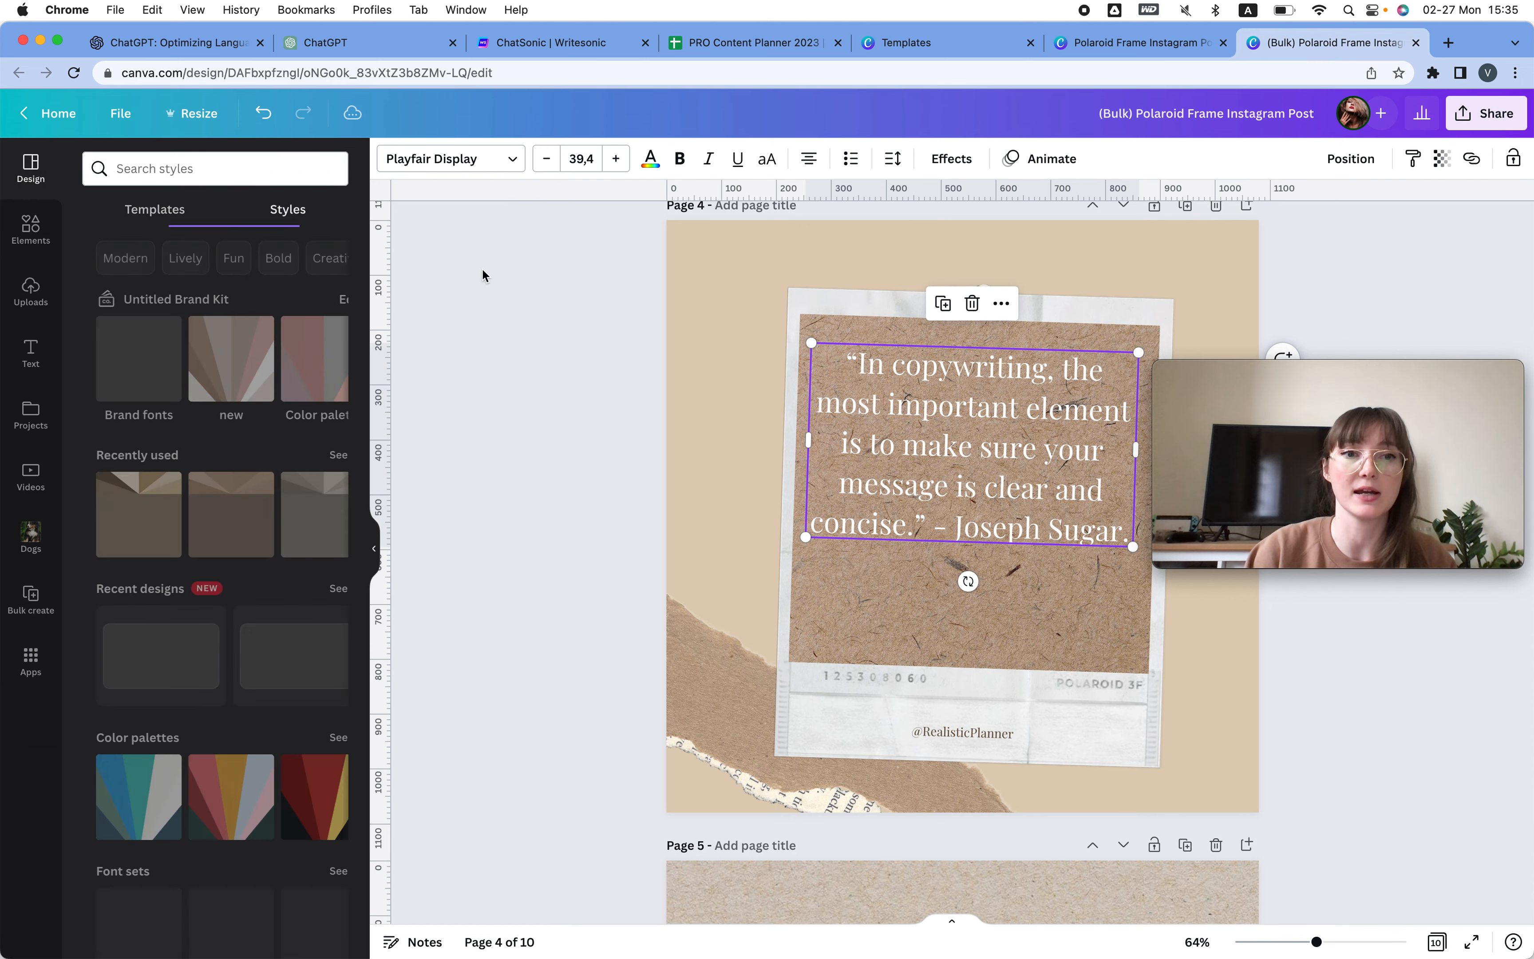
pyautogui.scroll(-4, 1232, 274)
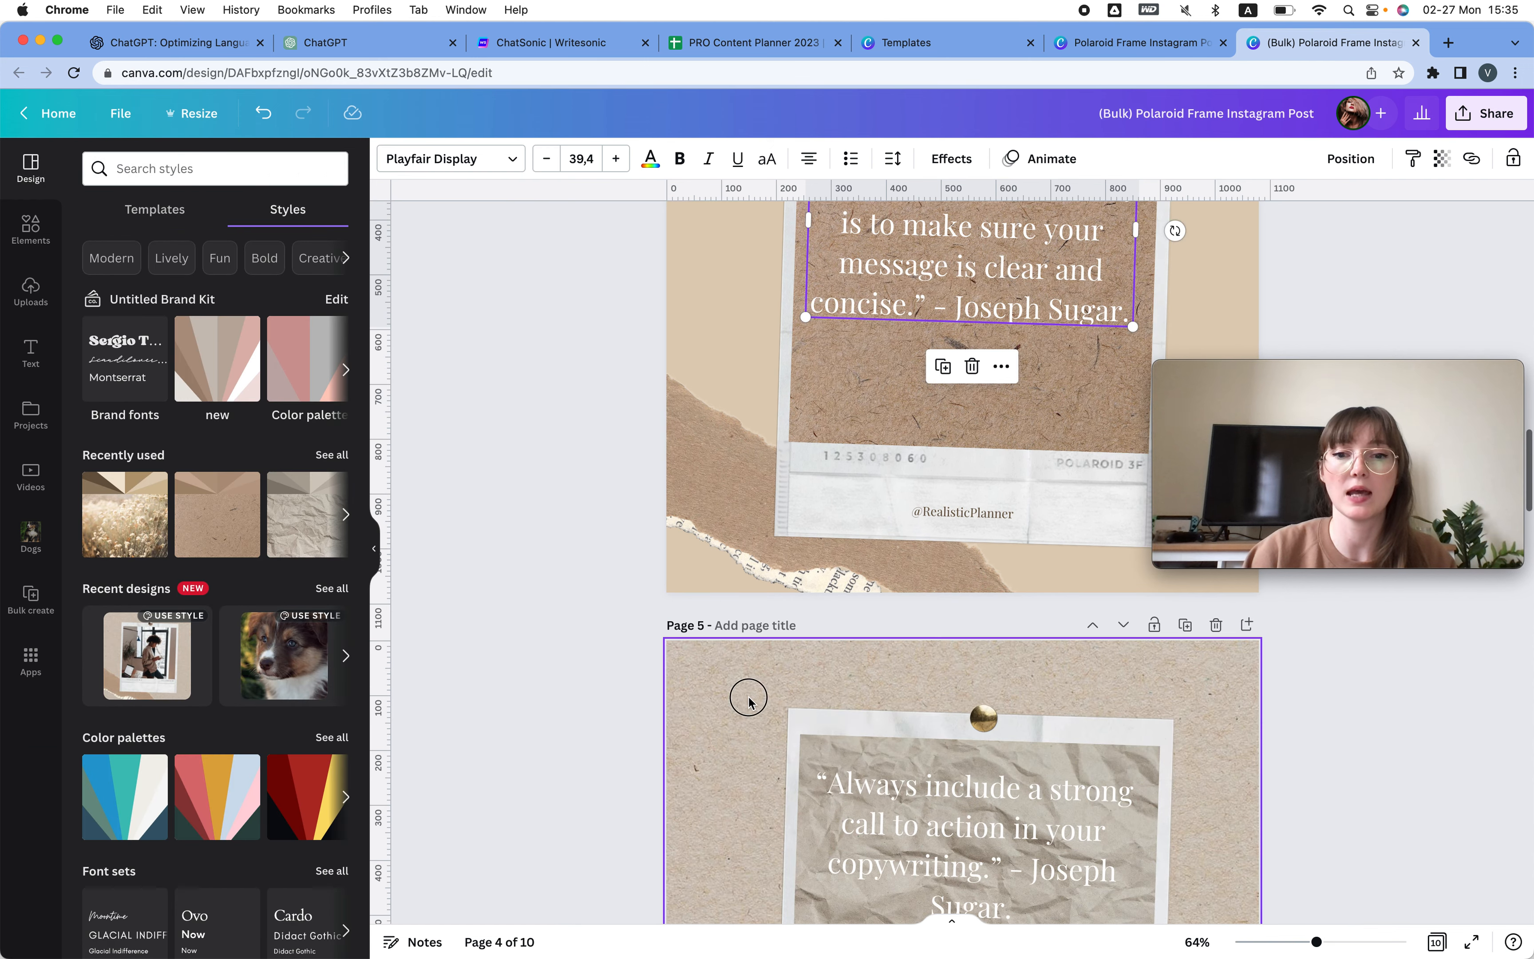
pyautogui.click(816, 480)
pyautogui.scroll(-4, 572, 495)
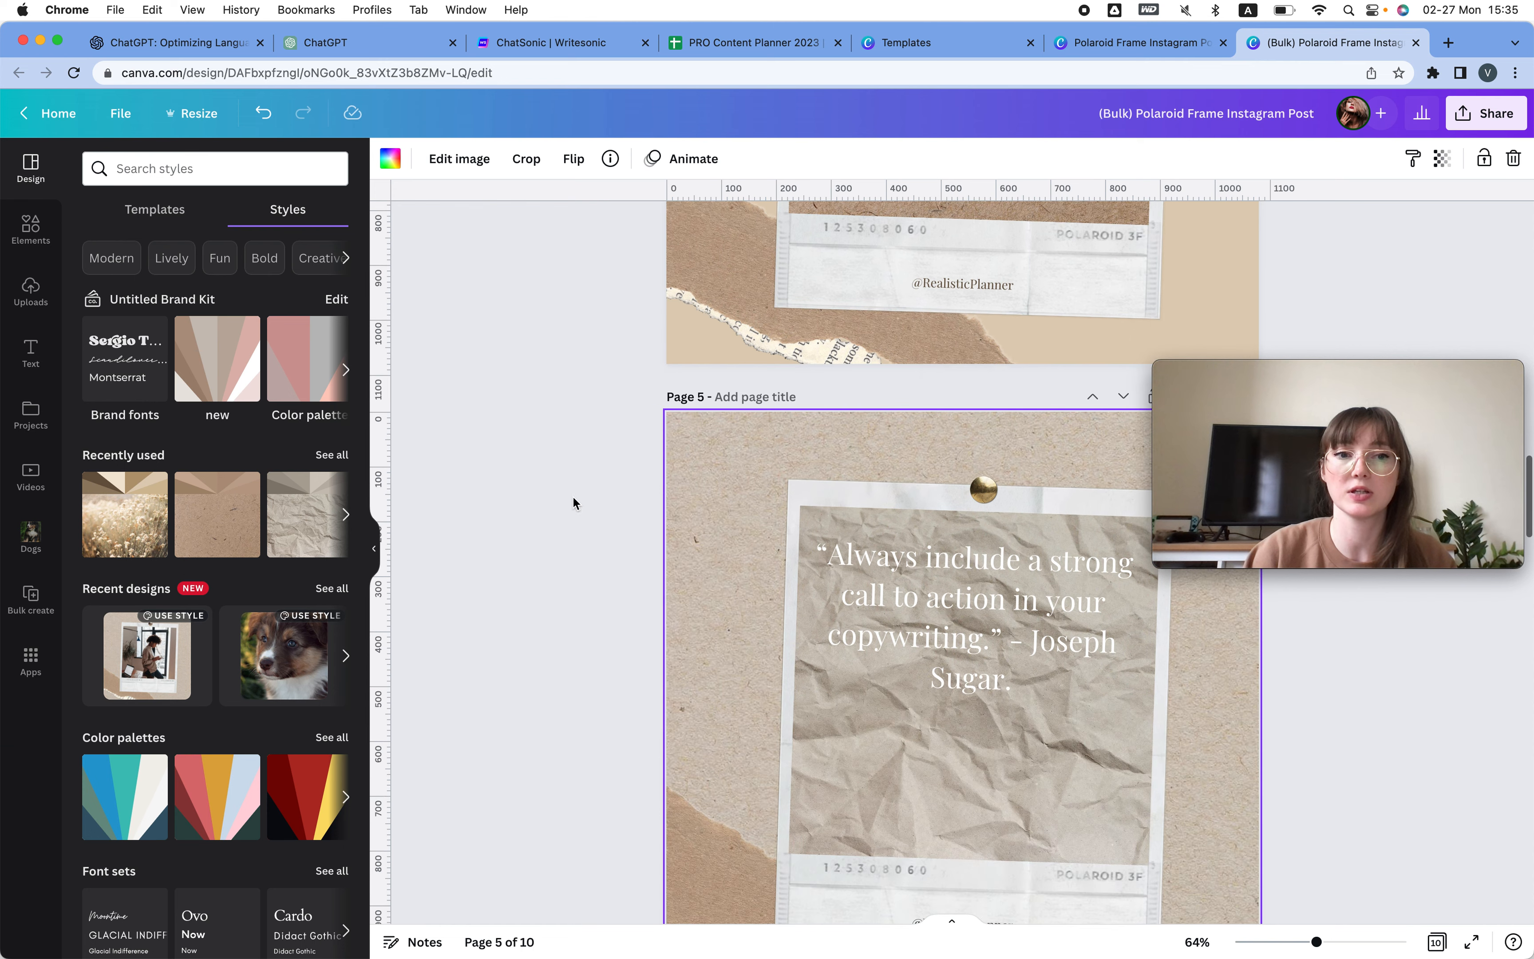
pyautogui.click(225, 374)
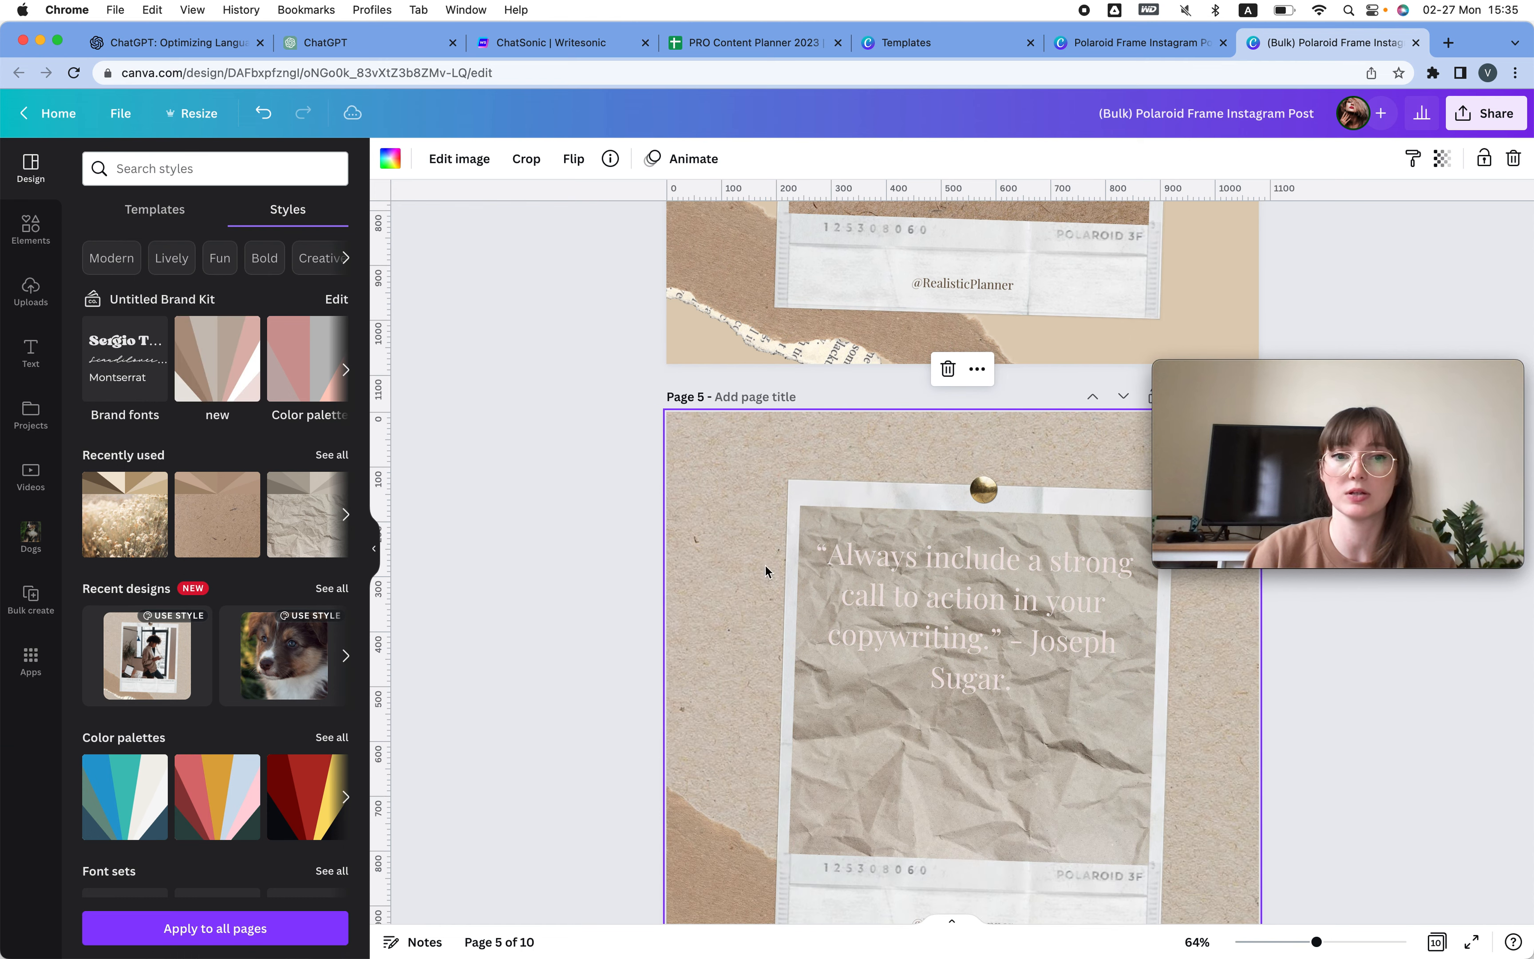
# Apply the brand kit's "new" color palette to page 4 for a pale pink background.
pyautogui.scroll(6, 744, 355)
pyautogui.click(722, 241)
pyautogui.scroll(6, 723, 241)
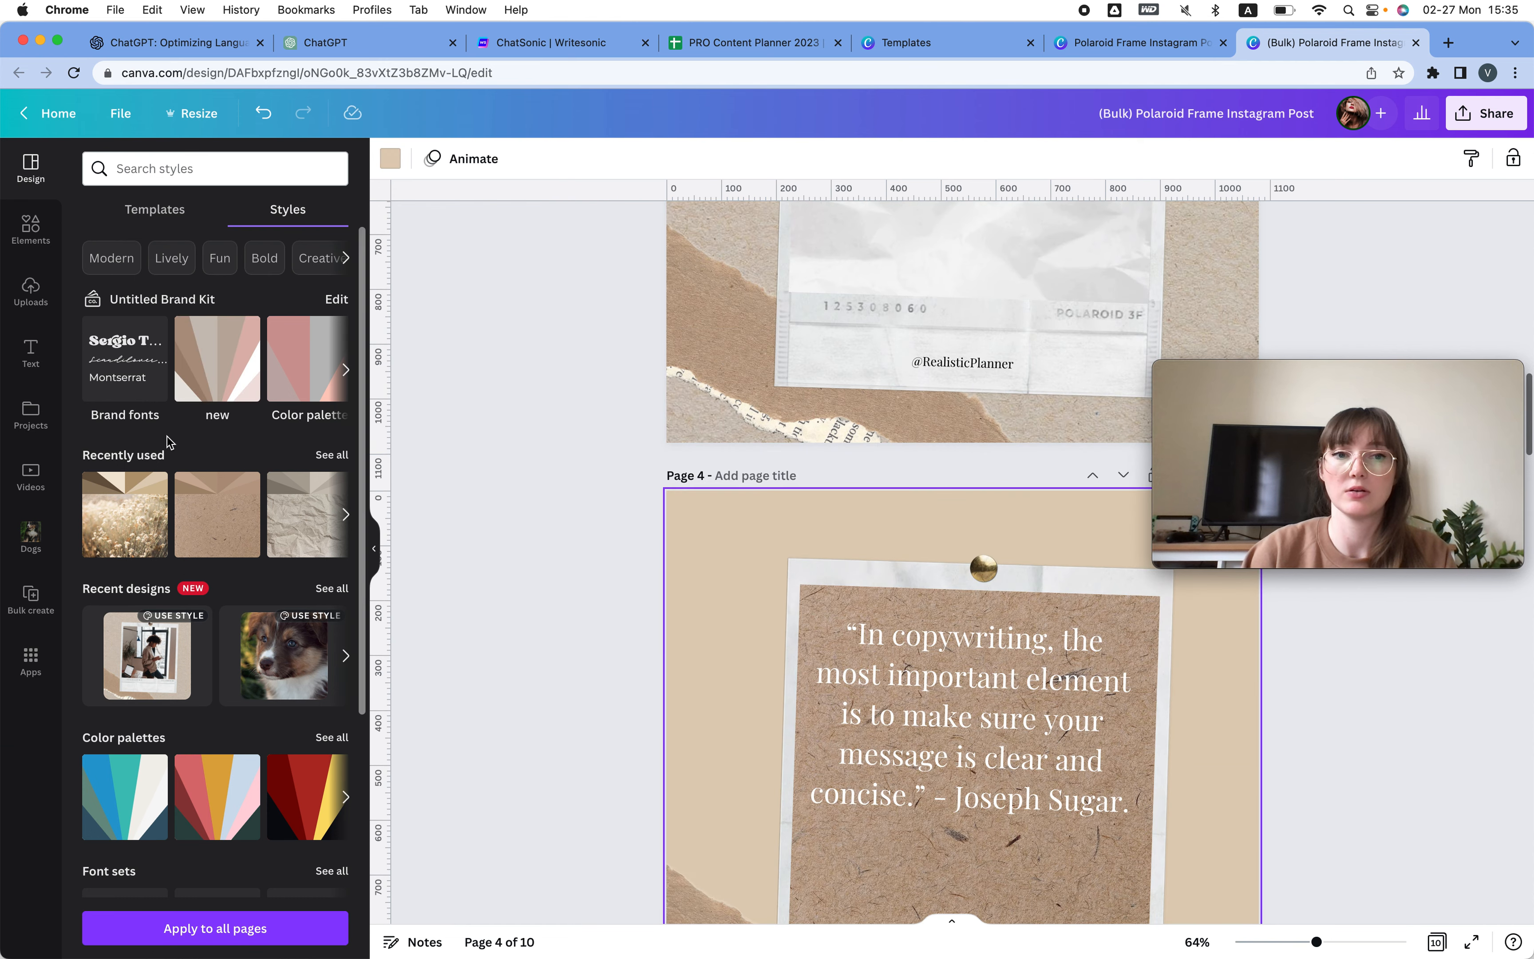
pyautogui.click(229, 367)
pyautogui.scroll(-4, 574, 502)
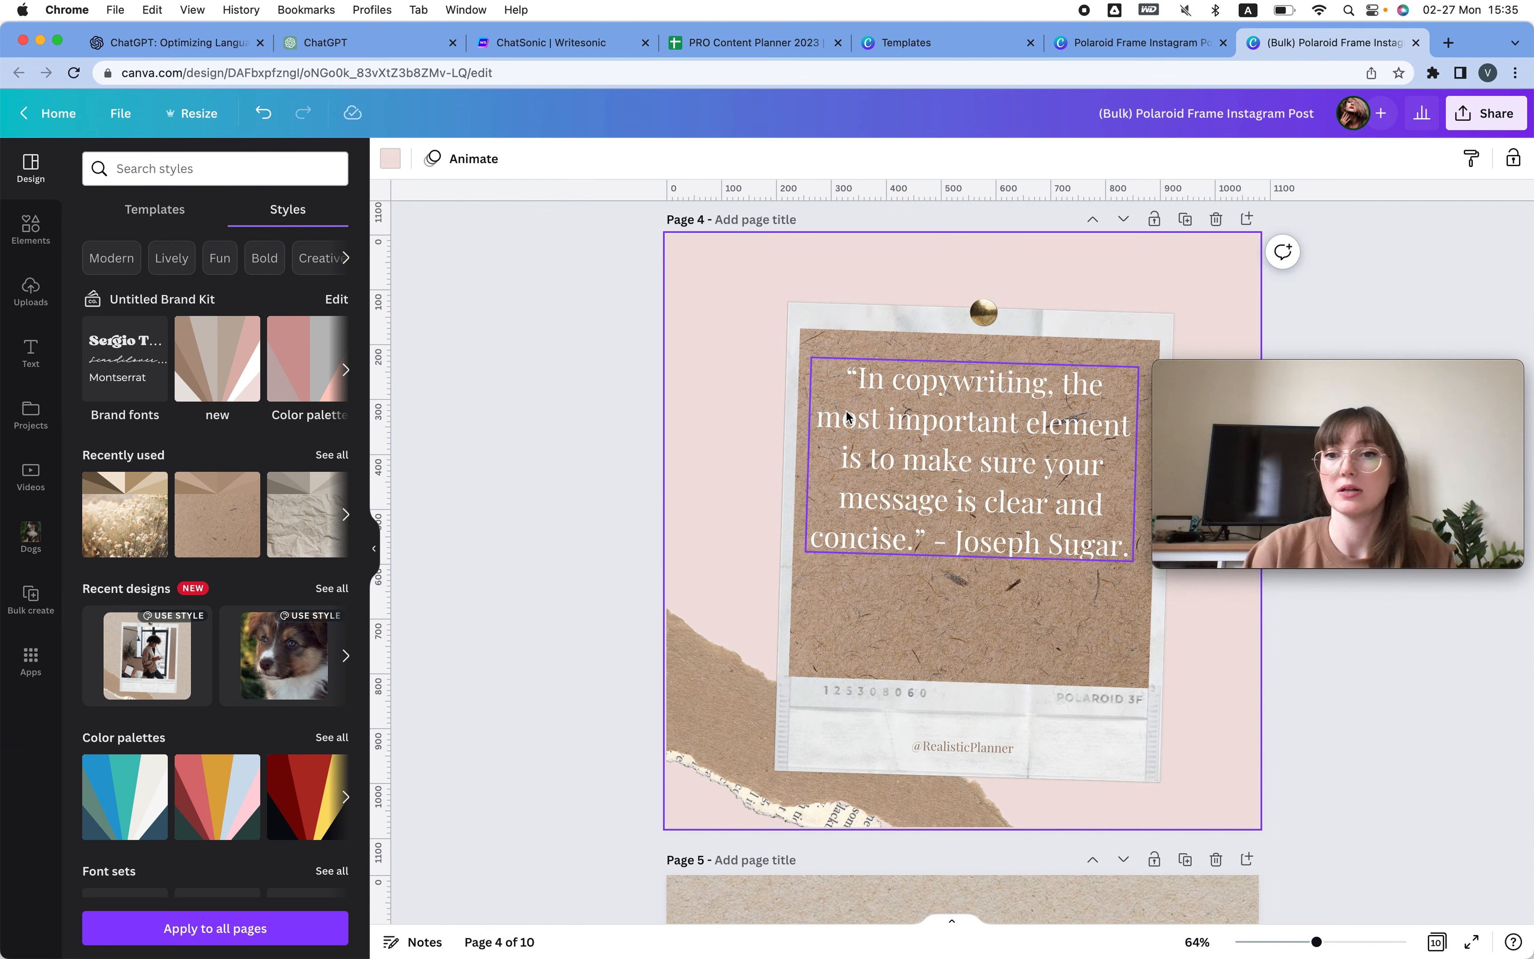
# Browse all color palettes and apply the brown, beige and white one to page 4, giving an off-white background and dark brown quote text.
pyautogui.scroll(-6, 266, 542)
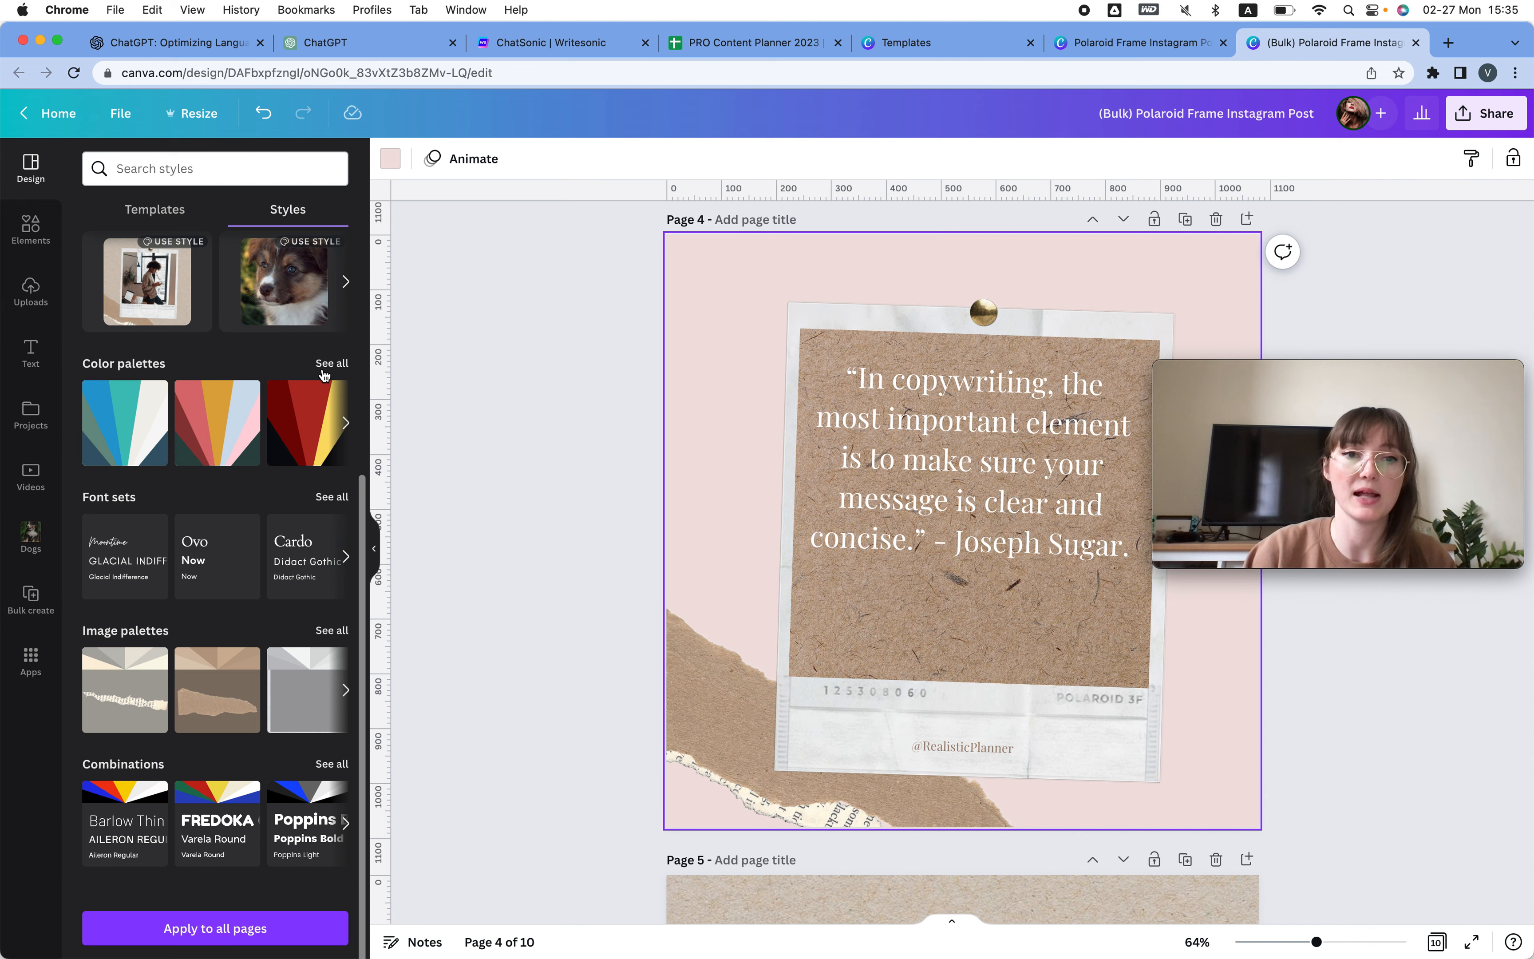
pyautogui.click(324, 374)
pyautogui.scroll(-4, 282, 734)
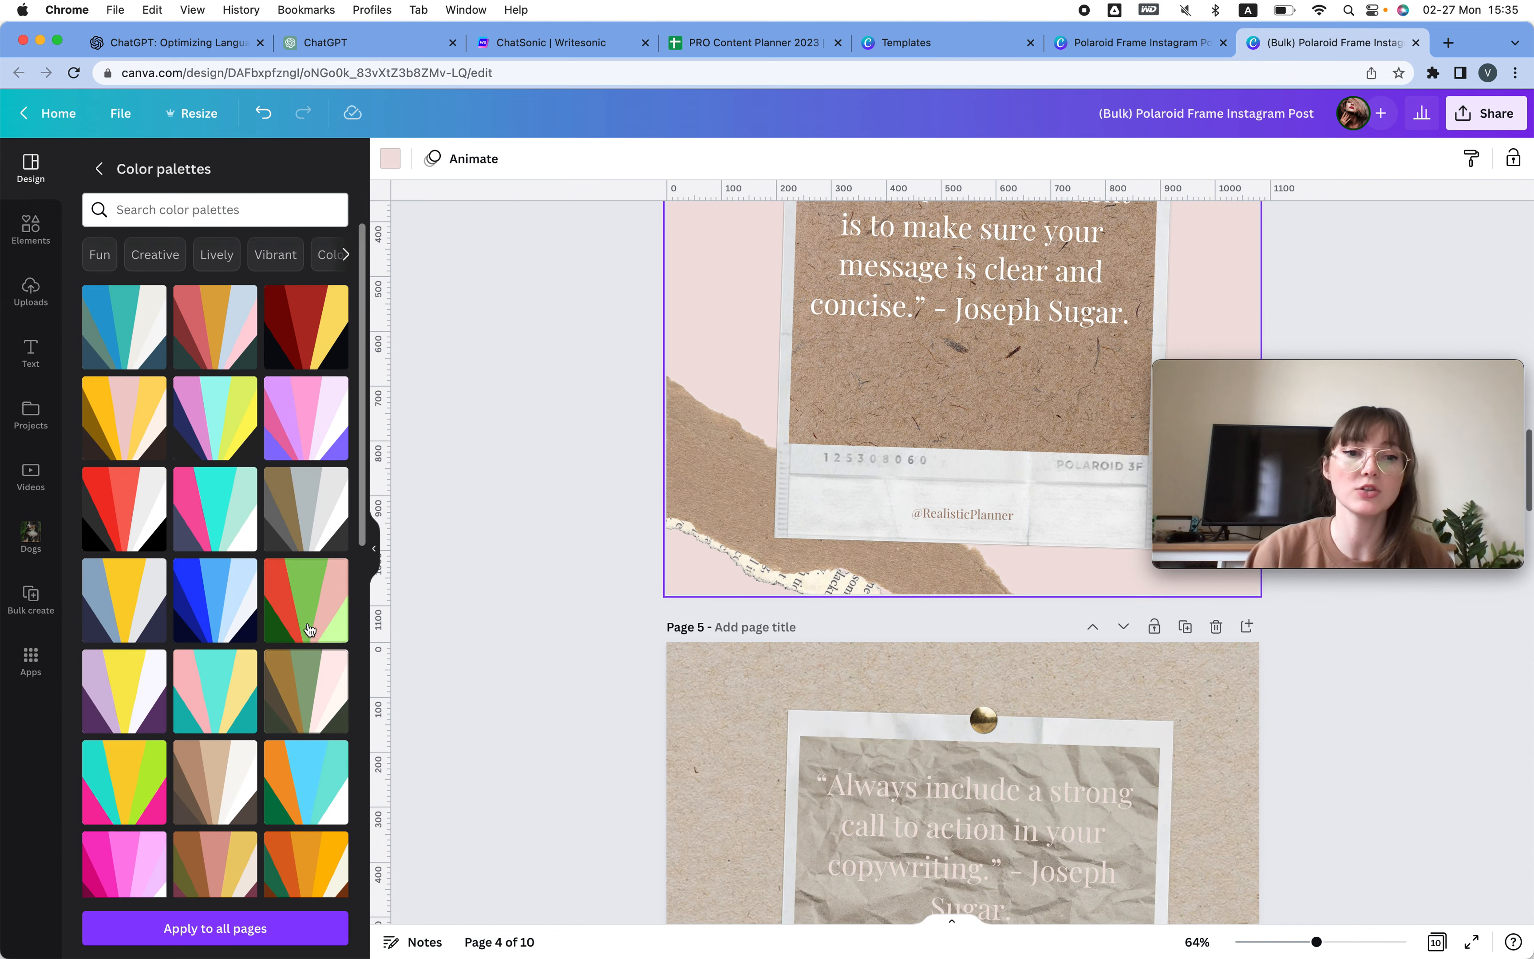
pyautogui.click(239, 780)
pyautogui.scroll(5, 724, 338)
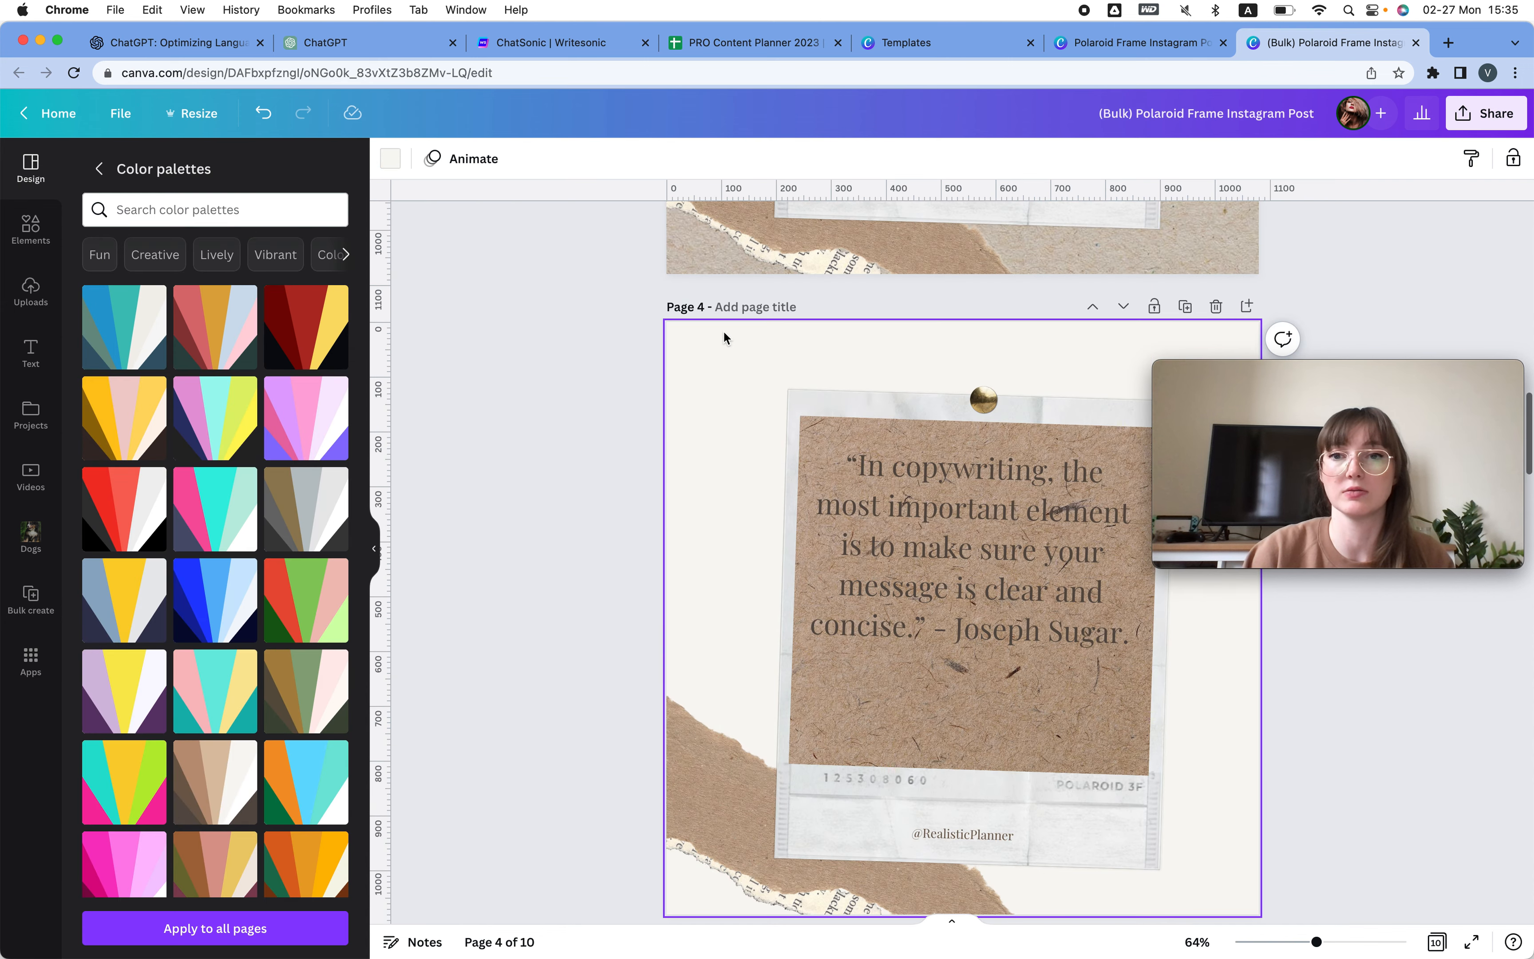
# Delete page 5's textured cardboard background image and apply the brown, beige and white palette with a dark brown background.
pyautogui.scroll(-5, 901, 606)
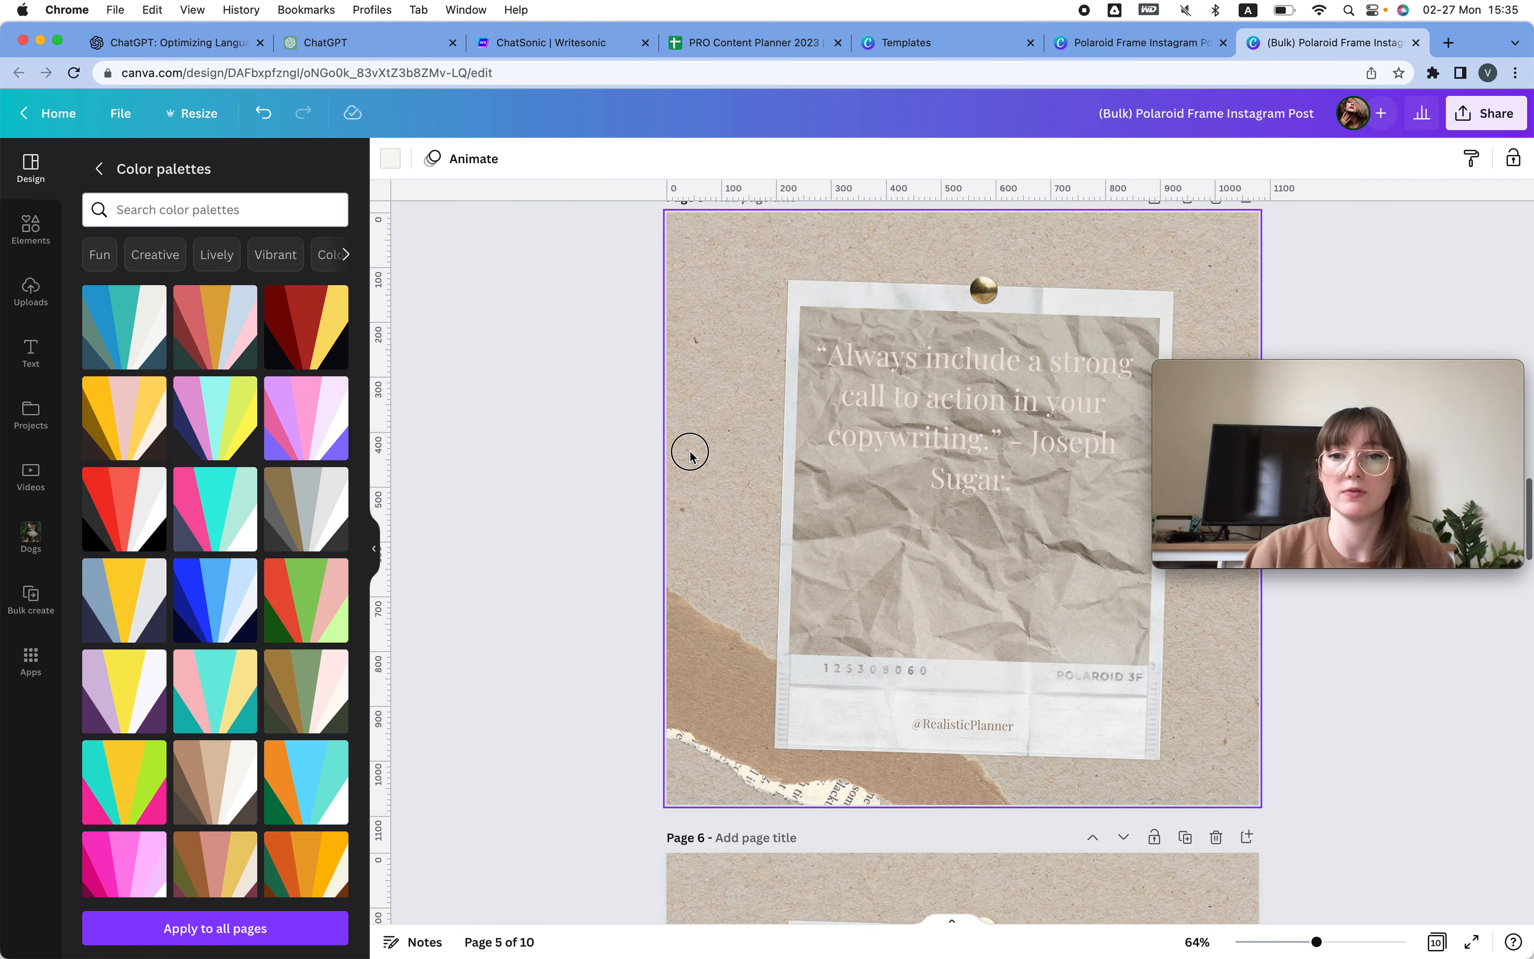
pyautogui.click(695, 449)
pyautogui.press('Delete')
pyautogui.click(234, 785)
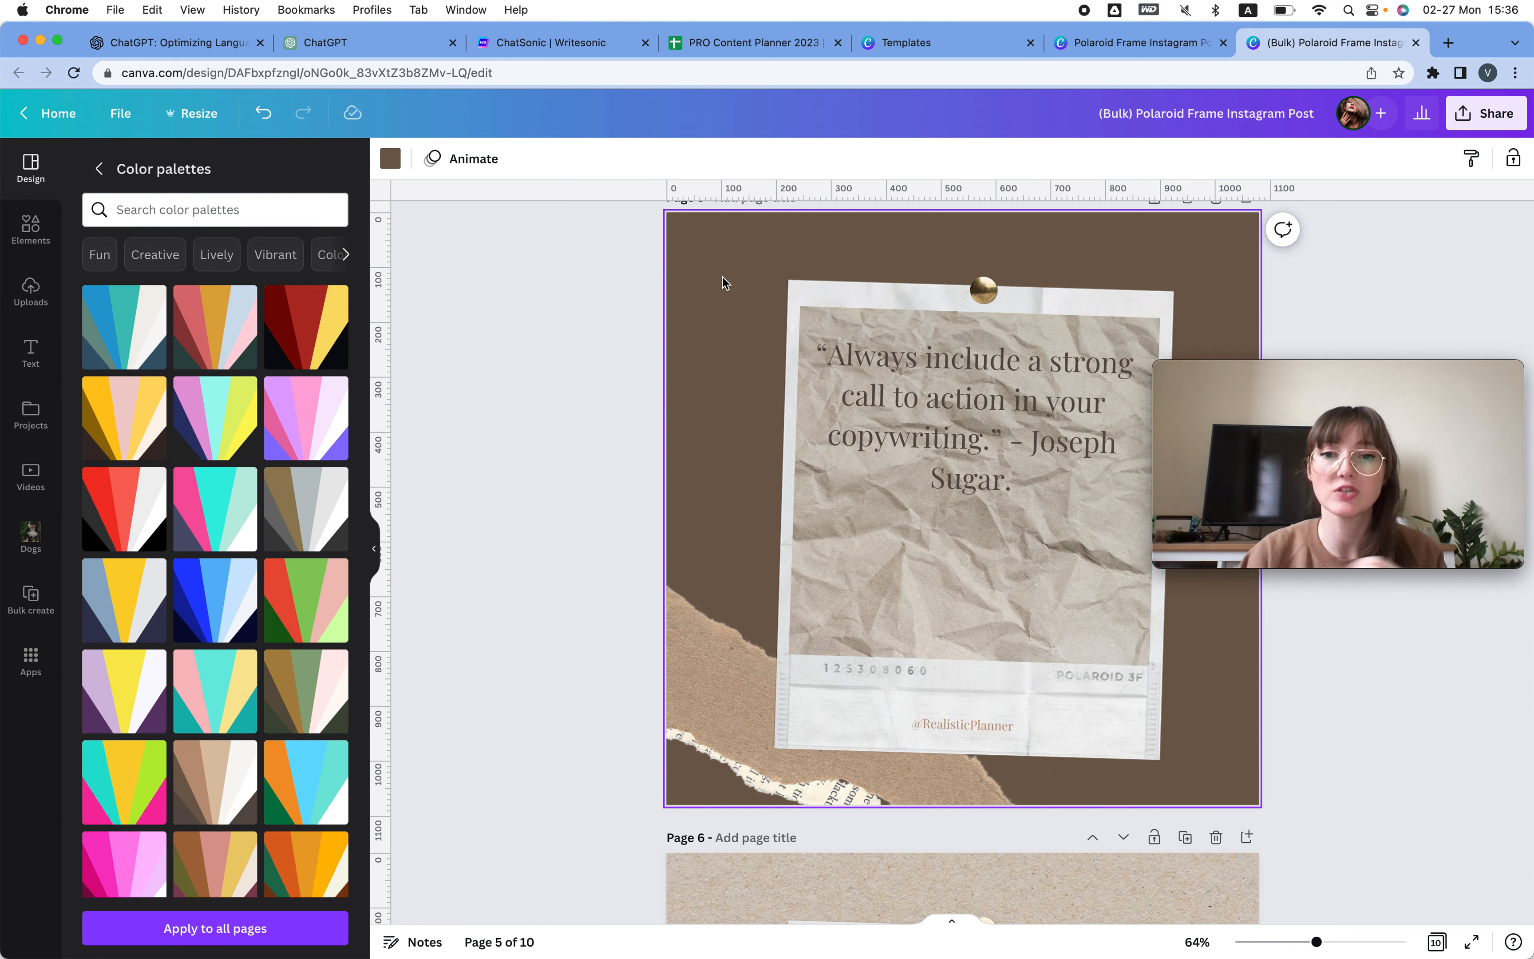
# Set the transparency of page 6's textured cardboard background image to 33.
pyautogui.scroll(15, 992, 569)
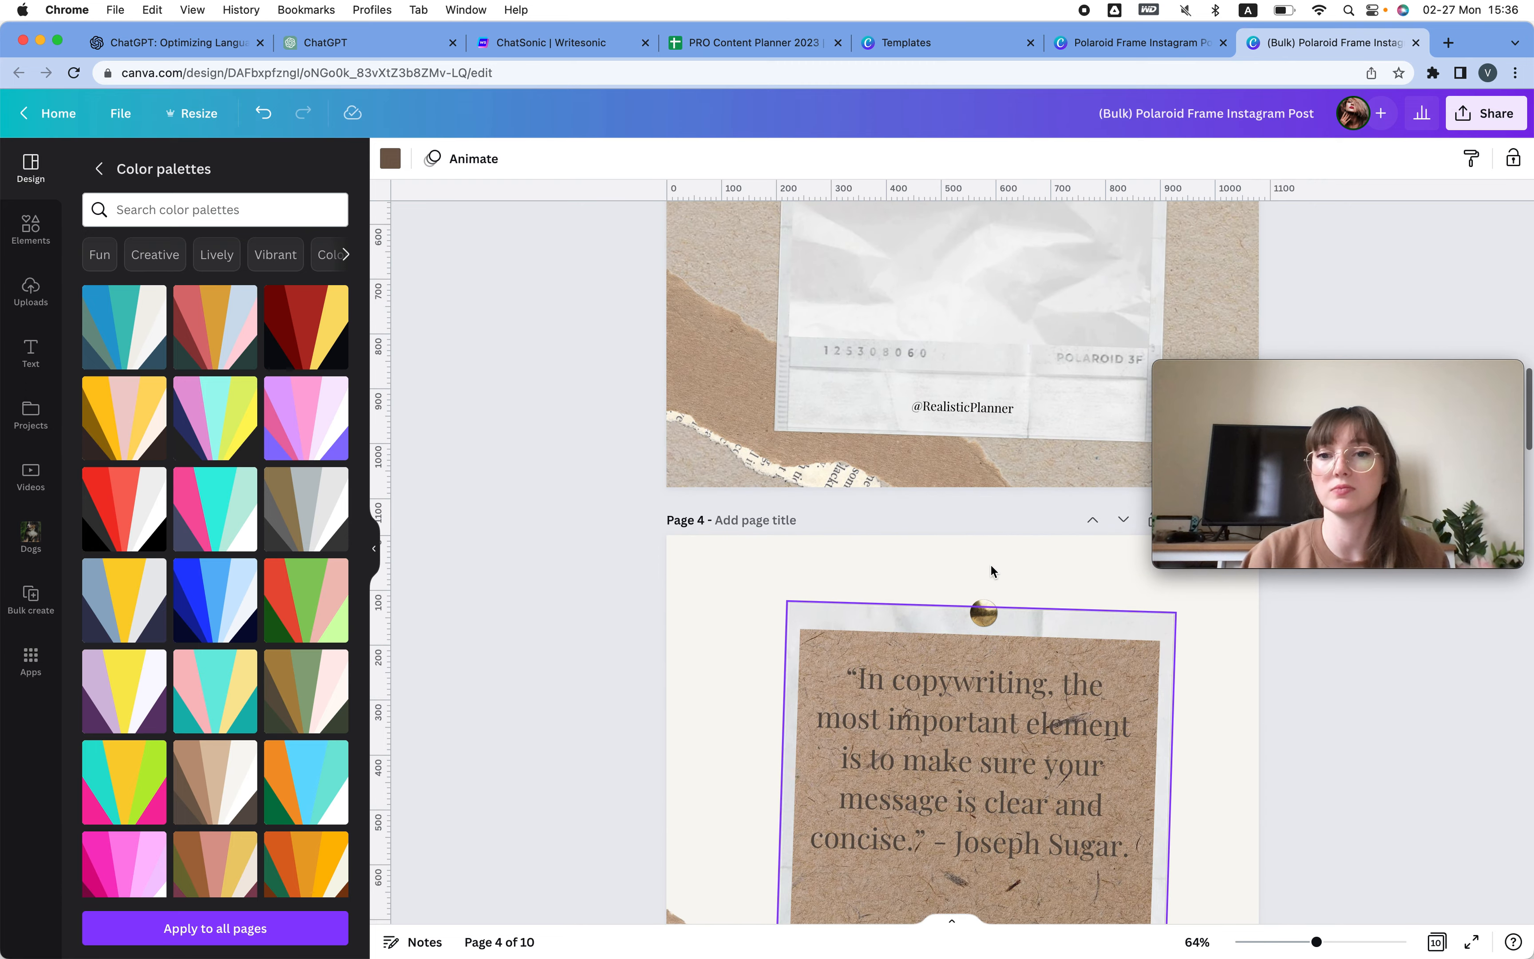
pyautogui.scroll(-20, 734, 723)
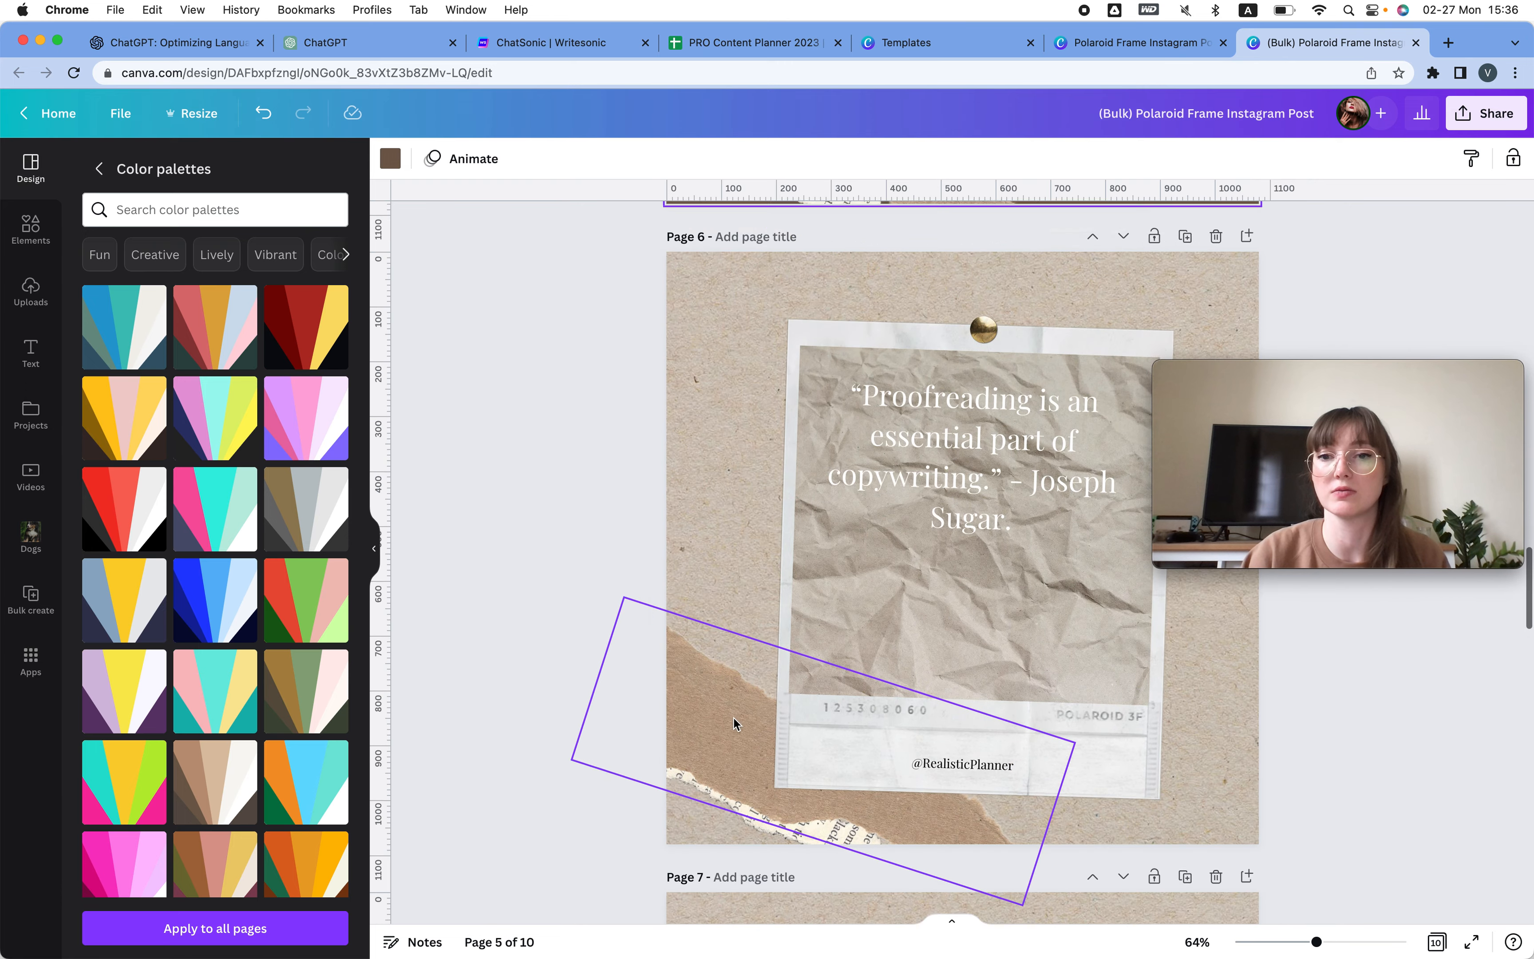
pyautogui.scroll(-2, 733, 723)
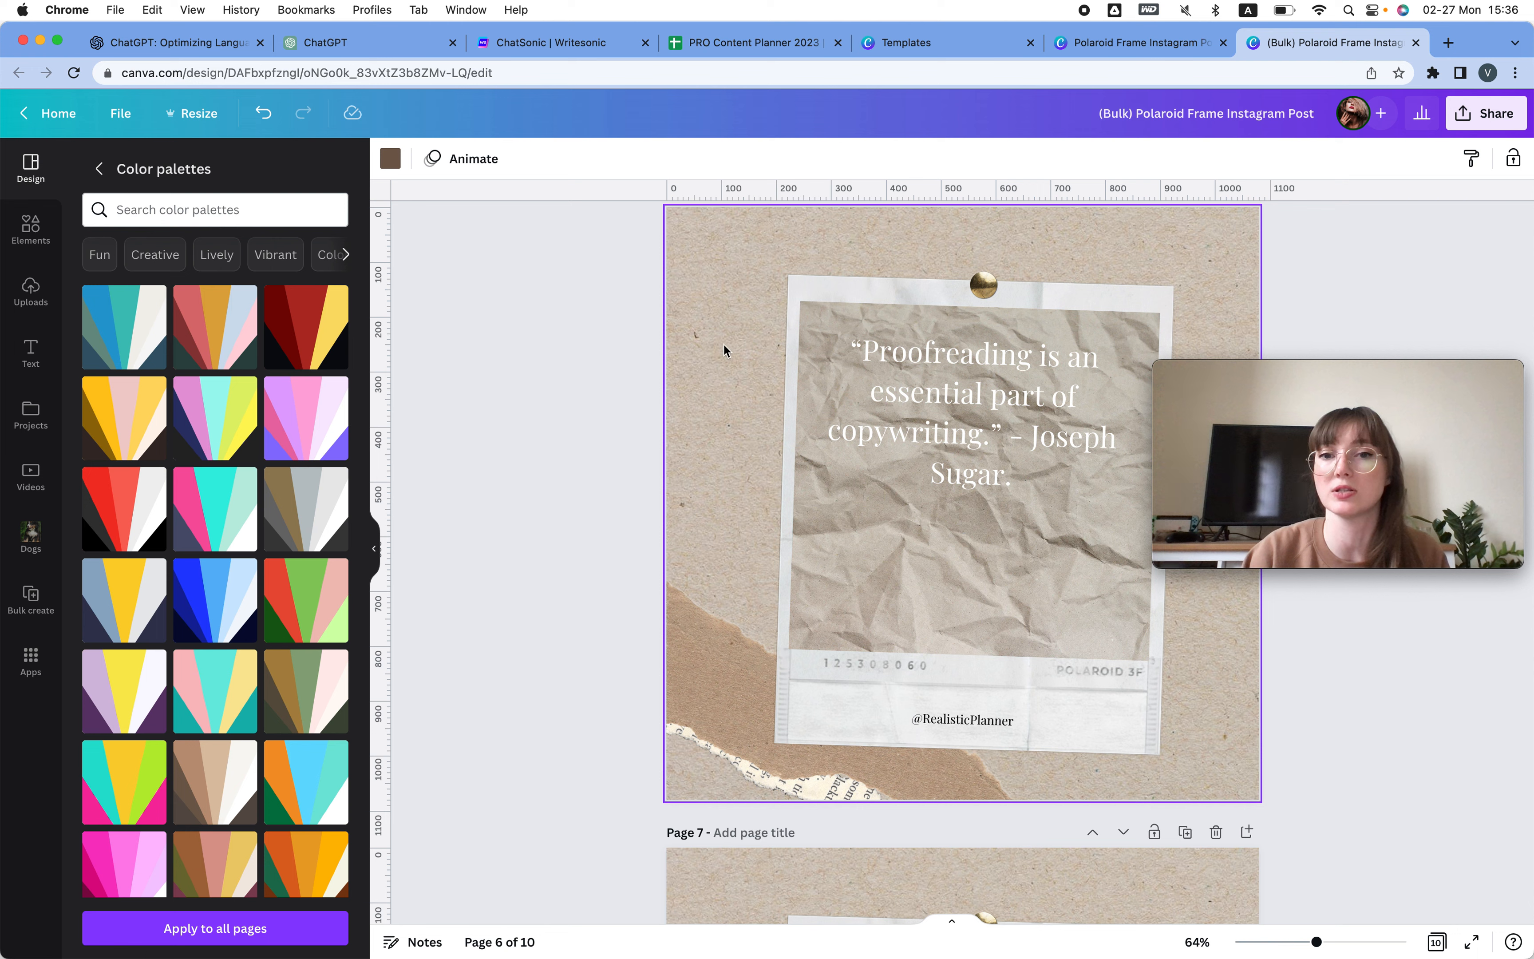
pyautogui.click(720, 326)
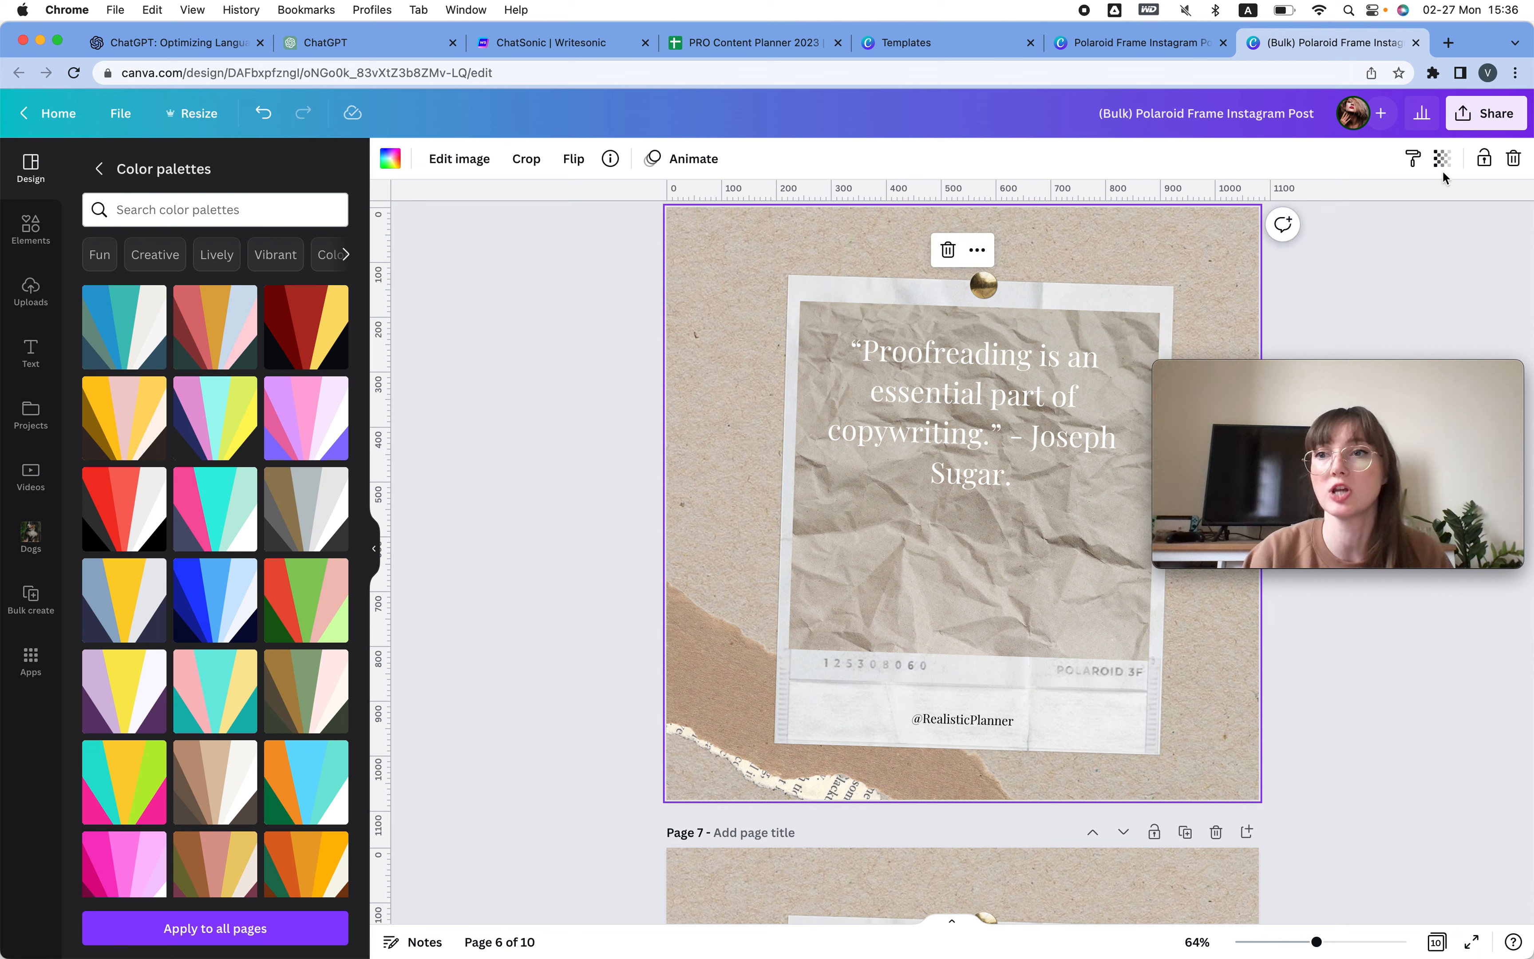
pyautogui.click(1441, 158)
pyautogui.click(1332, 228)
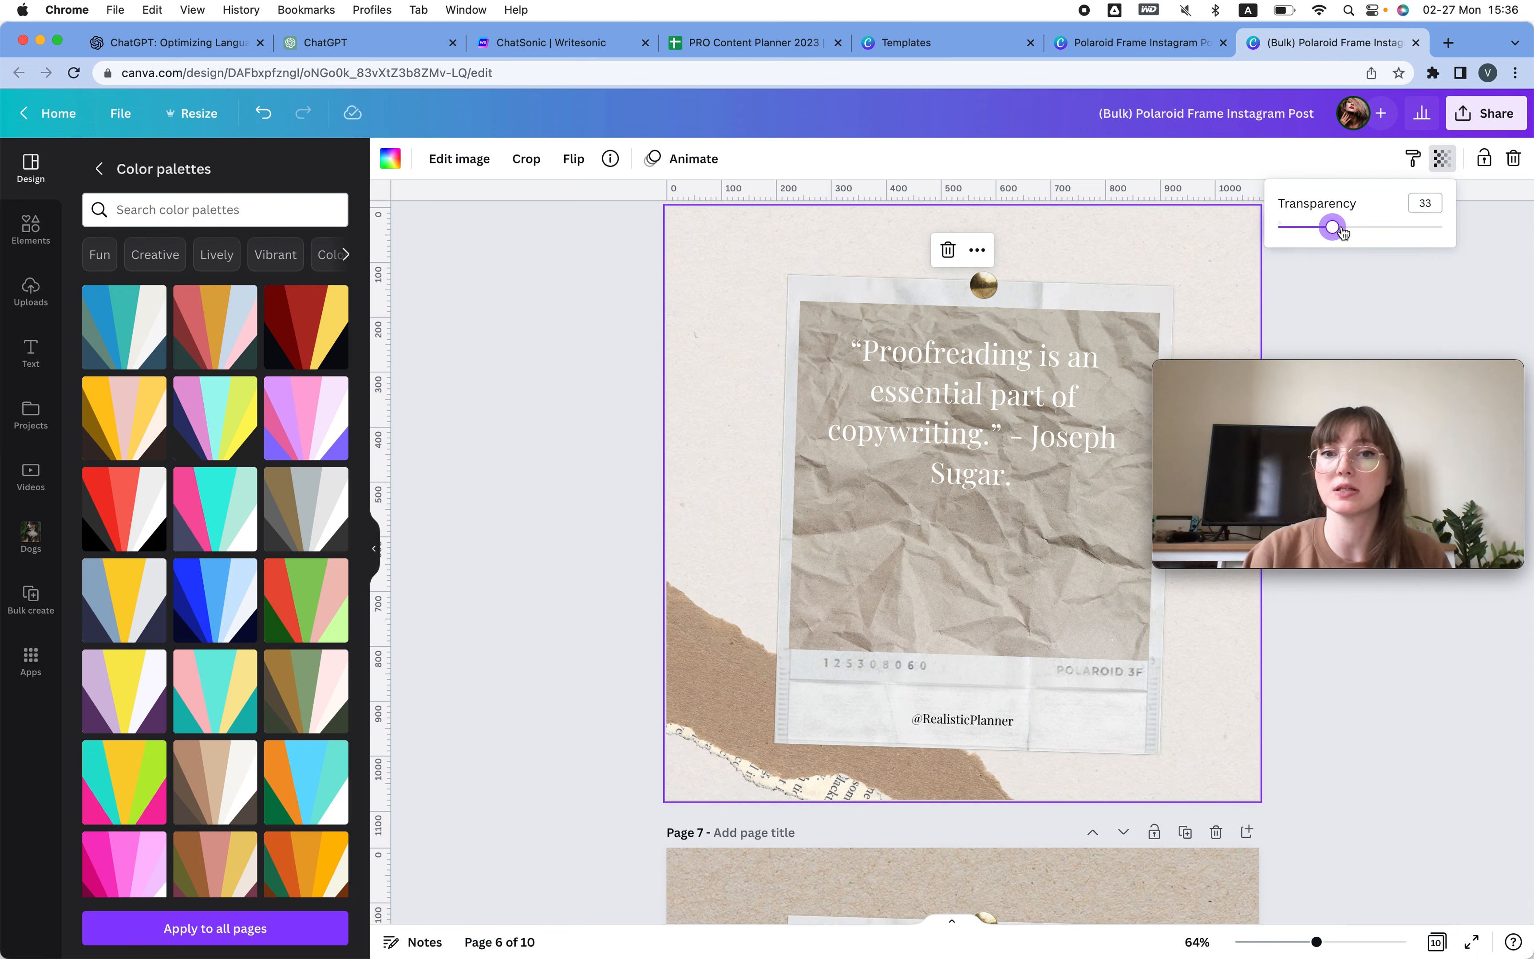
pyautogui.click(573, 359)
pyautogui.click(593, 358)
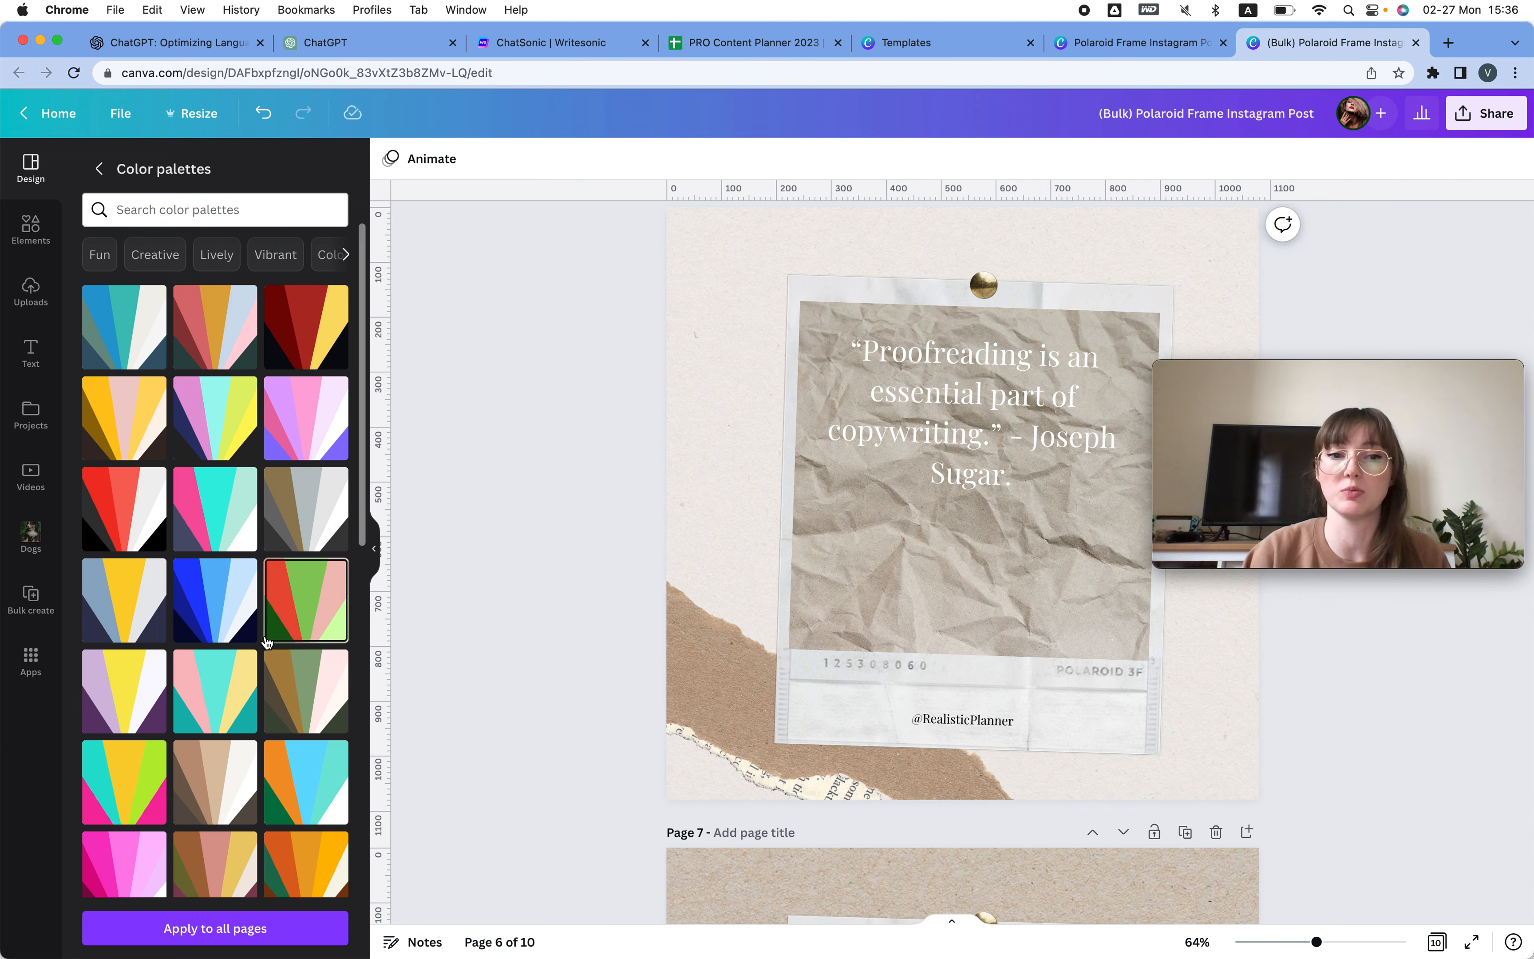
# Apply the blue color palette to page 6 for a dark navy background and display all pages in grid view.
pyautogui.click(225, 616)
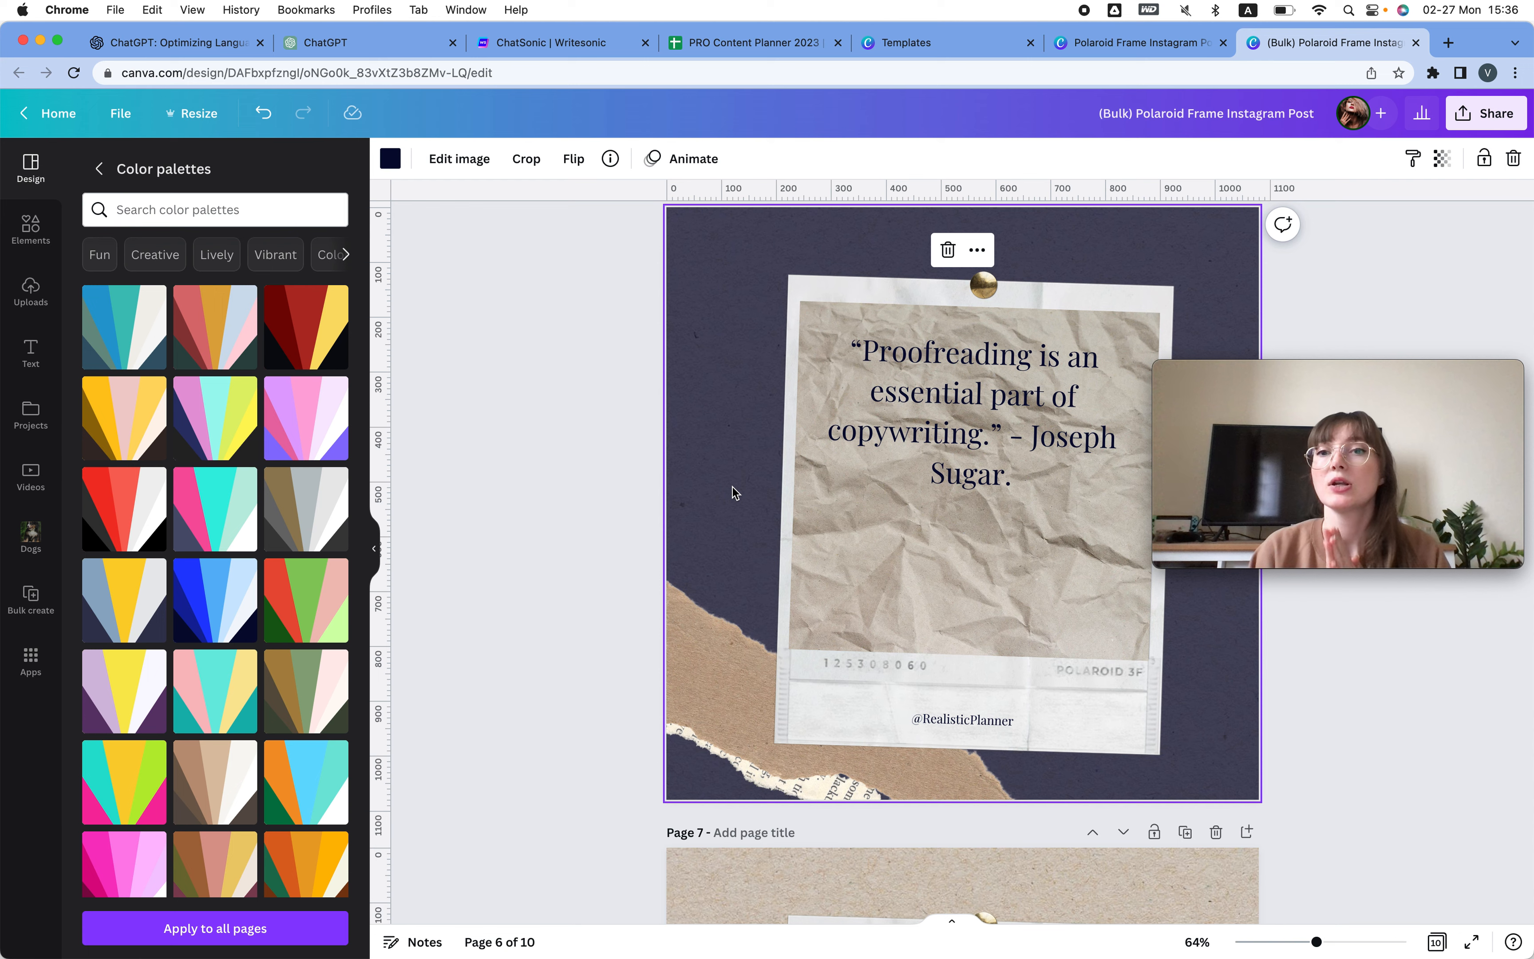
pyautogui.click(1435, 943)
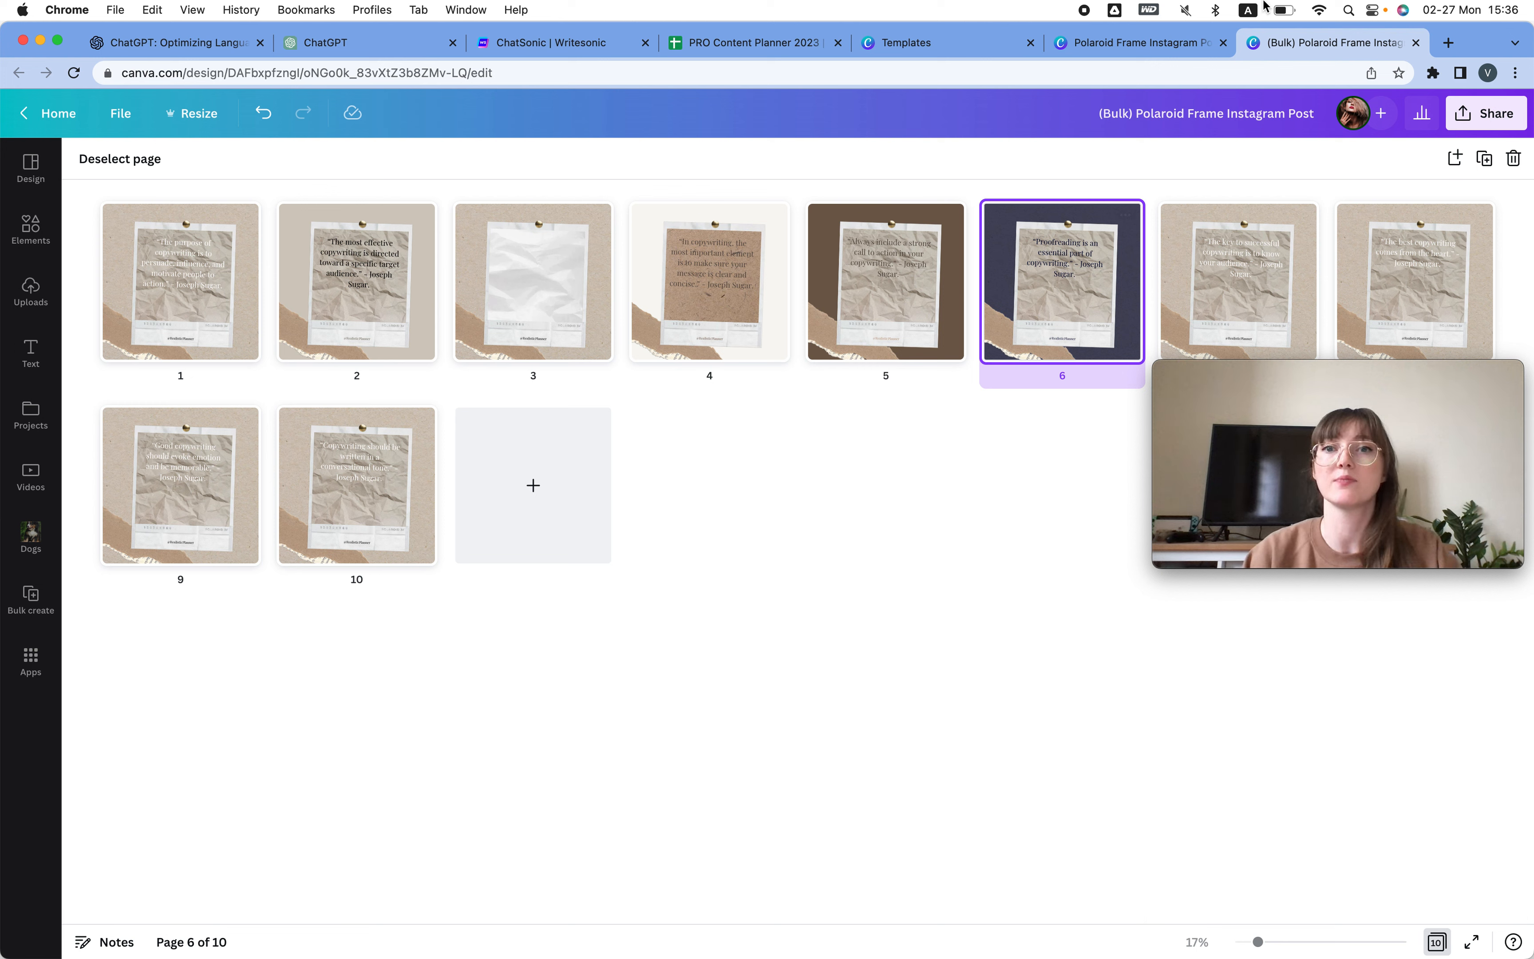
# Open a fresh copy of the Polaroid Frame Instagram Post template and close the two earlier polaroid designs.
pyautogui.click(1126, 49)
pyautogui.click(924, 53)
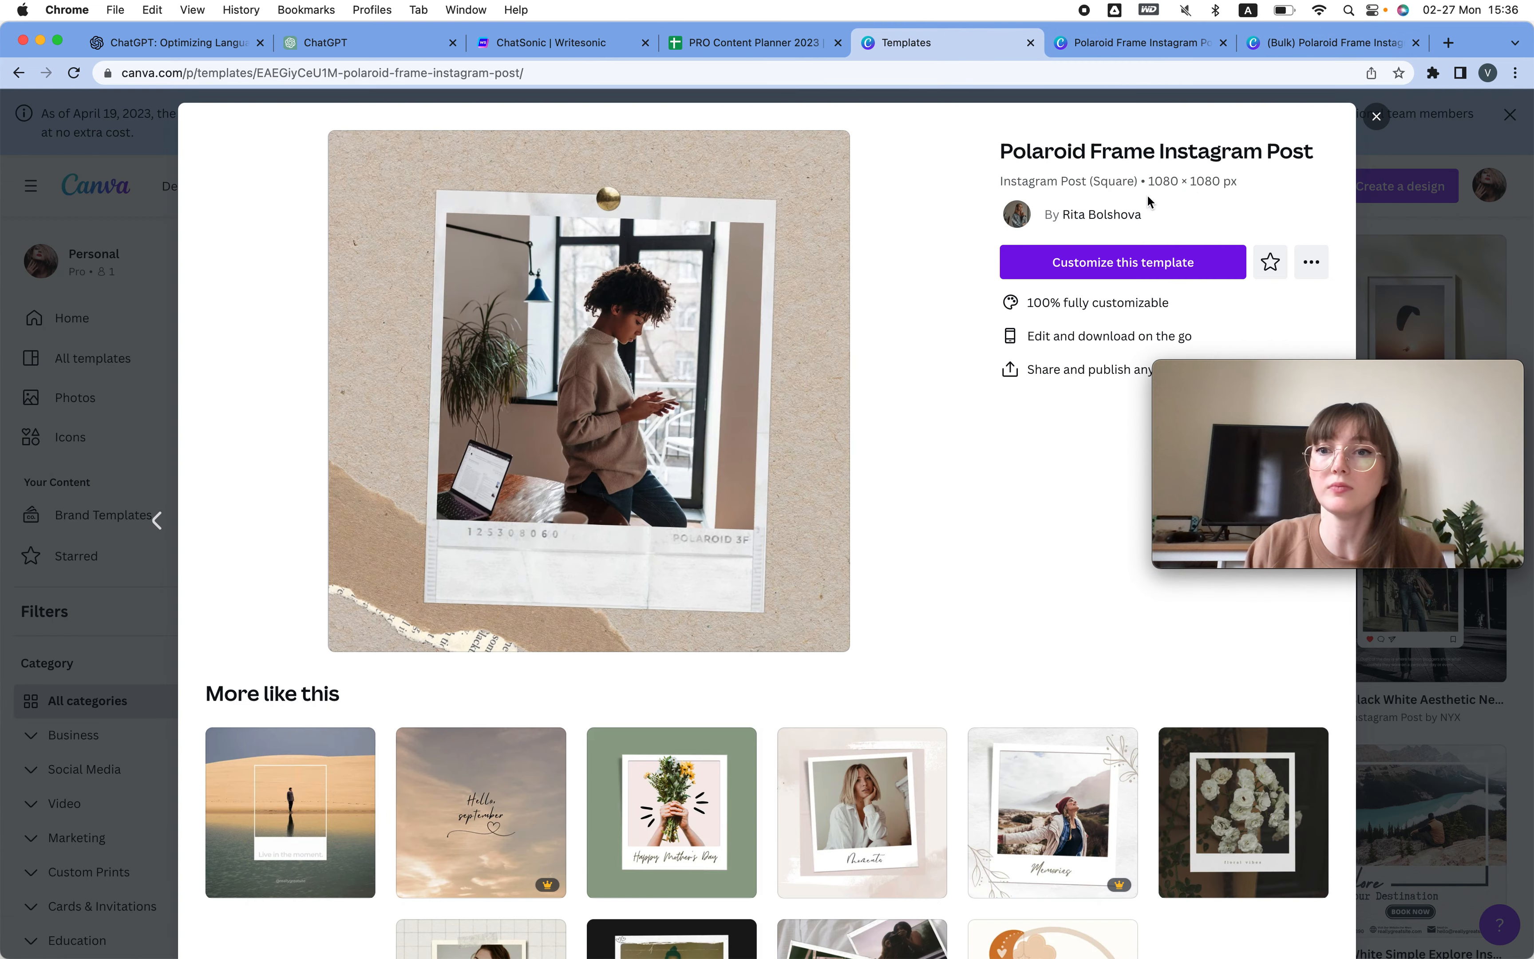
pyautogui.click(1122, 262)
pyautogui.click(1250, 44)
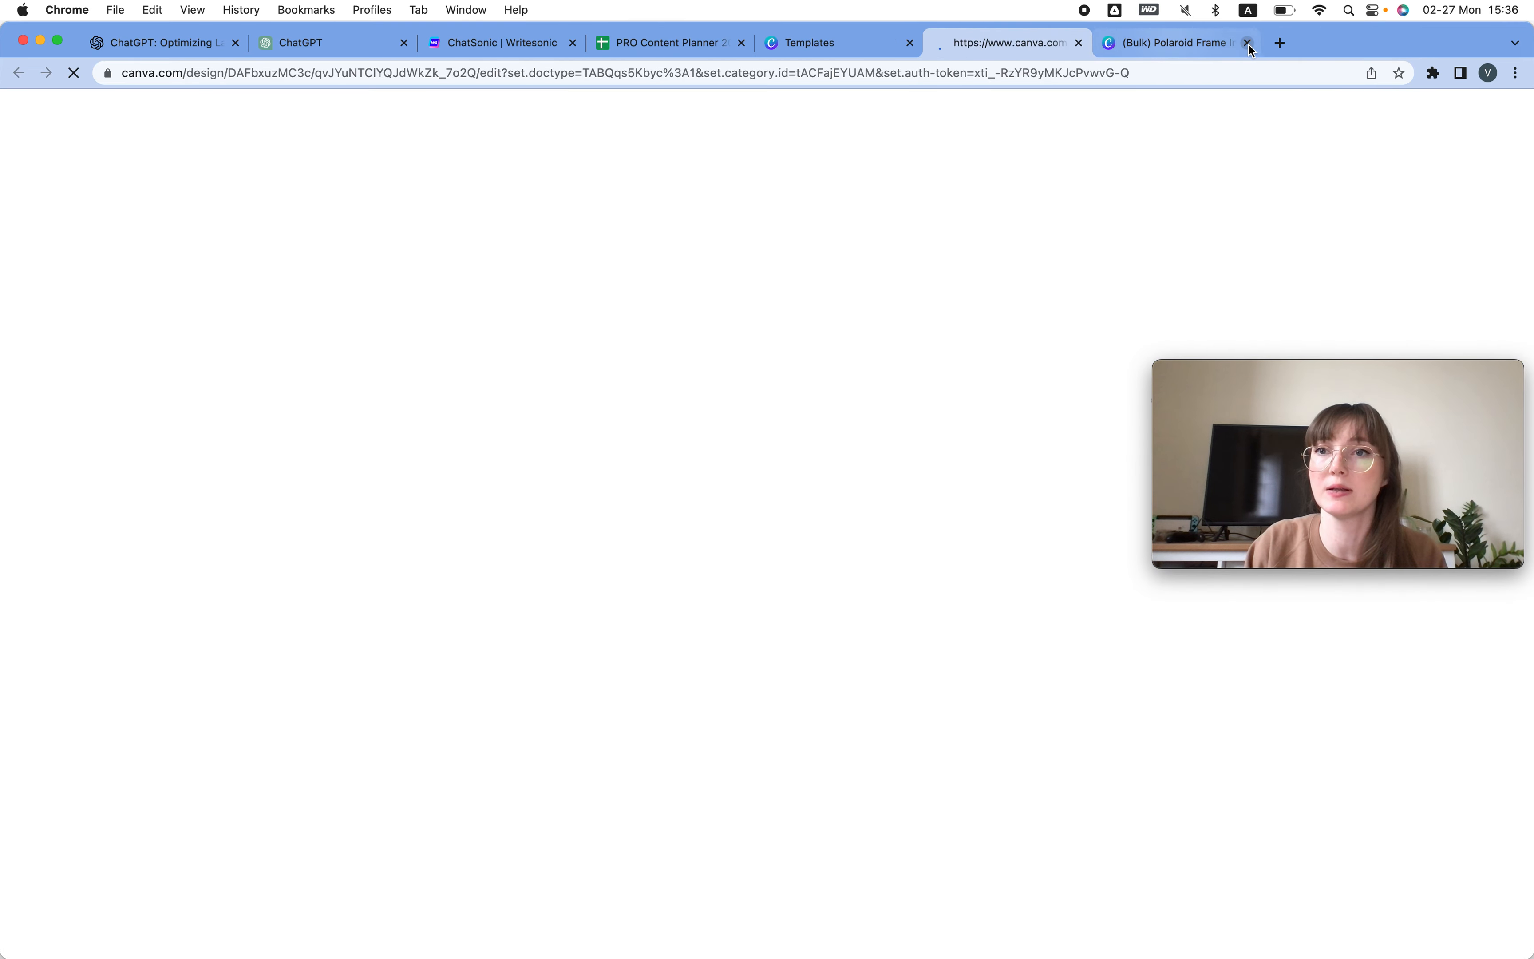
pyautogui.click(1250, 44)
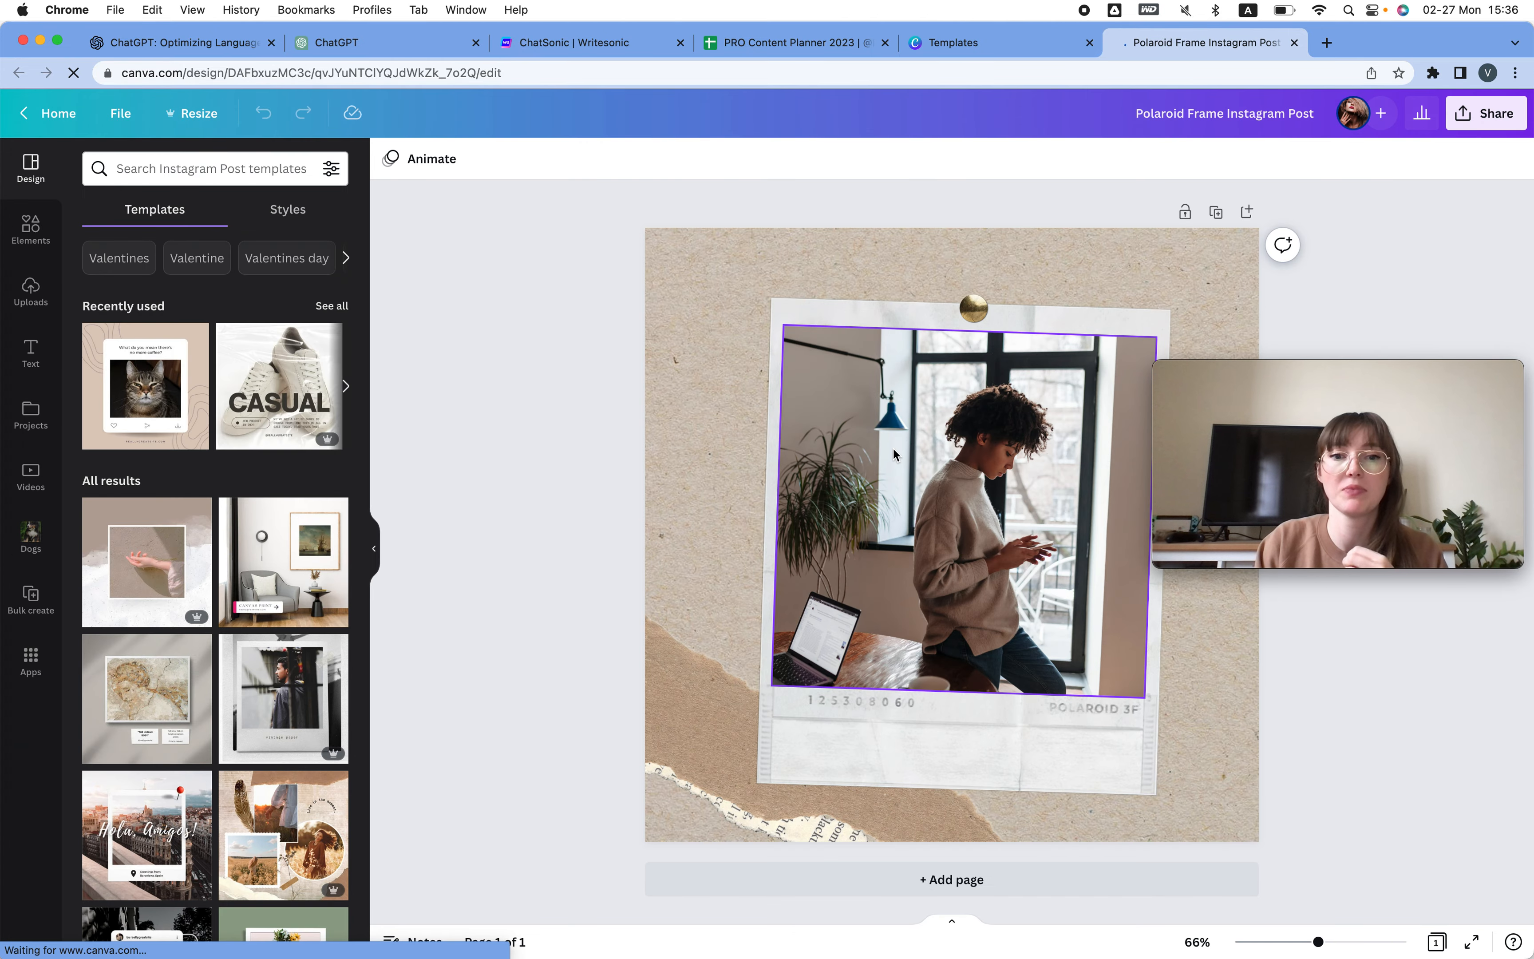
# Add a text box, enlarge it to about size 33, and move it onto the blank strip below the polaroid photo.
pyautogui.click(702, 315)
pyautogui.press('t')
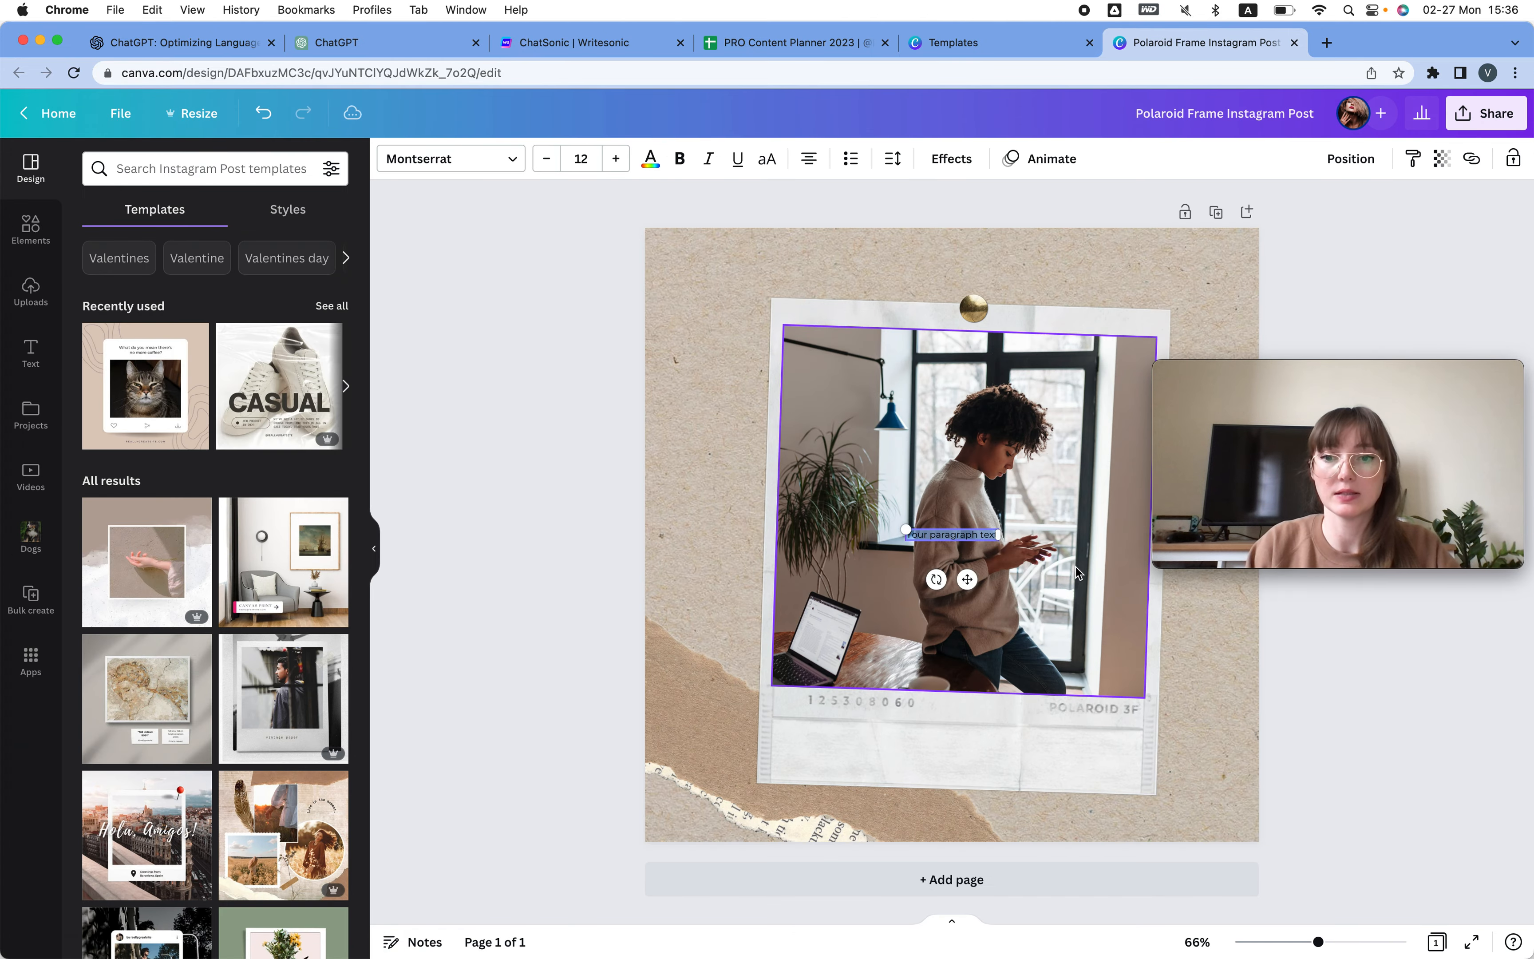
pyautogui.moveTo(998, 527); pyautogui.dragTo(1085, 502)
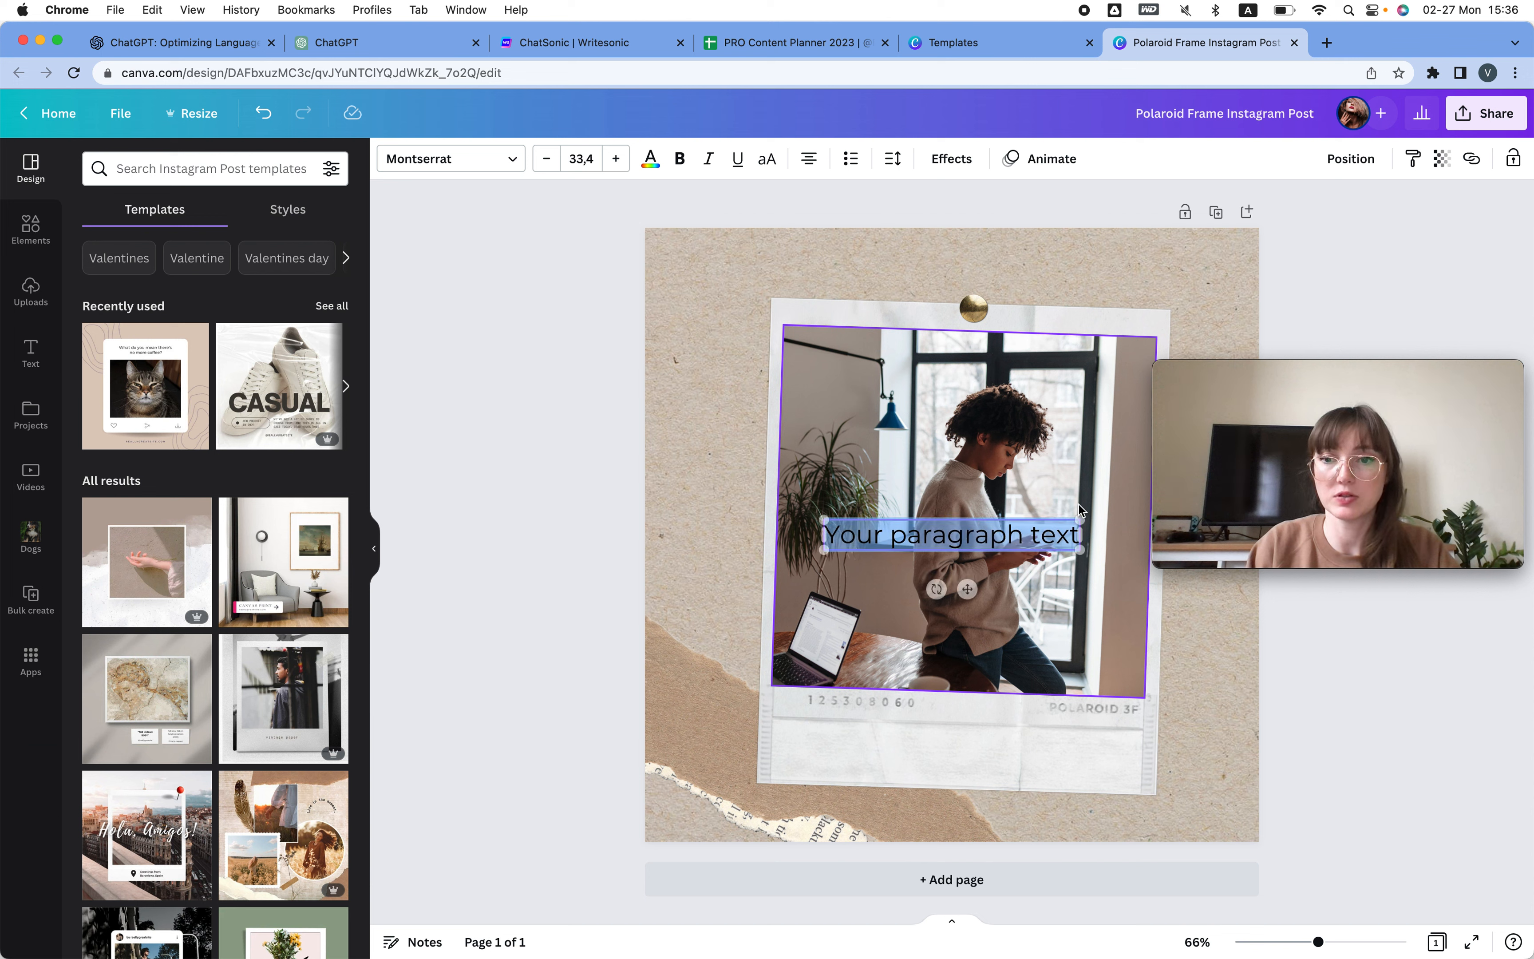
pyautogui.moveTo(967, 580); pyautogui.dragTo(931, 802)
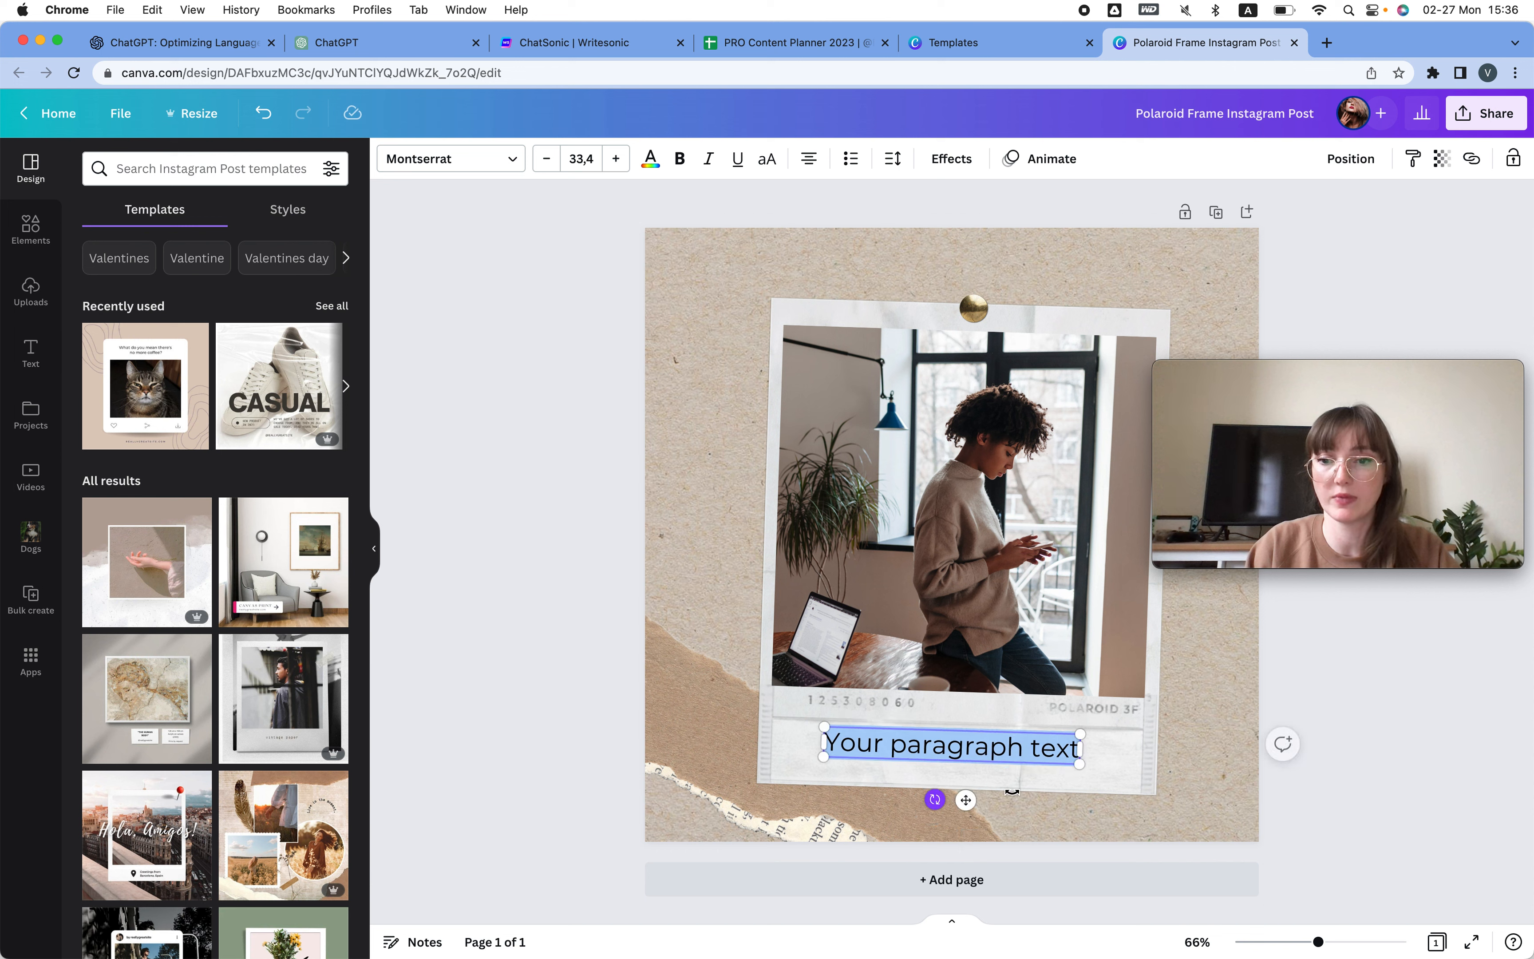
# Stretch the text box to about the polaroid's full width and set its font size to 16.
pyautogui.moveTo(1080, 764); pyautogui.dragTo(1149, 777)
pyautogui.click(591, 157)
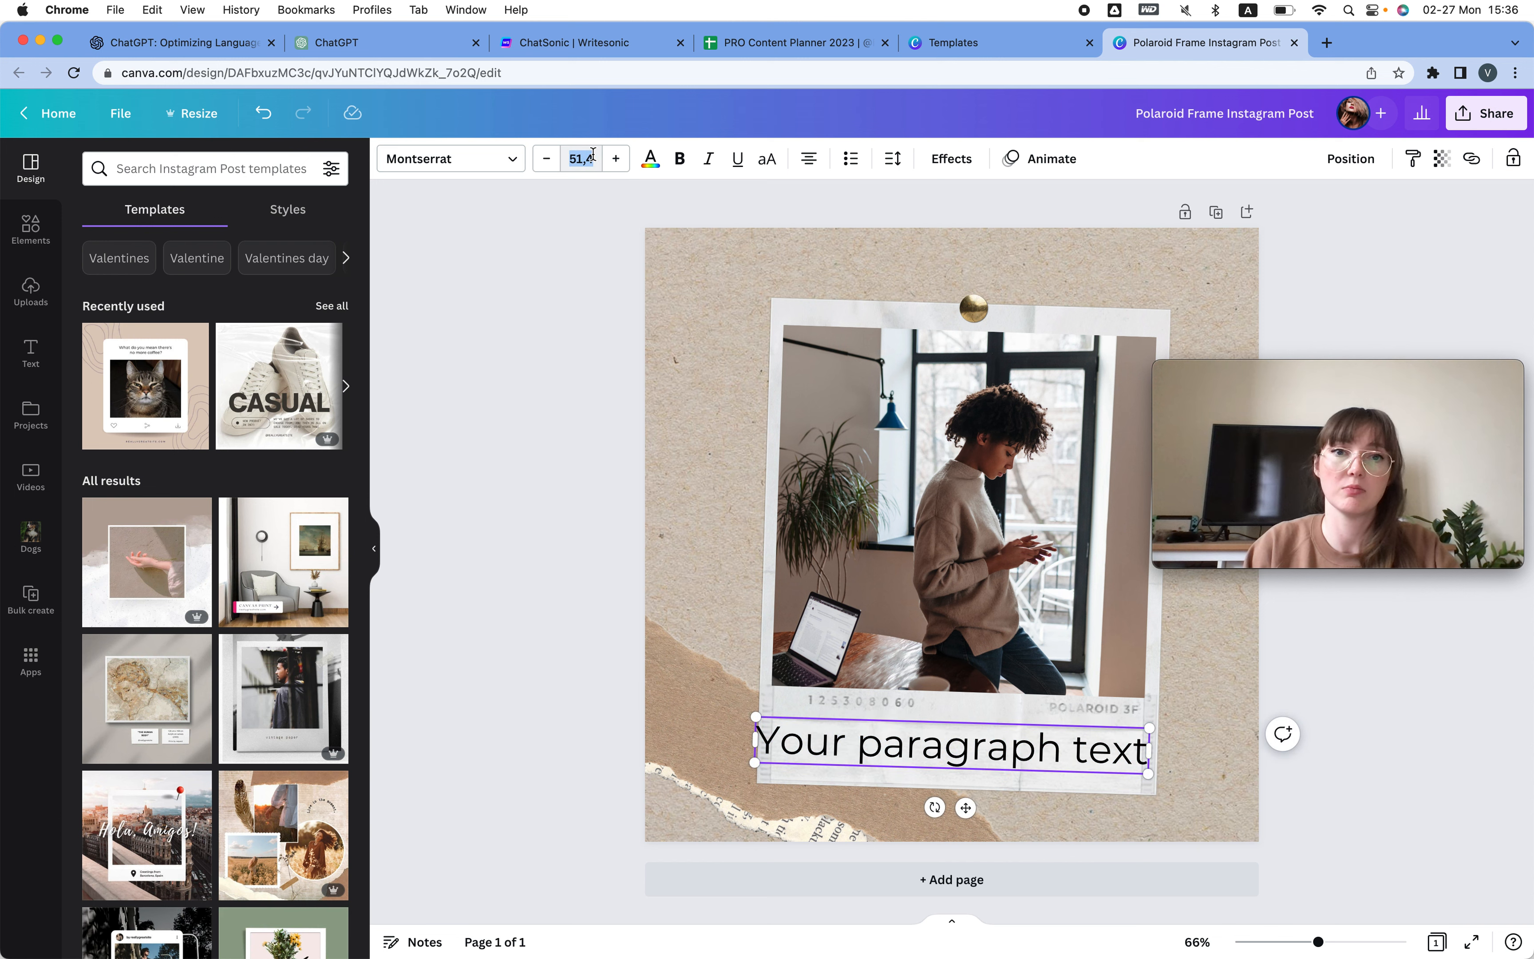
pyautogui.write('16')
pyautogui.press('Return')
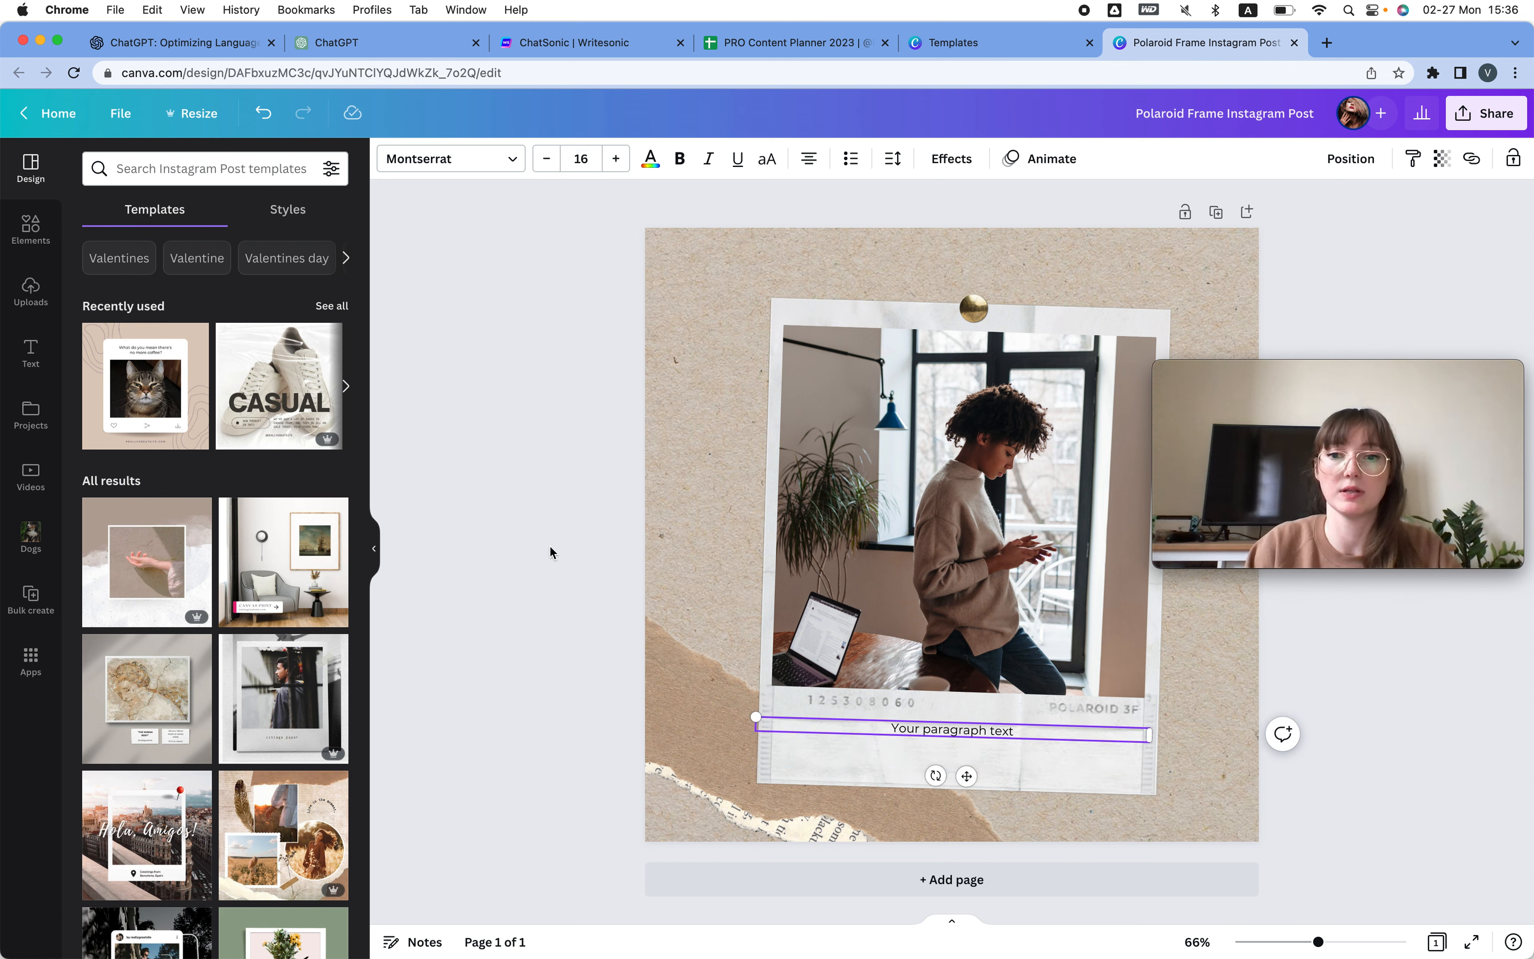
pyautogui.click(524, 536)
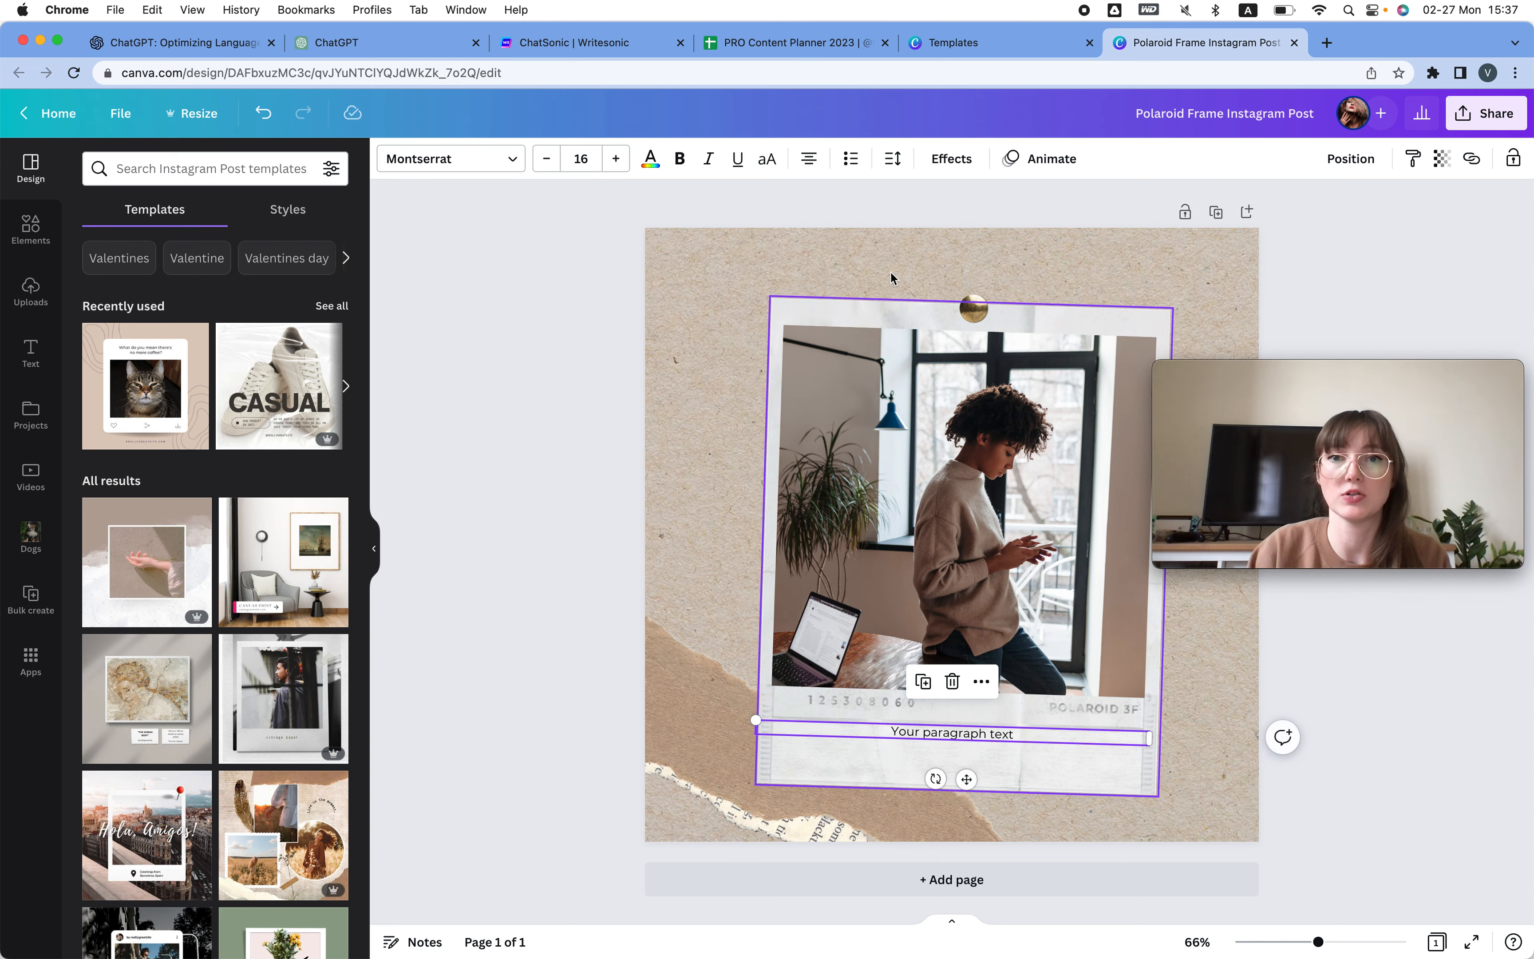
# Return to the Templates page, close the template preview and create a blank Instagram Post (Square) design.
pyautogui.click(954, 43)
pyautogui.click(1377, 116)
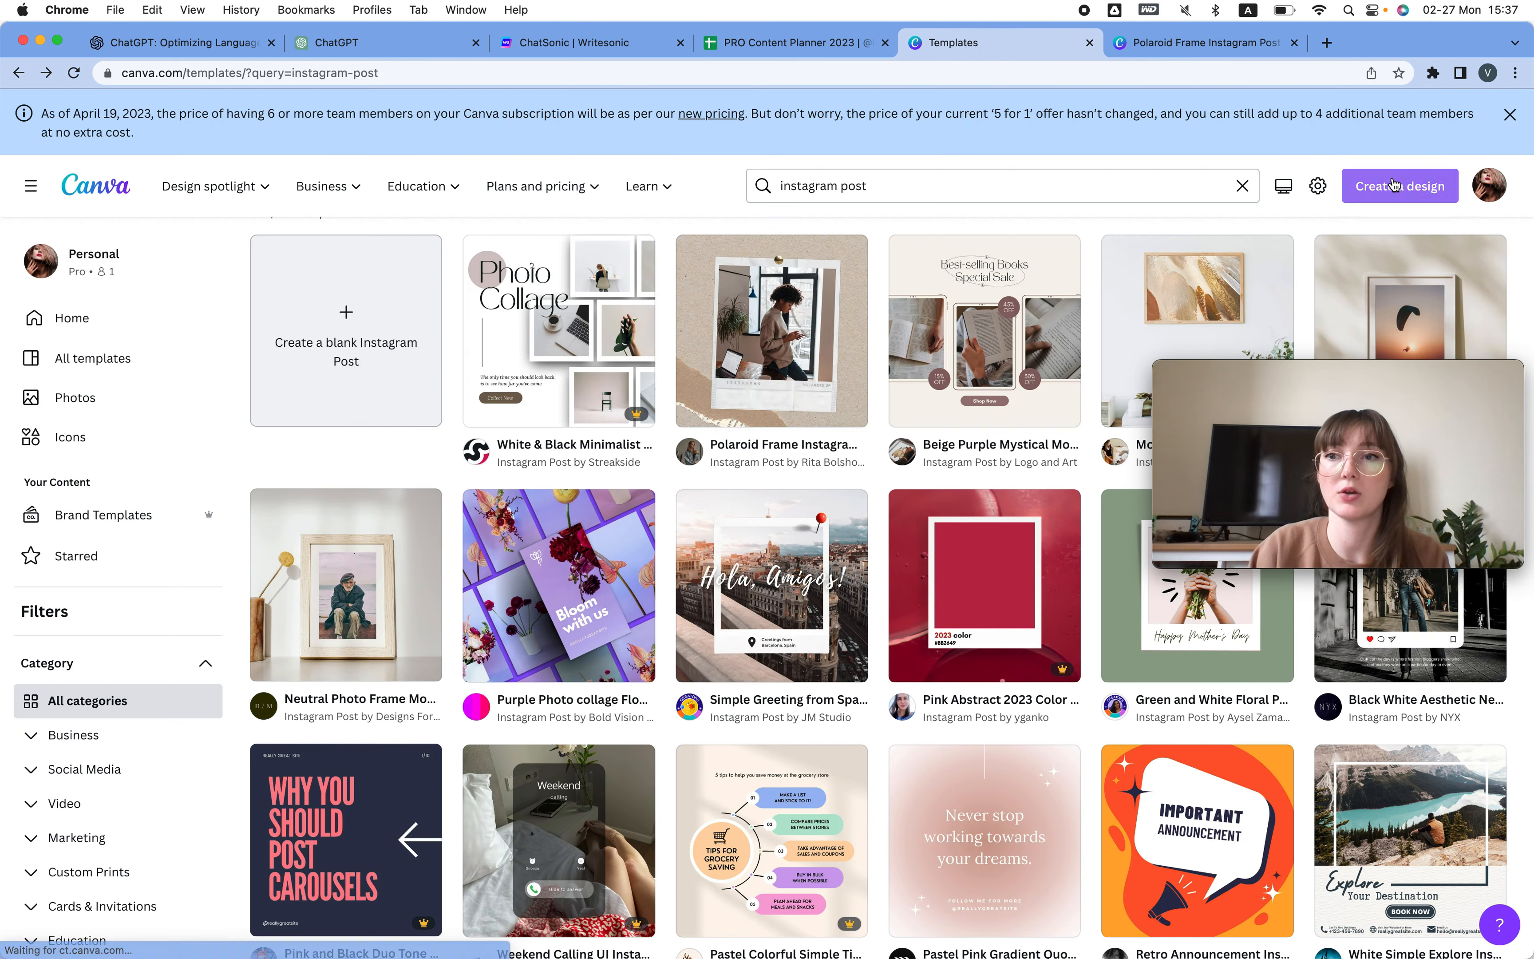
pyautogui.click(1399, 186)
pyautogui.moveTo(1345, 371); pyautogui.dragTo(775, 349)
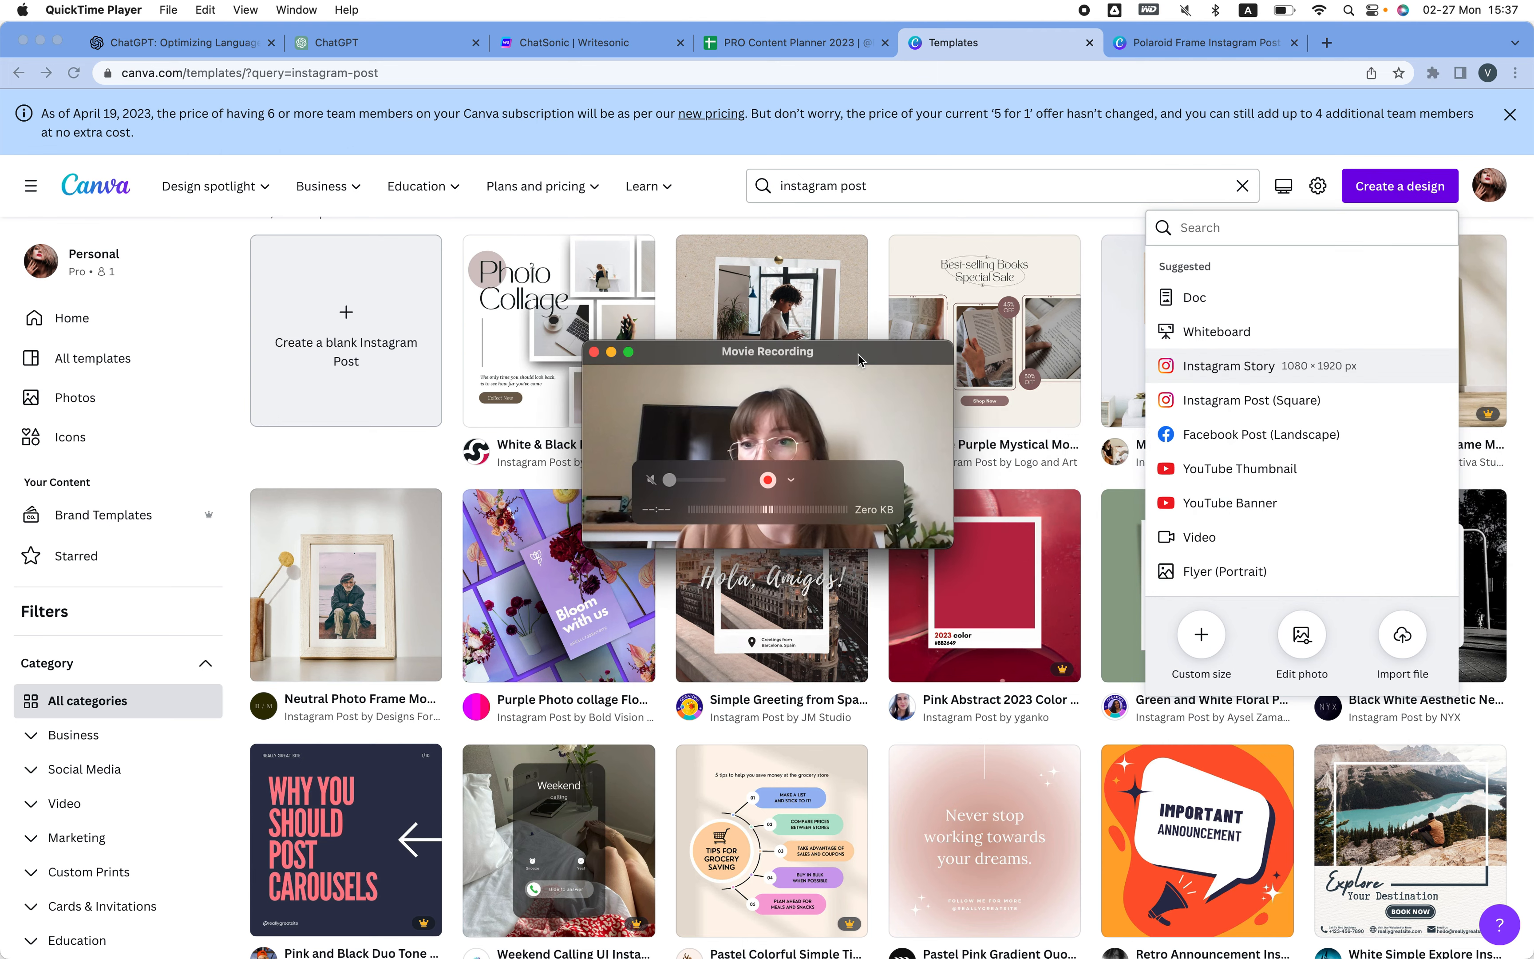
pyautogui.click(1251, 400)
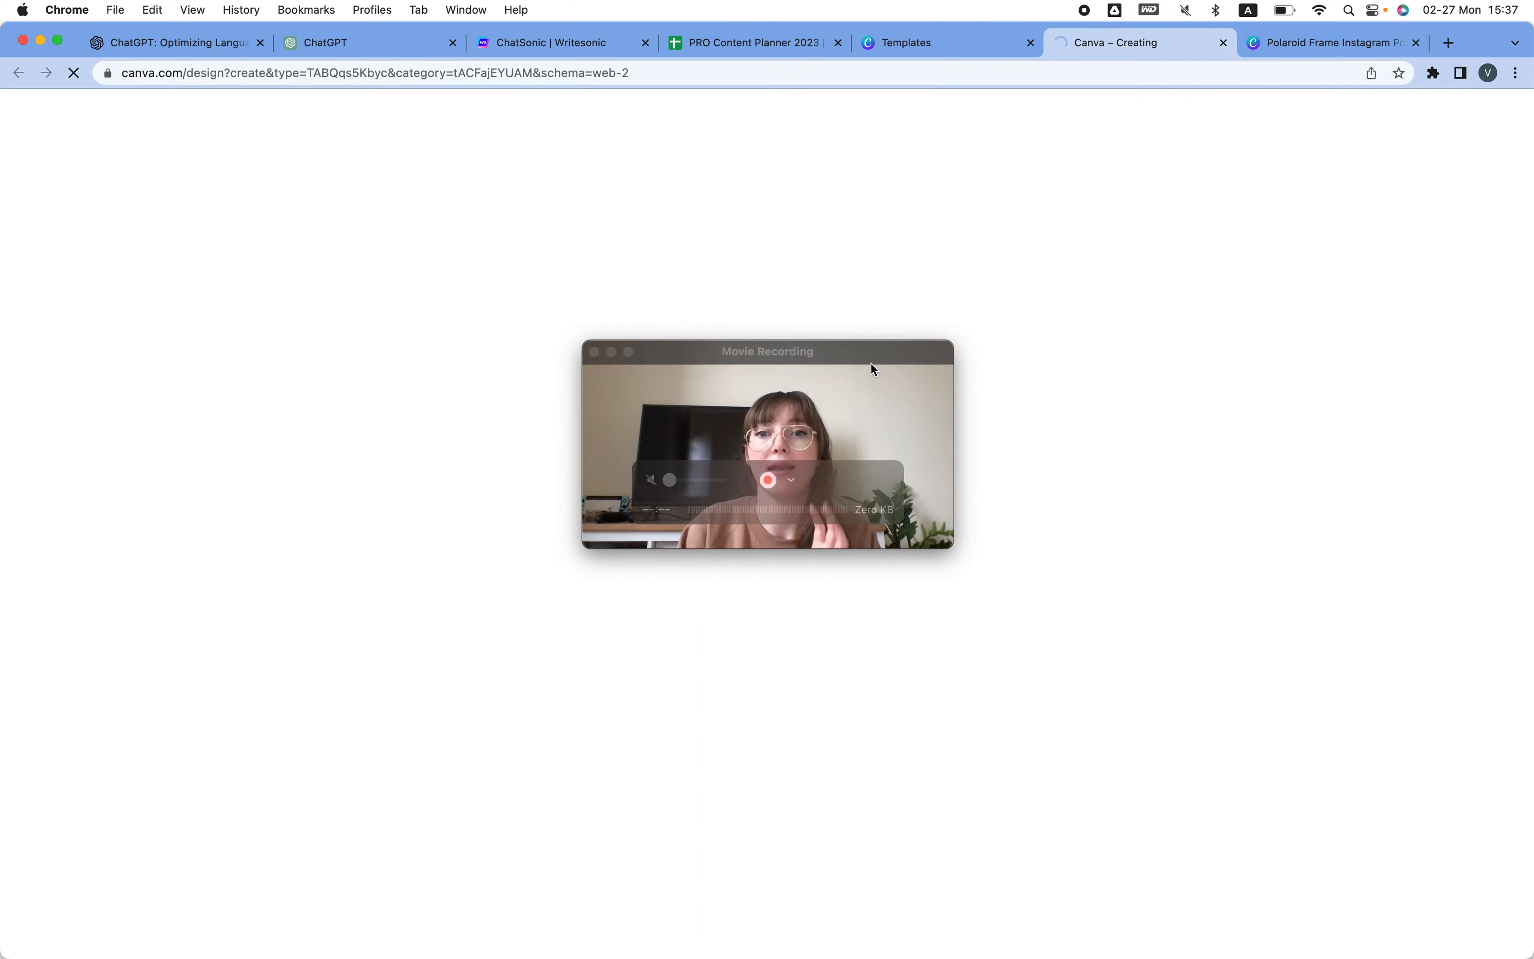
pyautogui.moveTo(897, 360); pyautogui.dragTo(1527, 447)
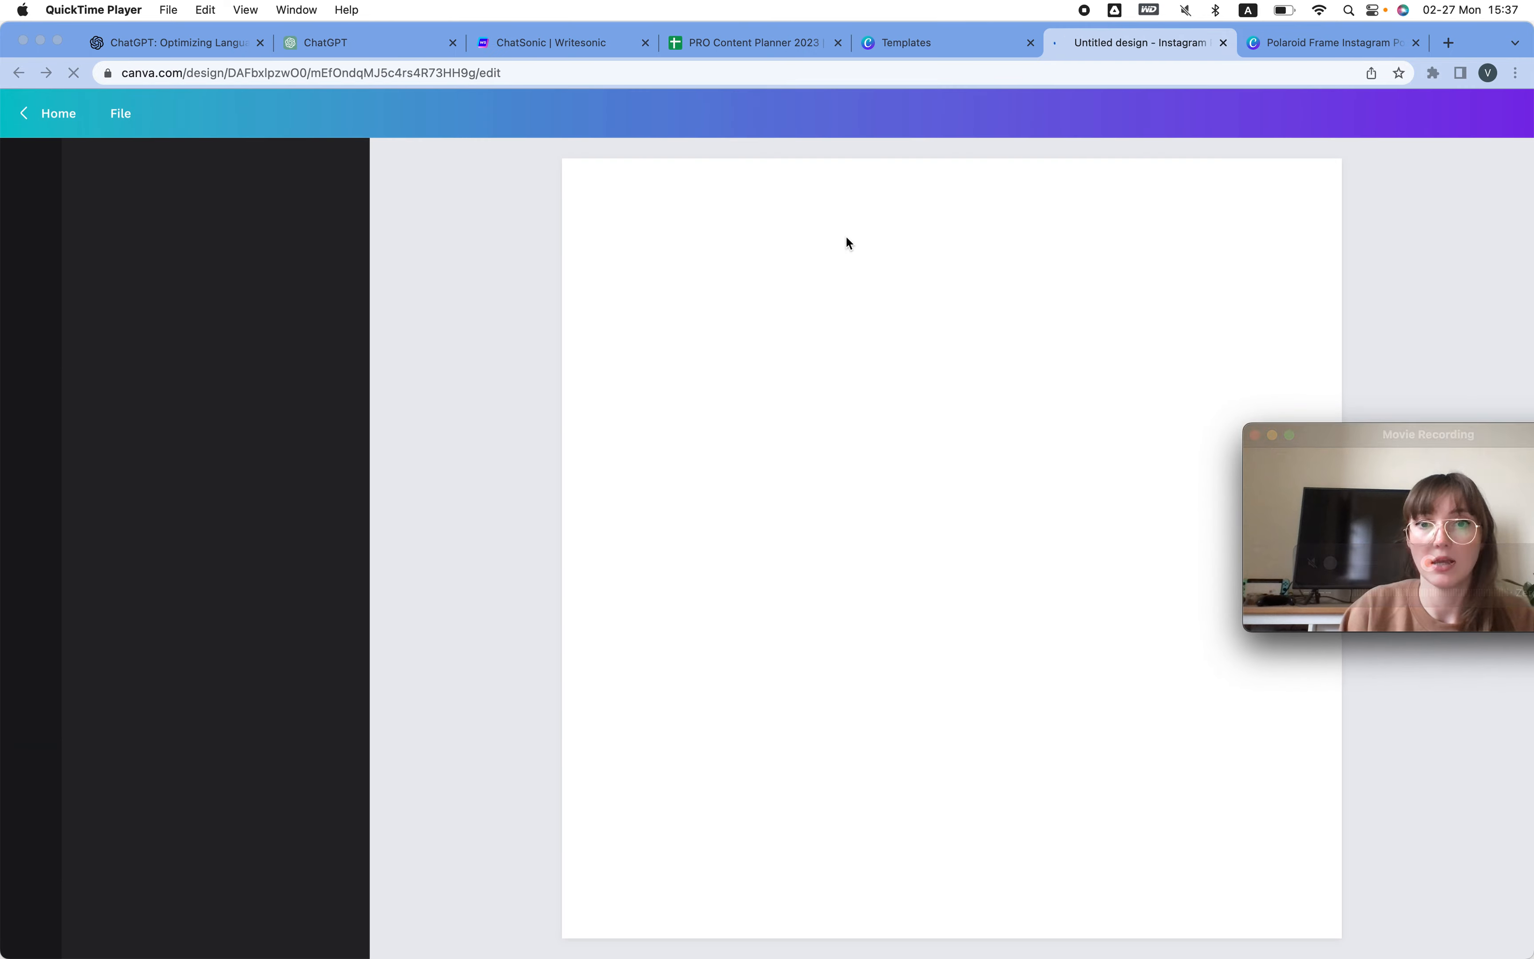
# Search the photo elements for "dog" and fill page 1 with the Bernese puppy lying on grass.
pyautogui.click(29, 233)
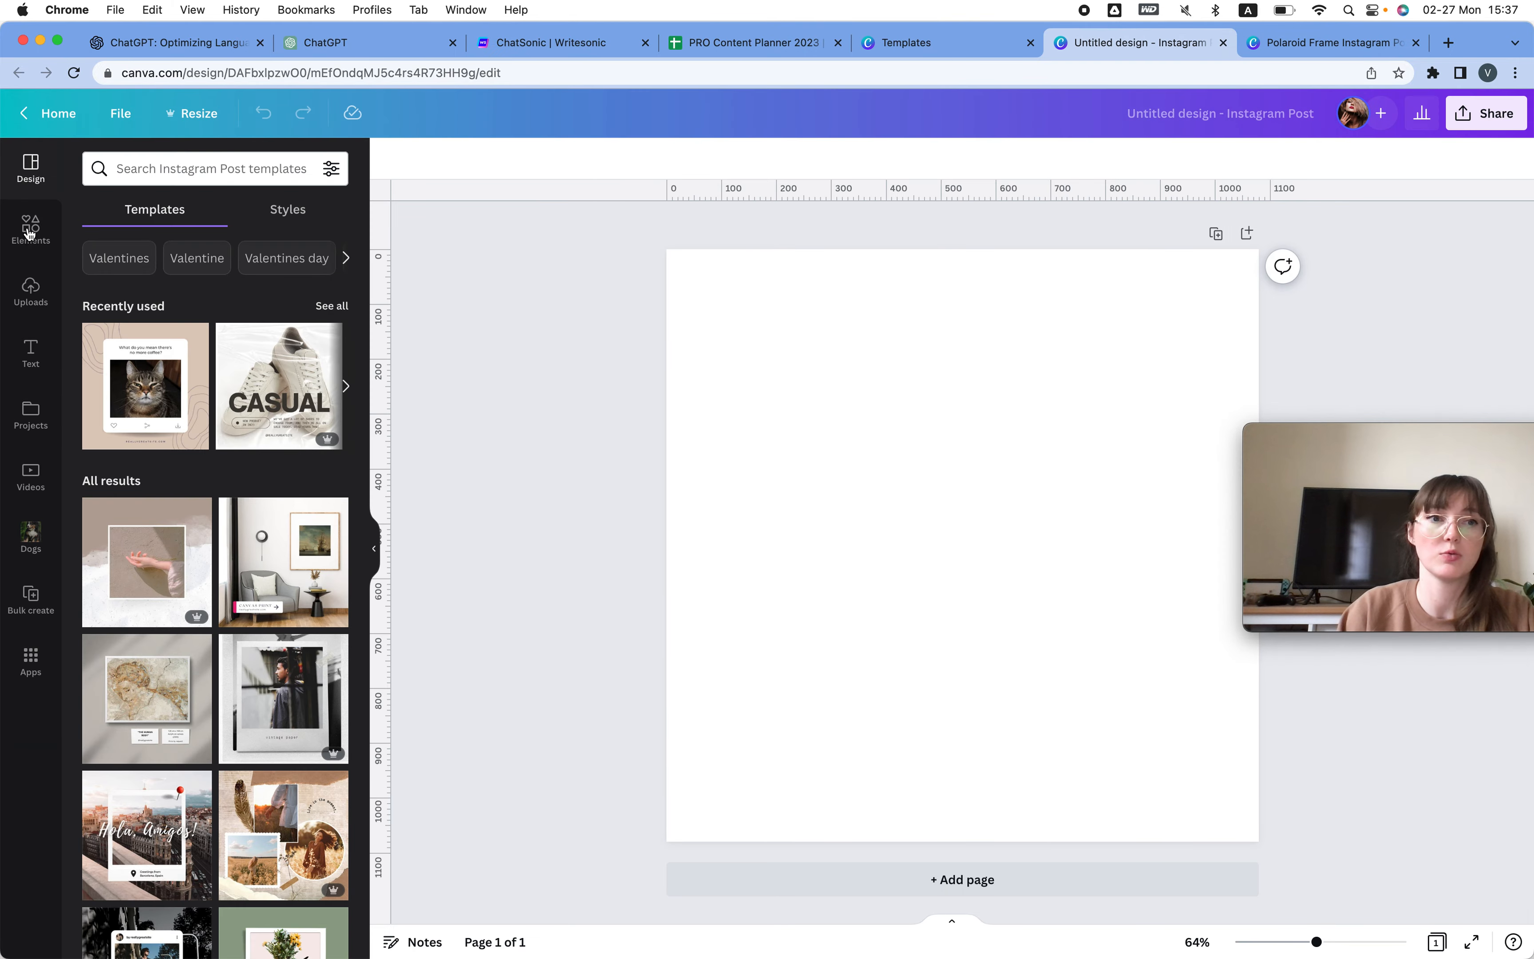
pyautogui.click(29, 233)
pyautogui.click(171, 167)
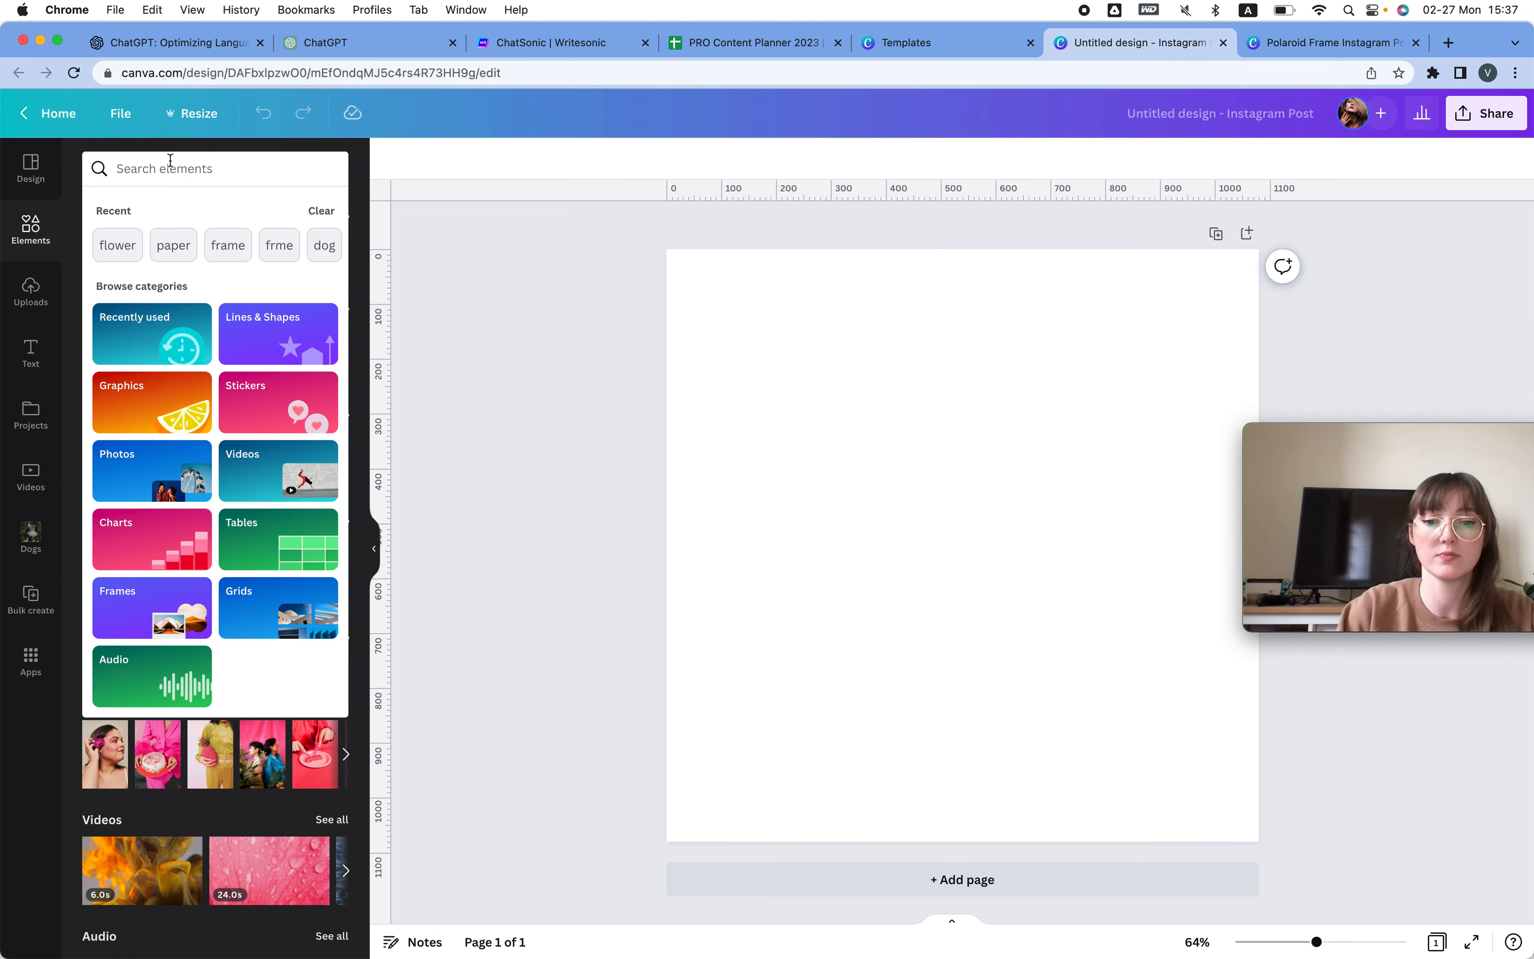
pyautogui.write('dog')
pyautogui.press('Return')
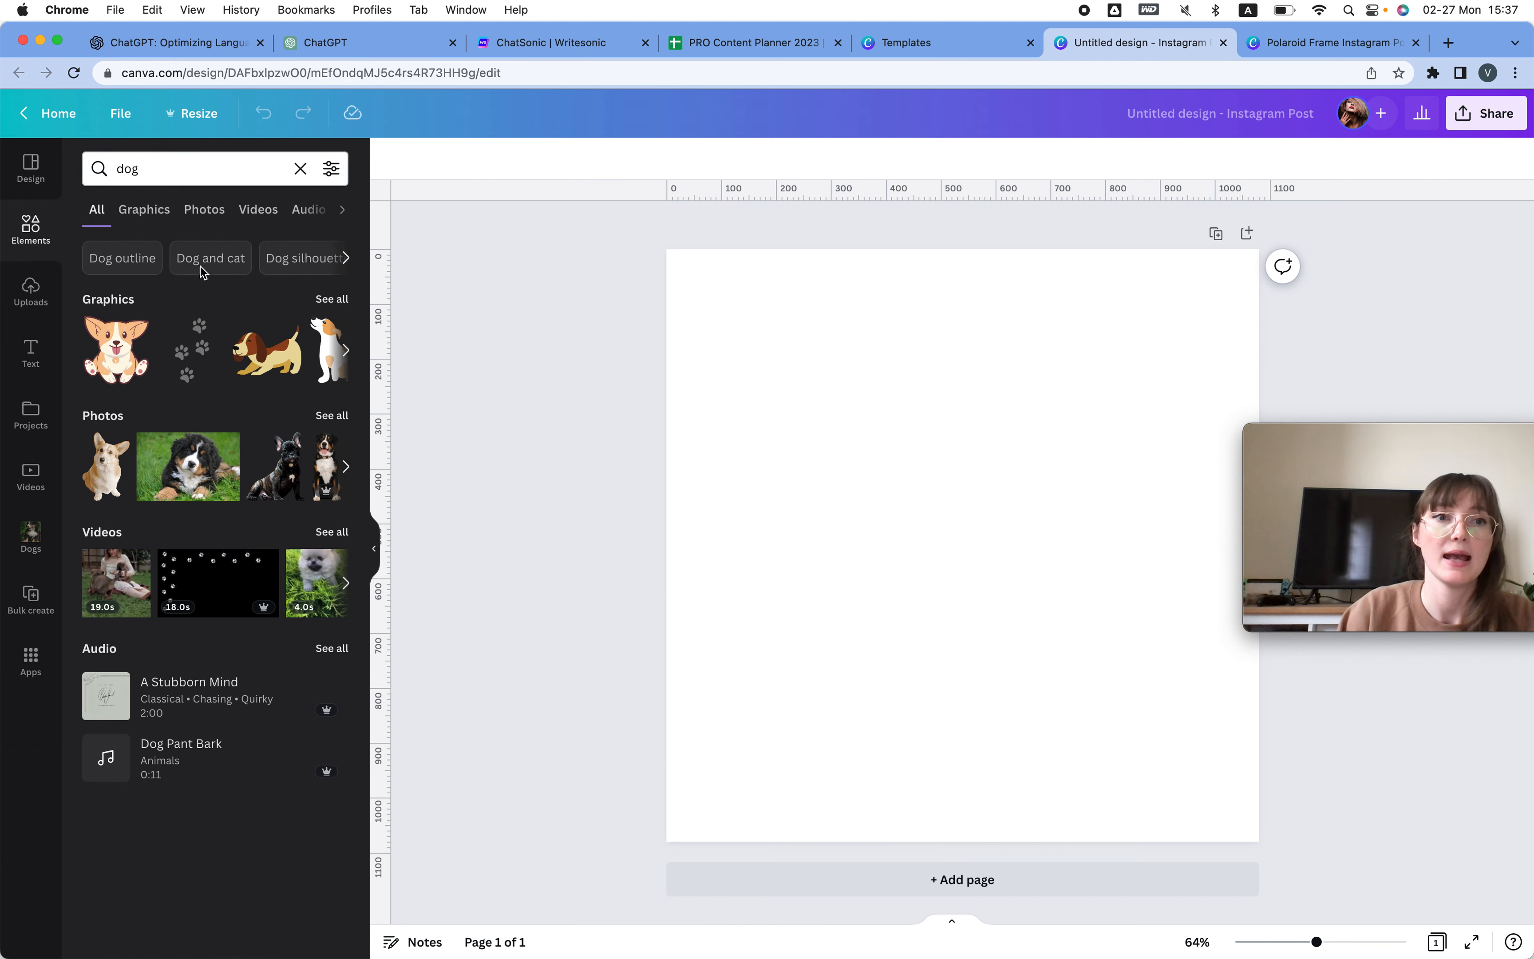
pyautogui.click(204, 209)
pyautogui.moveTo(209, 329); pyautogui.dragTo(868, 297)
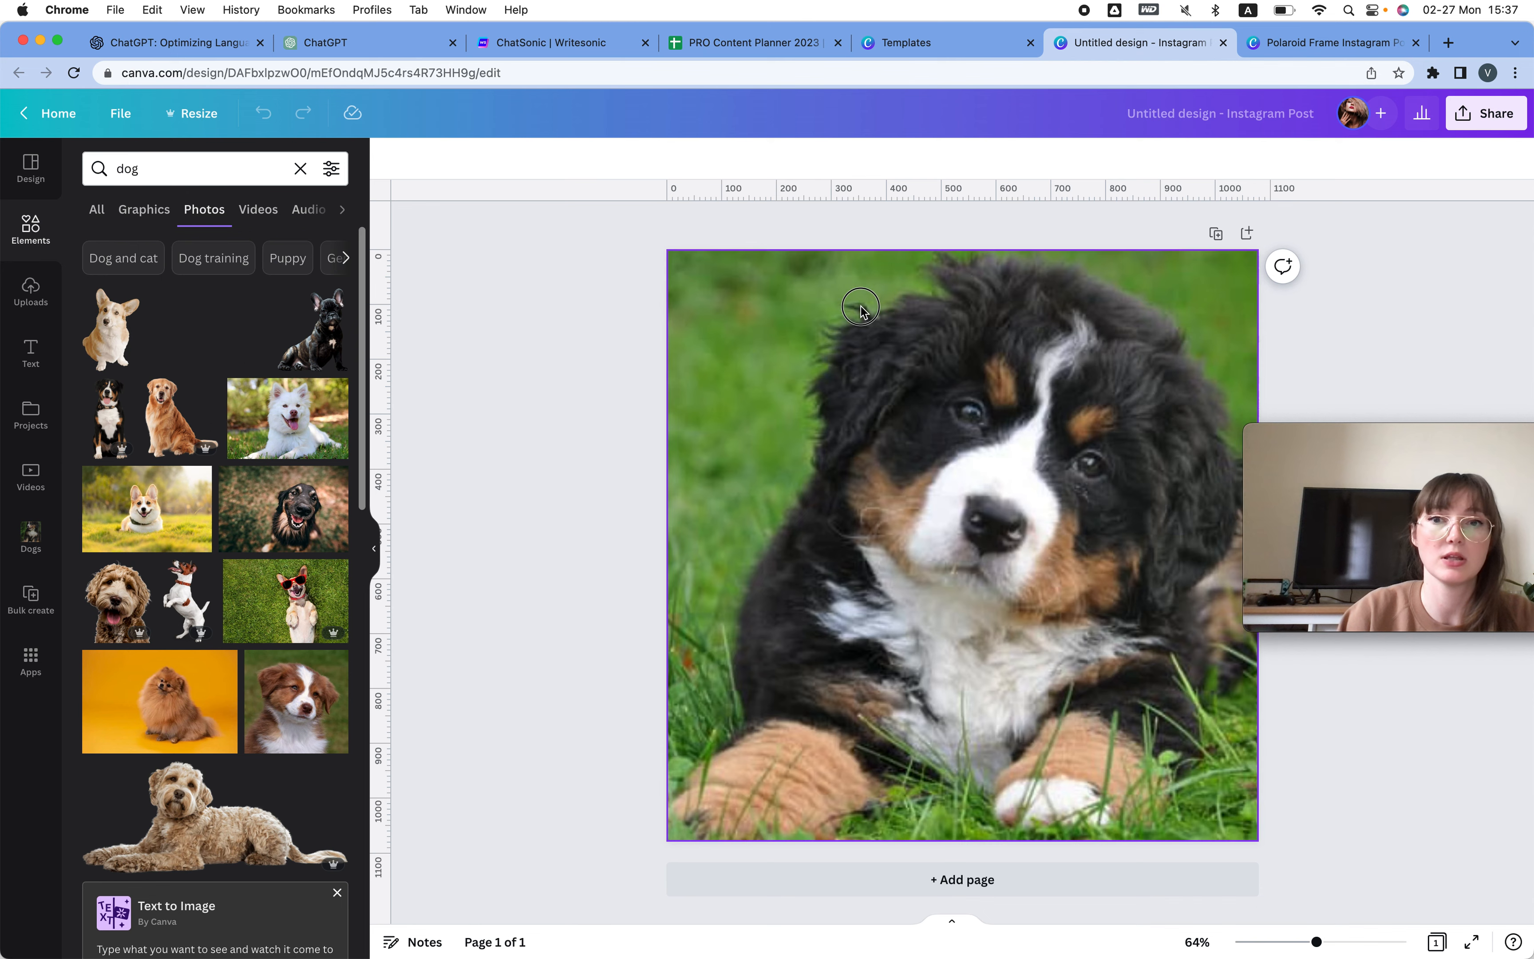
# Add pages 2 and 3, filling them with the sitting Bernese photo and the smiling black and tan dog photo.
pyautogui.click(962, 879)
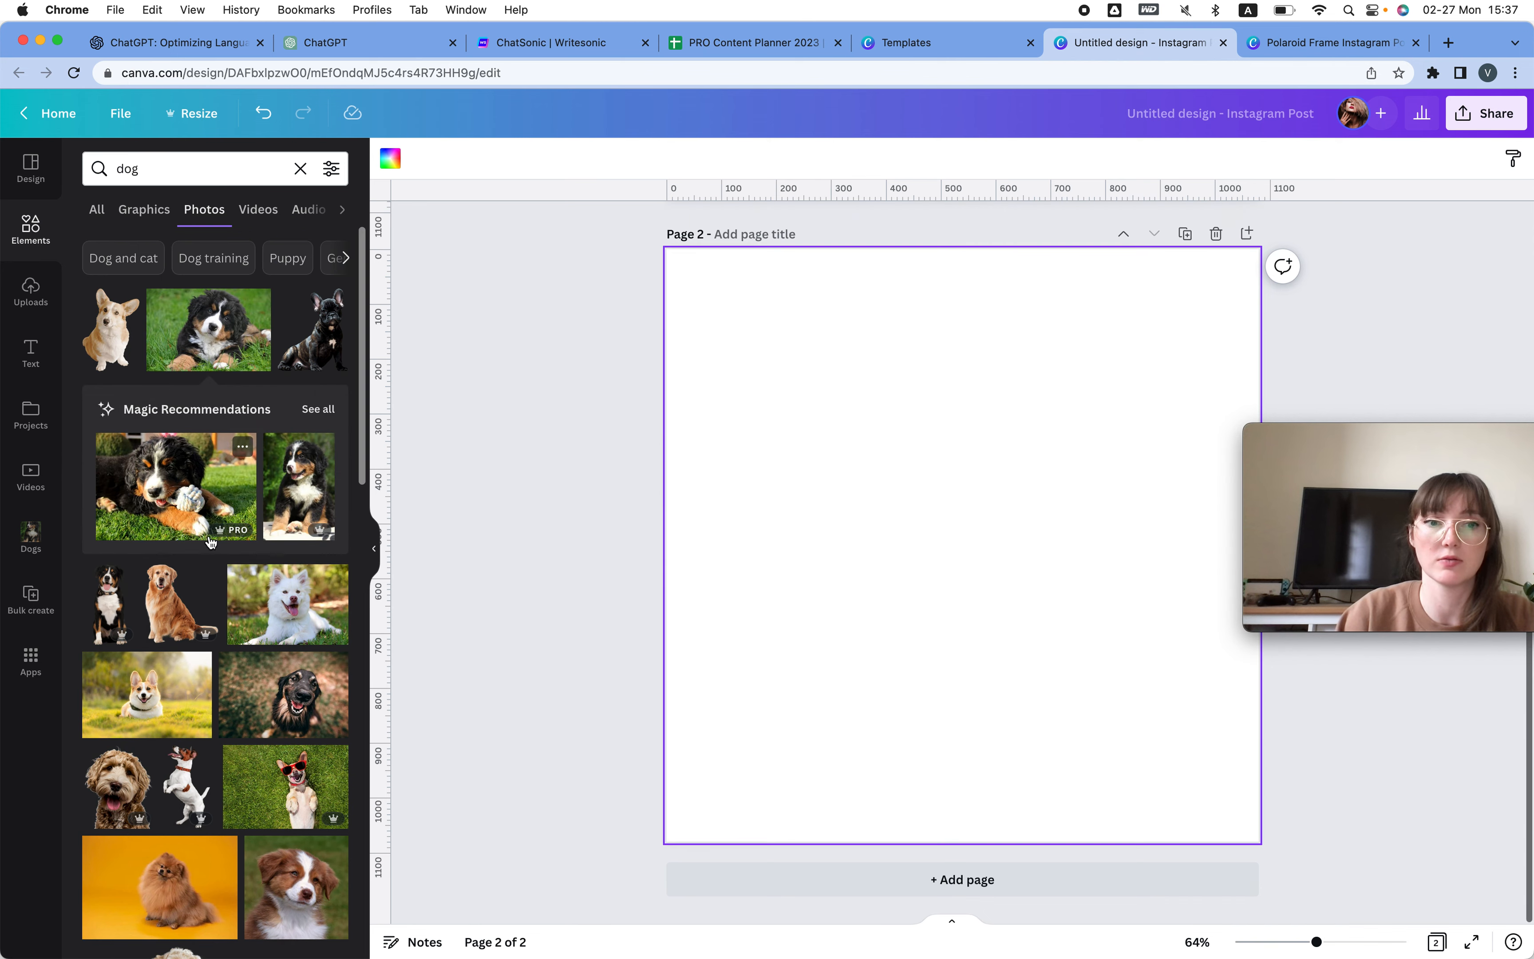
pyautogui.moveTo(293, 498); pyautogui.dragTo(807, 295)
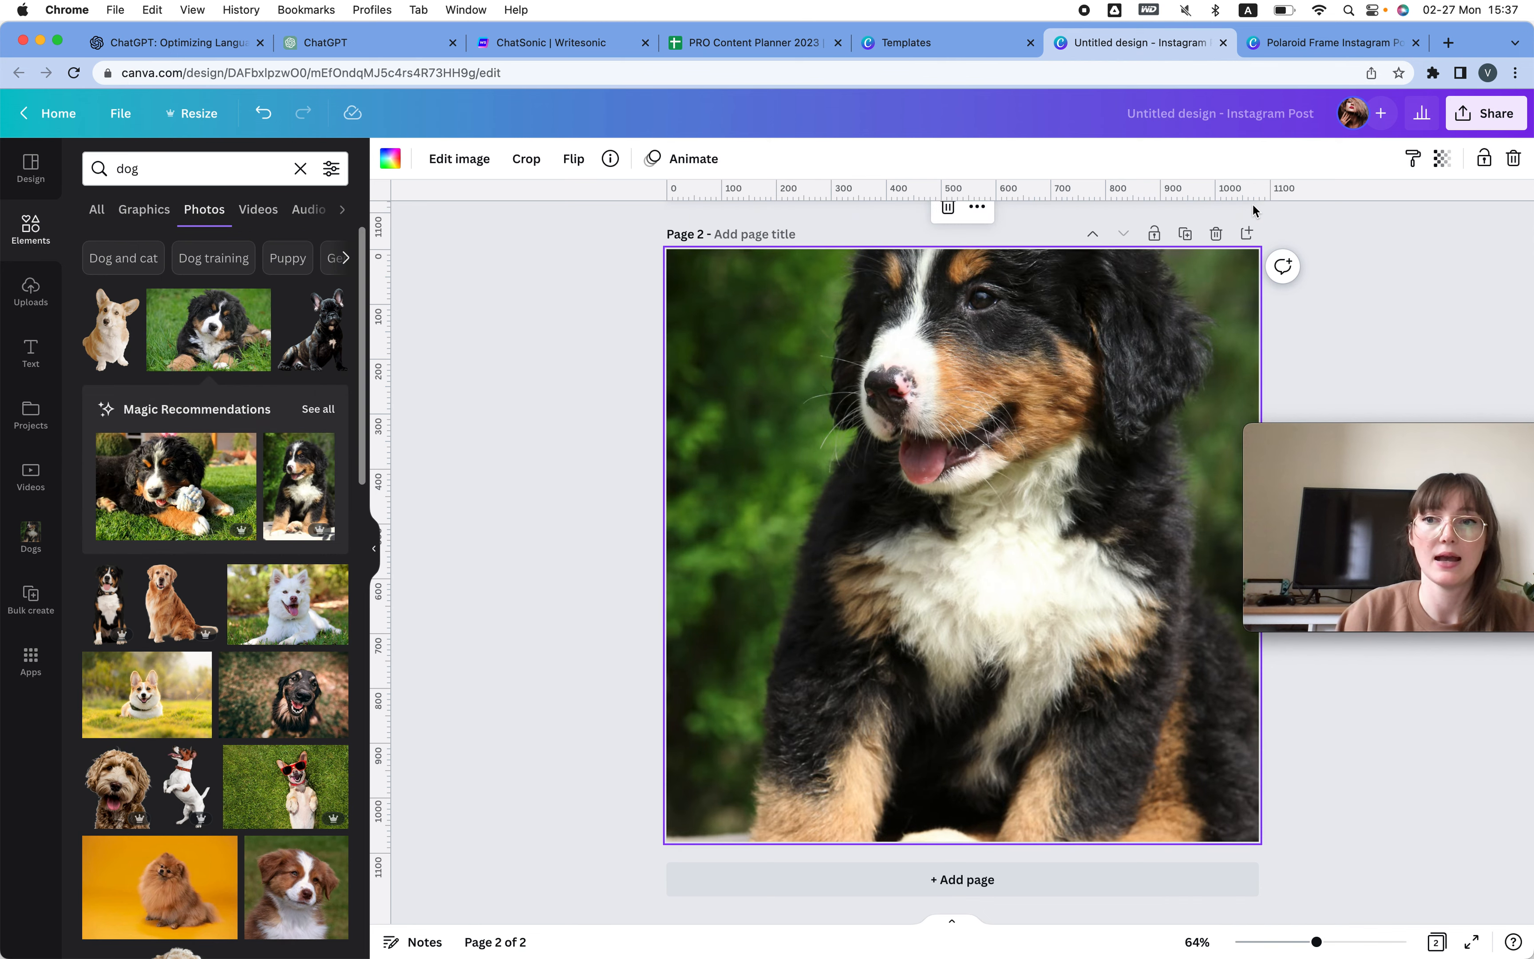
pyautogui.click(1247, 233)
pyautogui.moveTo(283, 694); pyautogui.dragTo(770, 260)
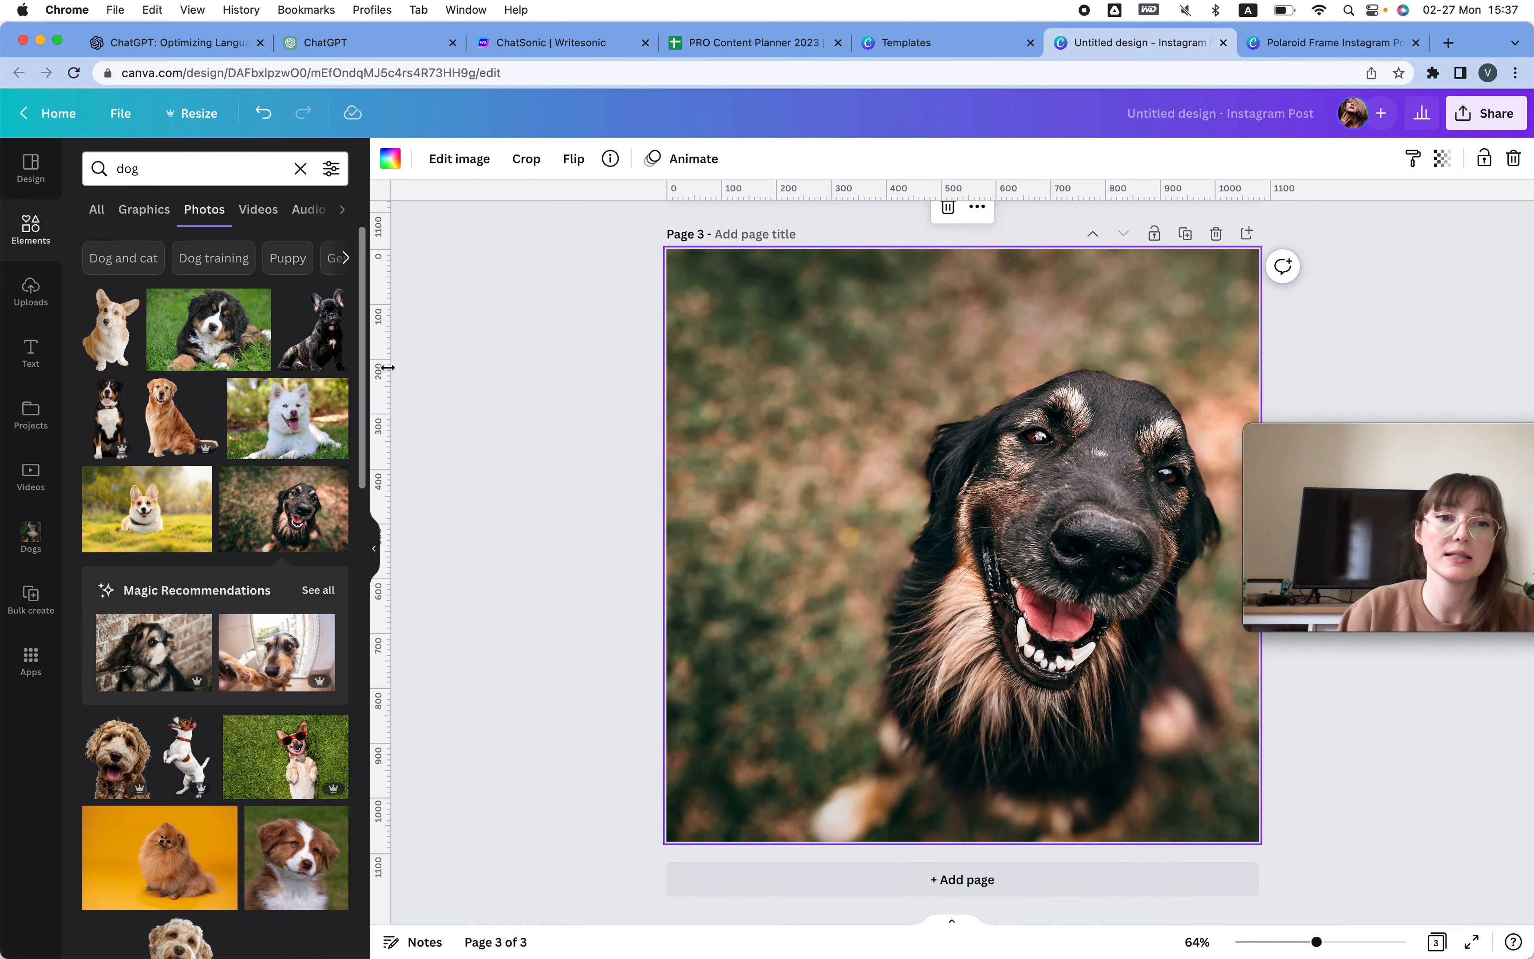
# Show photos similar to Bernese Mountain Dog, and fill new pages 4 and 5 with the snowy puppy and the dog lying by the blue barrel.
pyautogui.click(258, 303)
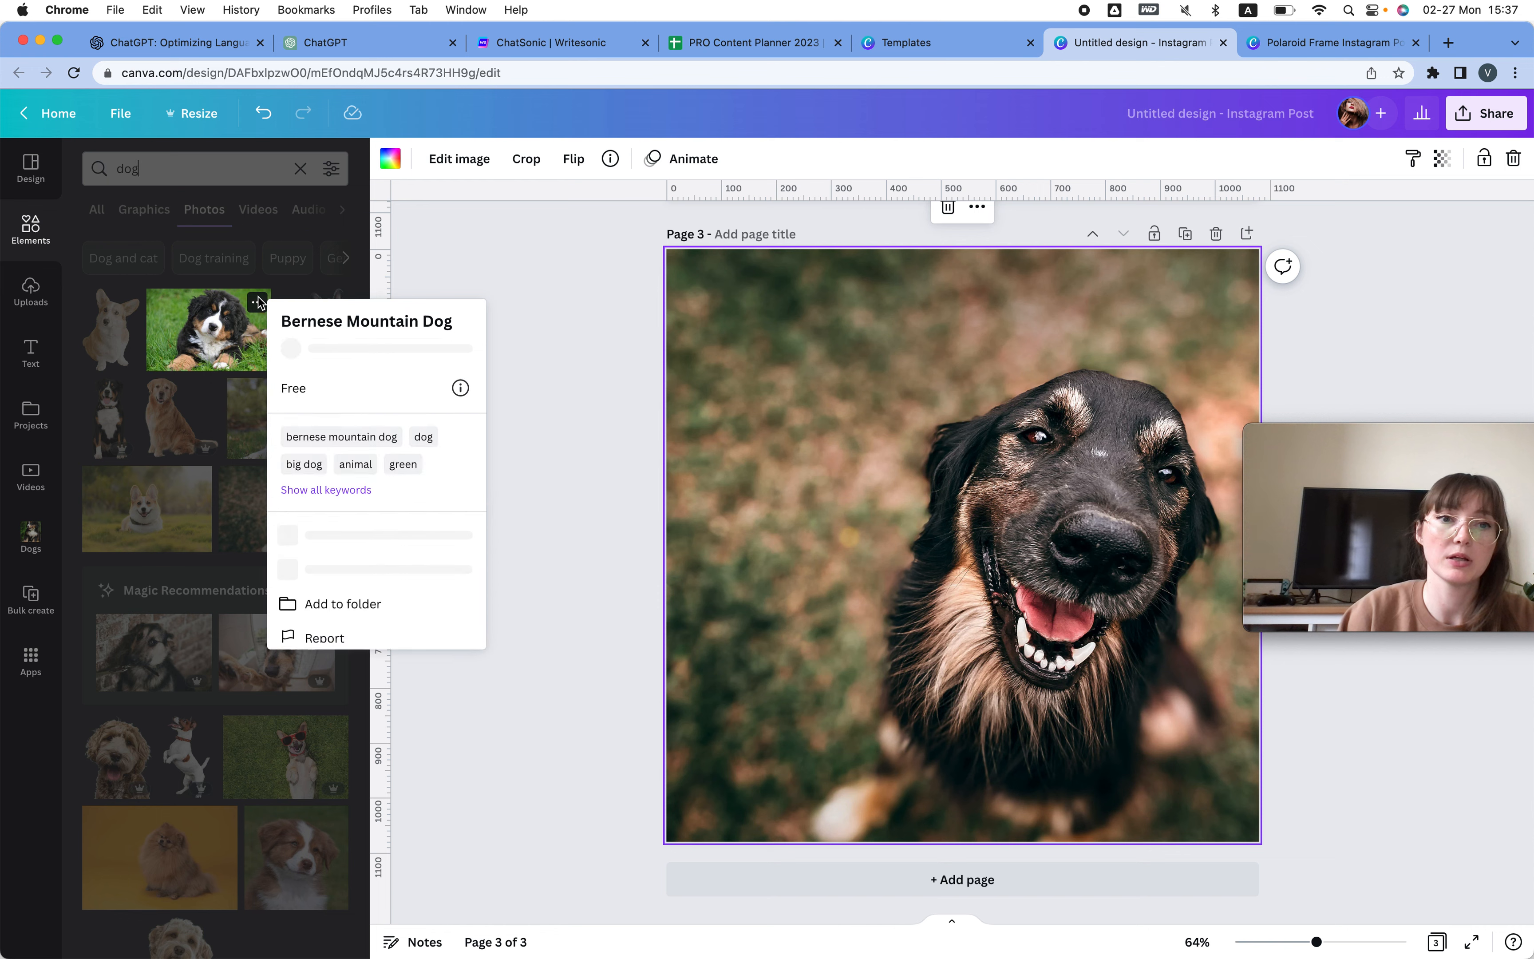
pyautogui.click(330, 576)
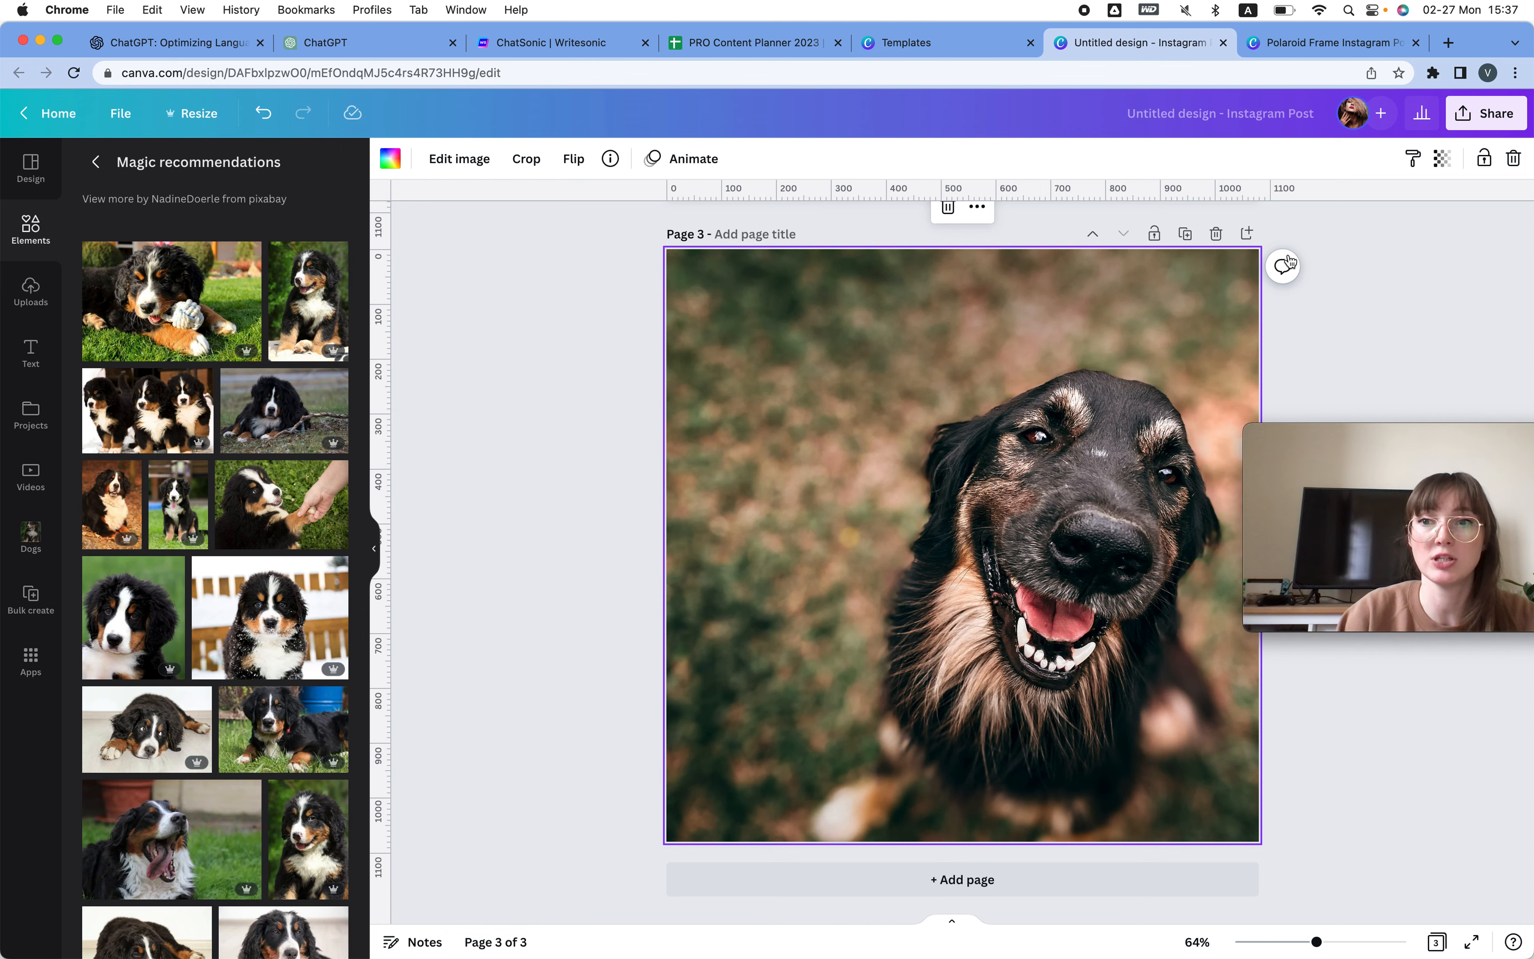
pyautogui.click(1248, 235)
pyautogui.moveTo(270, 618); pyautogui.dragTo(1192, 236)
pyautogui.click(1247, 235)
pyautogui.moveTo(283, 729); pyautogui.dragTo(951, 380)
# Add pages 6 and 7, filling them with the sitting Bernese photo and the puppy giving its paw to a hand.
pyautogui.click(1249, 235)
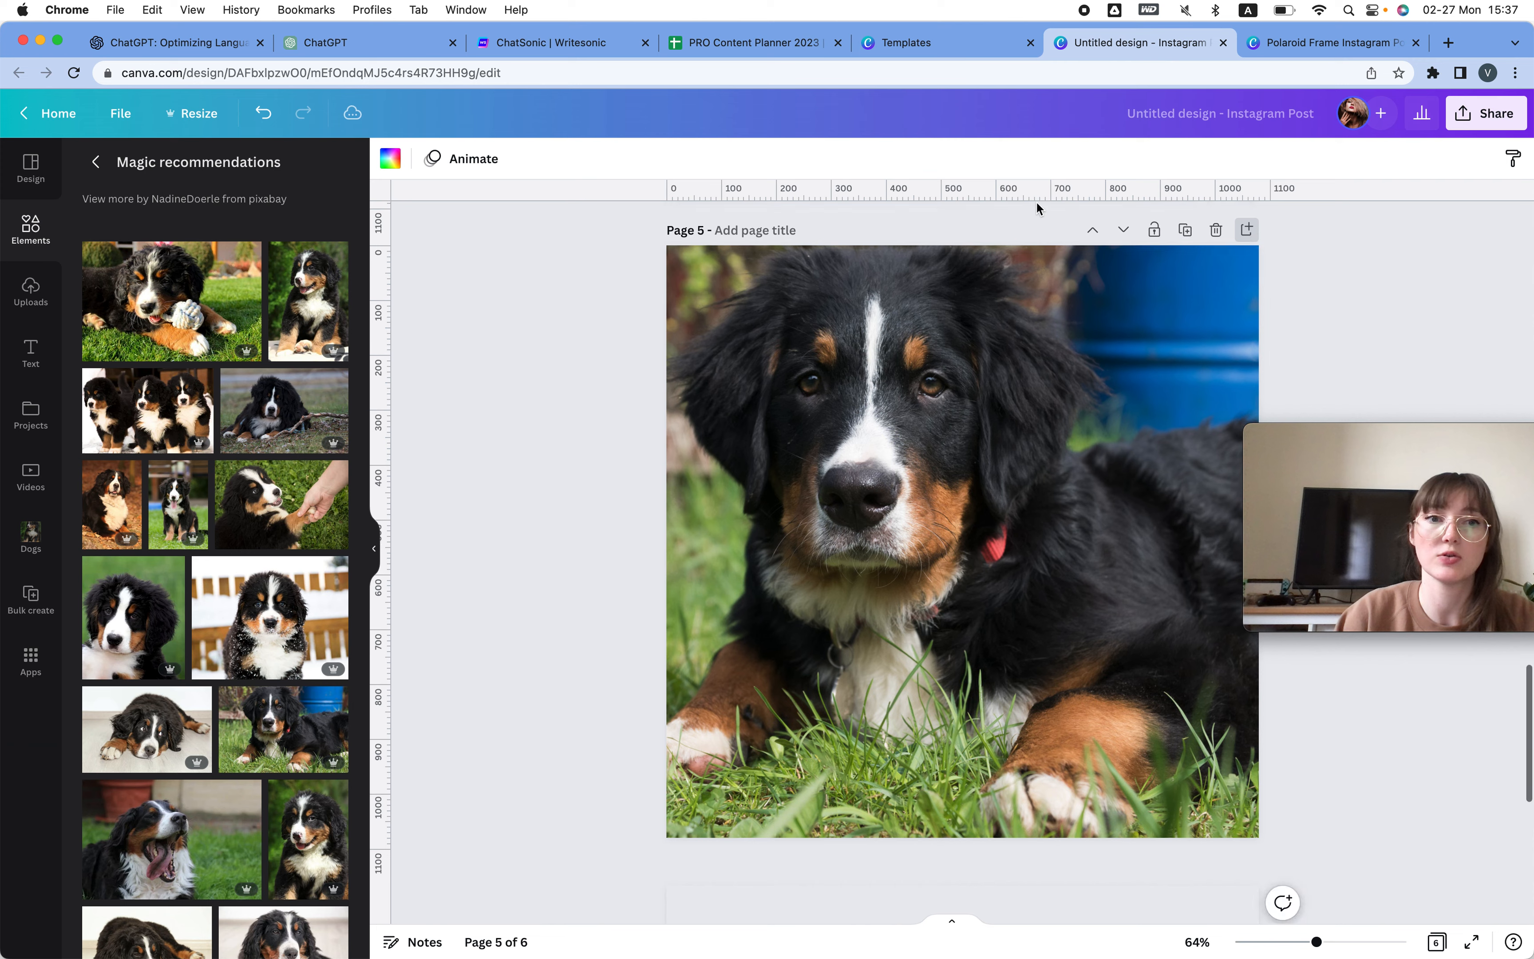
pyautogui.click(308, 302)
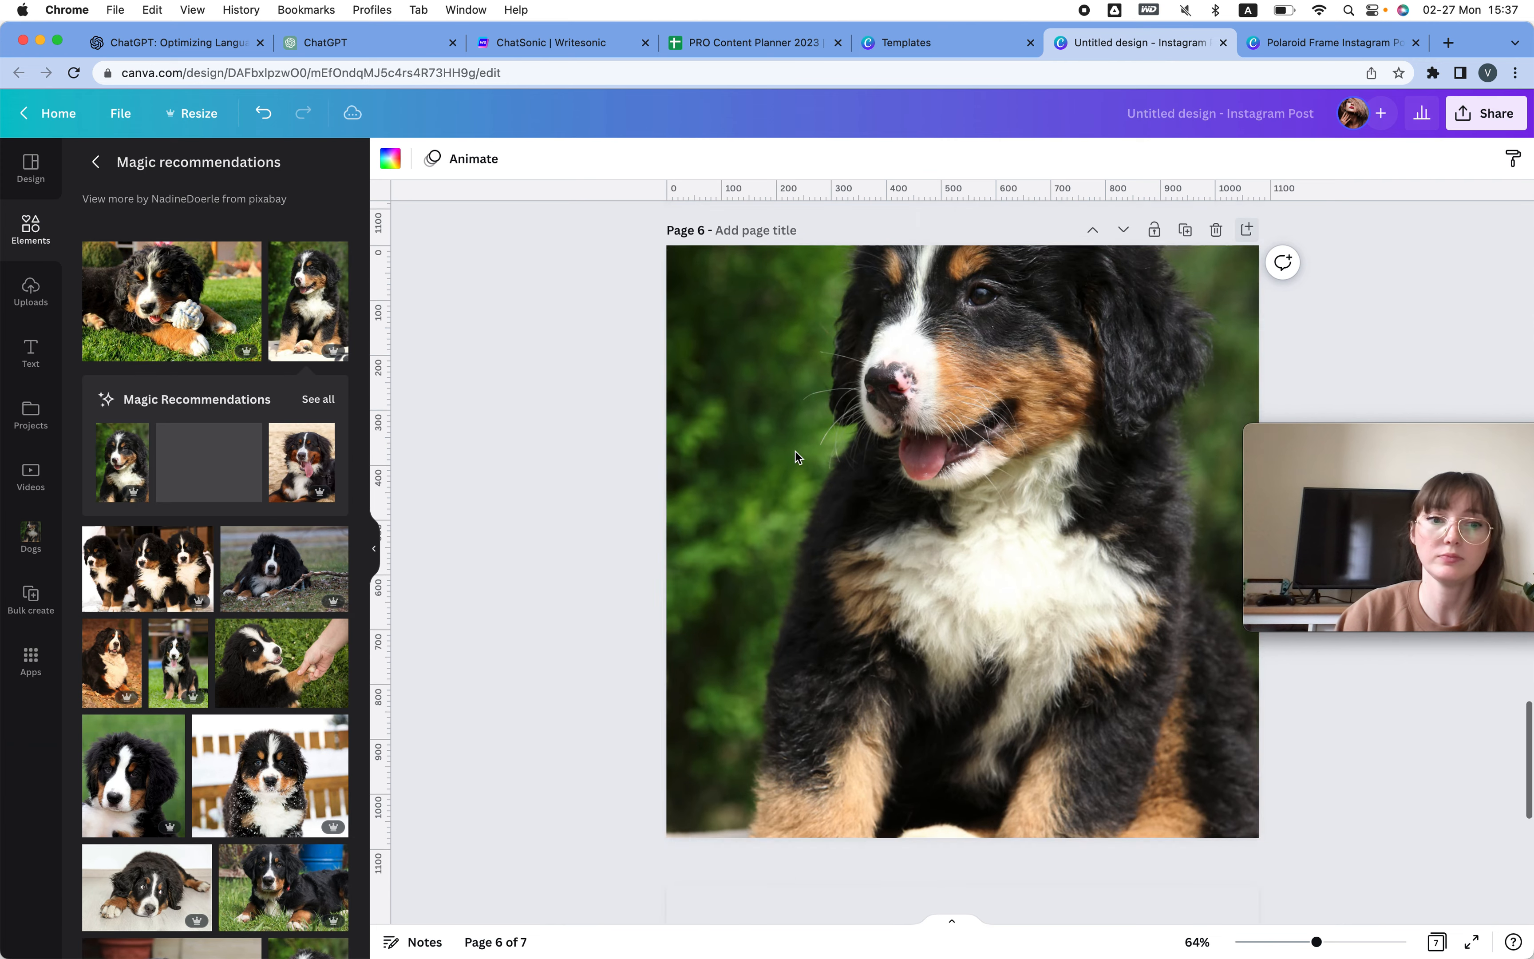
pyautogui.click(1246, 233)
pyautogui.scroll(-2, 312, 349)
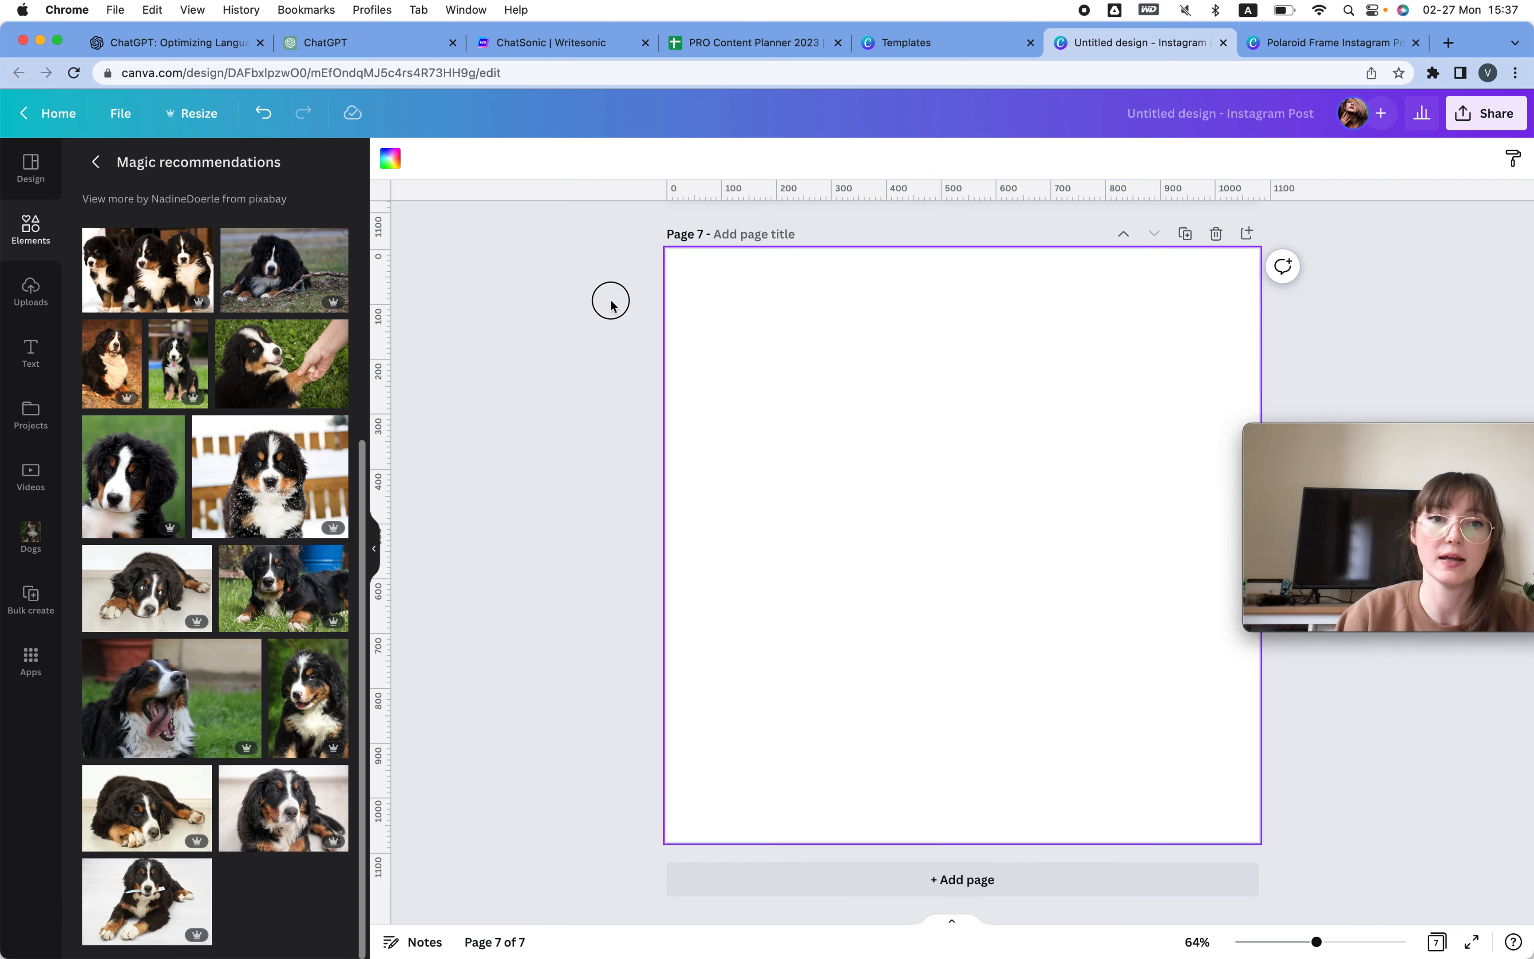
pyautogui.moveTo(287, 372); pyautogui.dragTo(1039, 368)
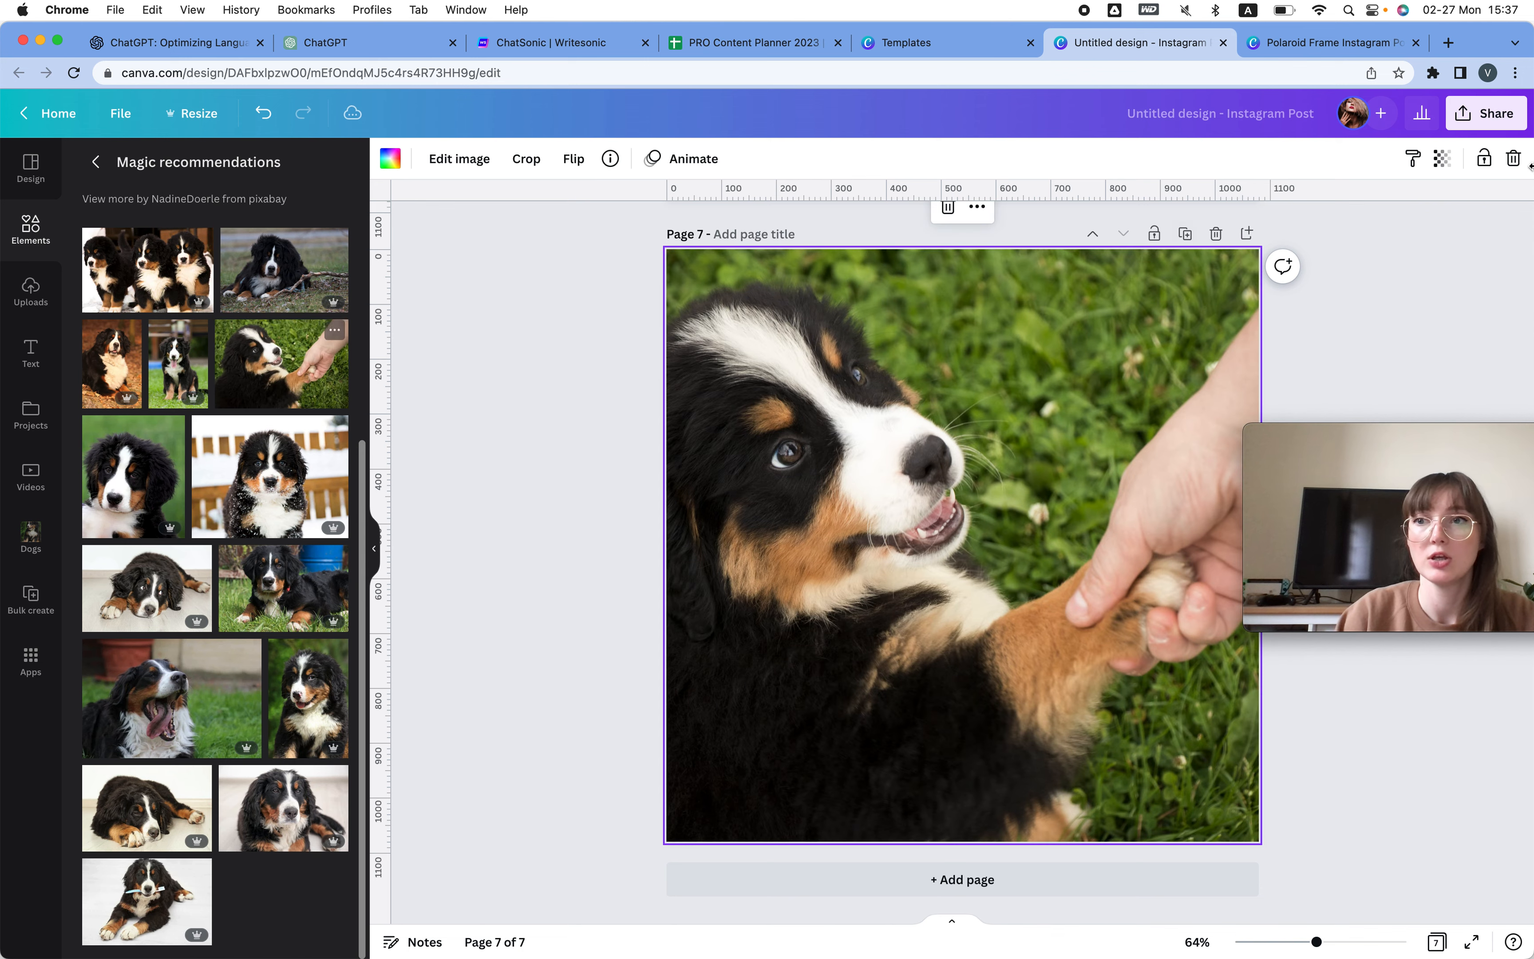
# Review all publishing options for the design and download all 7 pages as PNG at 1,080 × 1,080 px.
pyautogui.click(1473, 110)
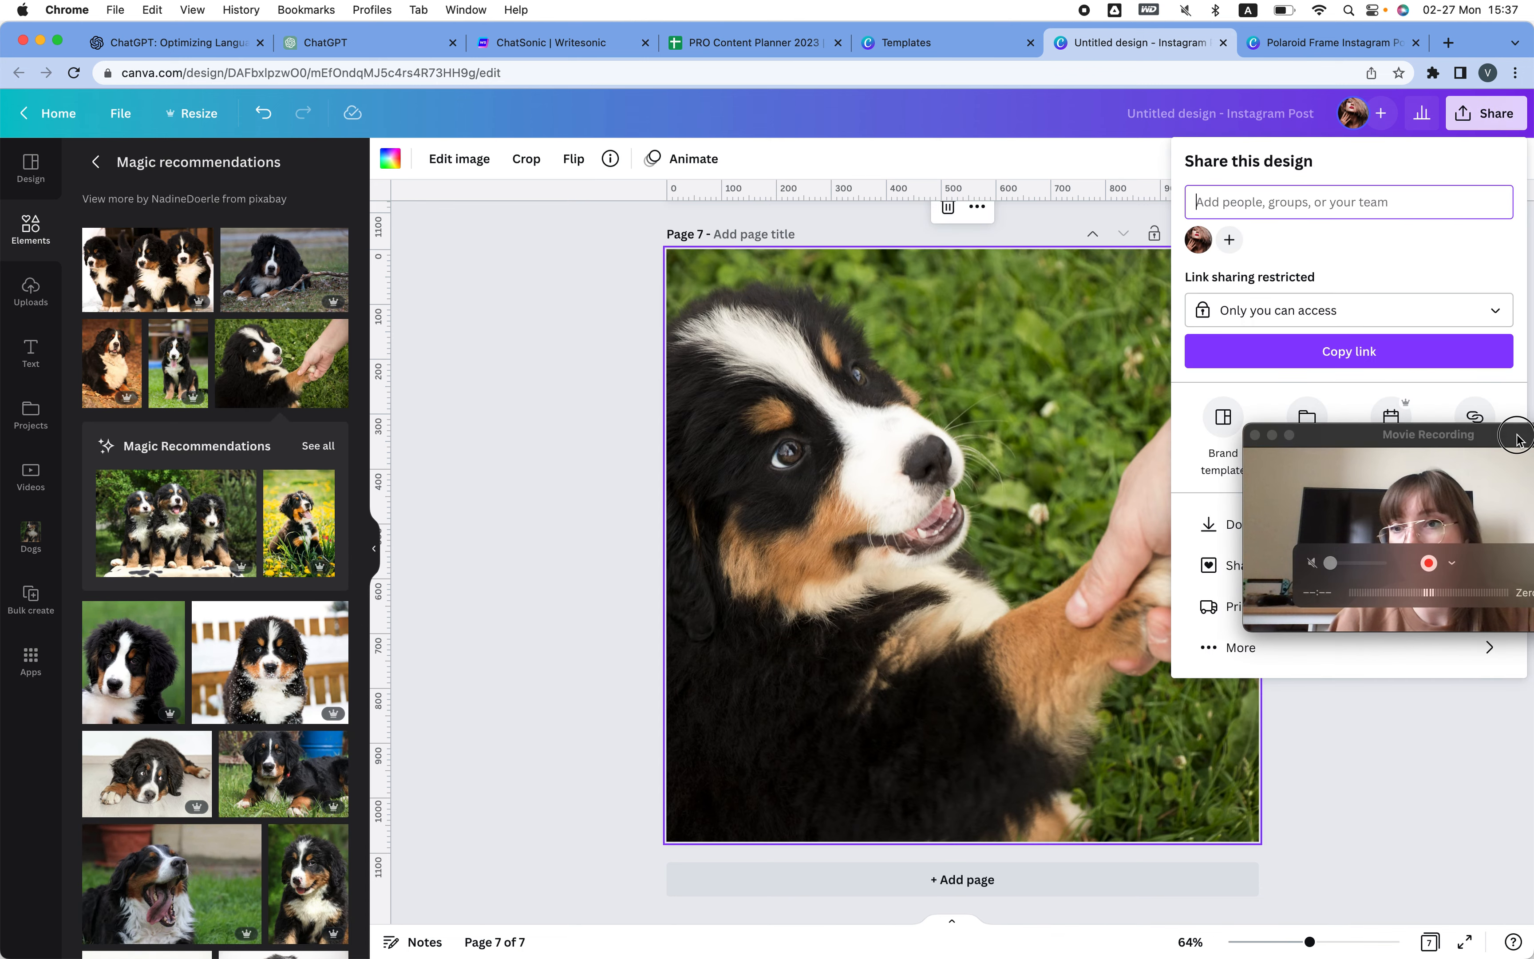
pyautogui.moveTo(1514, 442); pyautogui.dragTo(695, 423)
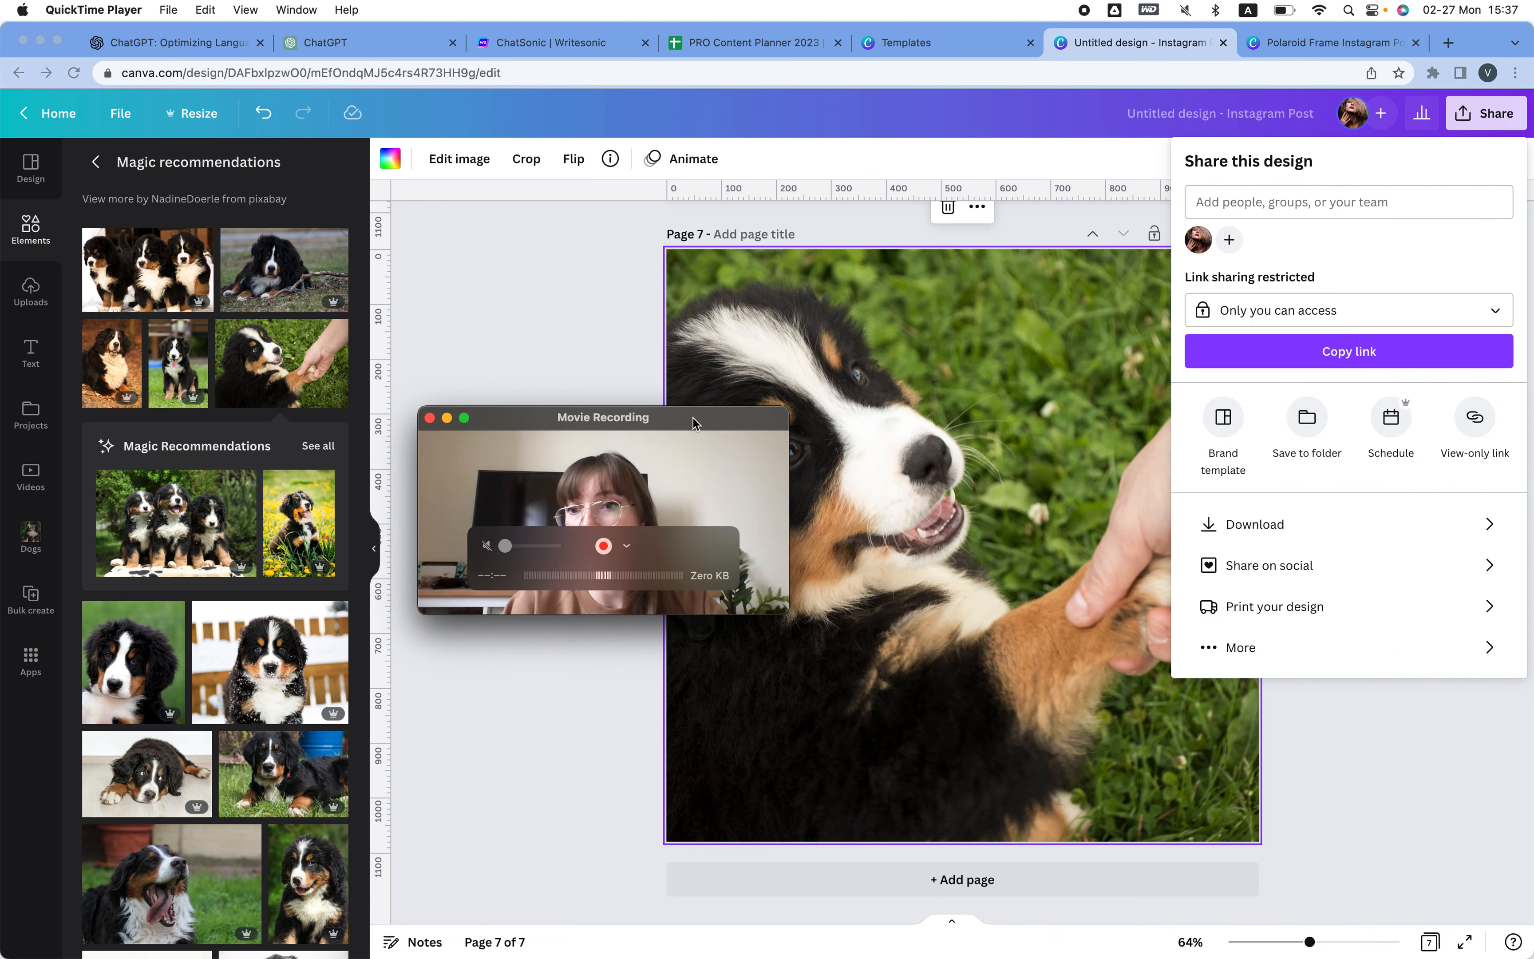
pyautogui.click(1241, 646)
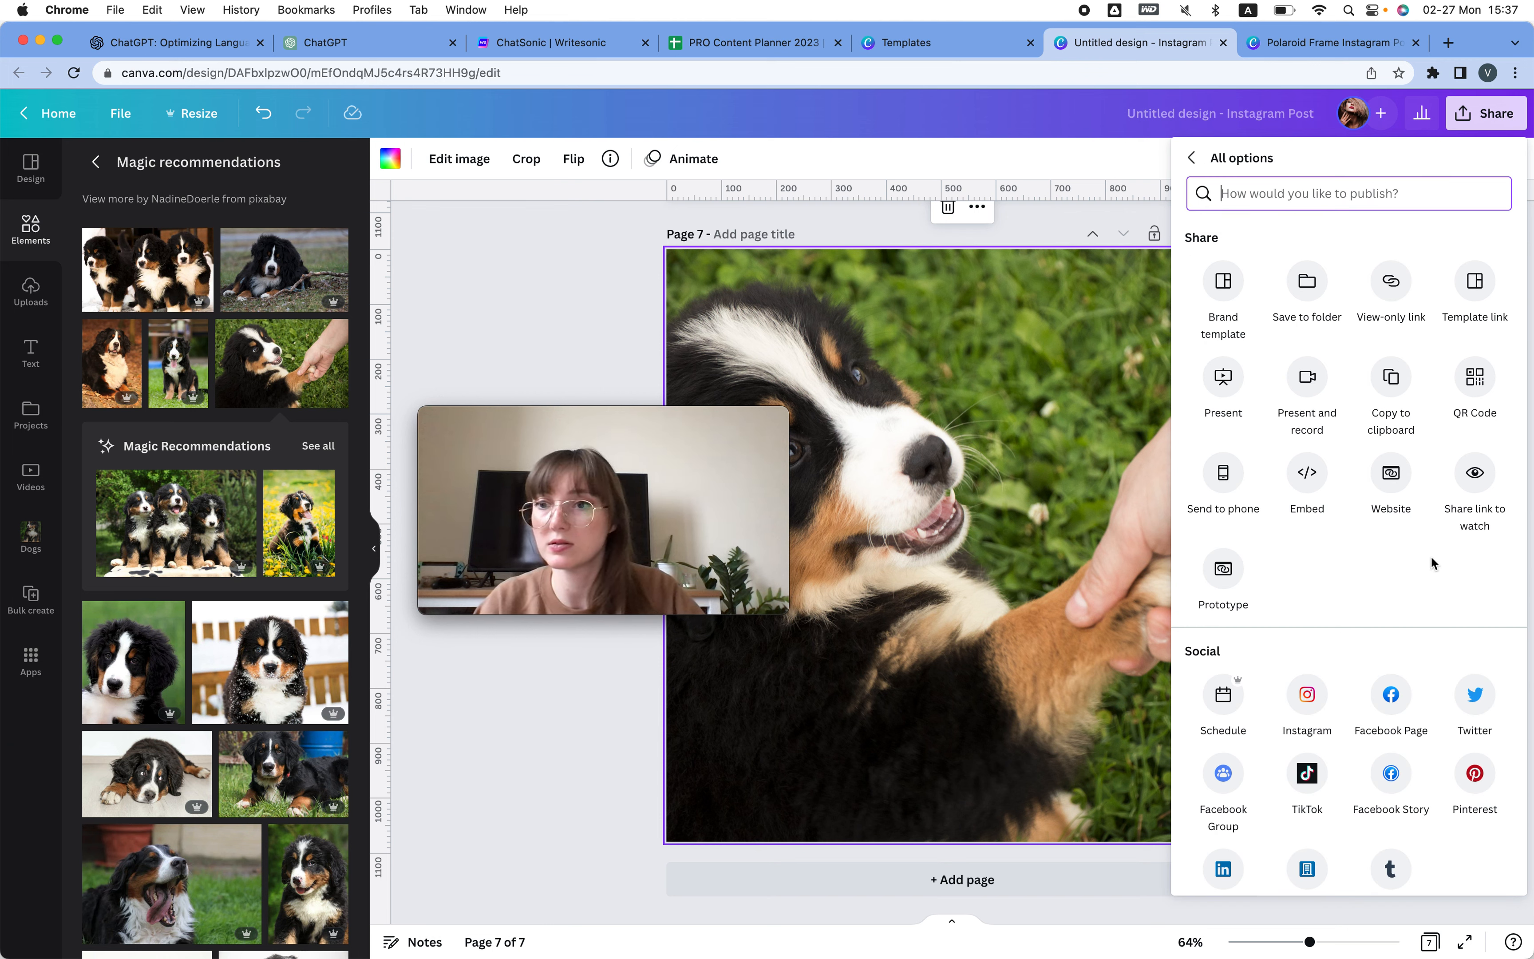
pyautogui.click(1496, 121)
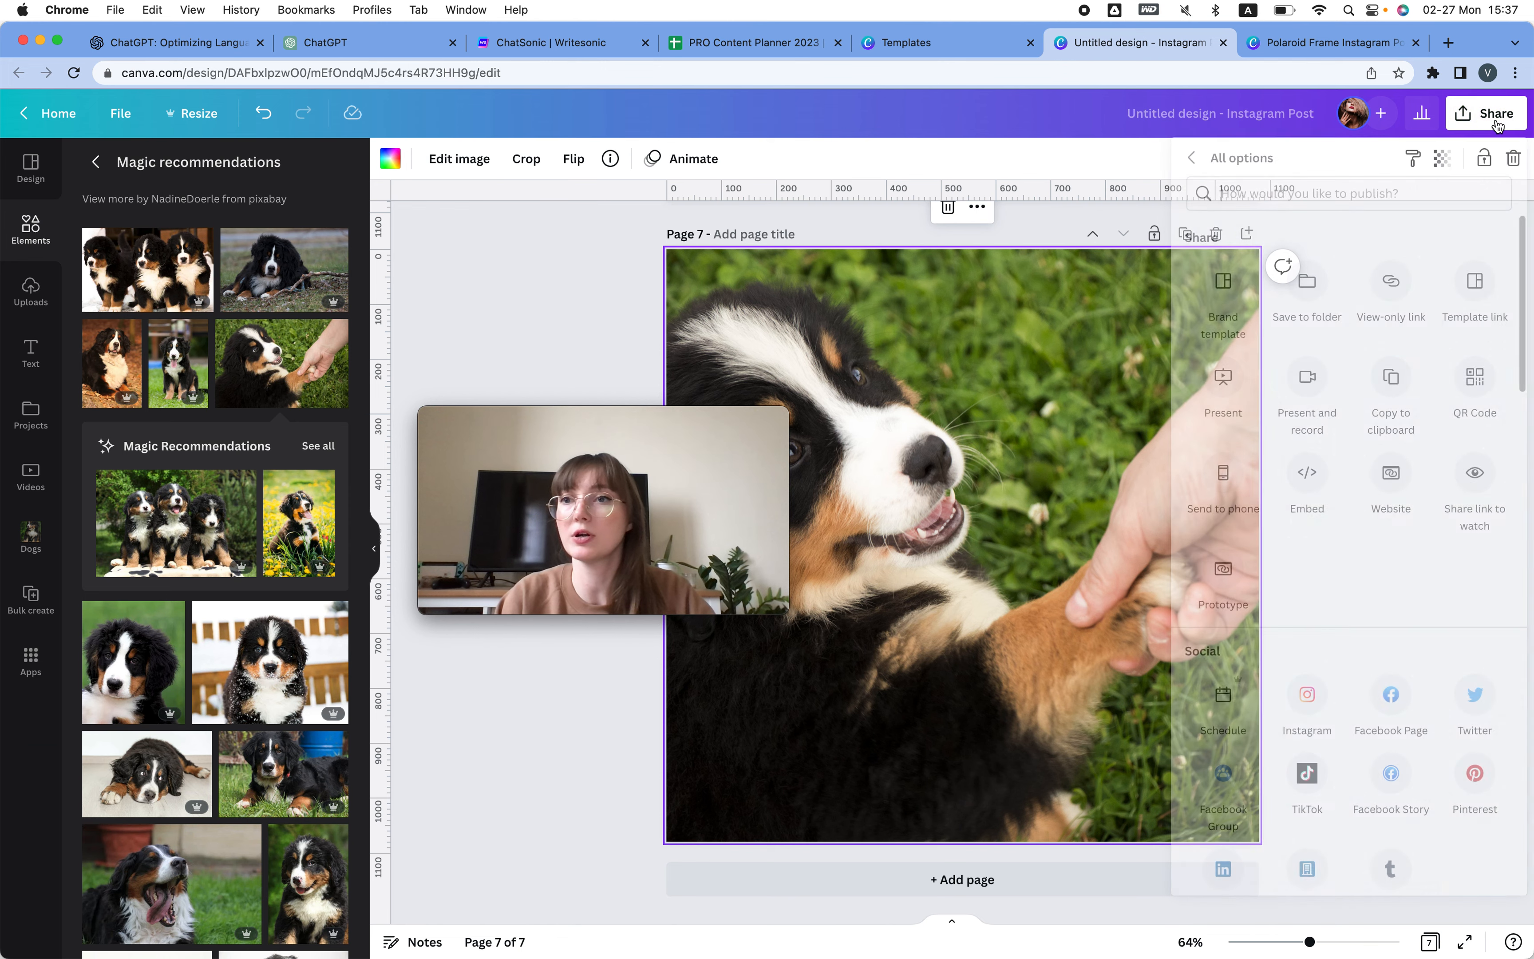
pyautogui.click(1495, 115)
pyautogui.click(1335, 521)
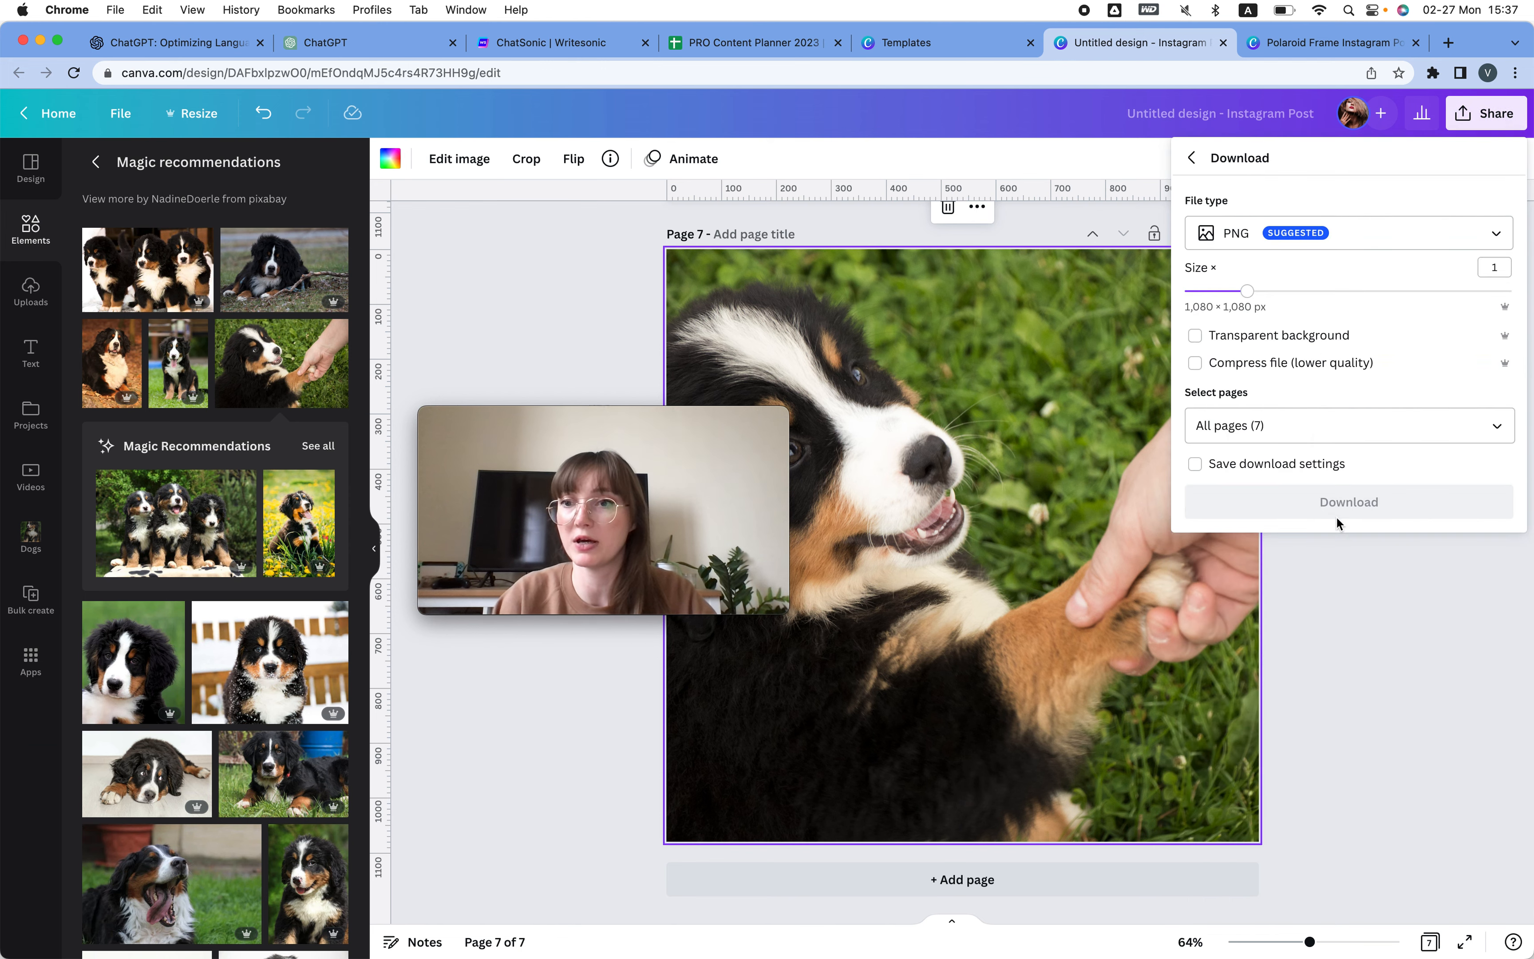
pyautogui.click(1380, 503)
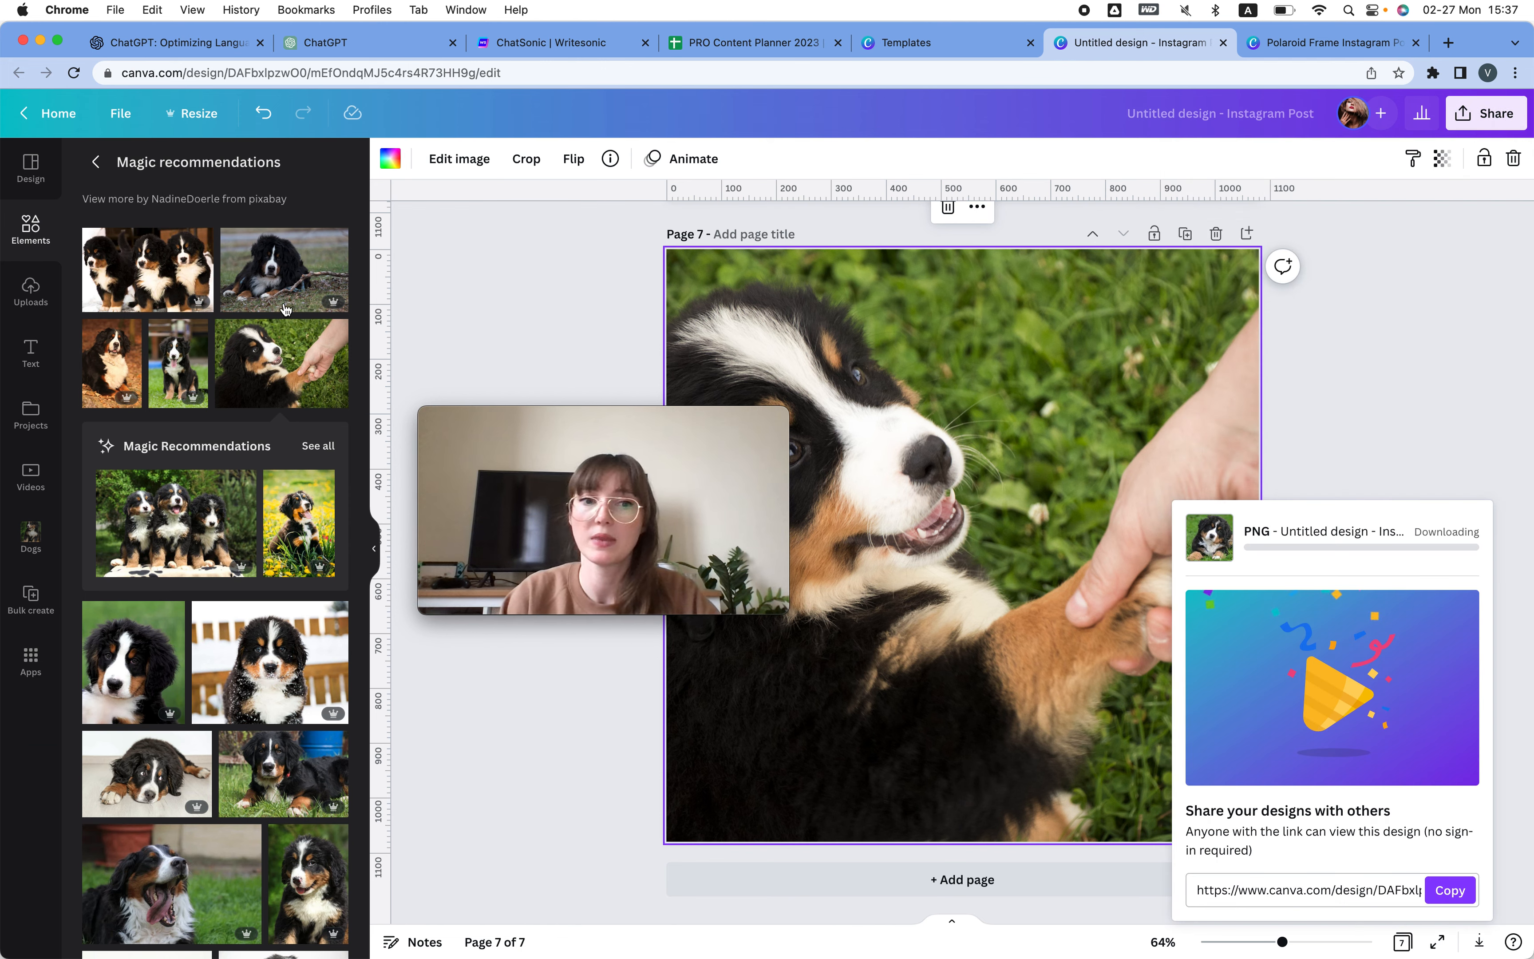
pyautogui.moveTo(759, 421)
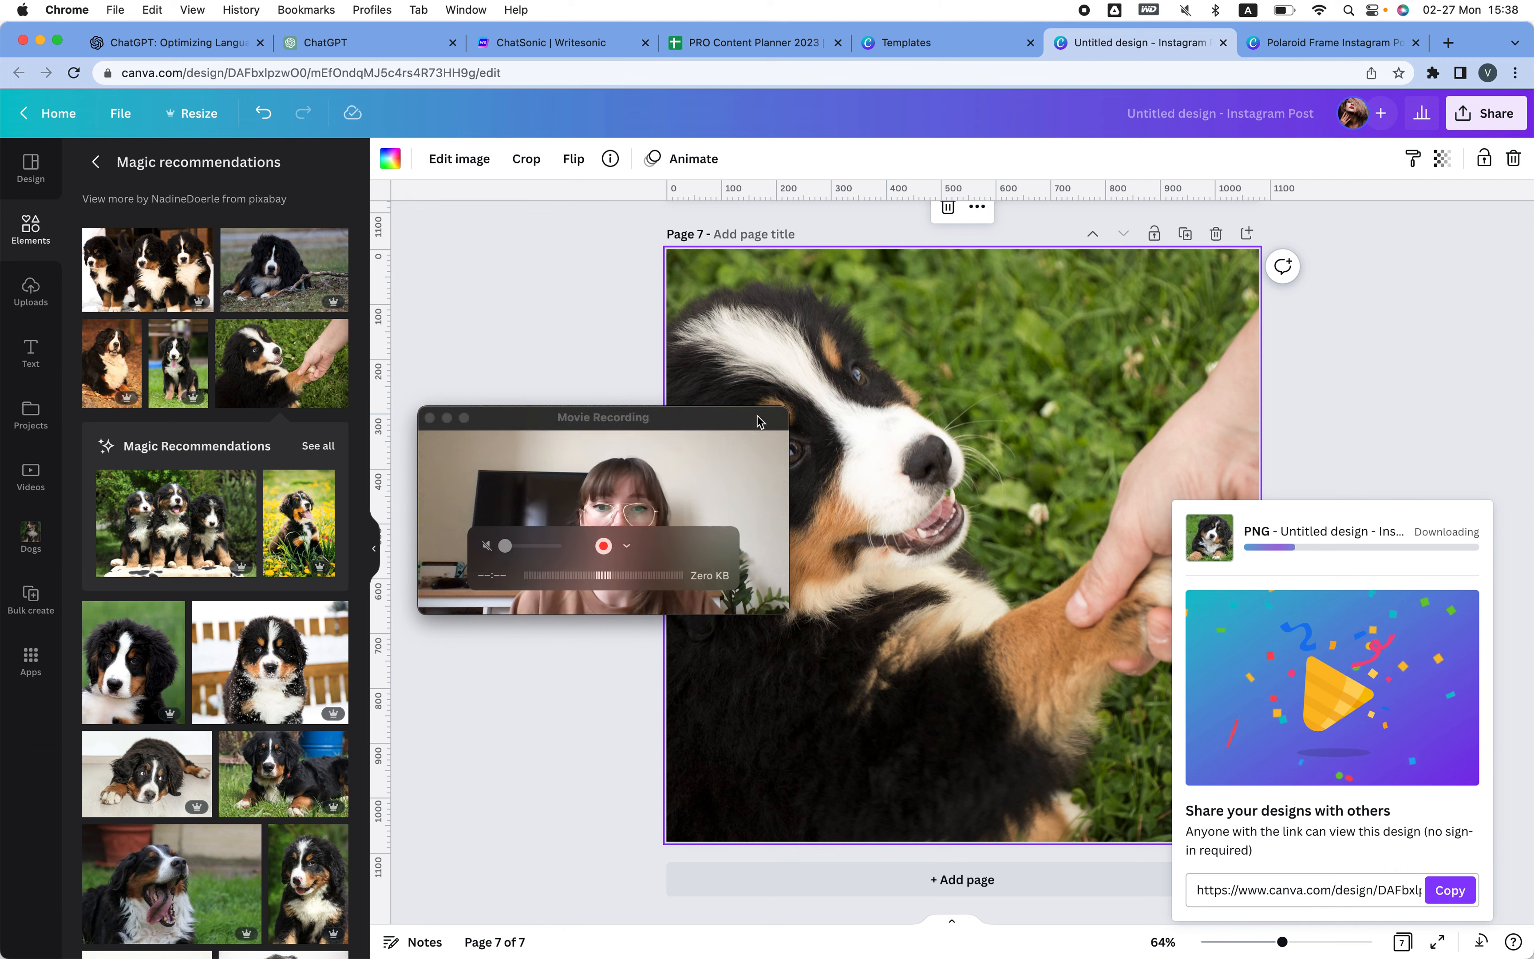
pyautogui.moveTo(759, 421); pyautogui.dragTo(1459, 268)
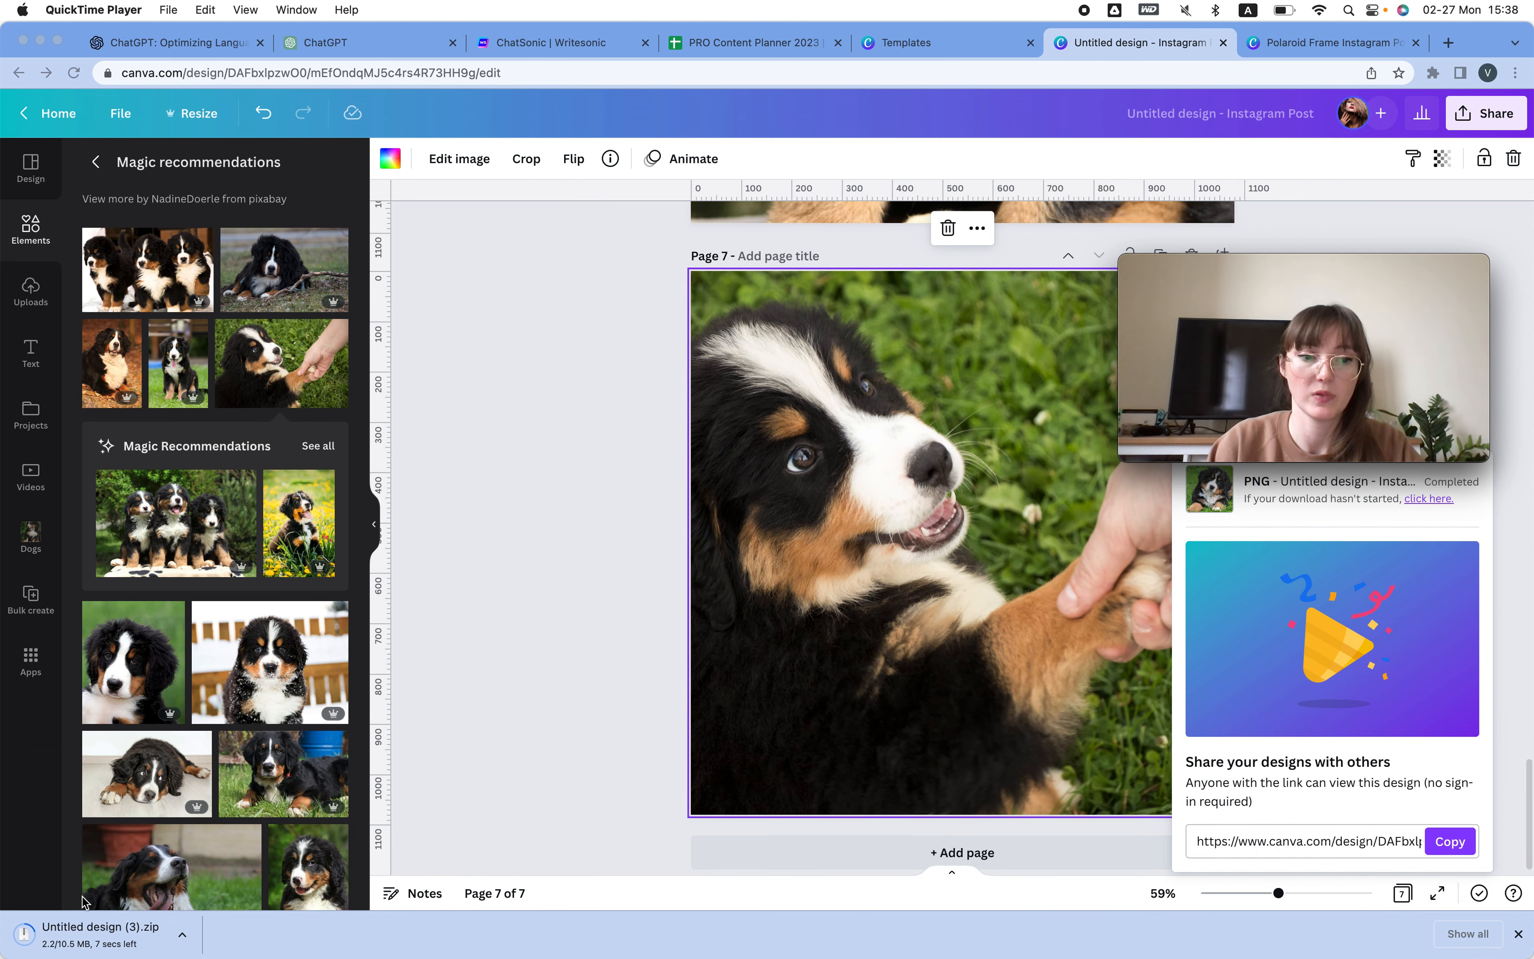
pyautogui.click(78, 933)
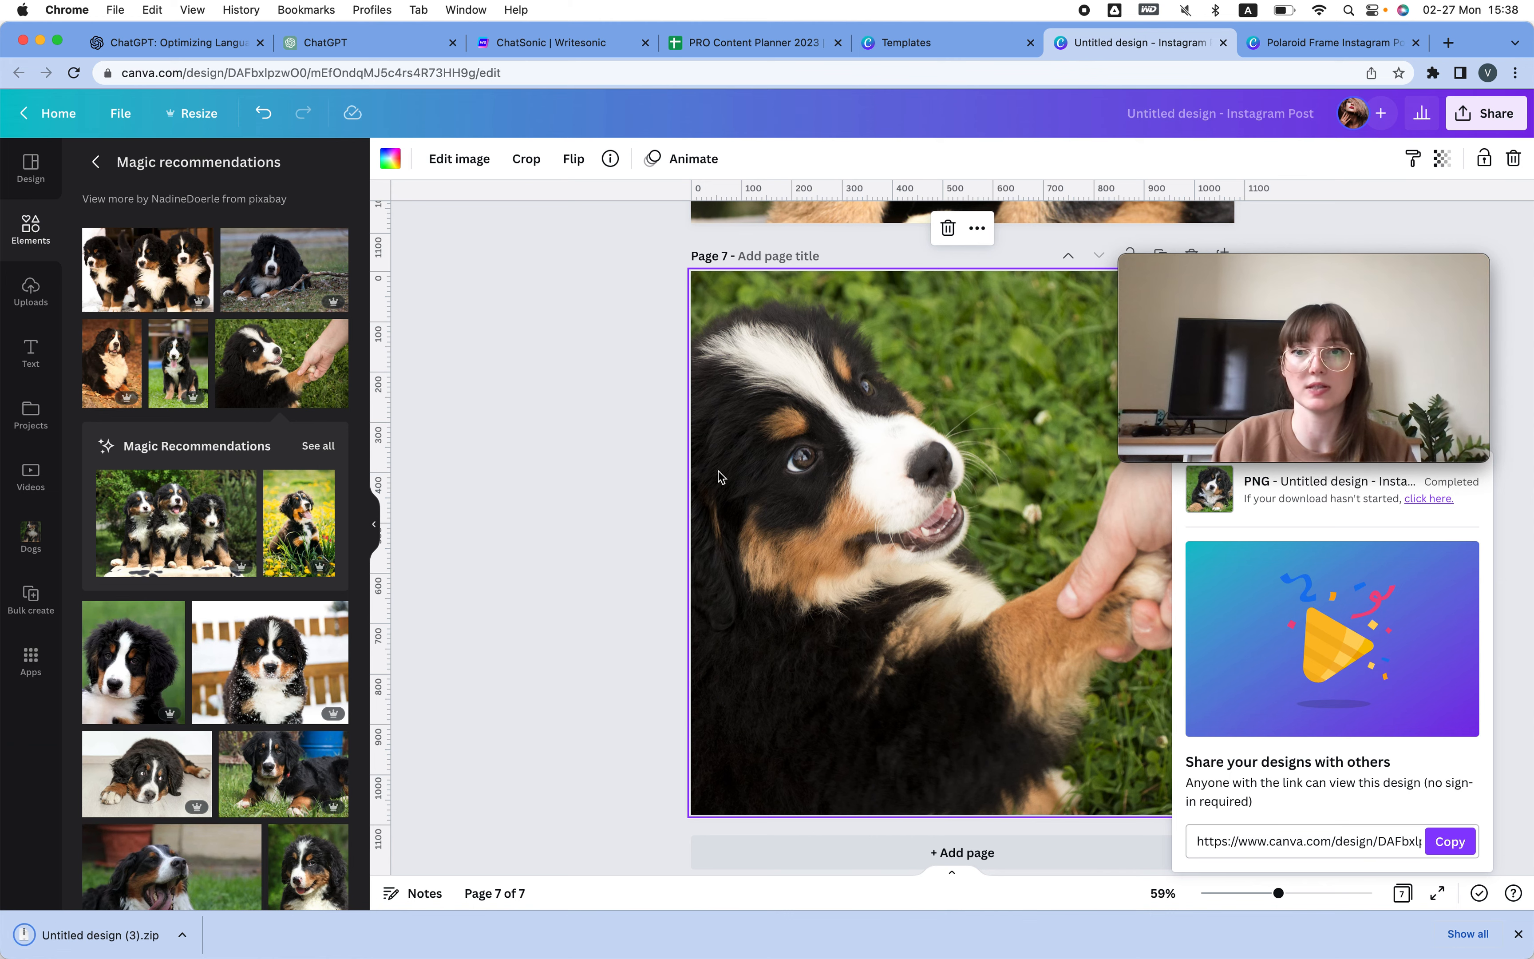
# Open the Dogs folder among the Canva projects and review the dog images stored in it.
pyautogui.click(970, 53)
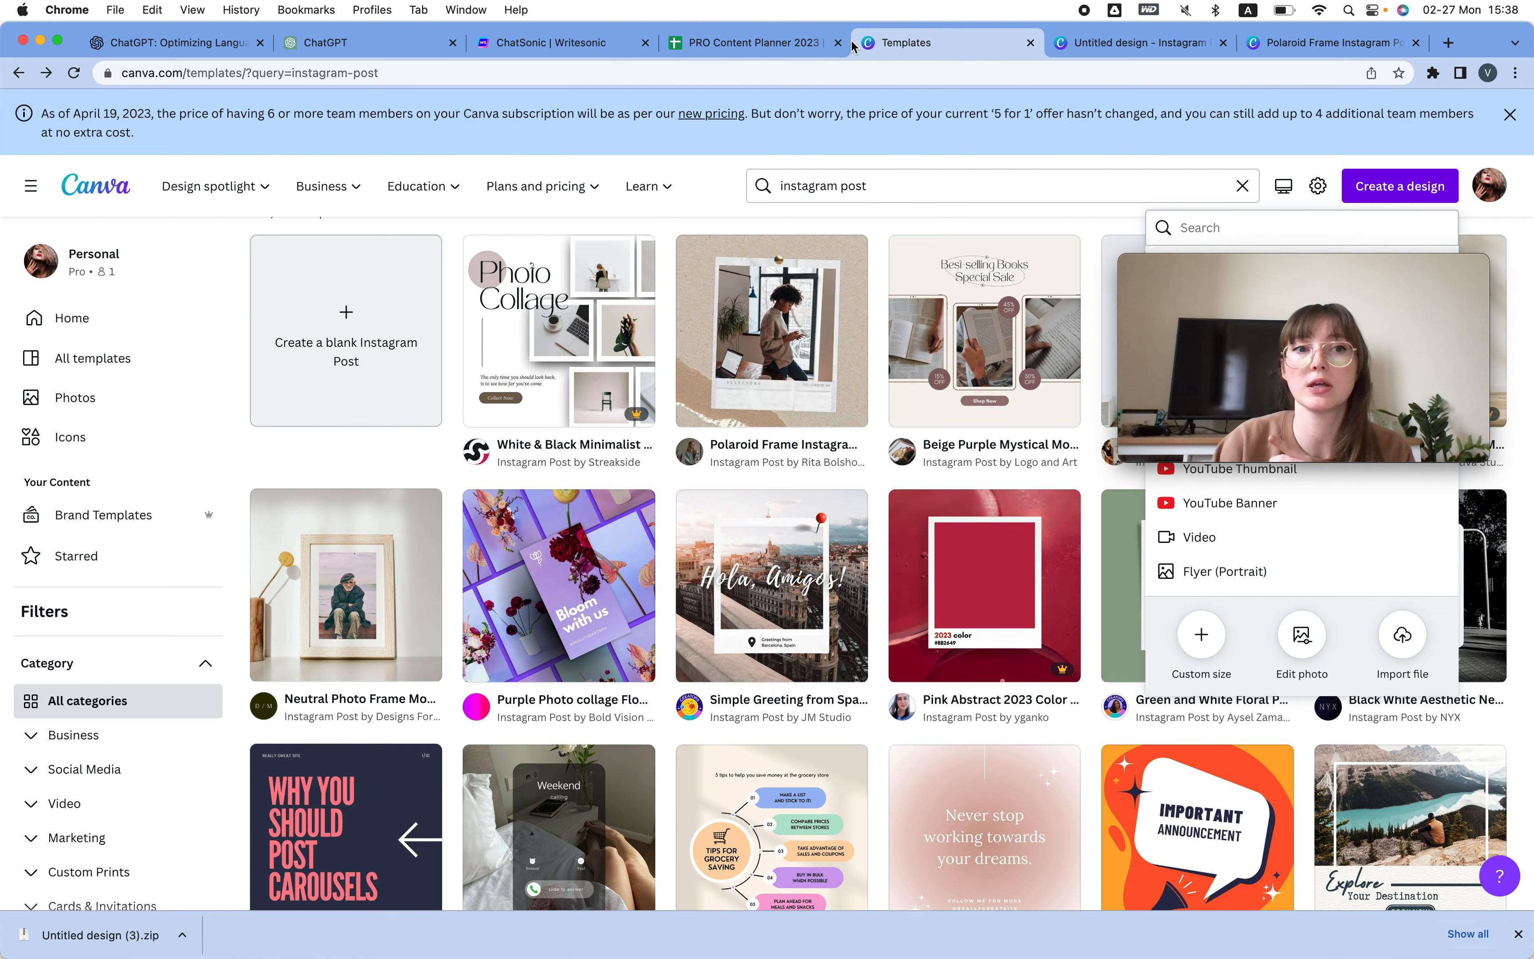
pyautogui.scroll(-10, 147, 633)
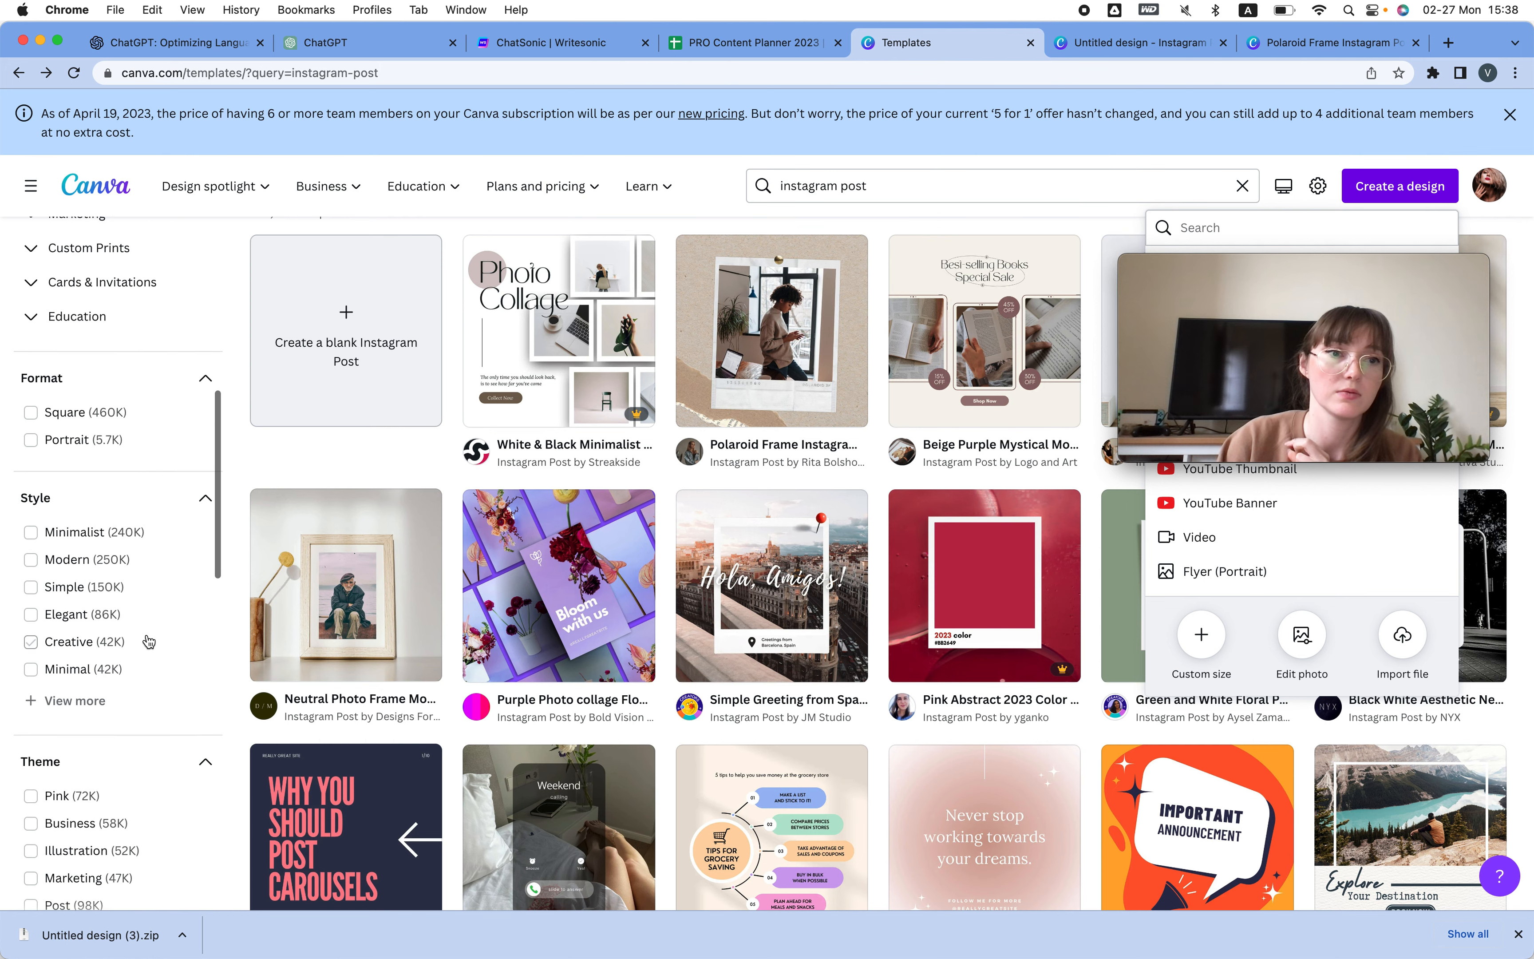
pyautogui.scroll(10, 147, 633)
pyautogui.click(69, 319)
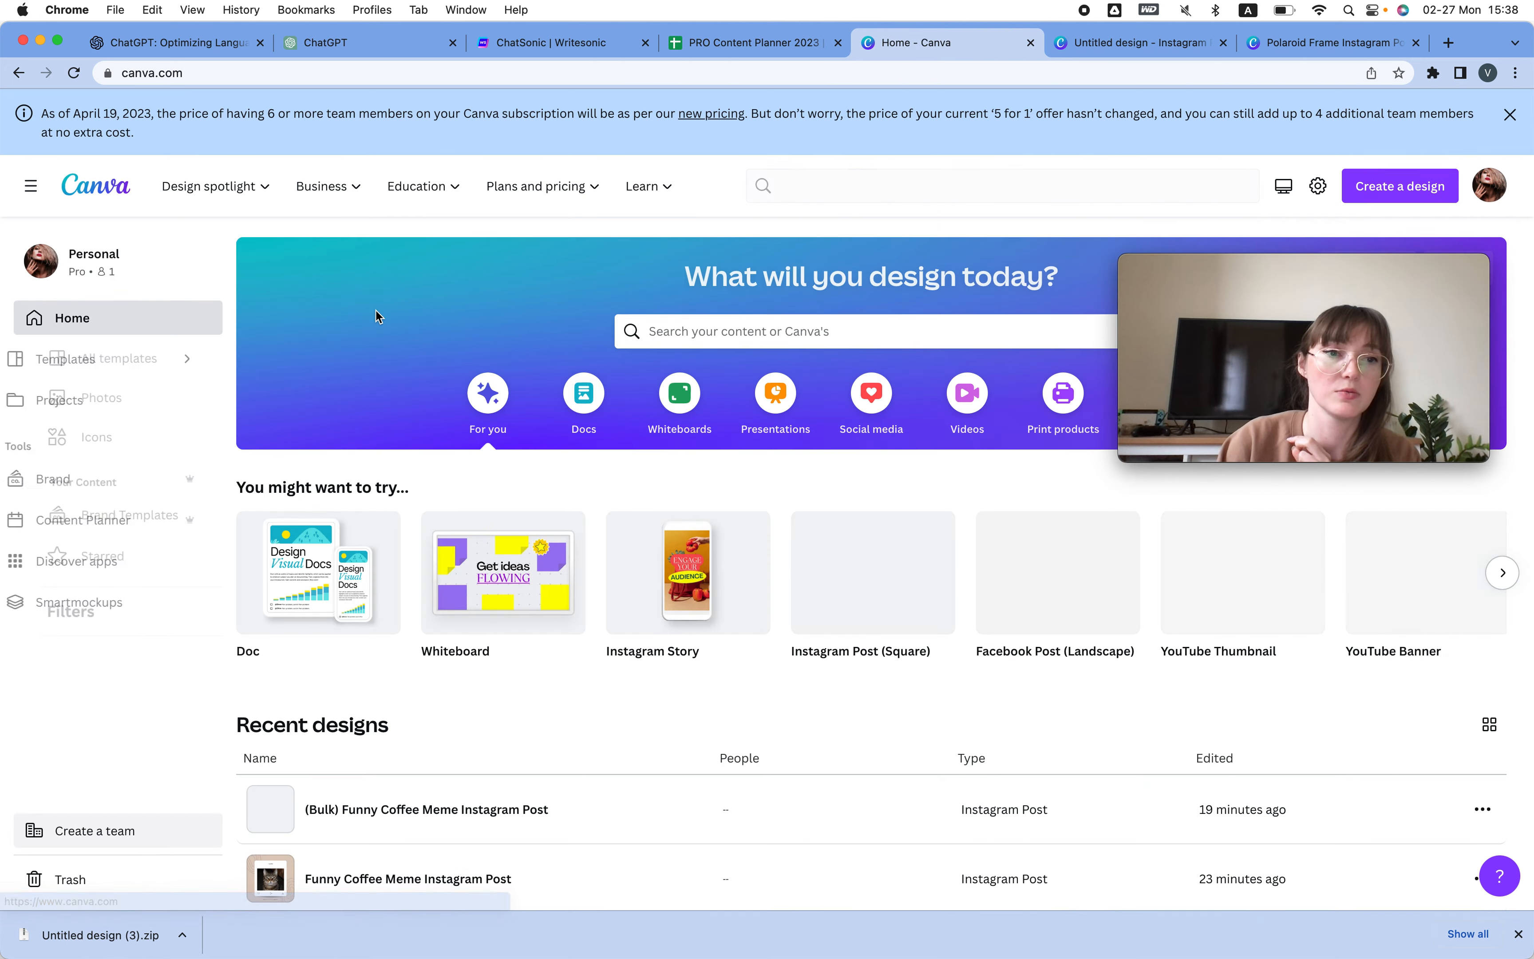
pyautogui.click(77, 403)
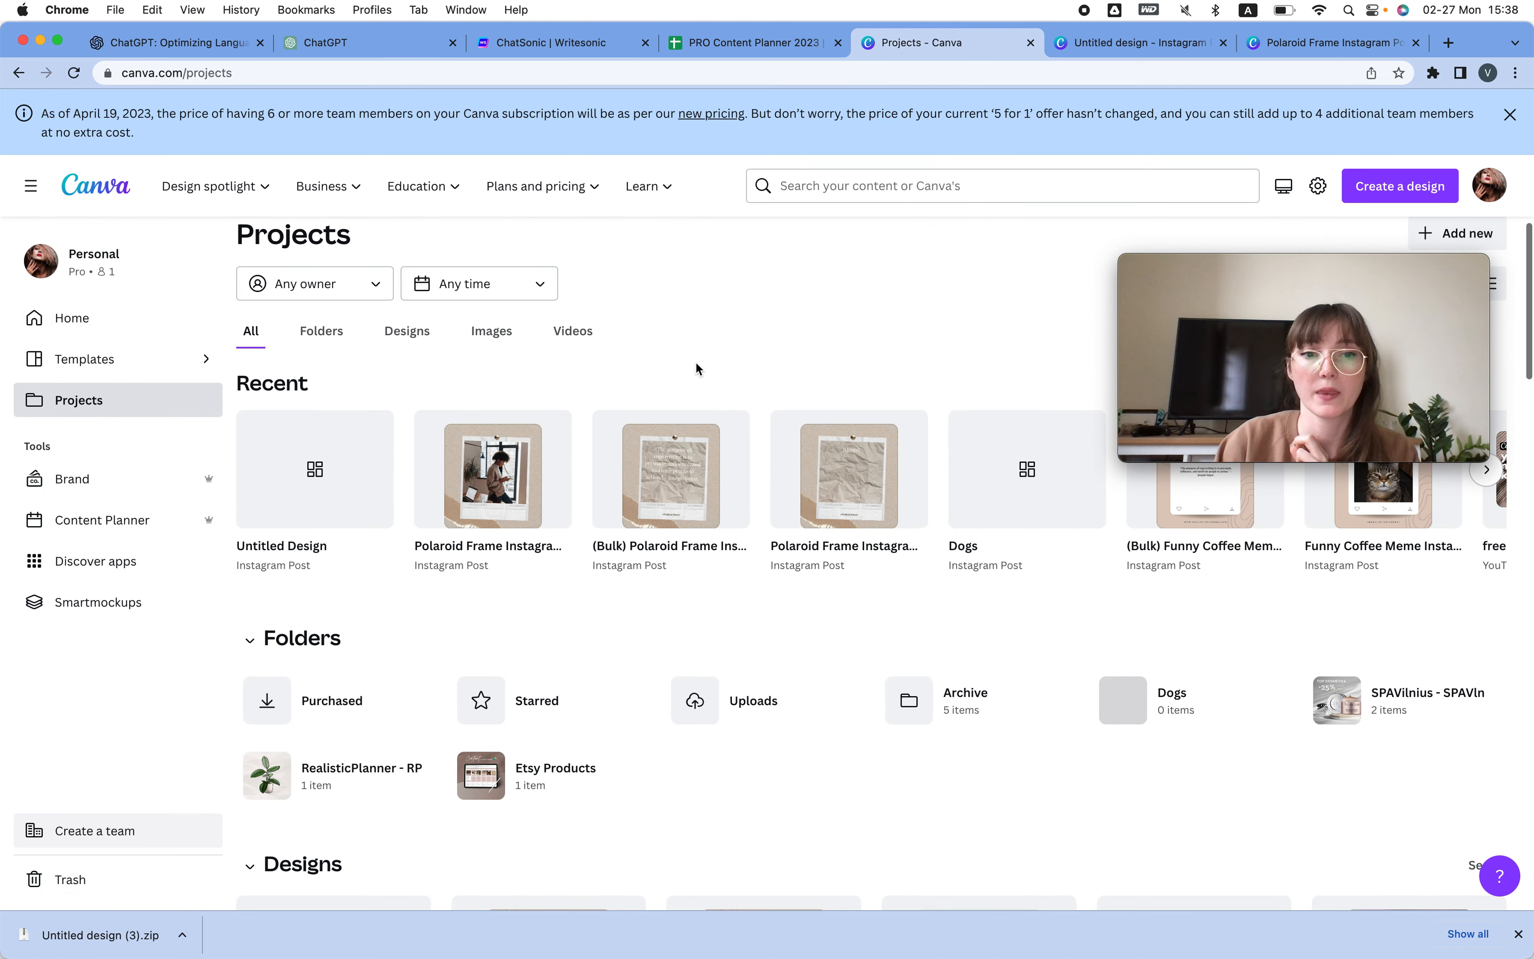
pyautogui.scroll(-2, 348, 575)
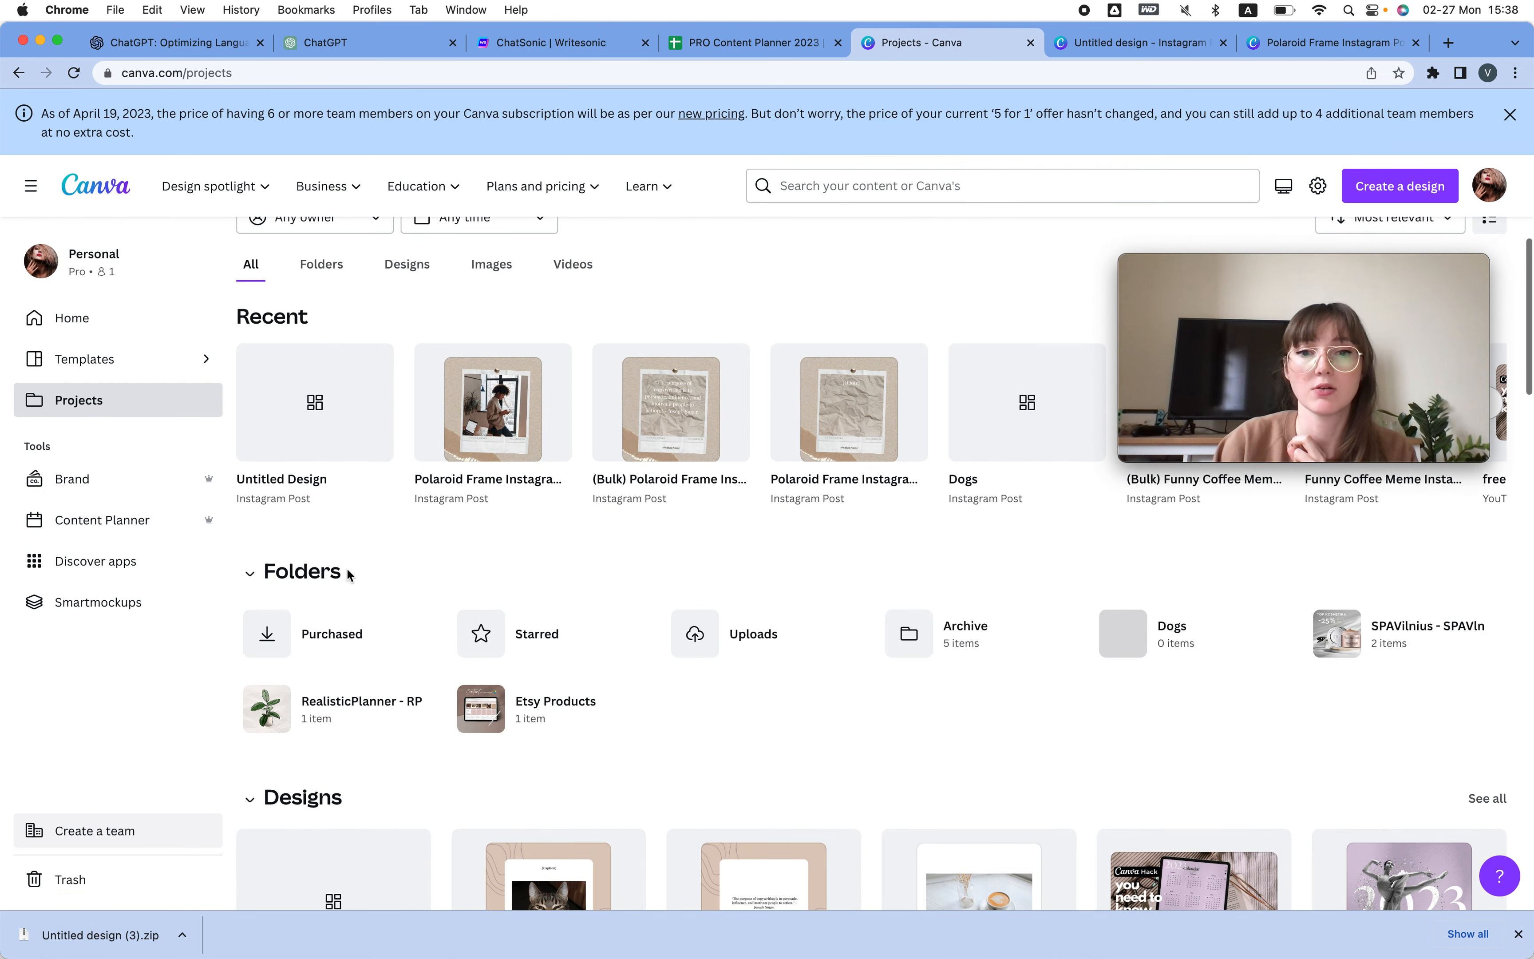
pyautogui.click(1180, 632)
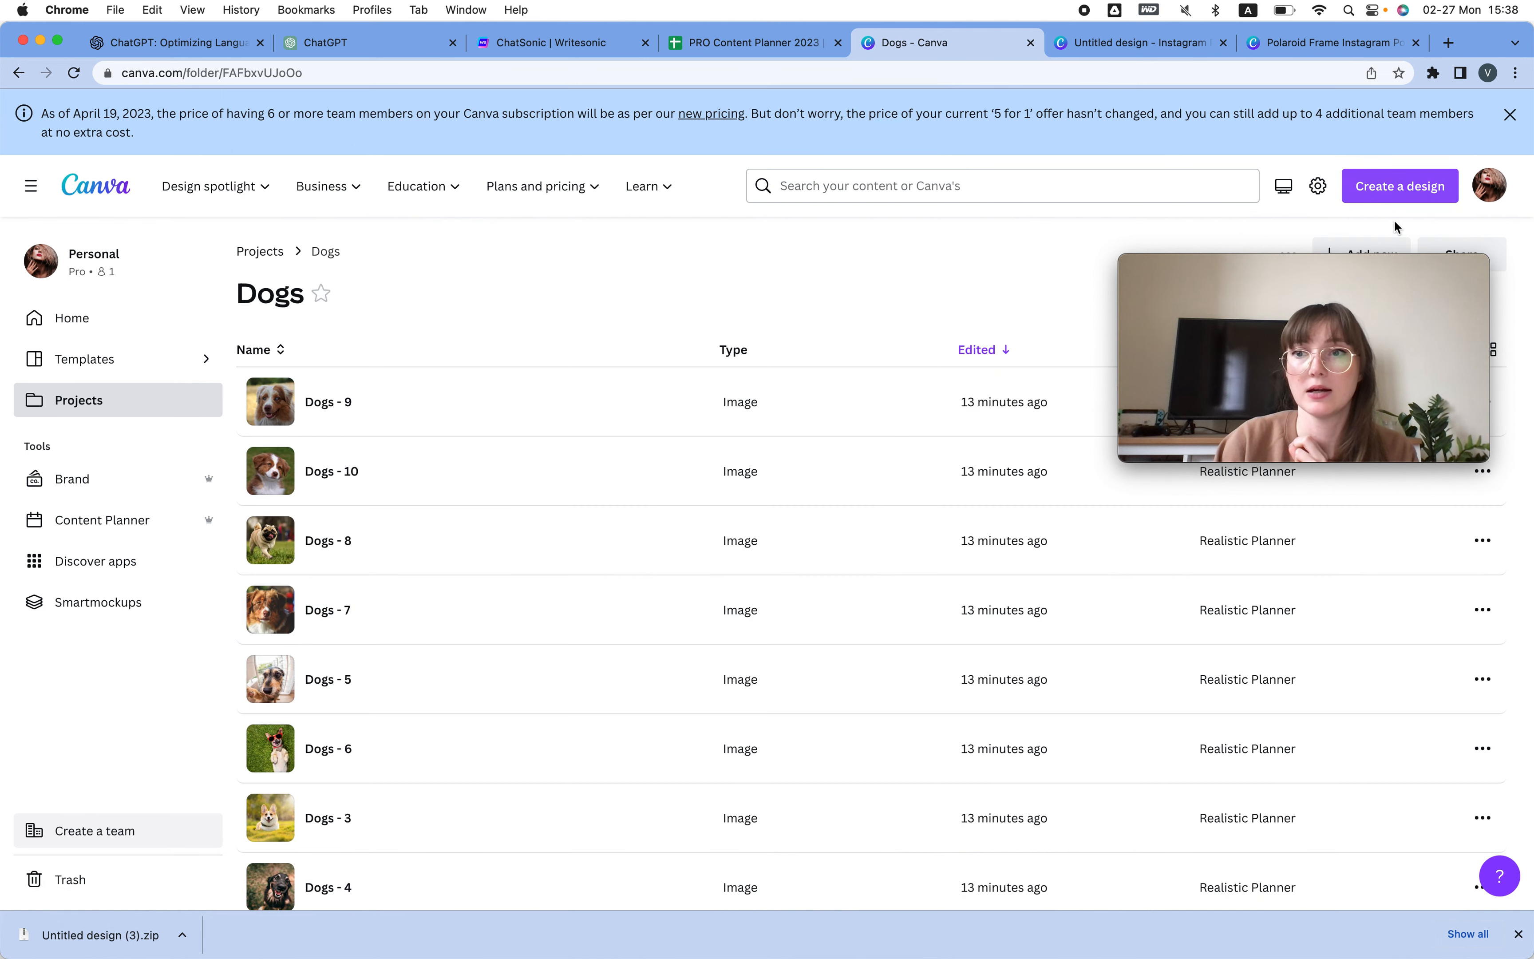
pyautogui.moveTo(1363, 265); pyautogui.dragTo(1376, 642)
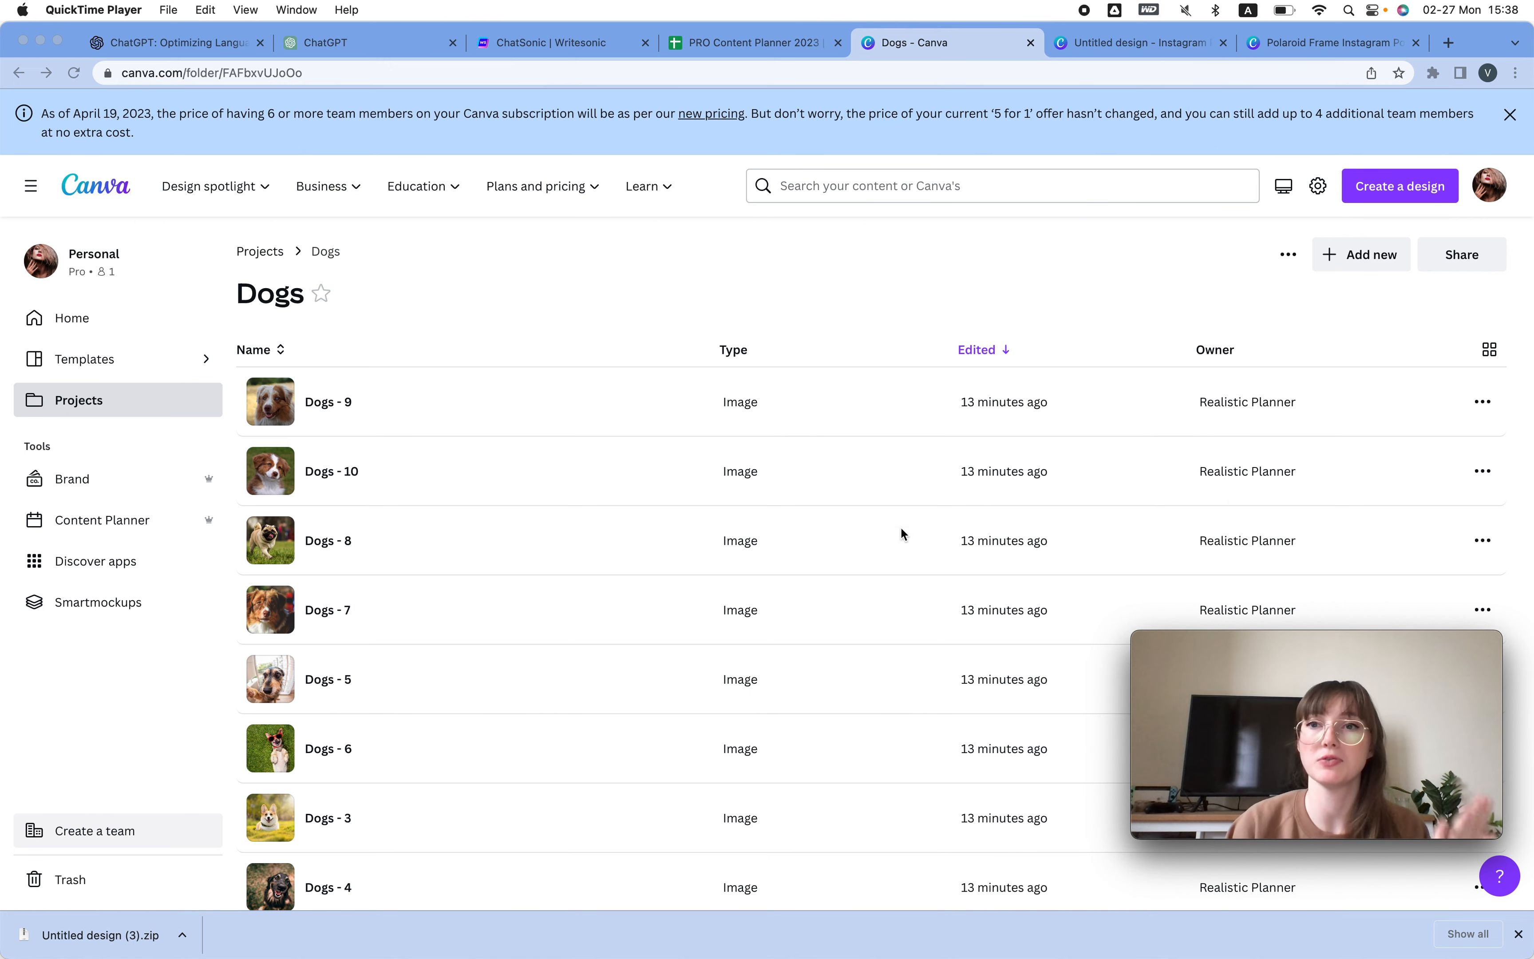
# In the Polaroid Frame Instagram Post design, start manual data entry for Bulk create and clear the sample table.
pyautogui.click(1111, 40)
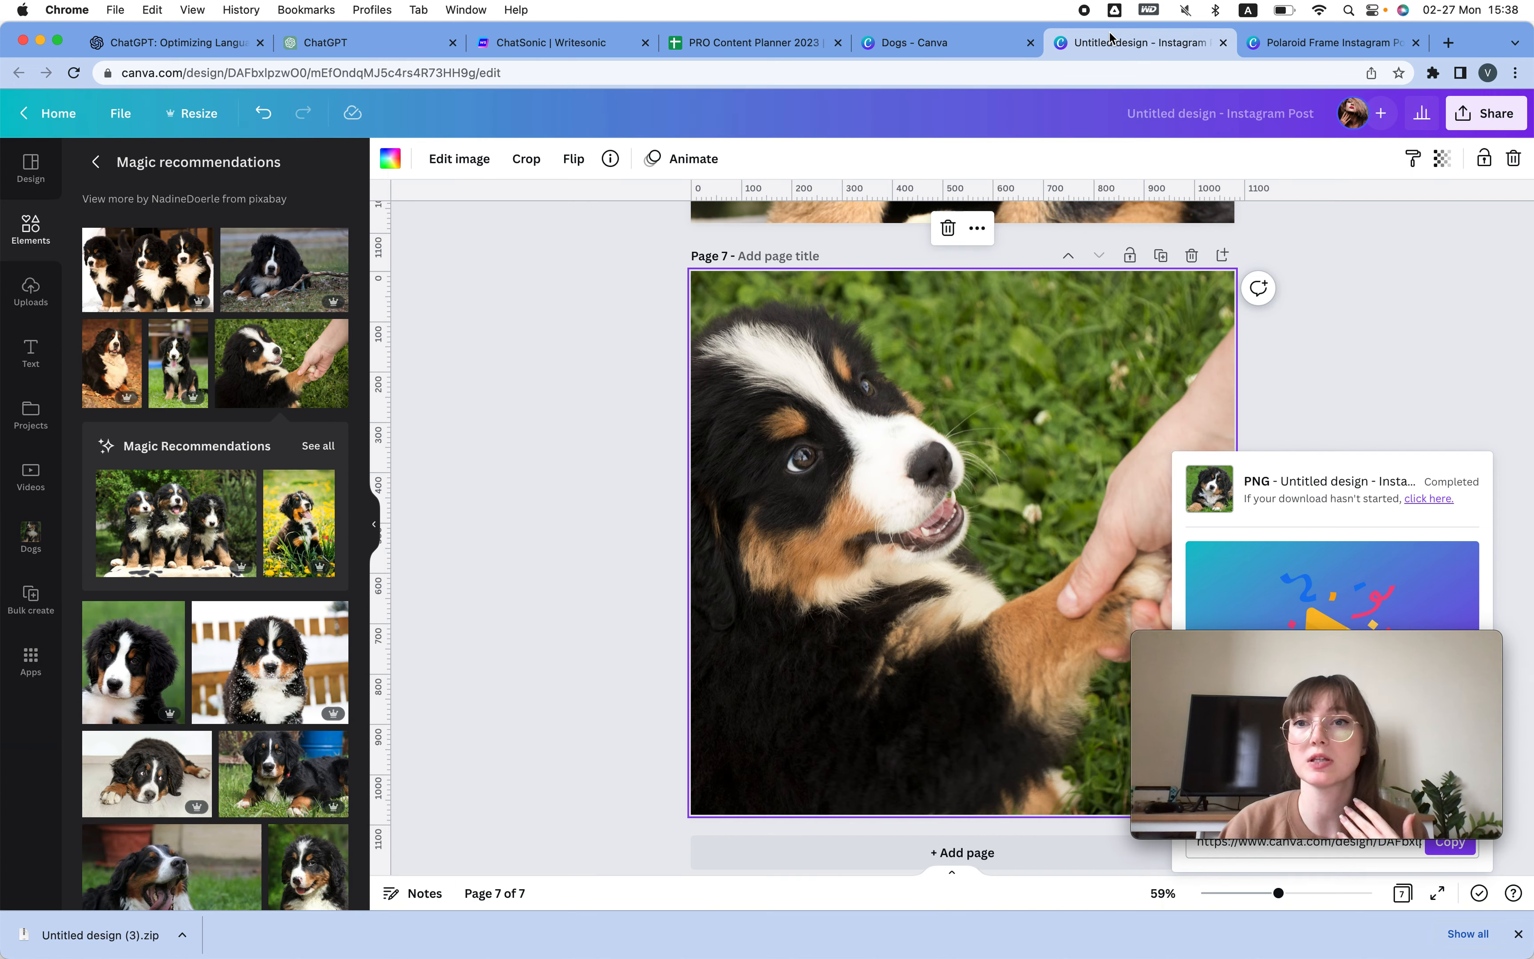
pyautogui.click(1302, 51)
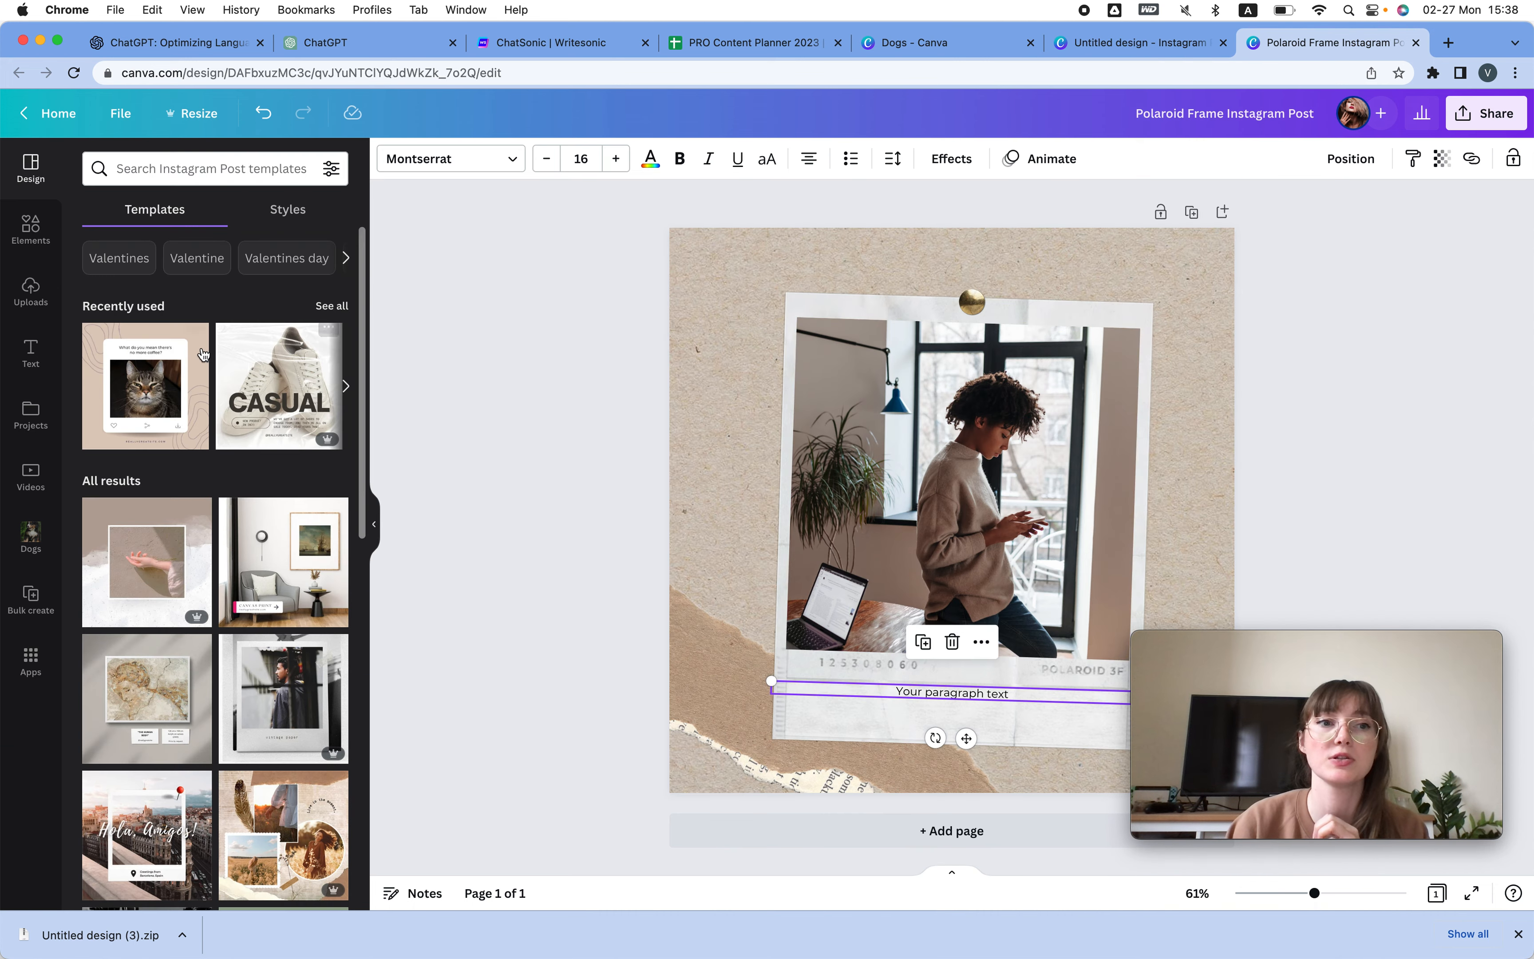
pyautogui.click(31, 596)
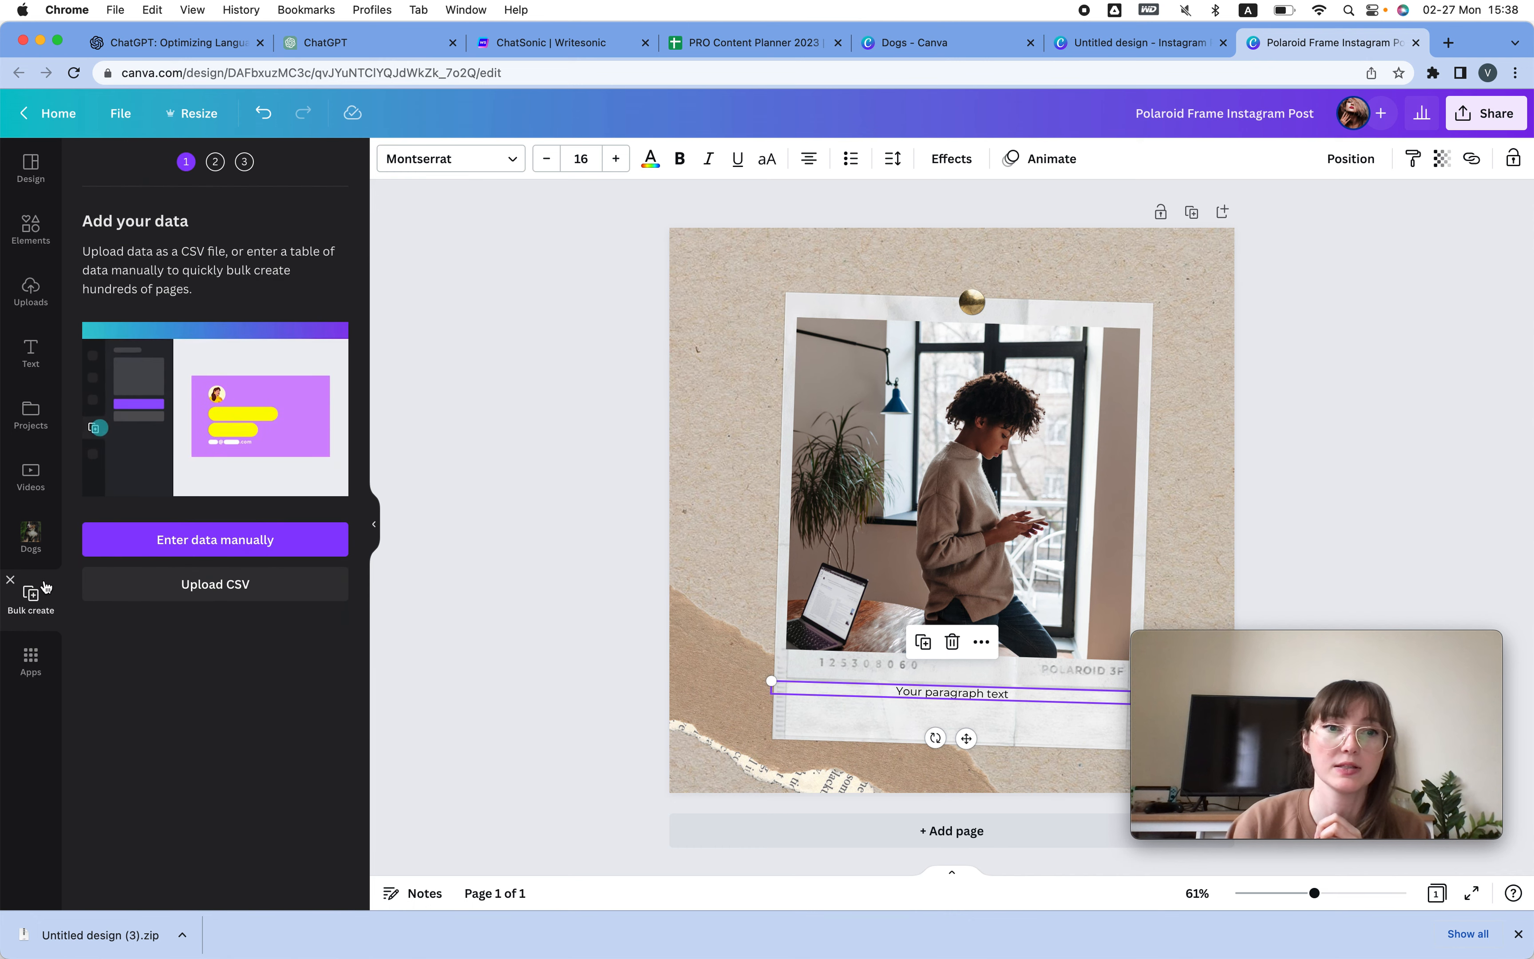
pyautogui.click(306, 532)
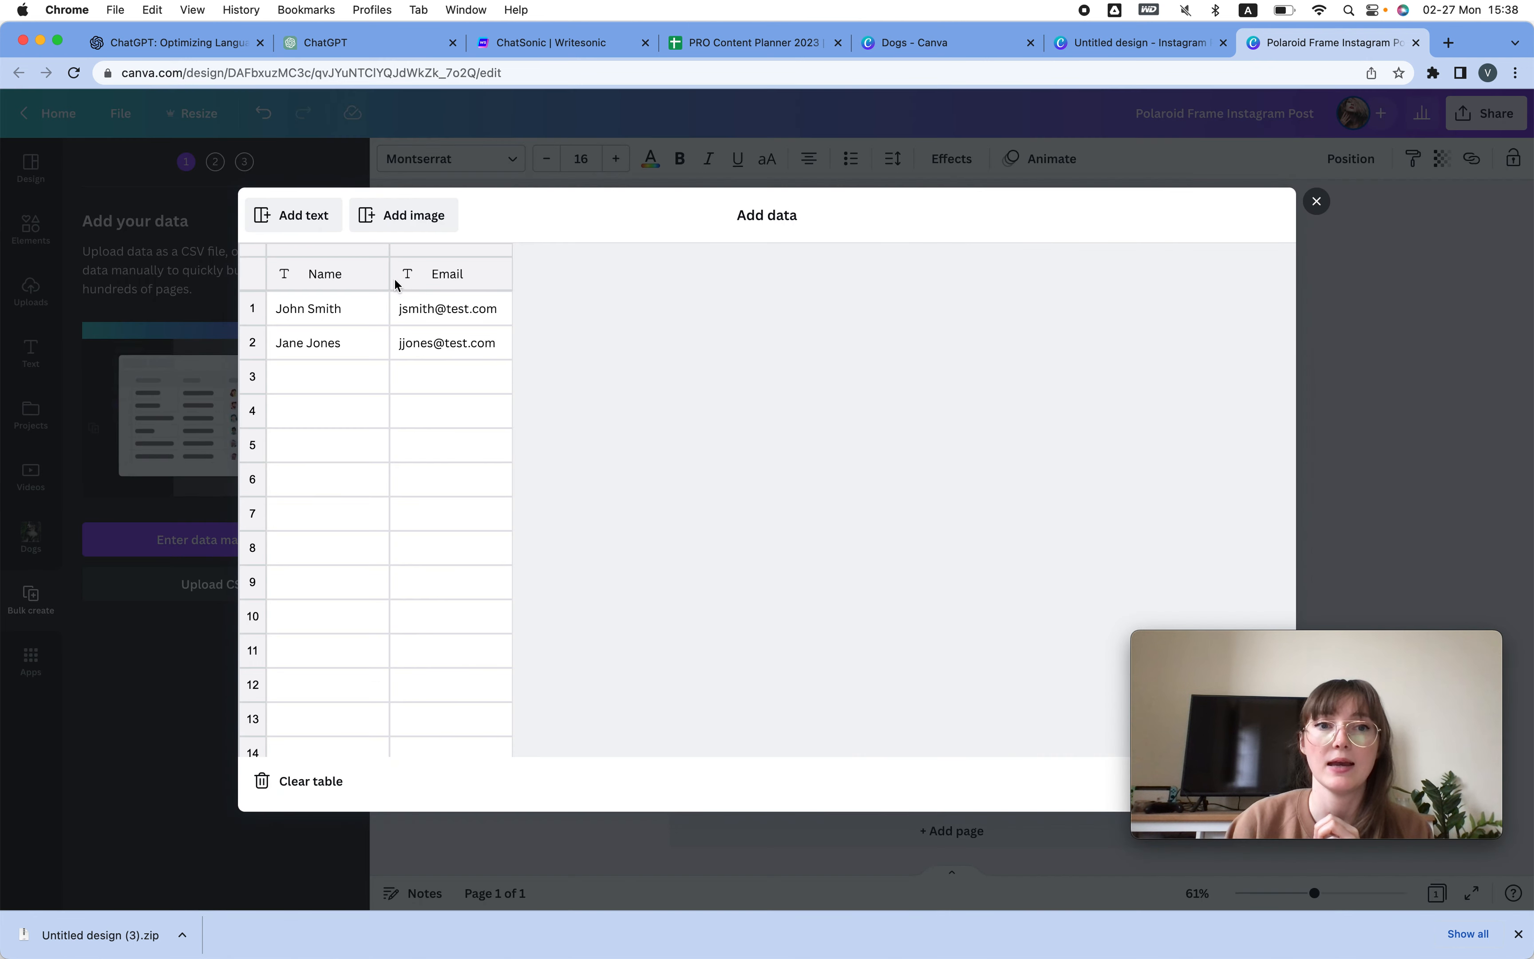
pyautogui.click(302, 789)
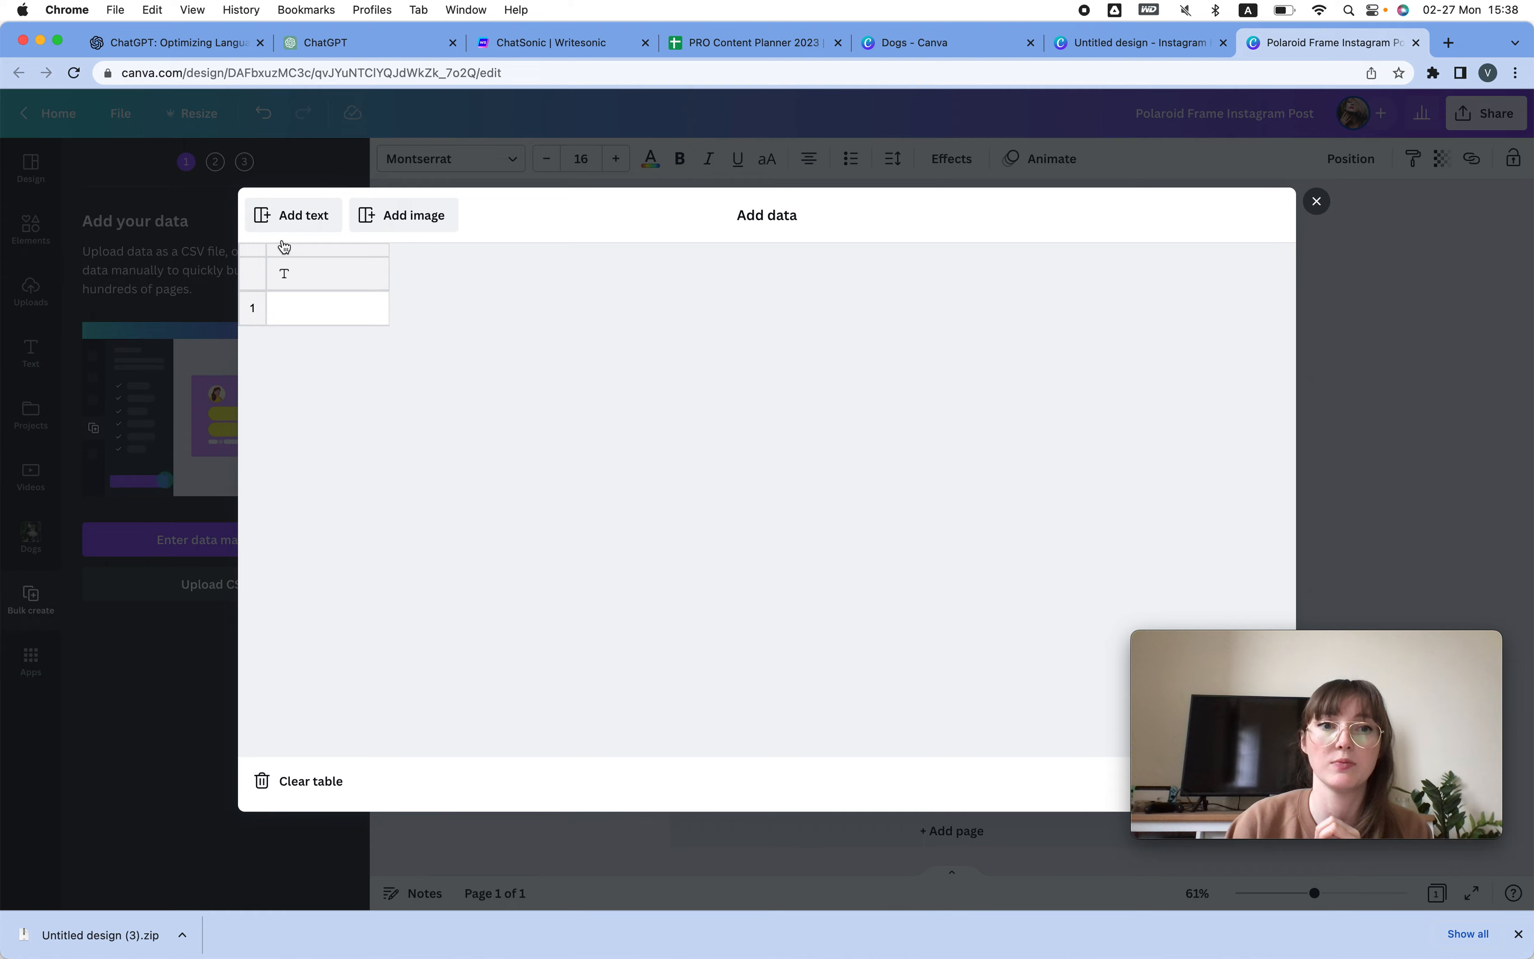
# Paste the ten copied copywriting quotes into the table from row 1 down and name the text column Caption.
pyautogui.click(734, 43)
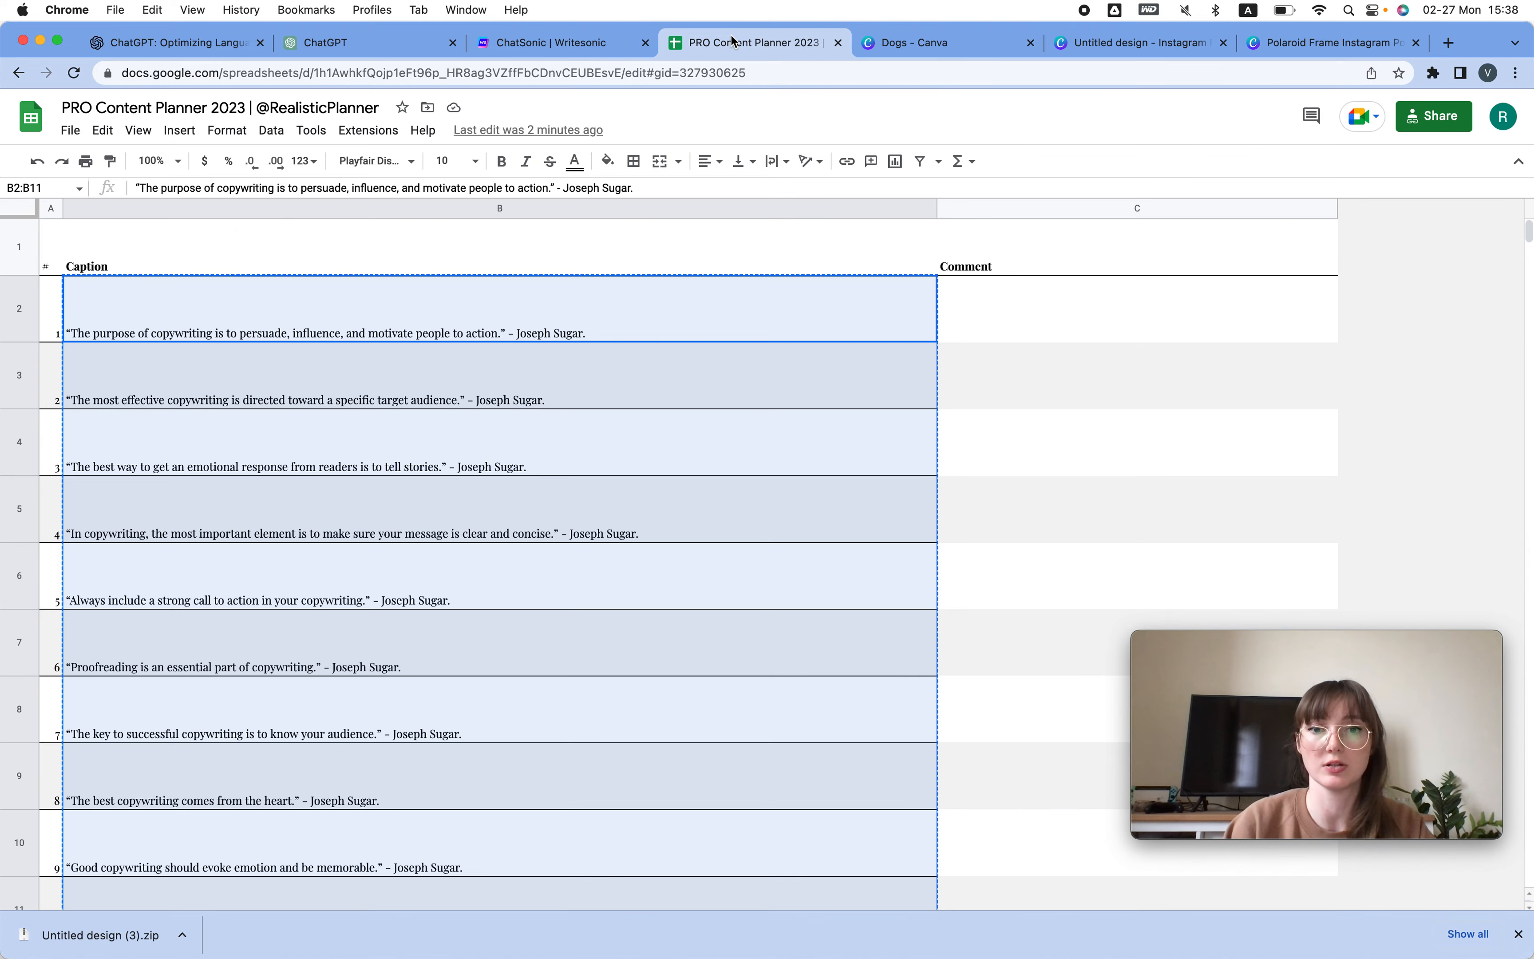
pyautogui.click(925, 46)
pyautogui.click(1100, 46)
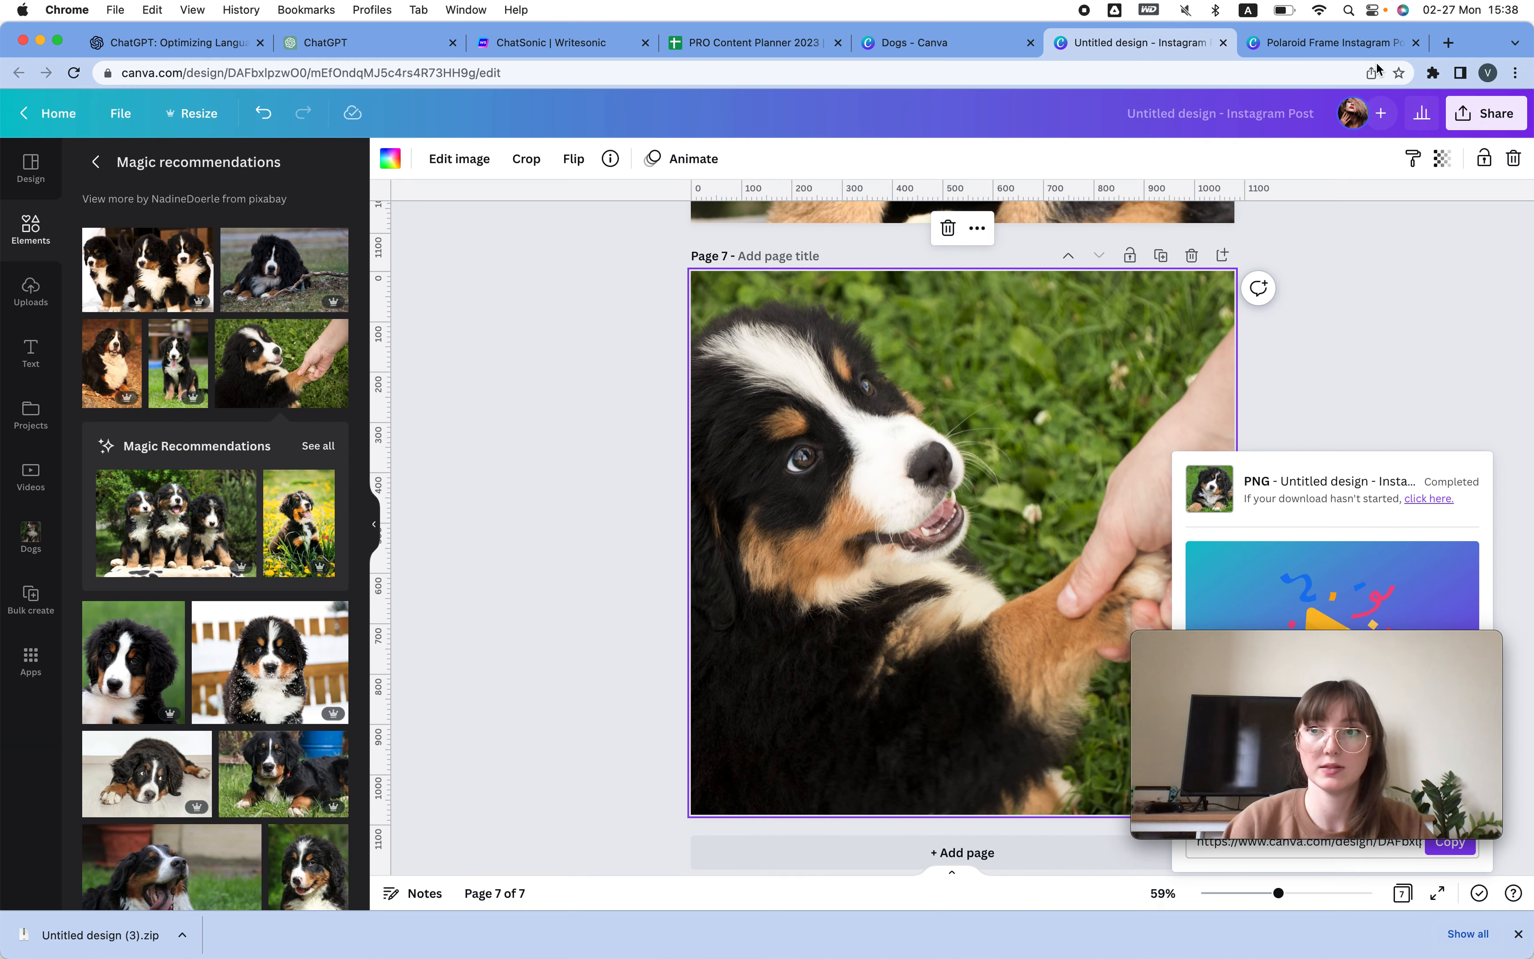
pyautogui.click(1343, 50)
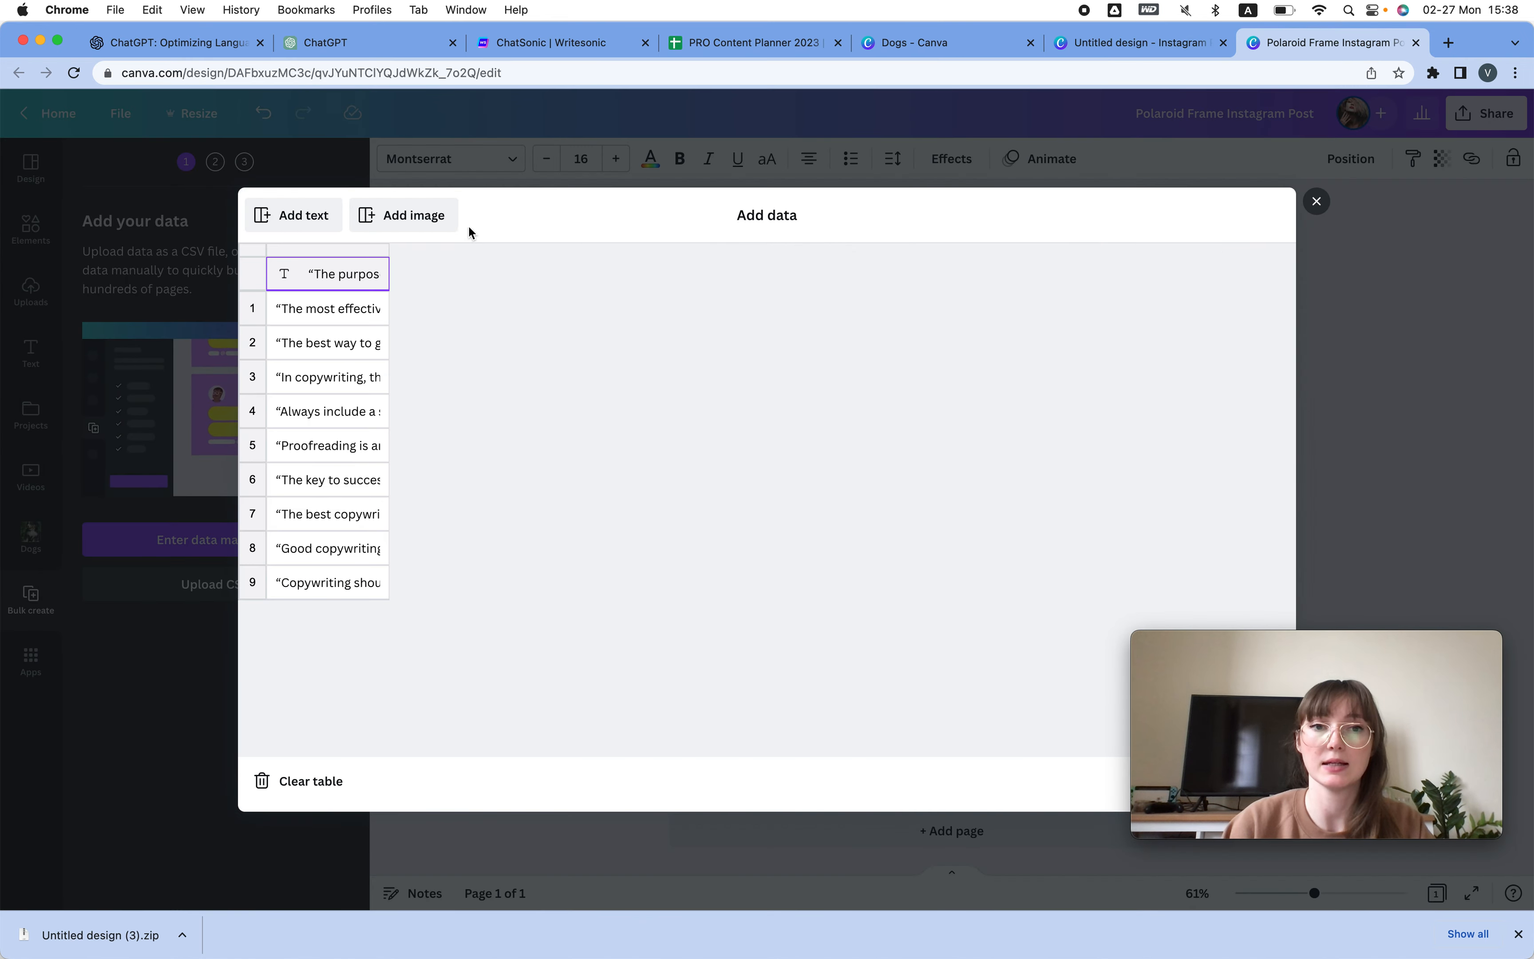
pyautogui.click(321, 317)
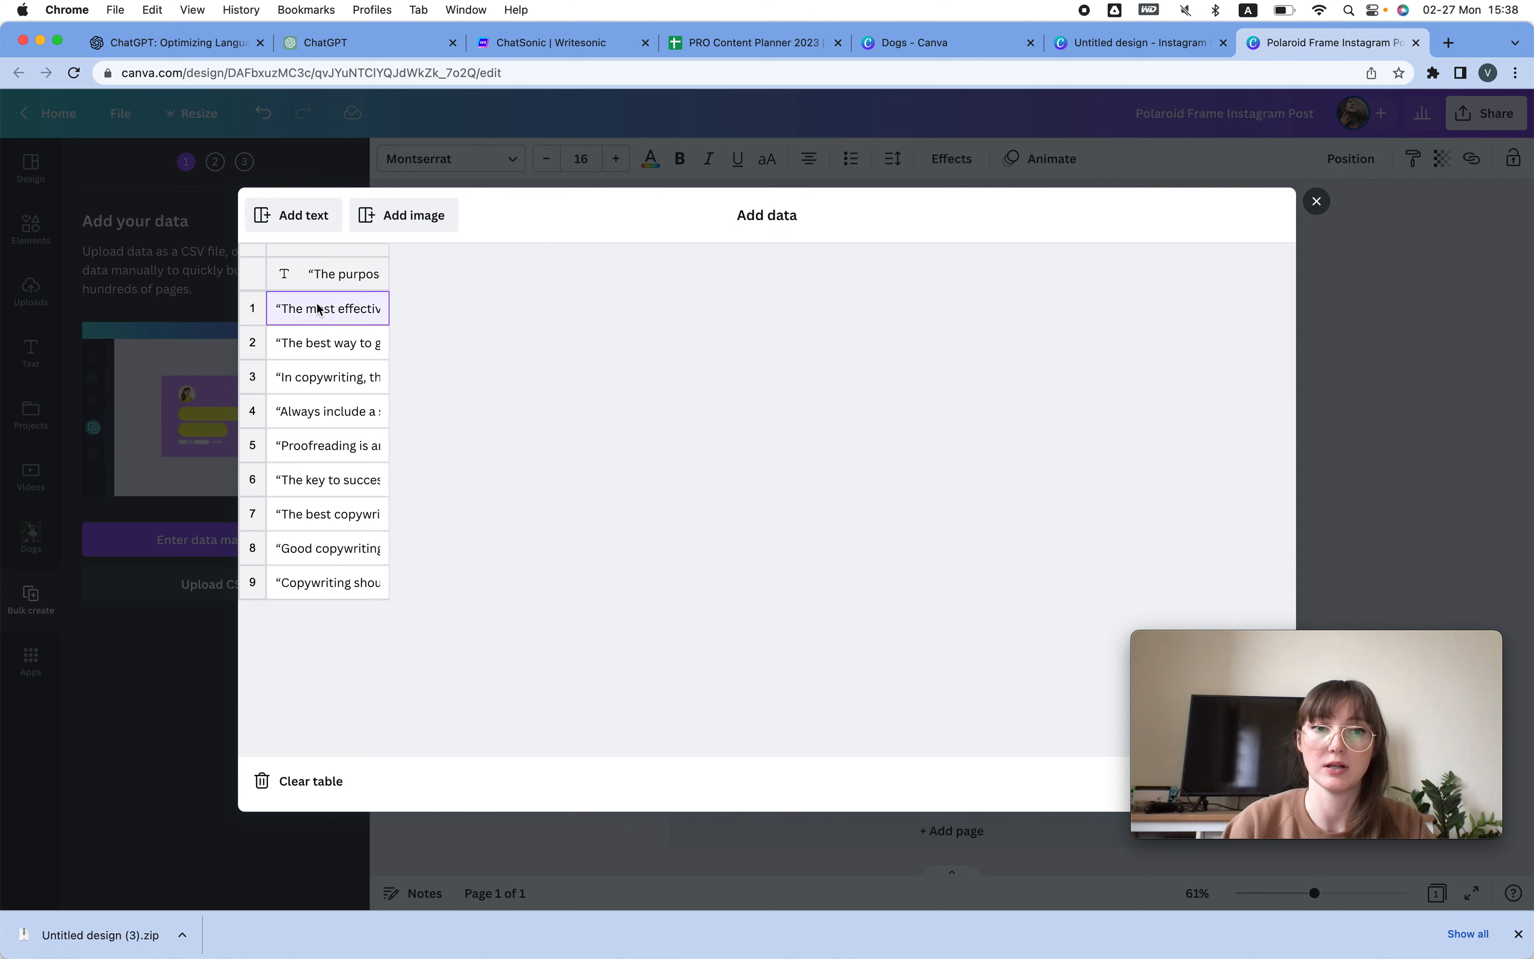
pyautogui.press('super+v')
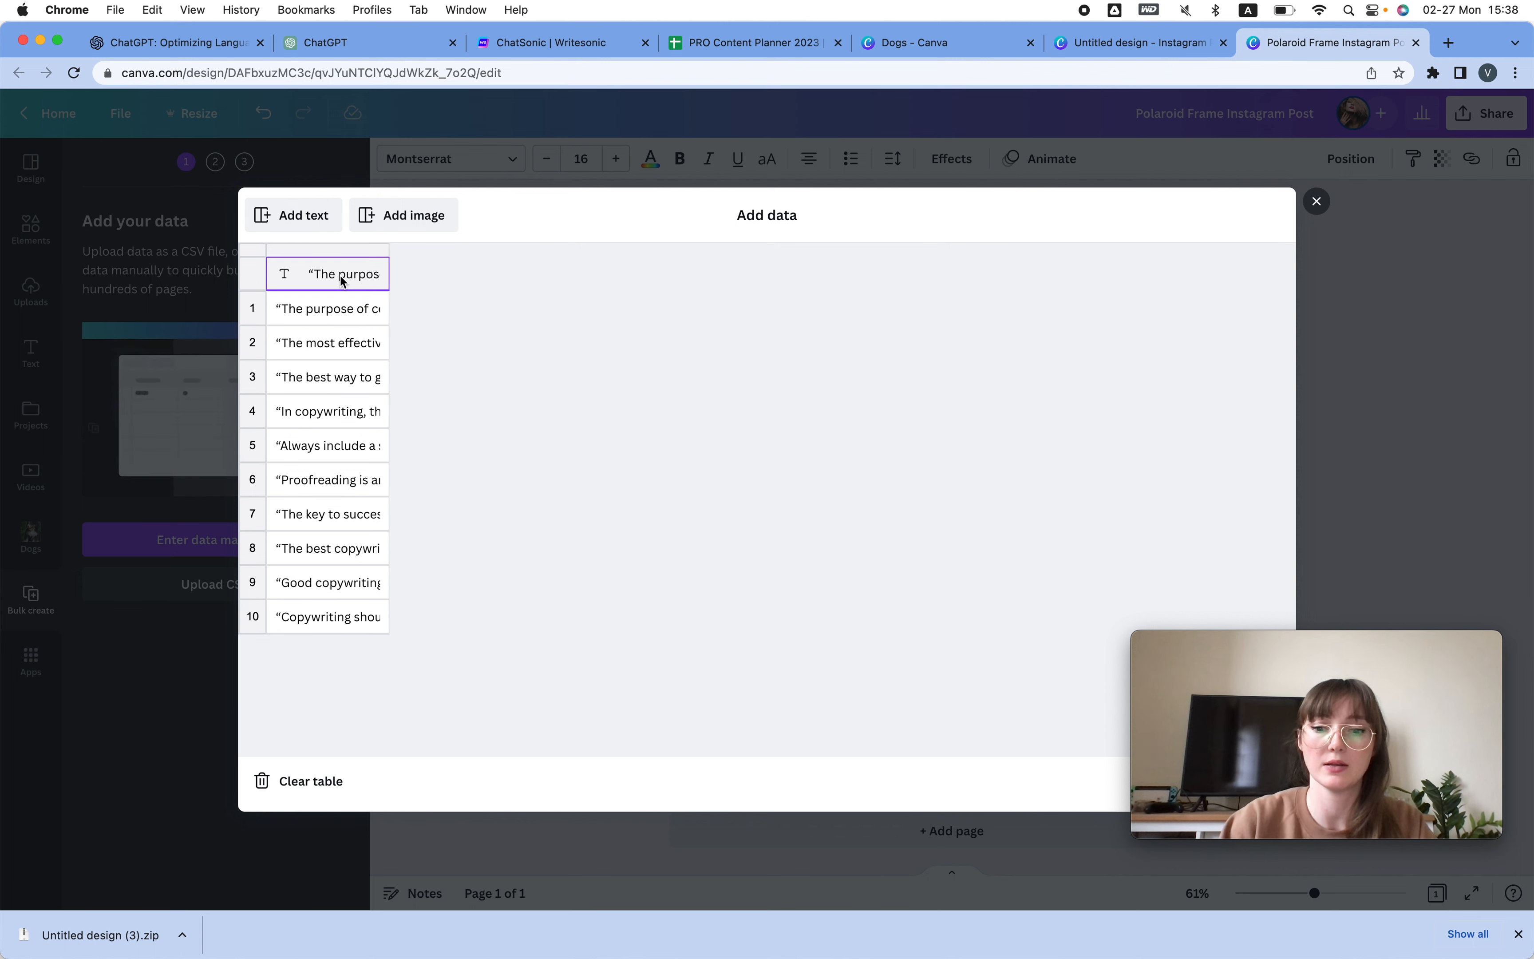
pyautogui.write('C')
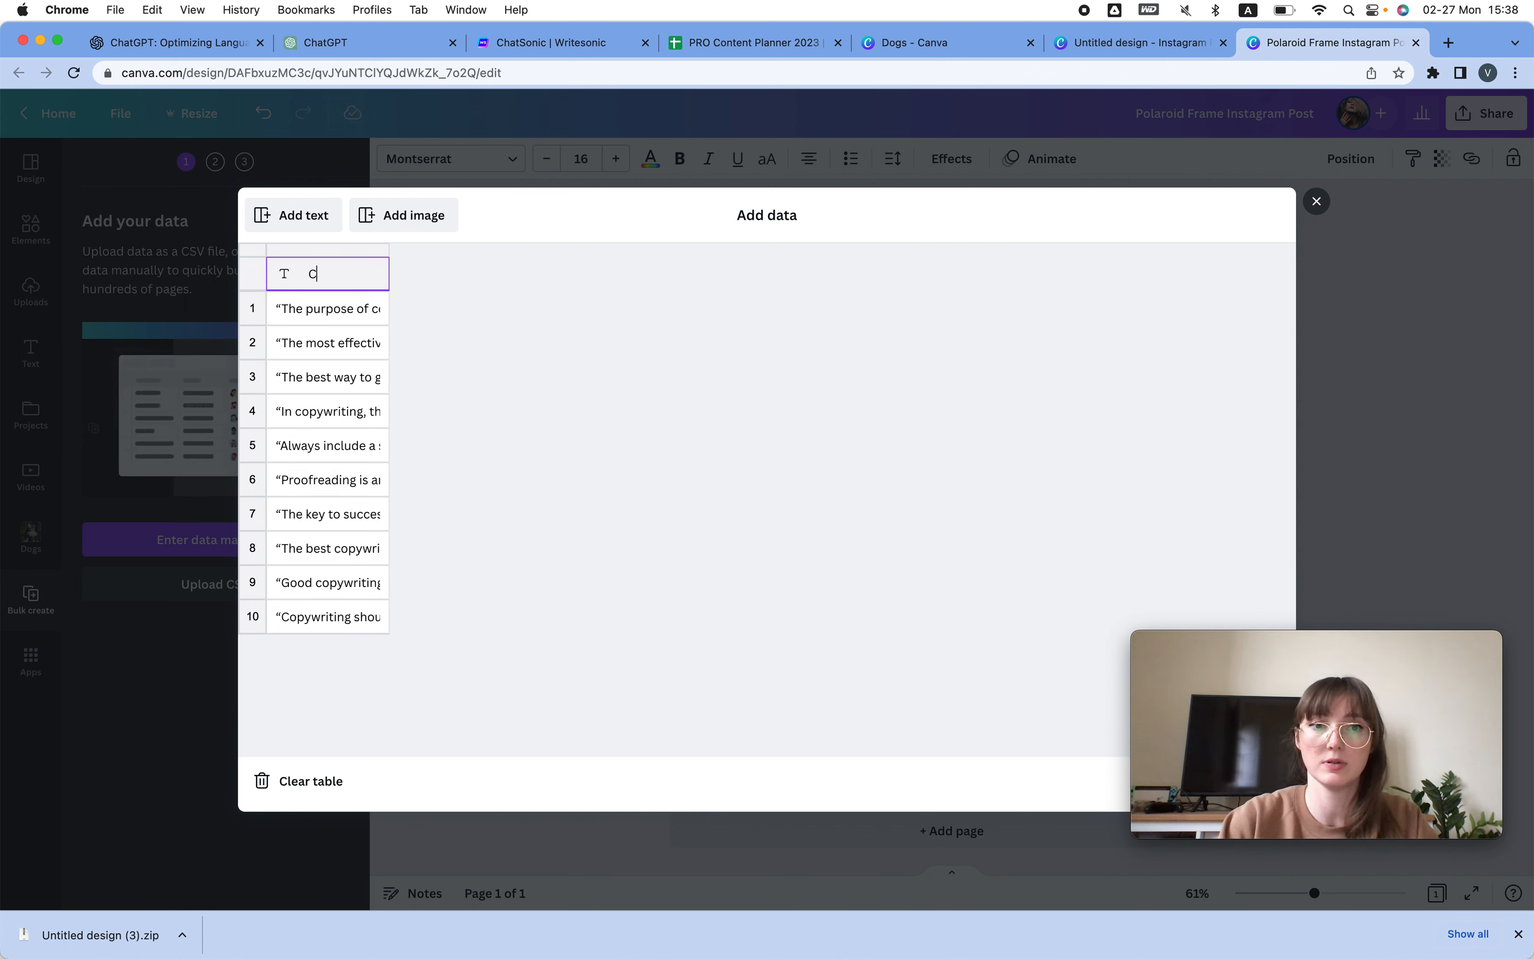
pyautogui.write('aption')
# Add an image column and assign Dogs - 1 and Dogs - 2 from the Dogs folder to rows 1 and 2.
pyautogui.click(397, 215)
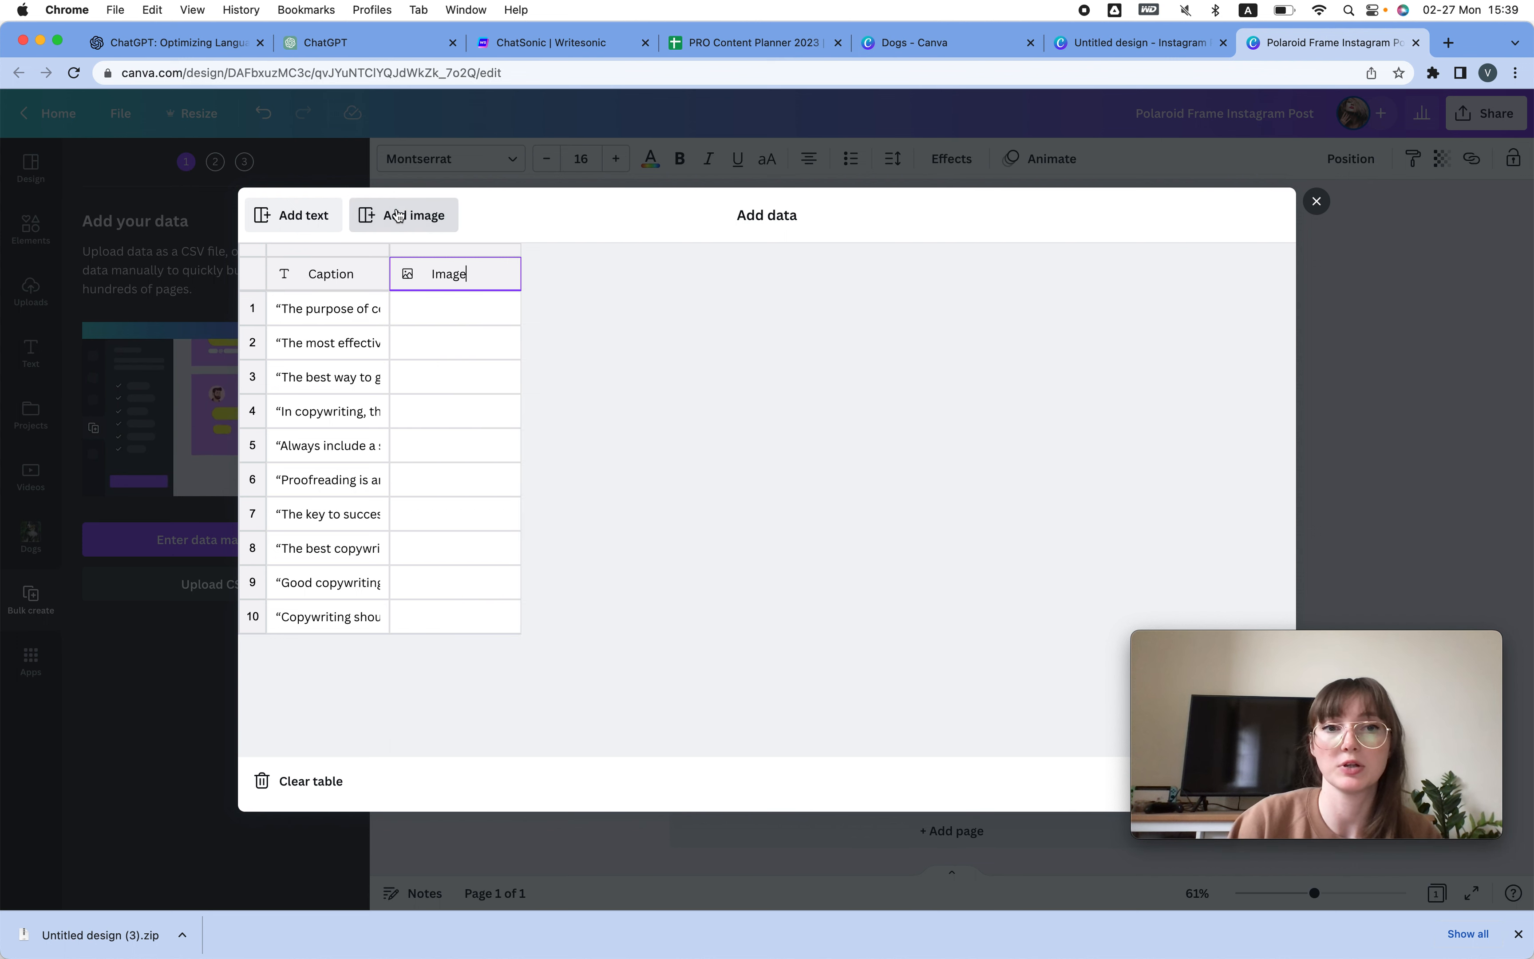
pyautogui.click(484, 324)
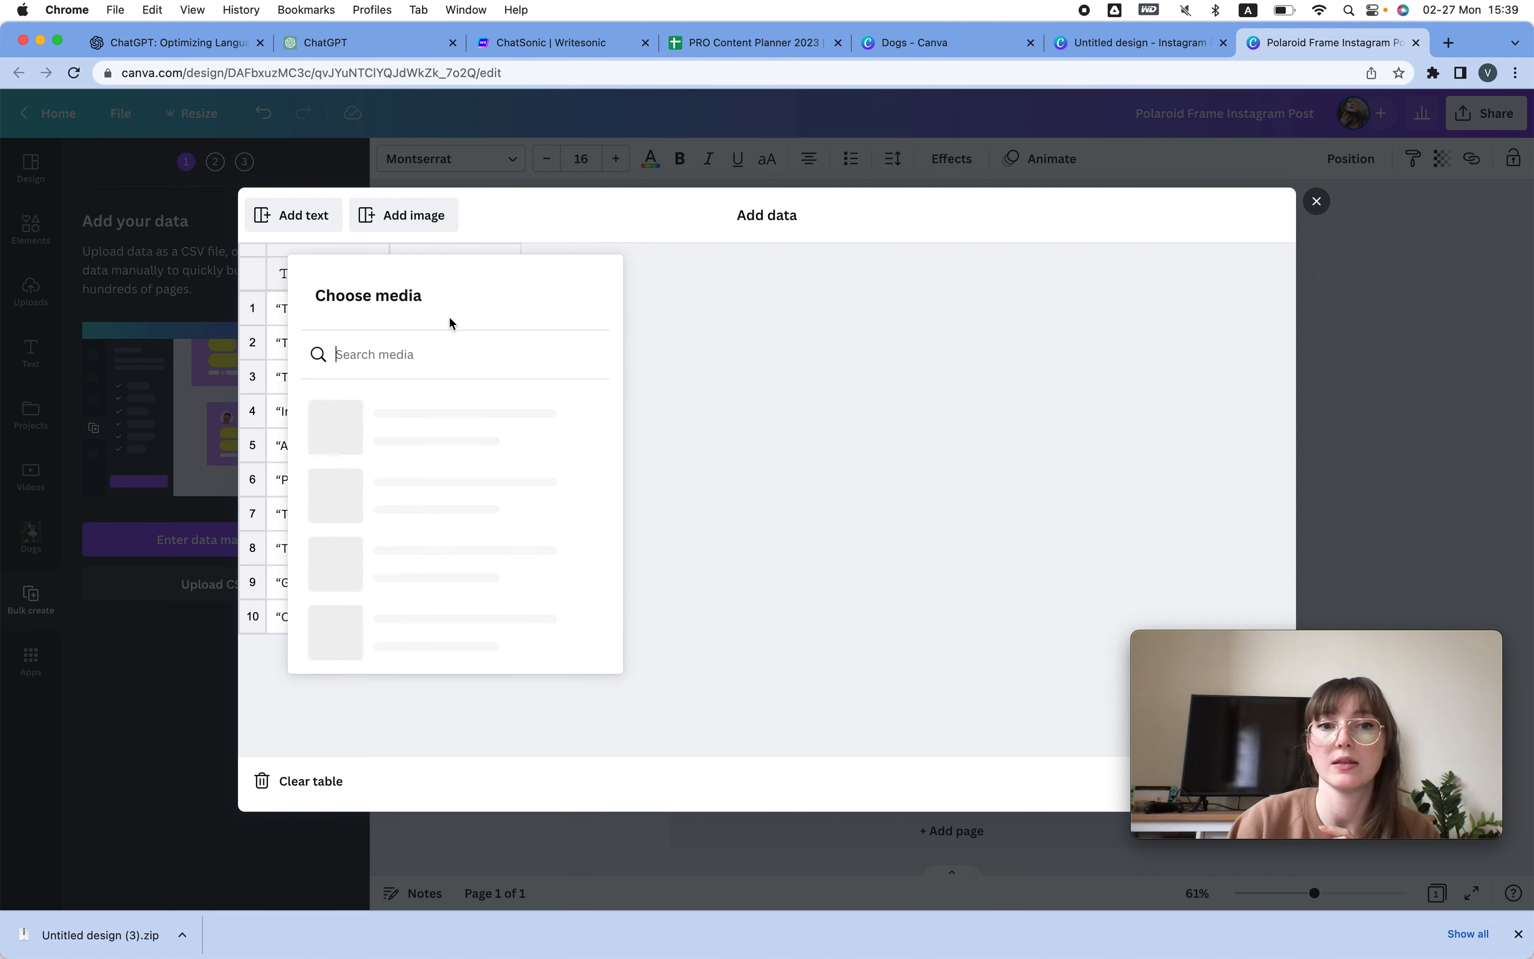
pyautogui.click(580, 485)
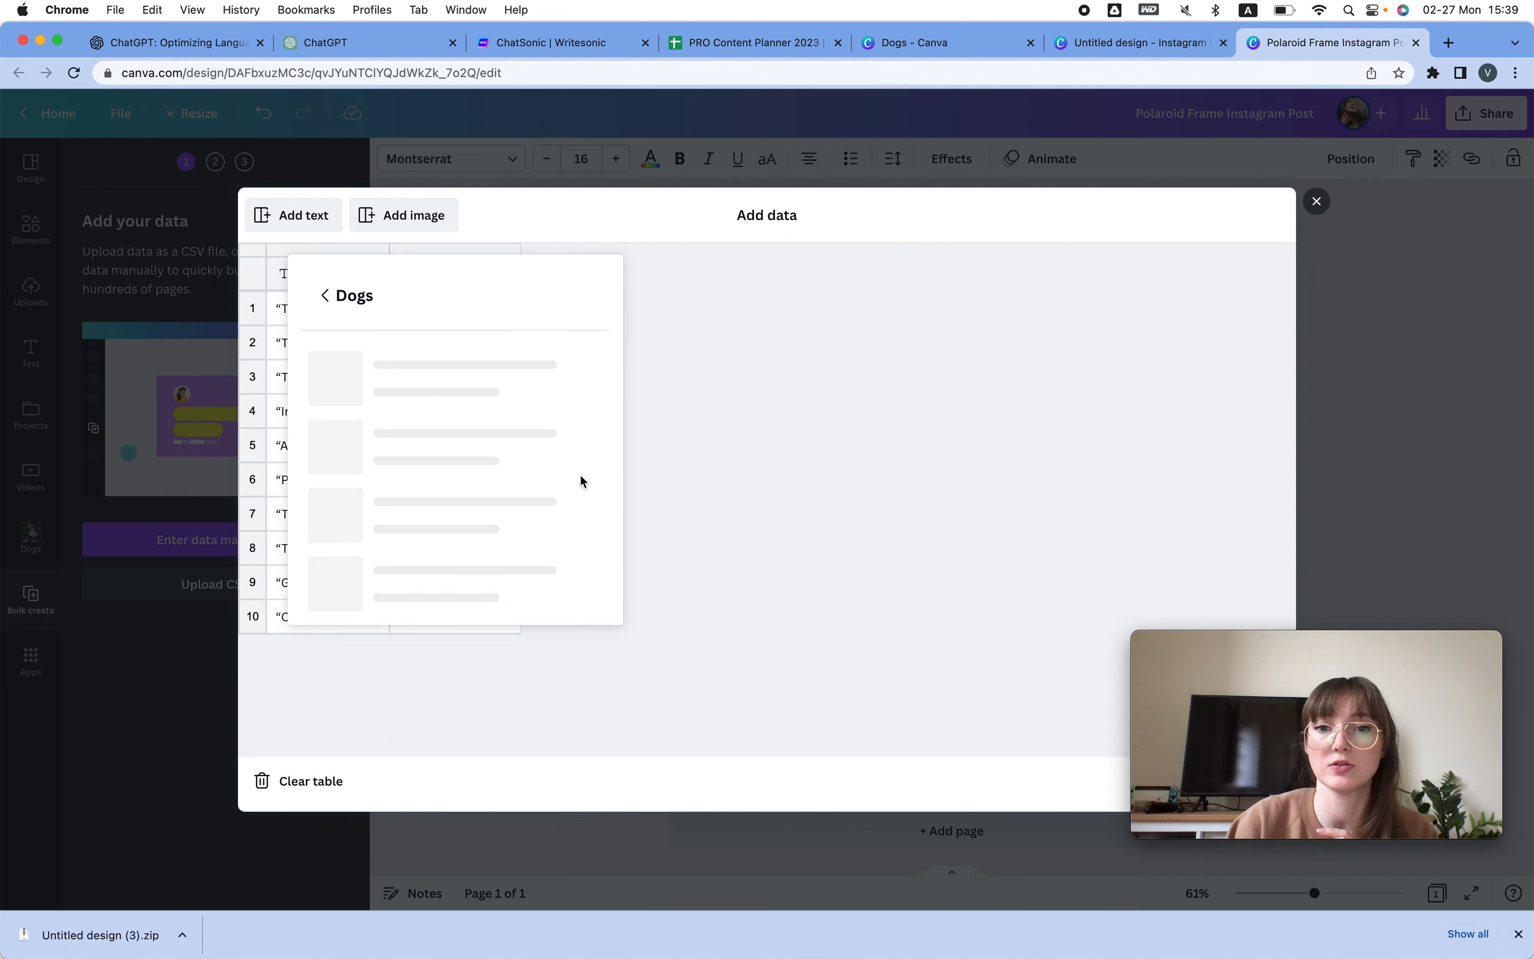
pyautogui.scroll(-5, 469, 504)
pyautogui.scroll(-1, 470, 504)
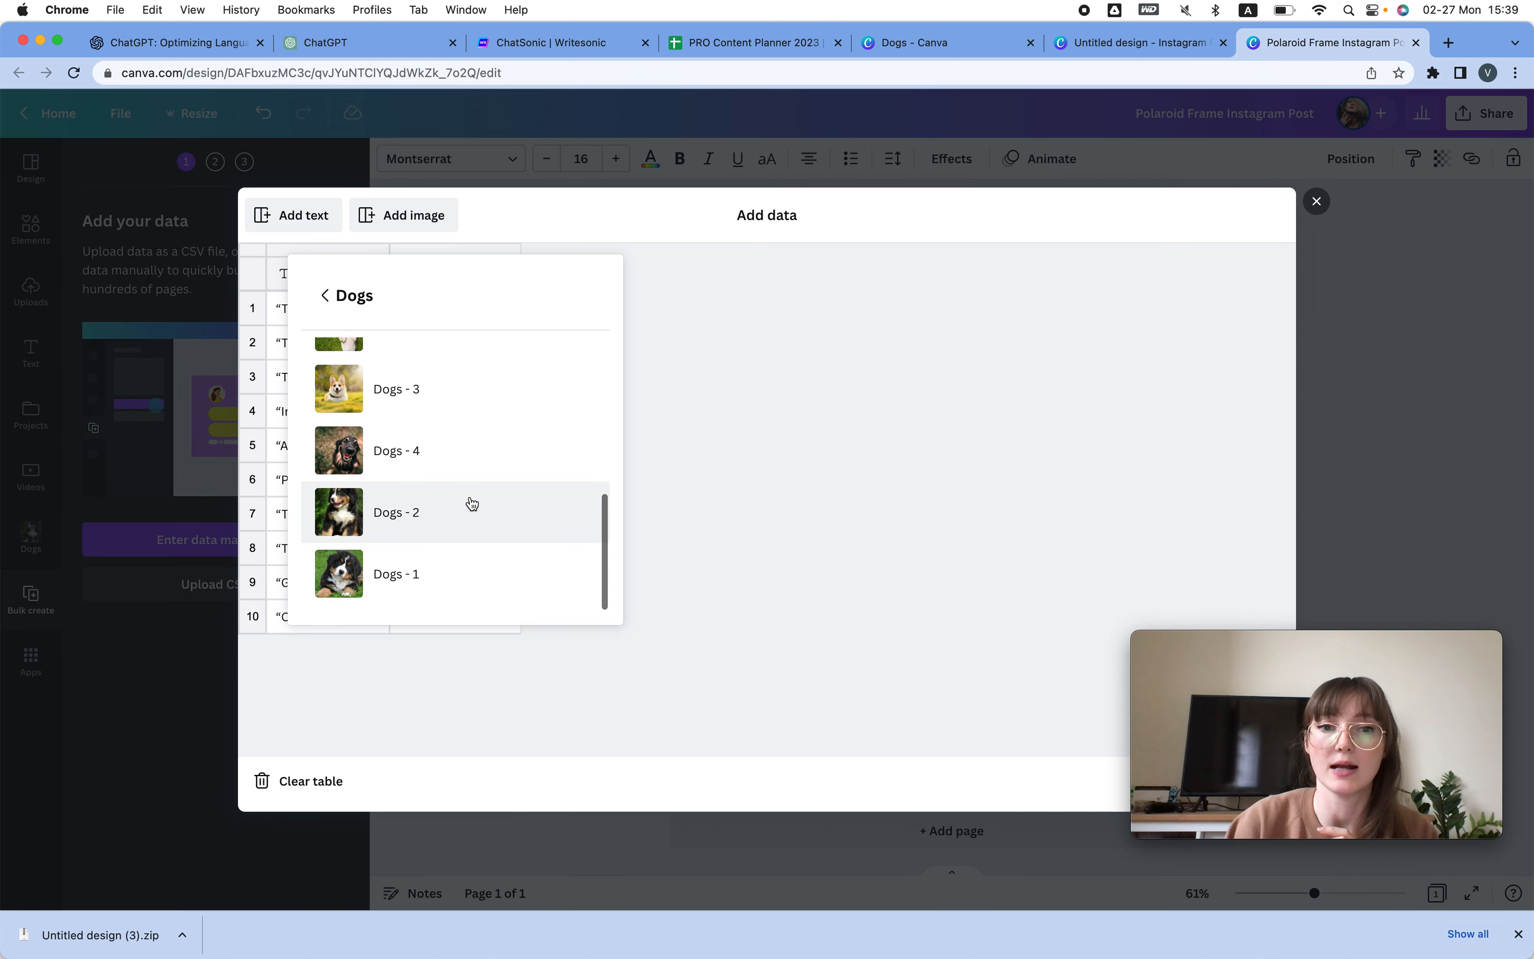
pyautogui.click(441, 563)
pyautogui.click(506, 345)
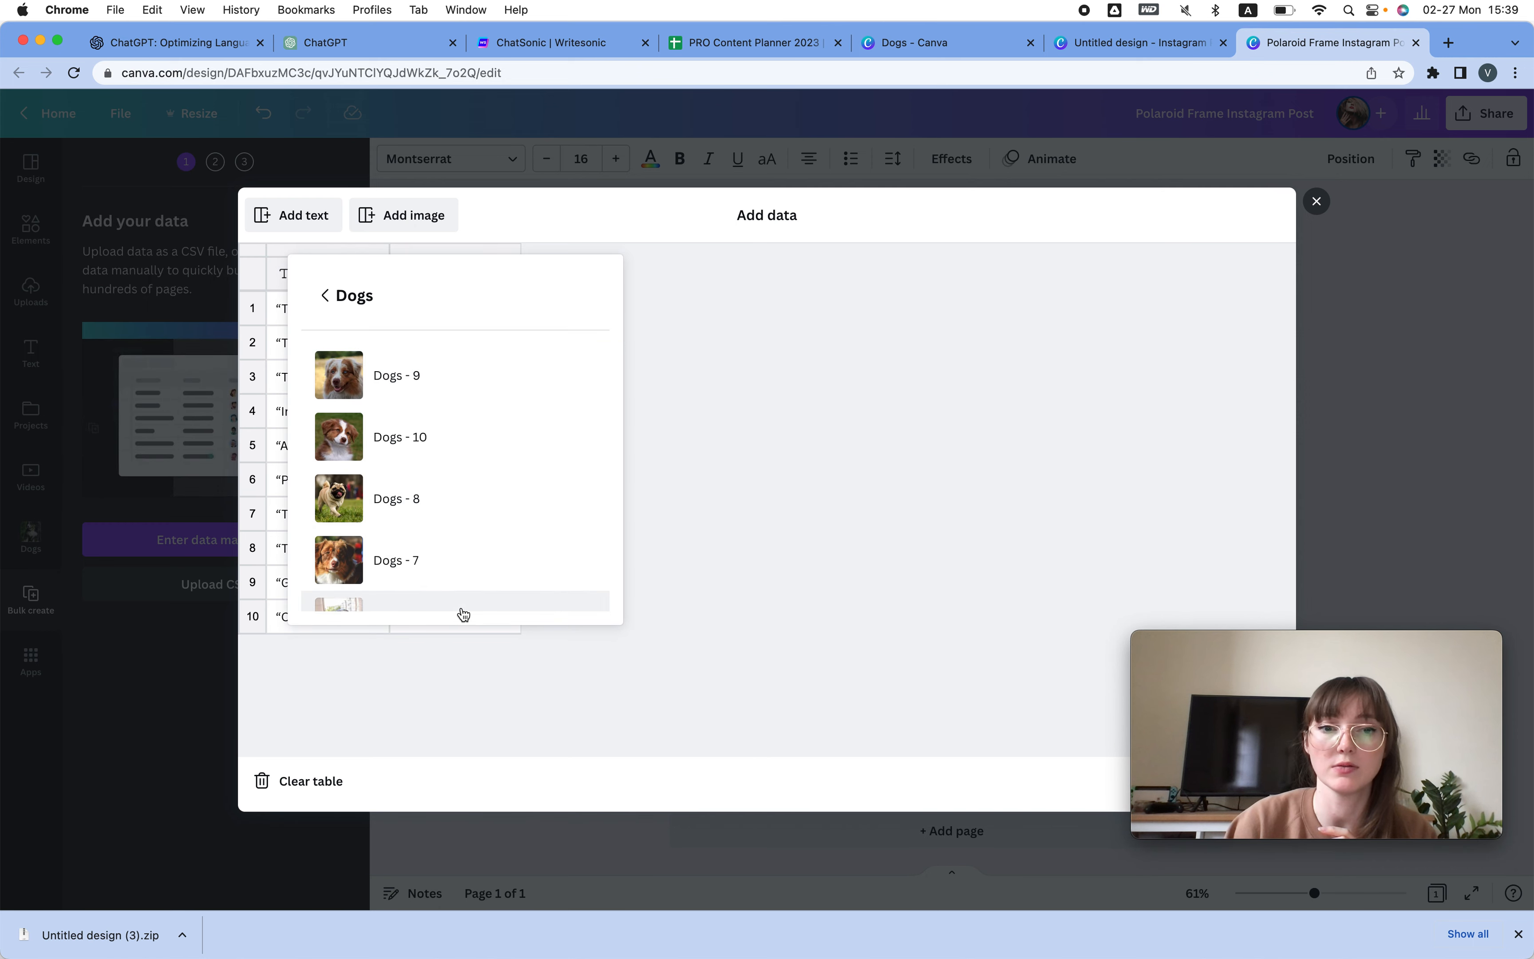
pyautogui.scroll(-5, 462, 615)
pyautogui.click(433, 517)
# Assign the Dogs - 3 and Dogs - 4 images to rows 3 and 4 of the image column.
pyautogui.click(431, 384)
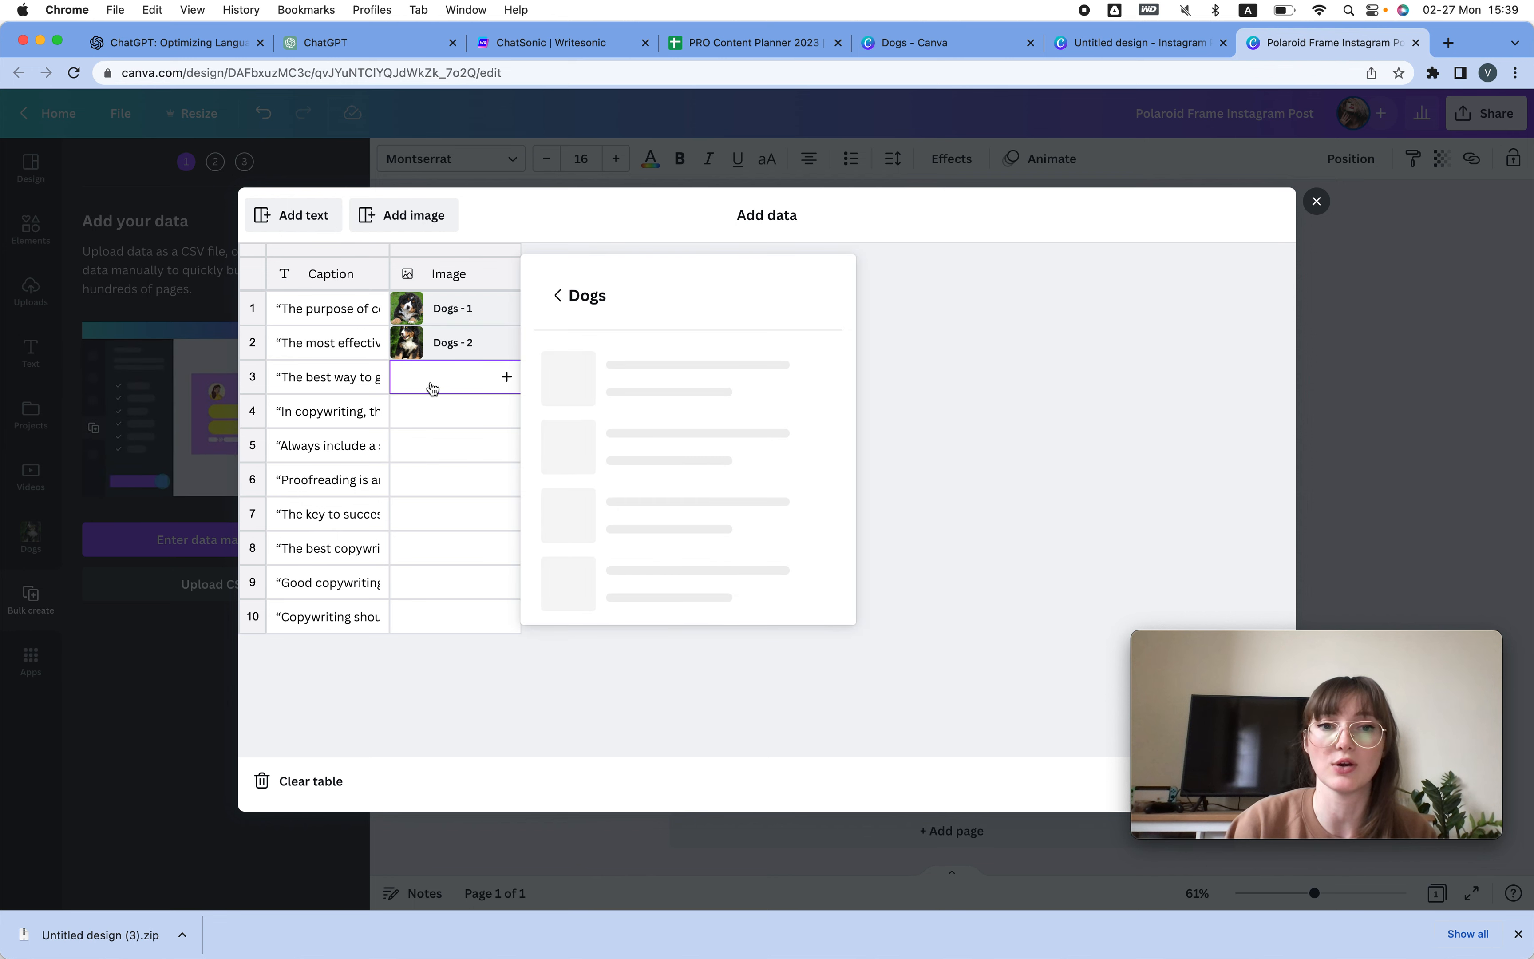
pyautogui.scroll(-3, 729, 507)
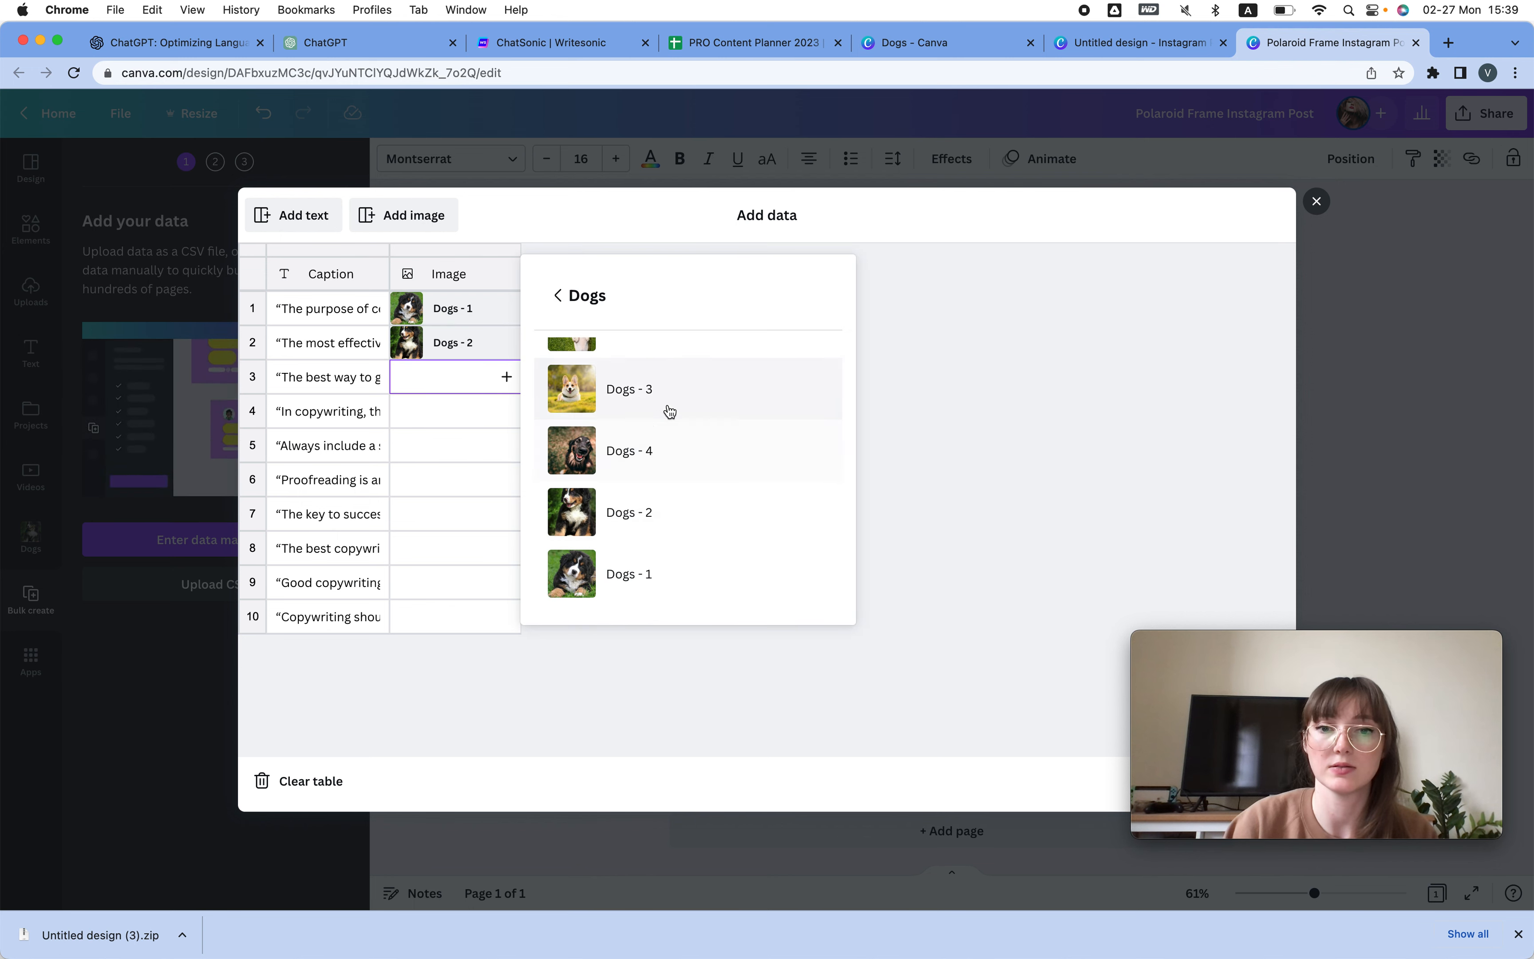
pyautogui.click(667, 388)
pyautogui.click(480, 413)
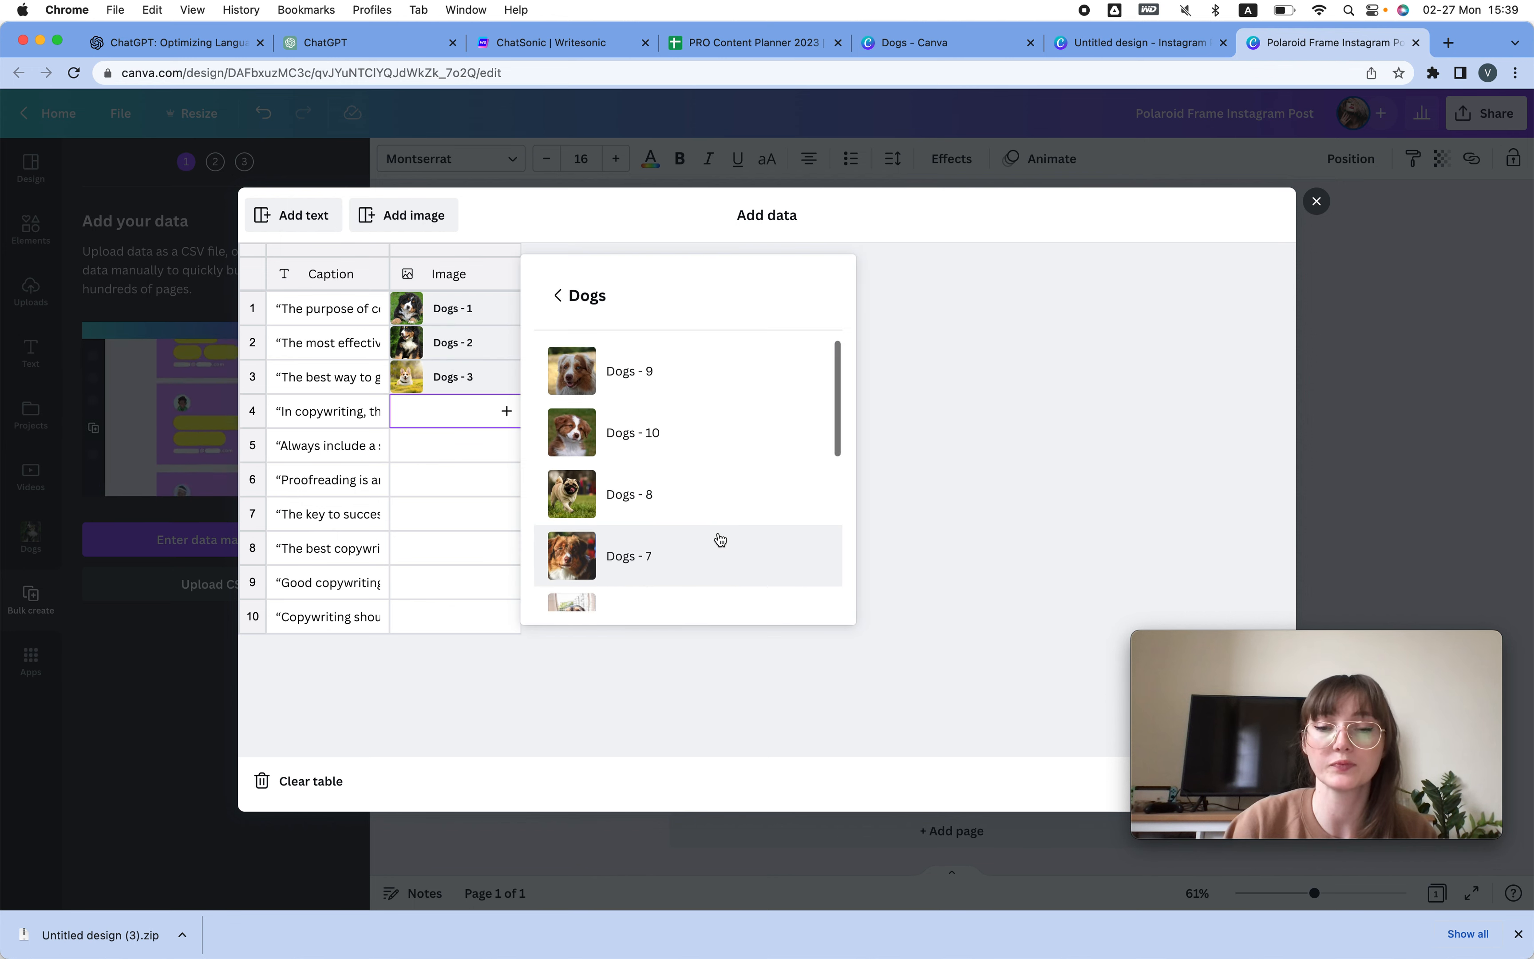
pyautogui.scroll(-5, 718, 539)
pyautogui.click(678, 469)
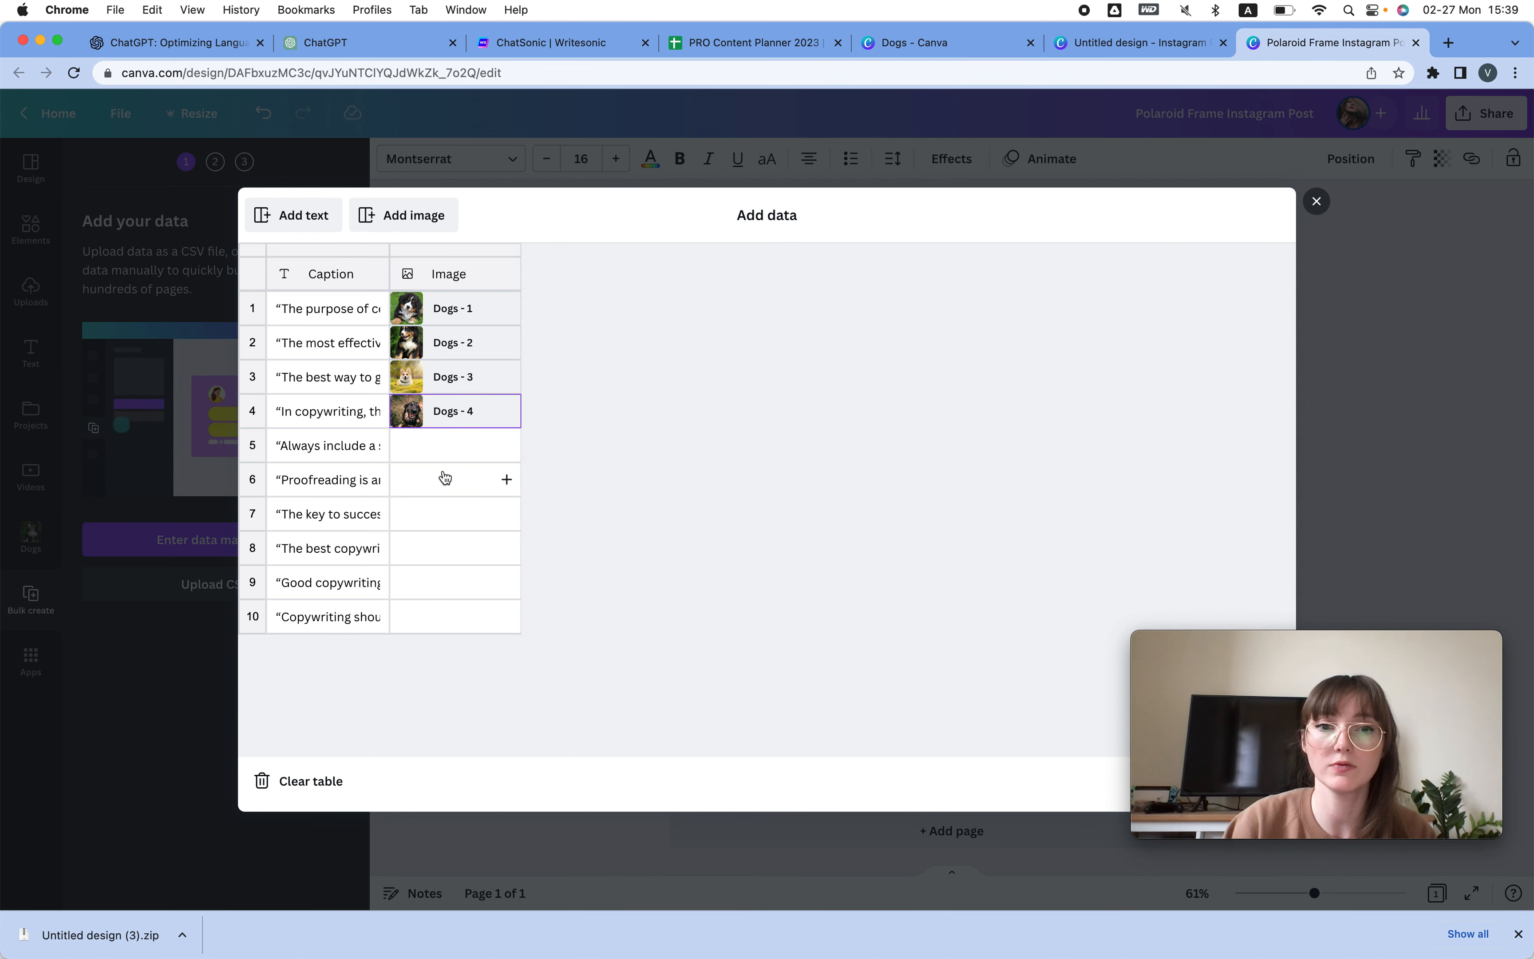
# Assign the Dogs - 5 and Dogs - 6 images to rows 5 and 6 of the image column.
pyautogui.click(468, 447)
pyautogui.scroll(-5, 764, 520)
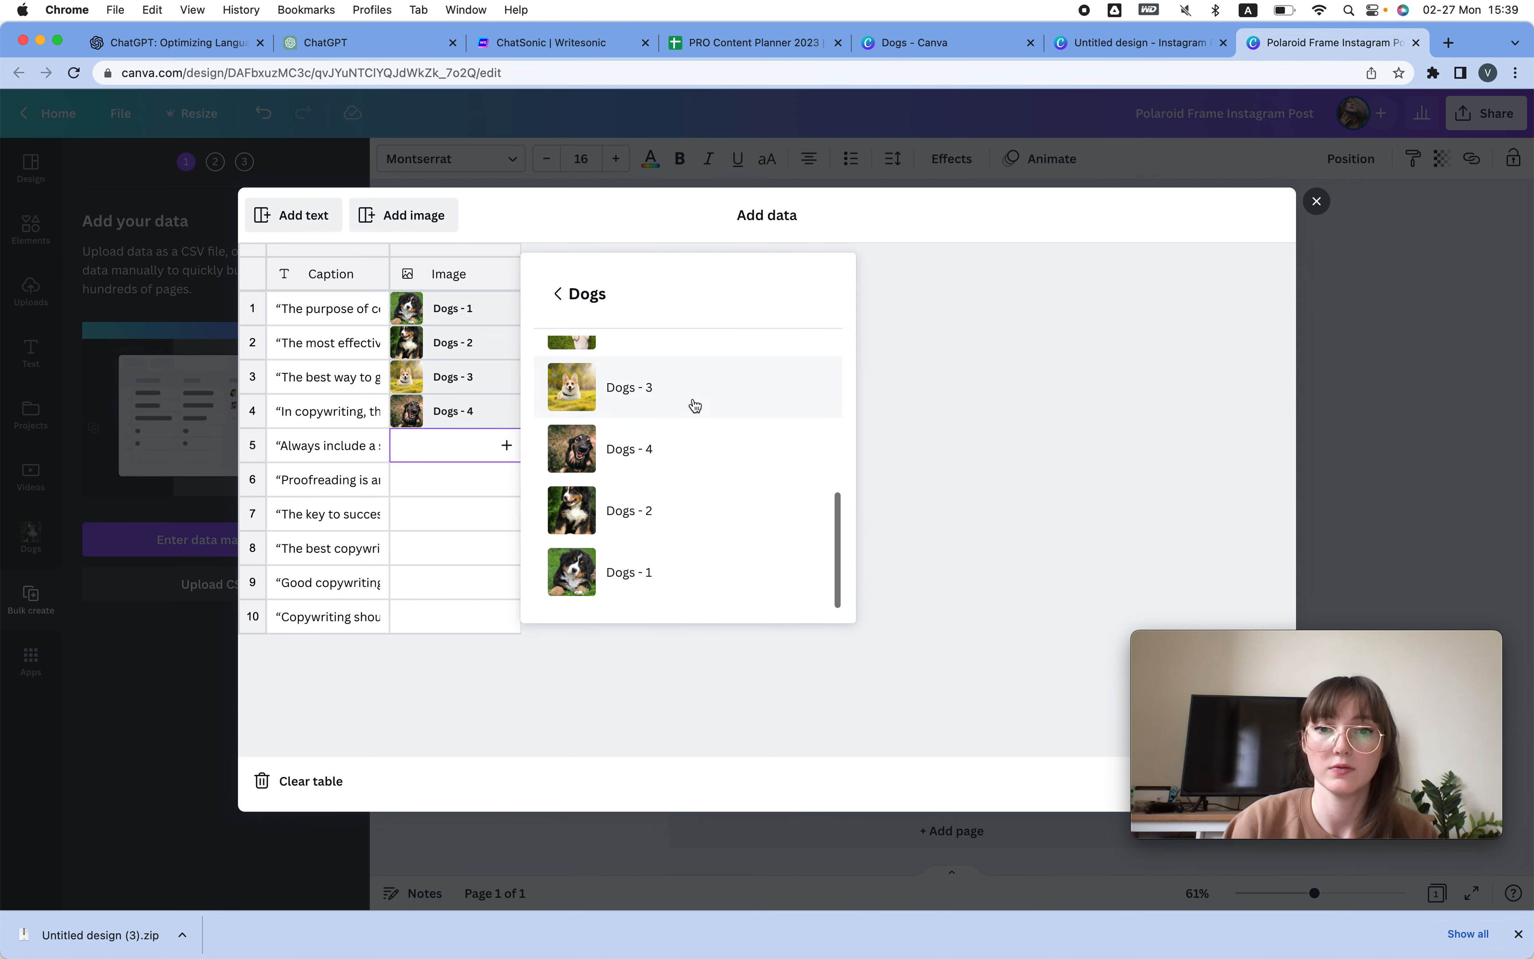
pyautogui.scroll(5, 694, 405)
pyautogui.click(674, 486)
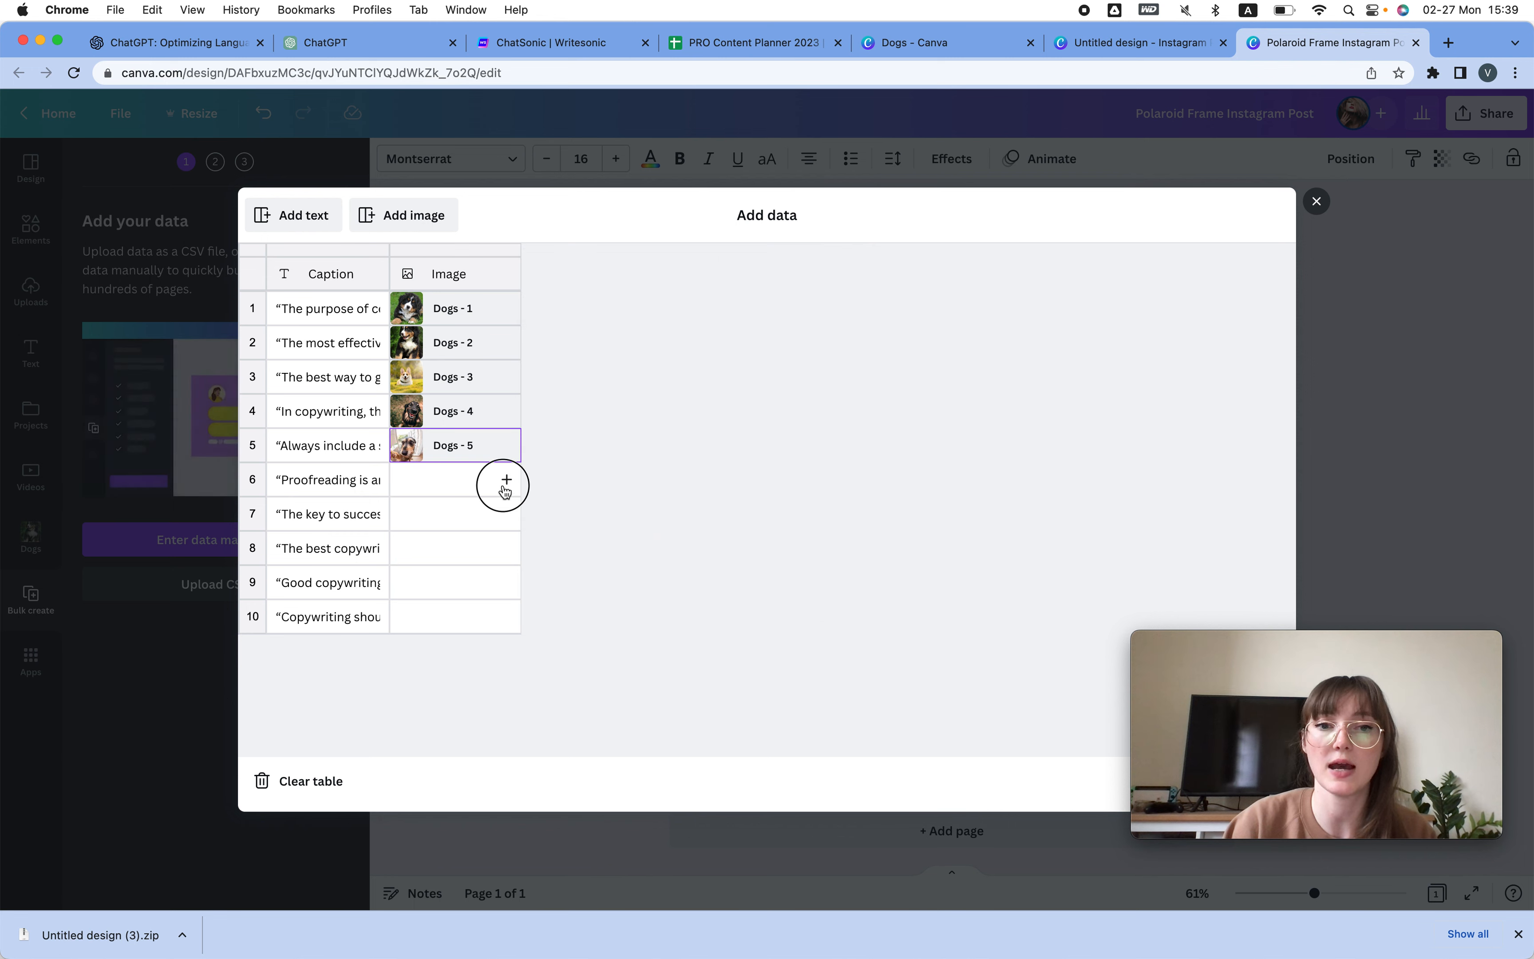
pyautogui.click(505, 489)
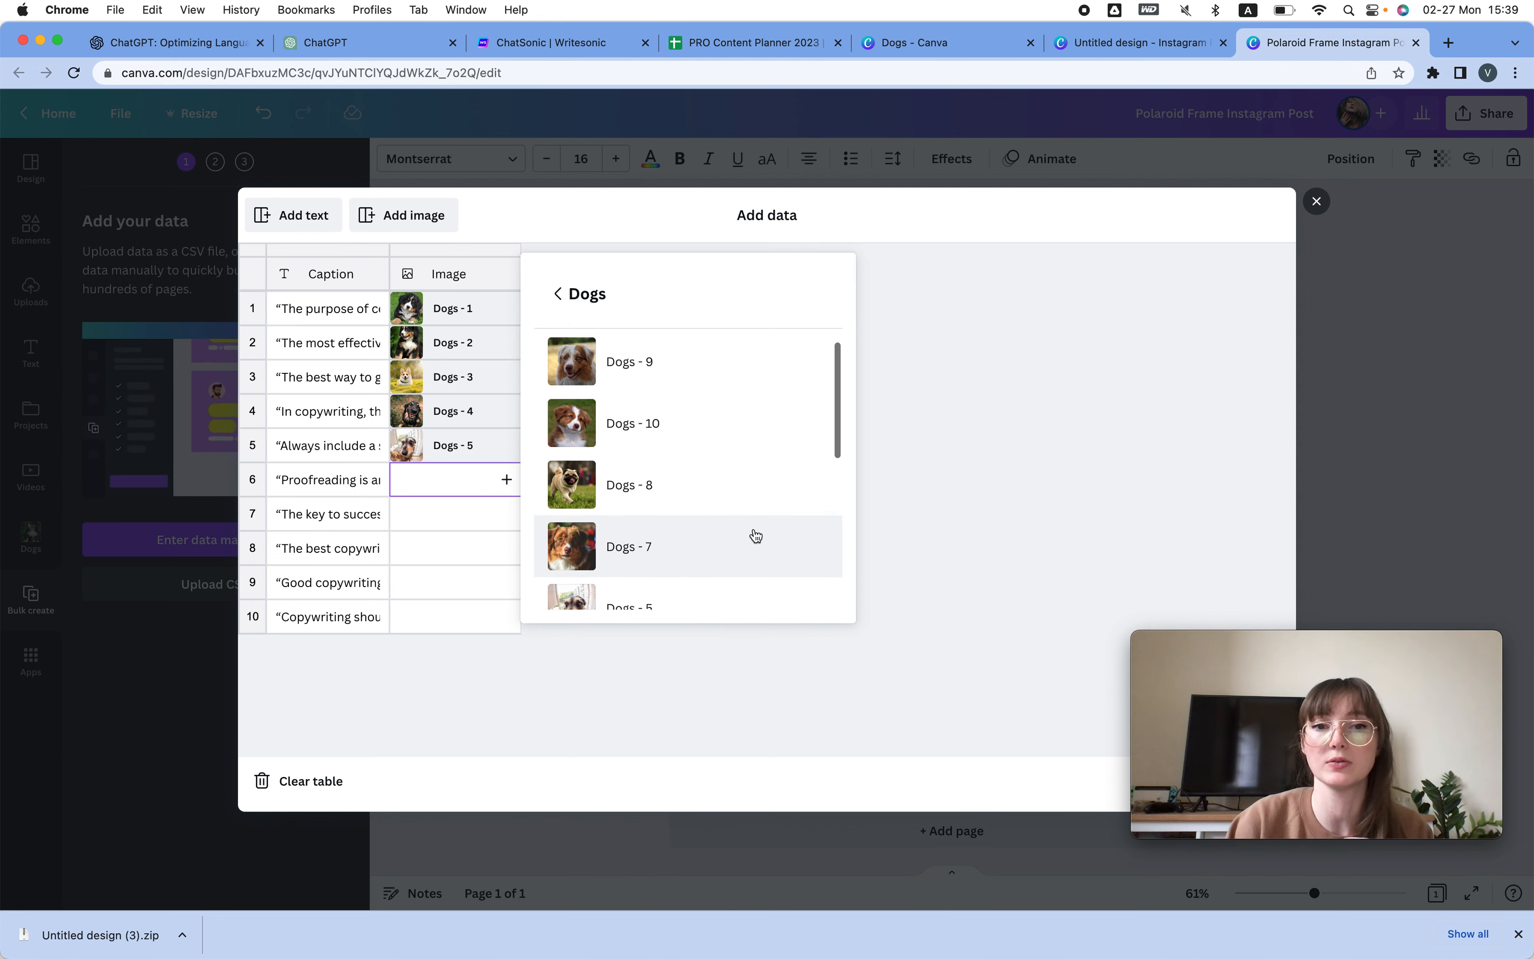
pyautogui.scroll(-3, 755, 536)
pyautogui.click(730, 552)
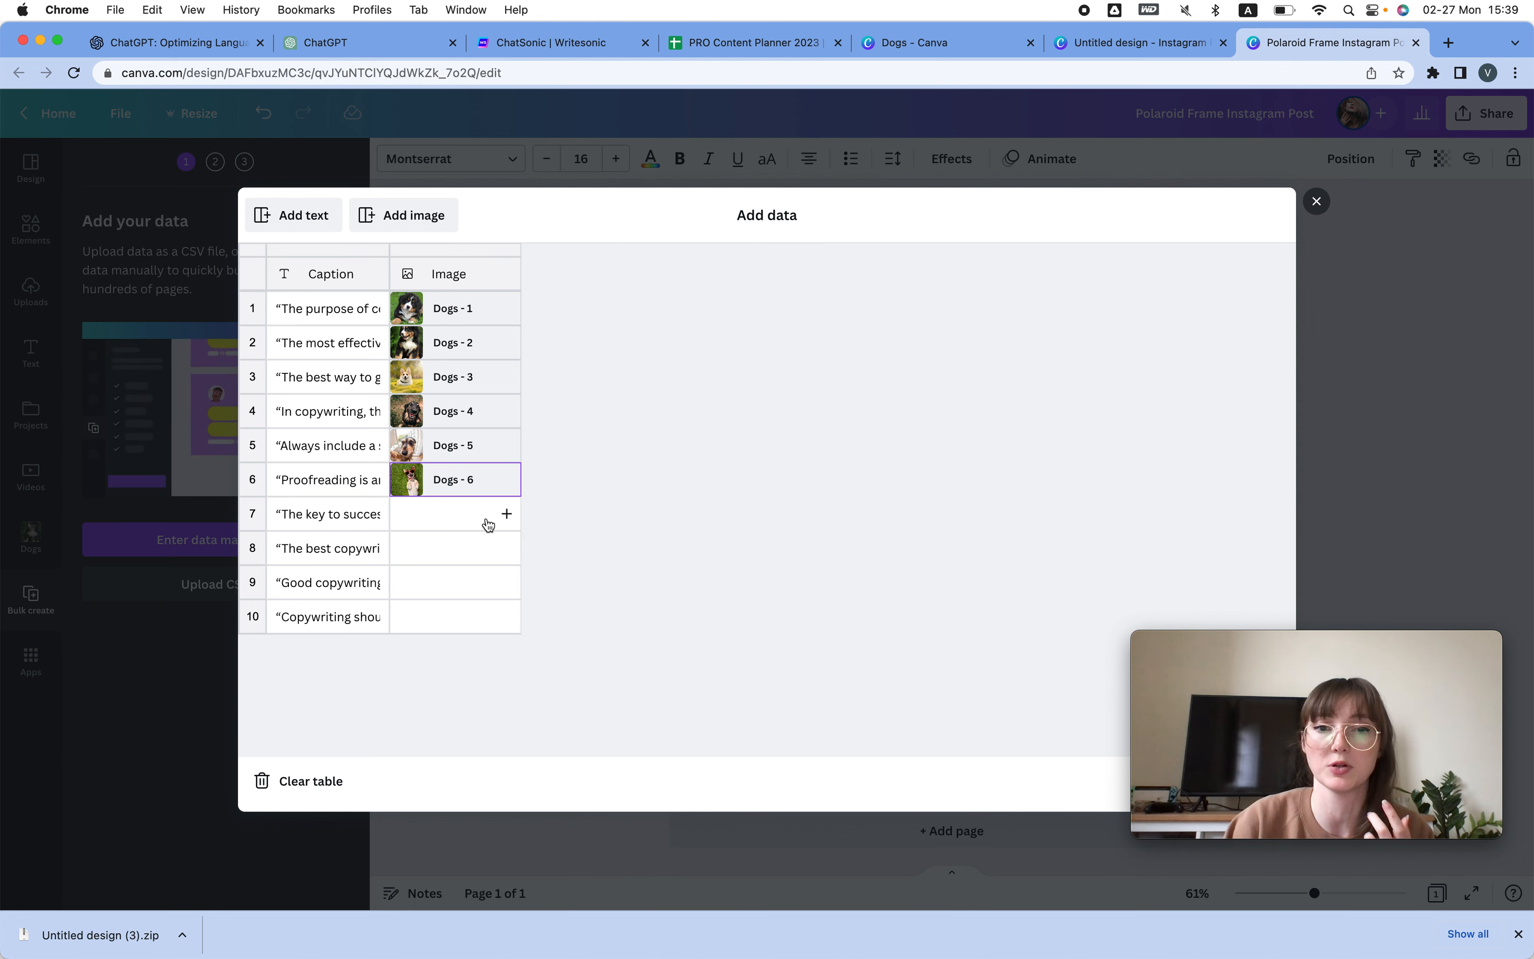
# Assign the Dogs - 7 and Dogs - 8 images to rows 7 and 8 of the image column.
pyautogui.click(489, 524)
pyautogui.click(750, 544)
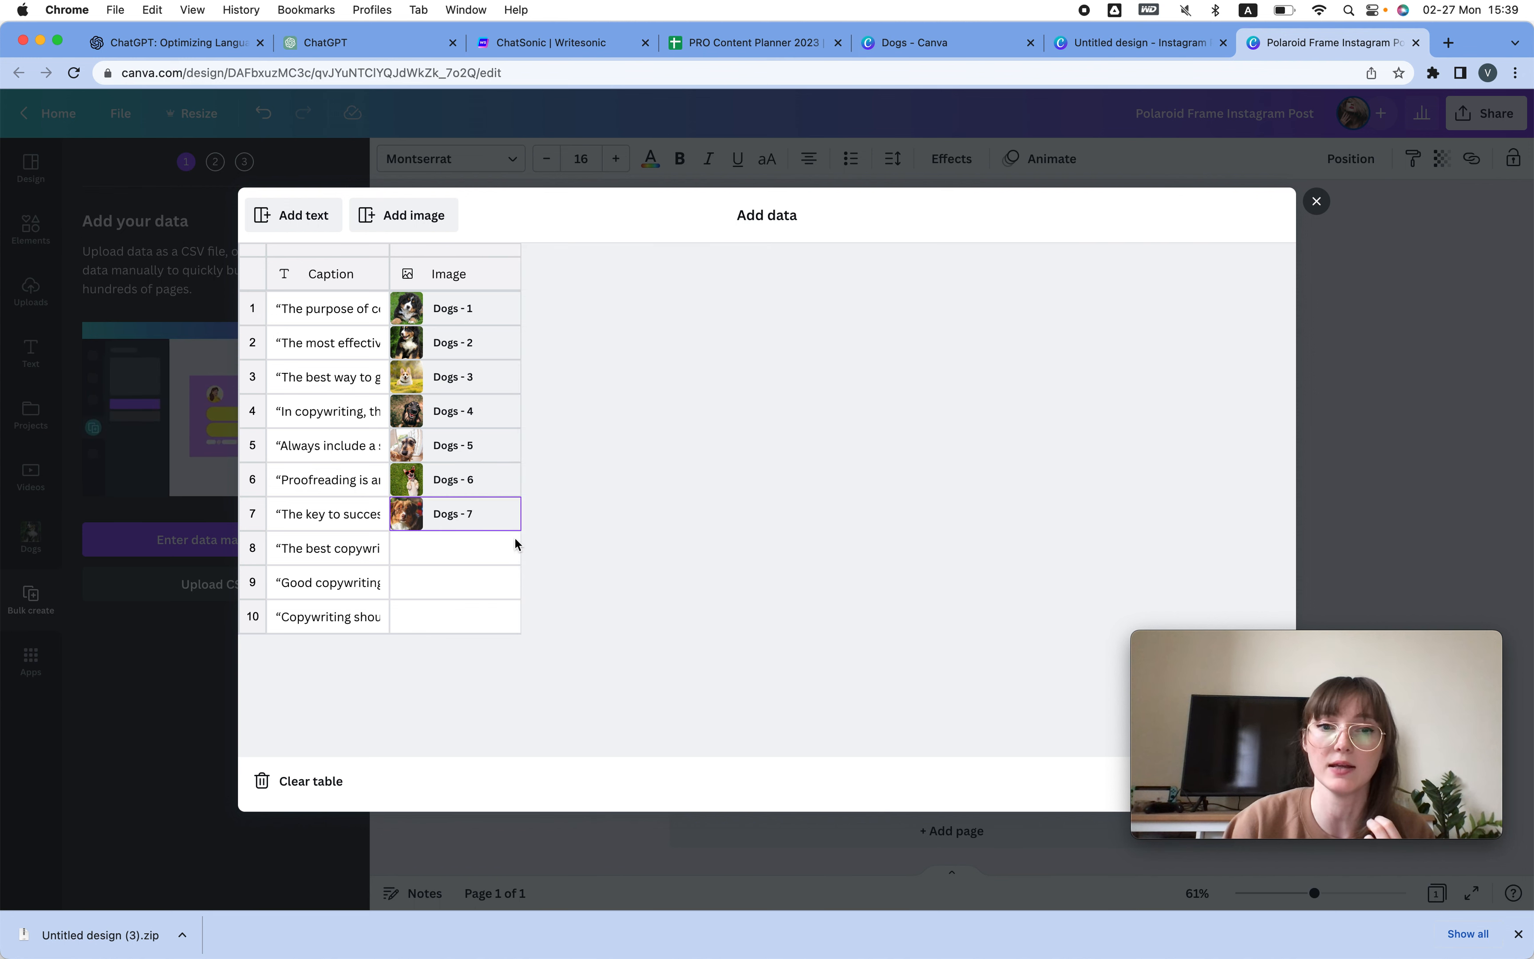
pyautogui.click(507, 546)
pyautogui.click(736, 493)
# Assign the Dogs - 9 and Dogs - 10 images to rows 9 and 10, and finish entering the data.
pyautogui.click(461, 581)
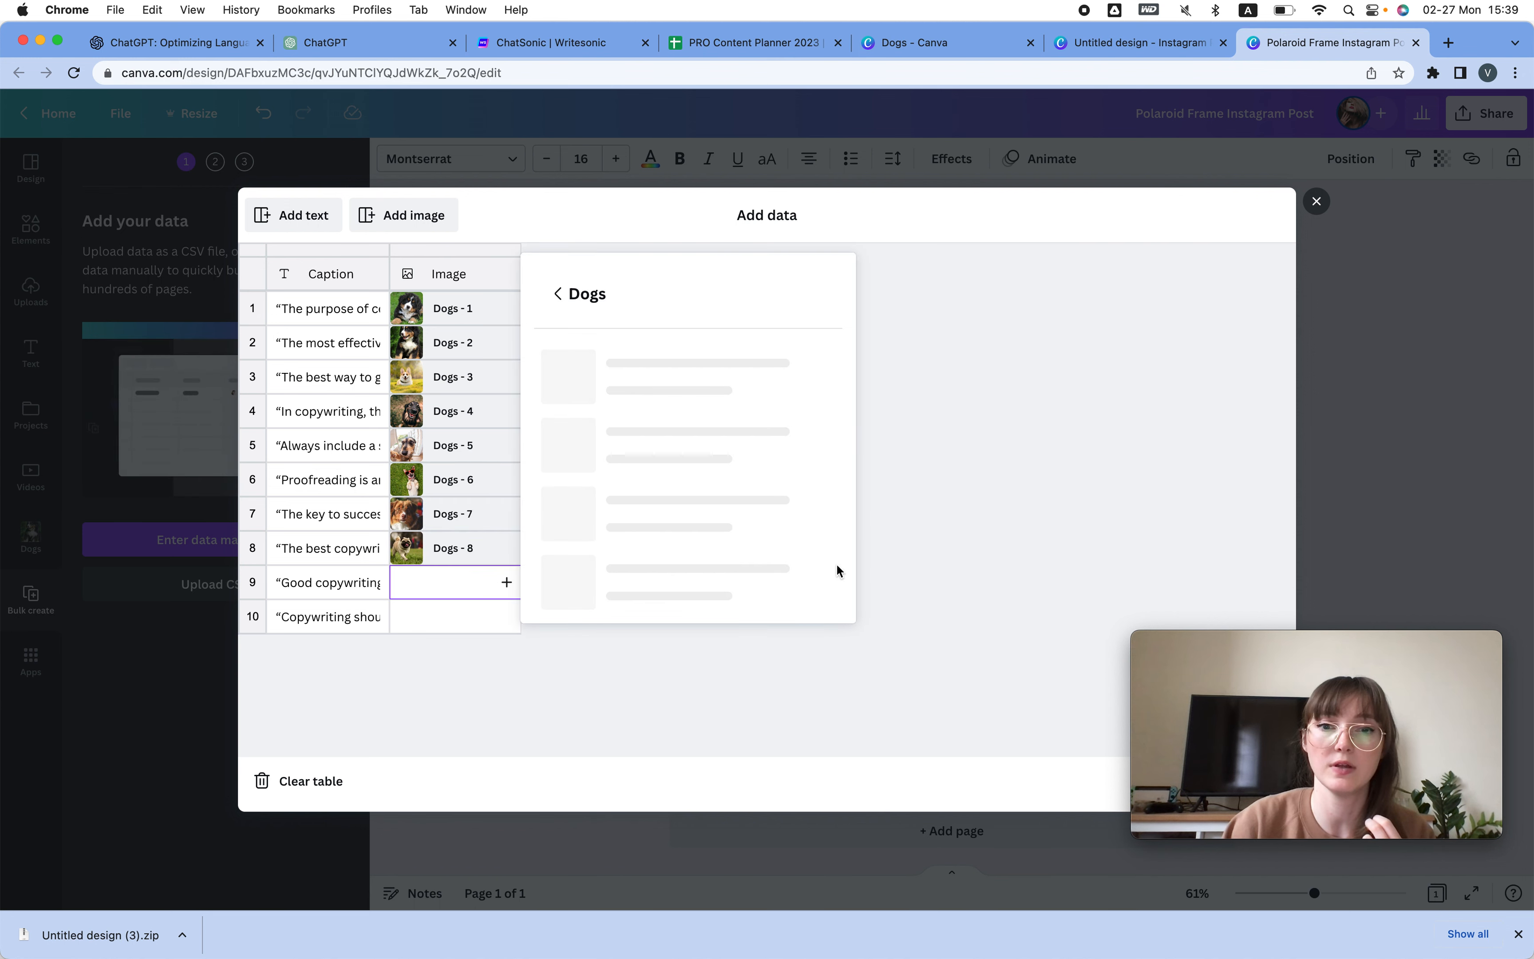
pyautogui.click(697, 373)
pyautogui.click(488, 625)
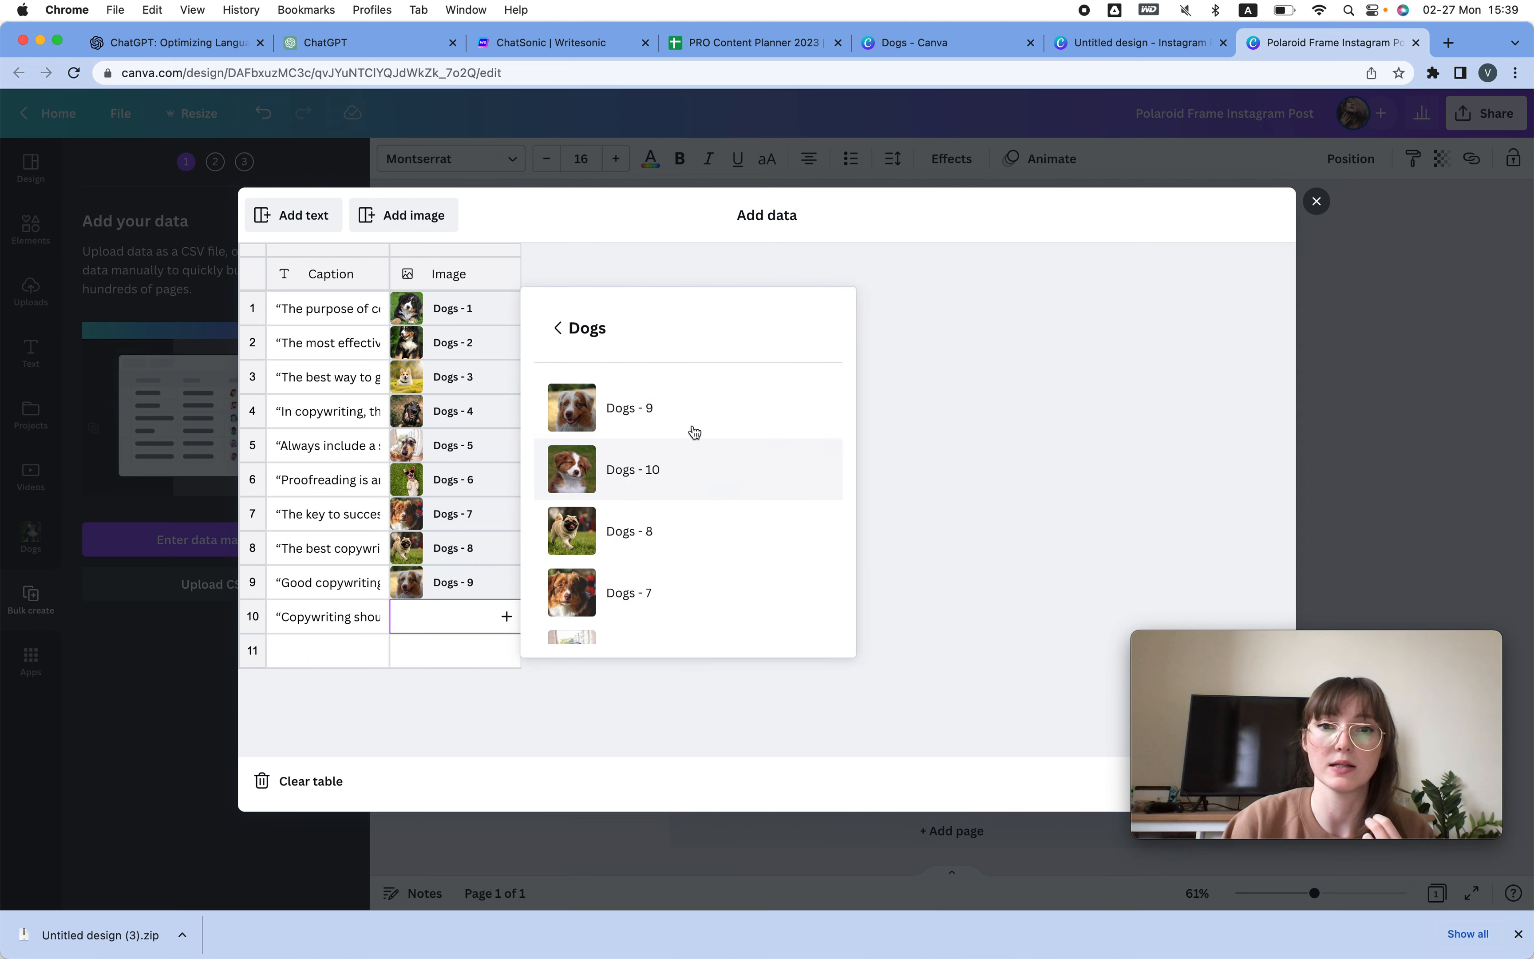
pyautogui.click(692, 466)
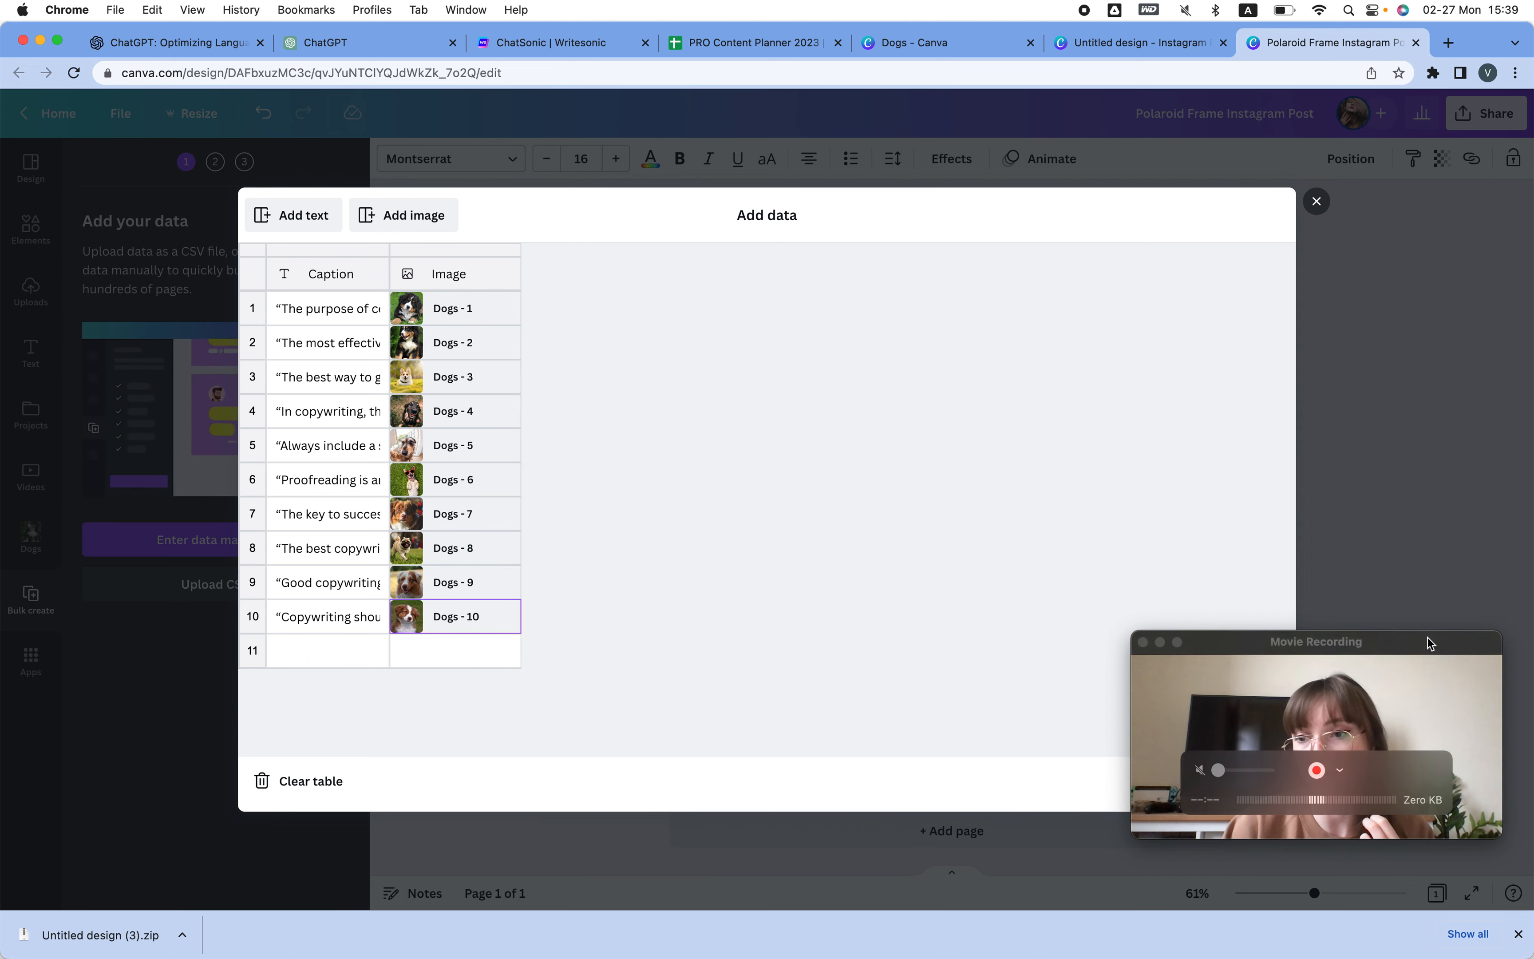
pyautogui.moveTo(1428, 641); pyautogui.dragTo(1429, 342)
pyautogui.click(1255, 781)
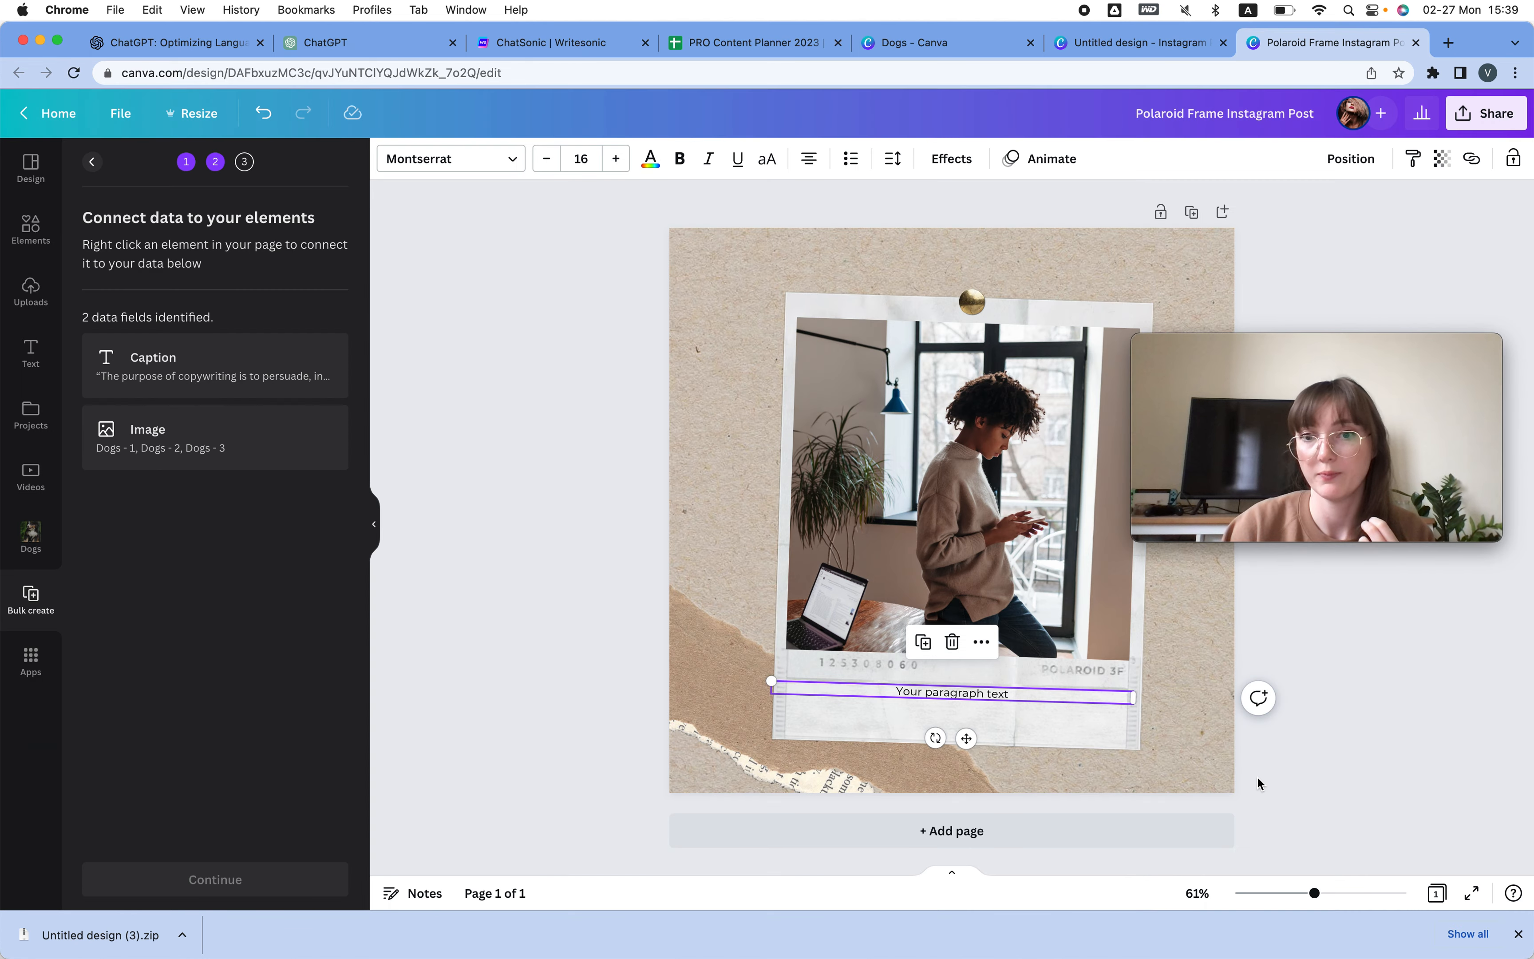
# Delete the photo of the woman with the phone from inside the polaroid.
pyautogui.click(898, 412)
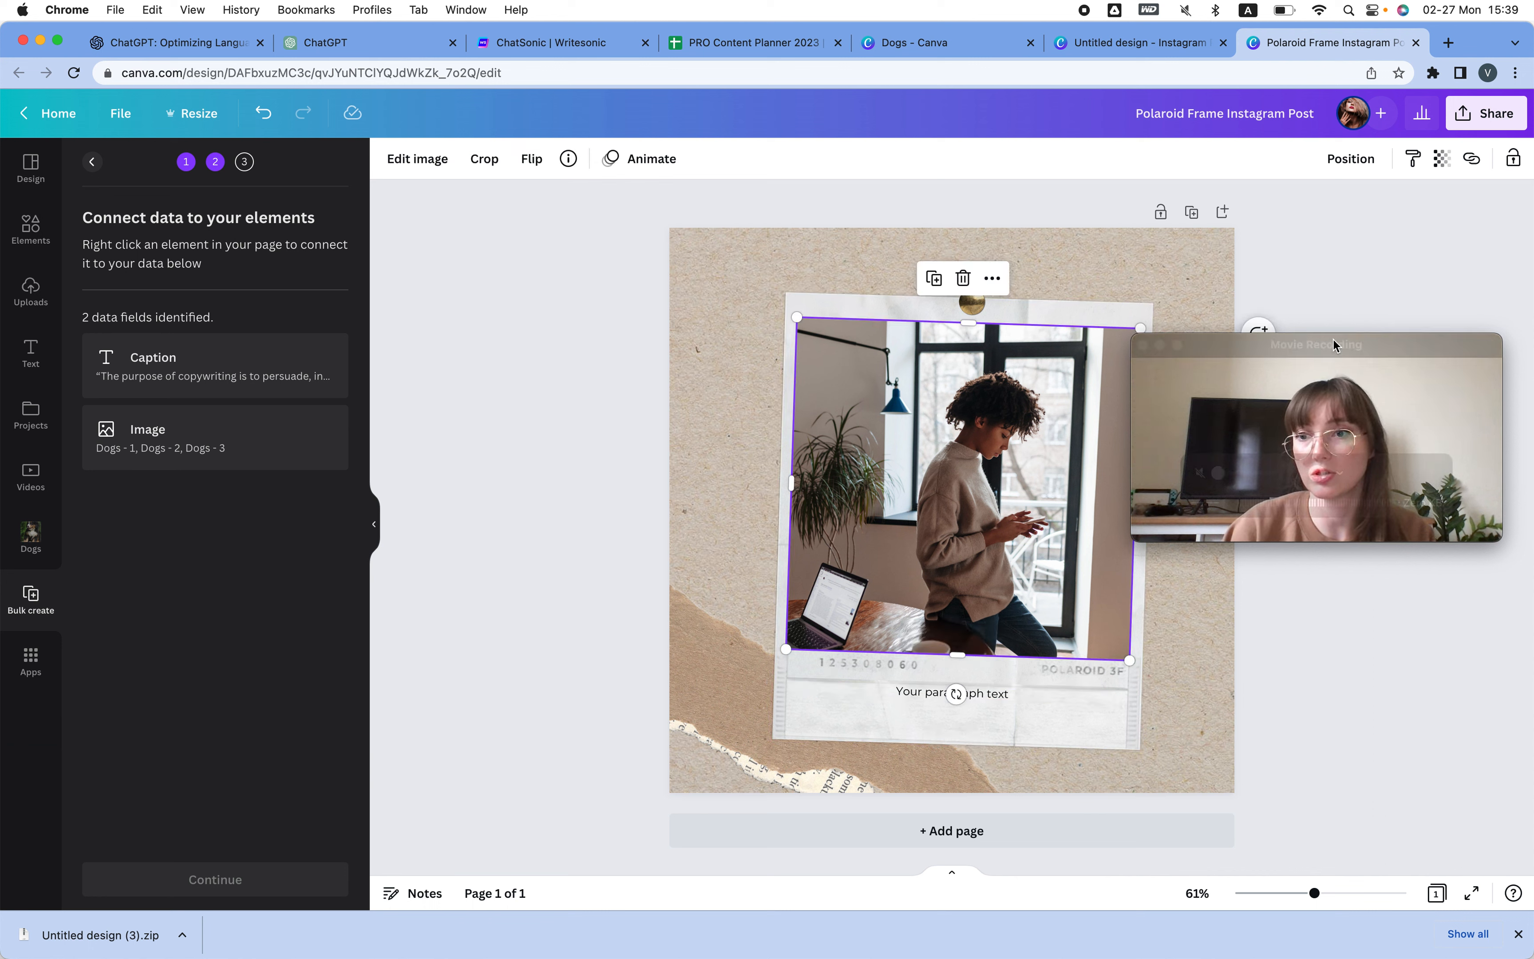
pyautogui.moveTo(1337, 348); pyautogui.dragTo(1453, 514)
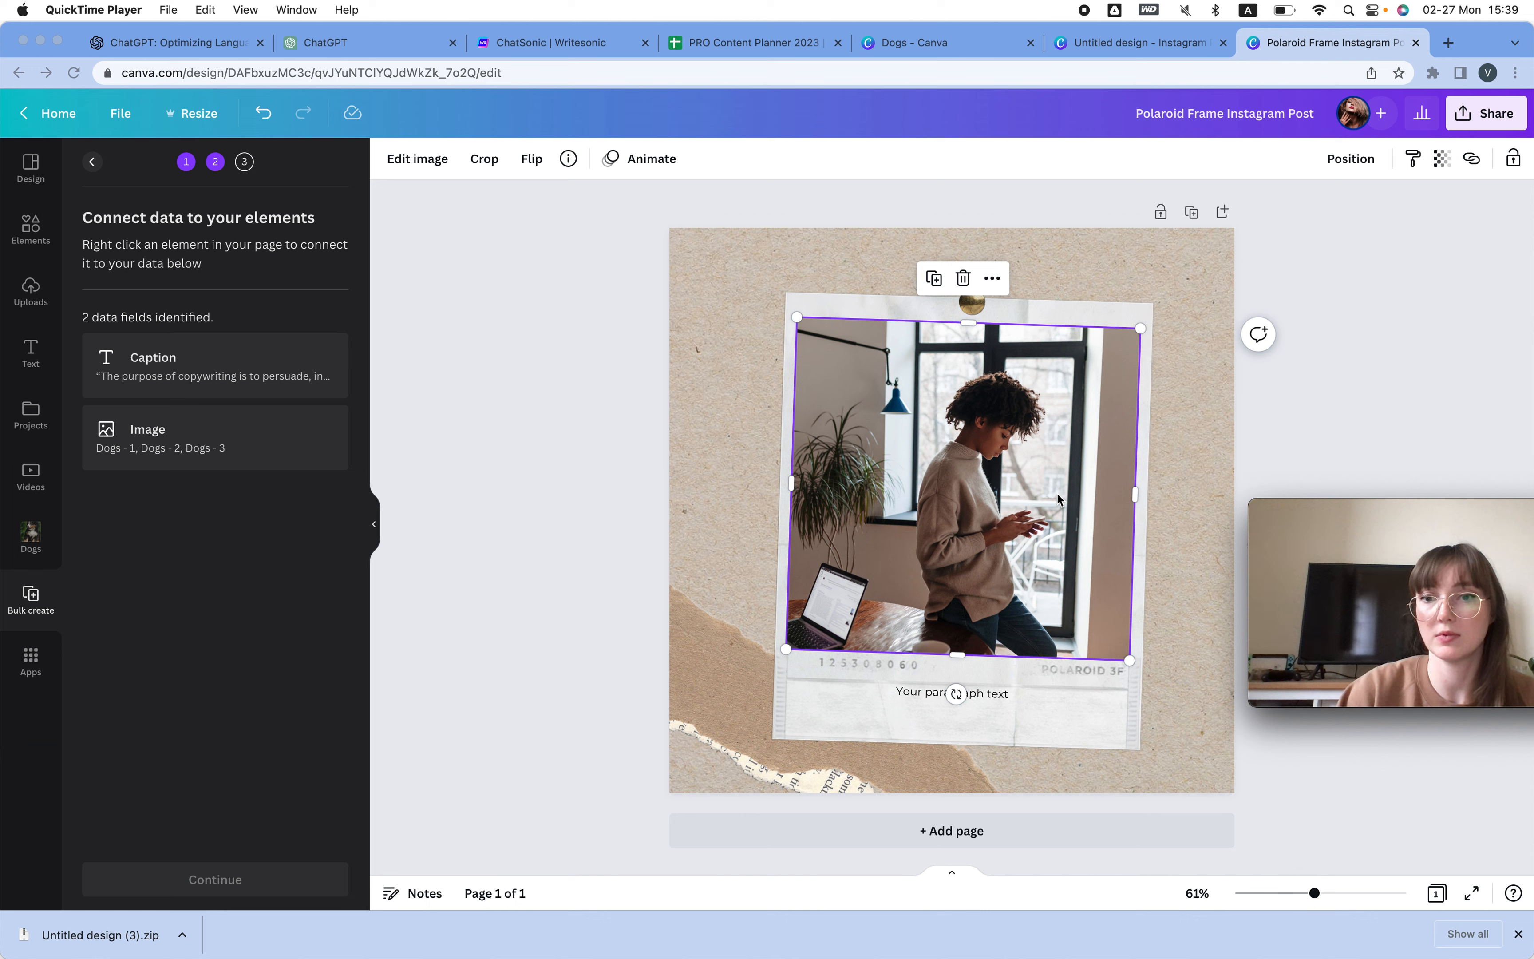
pyautogui.click(936, 494)
pyautogui.press('Delete')
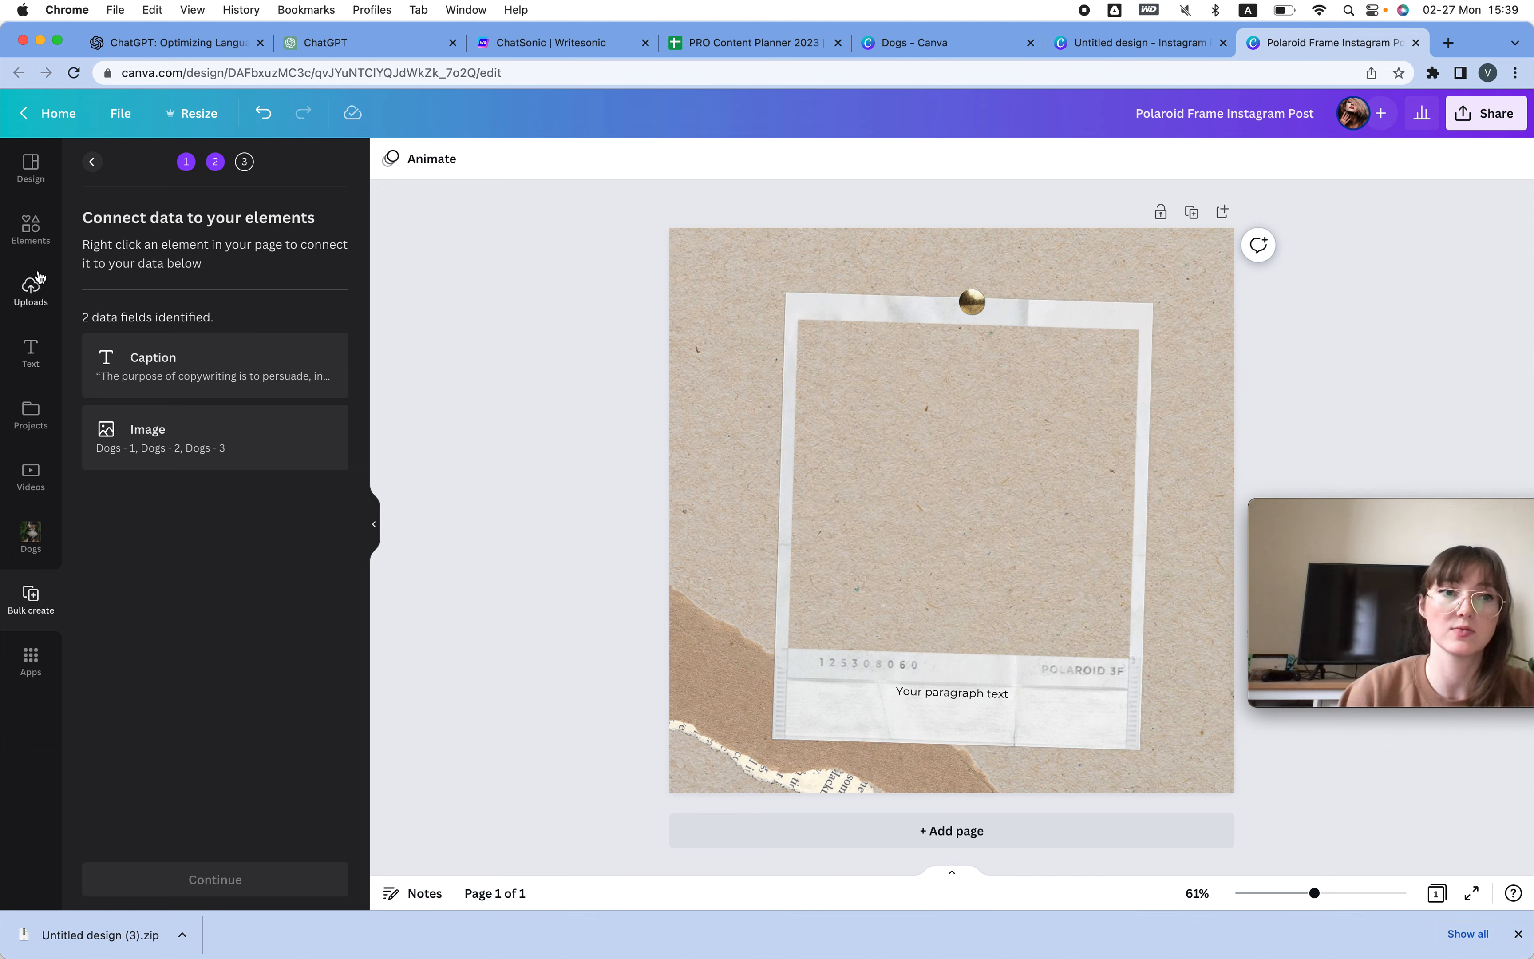
# Open the full Frames collection among the design elements and browse it for a frame that fits the polaroid.
pyautogui.click(29, 236)
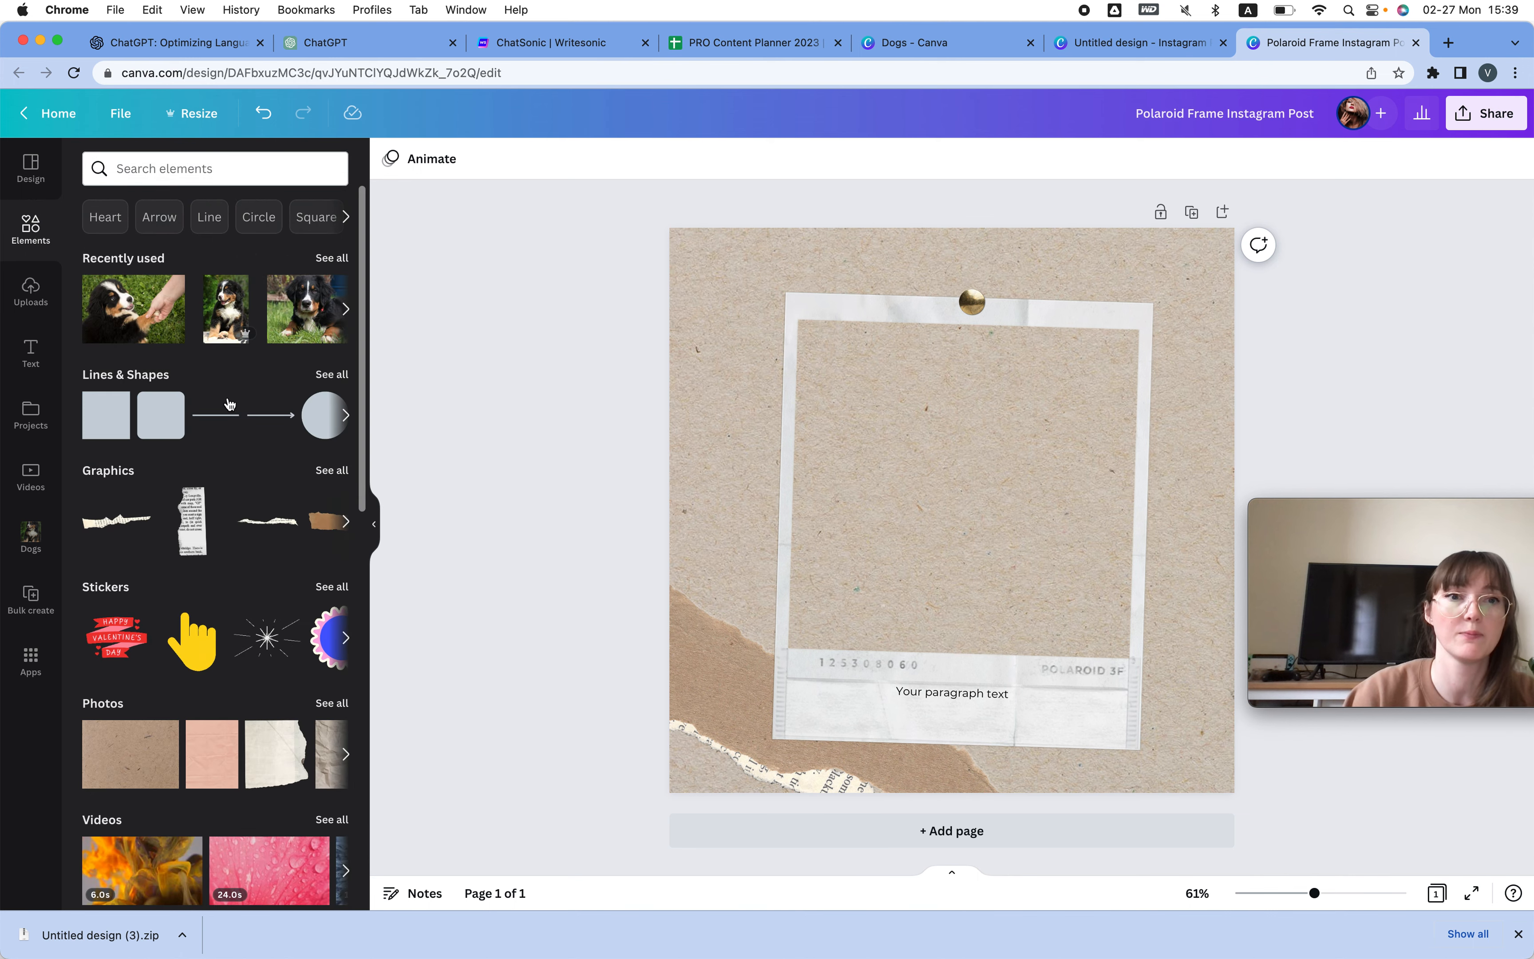
pyautogui.scroll(-10, 274, 265)
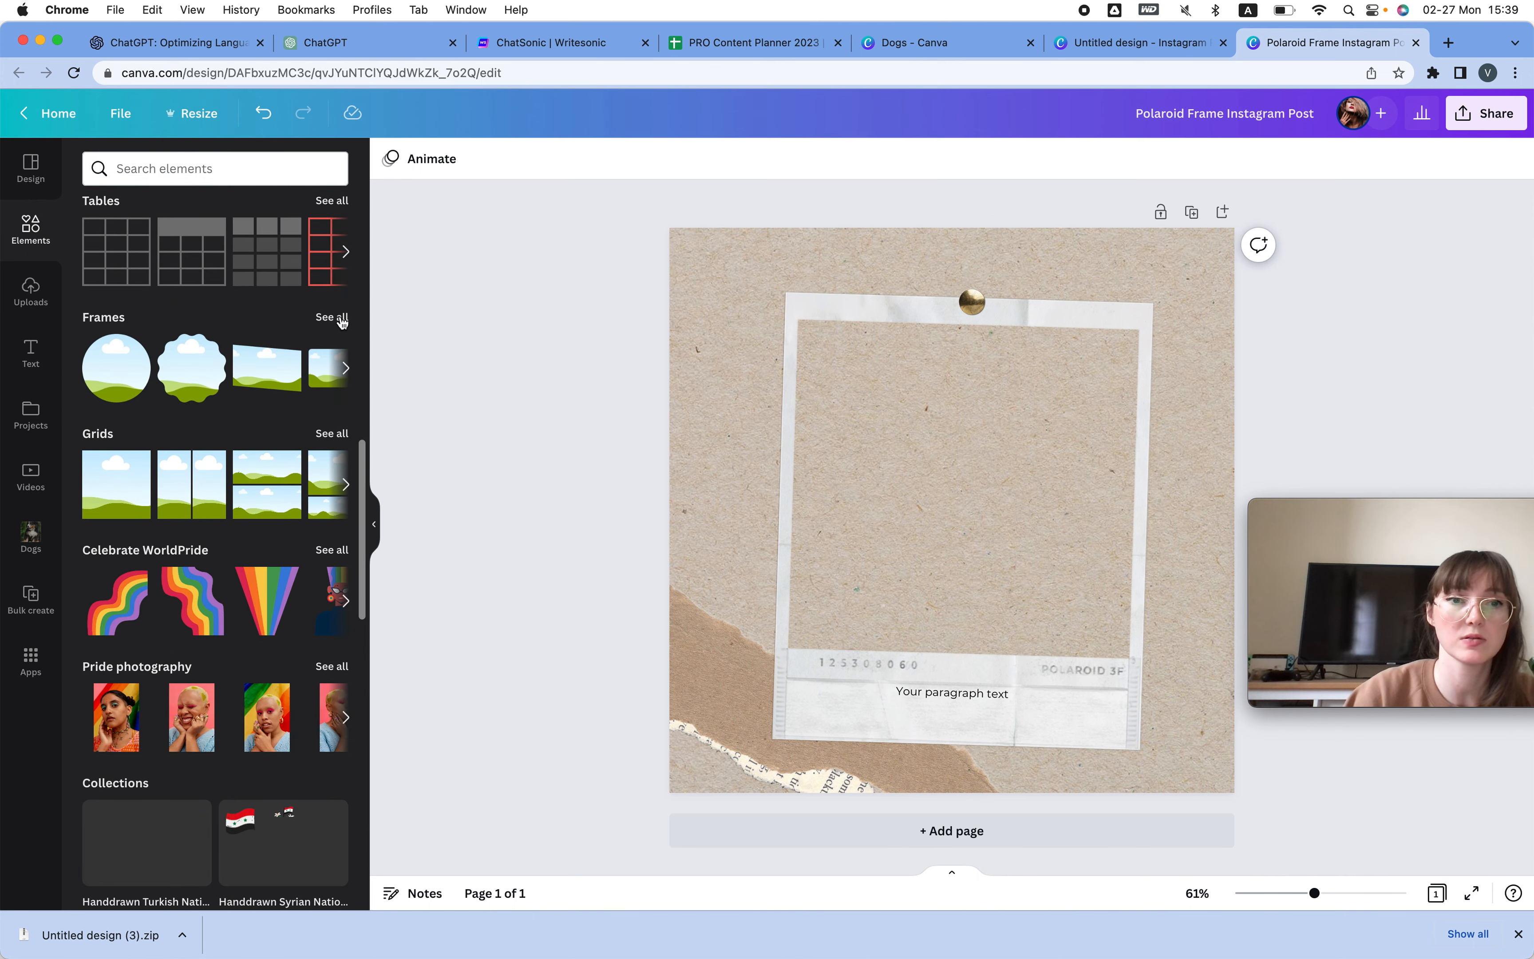
pyautogui.click(328, 315)
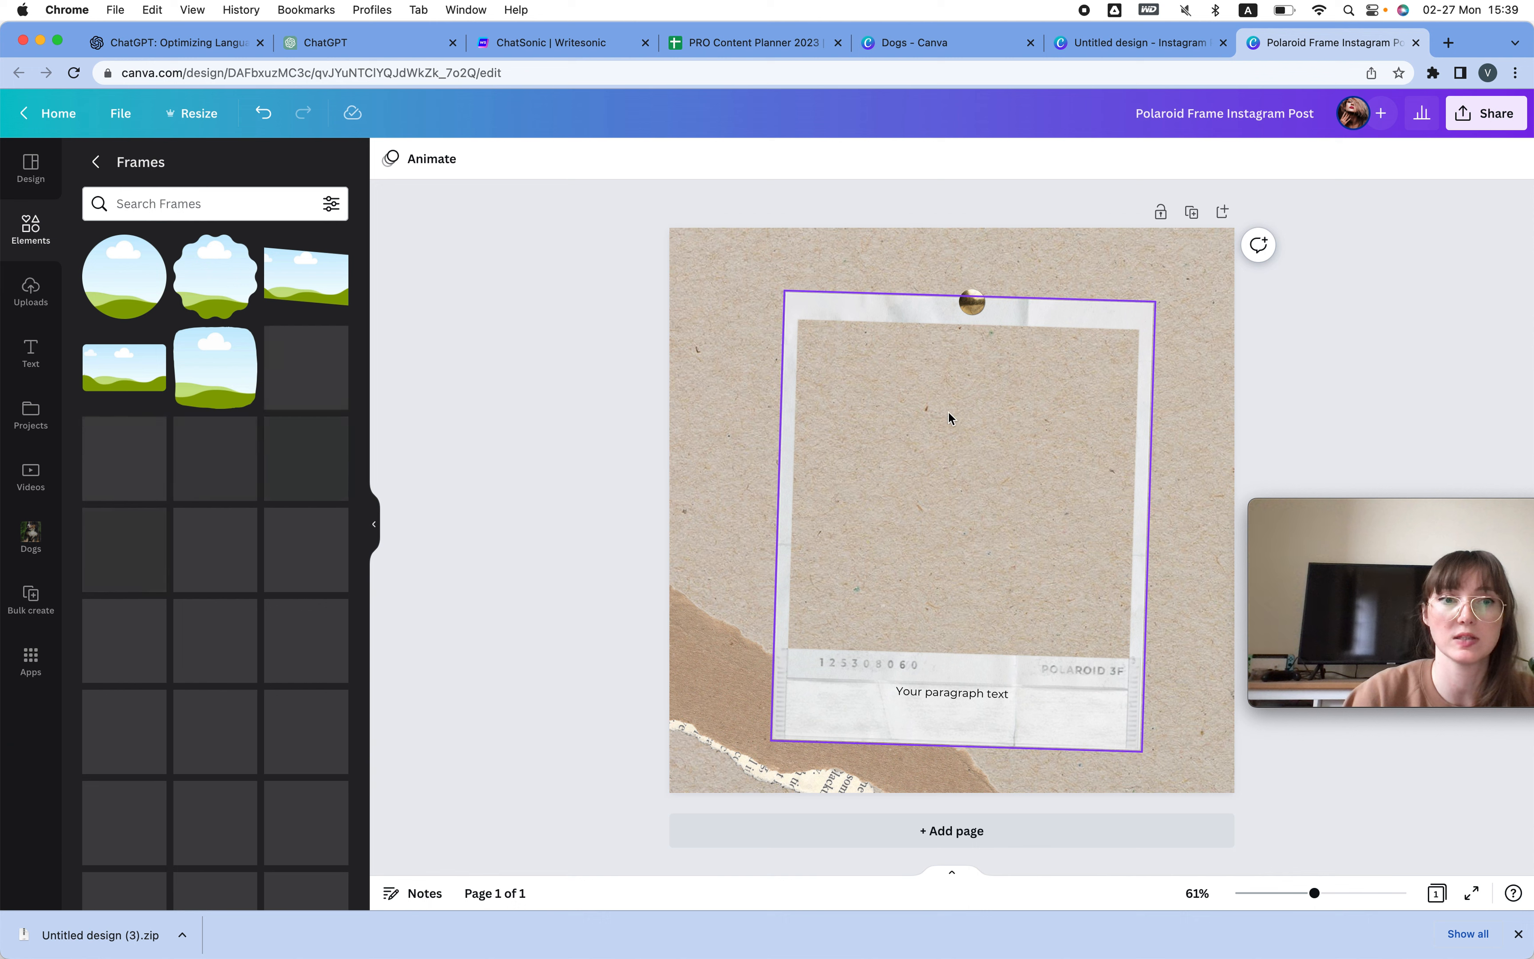
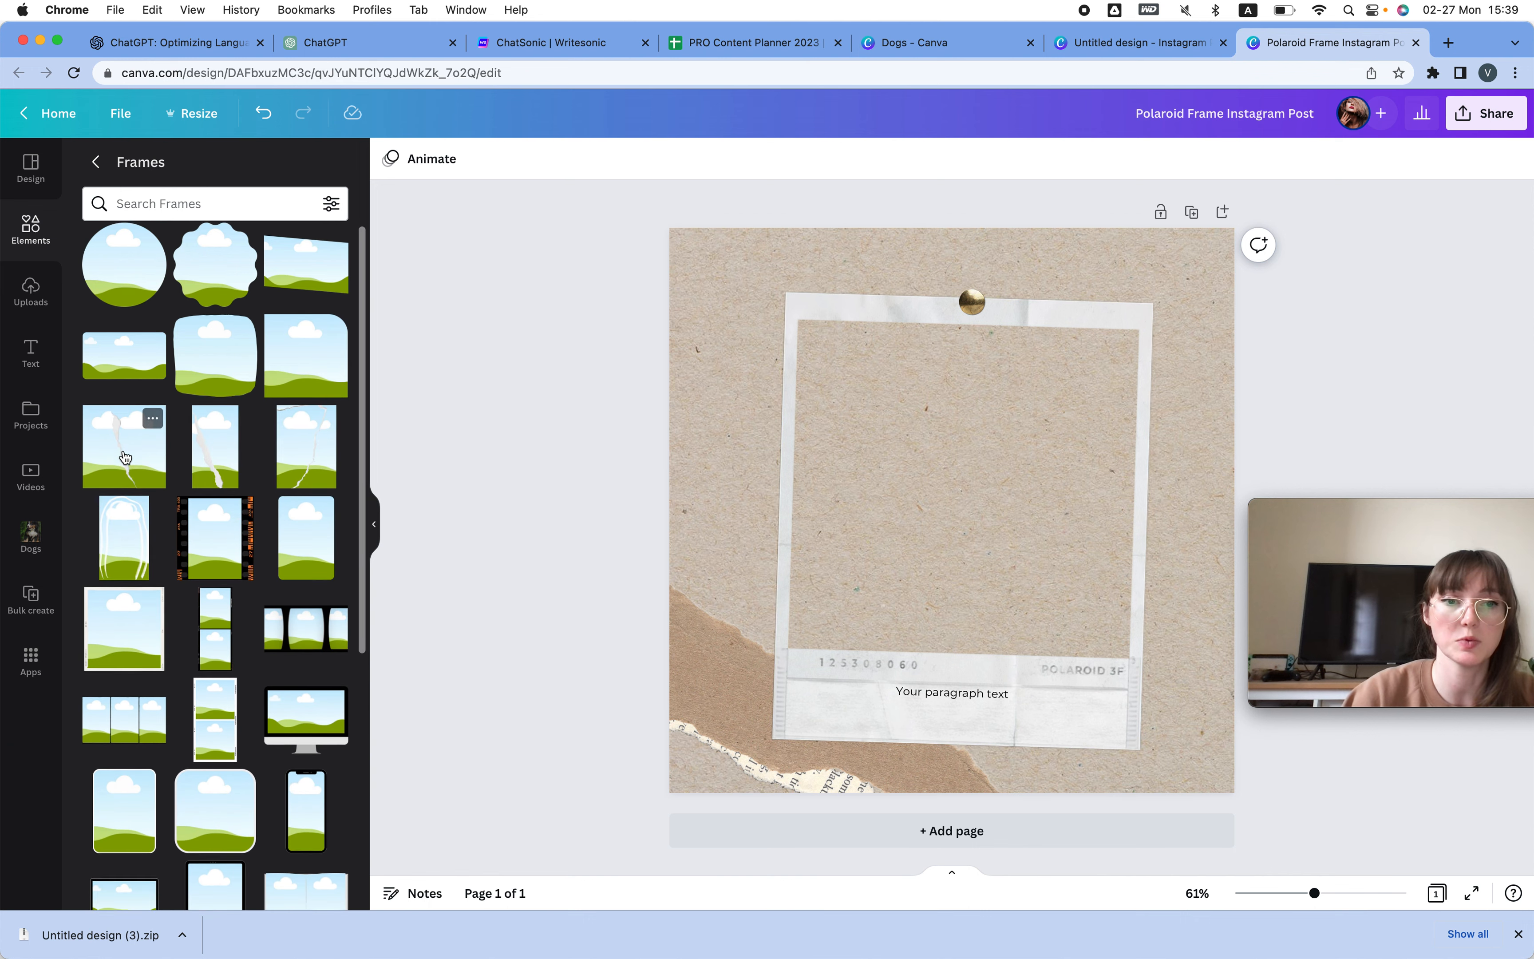
pyautogui.scroll(-3, 126, 457)
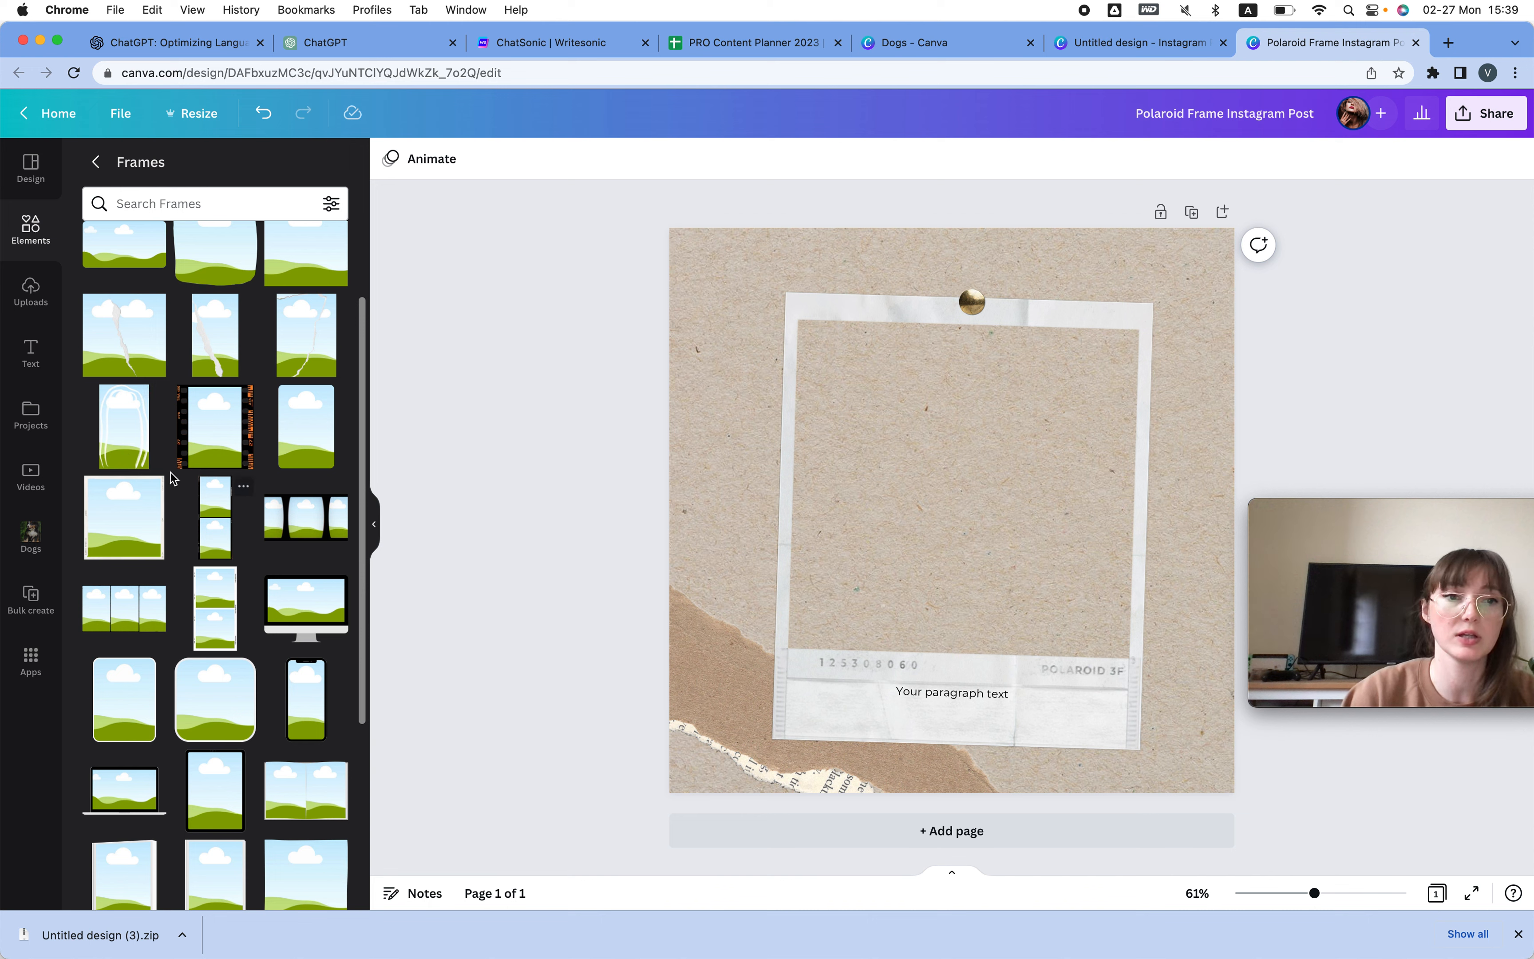
pyautogui.scroll(3, 174, 549)
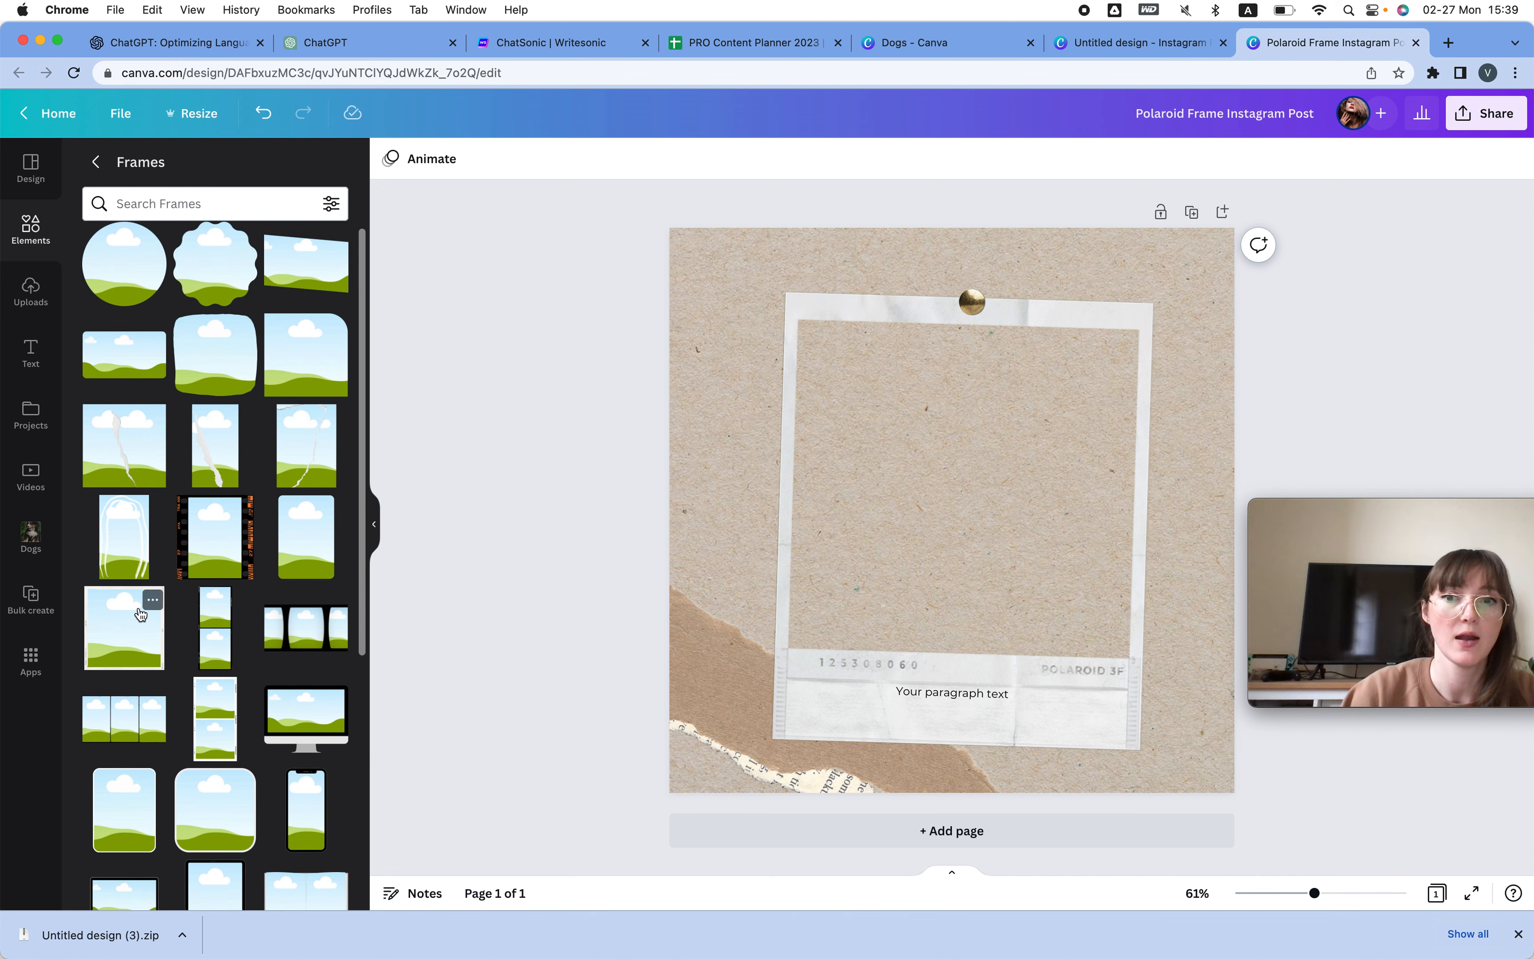
# Try a rounded-square frame enlarged over the polaroid's opening, and delete it again.
pyautogui.click(240, 388)
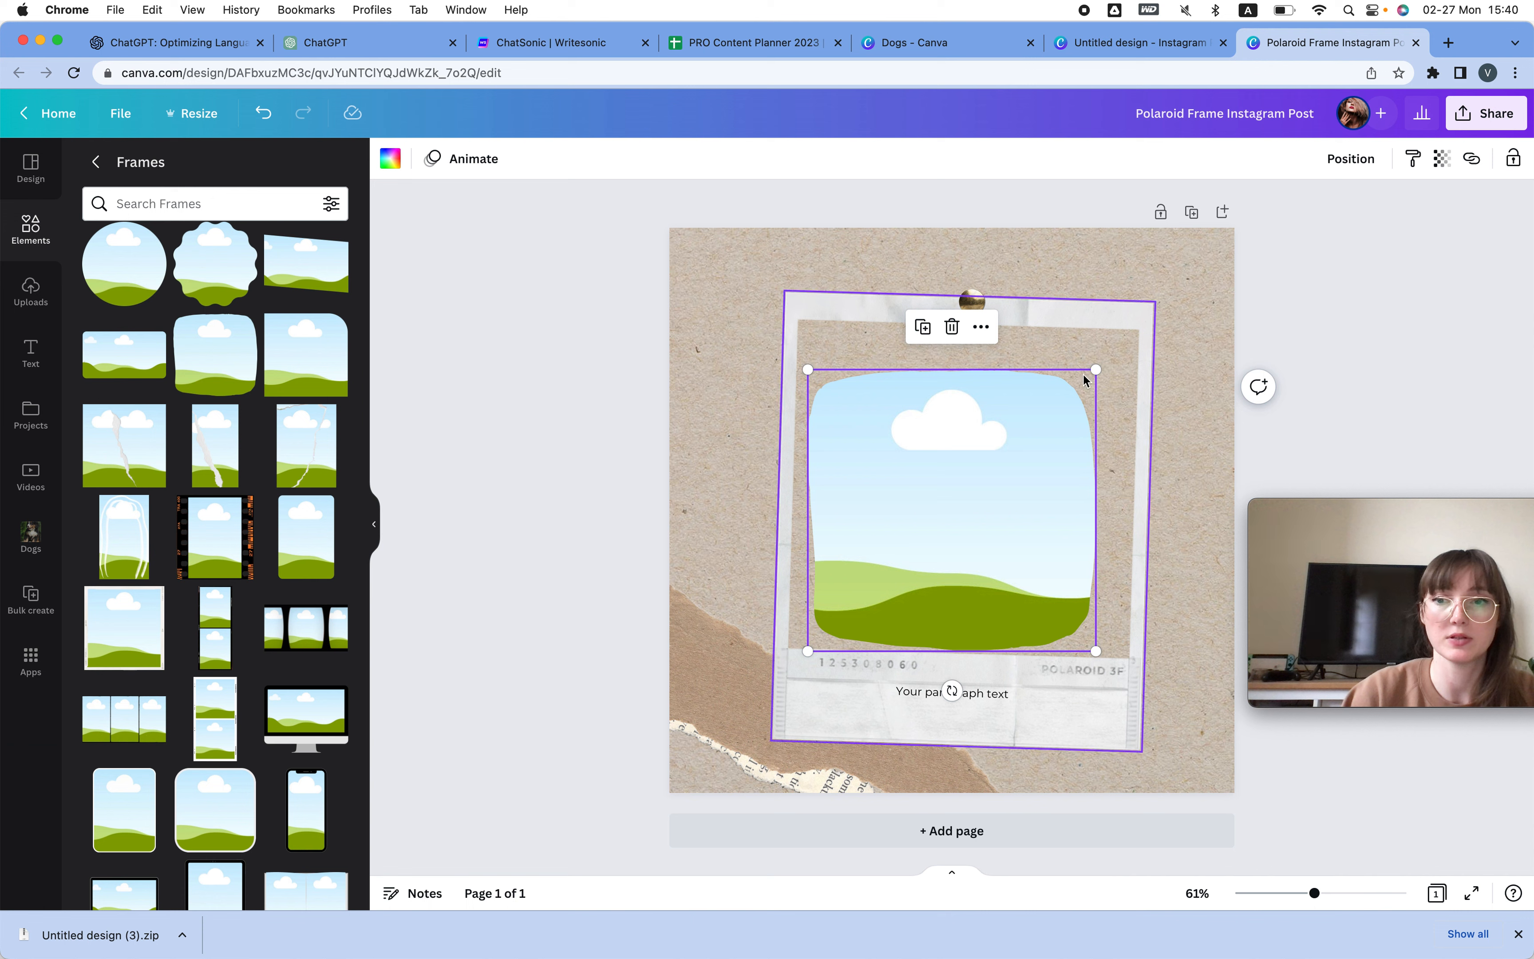
pyautogui.moveTo(1096, 368); pyautogui.dragTo(1144, 330)
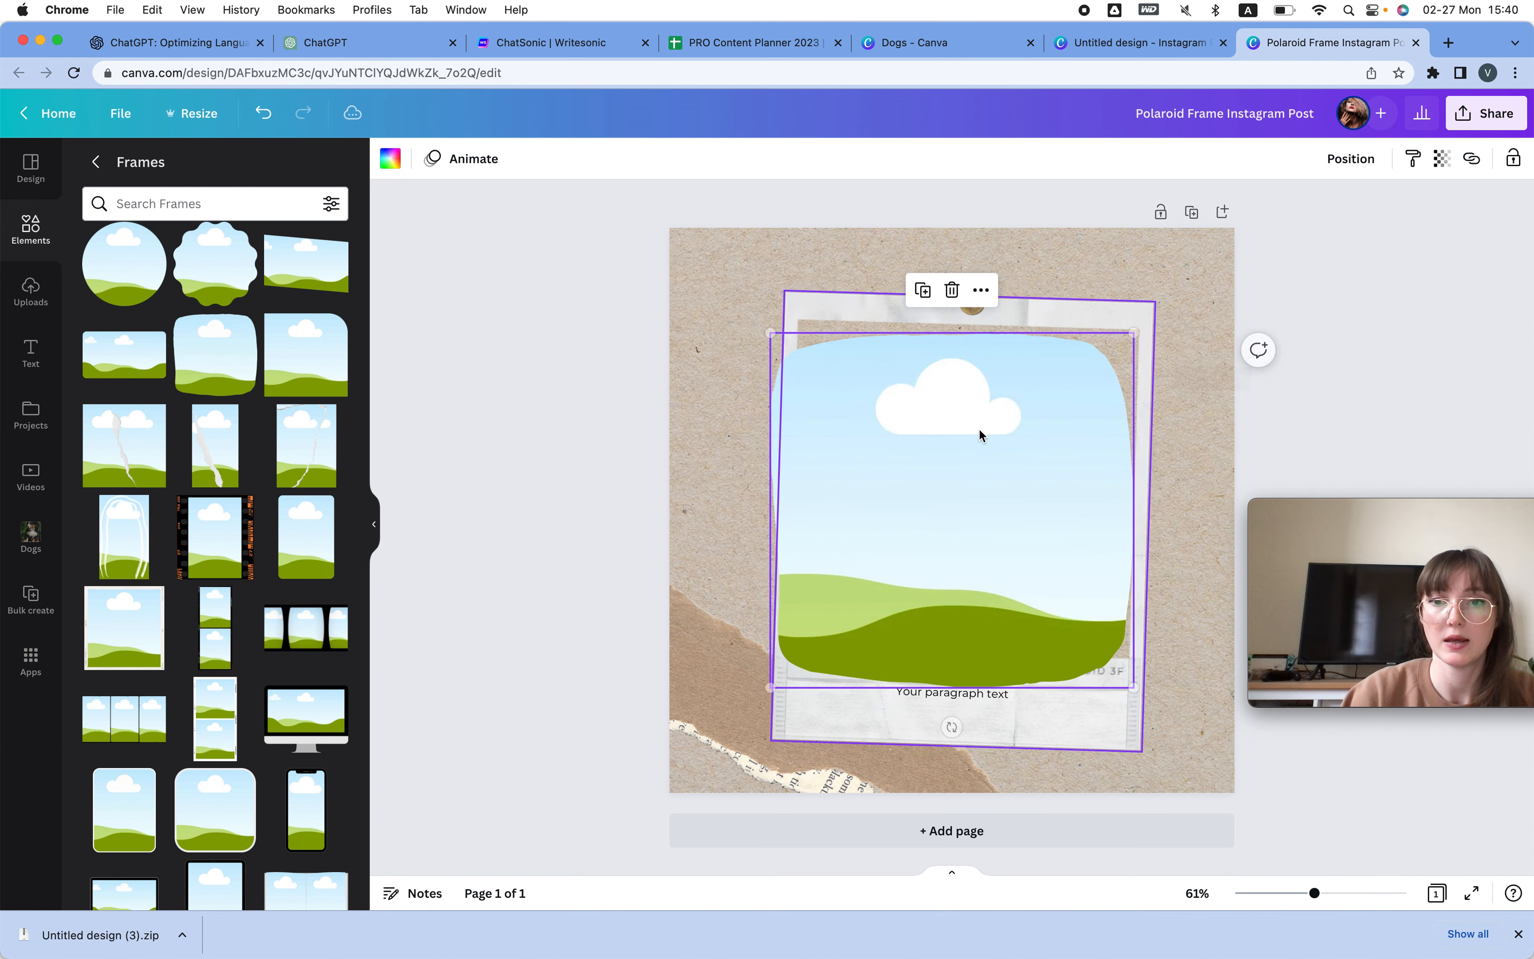
pyautogui.moveTo(979, 432); pyautogui.dragTo(984, 423)
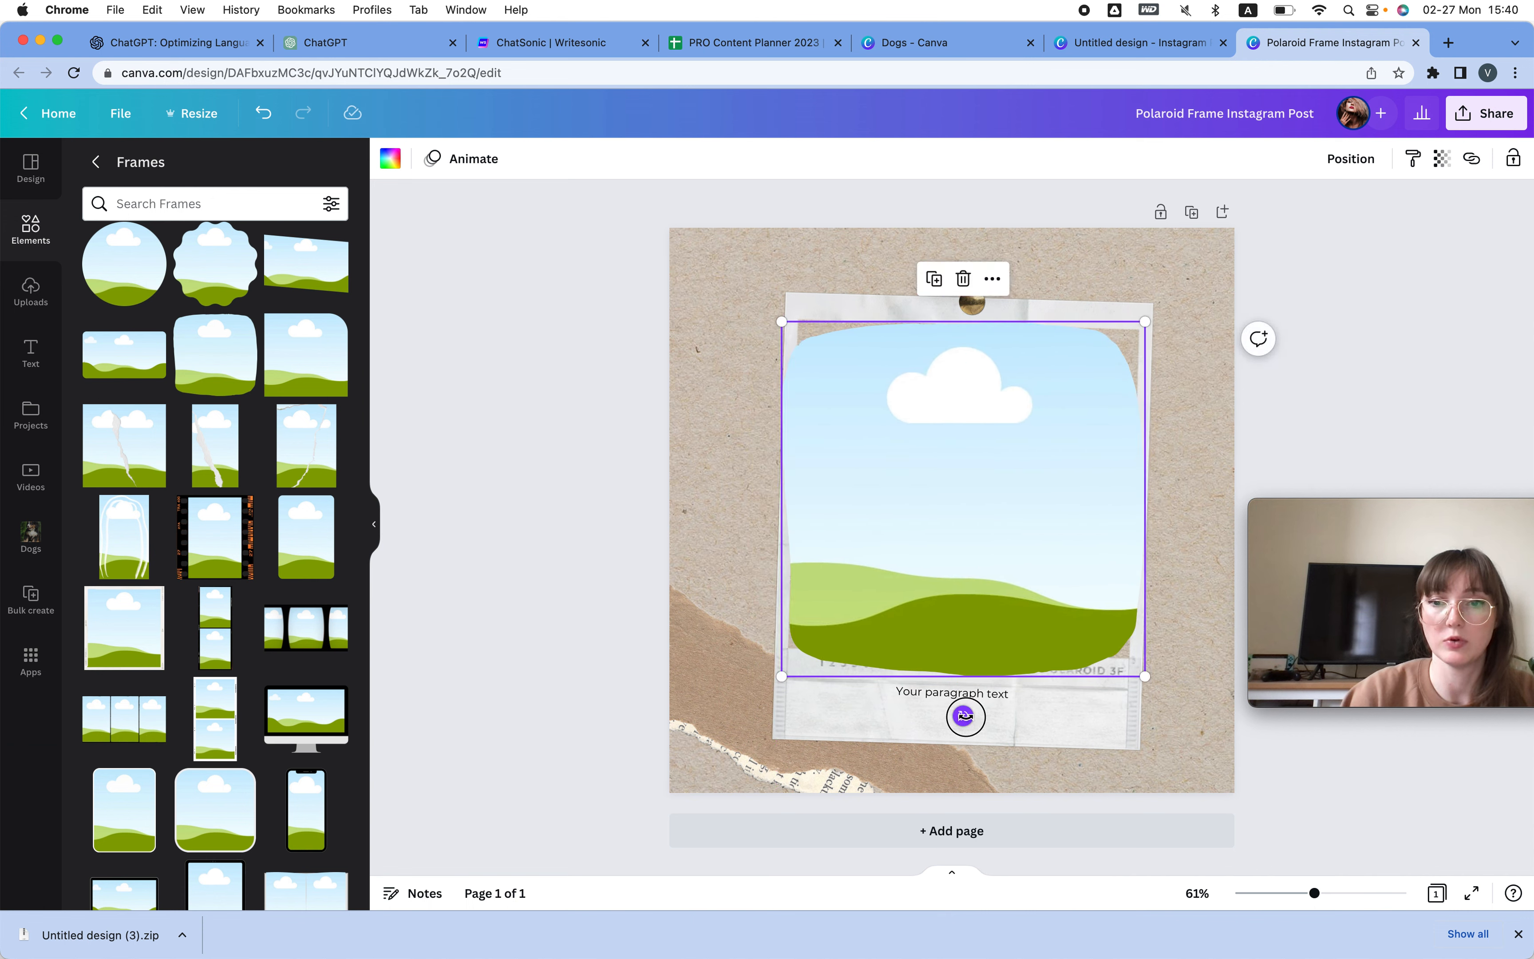
pyautogui.moveTo(964, 717); pyautogui.dragTo(960, 717)
pyautogui.press('Delete')
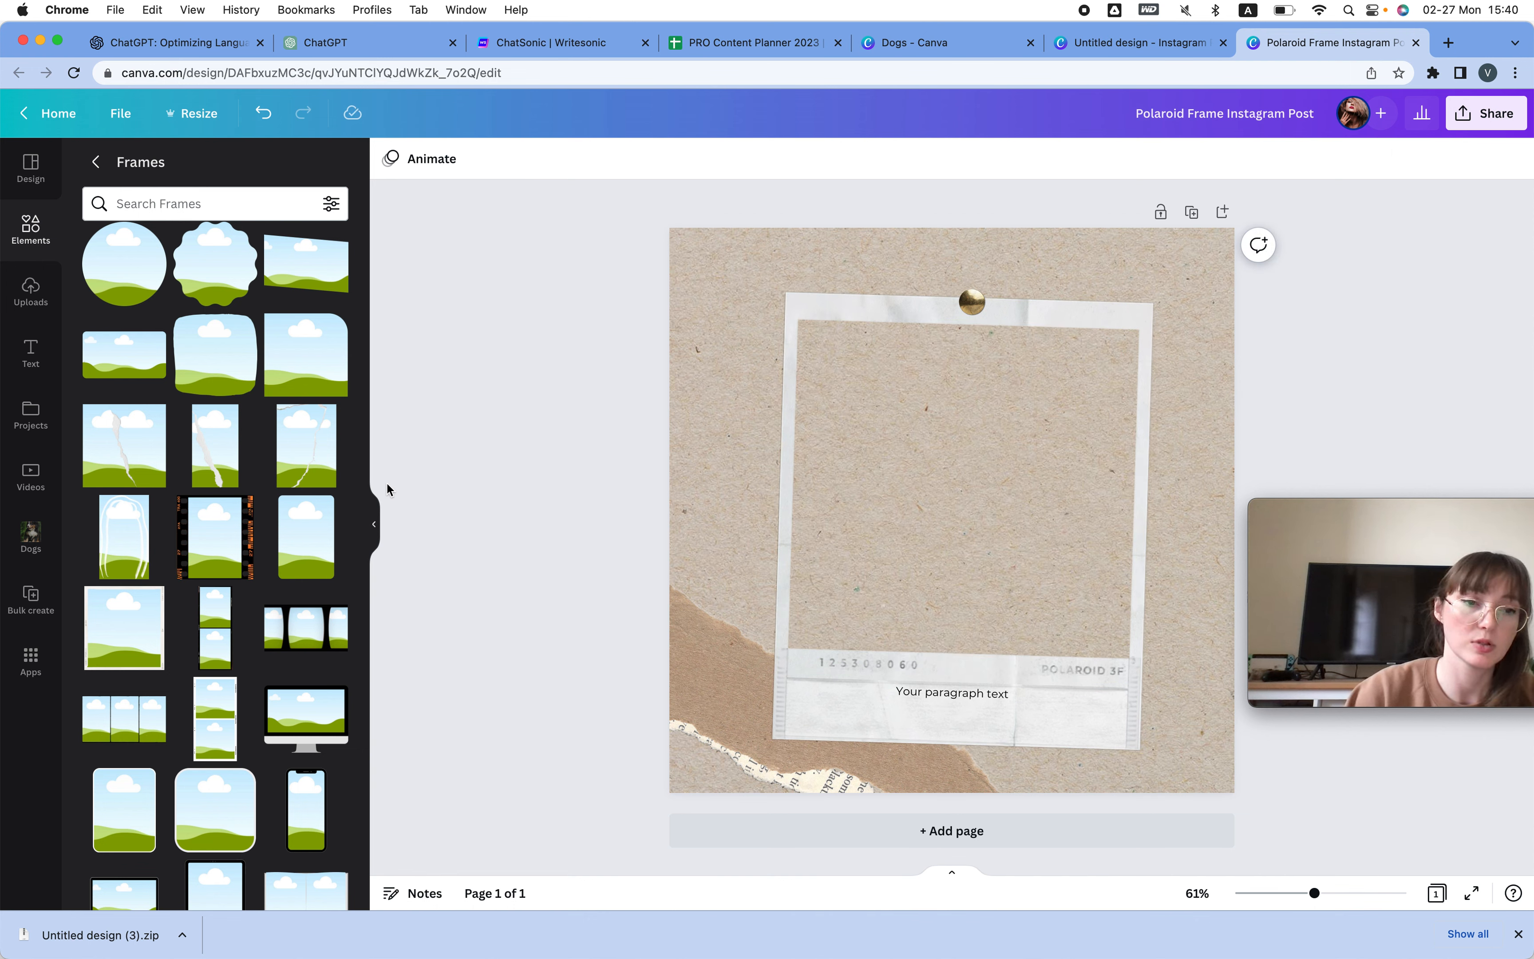
# Add the square film-bordered frame, tilt it to match the polaroid, and enlarge it to cover the polaroid's opening.
pyautogui.click(142, 638)
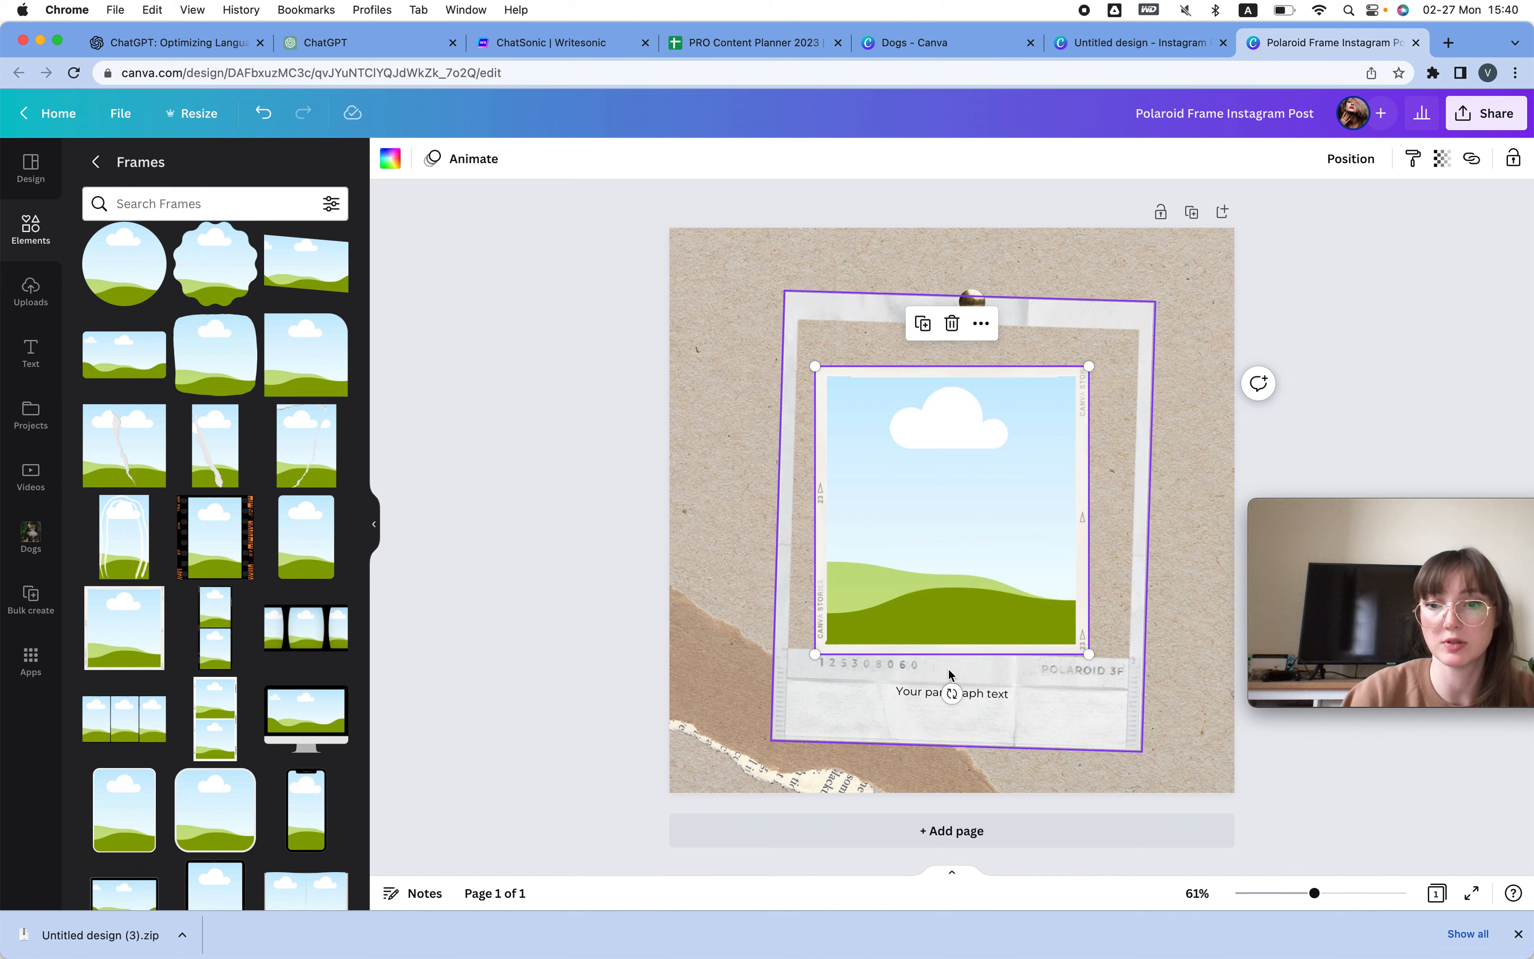
pyautogui.moveTo(951, 693); pyautogui.dragTo(943, 701)
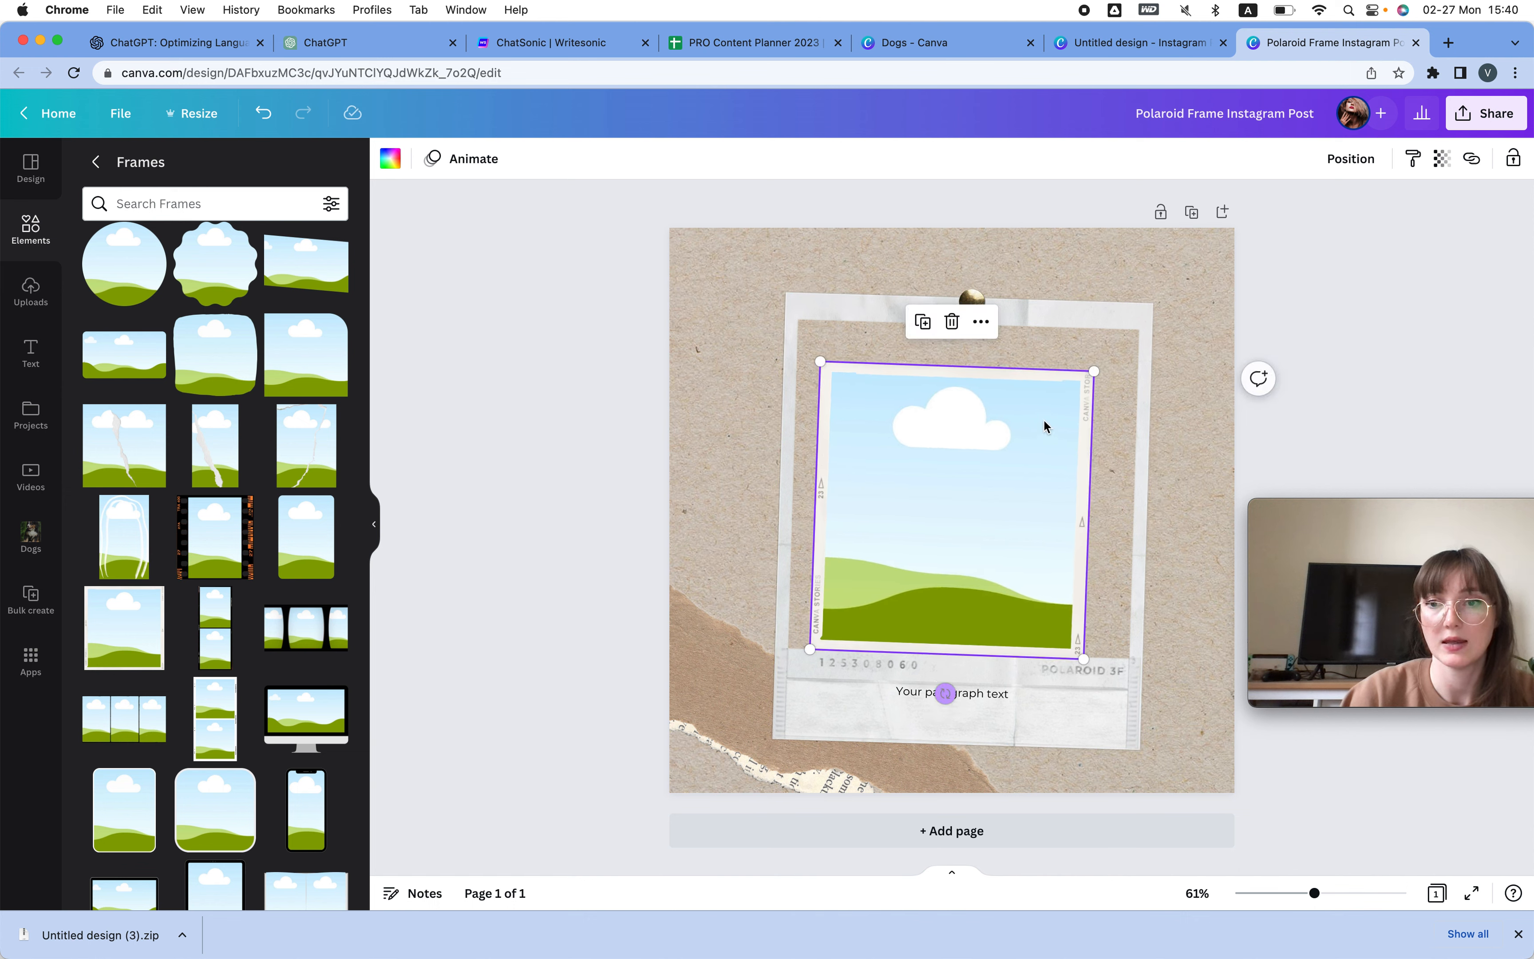
pyautogui.moveTo(1095, 376)
pyautogui.mouseDown()
pyautogui.moveTo(1119, 339)
pyautogui.moveTo(1054, 377)
pyautogui.moveTo(1067, 375)
pyautogui.mouseUp()
pyautogui.moveTo(1123, 675); pyautogui.dragTo(1128, 679)
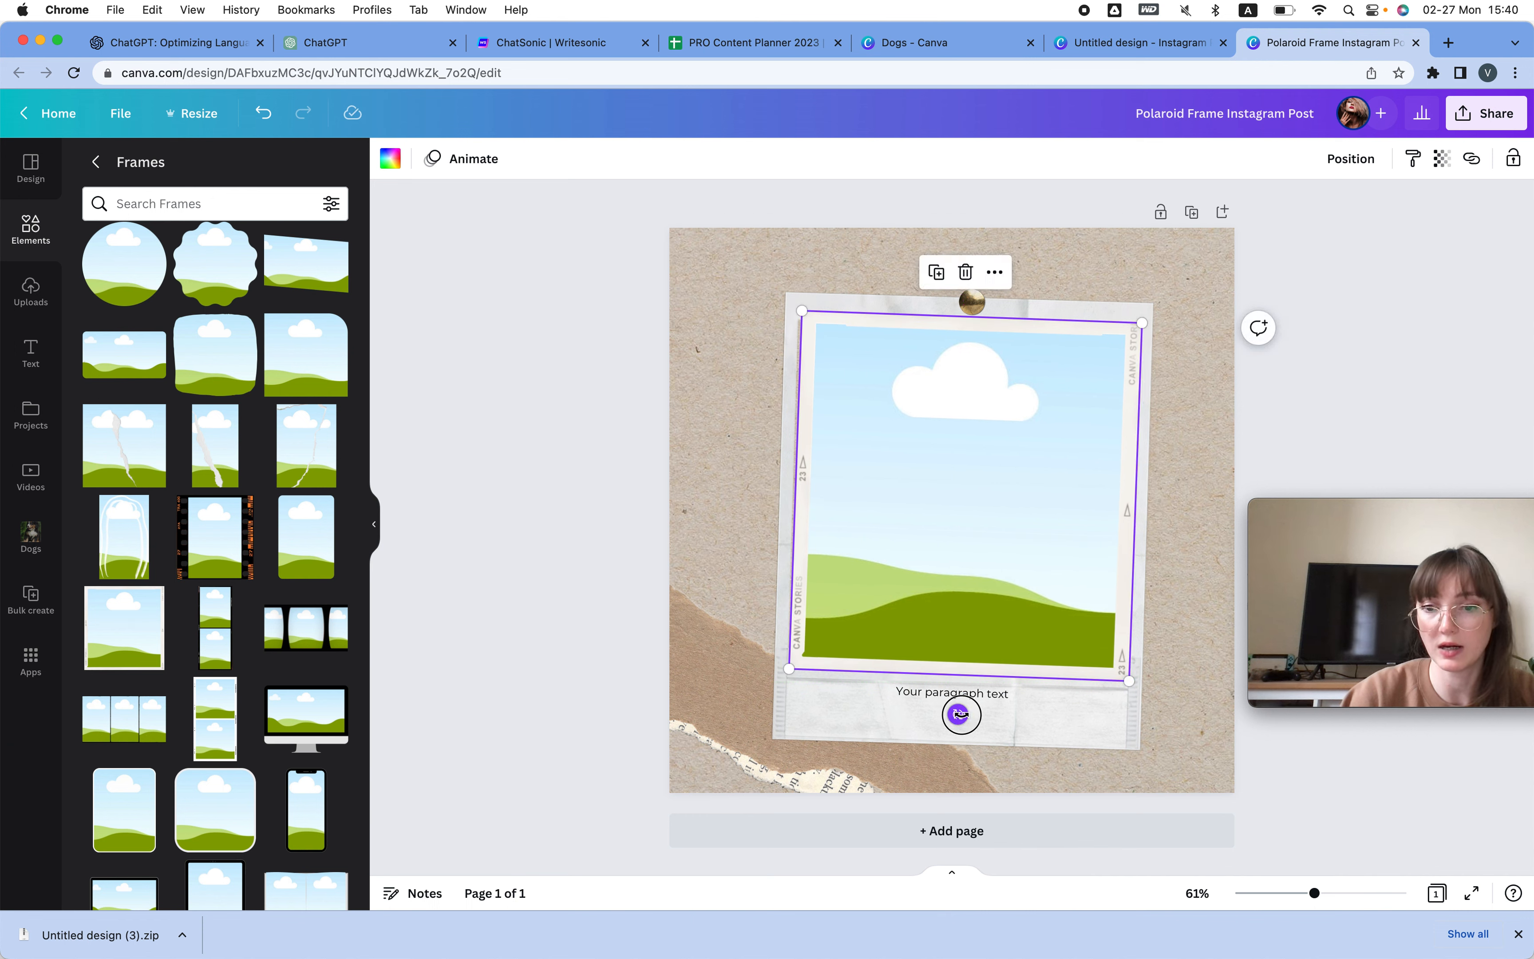
pyautogui.moveTo(961, 714); pyautogui.dragTo(962, 713)
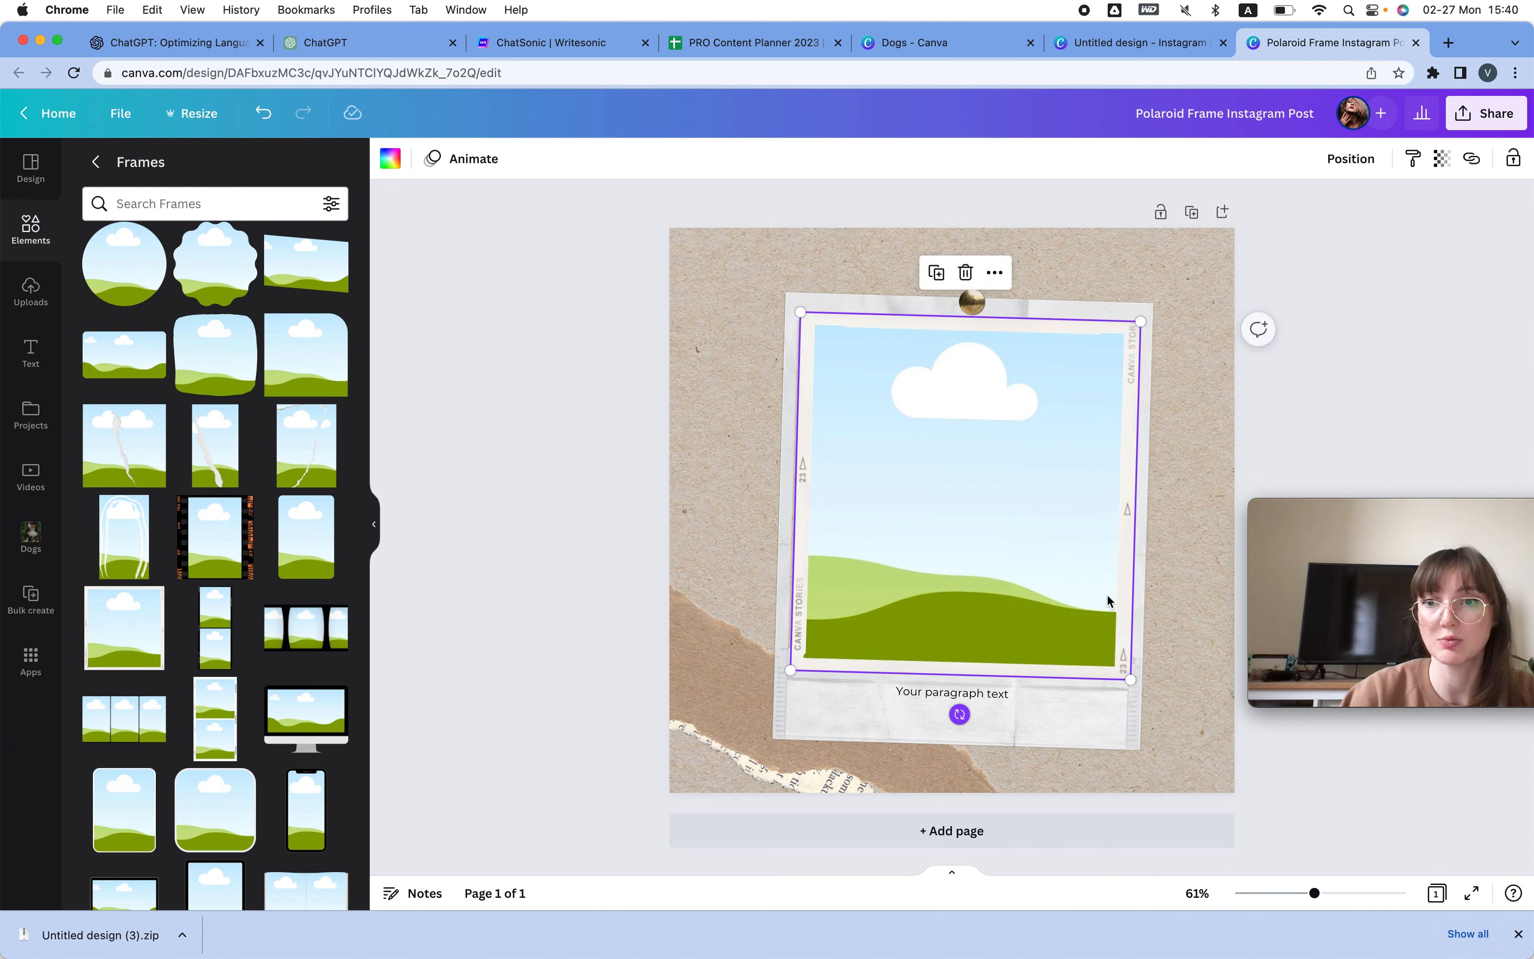
pyautogui.click(1287, 416)
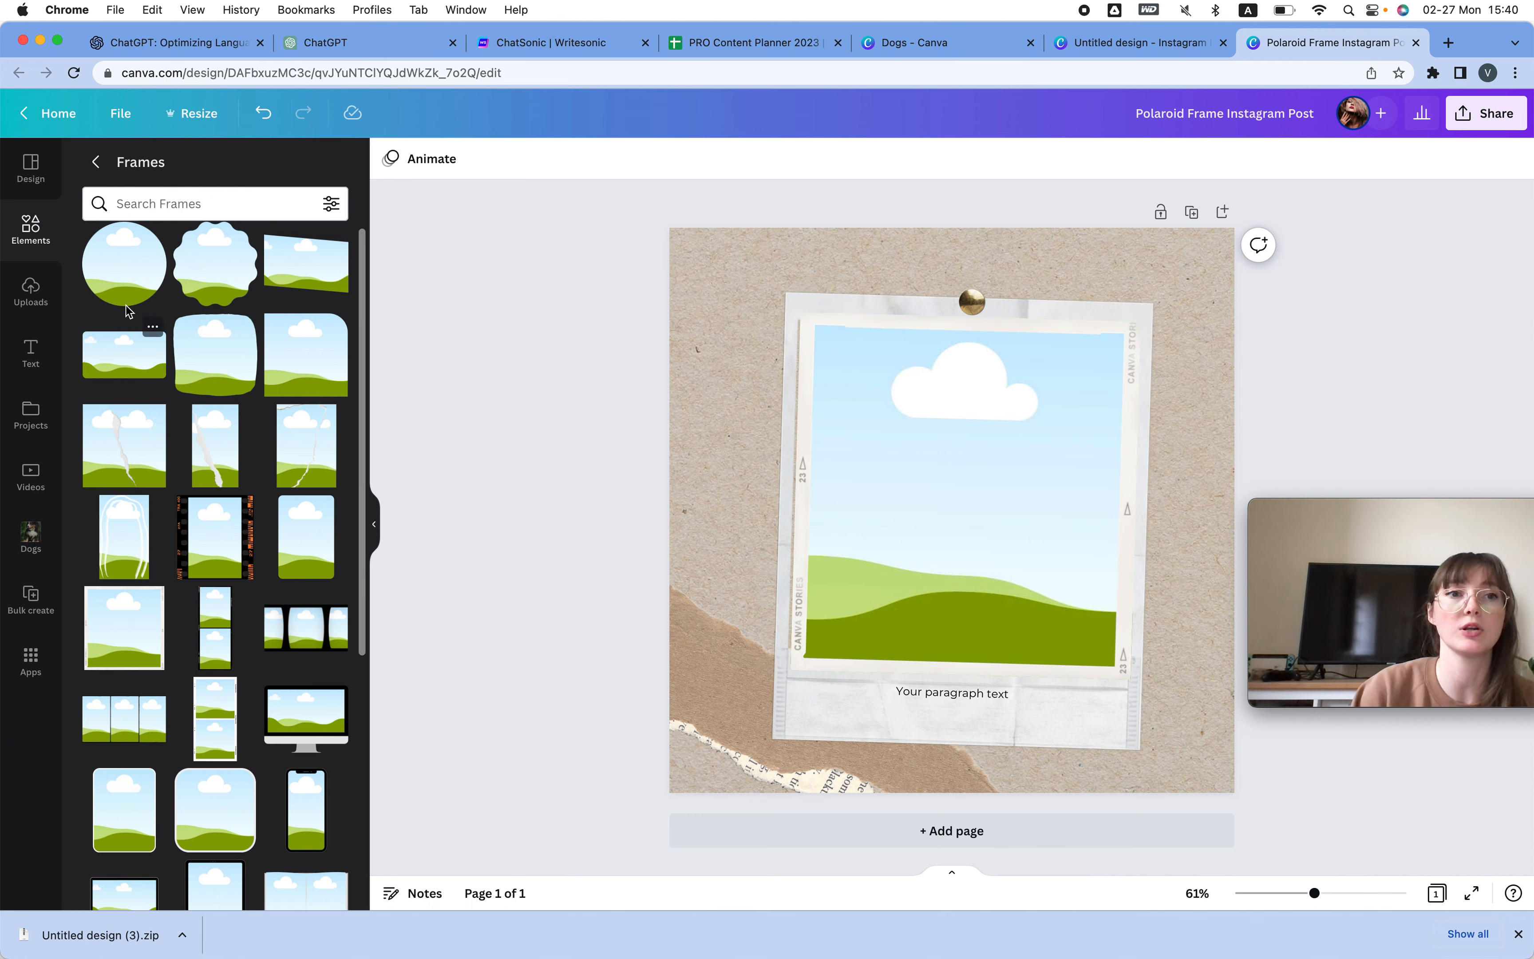
# Return to Bulk create and connect the paragraph text under the frame to the Caption data field.
pyautogui.click(29, 603)
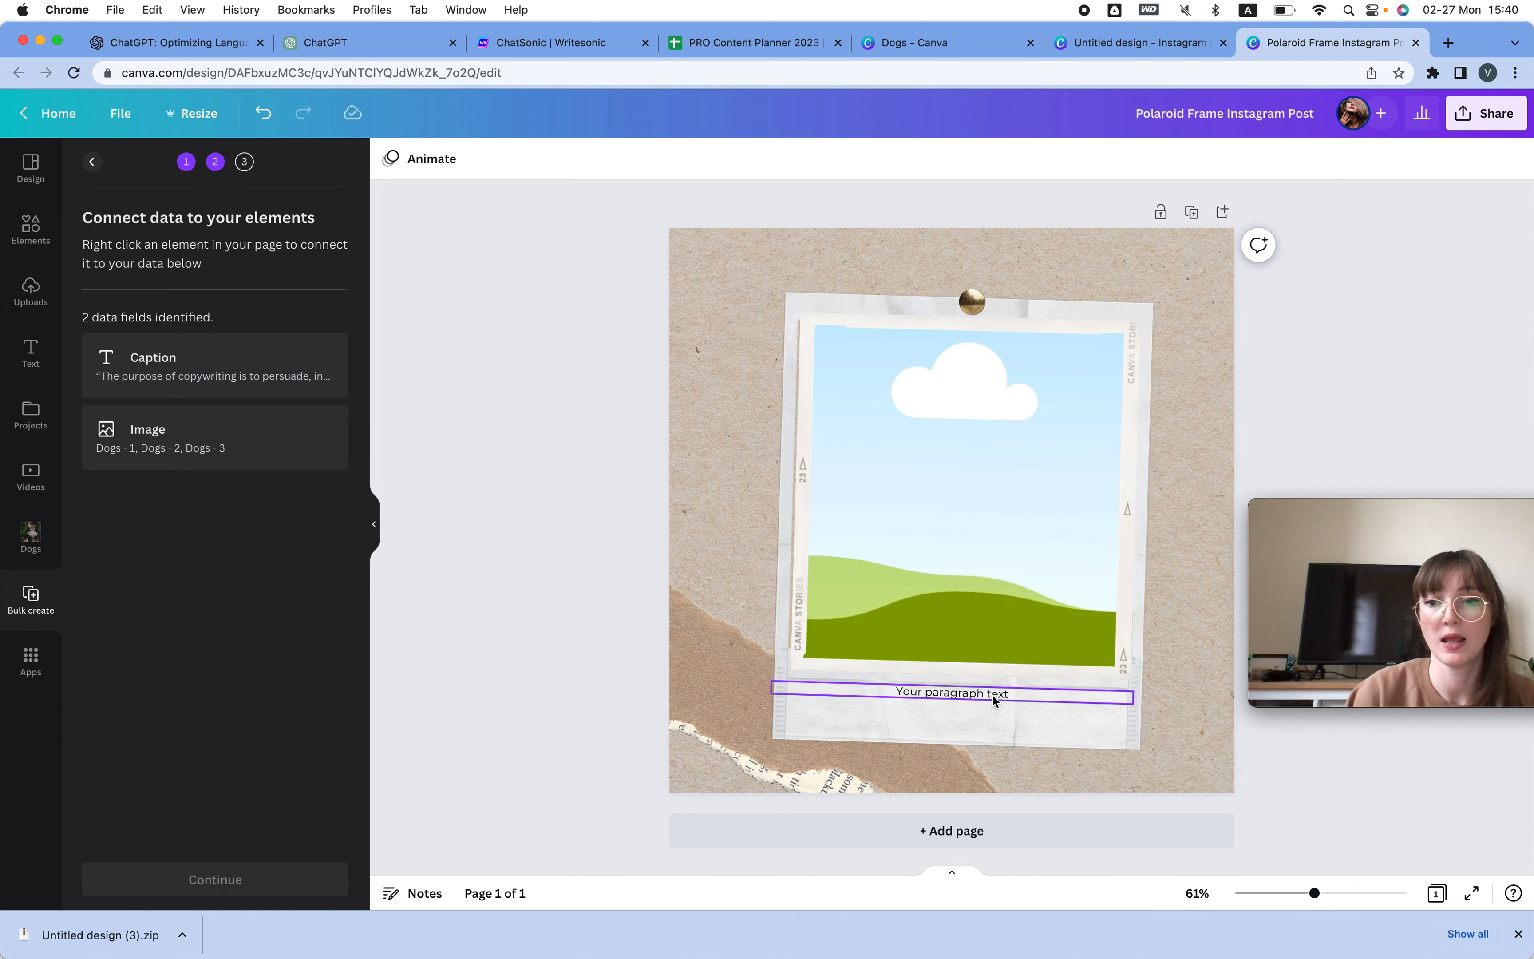
pyautogui.click(1017, 701)
pyautogui.click(983, 643)
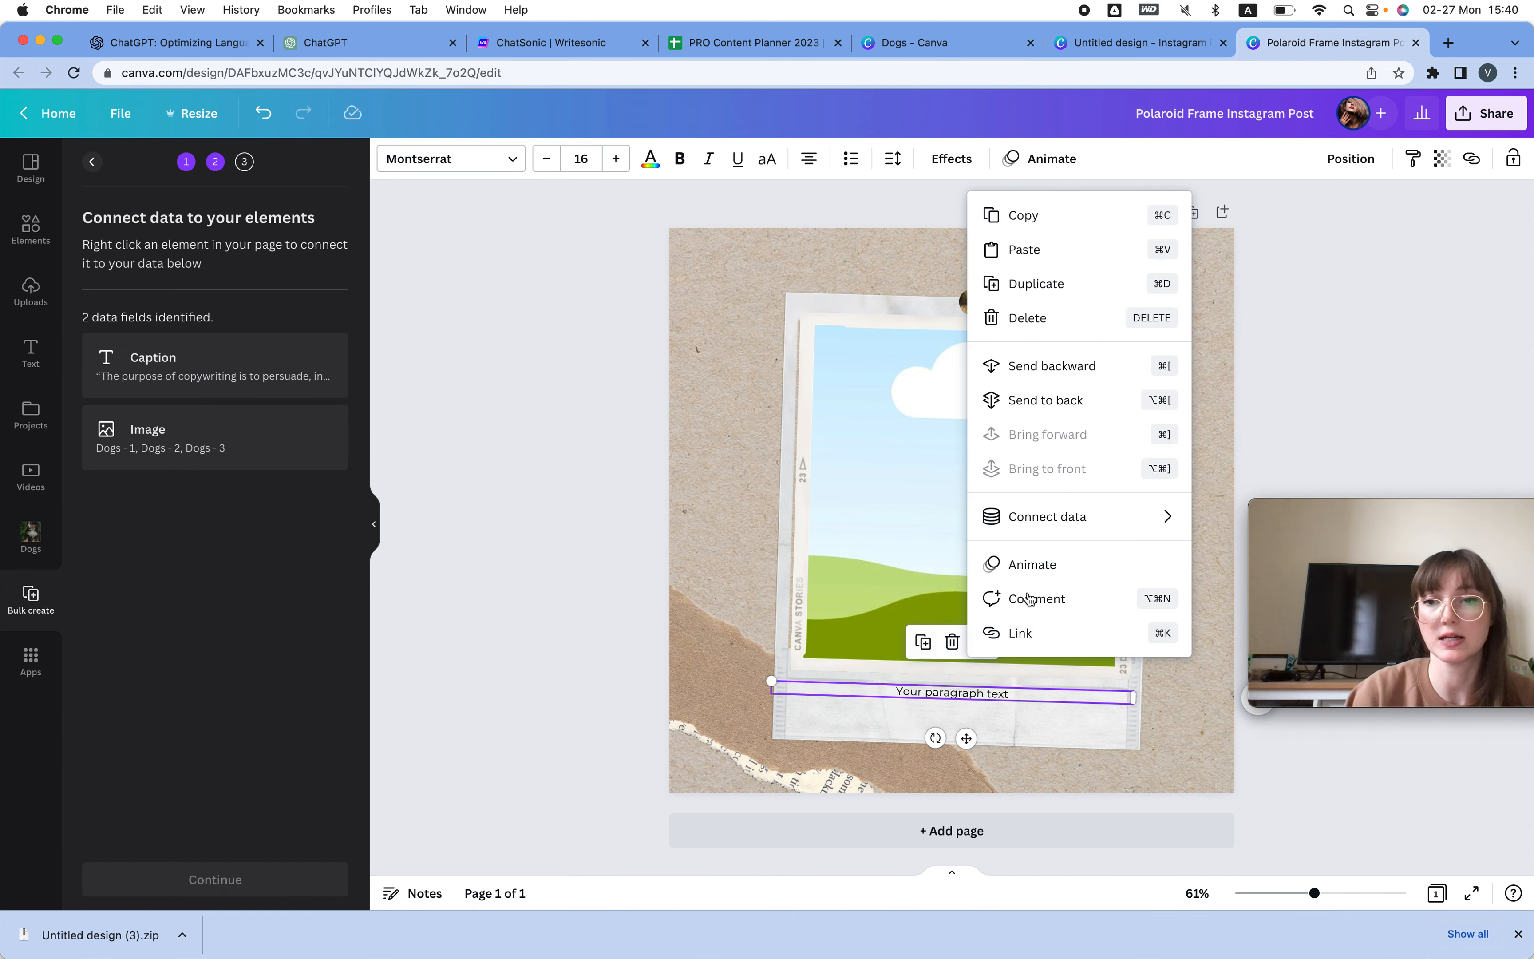
pyautogui.moveTo(1068, 525)
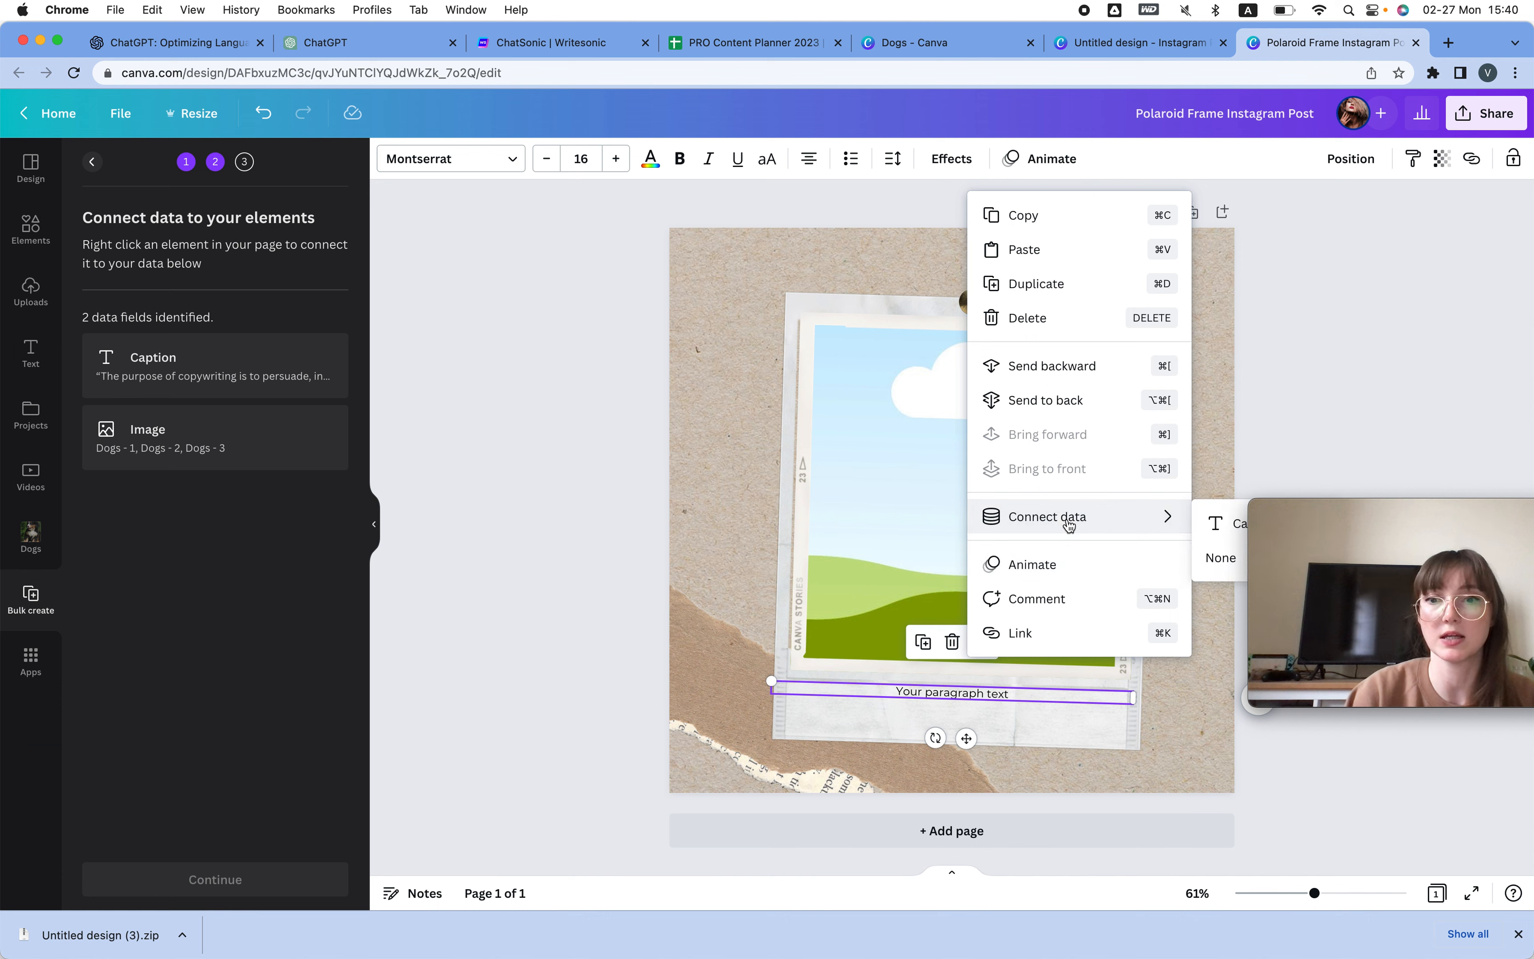
pyautogui.click(1233, 525)
# Connect the film-bordered frame to the Image data field.
pyautogui.click(976, 428)
pyautogui.click(995, 274)
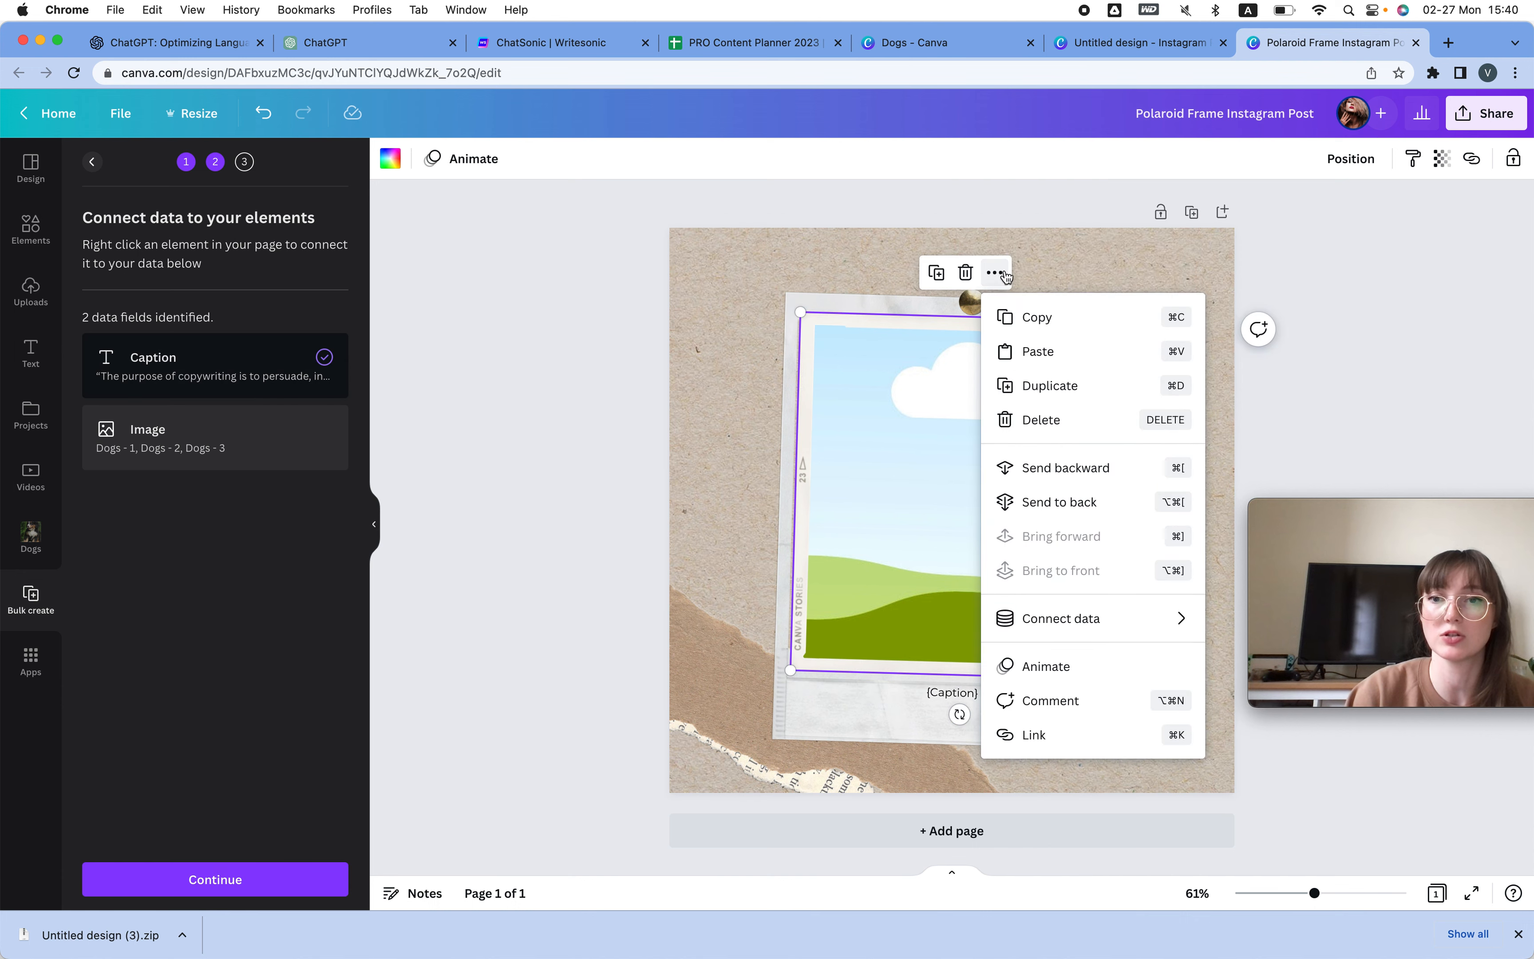
pyautogui.moveTo(1115, 618)
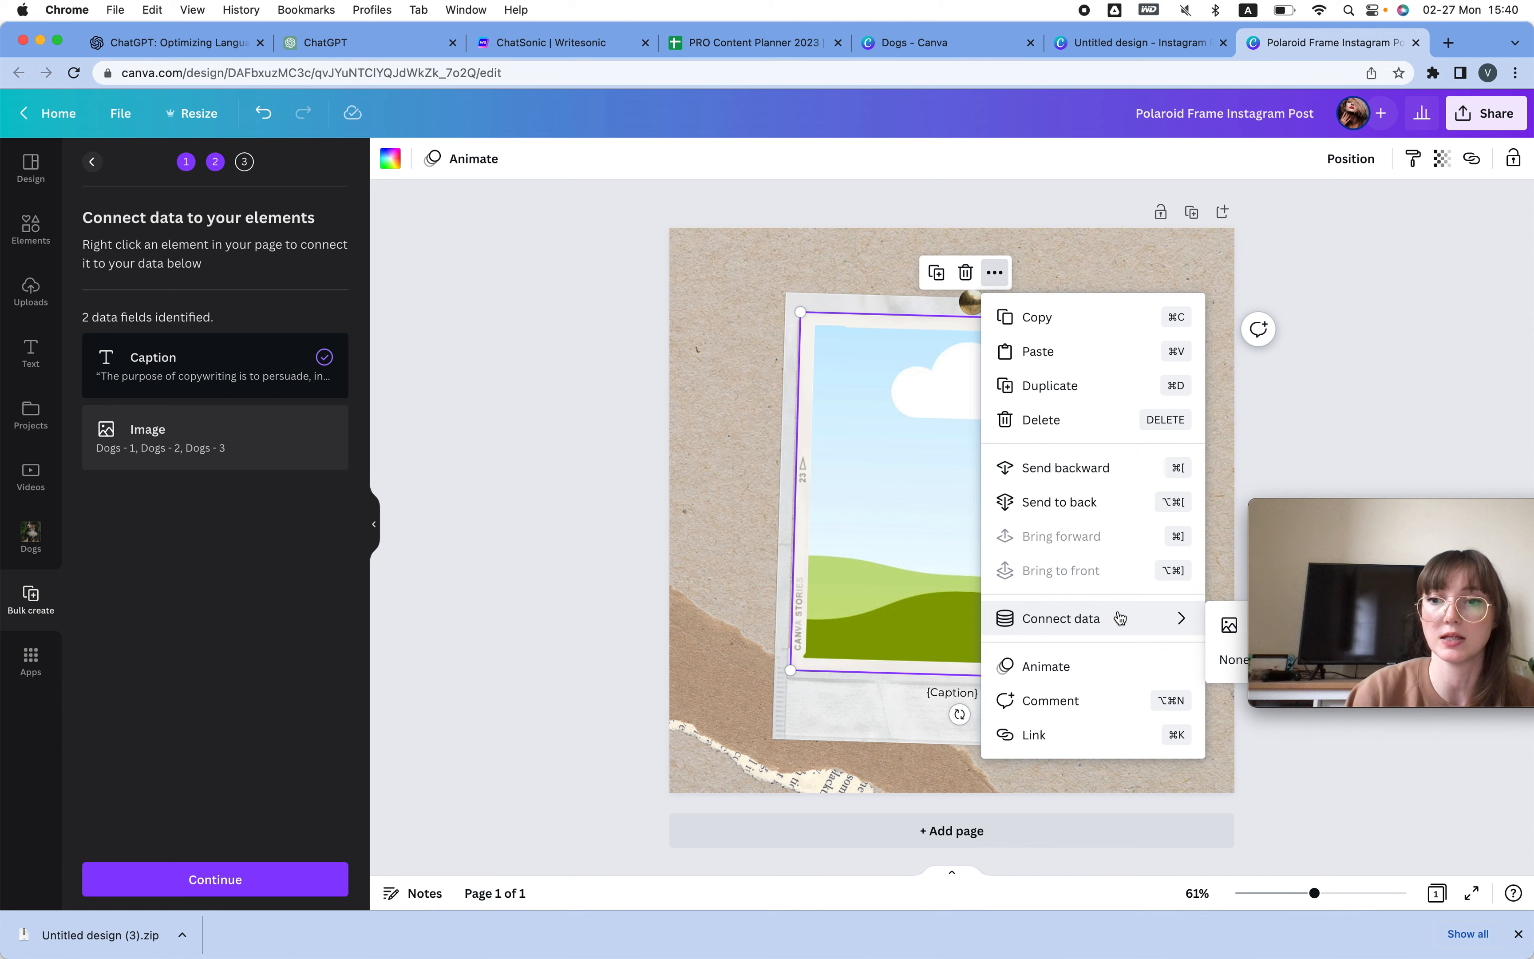
pyautogui.click(1225, 628)
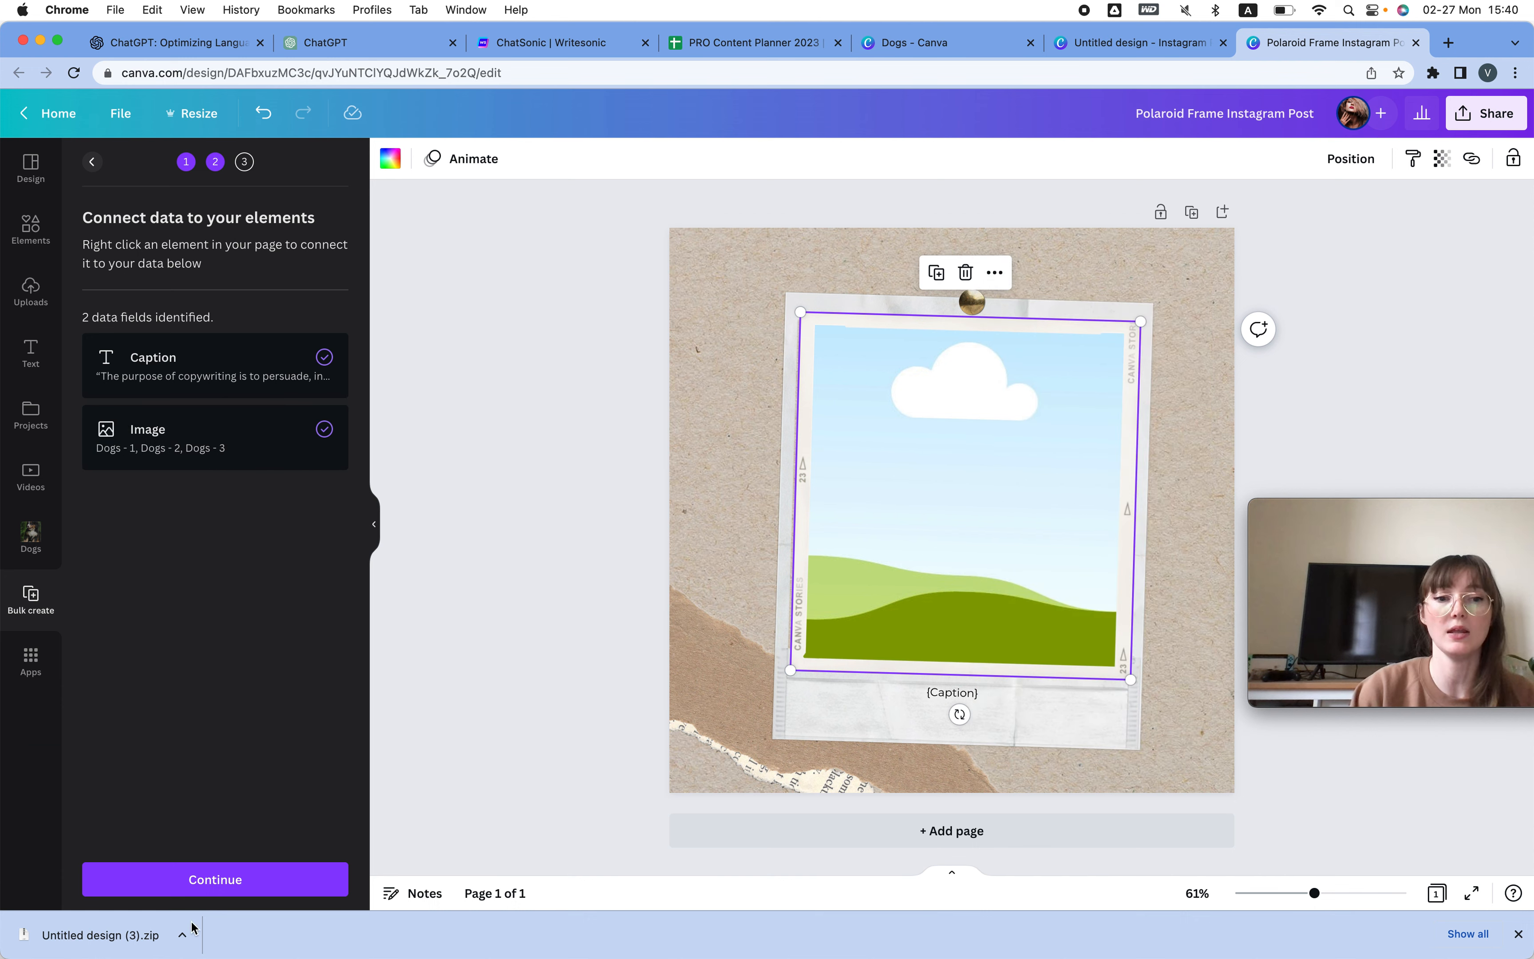
# Continue to applying the data, delete the kraft paper background, and generate 10 pages from all rows.
pyautogui.click(192, 882)
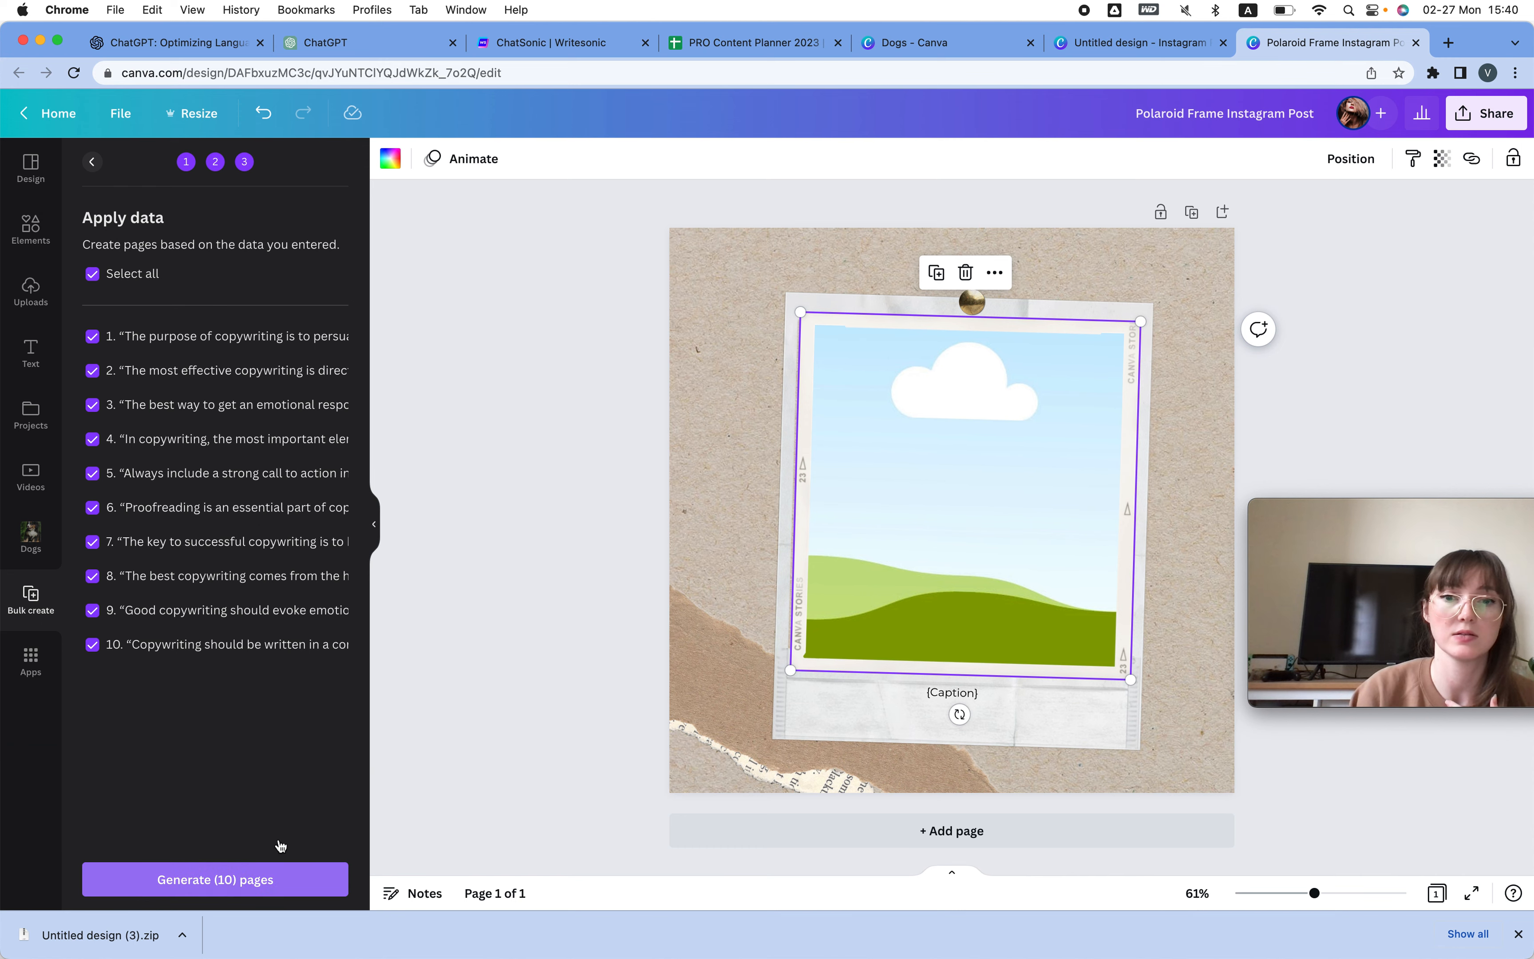
pyautogui.click(731, 285)
pyautogui.press('Delete')
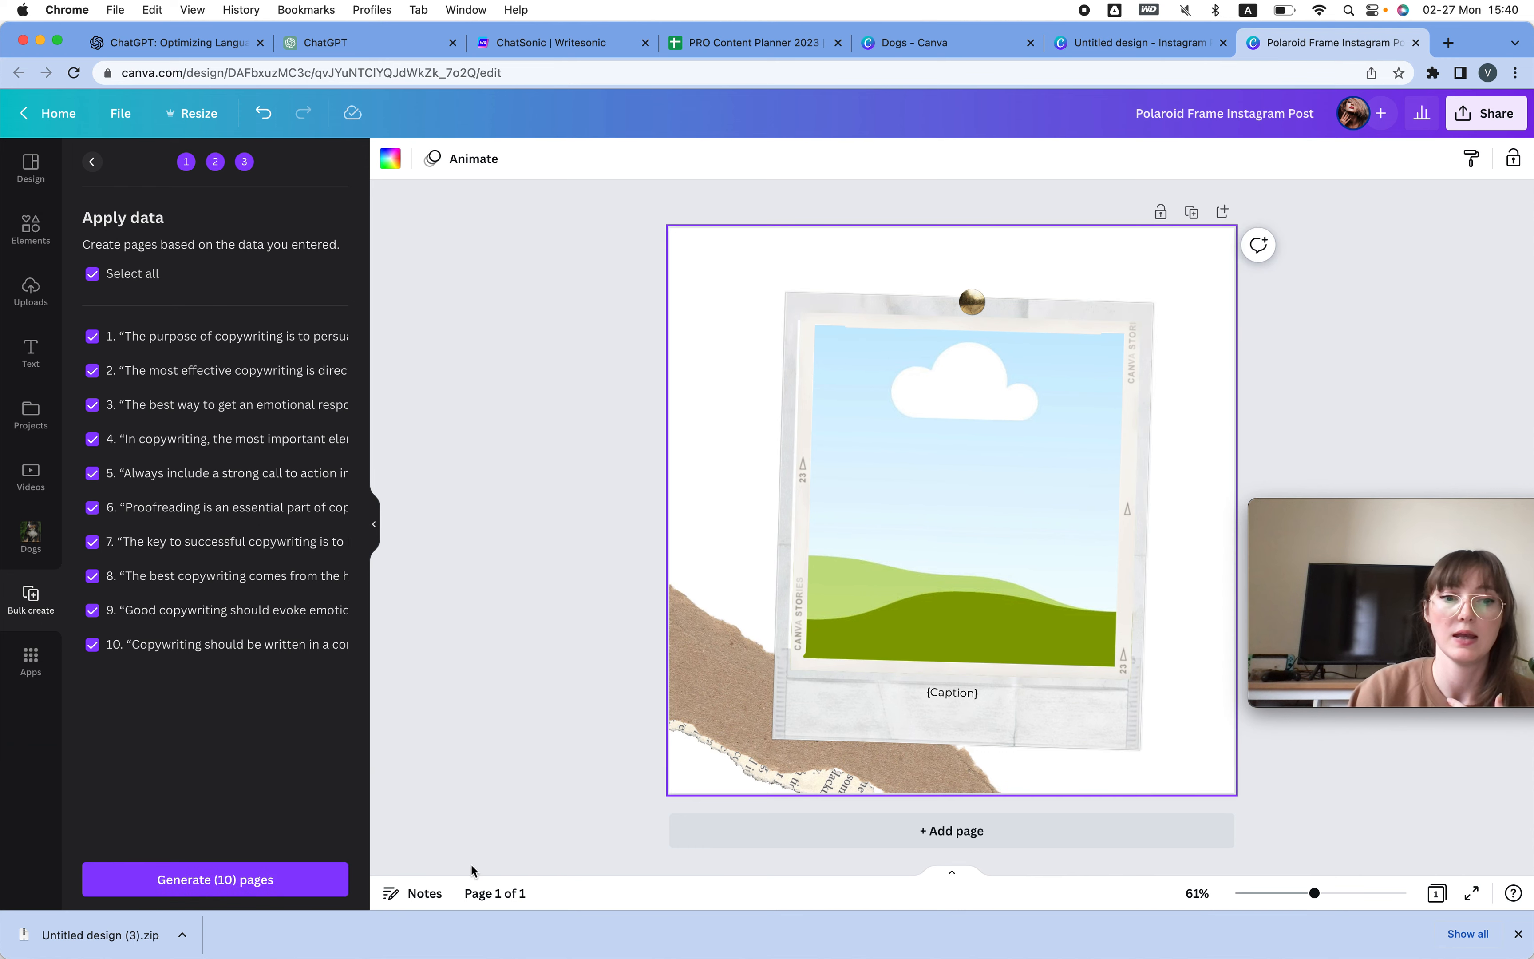
pyautogui.click(257, 881)
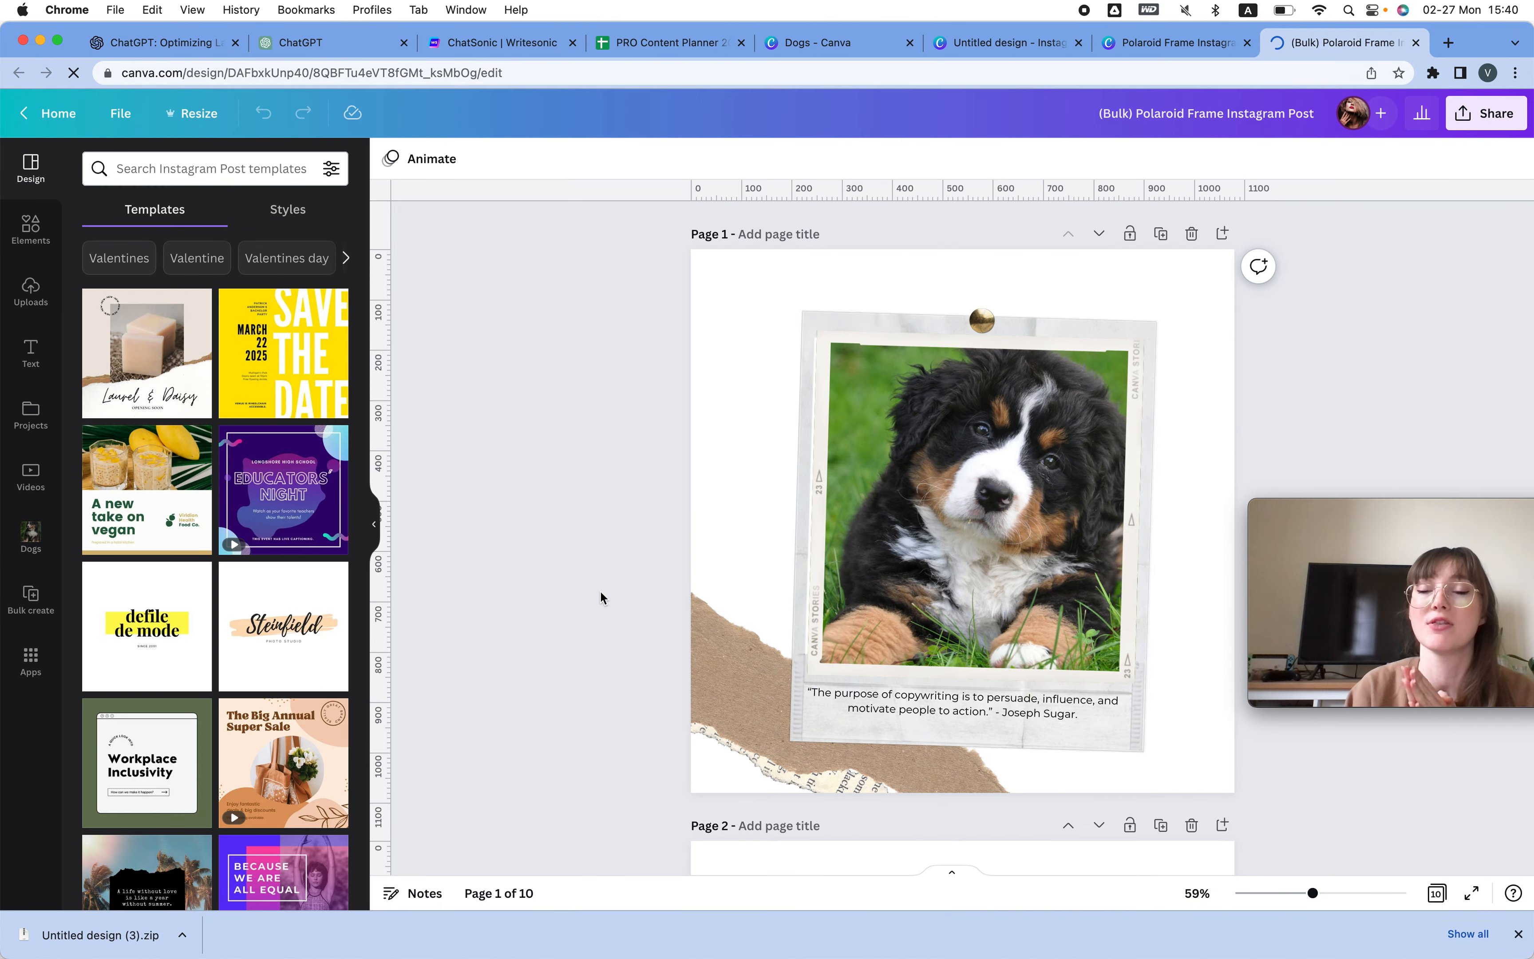
# Review the generated polaroid pages, checking the dog photo and caption on each.
pyautogui.scroll(-20, 887, 653)
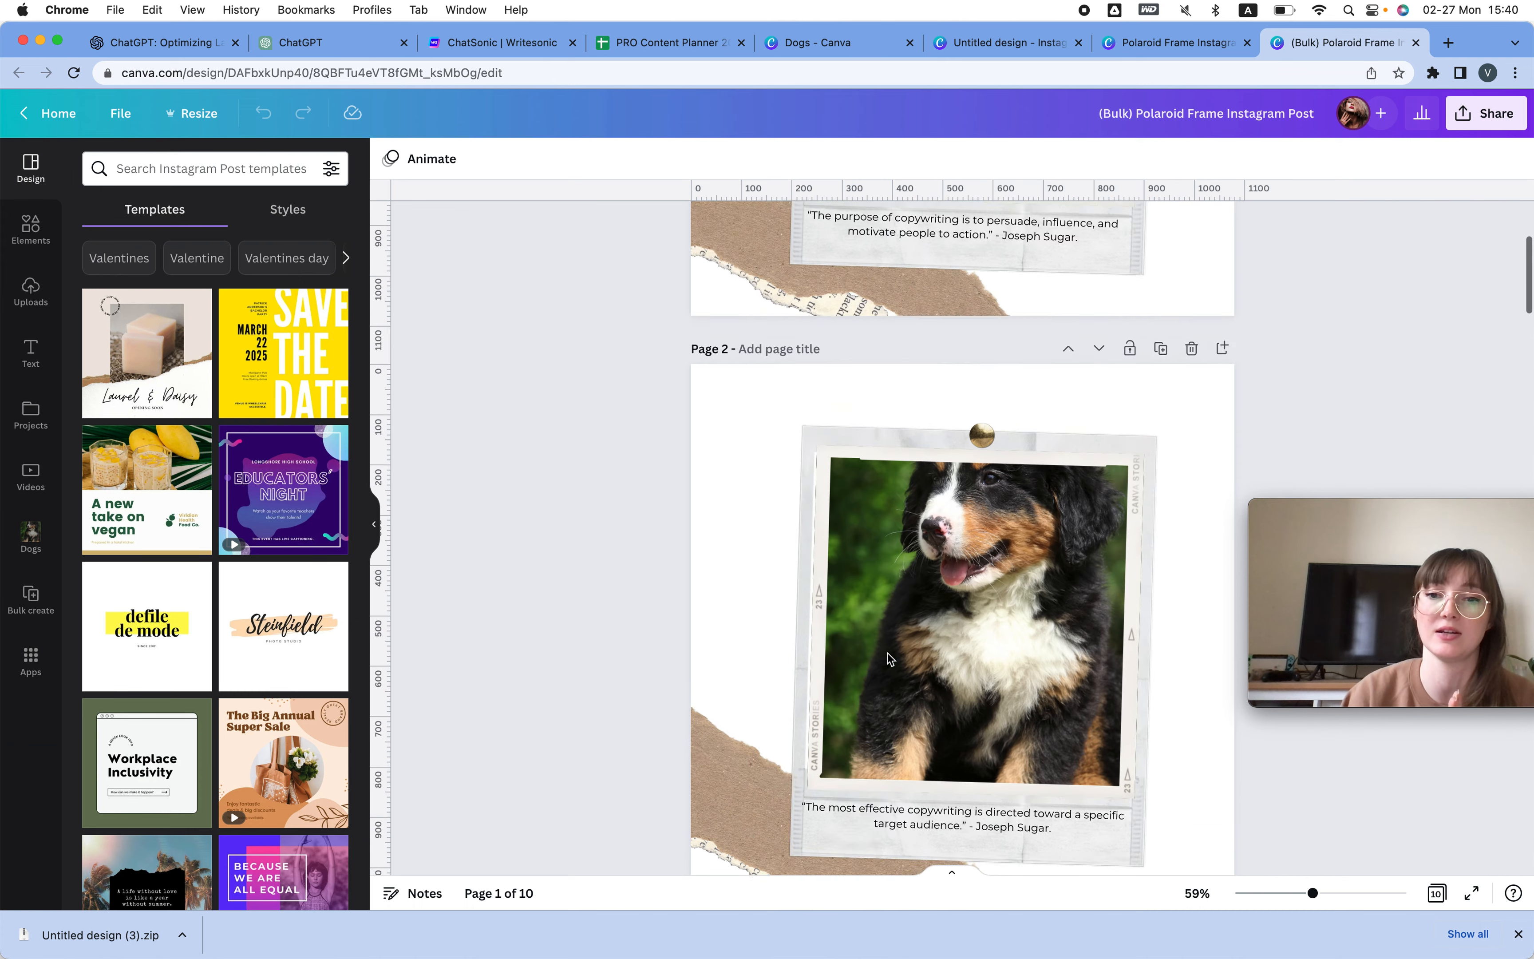
pyautogui.scroll(-3, 886, 652)
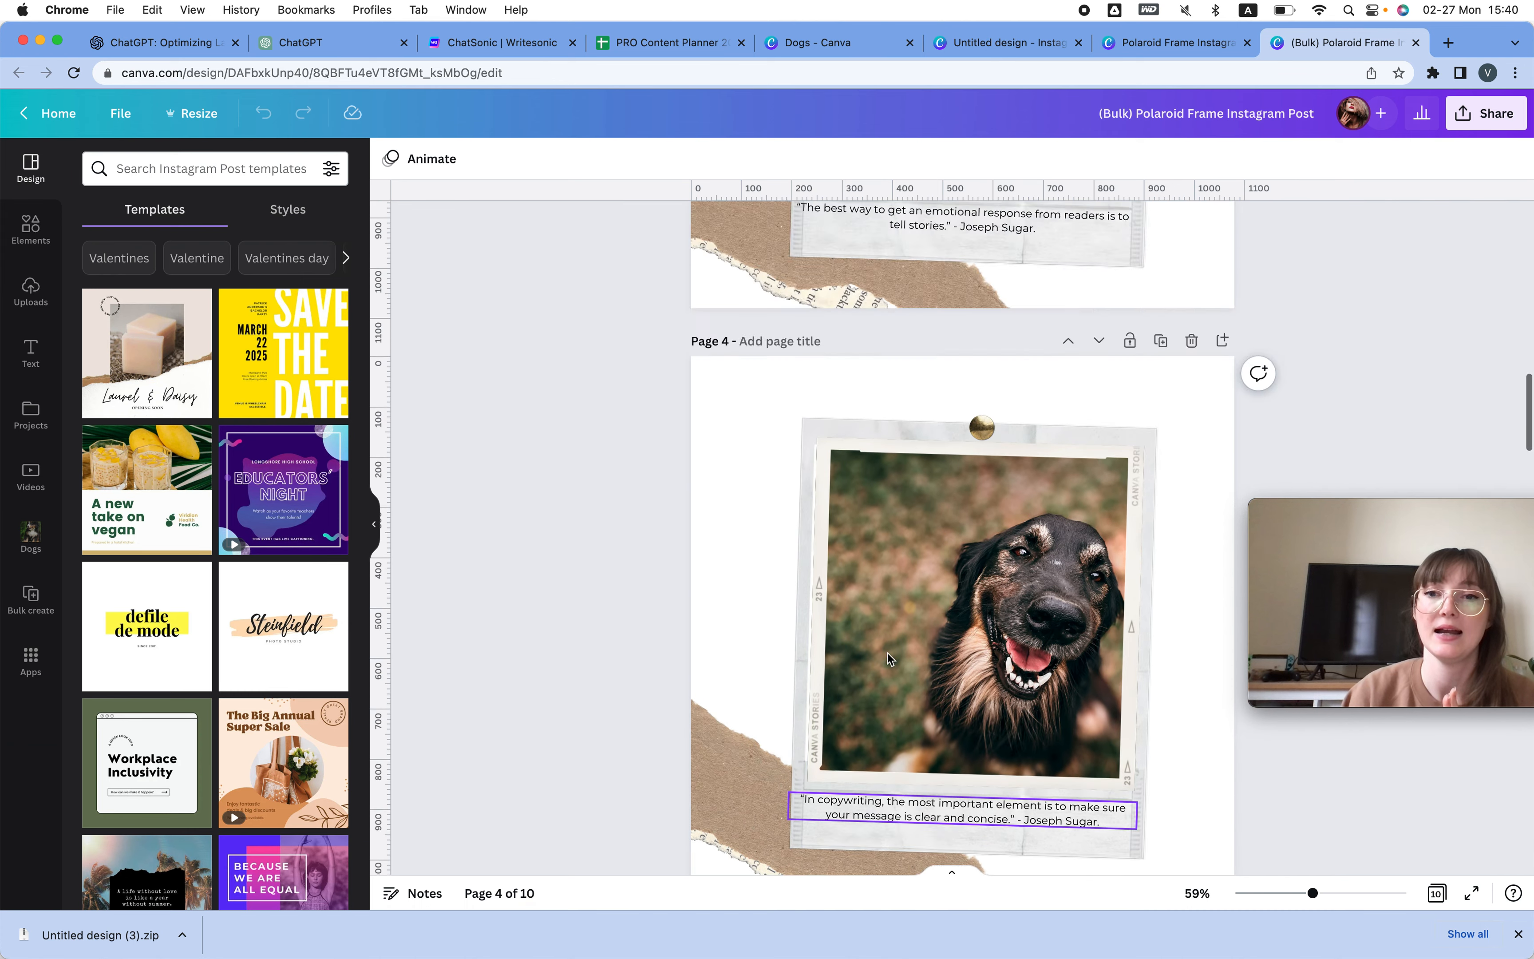
pyautogui.scroll(20, 887, 652)
pyautogui.scroll(-5, 677, 346)
pyautogui.scroll(6, 677, 346)
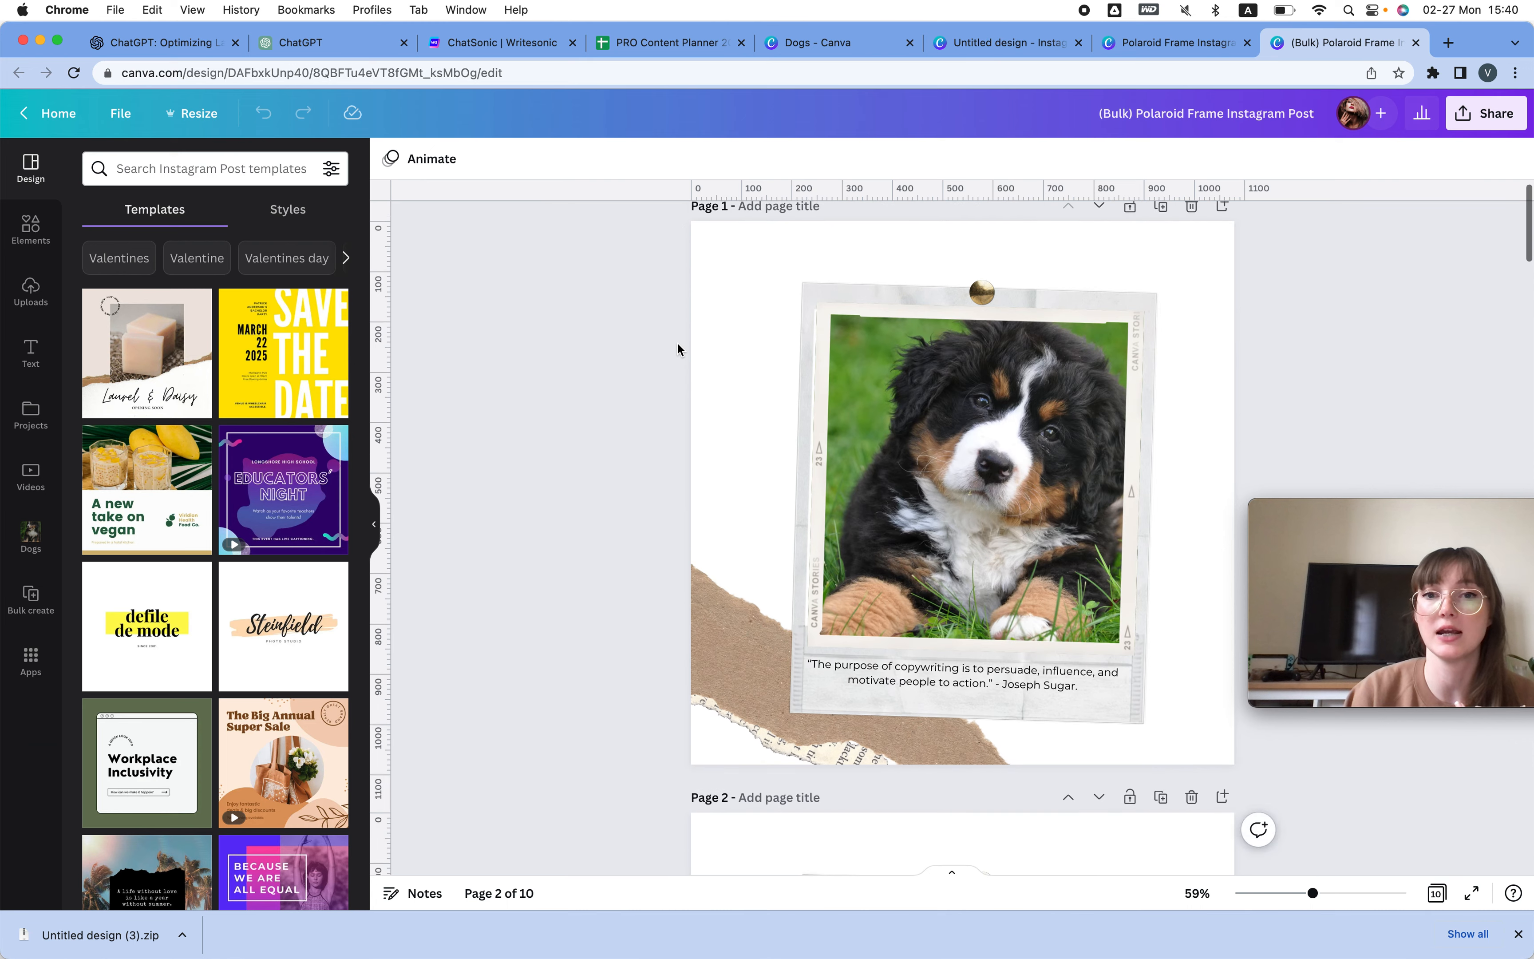
# Apply the dog photo's colors to page 1, giving it a dark charcoal background.
pyautogui.click(734, 280)
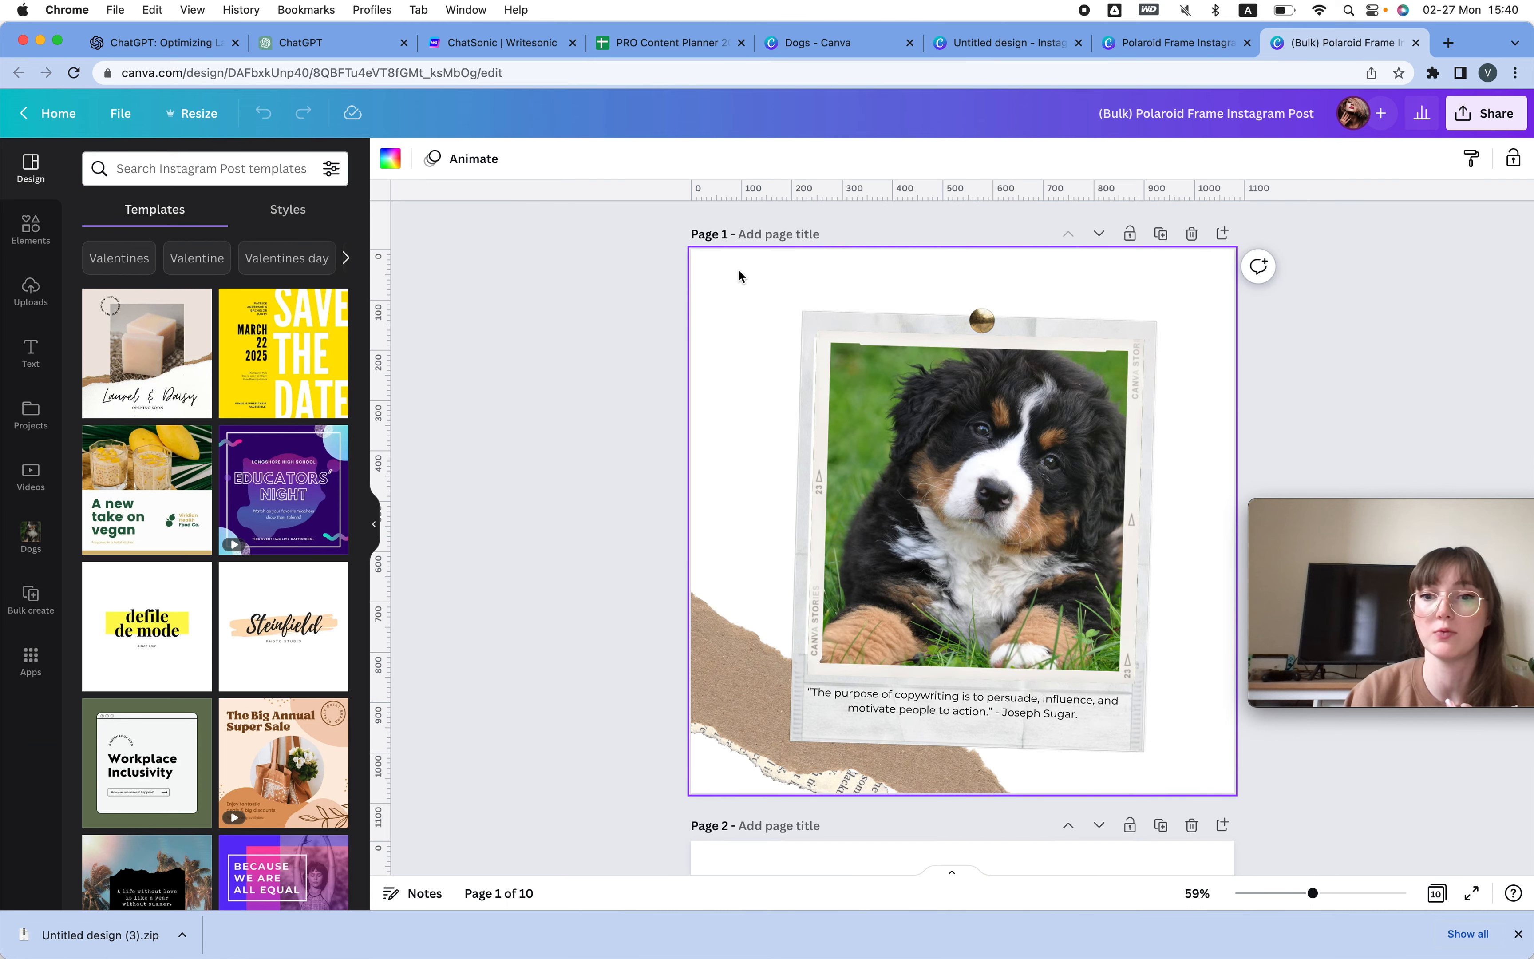
pyautogui.click(1103, 574)
pyautogui.rightClick(1013, 493)
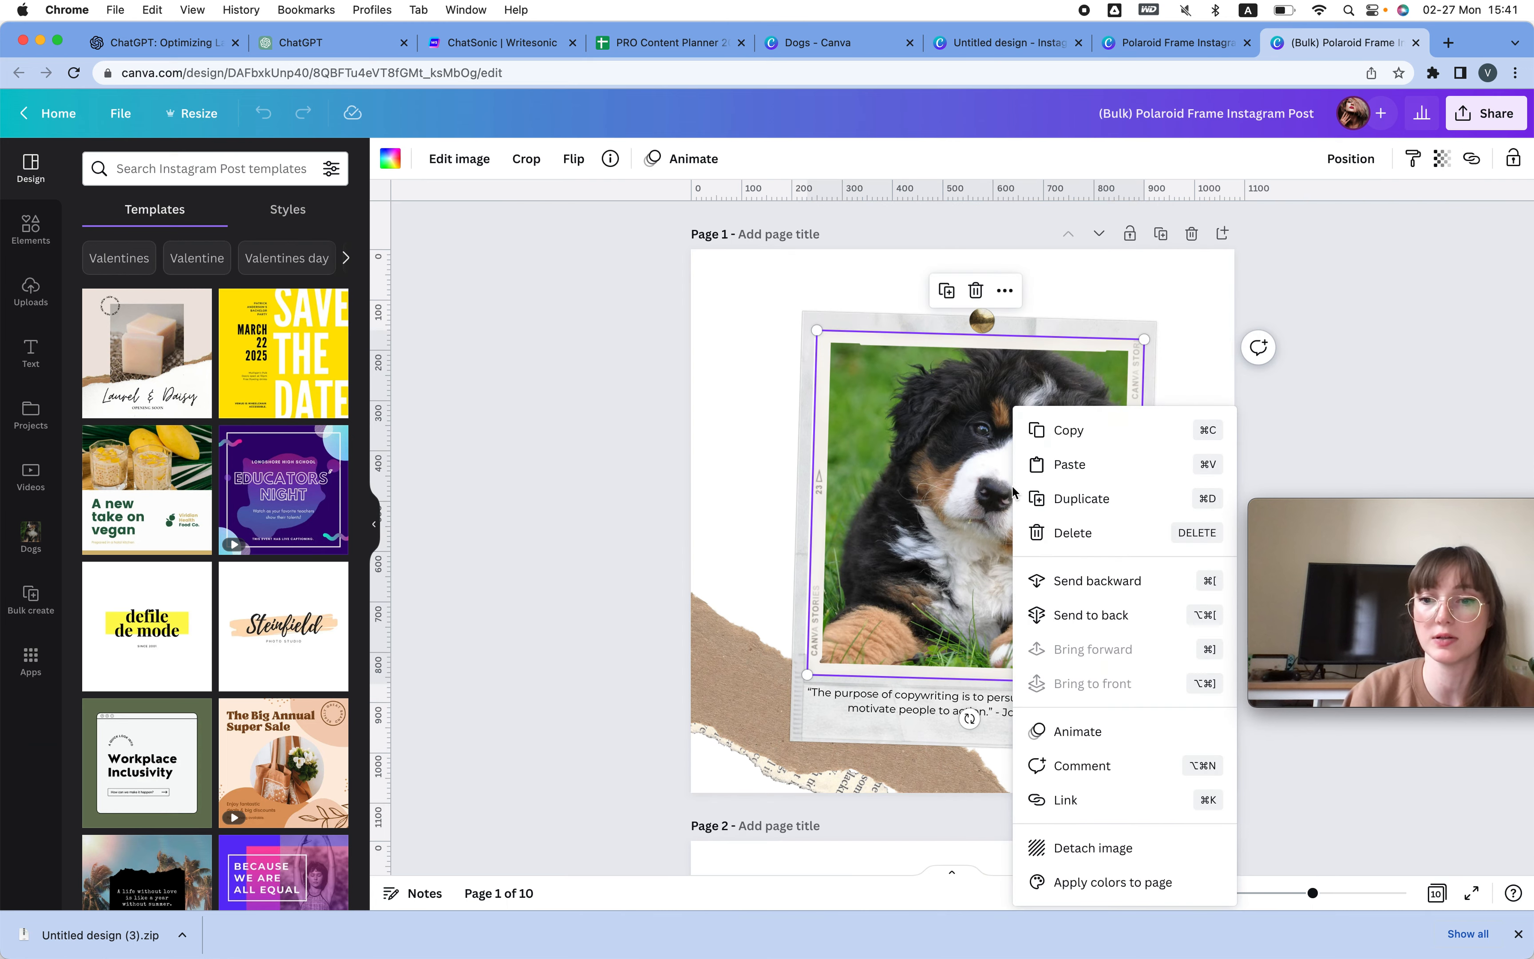
pyautogui.click(1082, 881)
# Apply the dog photo's colors to page 2 and shuffle them to a dark brown background.
pyautogui.scroll(-5, 1008, 574)
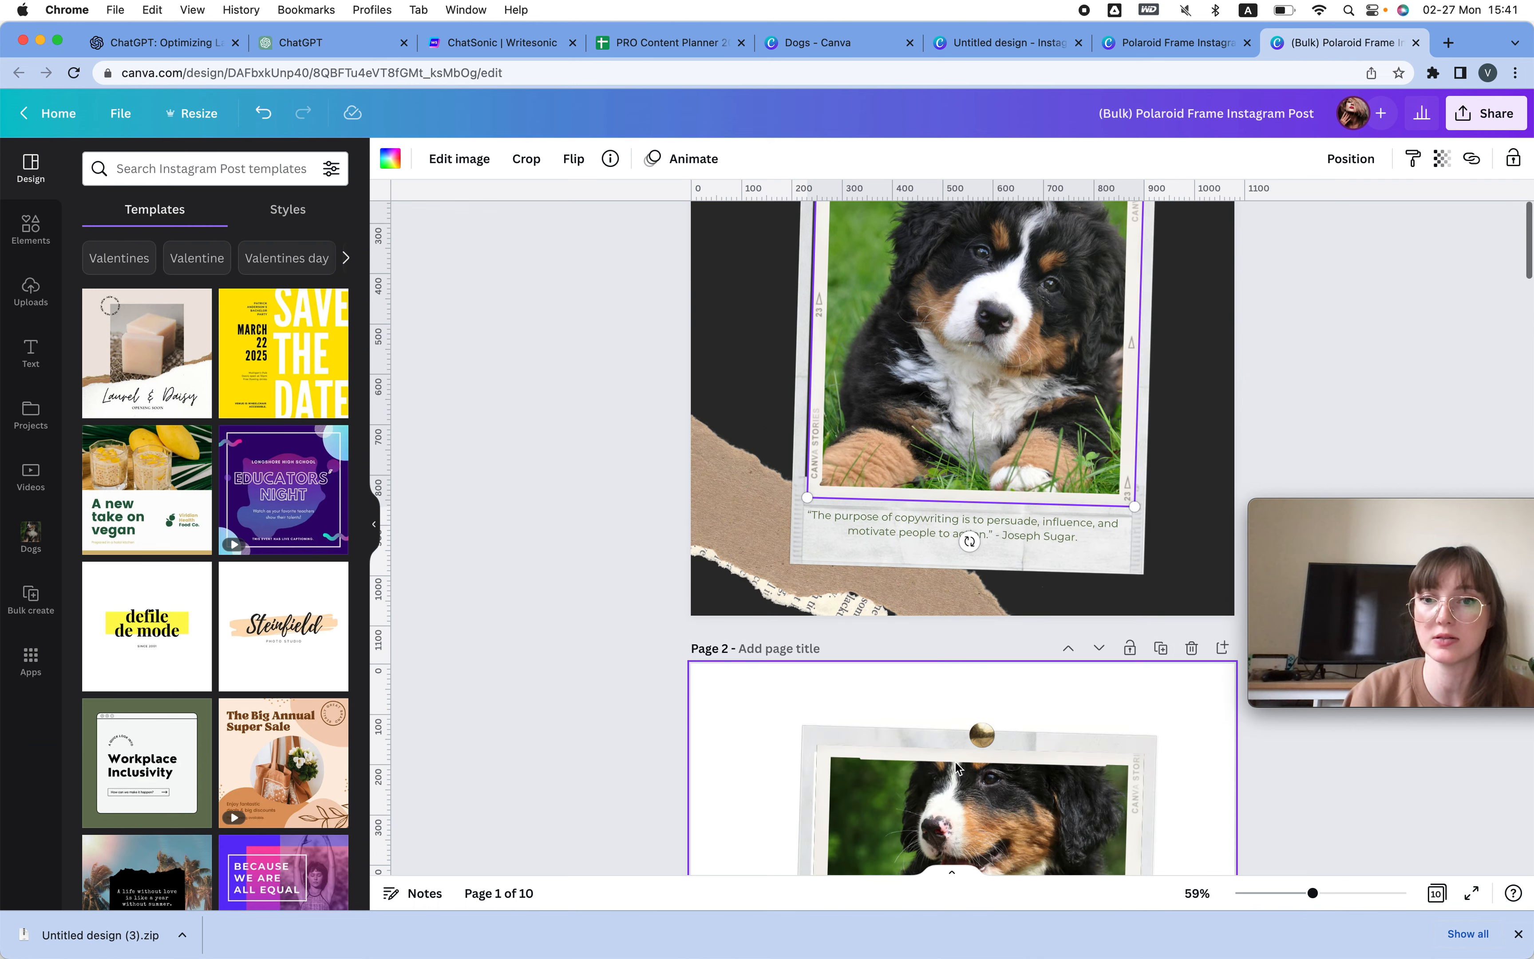
pyautogui.rightClick(1008, 574)
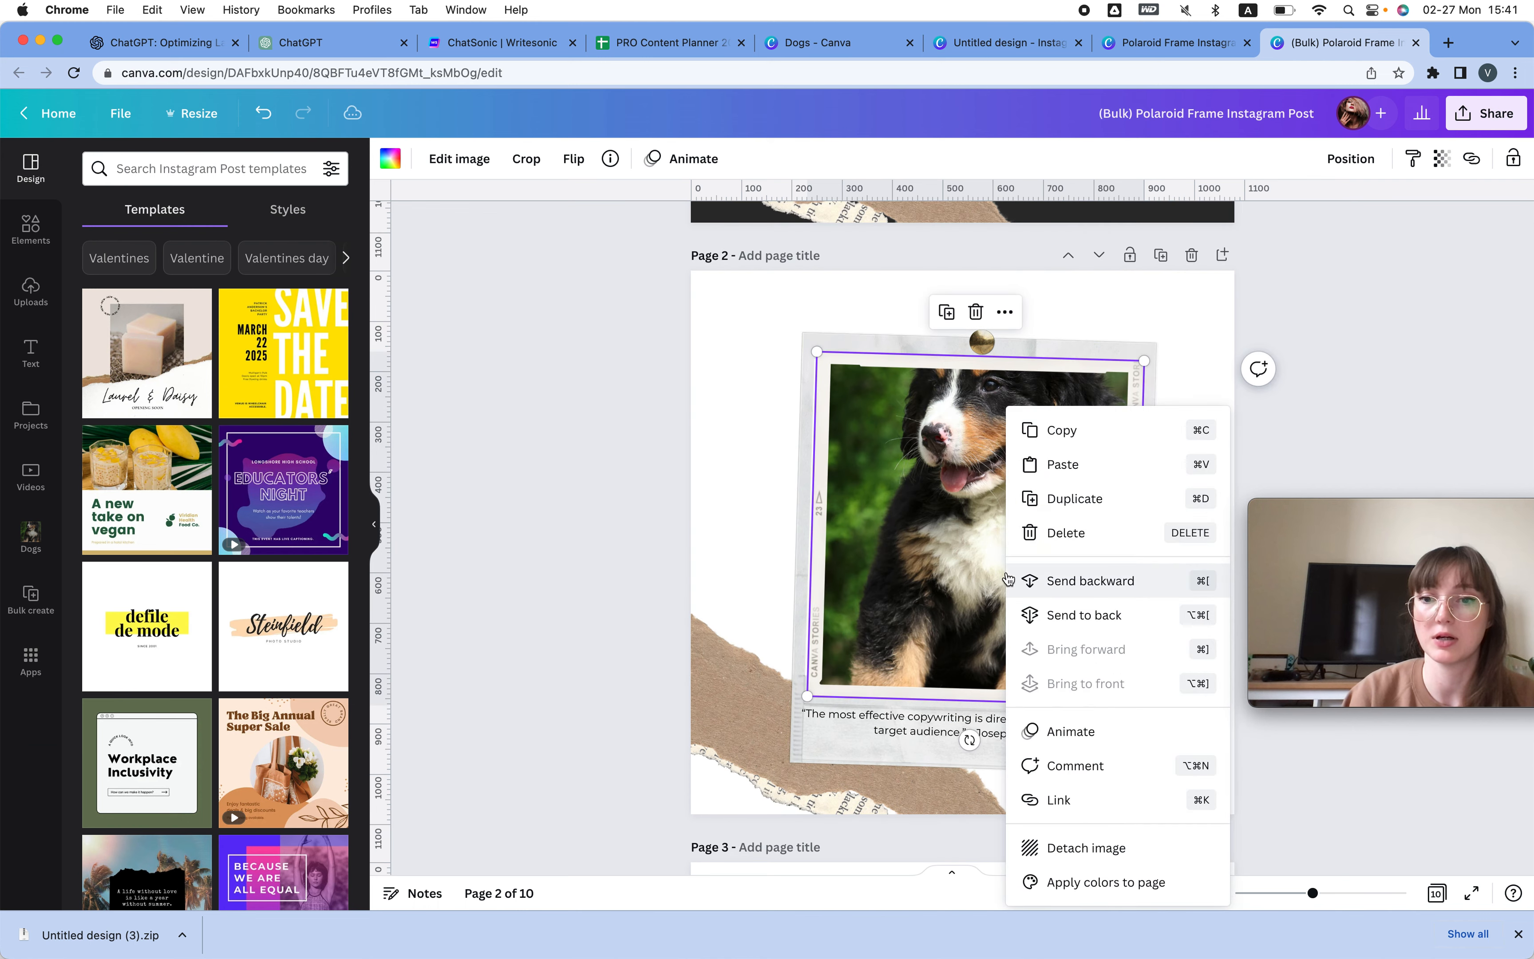
pyautogui.click(1087, 881)
pyautogui.rightClick(1004, 516)
pyautogui.click(1149, 883)
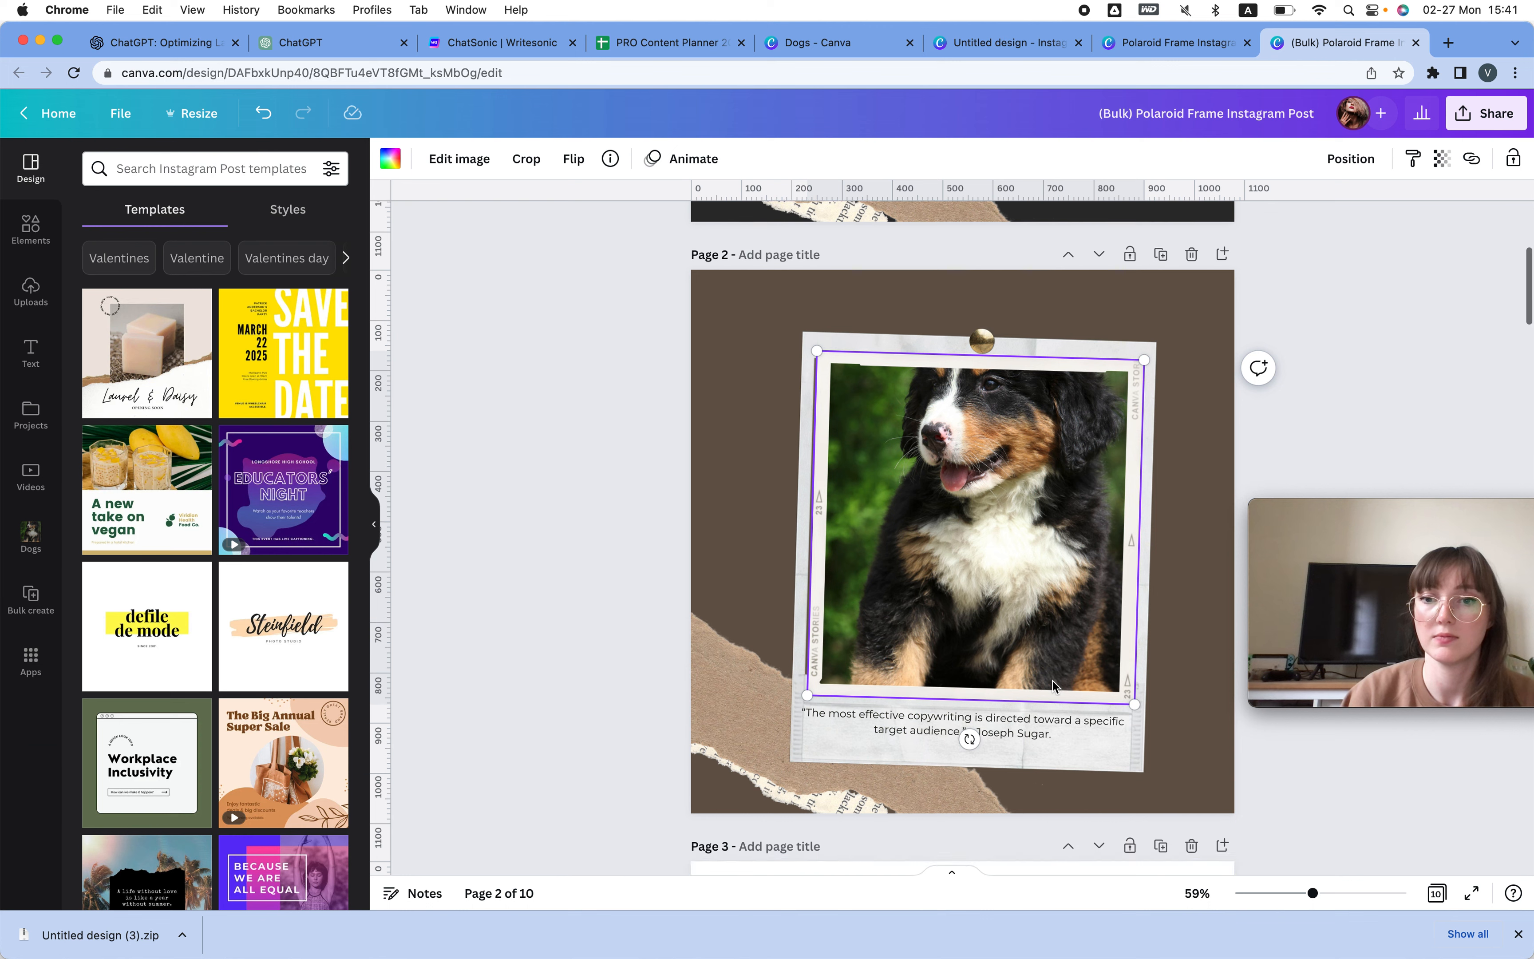
# Apply the corgi photo's colors to page 3 and shuffle them until the background is tan-brown.
pyautogui.scroll(-5, 1027, 542)
pyautogui.rightClick(1027, 542)
pyautogui.click(1106, 882)
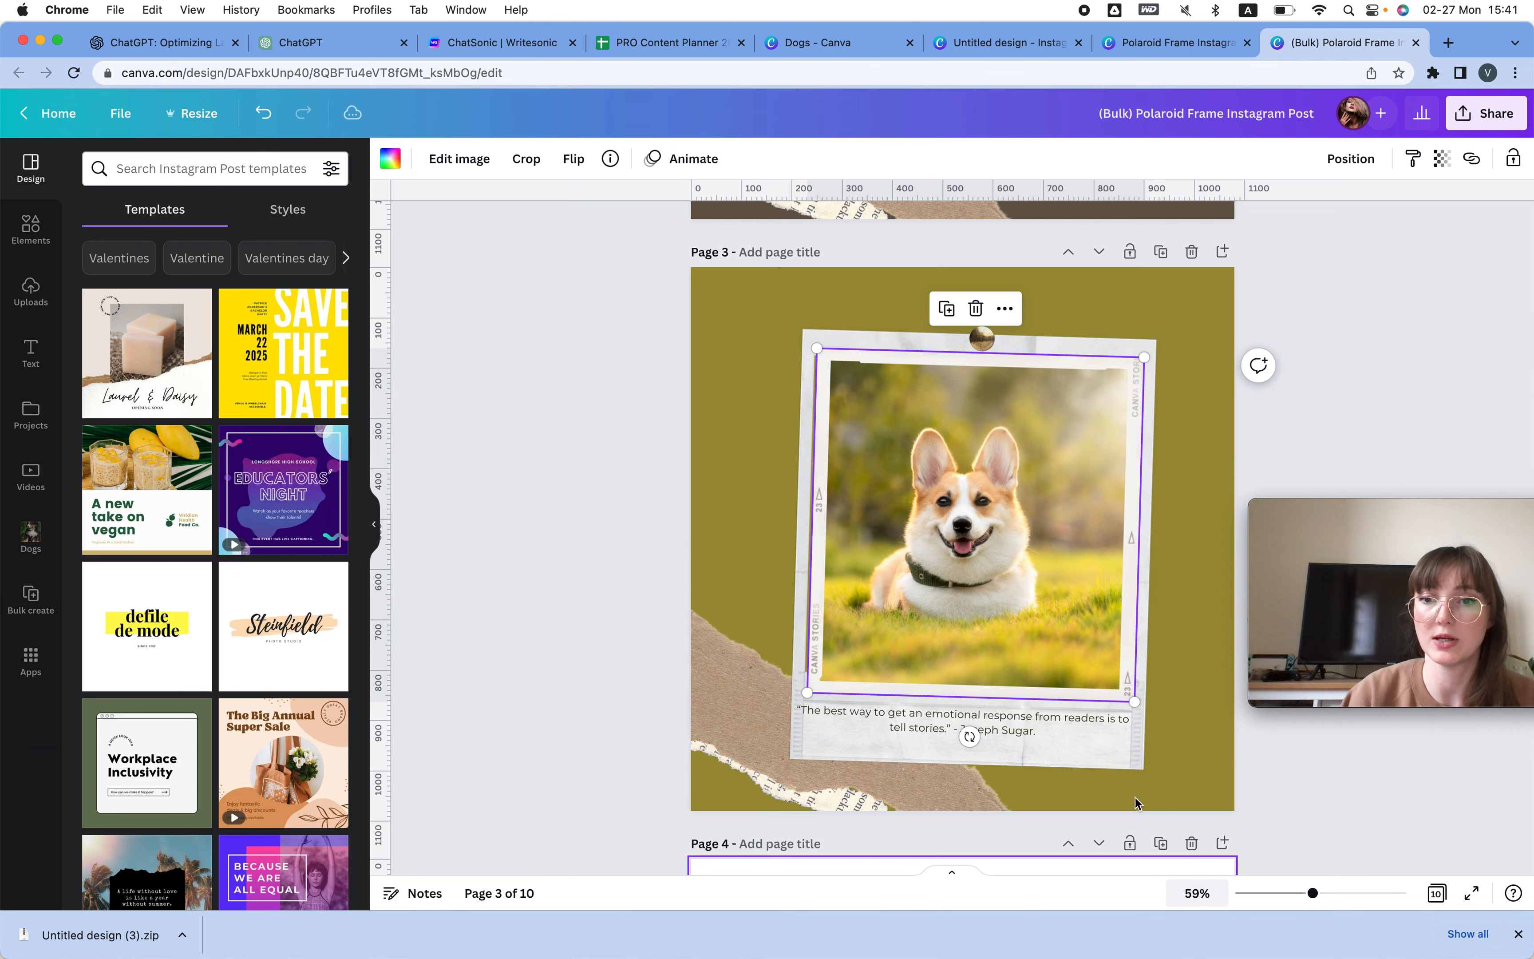
pyautogui.rightClick(1010, 594)
pyautogui.click(1156, 878)
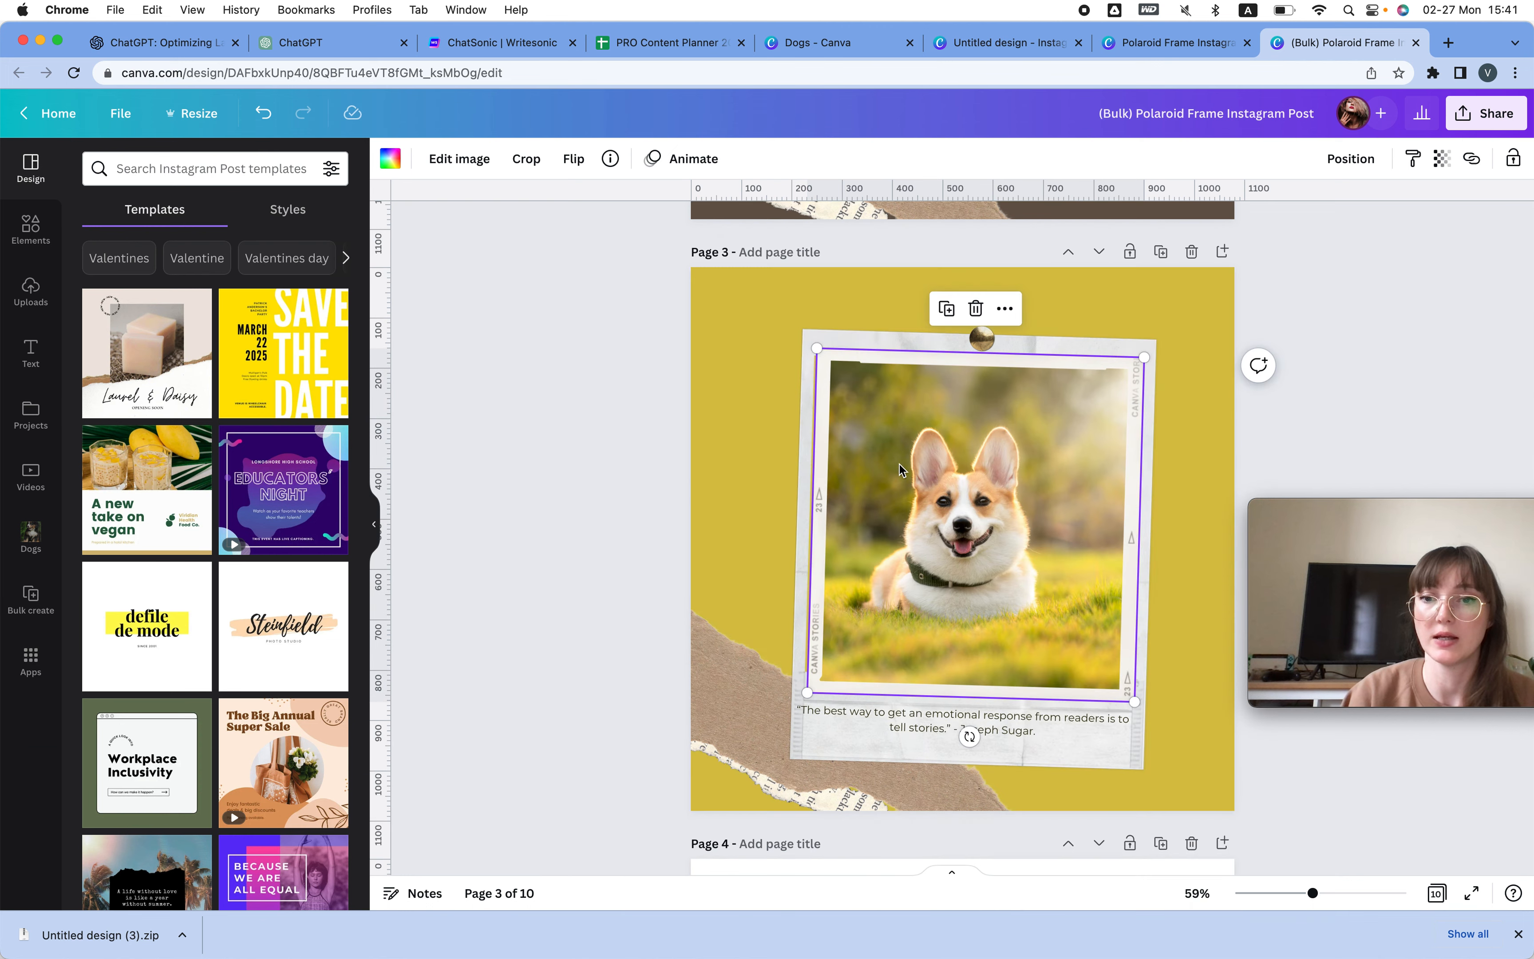
pyautogui.rightClick(1041, 545)
pyautogui.click(1147, 880)
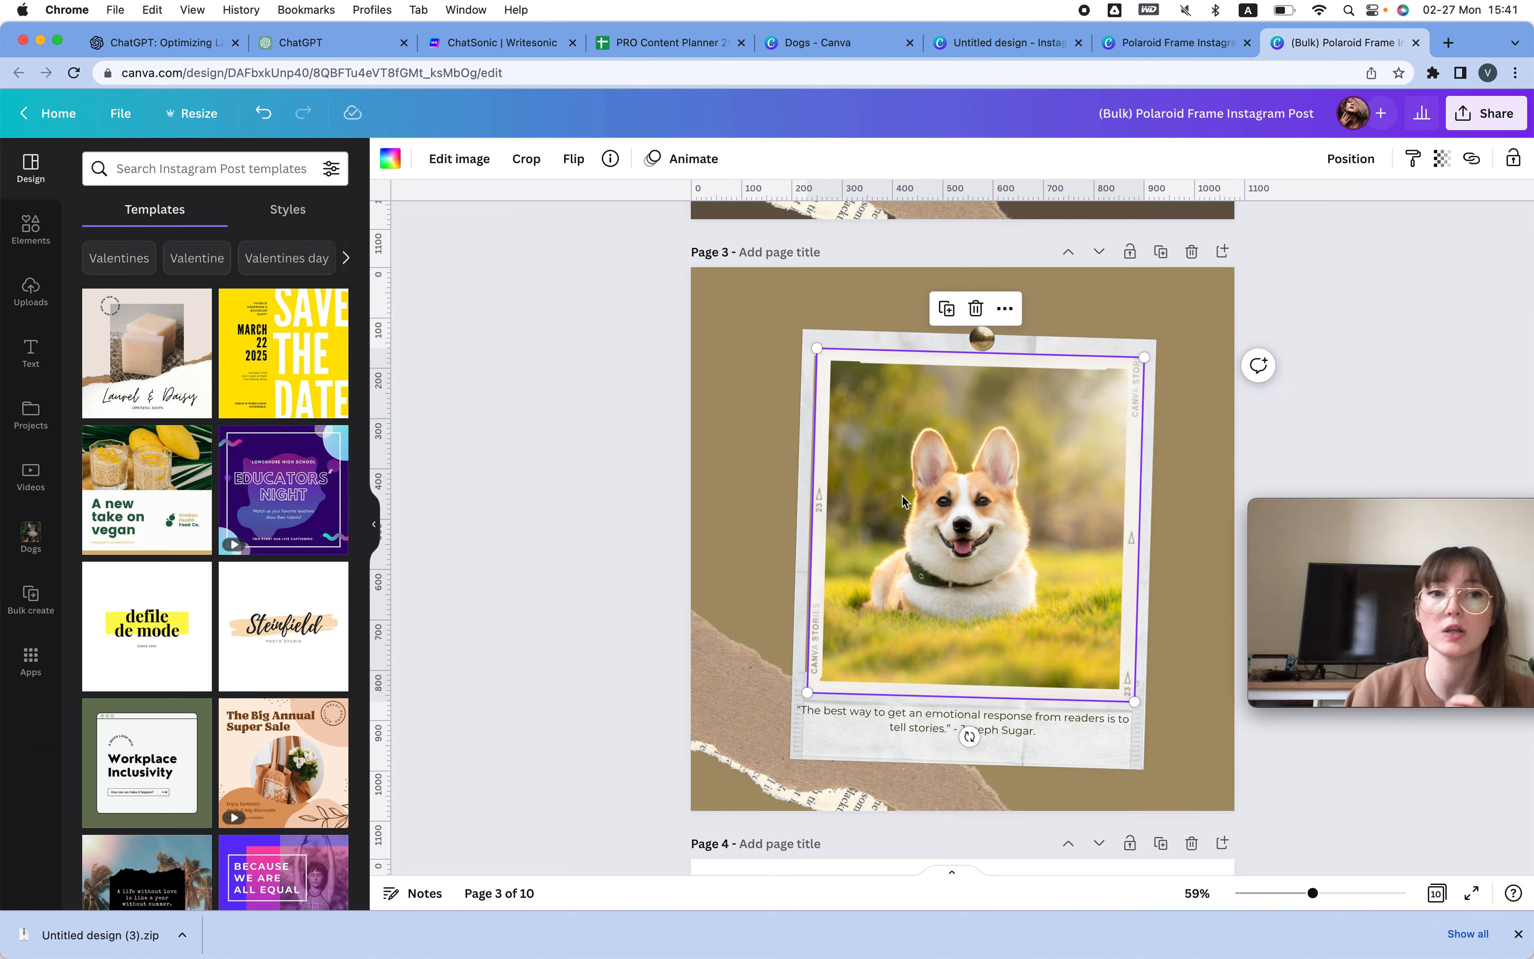
# Search the element photos for "minimal" and add the abstract green, cream and terracotta hills picture to page 3.
pyautogui.click(30, 228)
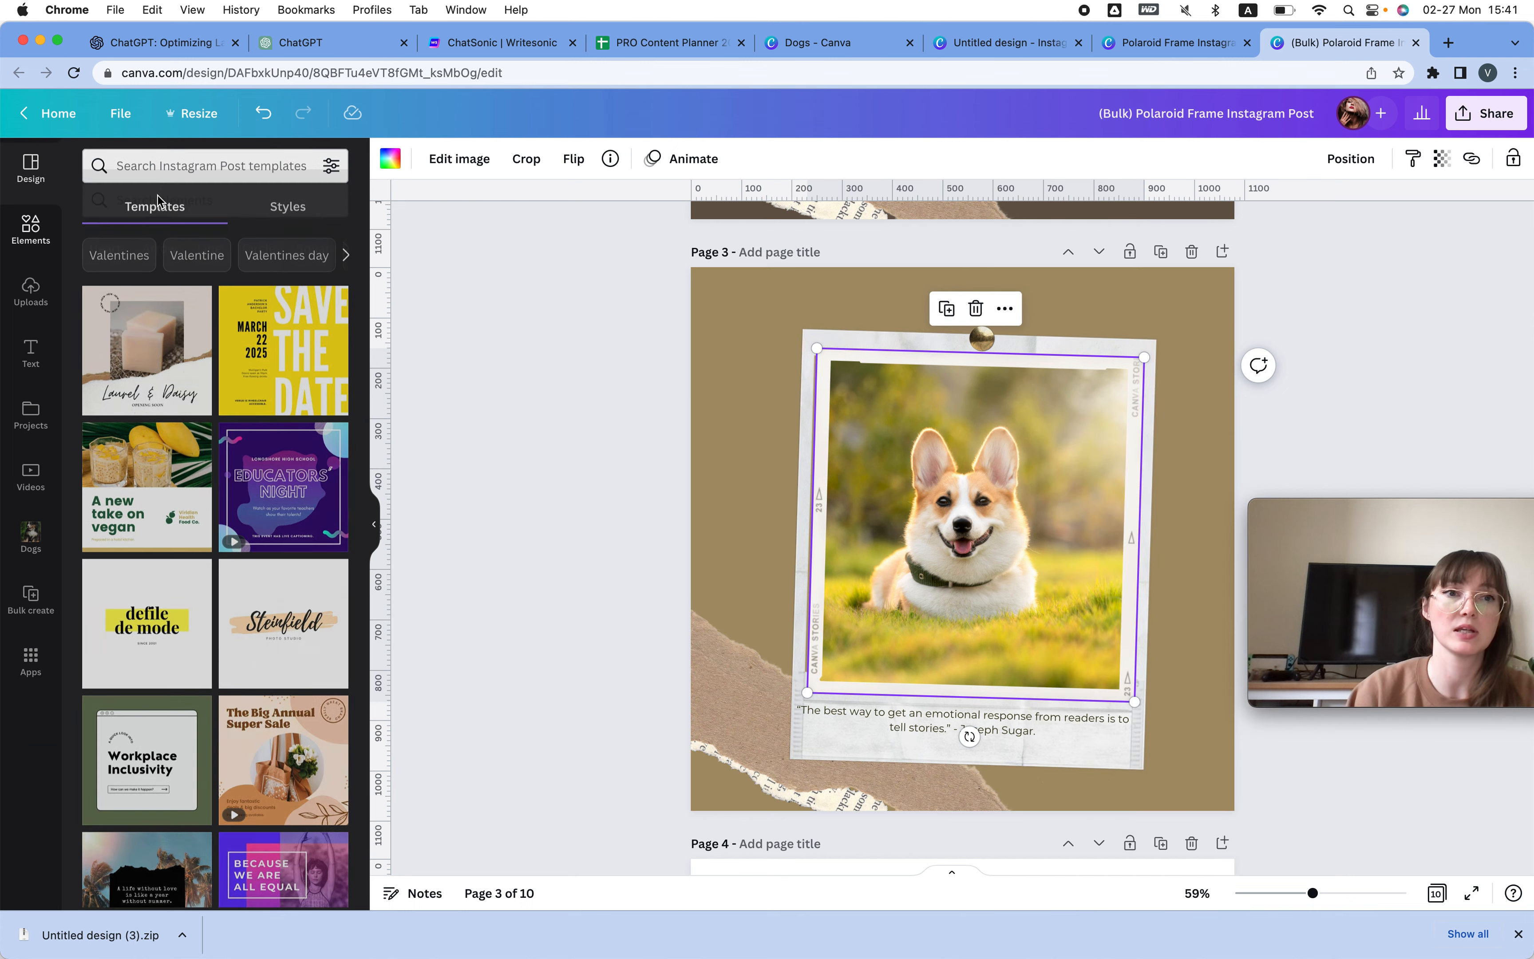
pyautogui.write('minimal')
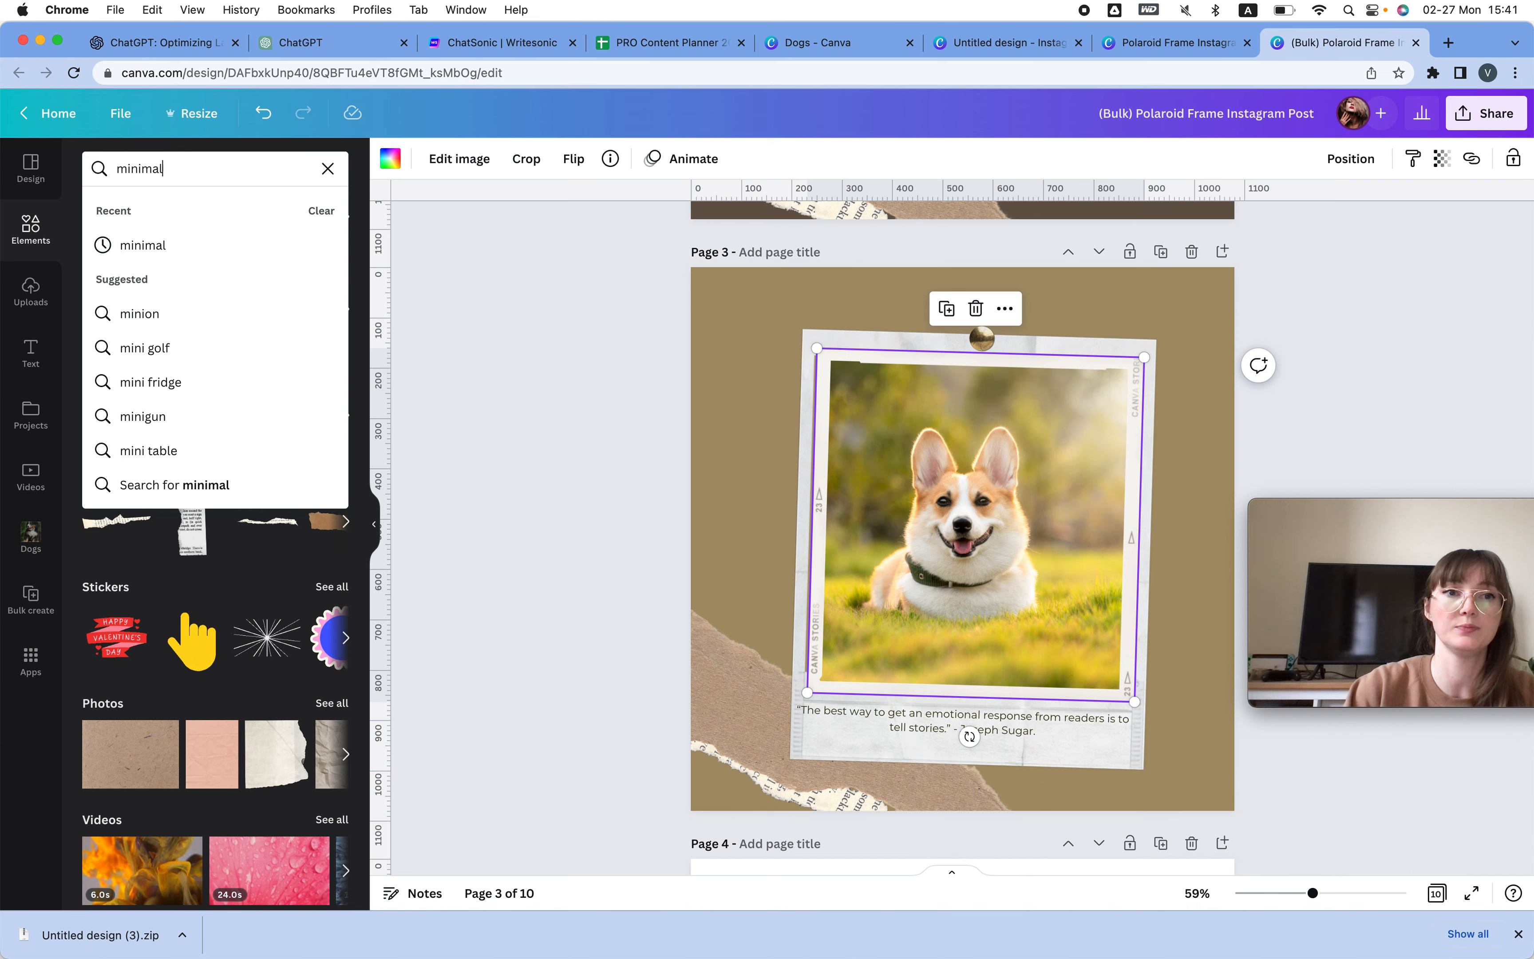
pyautogui.press('Return')
pyautogui.click(202, 214)
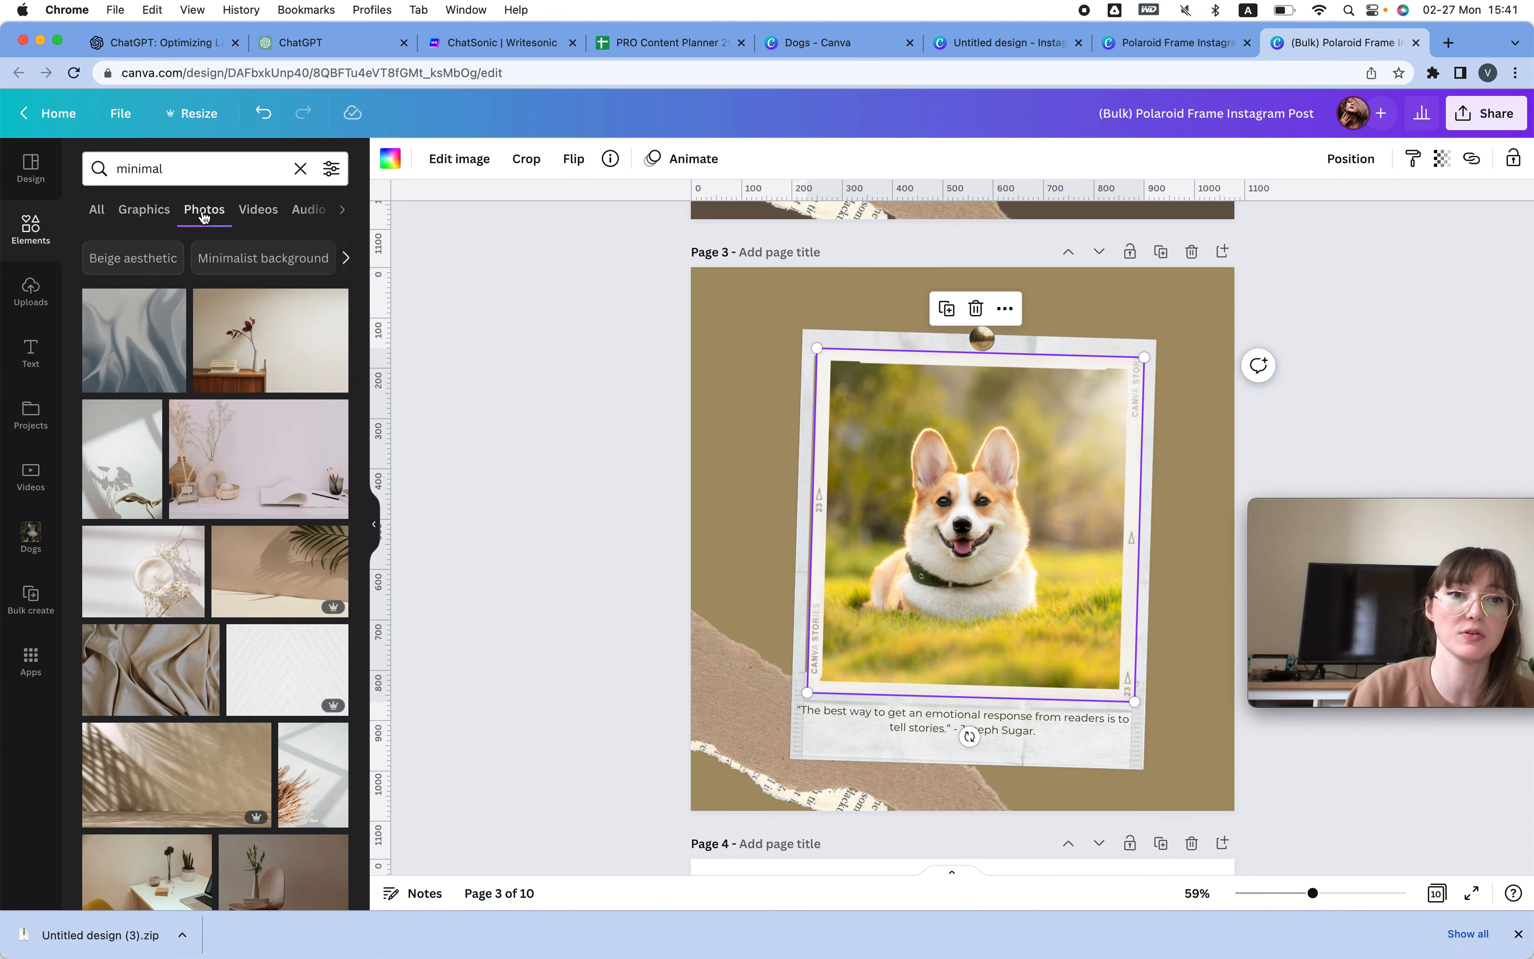
pyautogui.scroll(-5, 272, 652)
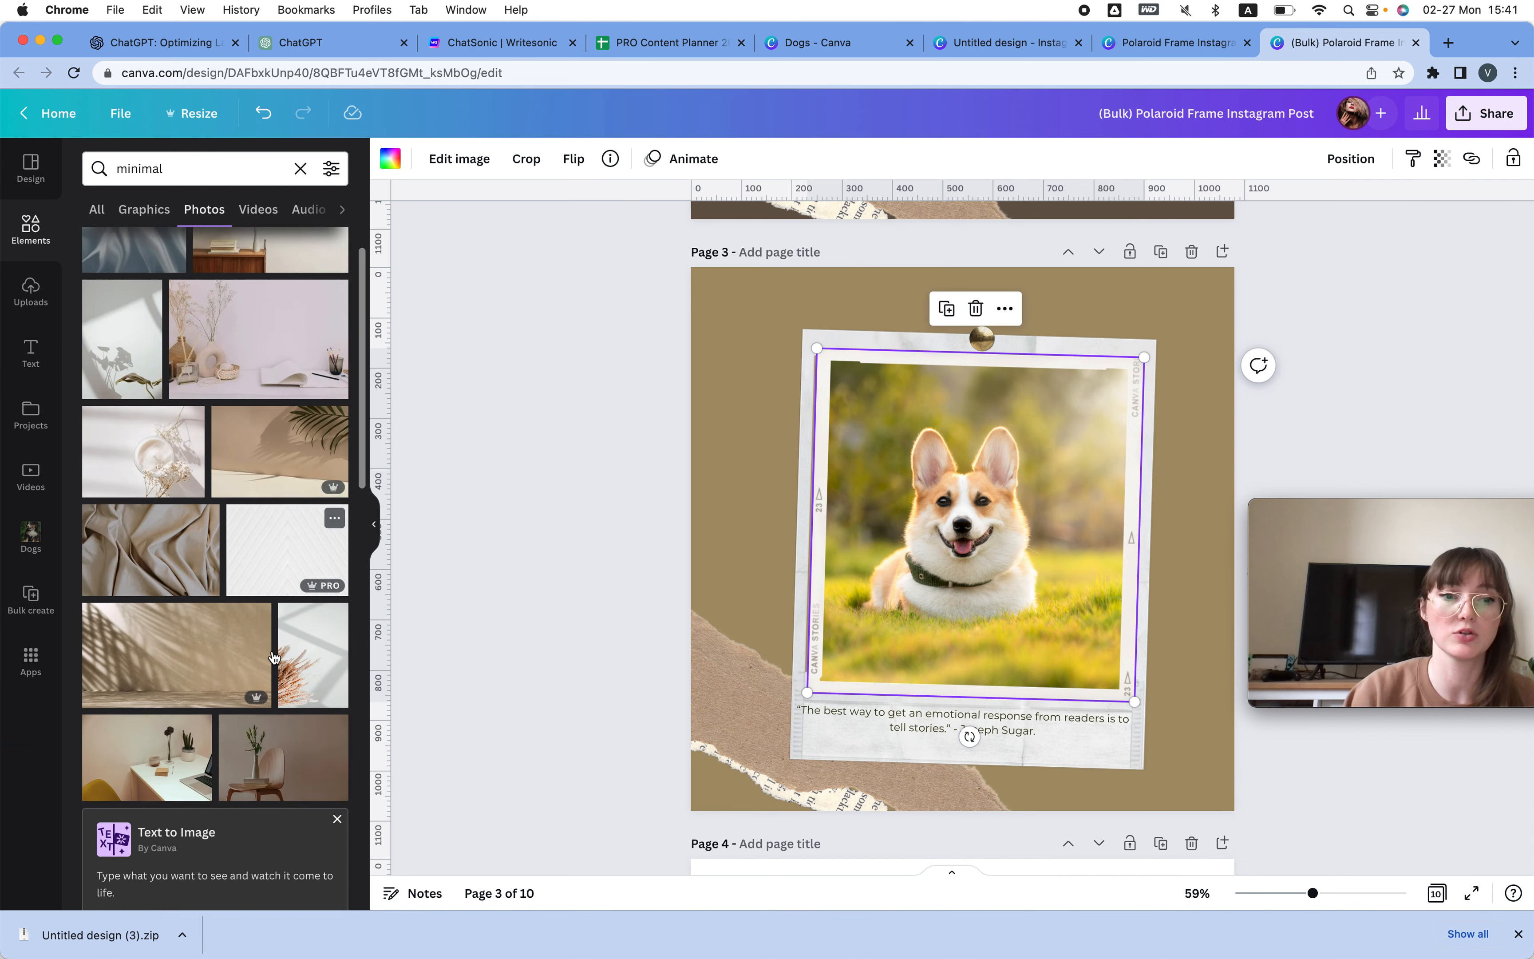
pyautogui.scroll(-5, 274, 656)
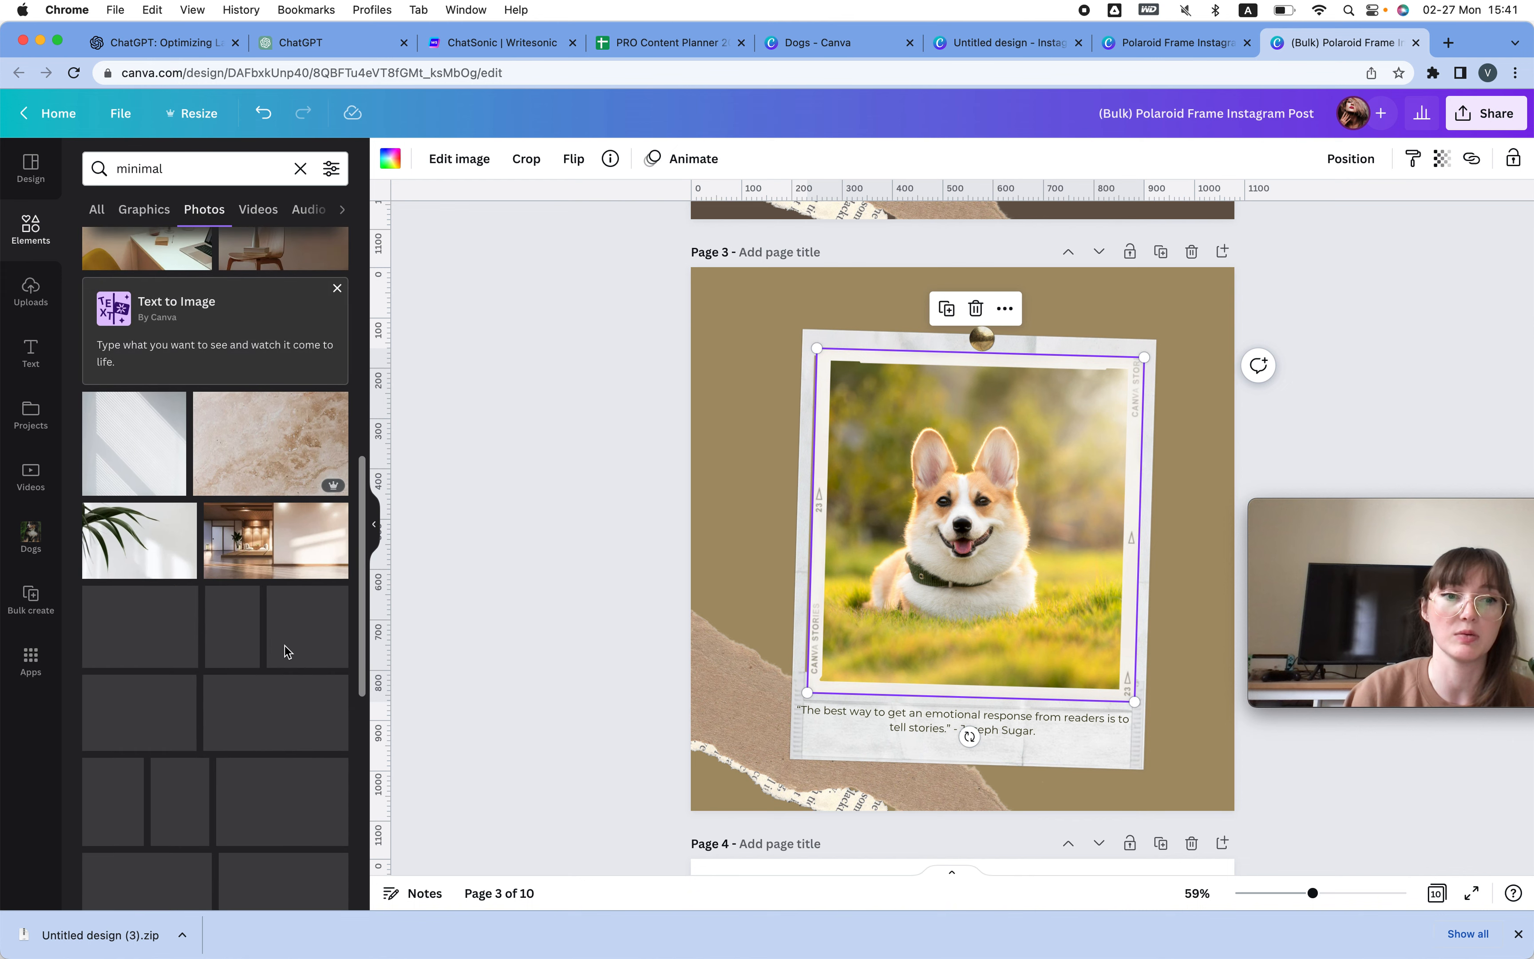
pyautogui.click(307, 627)
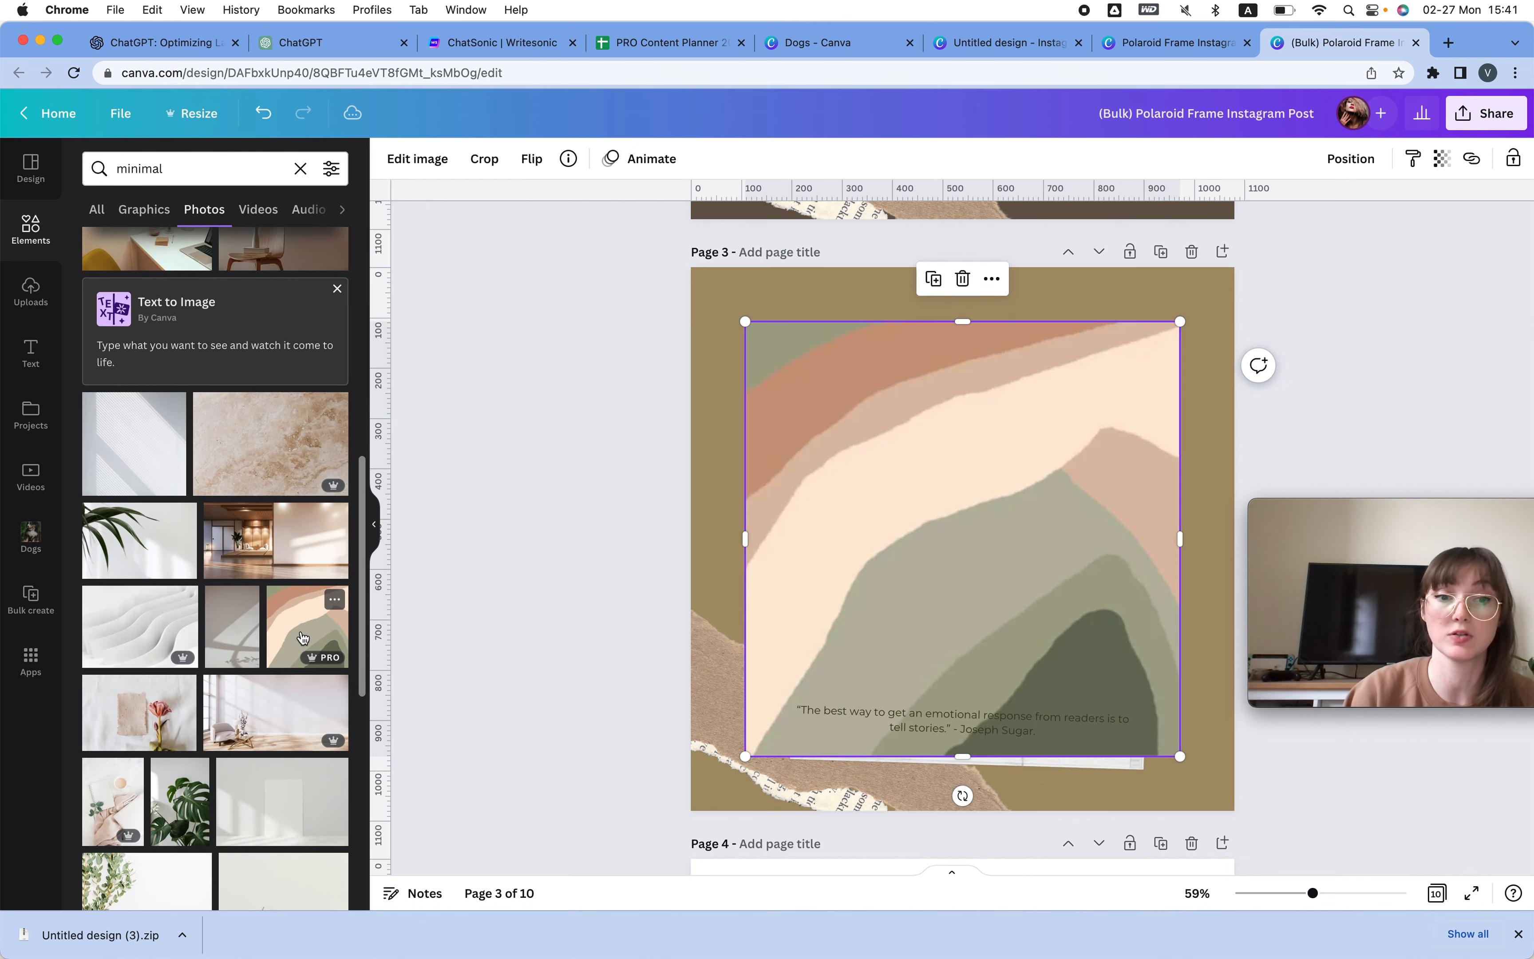
# Shift the abstract hills picture aside and apply its colors to page 3 for a sage green background.
pyautogui.moveTo(941, 445); pyautogui.dragTo(1046, 392)
pyautogui.rightClick(1045, 392)
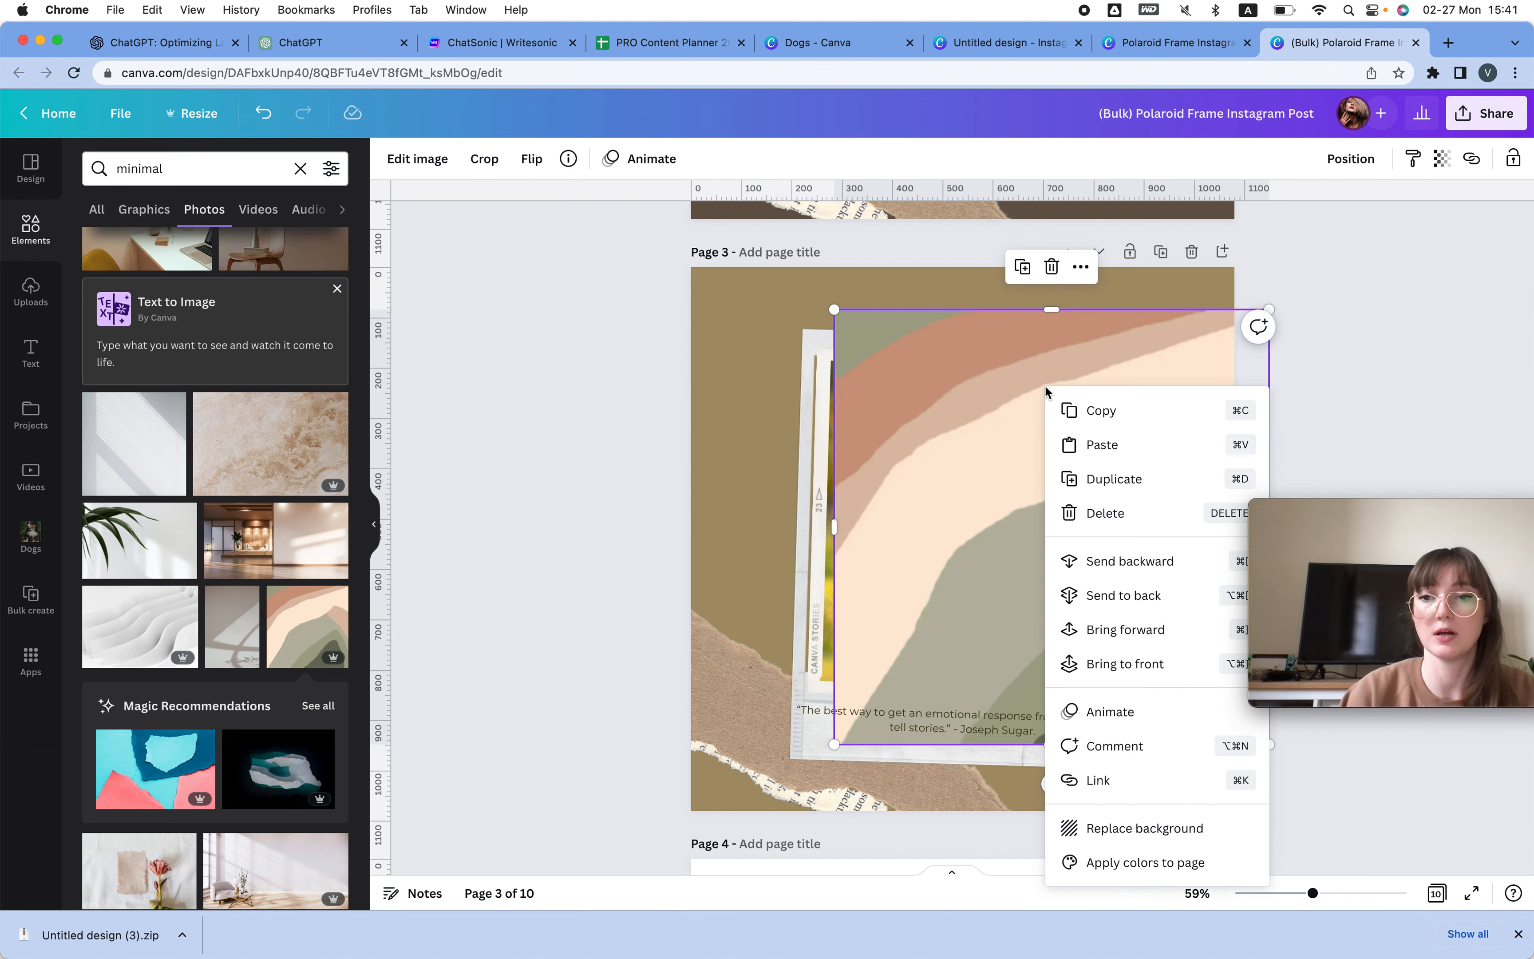
pyautogui.click(1160, 862)
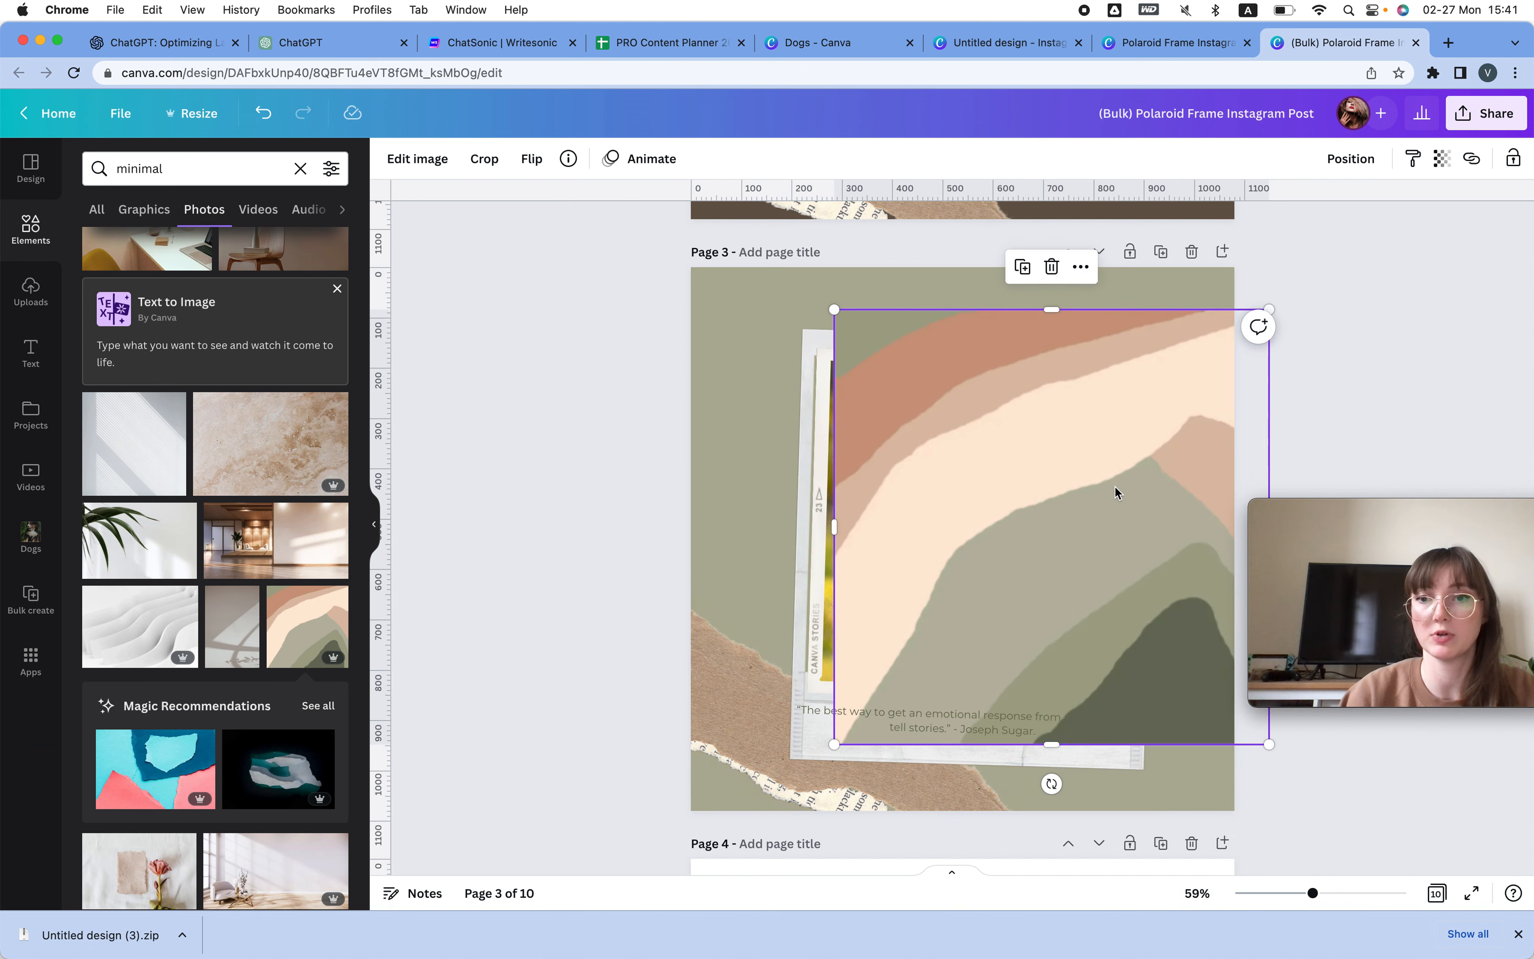
# Paste the abstract hills picture on page 2, shuffle its colors until the background is cream, and delete the picture.
pyautogui.scroll(5, 1114, 487)
pyautogui.click(1193, 408)
pyautogui.press('super+v')
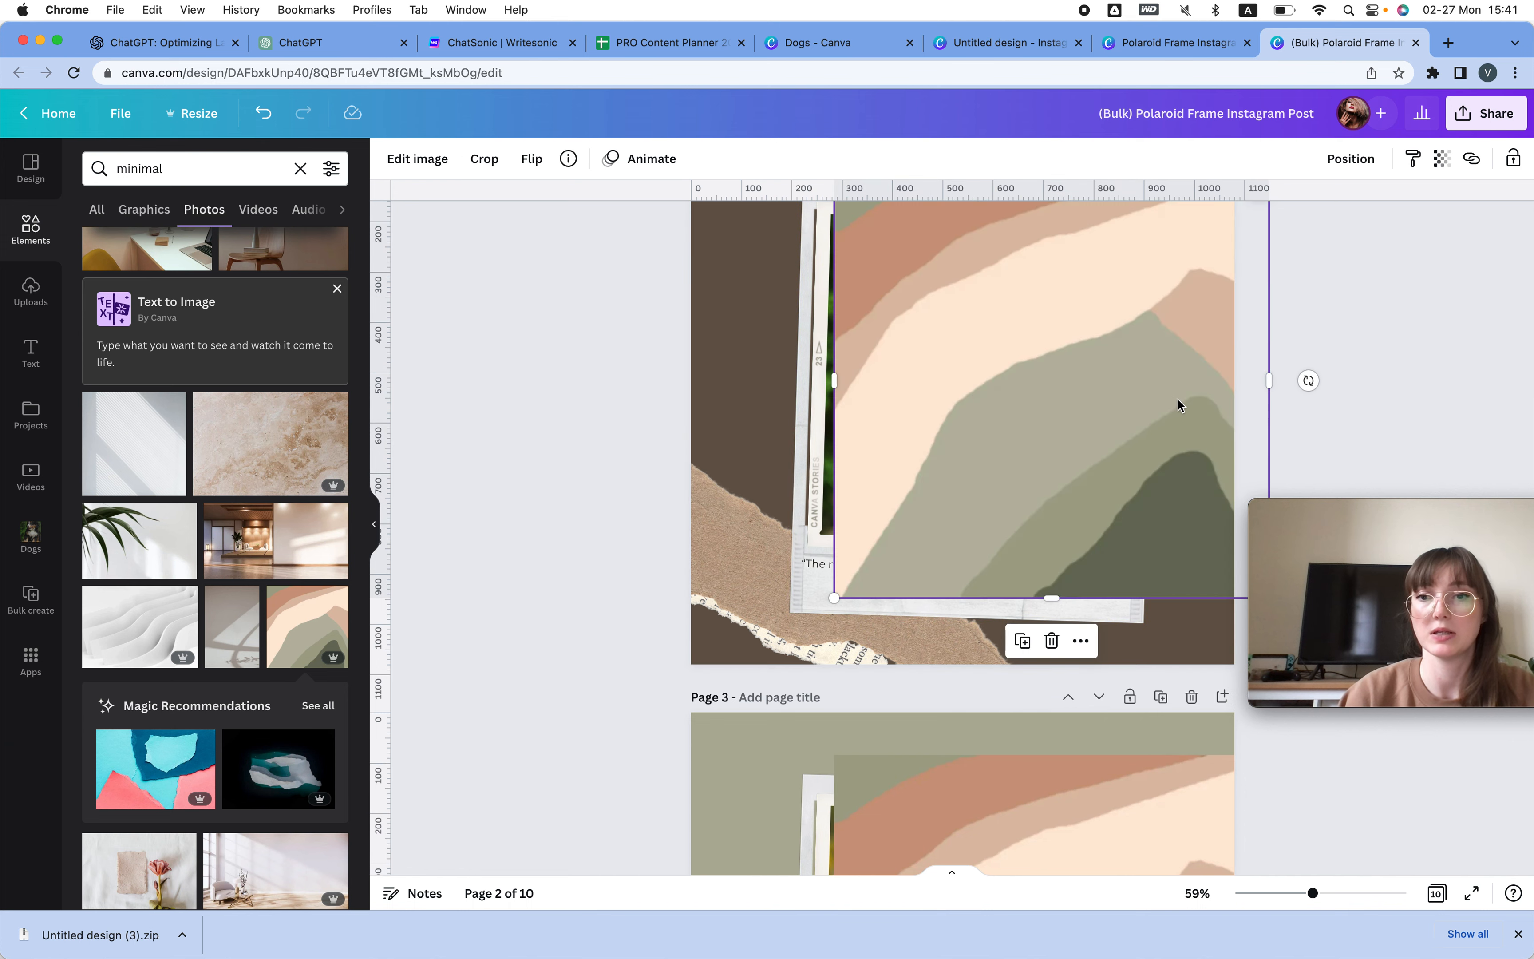
pyautogui.rightClick(1139, 395)
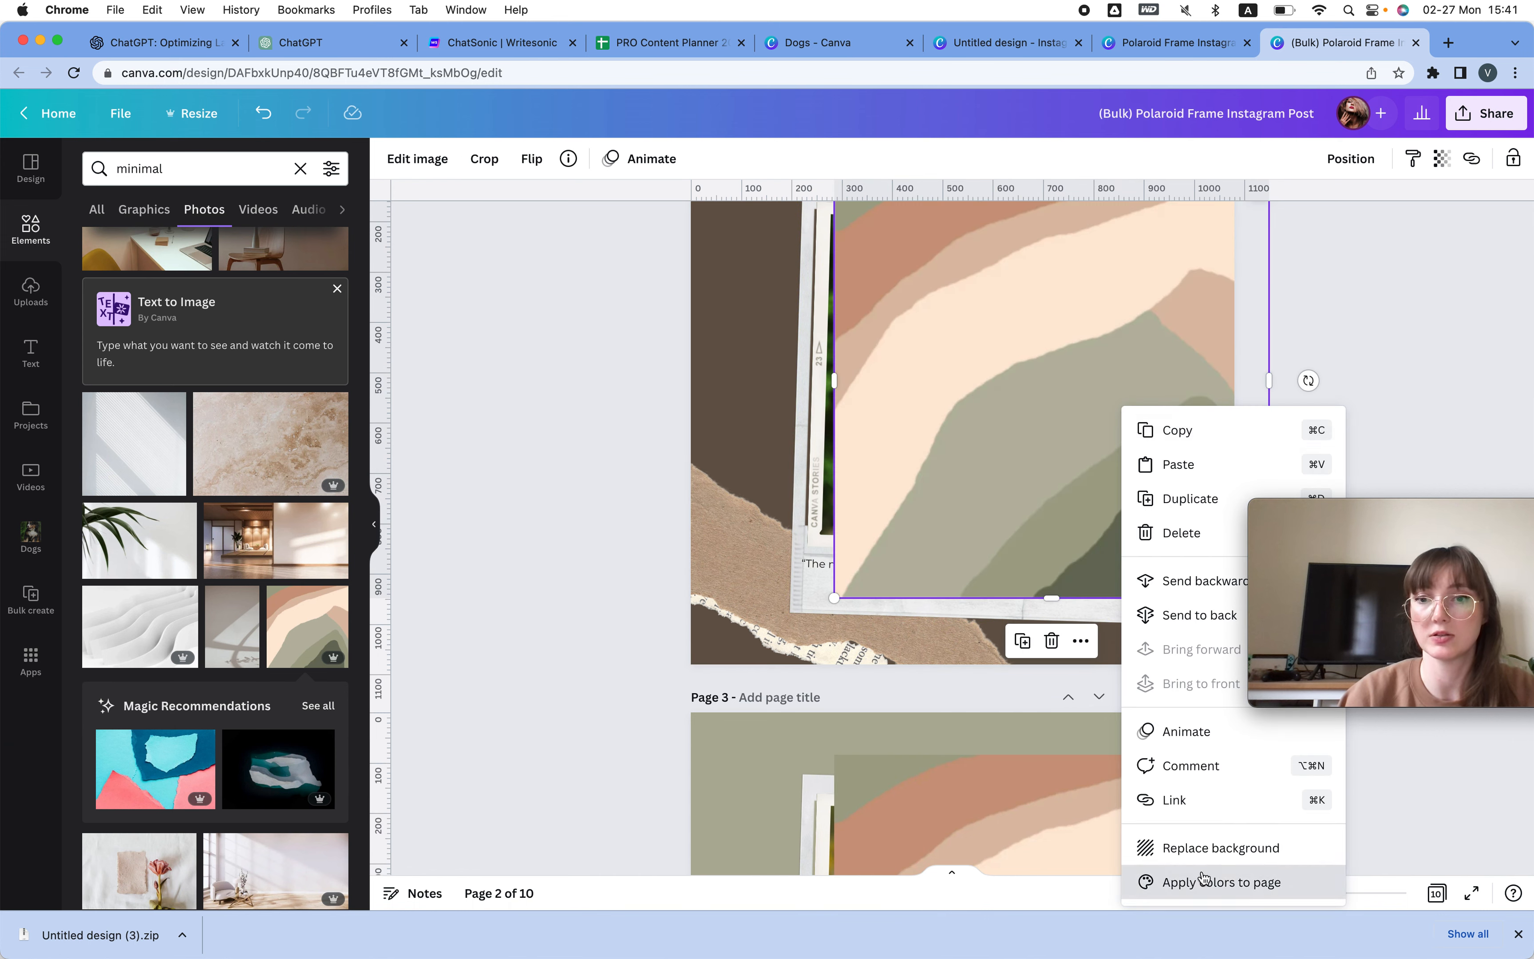
pyautogui.click(1160, 881)
pyautogui.rightClick(1084, 394)
pyautogui.click(1166, 866)
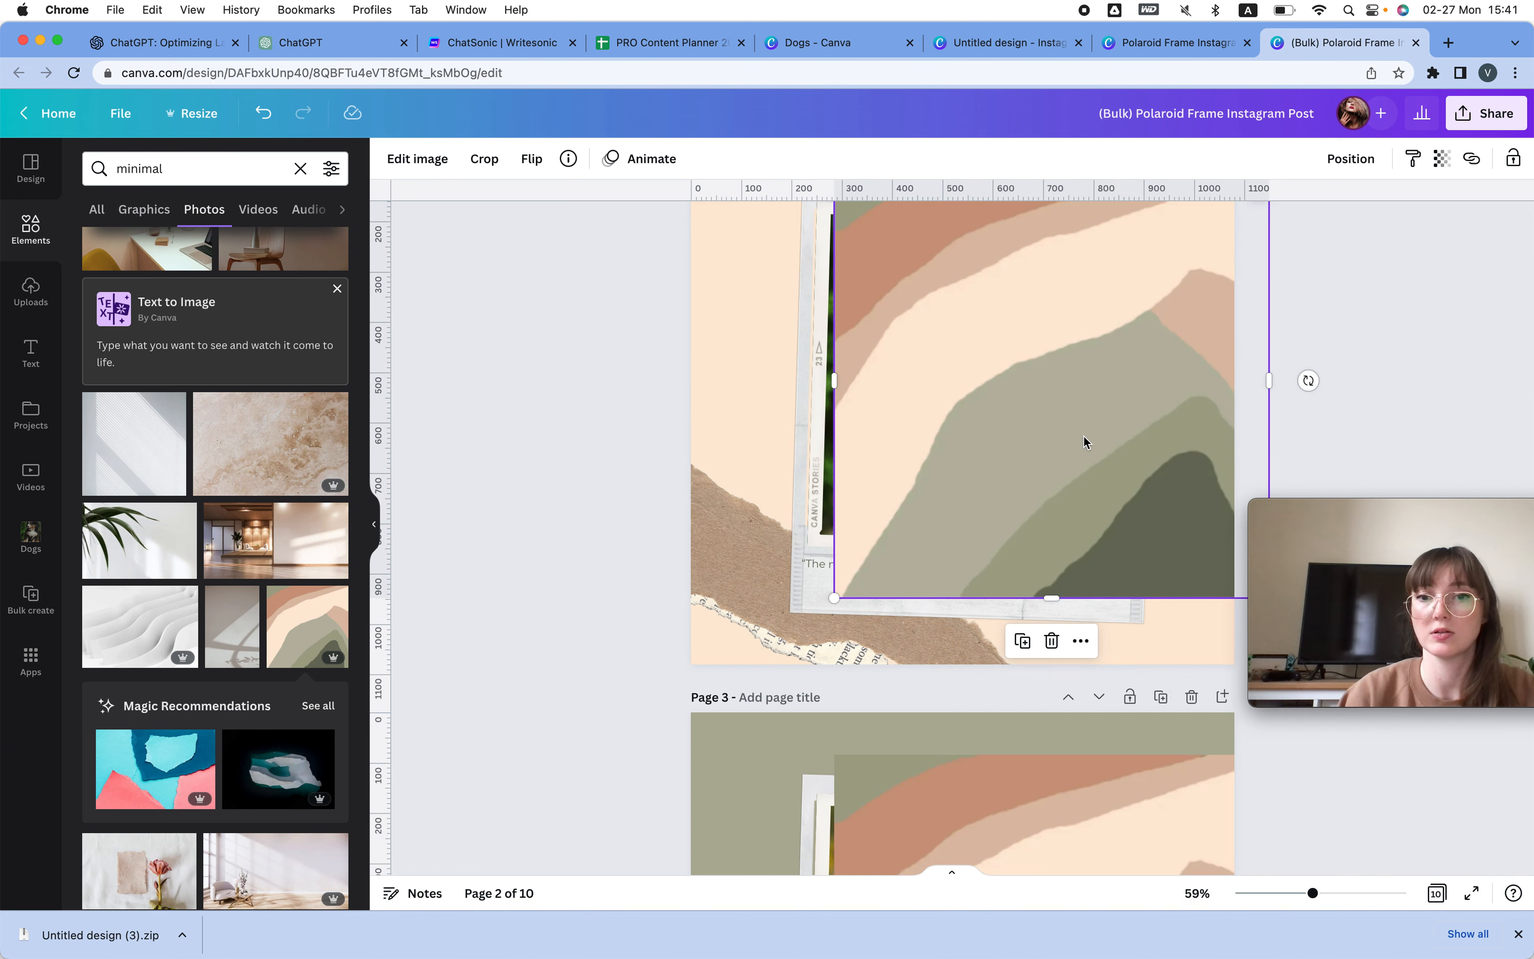
pyautogui.press('Delete')
# Delete the abstract hills picture covering the polaroid on page 3.
pyautogui.scroll(-10, 1080, 475)
pyautogui.click(1054, 416)
pyautogui.press('Delete')
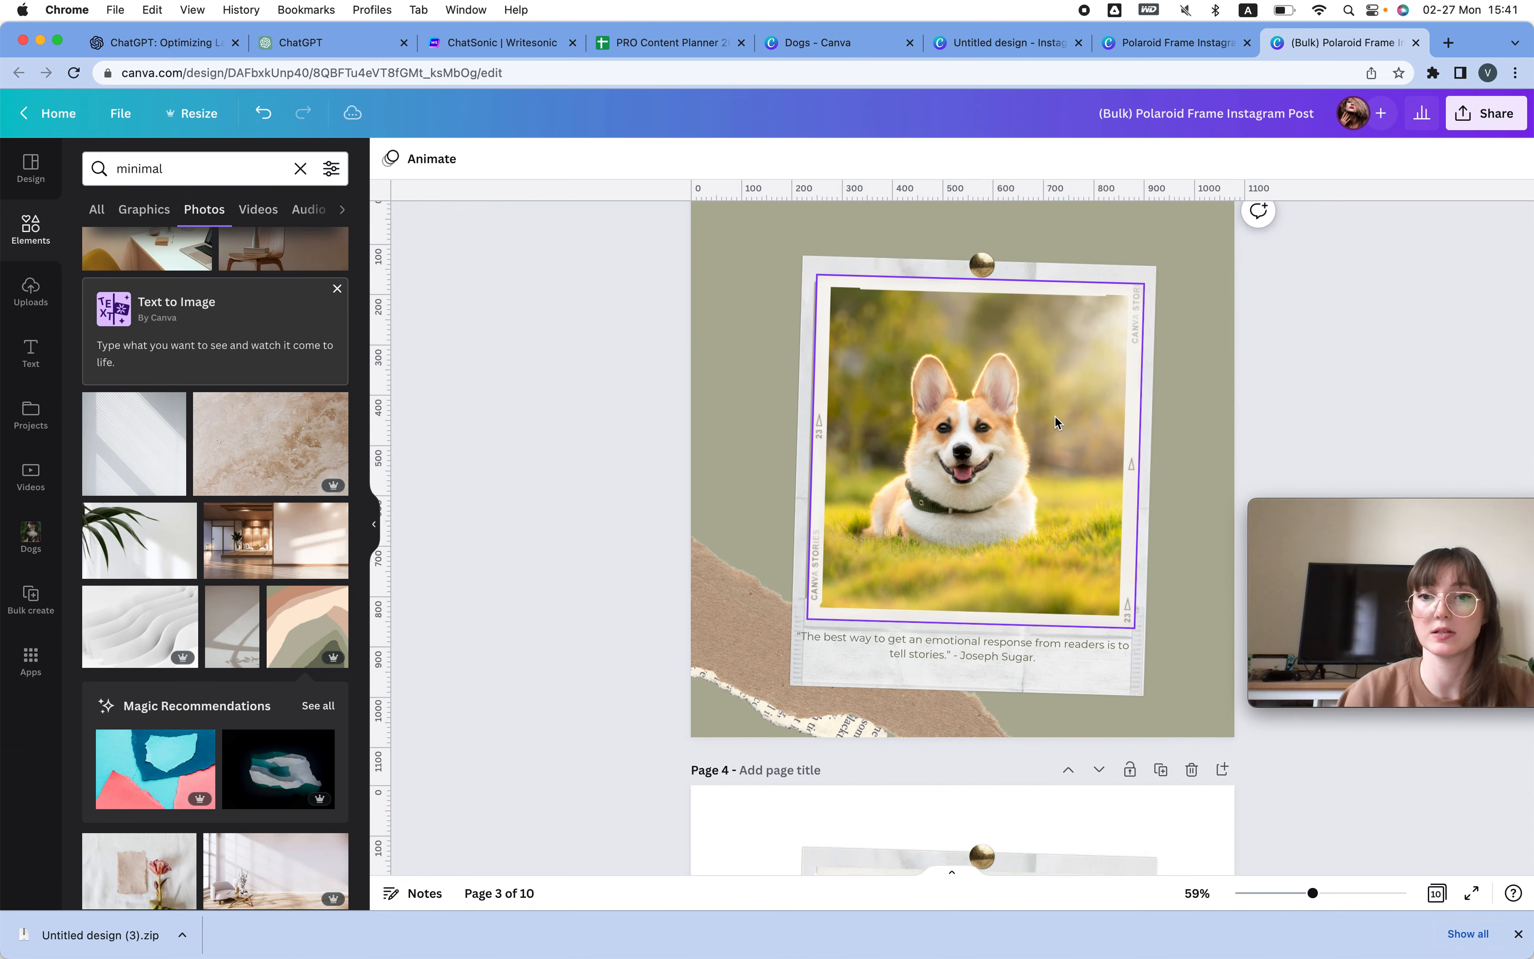
# Paste the abstract hills picture on page 4, shuffle its colors until the background is dusty pink, and delete the picture.
pyautogui.scroll(-7, 1046, 444)
pyautogui.click(1037, 461)
pyautogui.press('super+v')
pyautogui.rightClick(1094, 517)
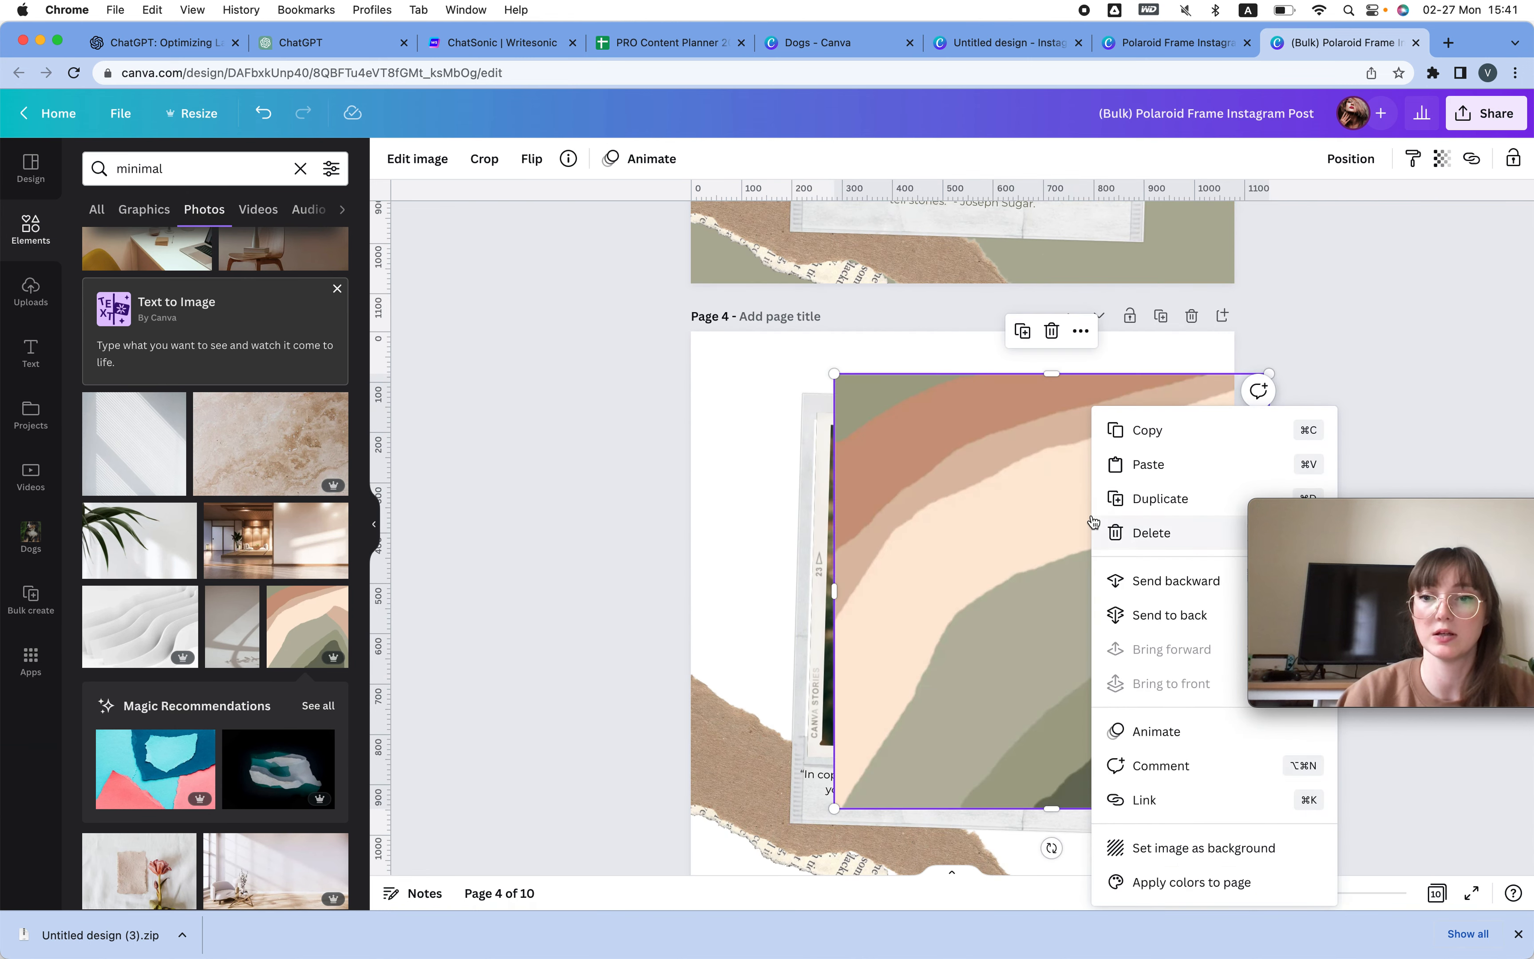
pyautogui.click(1204, 882)
pyautogui.rightClick(1161, 707)
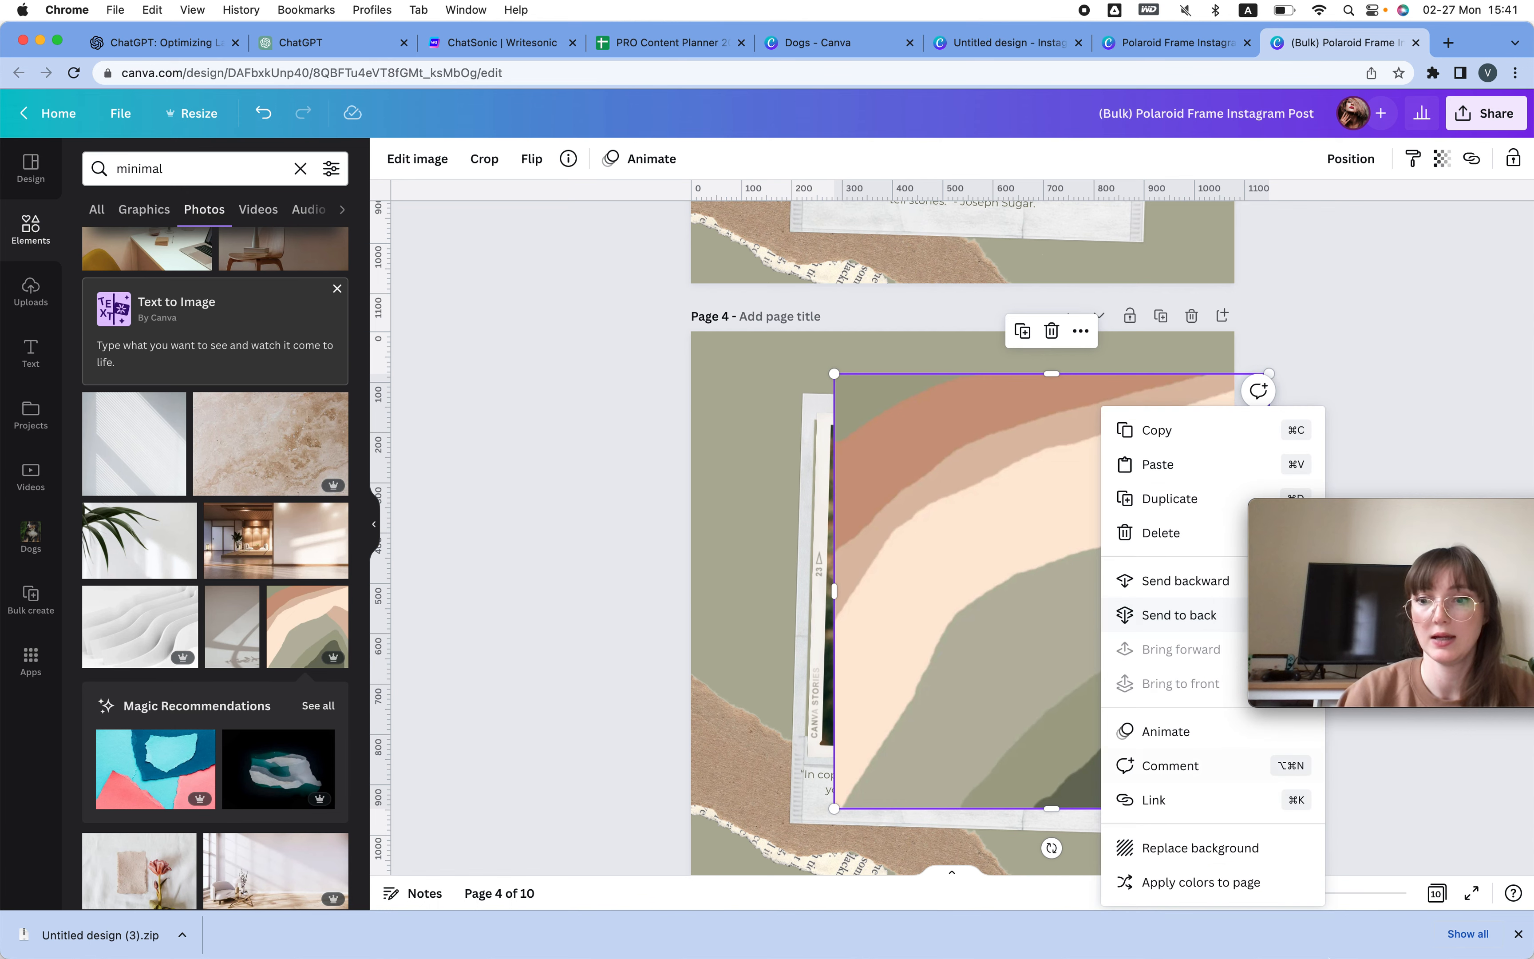
pyautogui.click(1254, 888)
pyautogui.rightClick(1043, 561)
pyautogui.click(1190, 883)
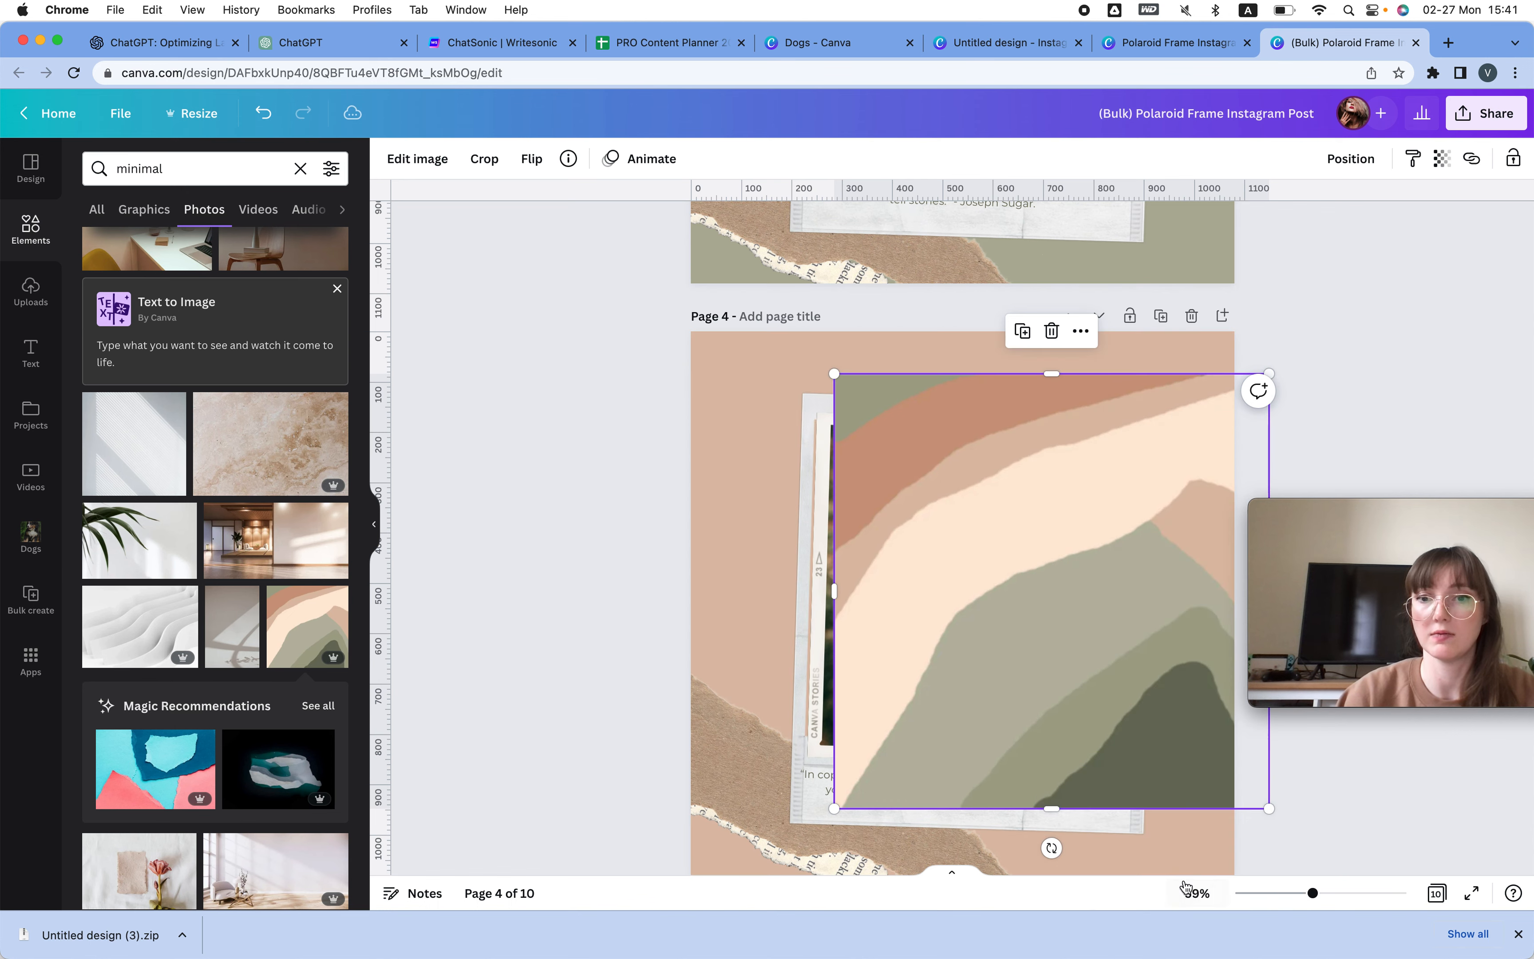
pyautogui.press('Delete')
# Copy the cream background style of page 2 onto pages 5, 7 and 9.
pyautogui.scroll(-5, 1058, 590)
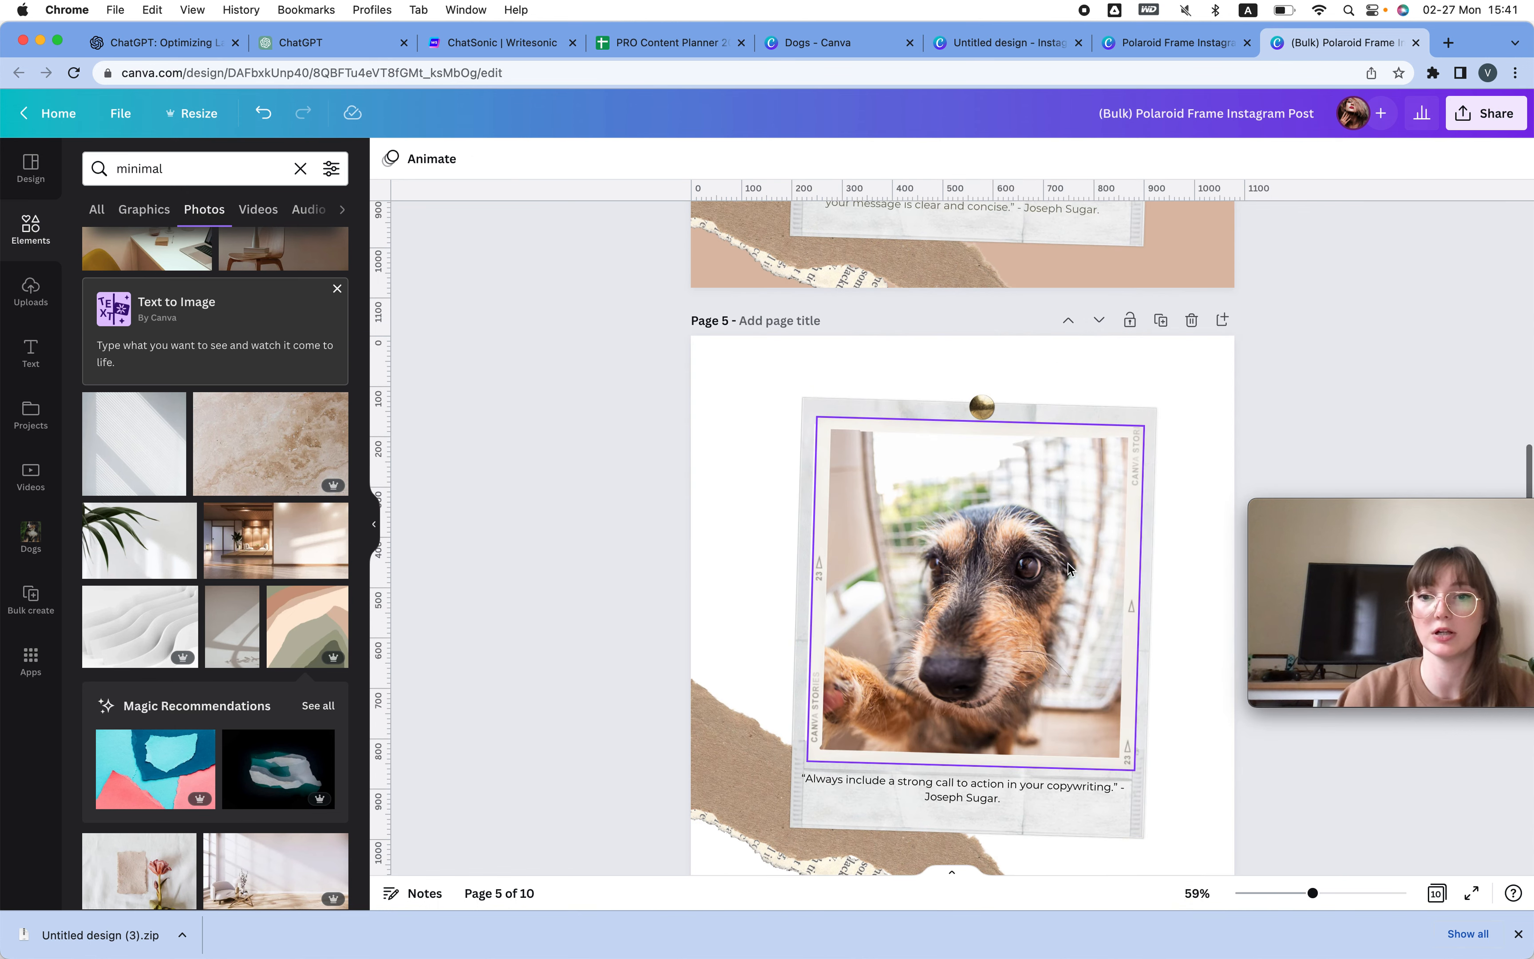
pyautogui.scroll(8, 1081, 476)
pyautogui.scroll(10, 1083, 477)
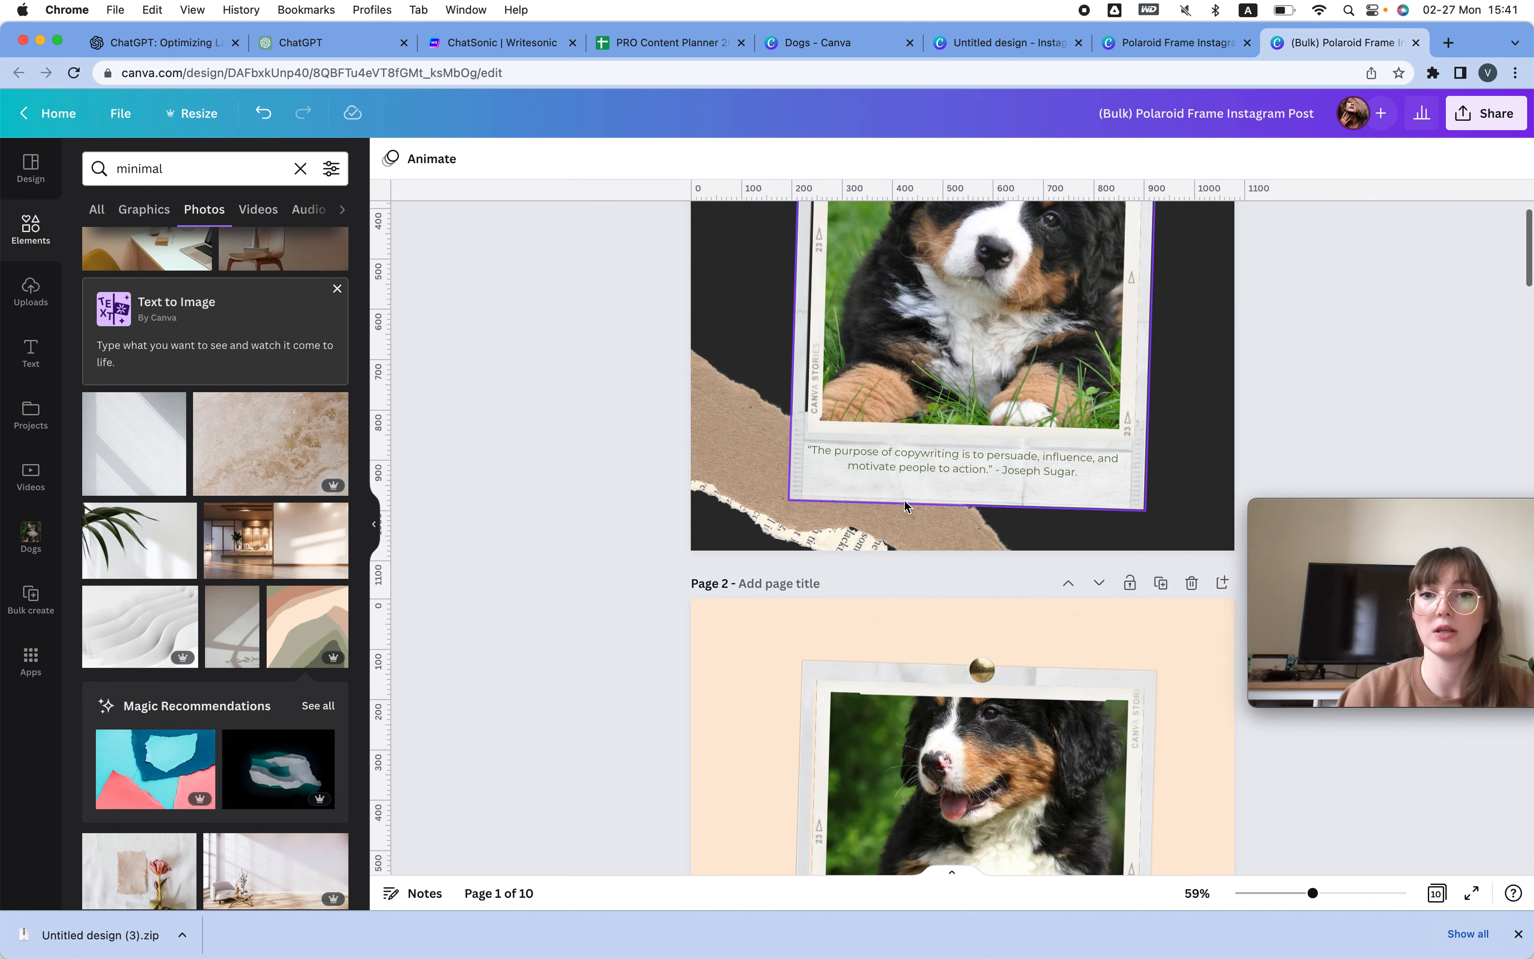
pyautogui.scroll(-10, 743, 334)
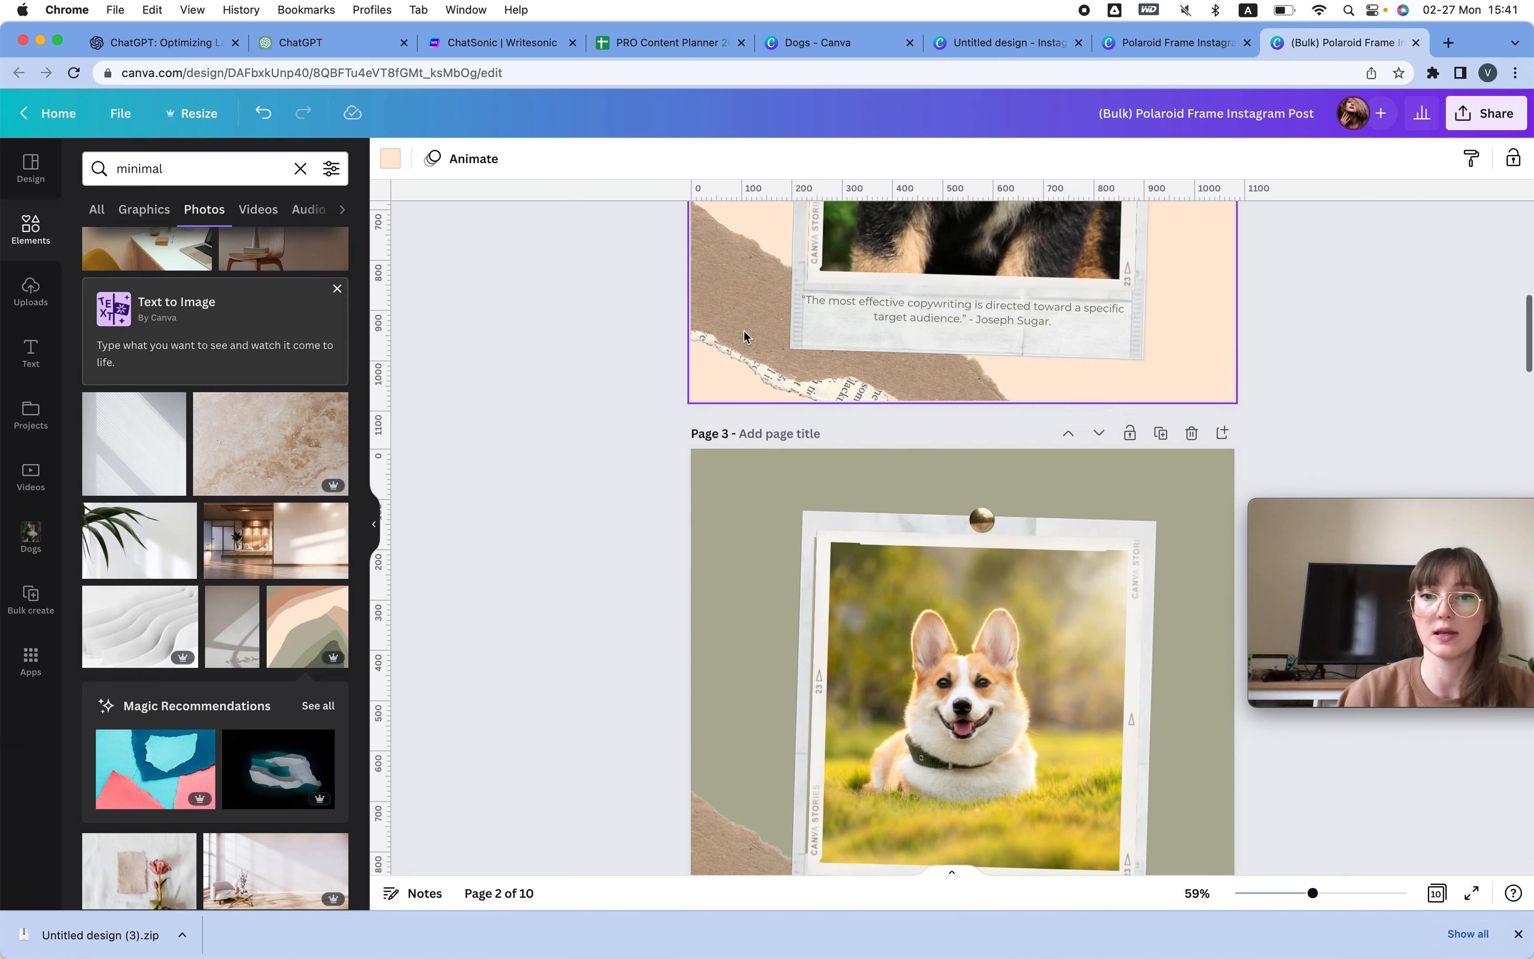
pyautogui.scroll(-10, 745, 331)
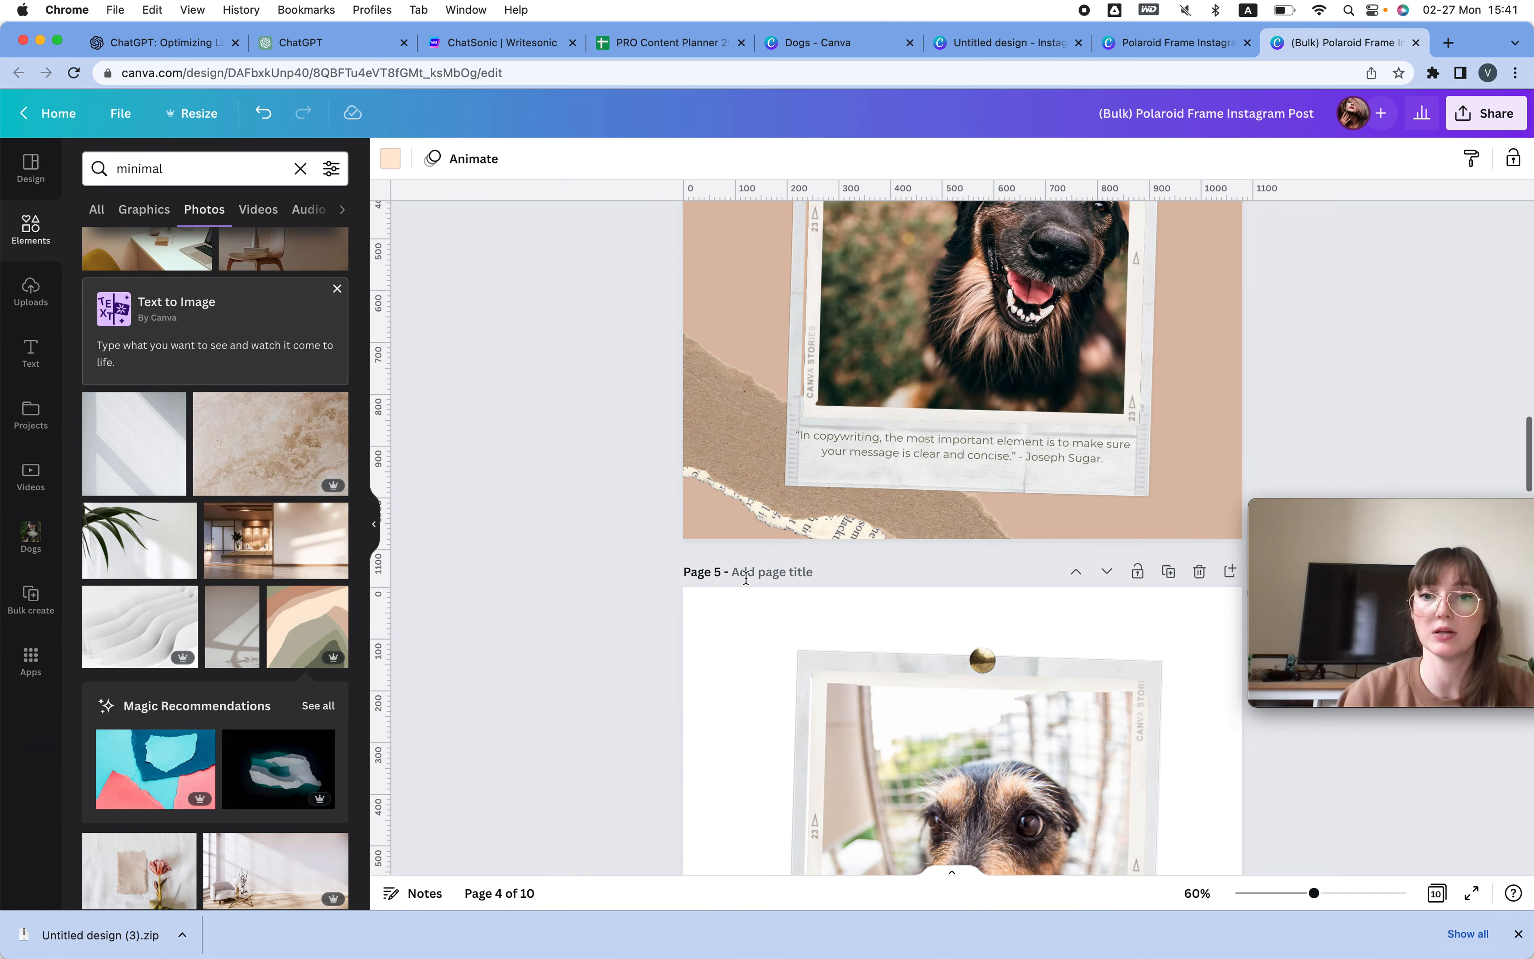
pyautogui.scroll(-15, 743, 645)
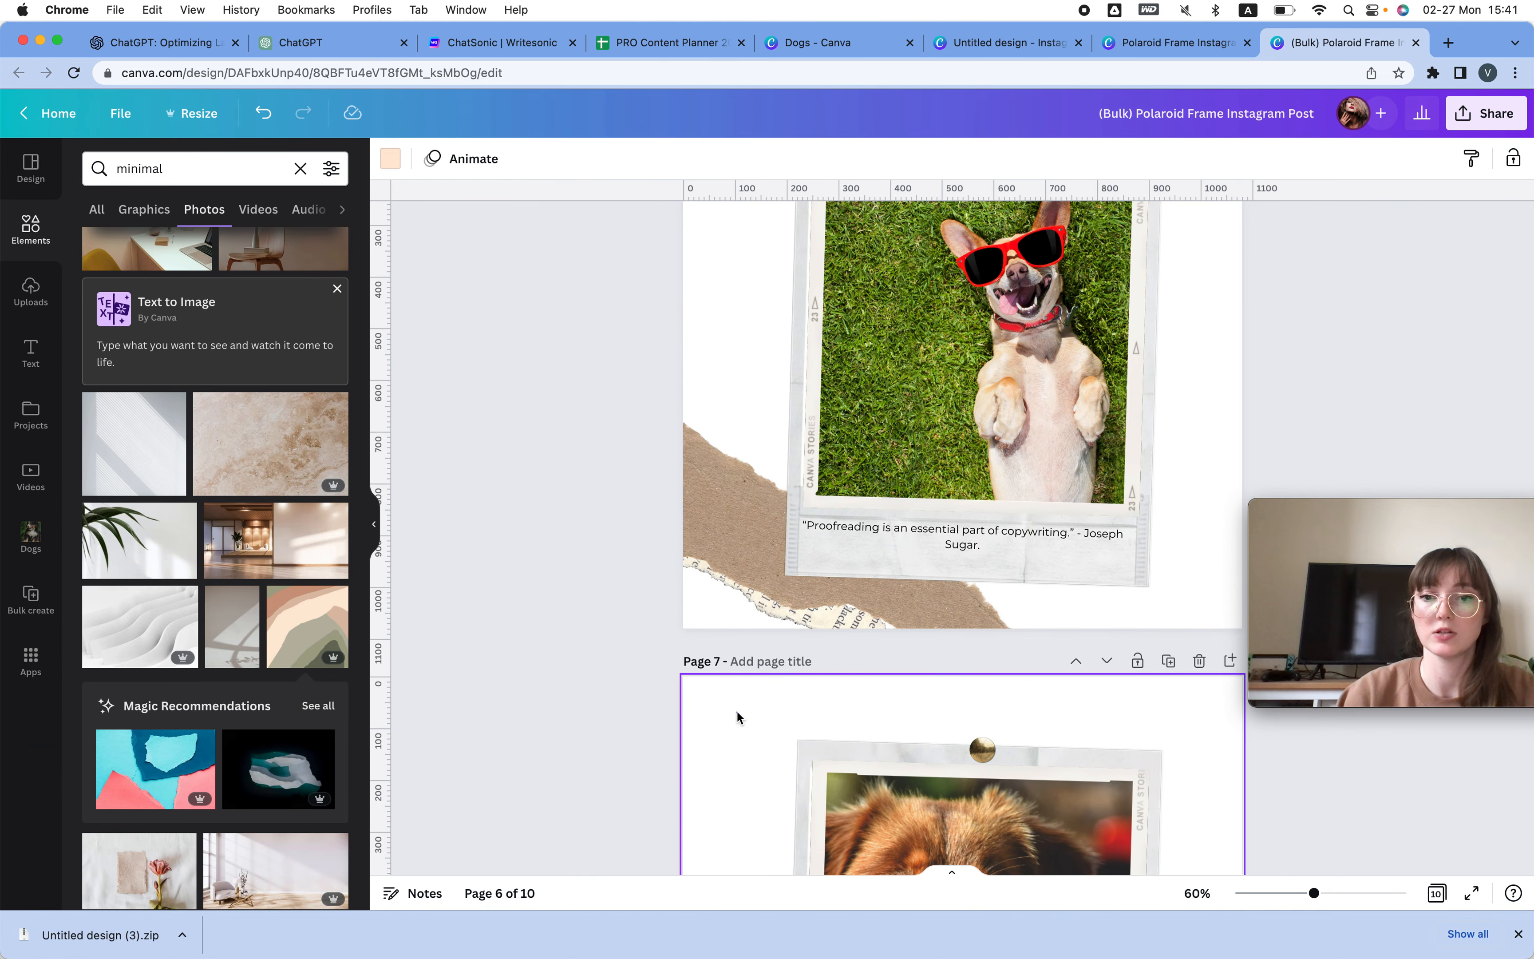
pyautogui.scroll(-10, 736, 710)
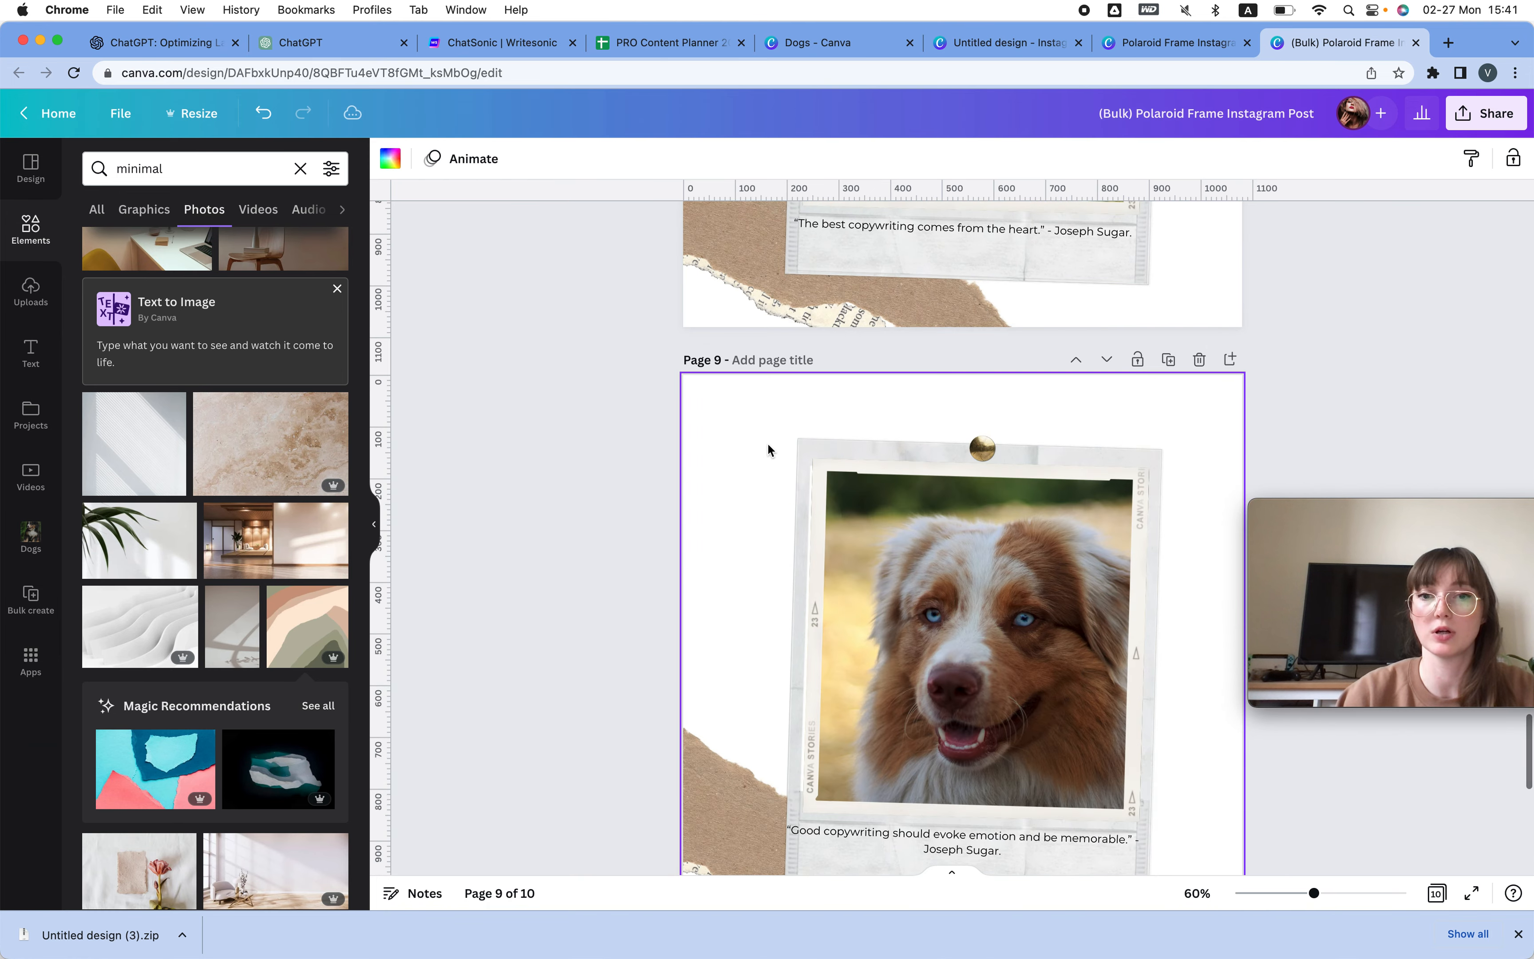
pyautogui.scroll(-12, 767, 450)
pyautogui.scroll(1, 760, 281)
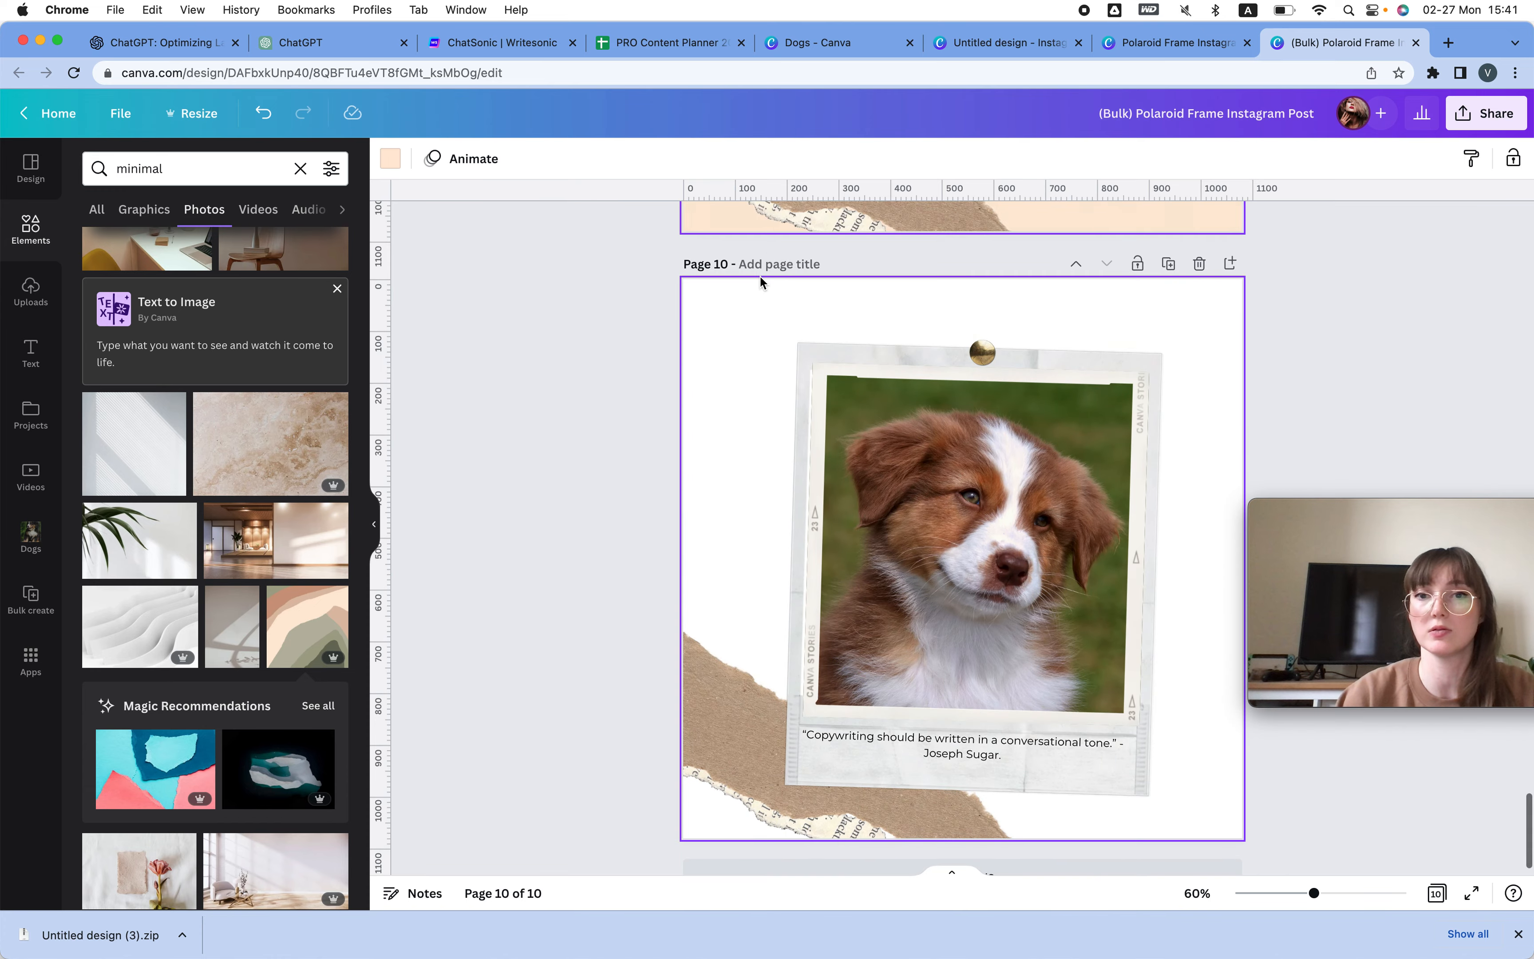
# Copy the sage green background style of page 3 onto pages 6, 8 and 10.
pyautogui.scroll(20, 760, 275)
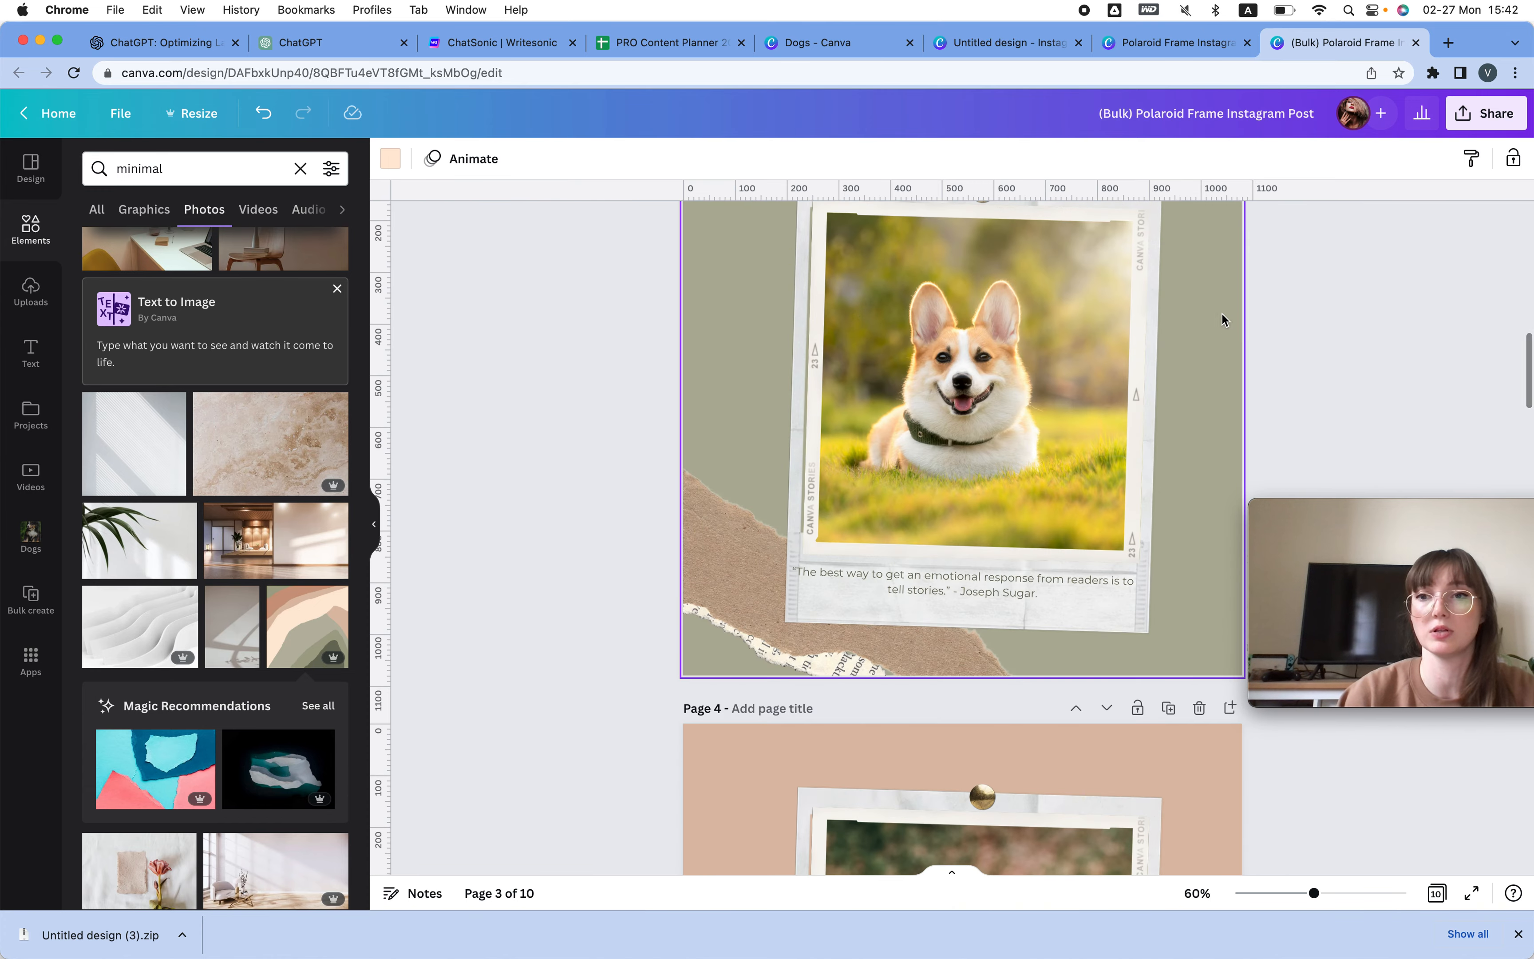
pyautogui.scroll(-15, 1217, 314)
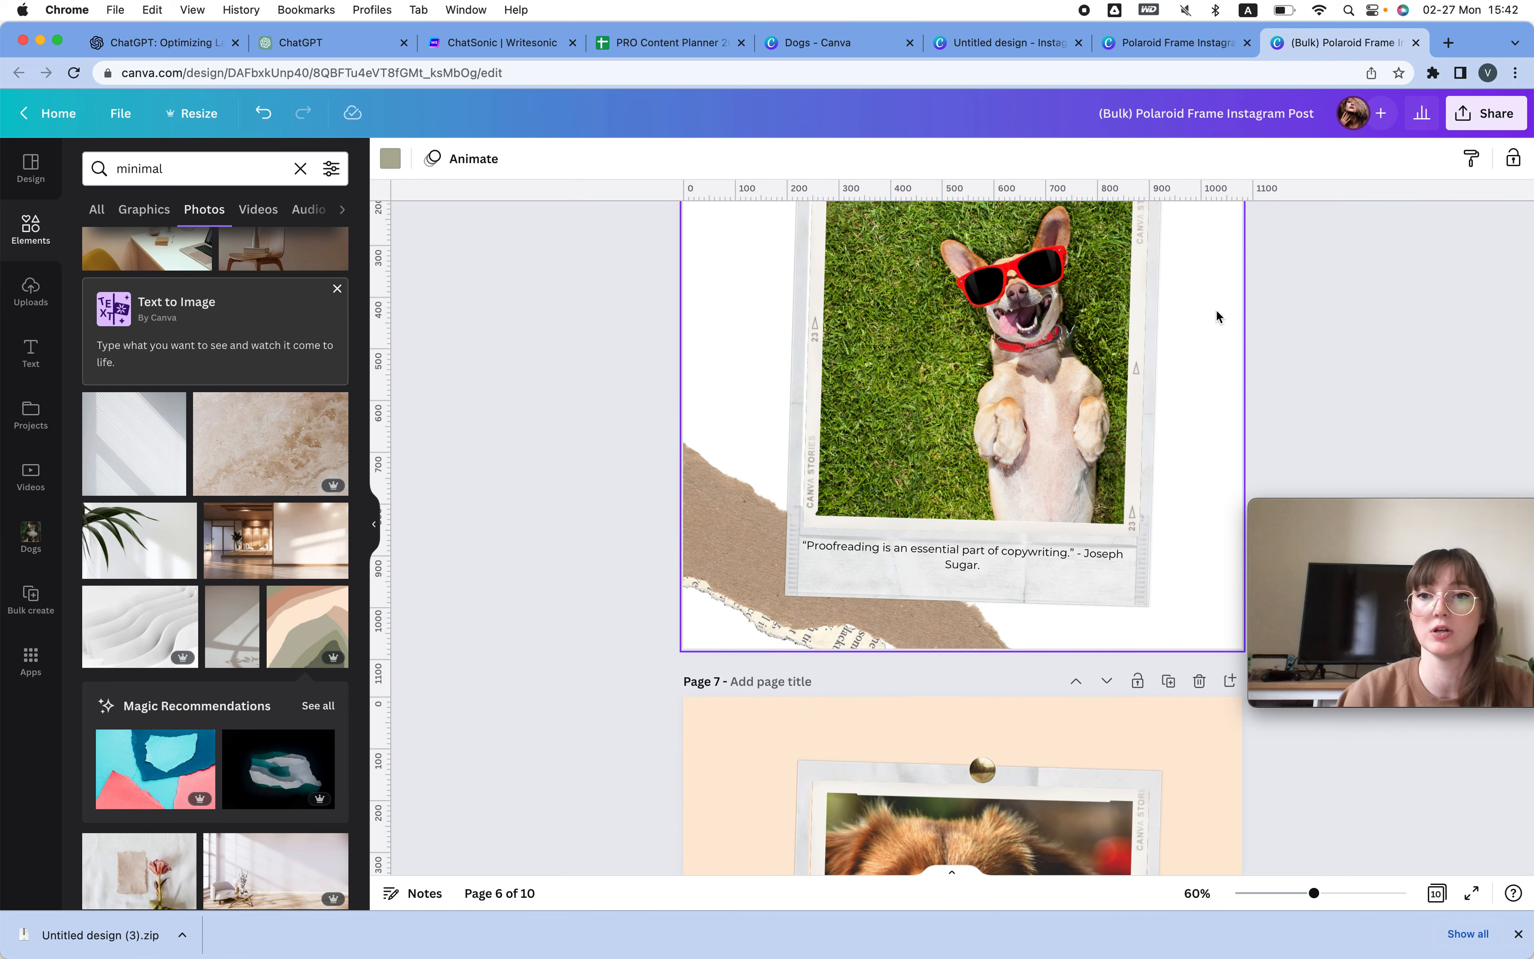
pyautogui.scroll(-10, 1215, 308)
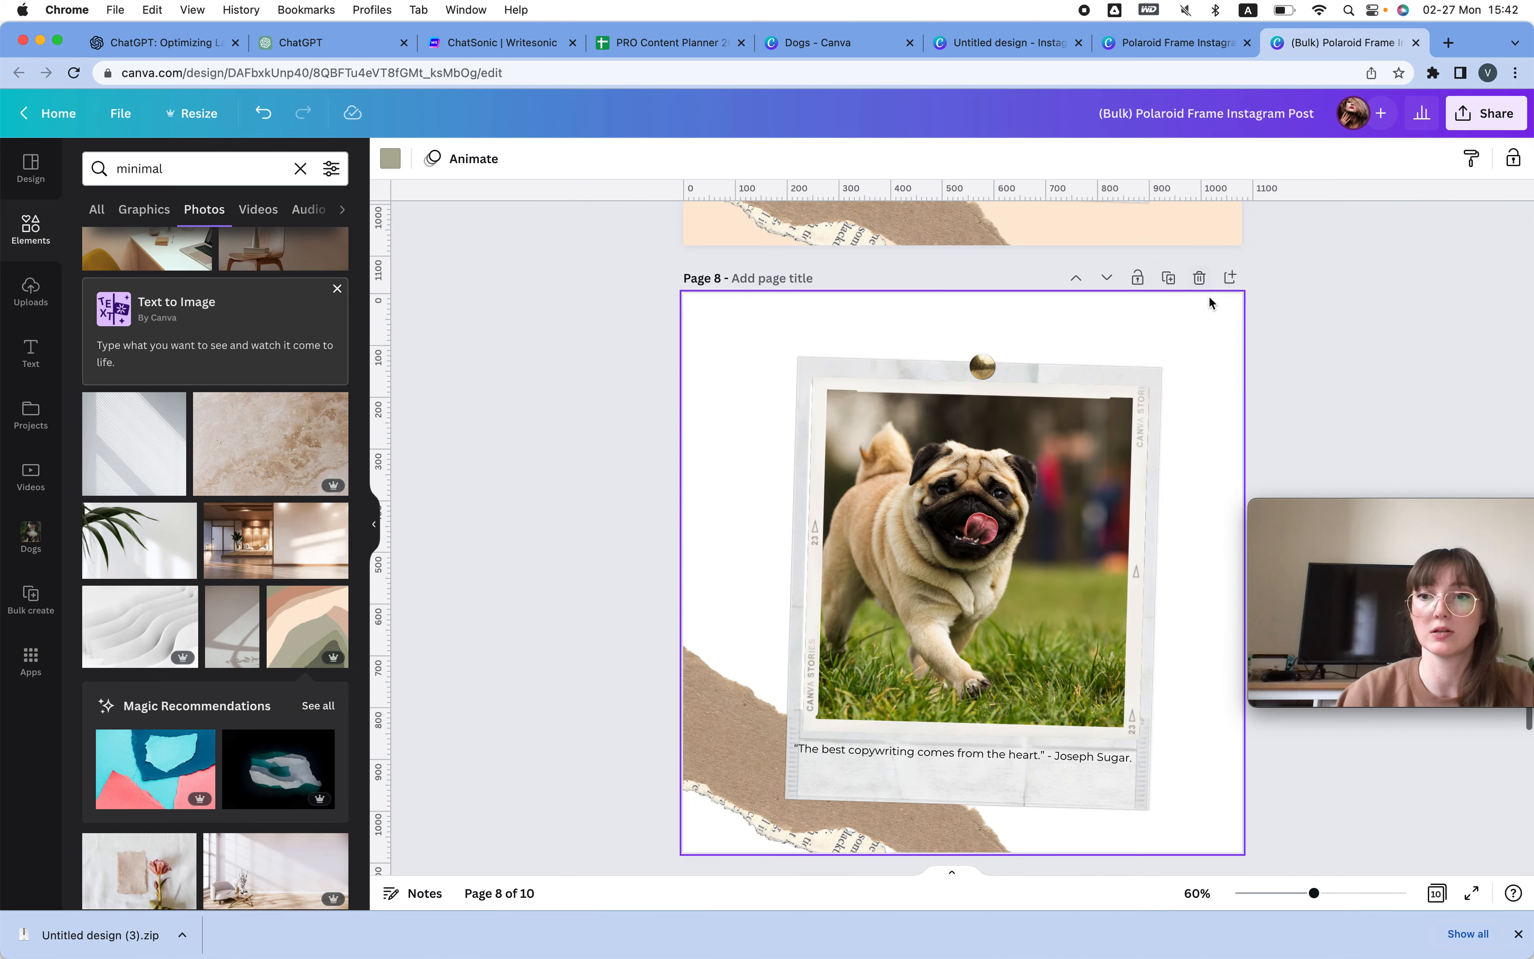
pyautogui.scroll(-10, 1211, 315)
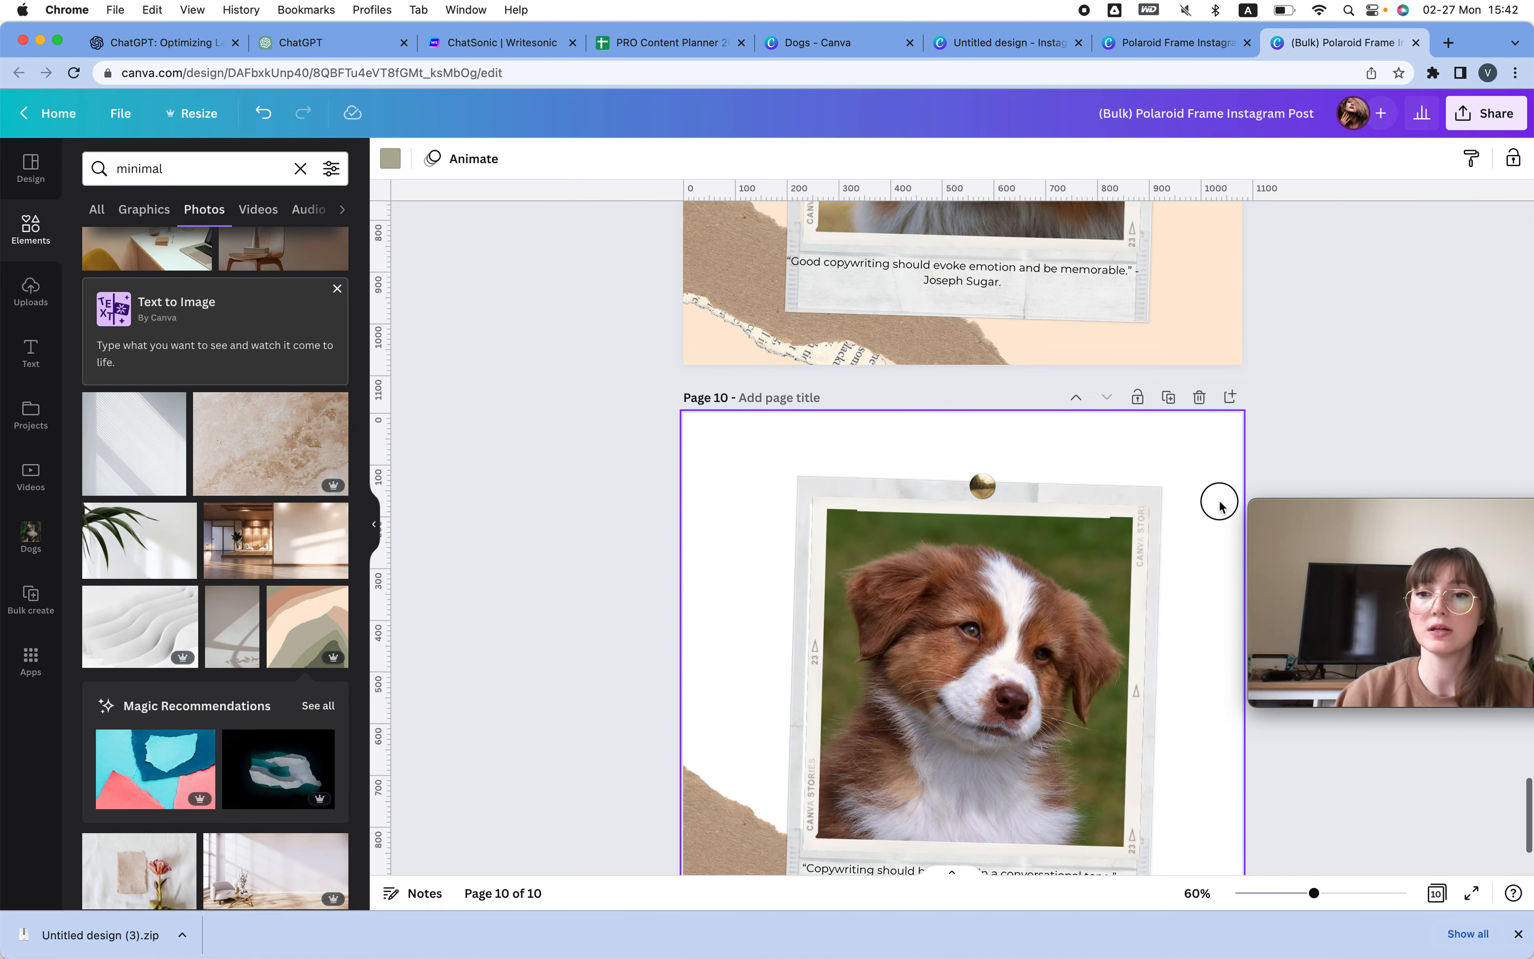
pyautogui.scroll(-3, 1218, 504)
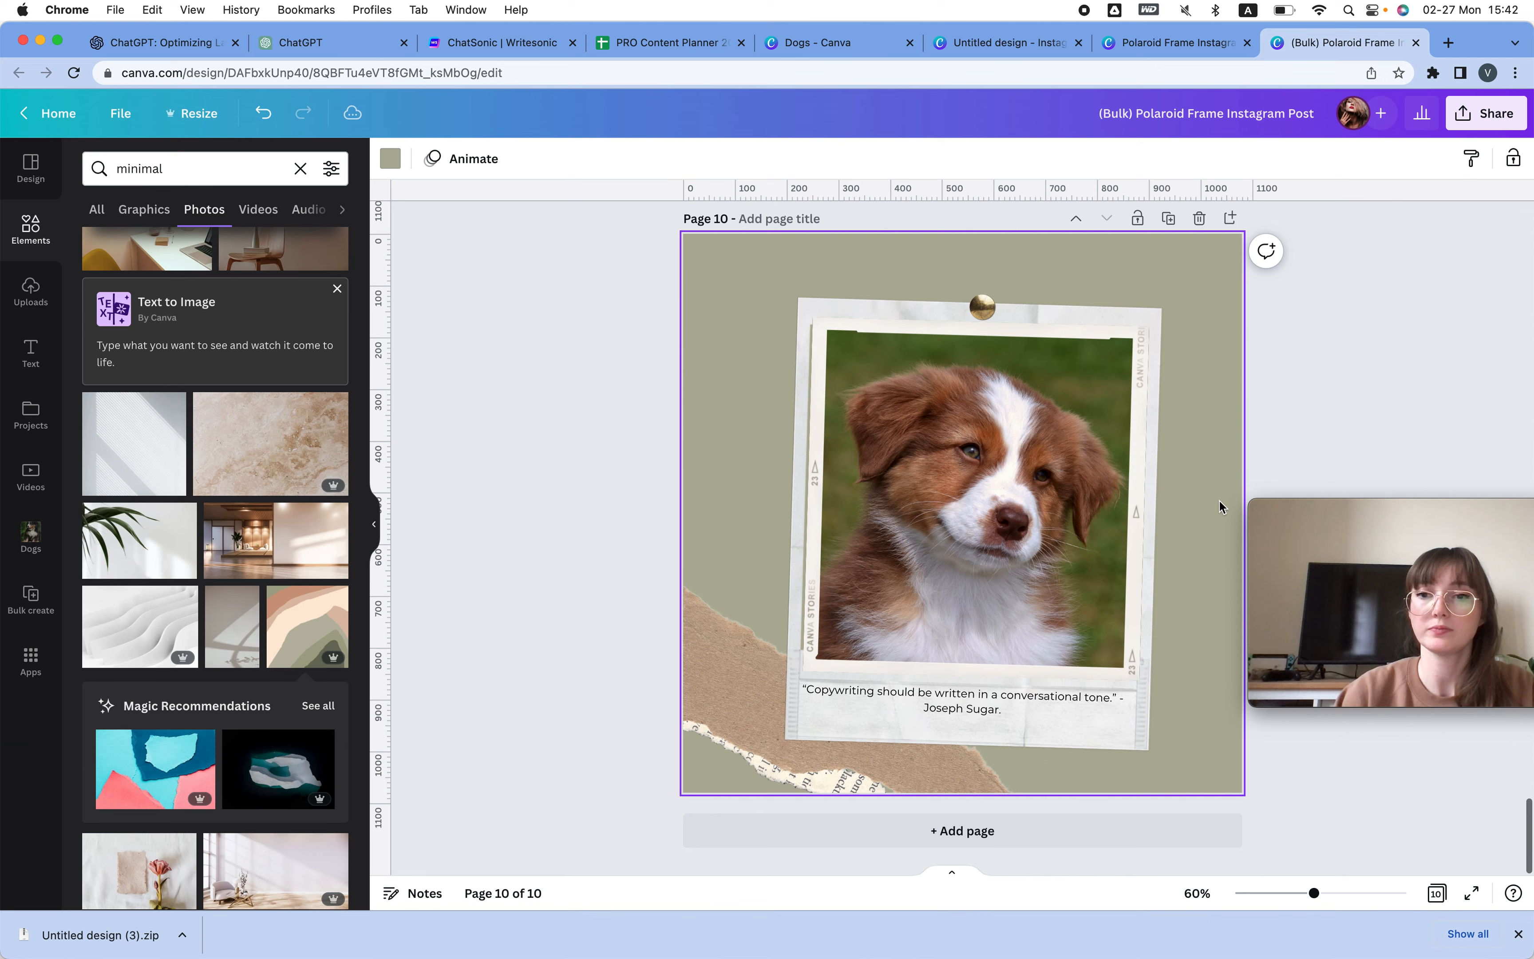
# Show all ten pages in the grid overview and open the design's Schedule sharing option.
pyautogui.click(1436, 893)
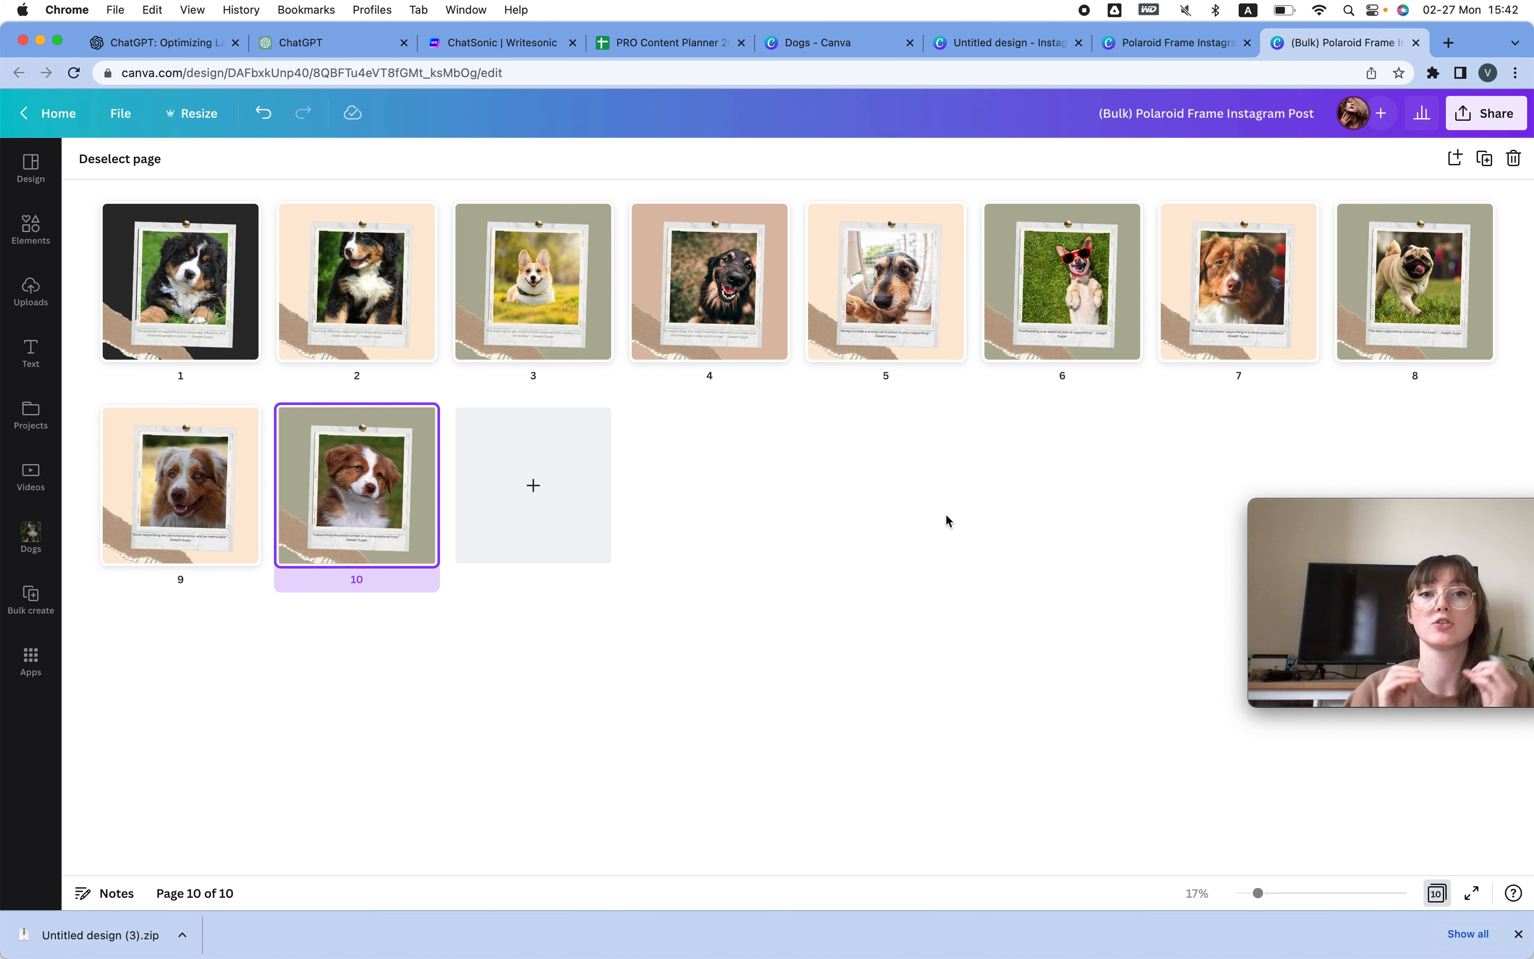
pyautogui.click(1487, 114)
pyautogui.click(1398, 512)
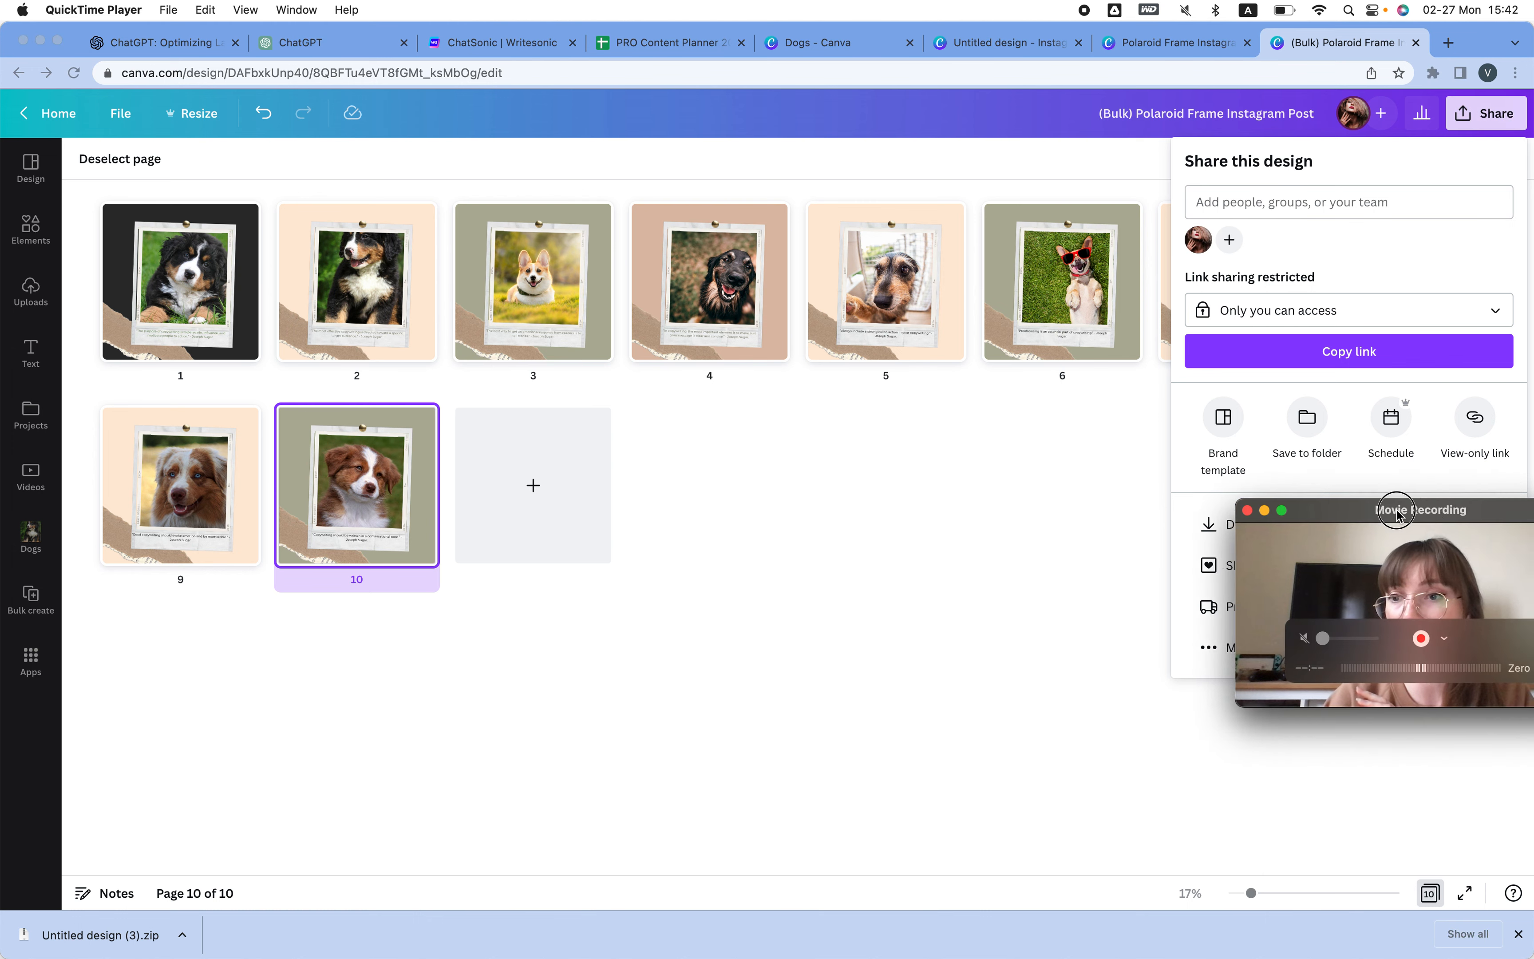
pyautogui.moveTo(1398, 512); pyautogui.dragTo(620, 524)
pyautogui.click(1390, 423)
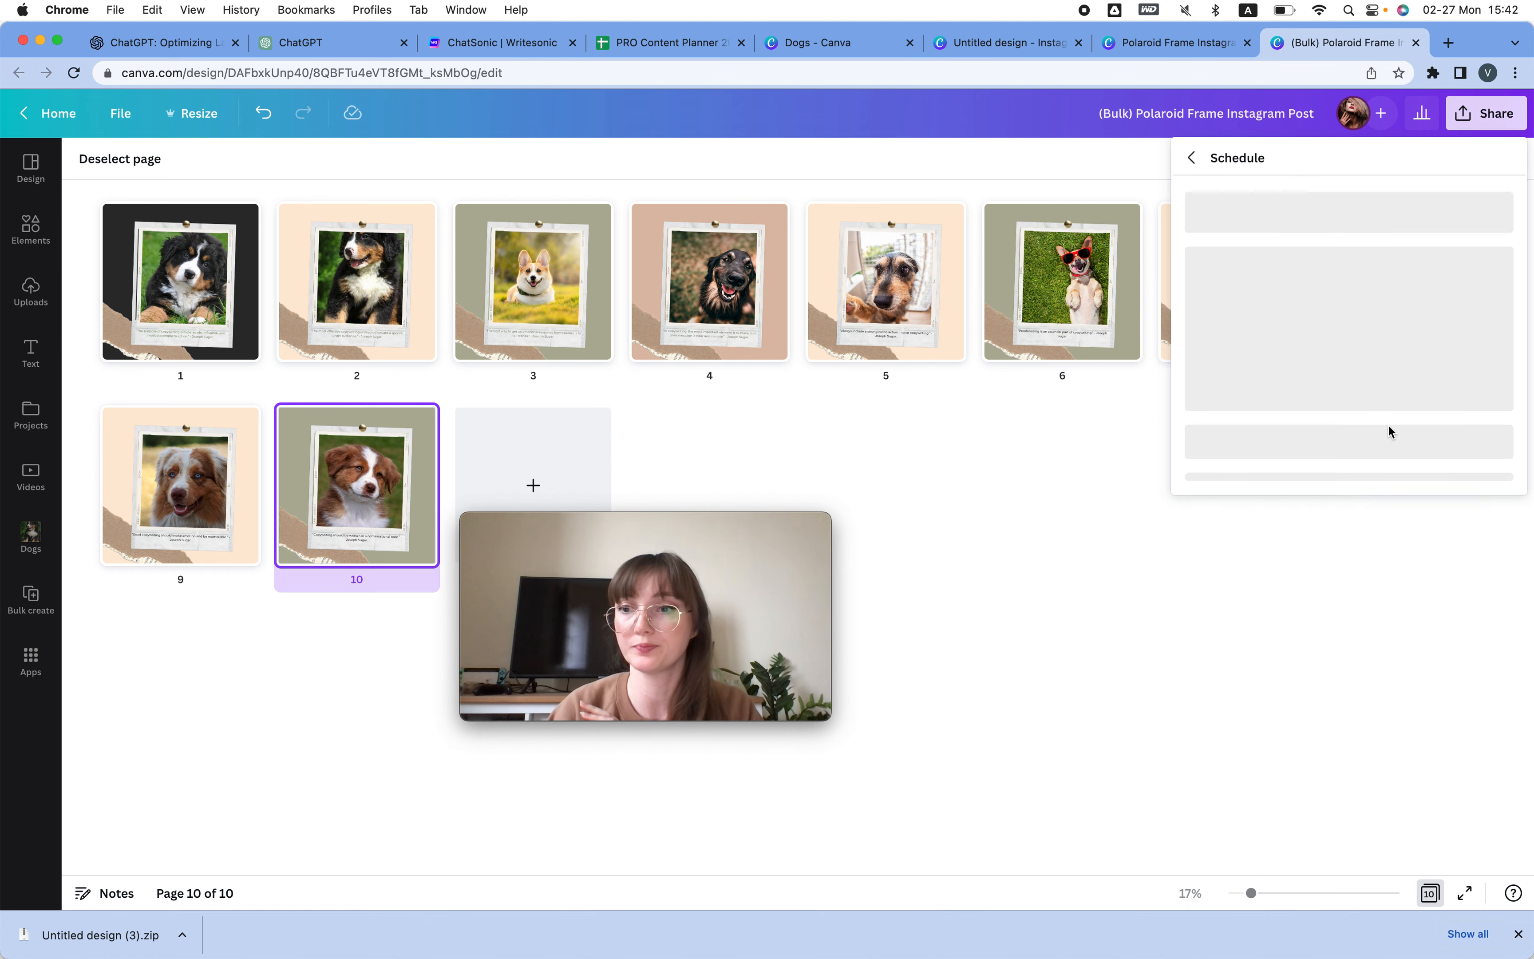